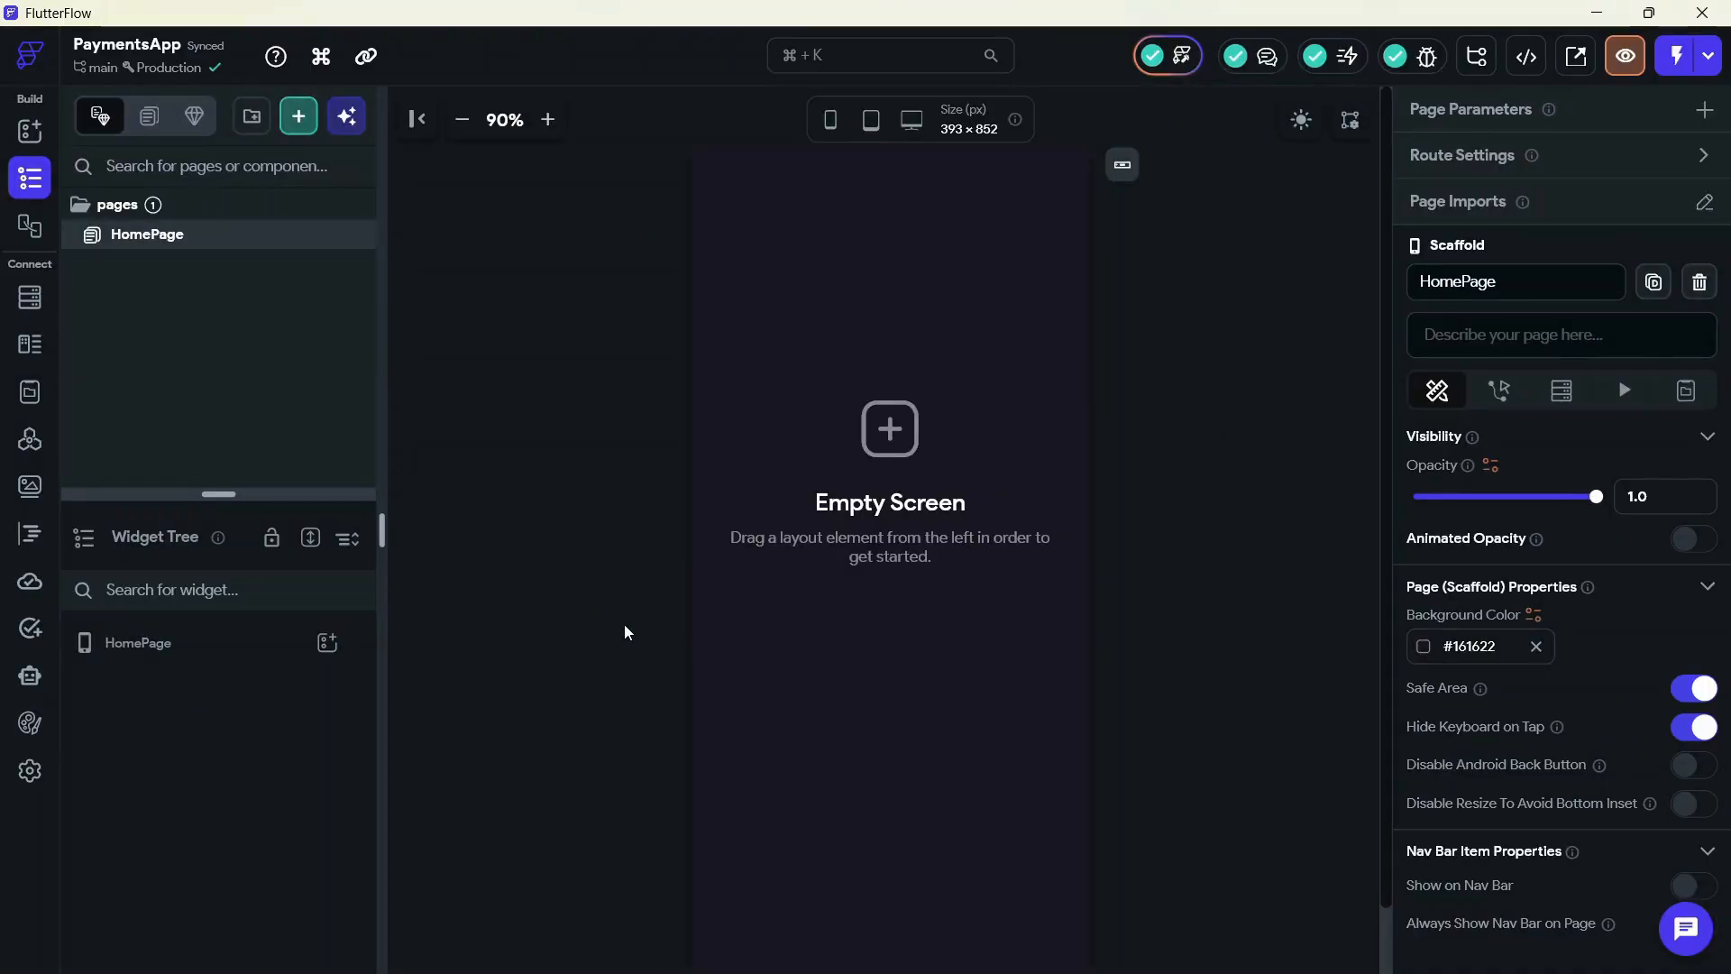
# Consult the payment app design in Figma, add a Column to the empty HomePage and nest a Row inside it
pyautogui.hotkey('alt', 'Tab')
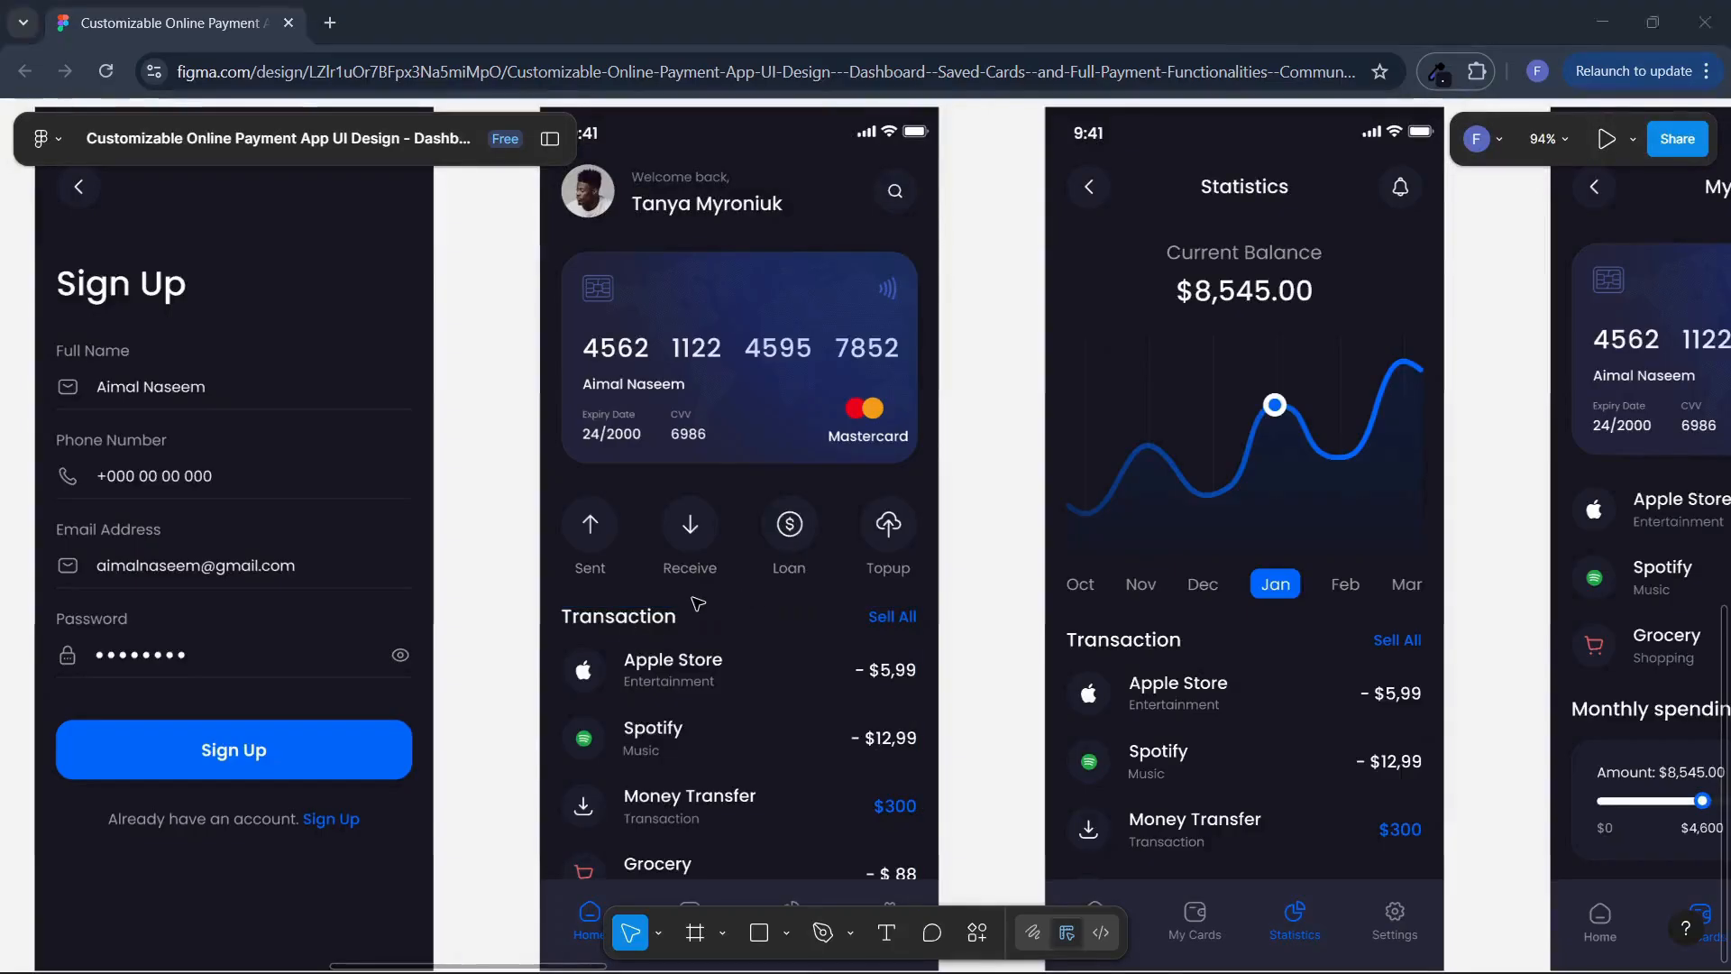
pyautogui.hotkey('alt', 'Tab')
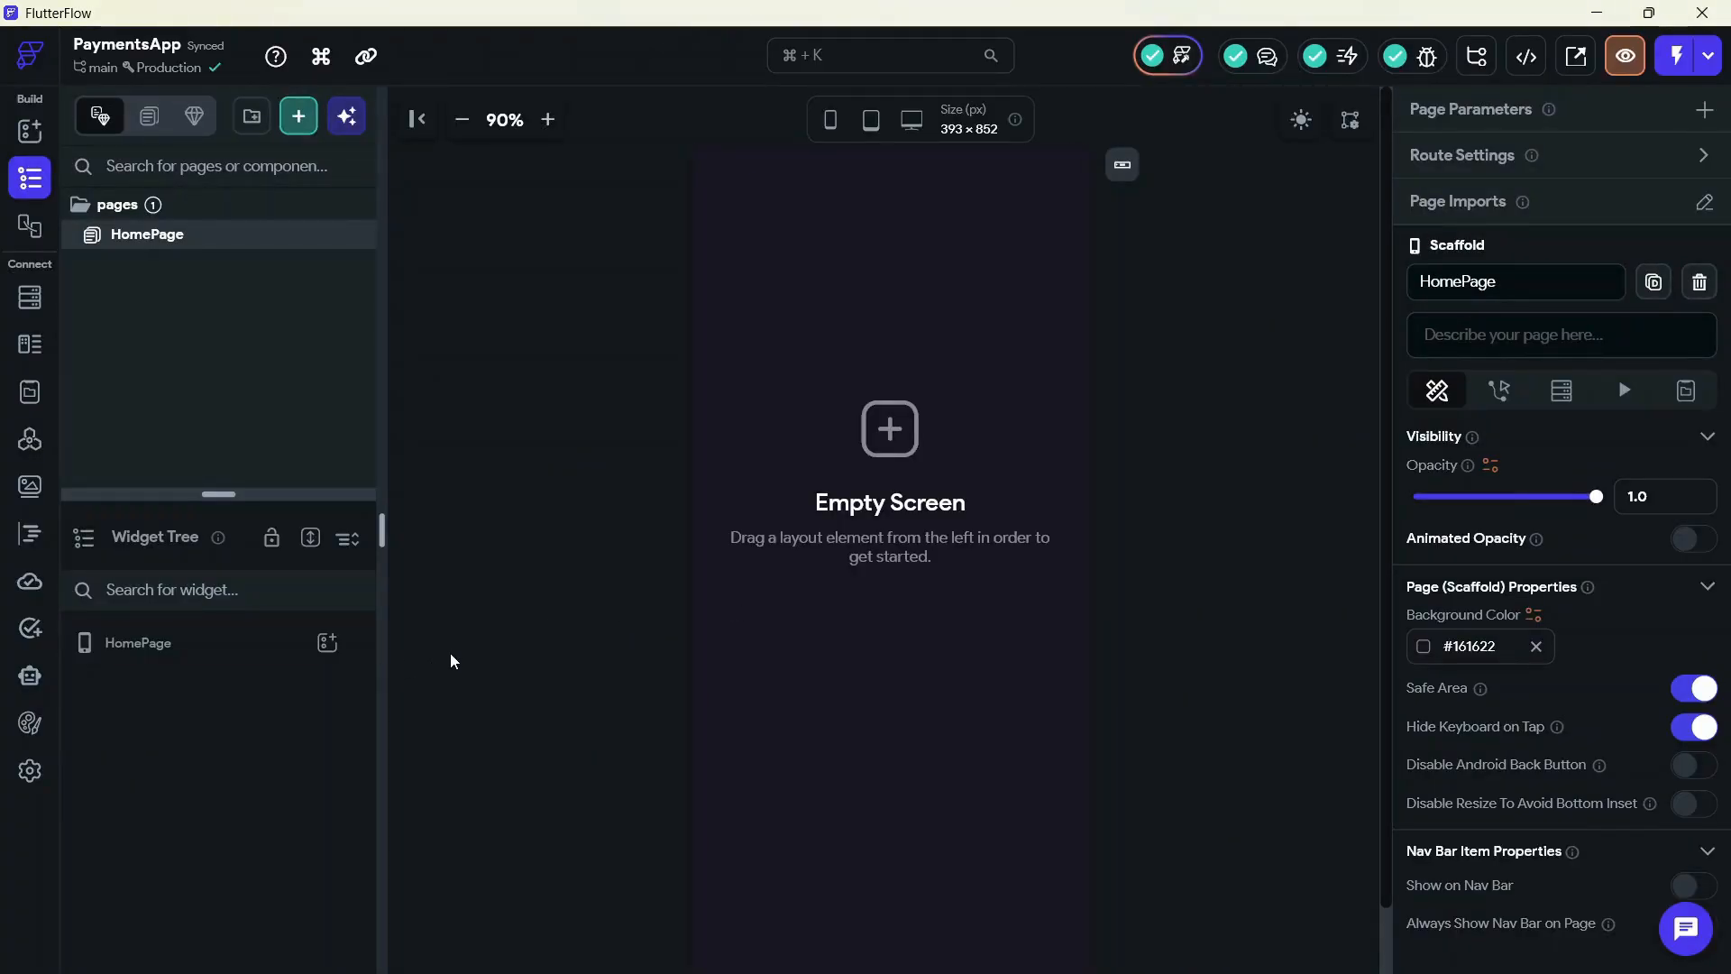
pyautogui.hotkey('alt', 'Tab')
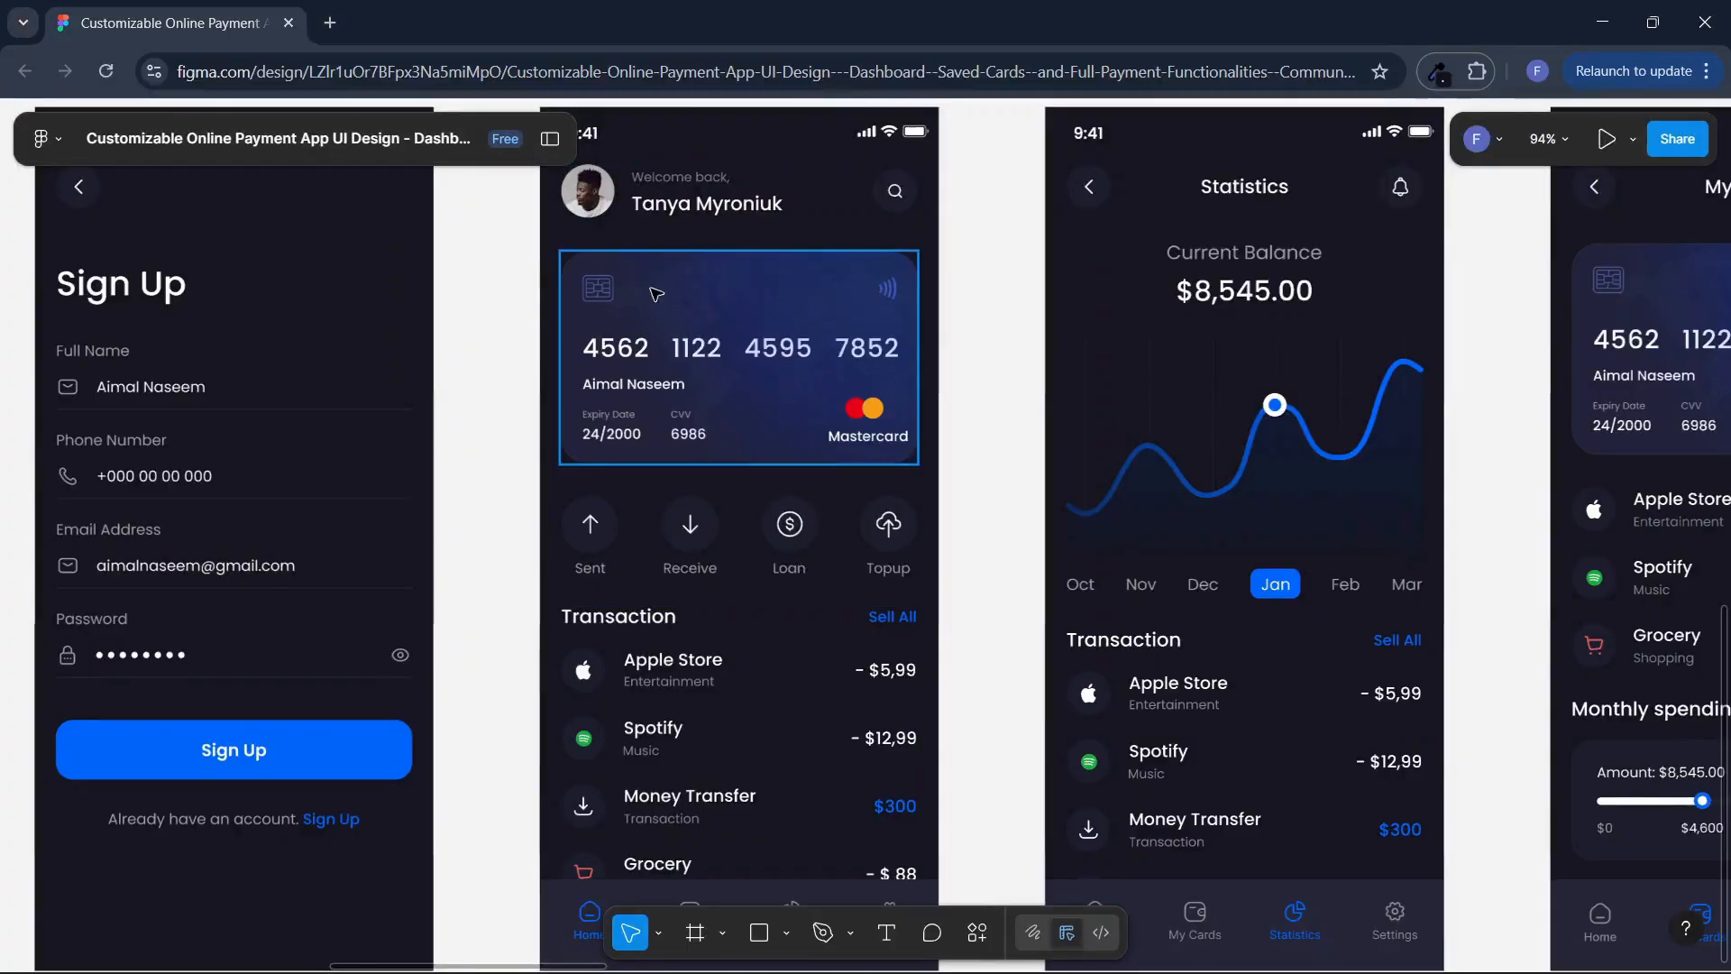
pyautogui.hotkey('alt', 'Tab')
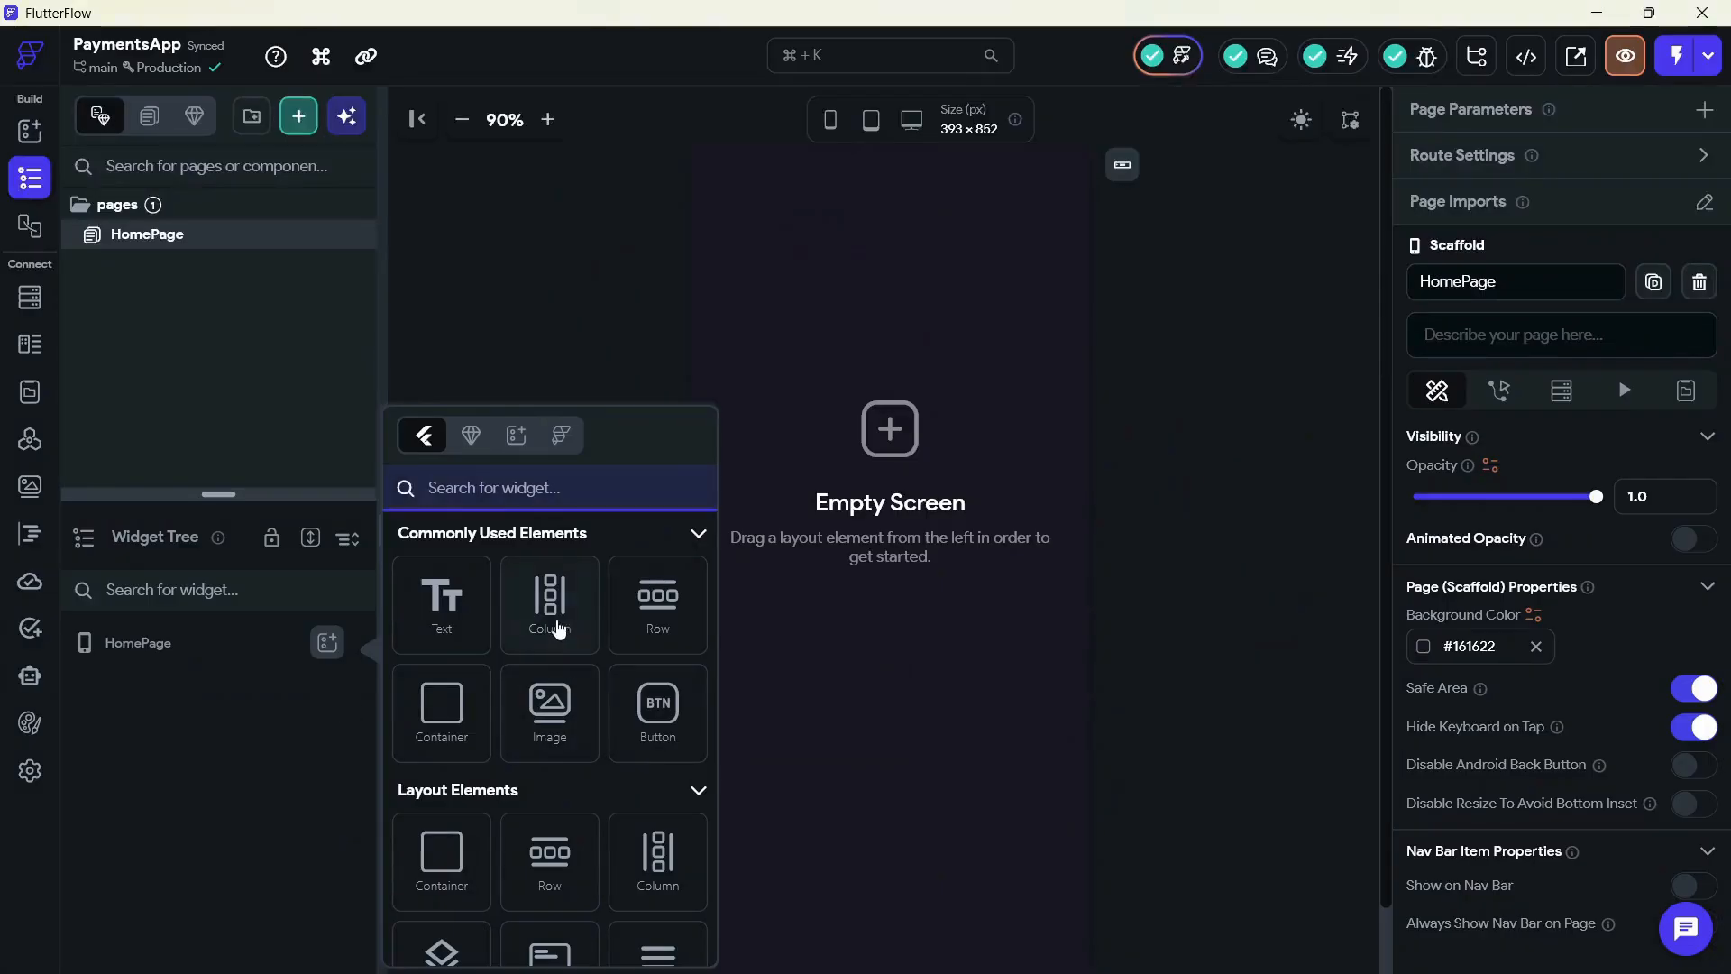
pyautogui.click(556, 628)
pyautogui.hotkey('alt', 'Tab')
pyautogui.hotkey('alt', 'Tab')
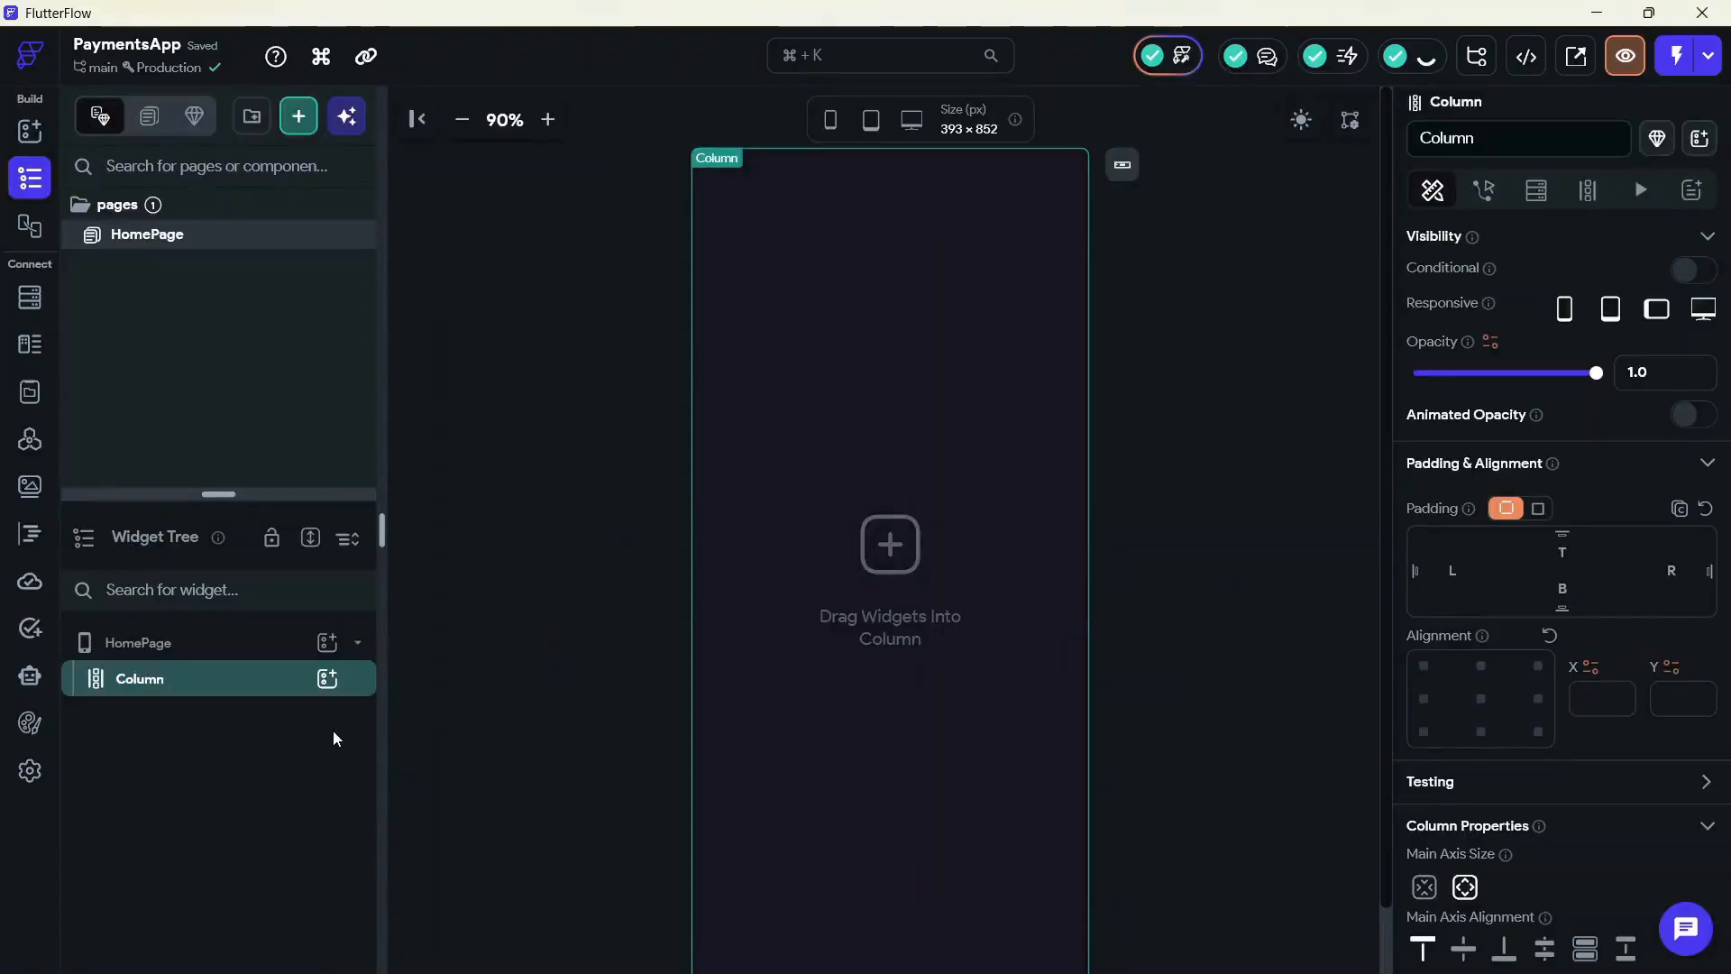
pyautogui.click(327, 681)
pyautogui.click(658, 604)
# Add a CircleImage to the Row and check the header group's dimensions in the Figma design
pyautogui.hotkey('alt', 'Tab')
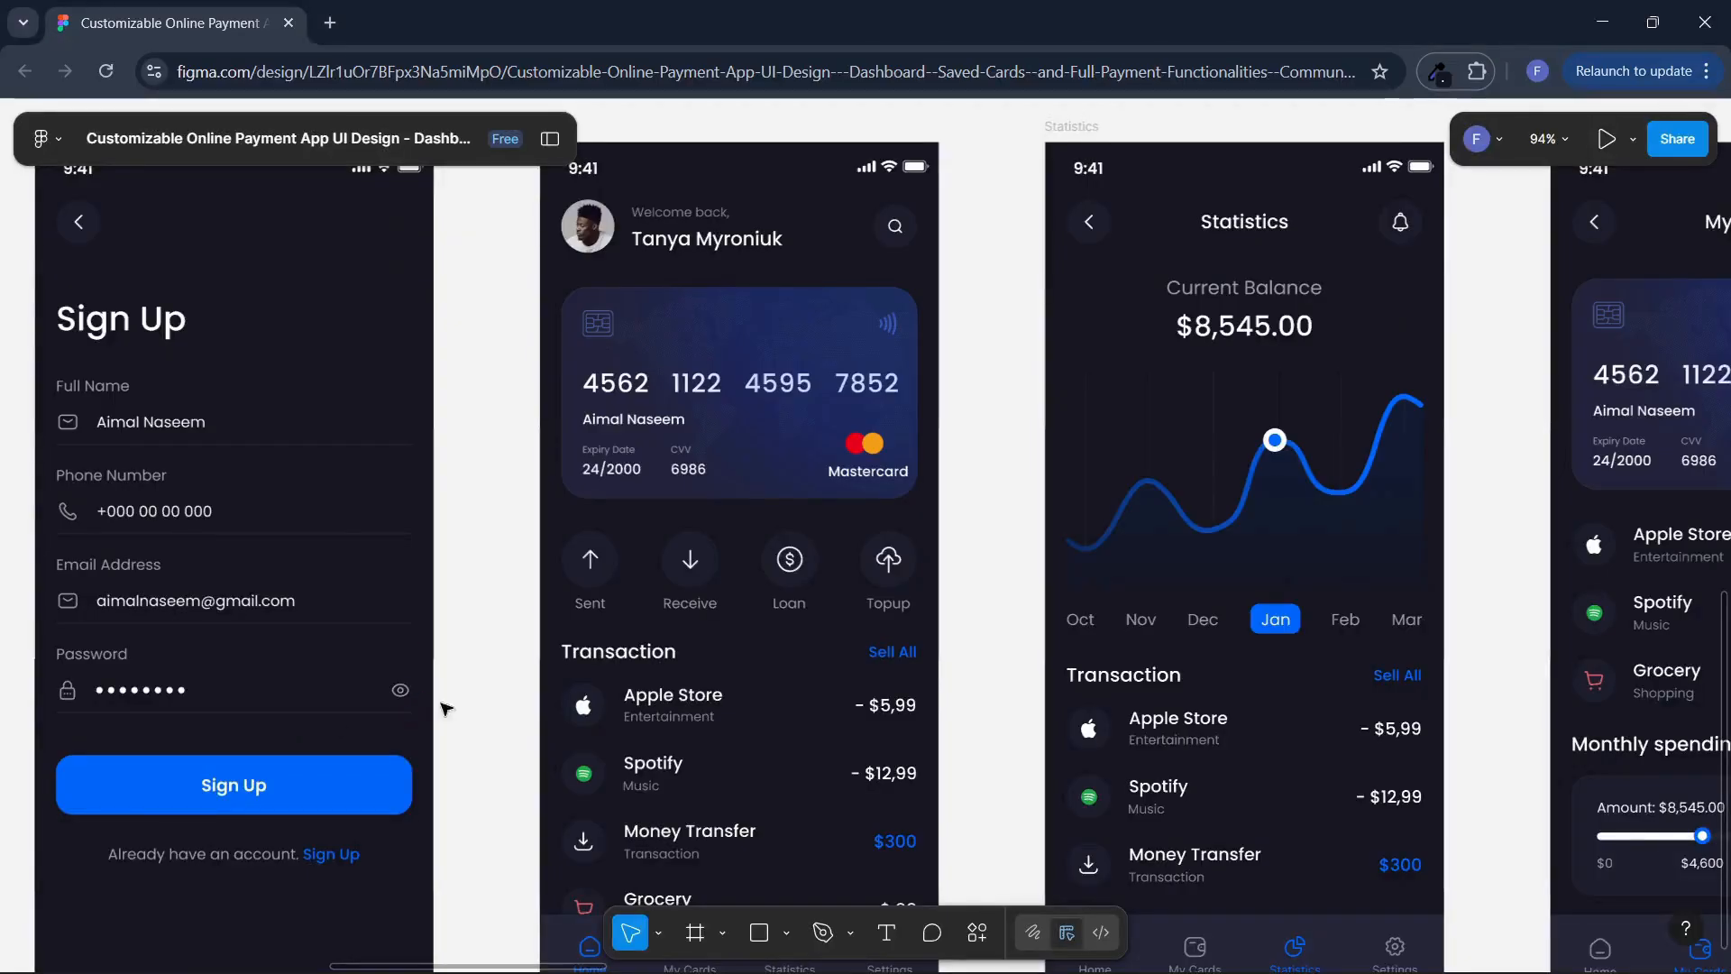
pyautogui.hotkey('alt', 'Tab')
pyautogui.click(328, 716)
pyautogui.write('circle')
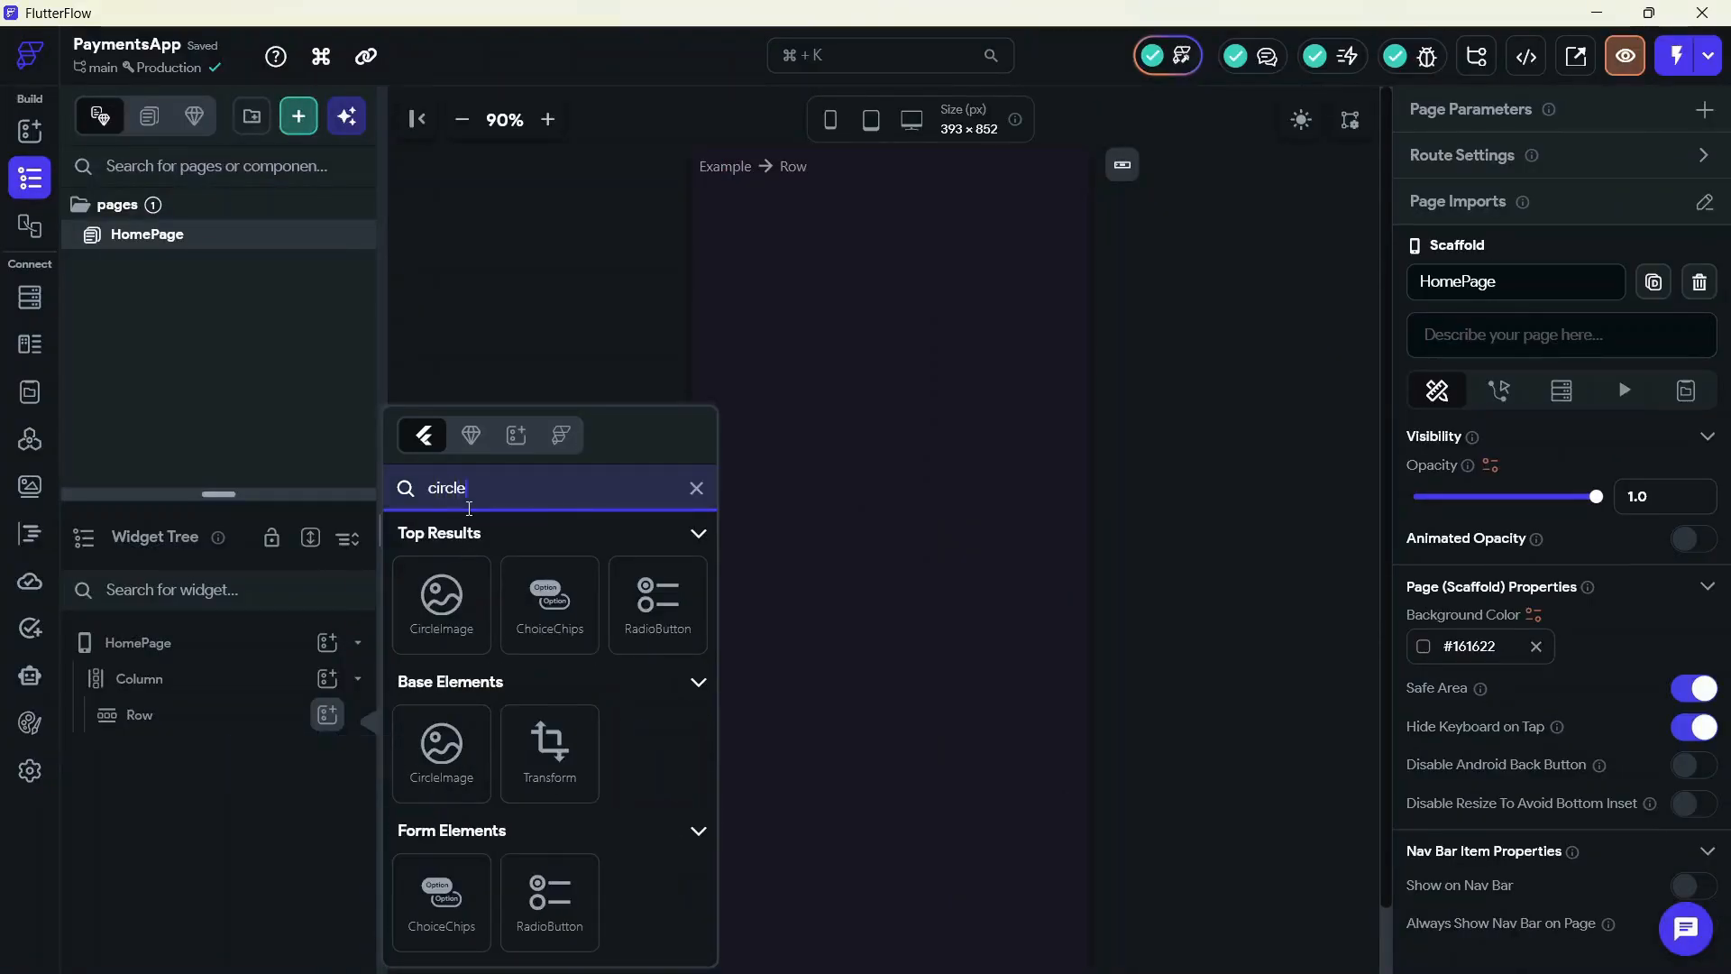
pyautogui.click(442, 599)
pyautogui.hotkey('alt', 'Tab')
pyautogui.click(590, 232)
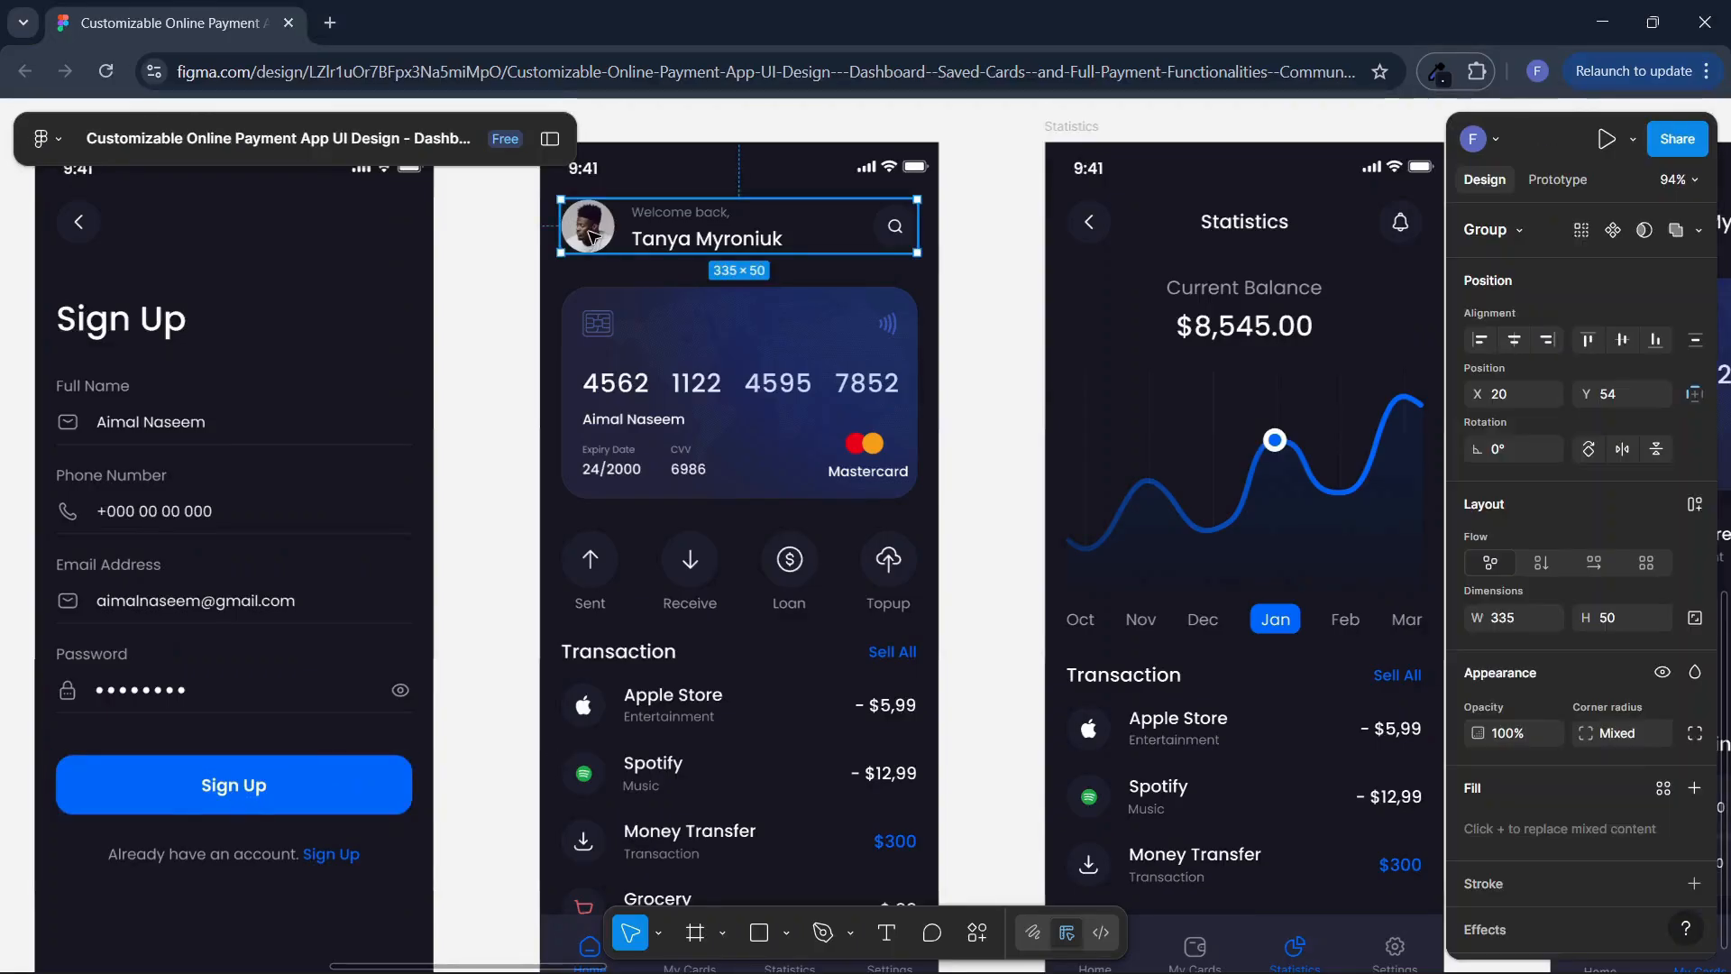
pyautogui.hotkey('alt', 'Tab')
pyautogui.scroll(-5, 1523, 547)
pyautogui.scroll(2, 1523, 546)
pyautogui.scroll(1, 1523, 546)
pyautogui.click(1538, 414)
pyautogui.click(1648, 455)
pyautogui.write('50')
pyautogui.press('BackSpace')
pyautogui.press('BackSpace')
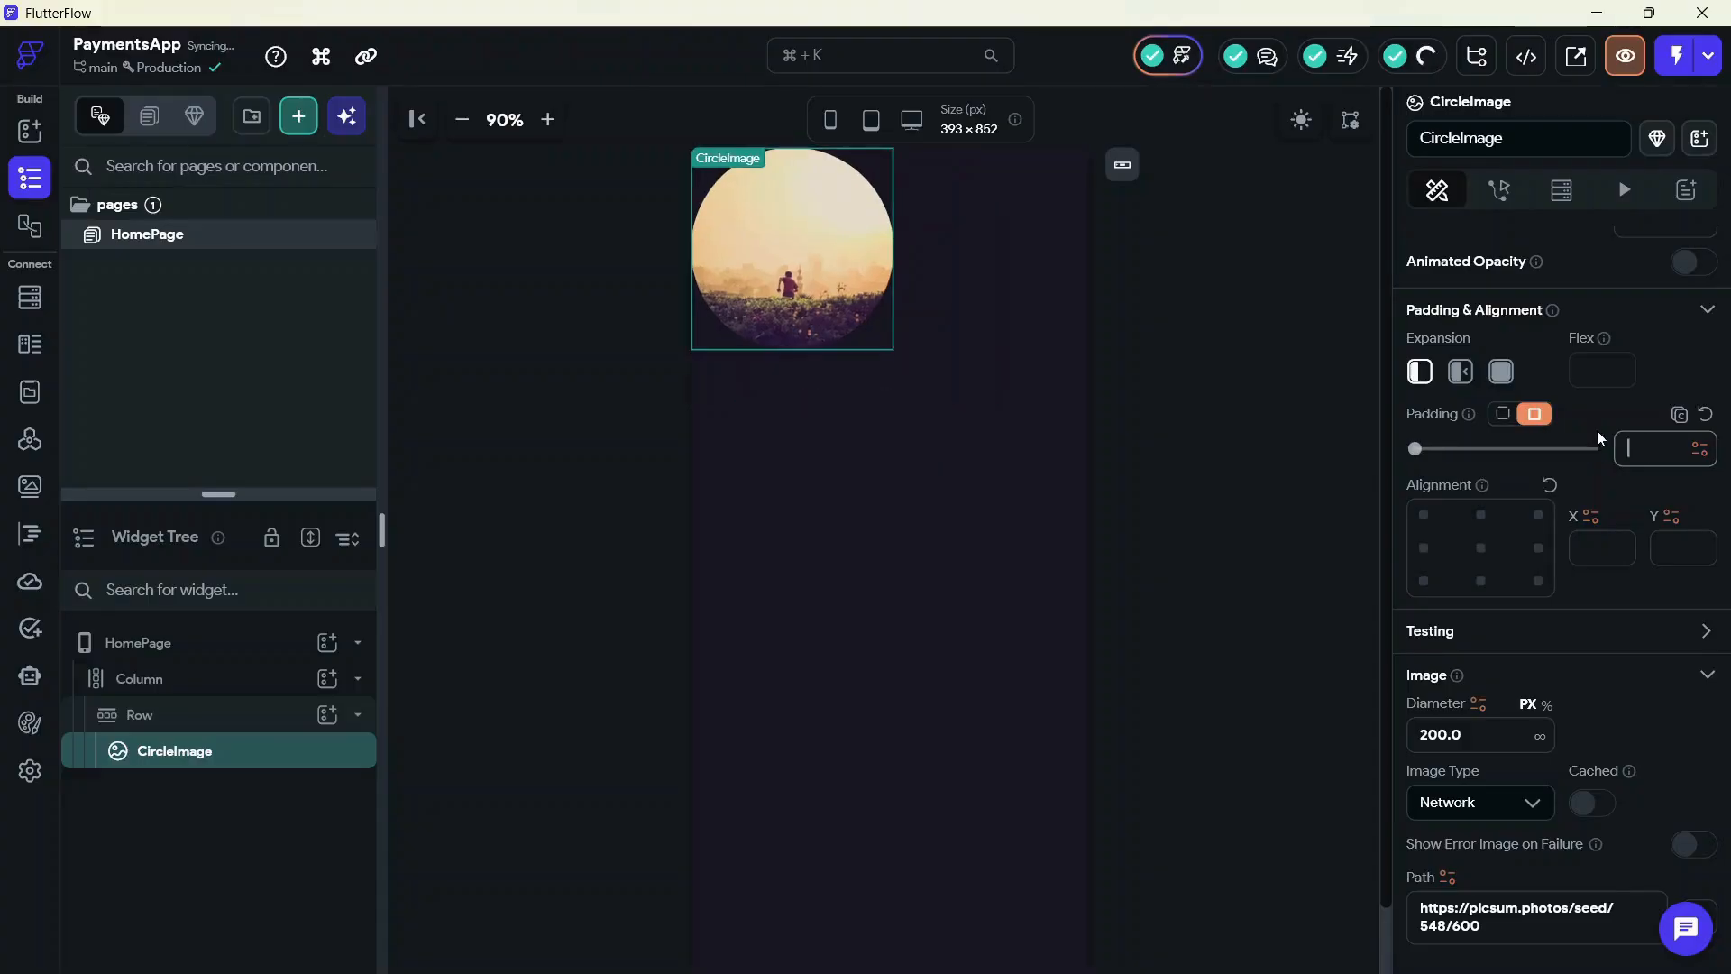
# Set the CircleImage's diameter to 50 px
pyautogui.scroll(-3, 1598, 430)
pyautogui.scroll(1, 1598, 430)
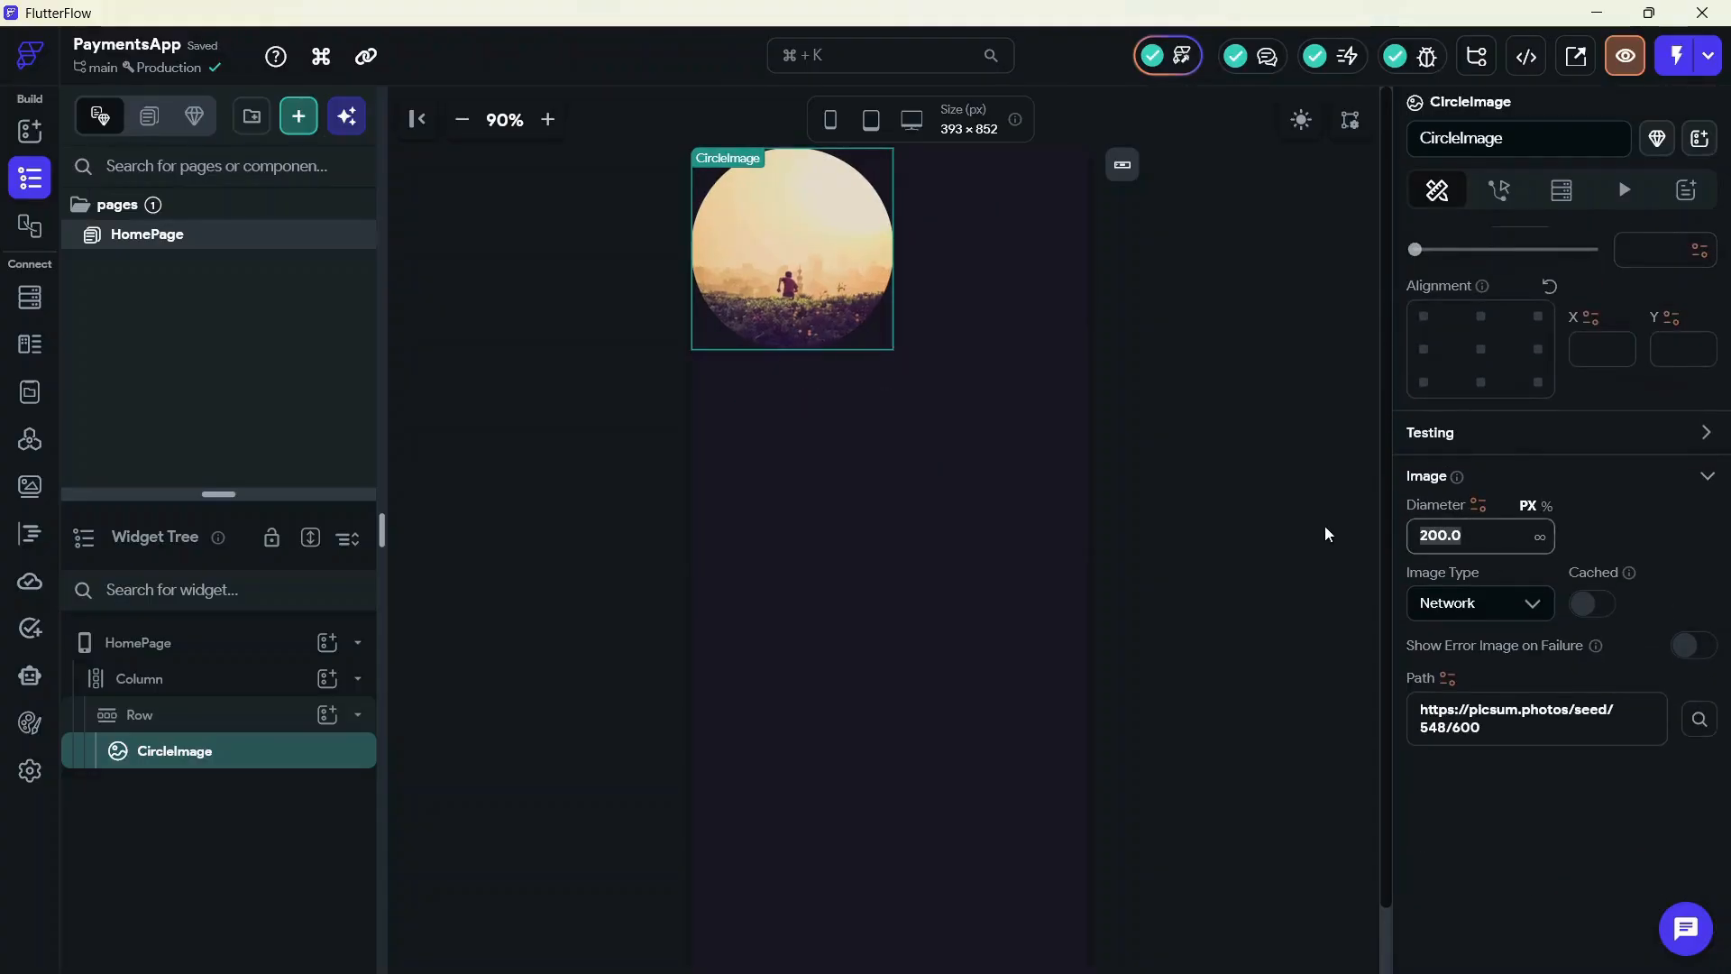
pyautogui.write('30')
pyautogui.click(869, 510)
# Add a Column beside the CircleImage in the Row and place two Text widgets inside it
pyautogui.click(208, 714)
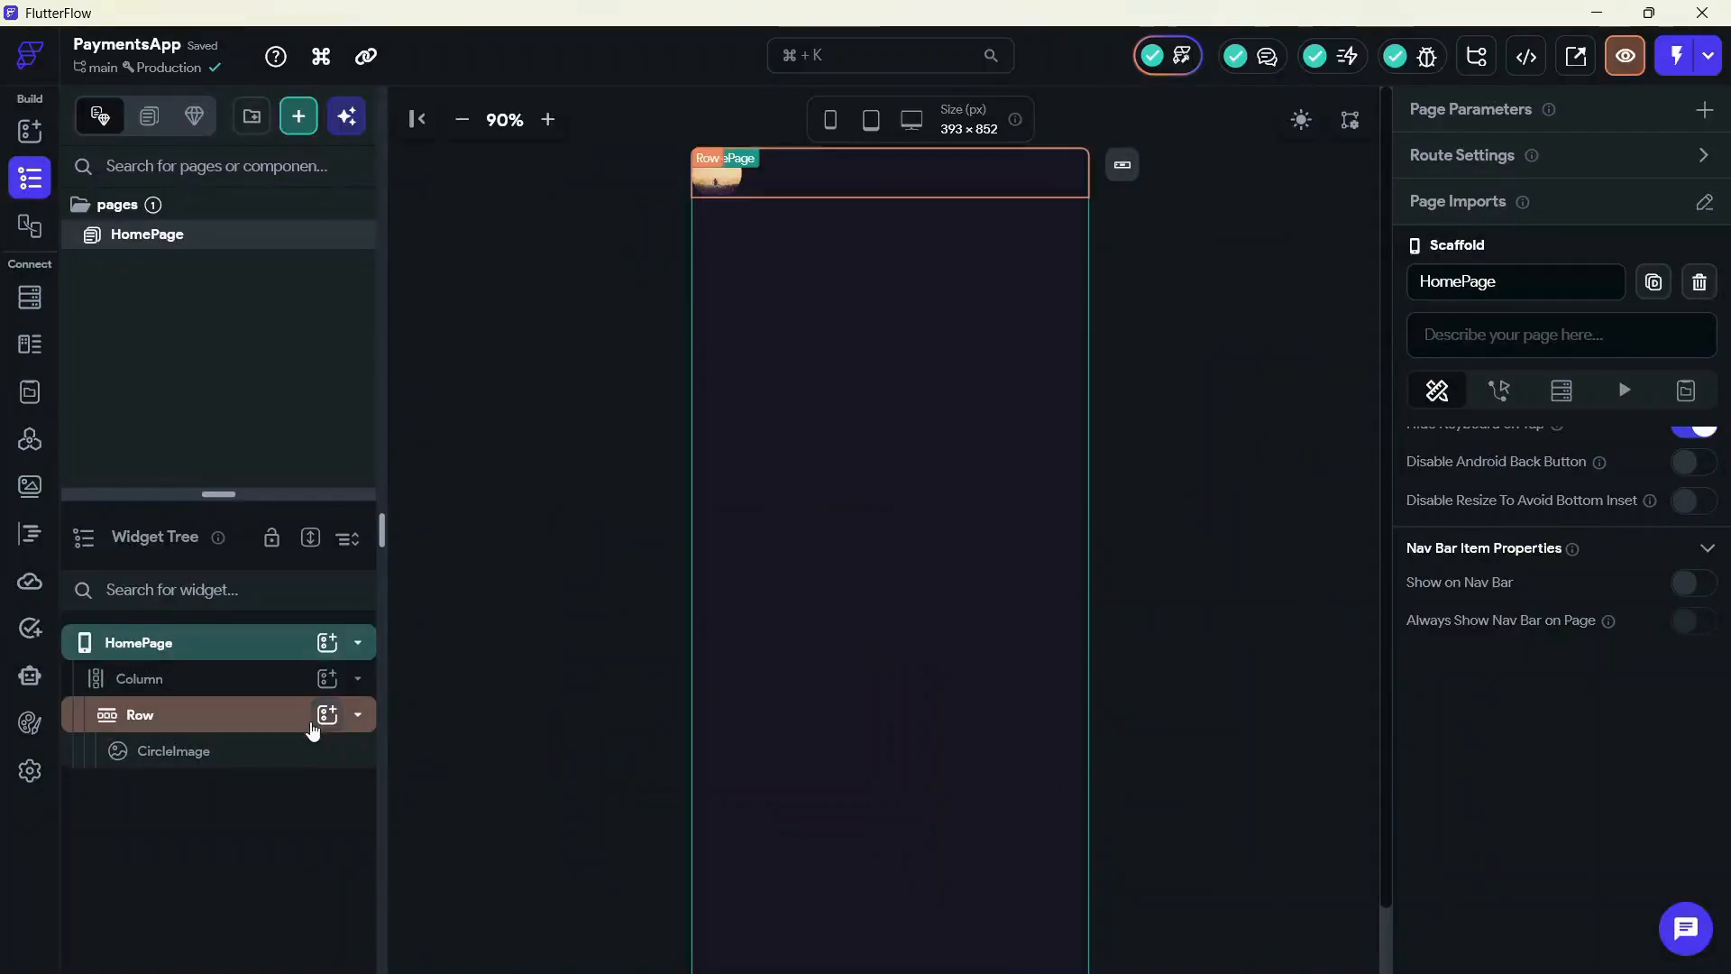
pyautogui.click(327, 714)
pyautogui.click(552, 612)
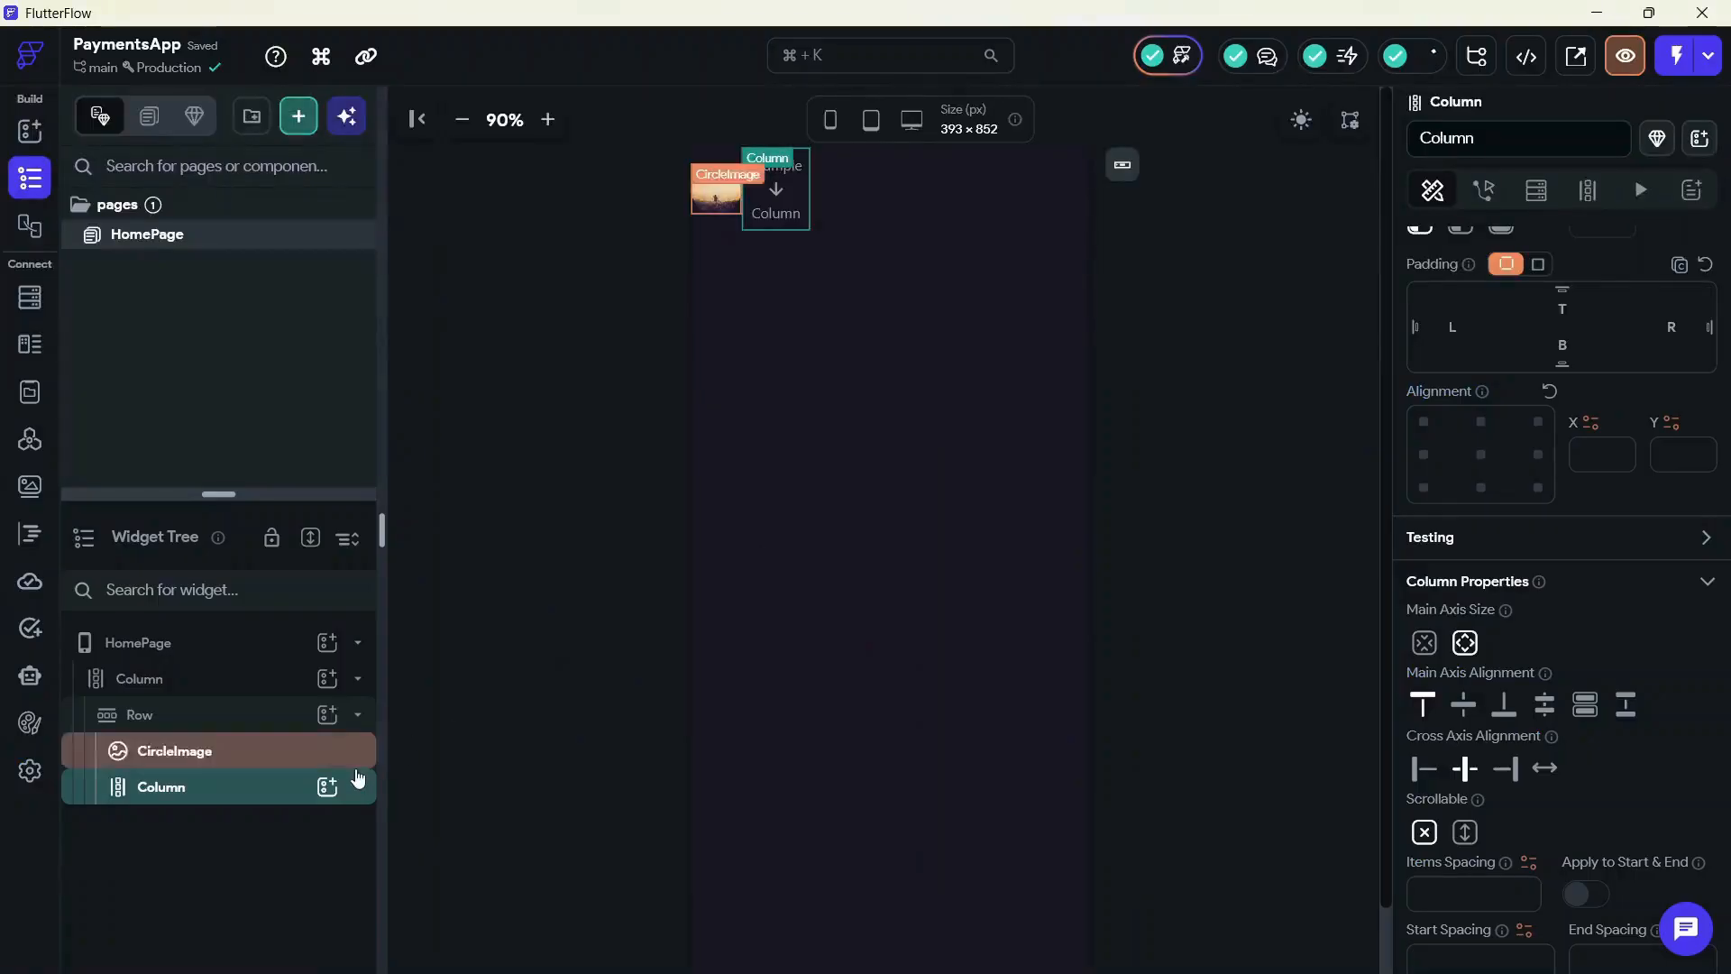
pyautogui.click(327, 786)
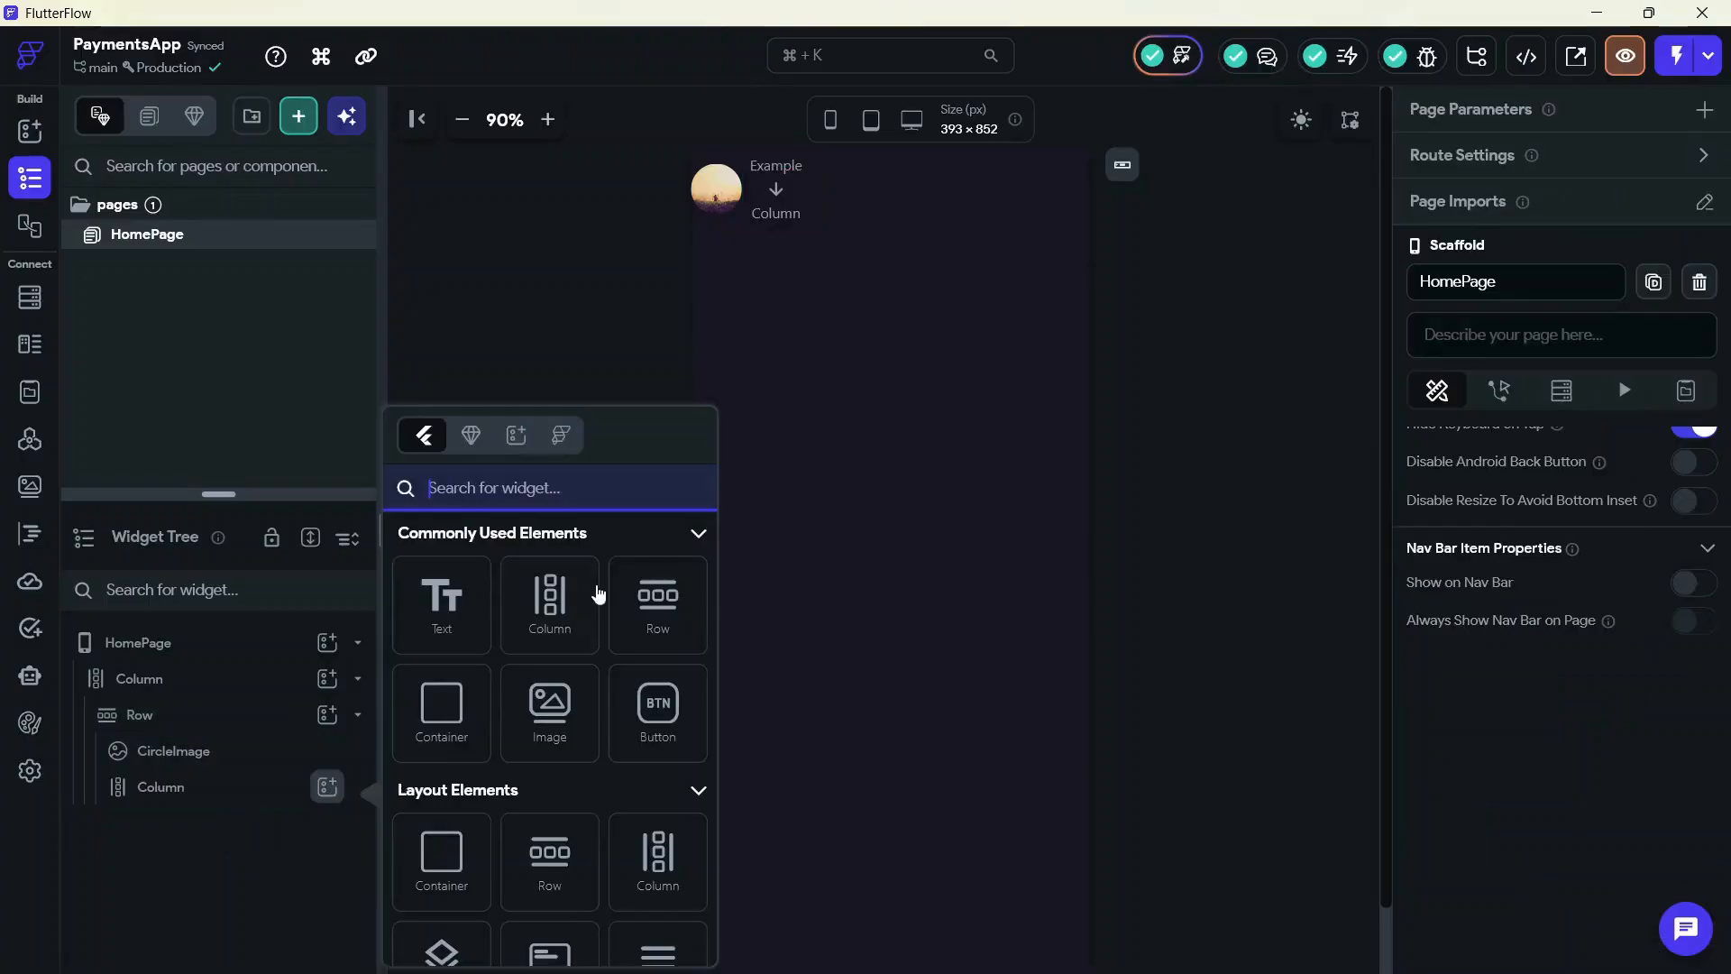
pyautogui.click(447, 603)
pyautogui.click(326, 787)
pyautogui.click(446, 603)
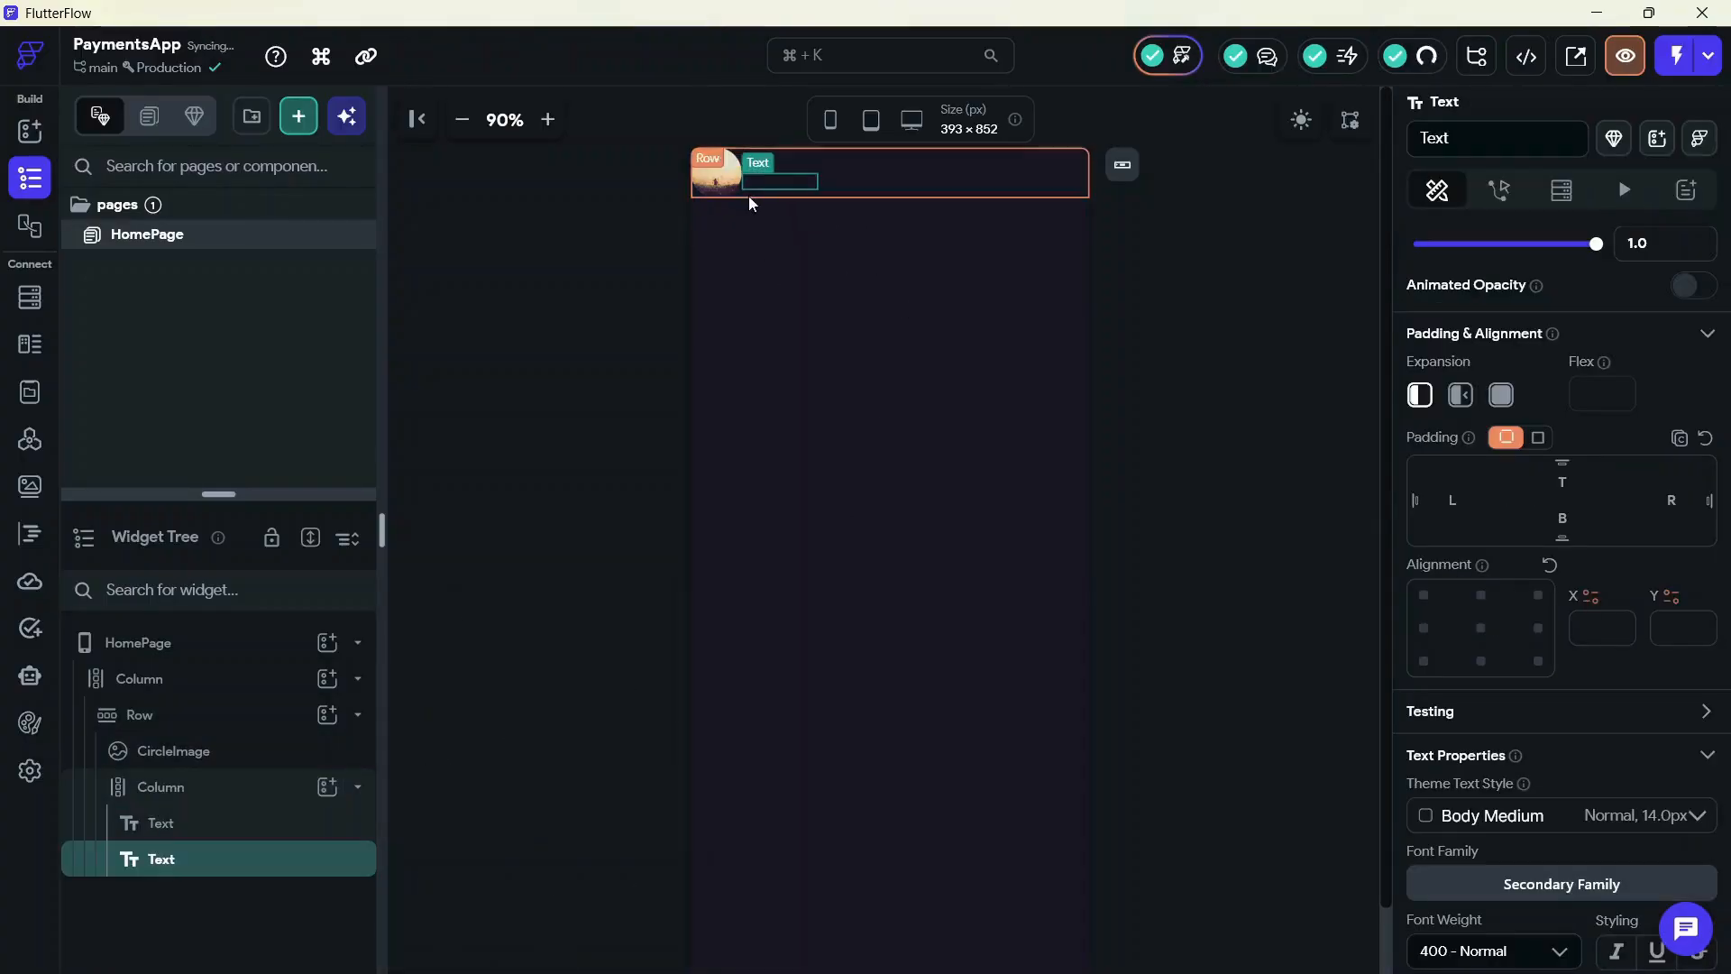
# Set the first Text widget's content to "Welcome Back," following the greeting in the Figma header
pyautogui.click(261, 823)
pyautogui.scroll(-6, 1542, 523)
pyautogui.scroll(6, 1550, 582)
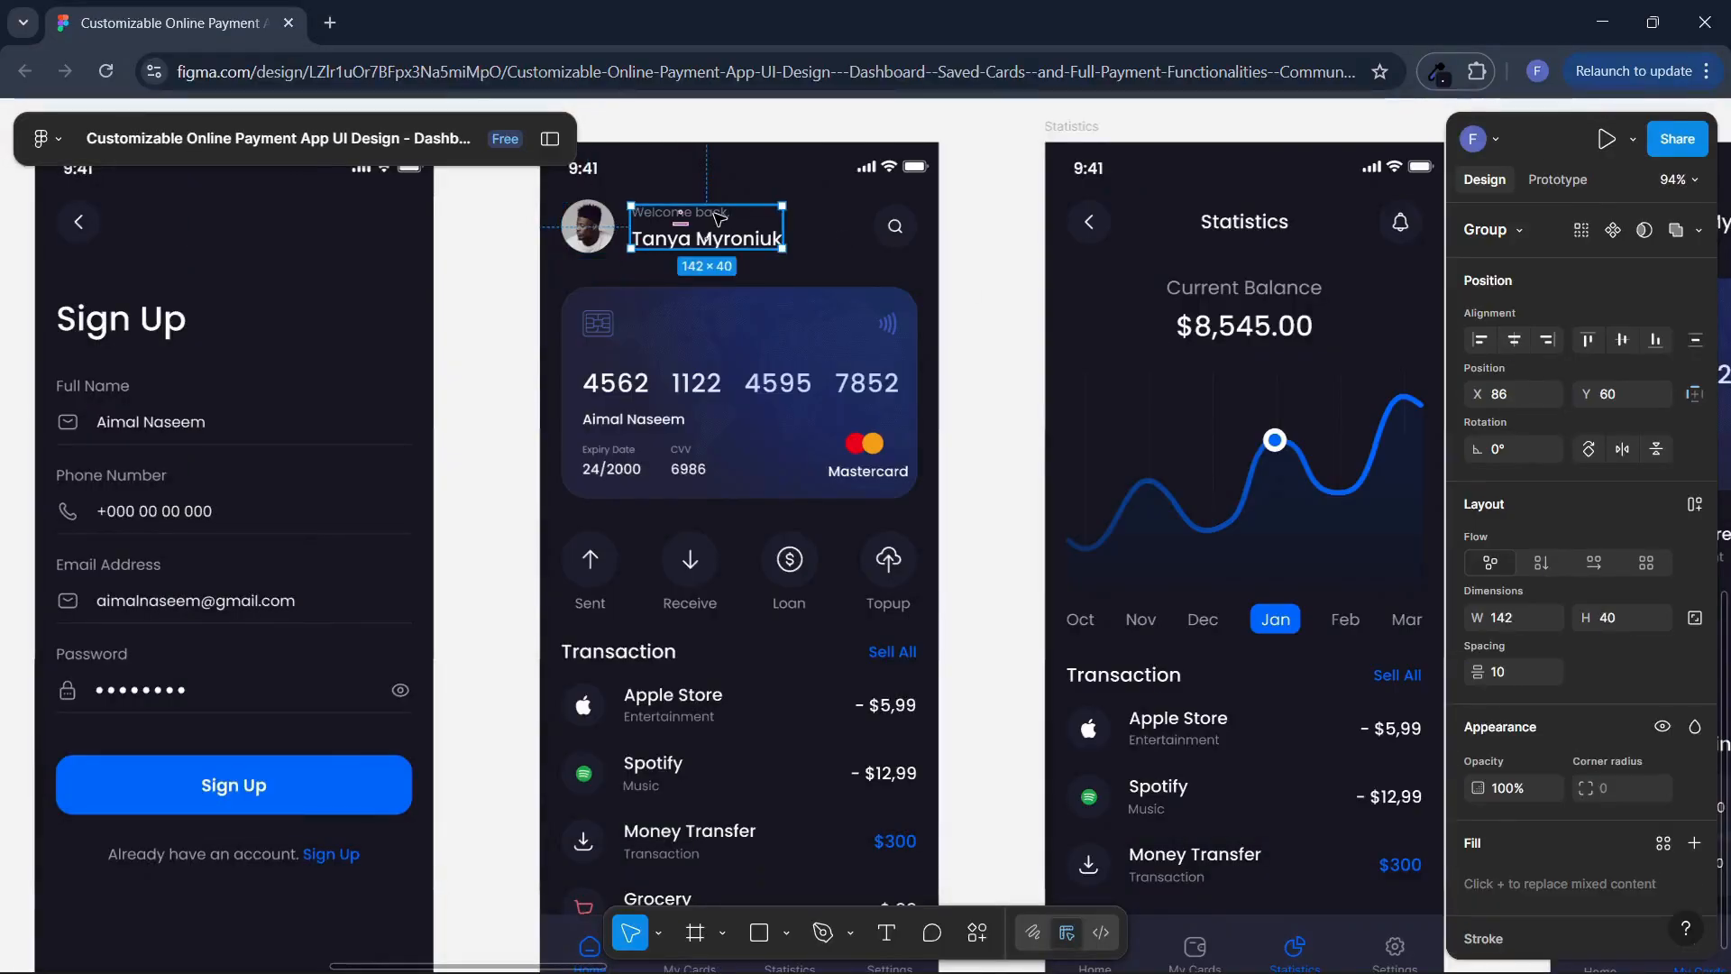
pyautogui.click(681, 212)
pyautogui.scroll(-5, 1569, 541)
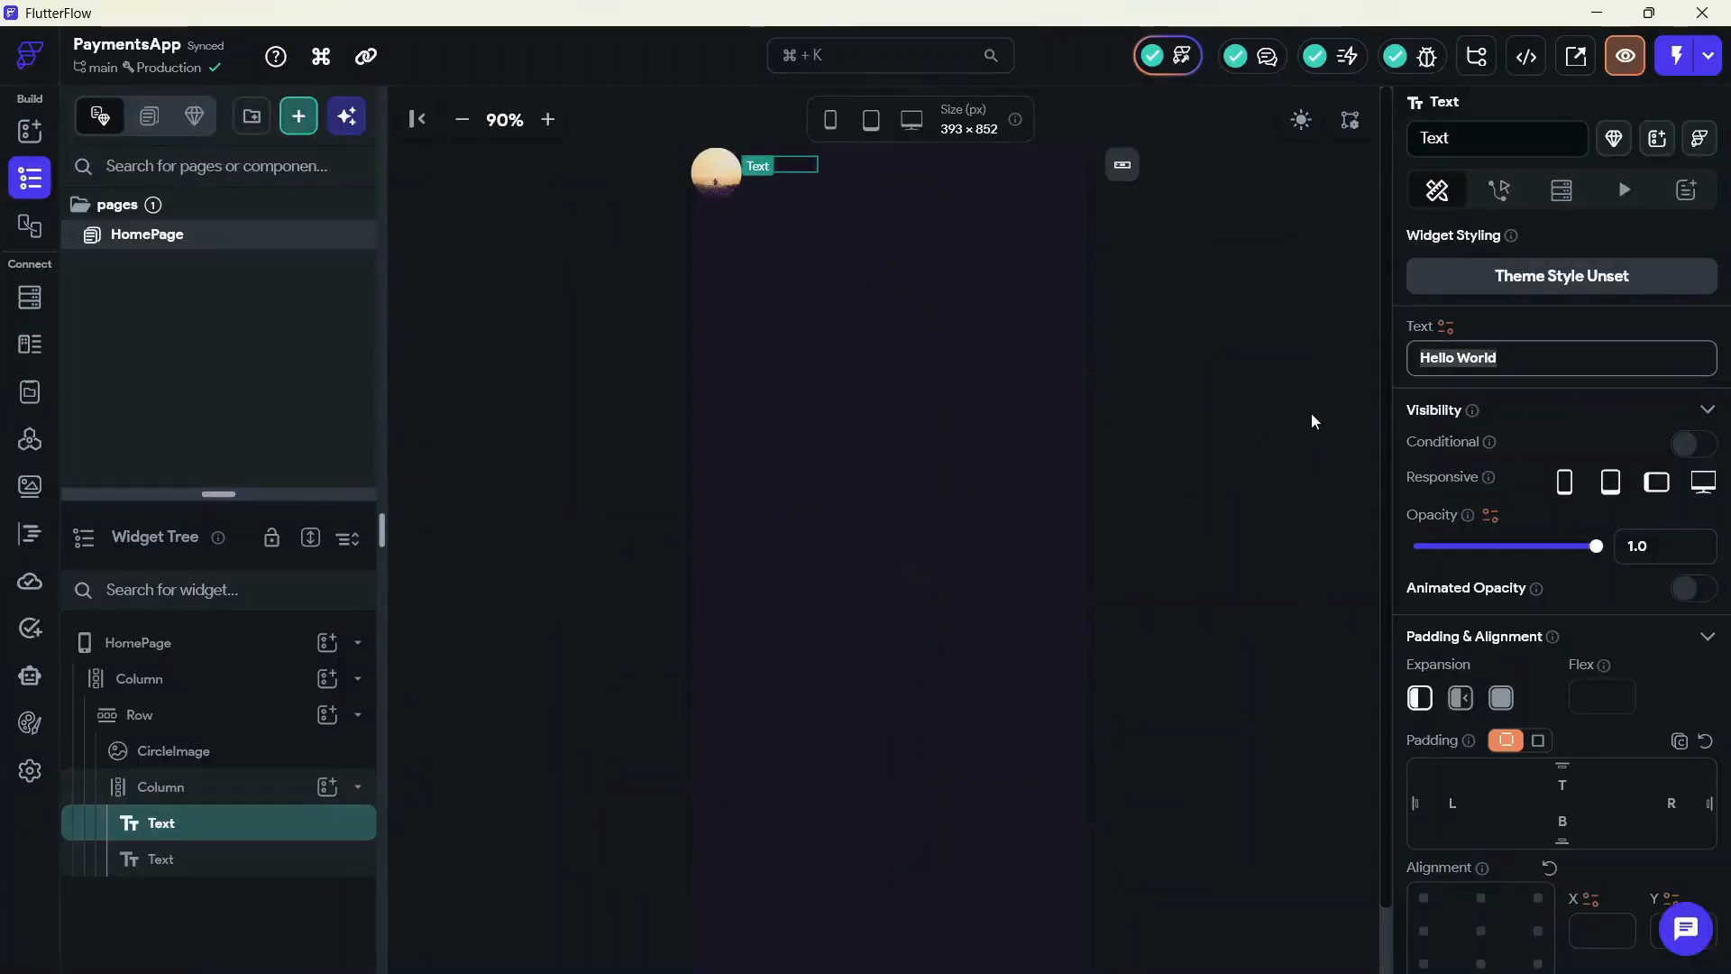
pyautogui.write('Welcome Back,')
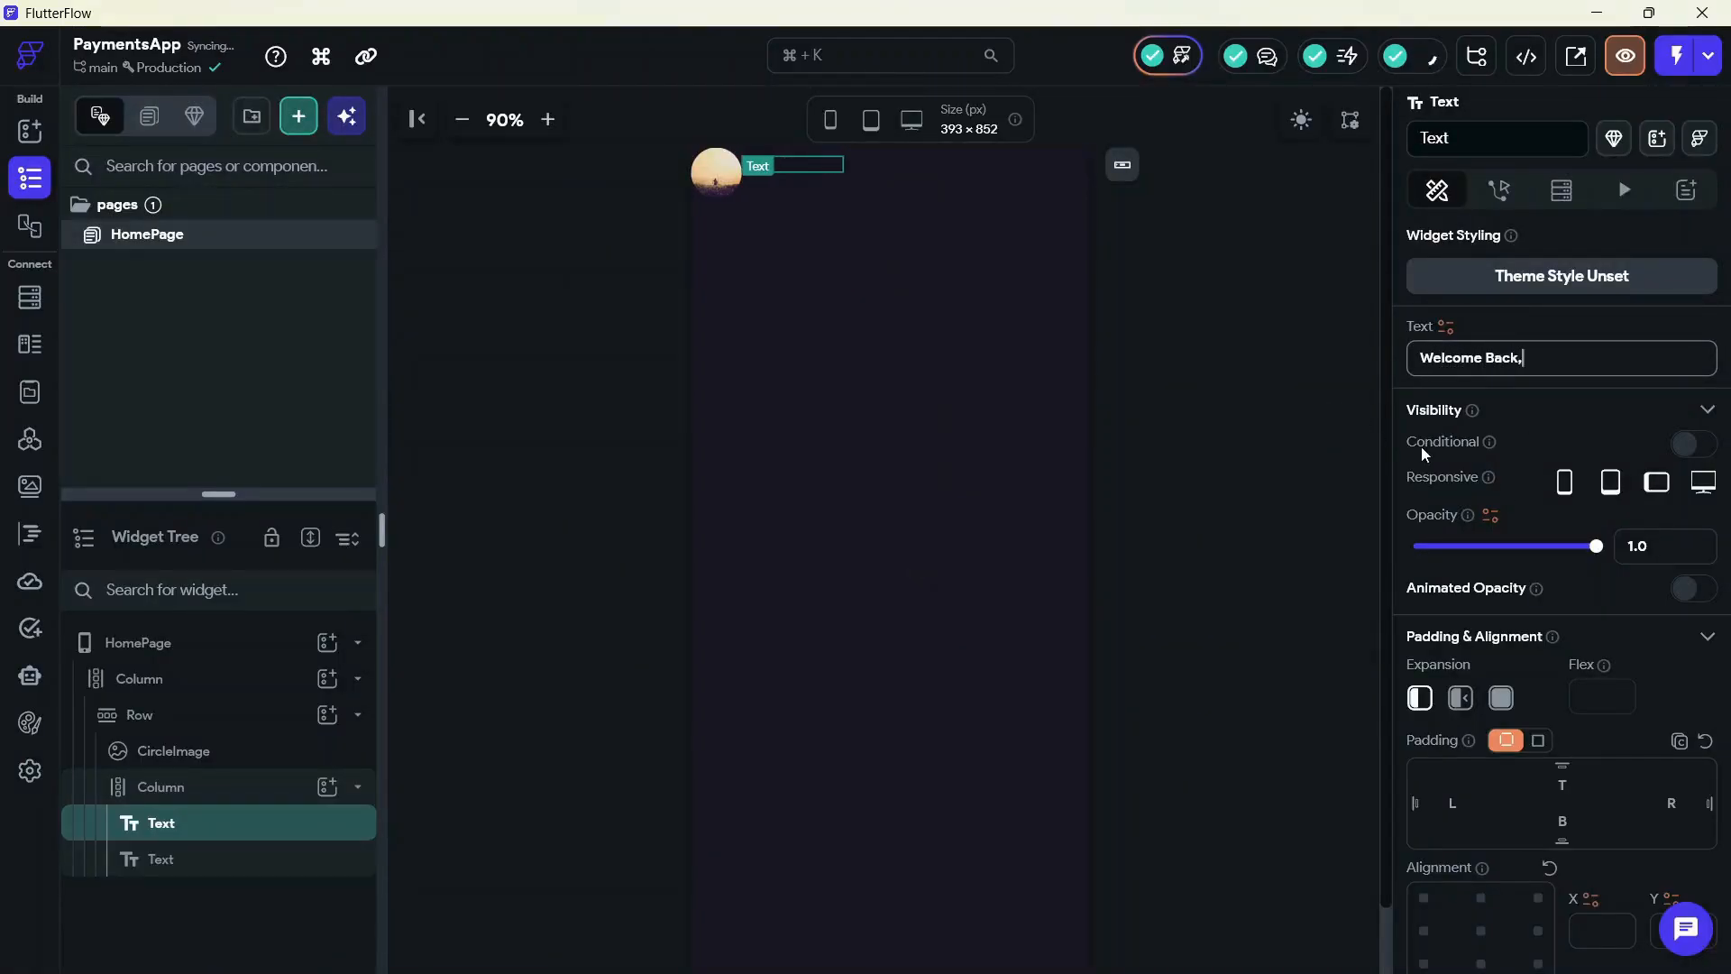
# Change the font family of the "Welcome Back," text to Primary Family
pyautogui.scroll(-8, 1480, 514)
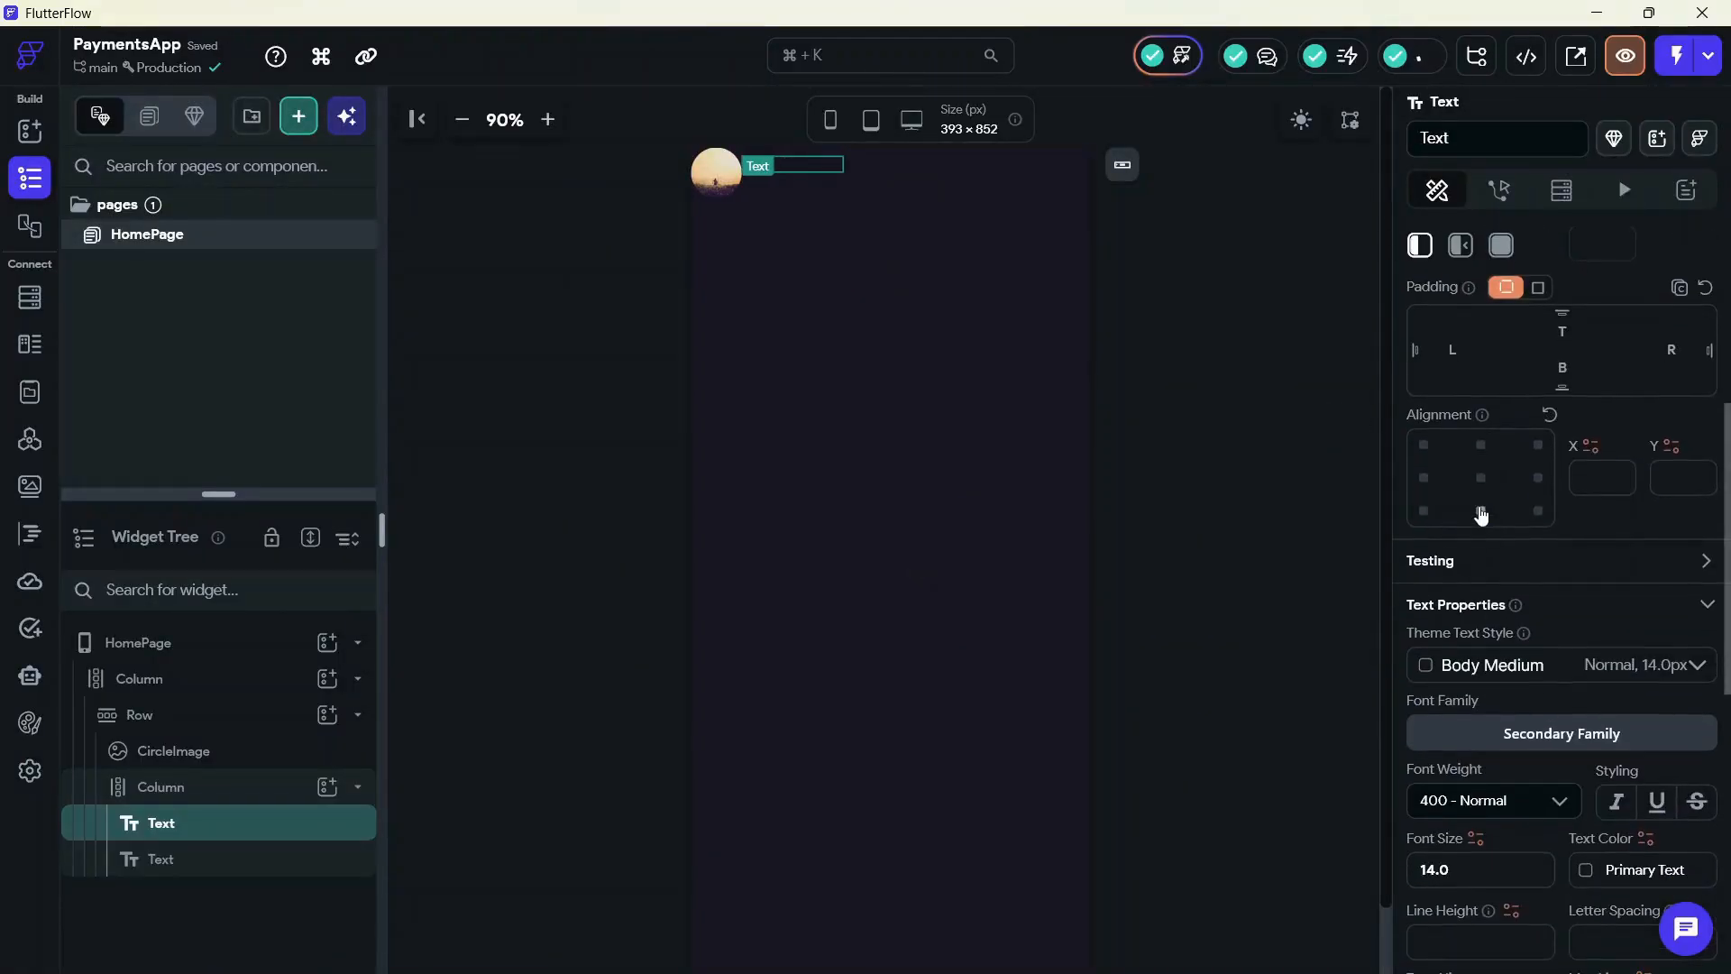
pyautogui.click(1562, 542)
pyautogui.click(1141, 359)
pyautogui.click(840, 475)
# Set the "Welcome Back," text colour to the Primary theme colour
pyautogui.scroll(5, 1475, 574)
pyautogui.scroll(-4, 1475, 573)
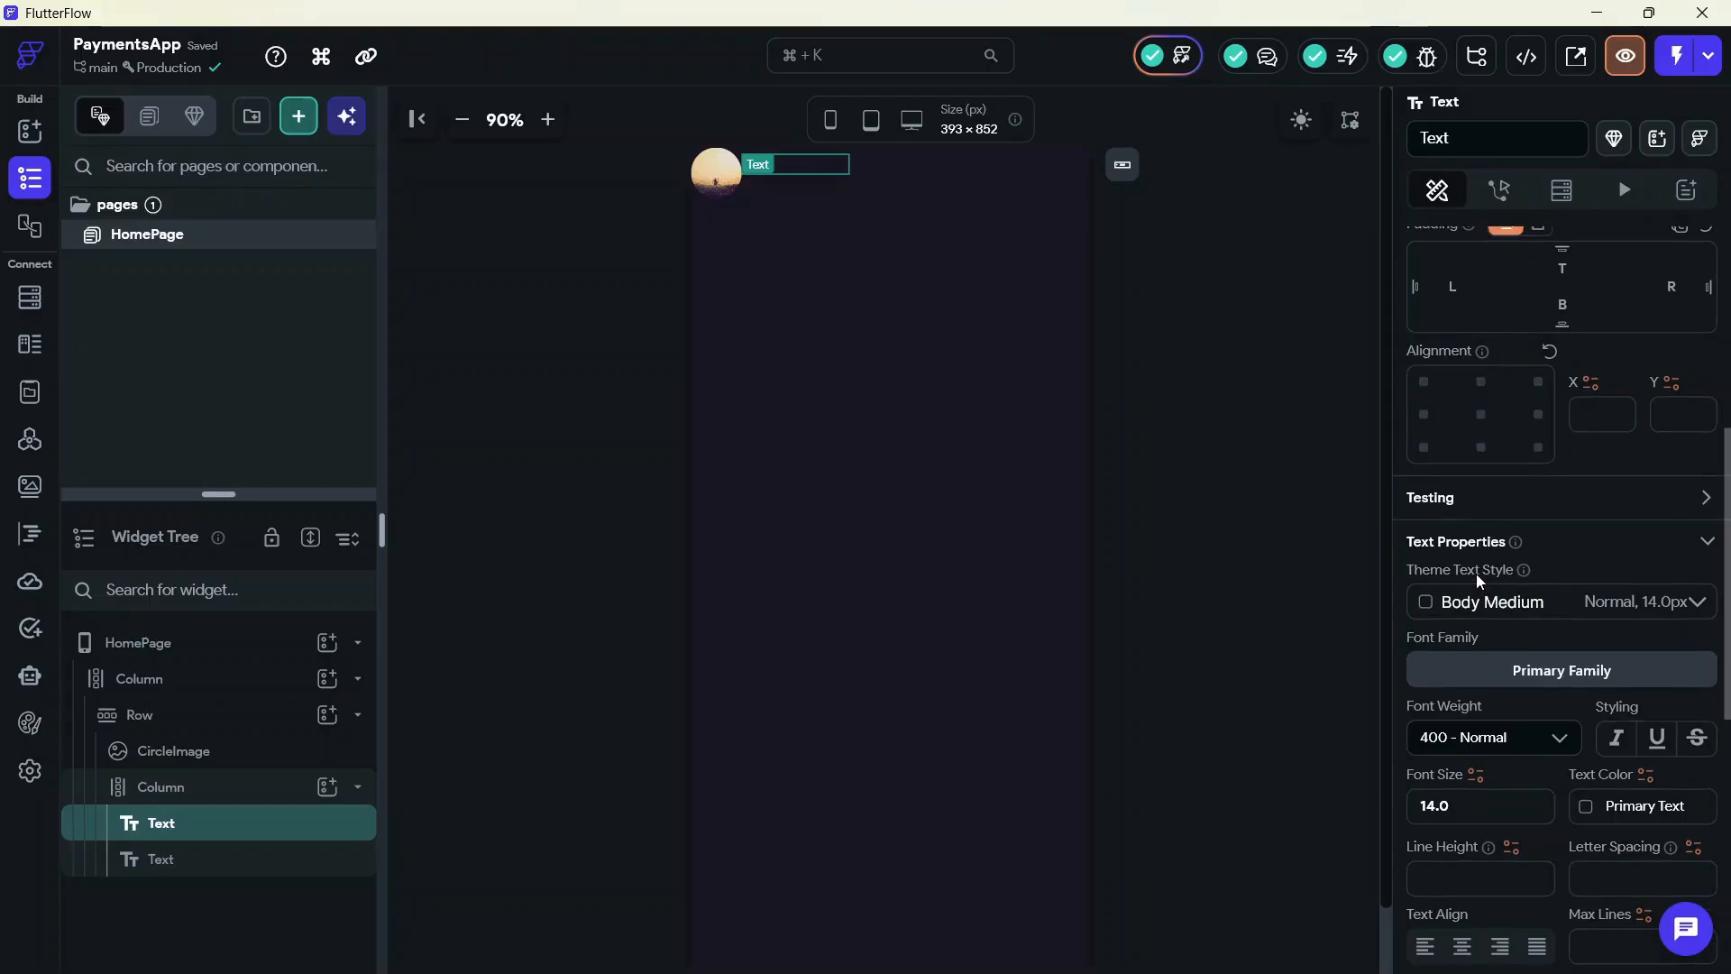
pyautogui.scroll(-3, 1476, 574)
pyautogui.click(1585, 596)
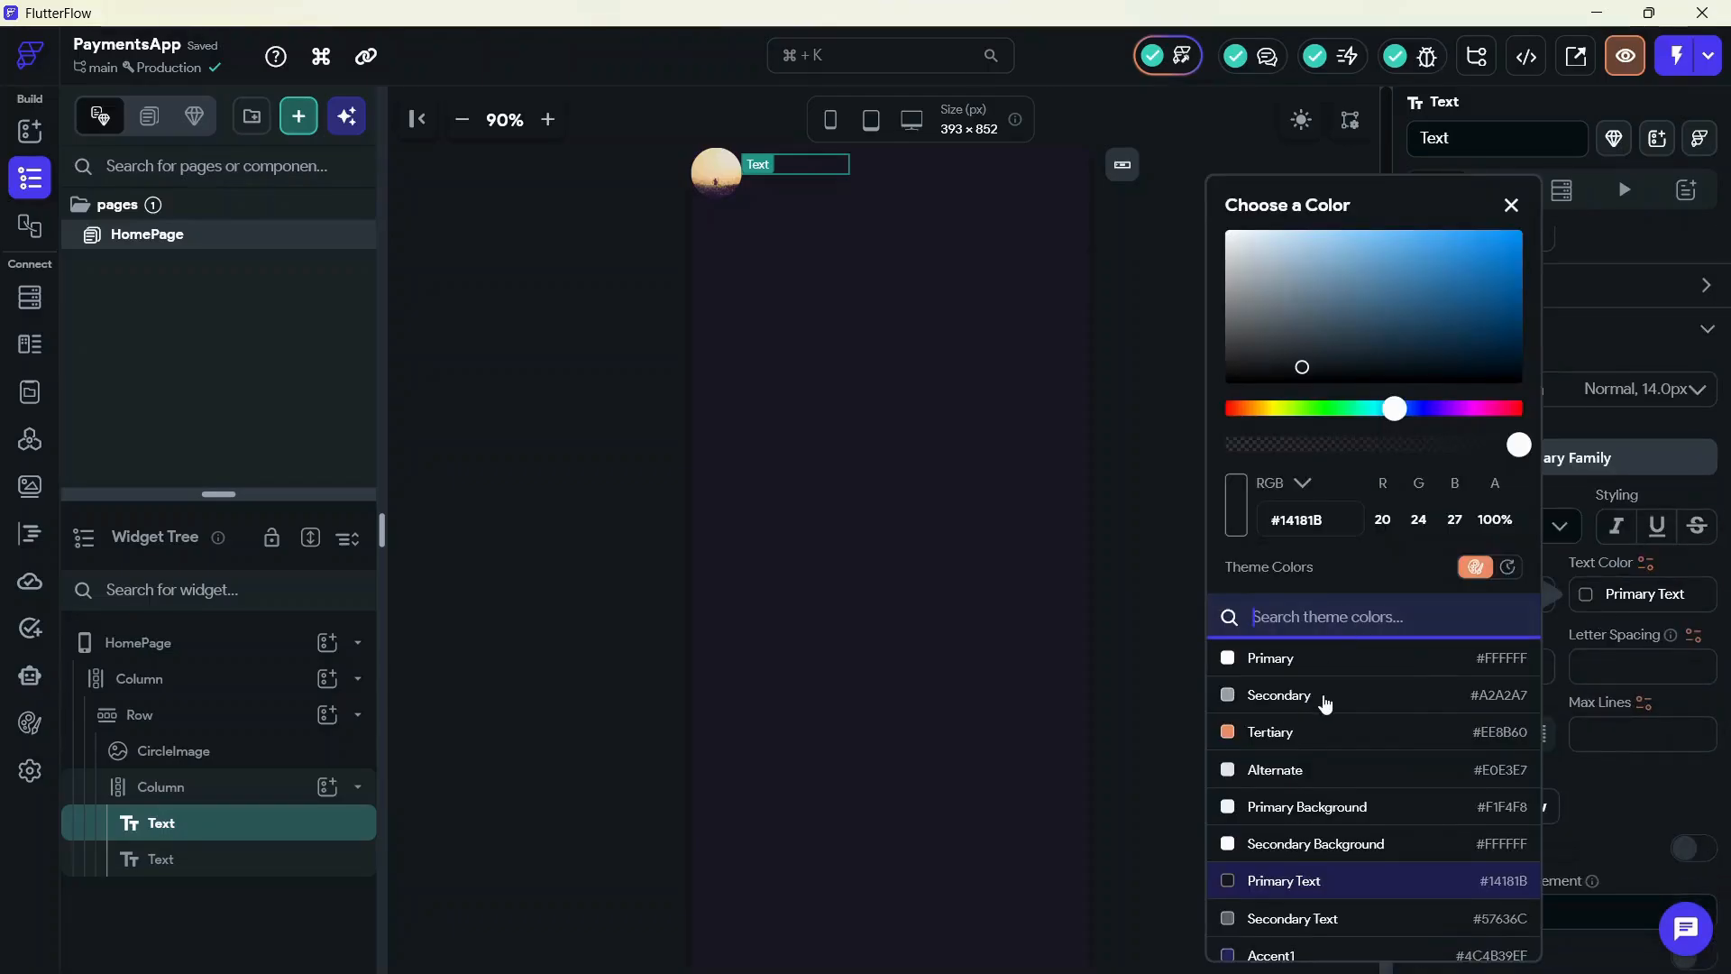
pyautogui.click(1332, 665)
pyautogui.click(592, 529)
# Copy the person's name from the header of the Figma home screen and return to FlutterFlow with its typography checked
pyautogui.click(781, 184)
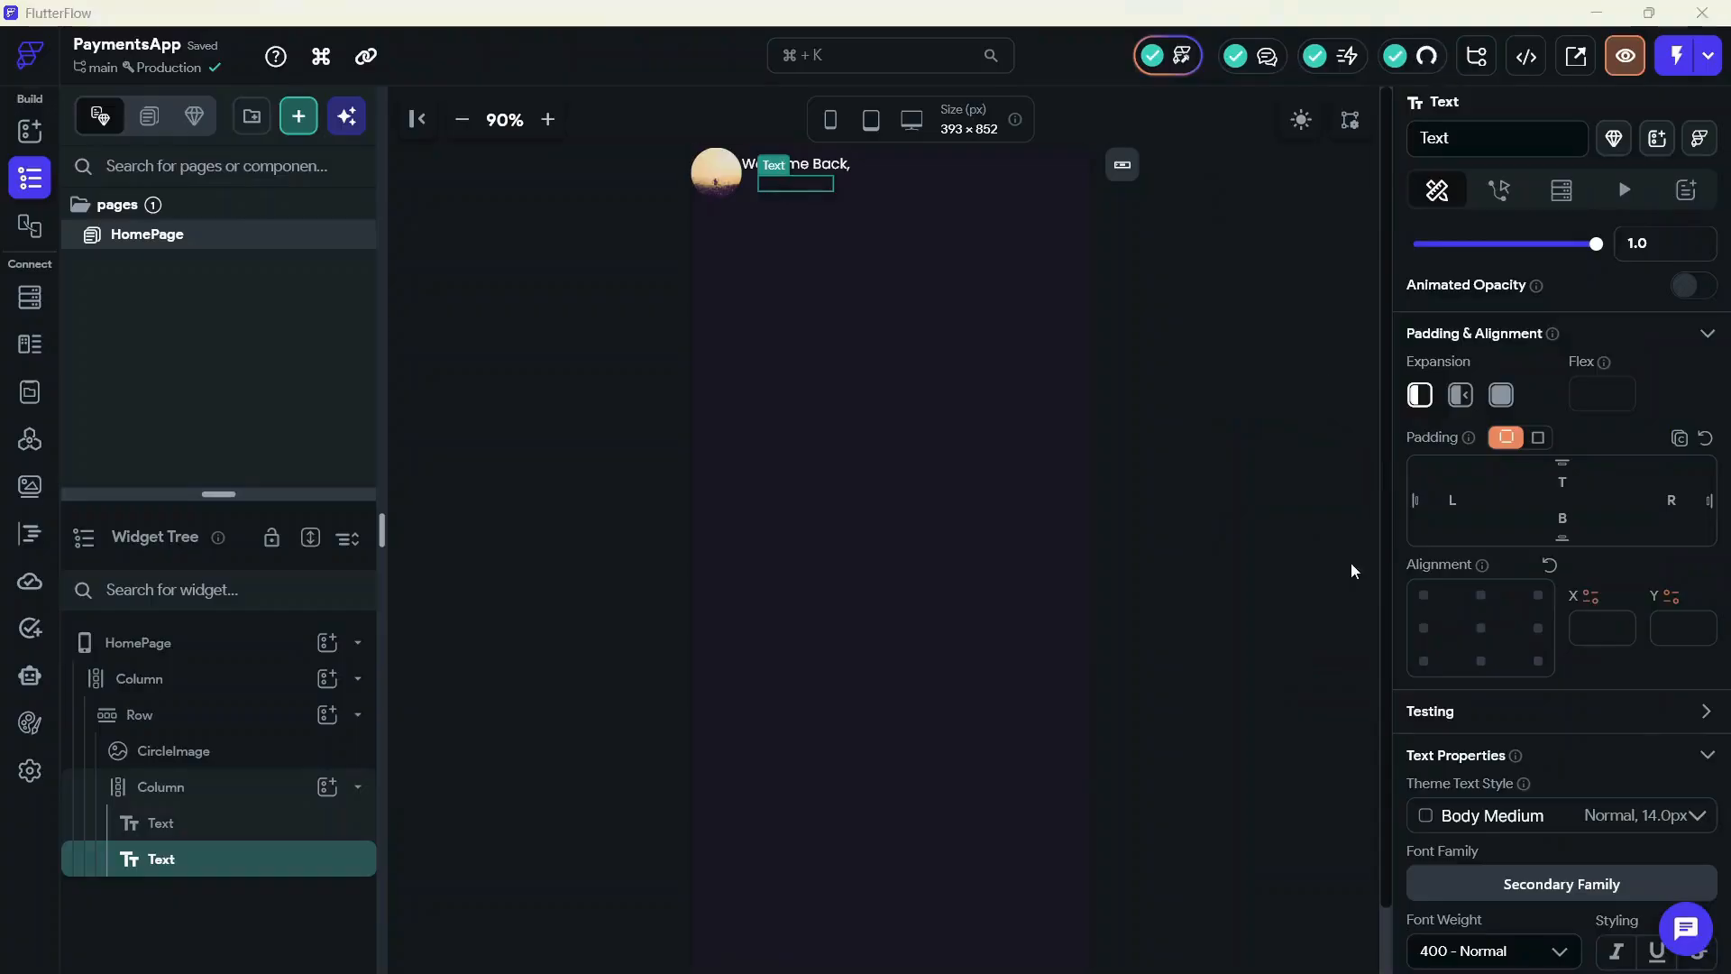
pyautogui.hotkey('alt', 'Tab')
pyautogui.doubleClick(750, 245)
pyautogui.hotkey('ctrl', 'c')
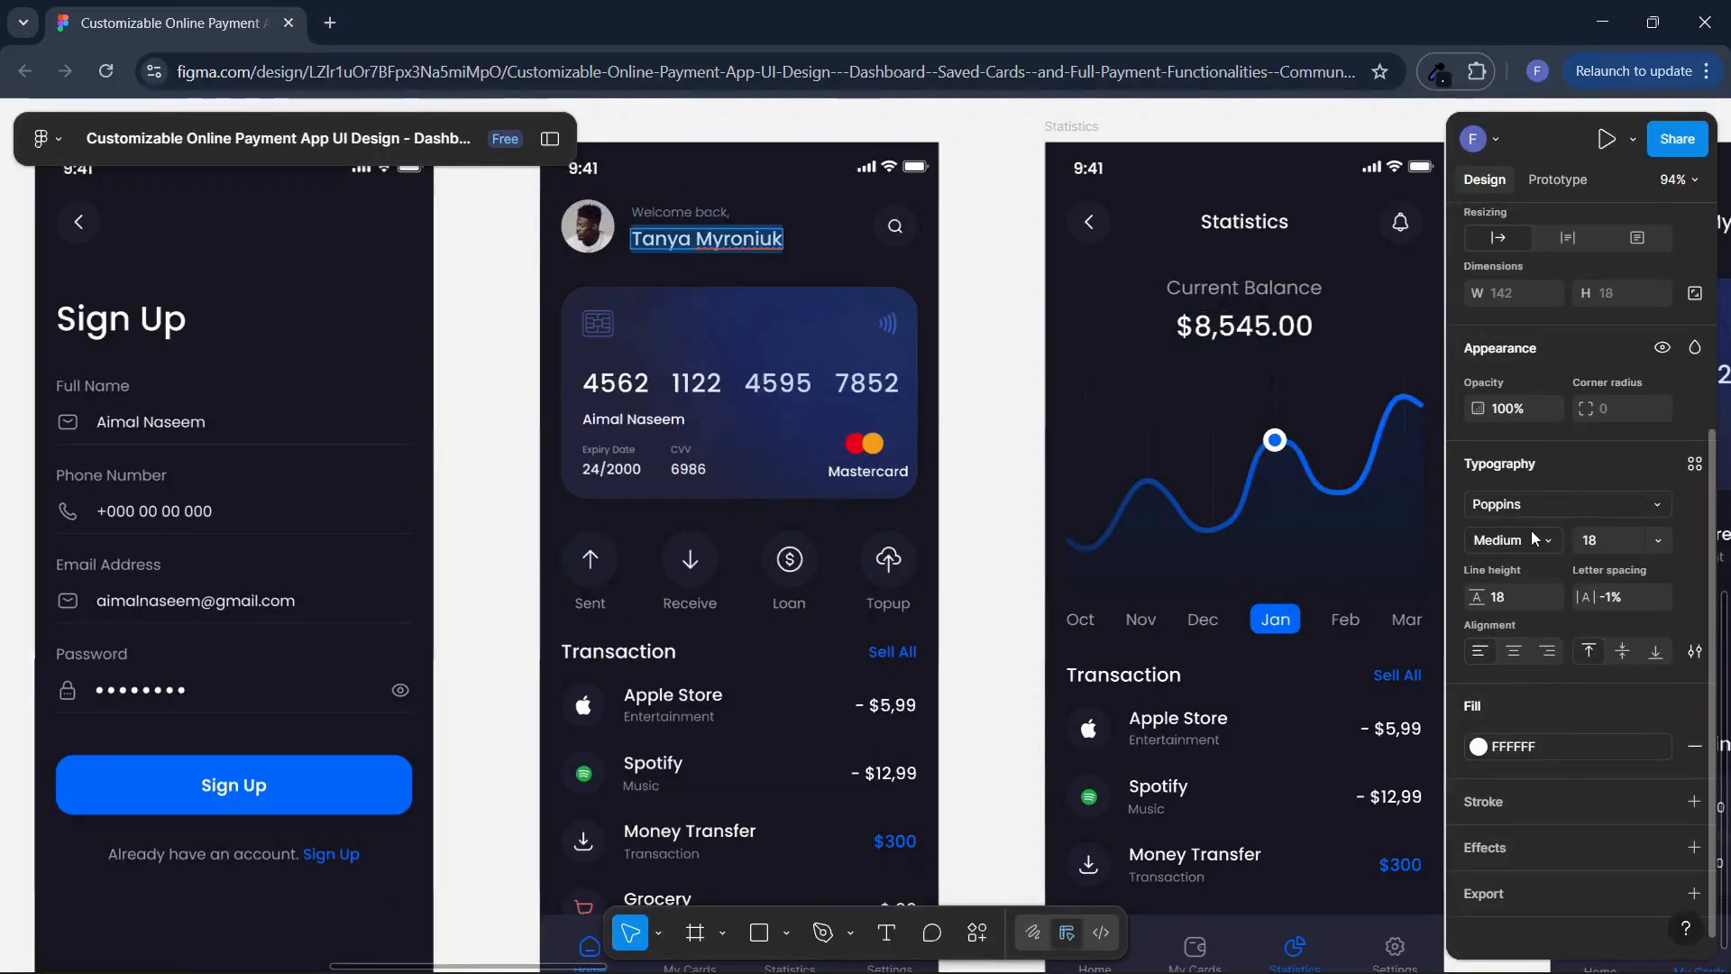
pyautogui.press('Escape')
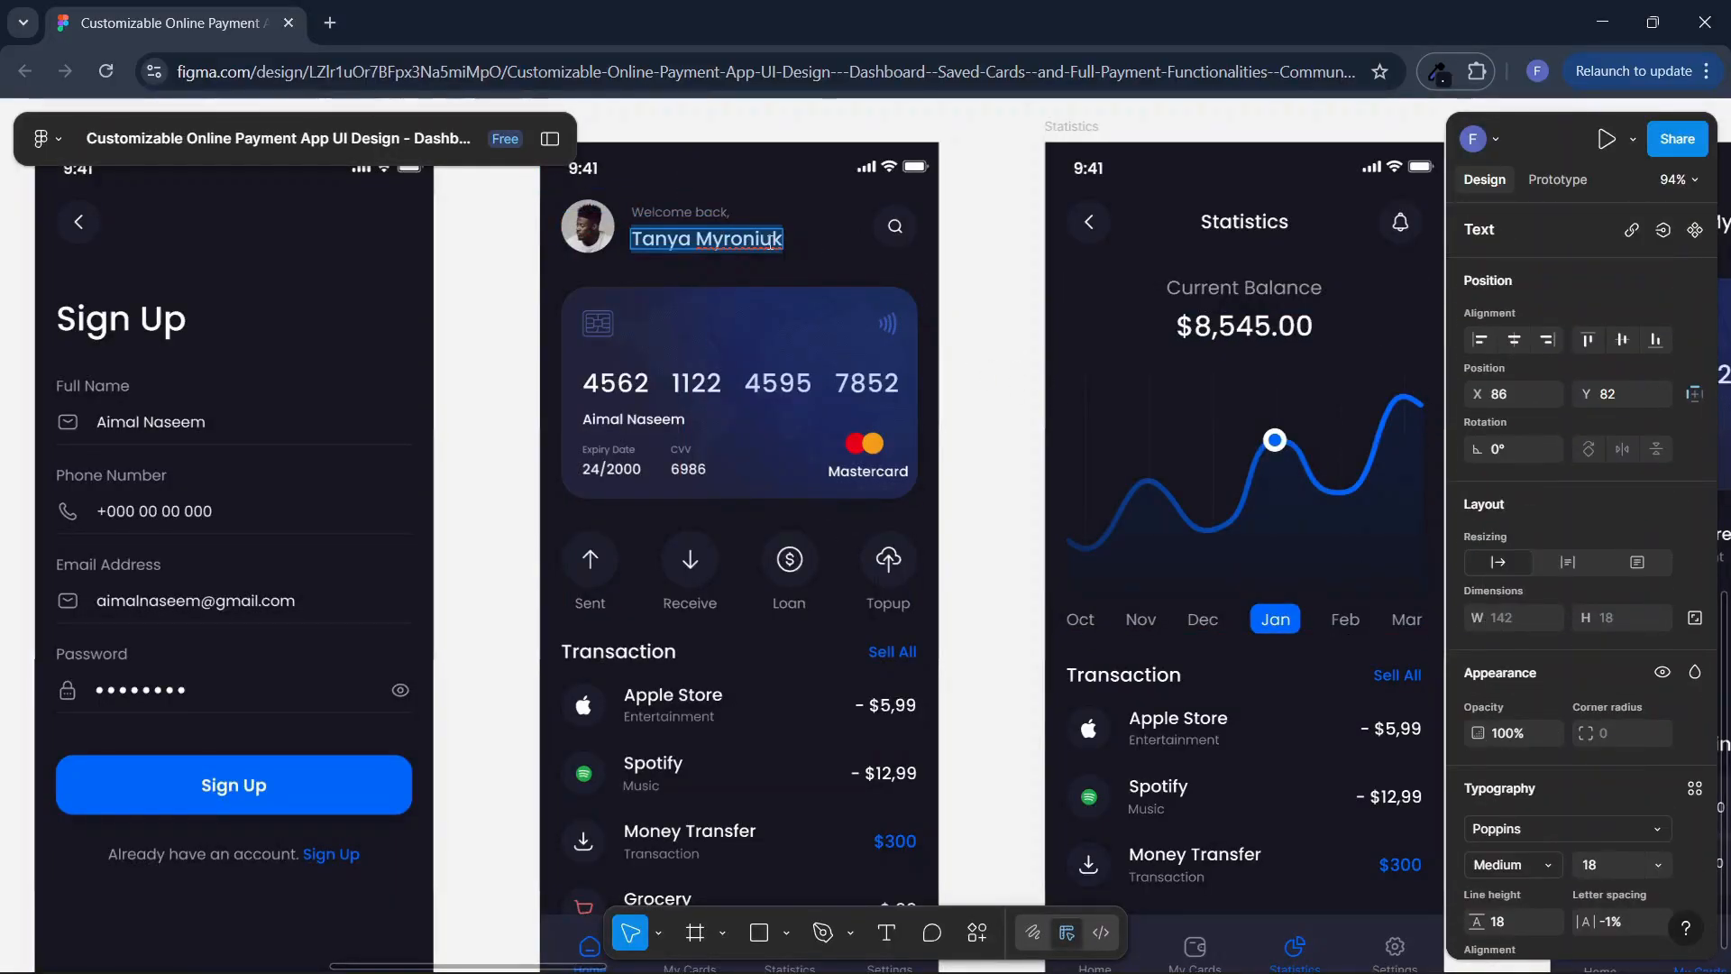
pyautogui.hotkey('alt', 'Tab')
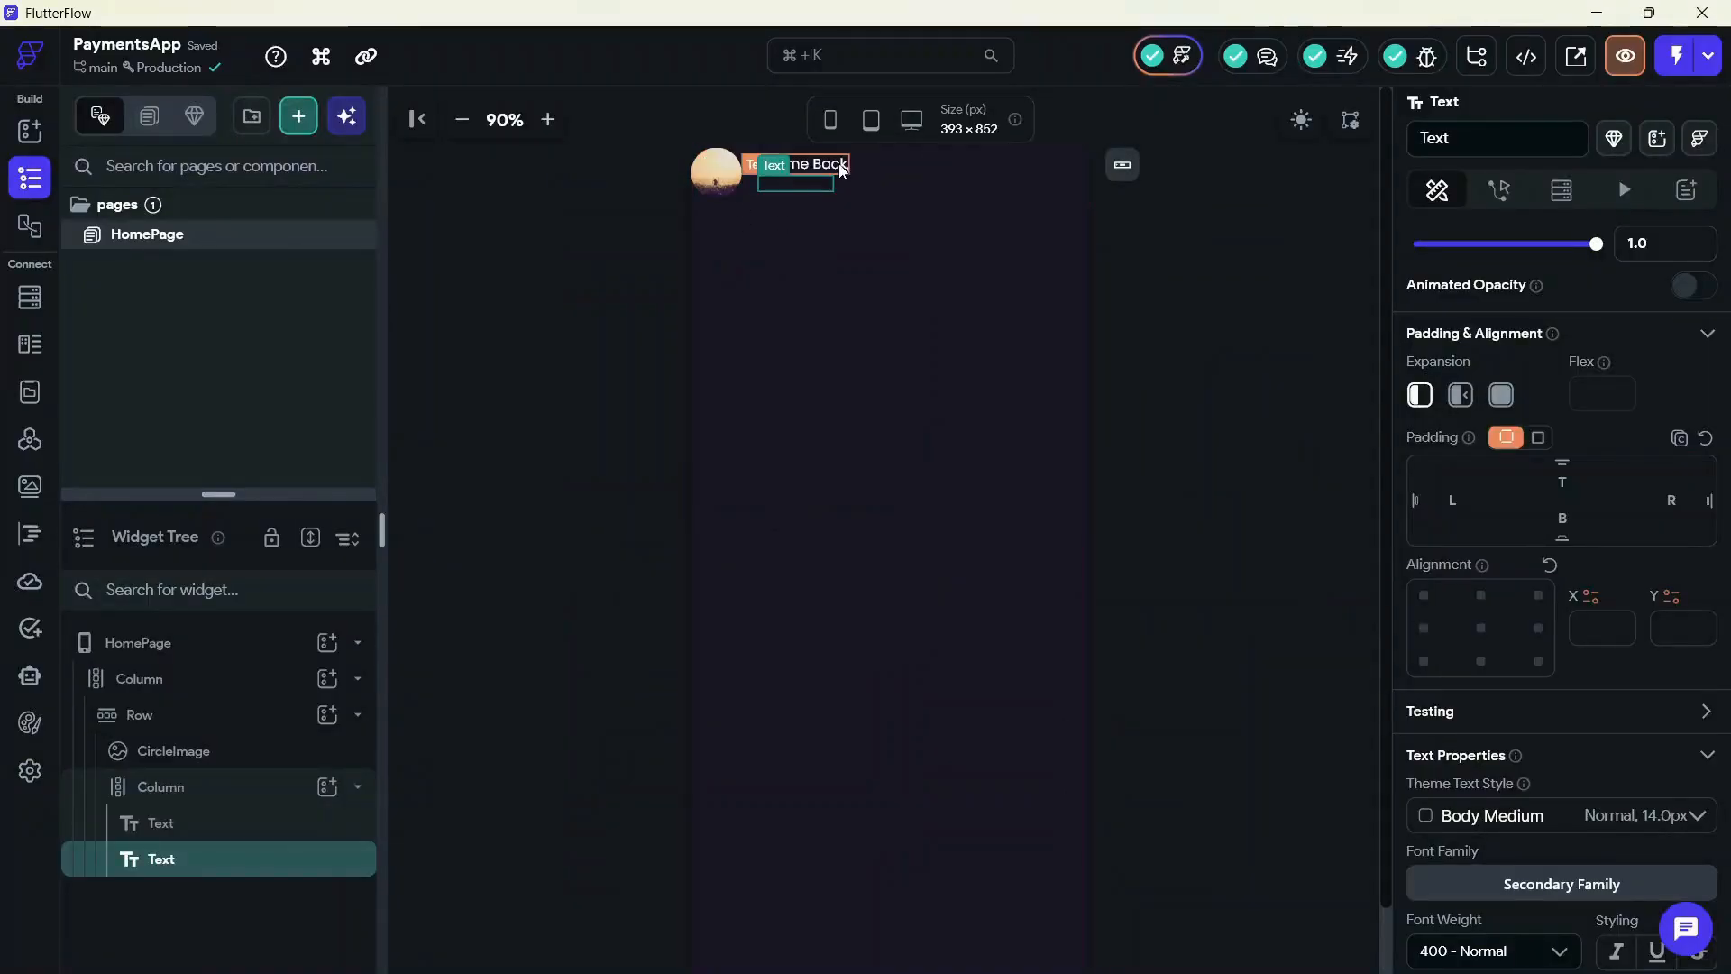
# Check the greeting's typography in Figma, then set the "Welcome Back," text to font size 12 and the Secondary theme colour
pyautogui.click(841, 166)
pyautogui.scroll(-5, 1411, 643)
pyautogui.hotkey('alt', 'Tab')
pyautogui.click(721, 214)
pyautogui.scroll(-2, 1500, 666)
pyautogui.hotkey('alt', 'Tab')
pyautogui.moveTo(1533, 540); pyautogui.dragTo(1326, 541)
pyautogui.write('12')
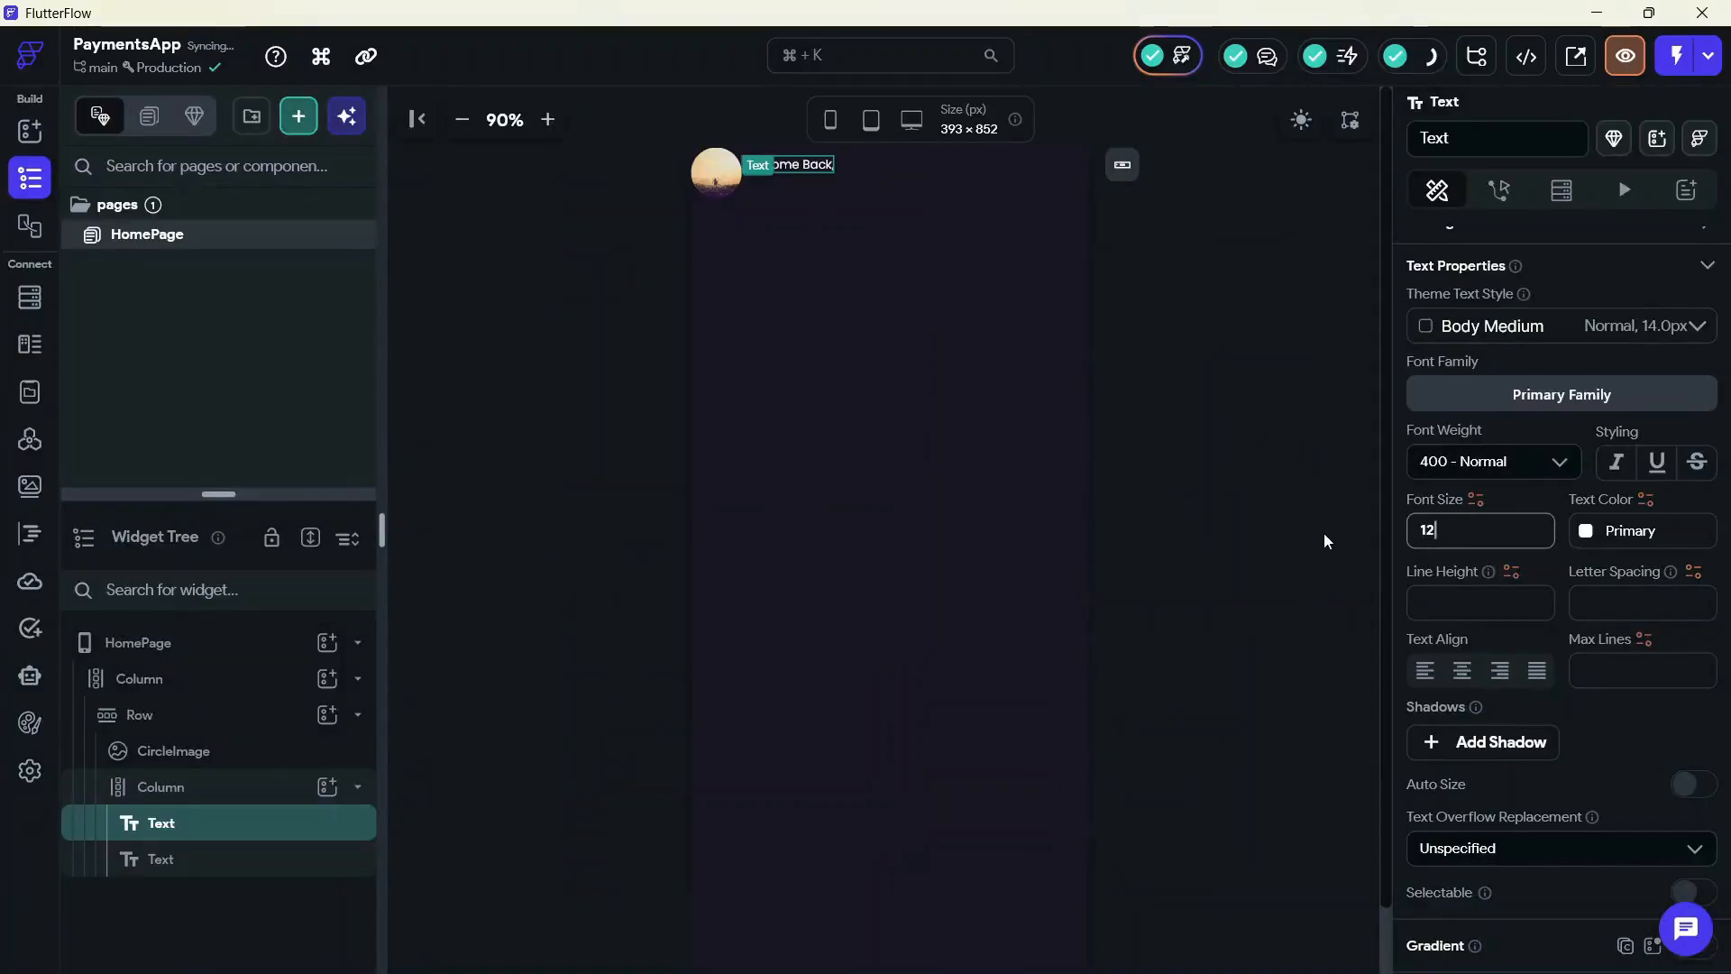
pyautogui.click(1583, 534)
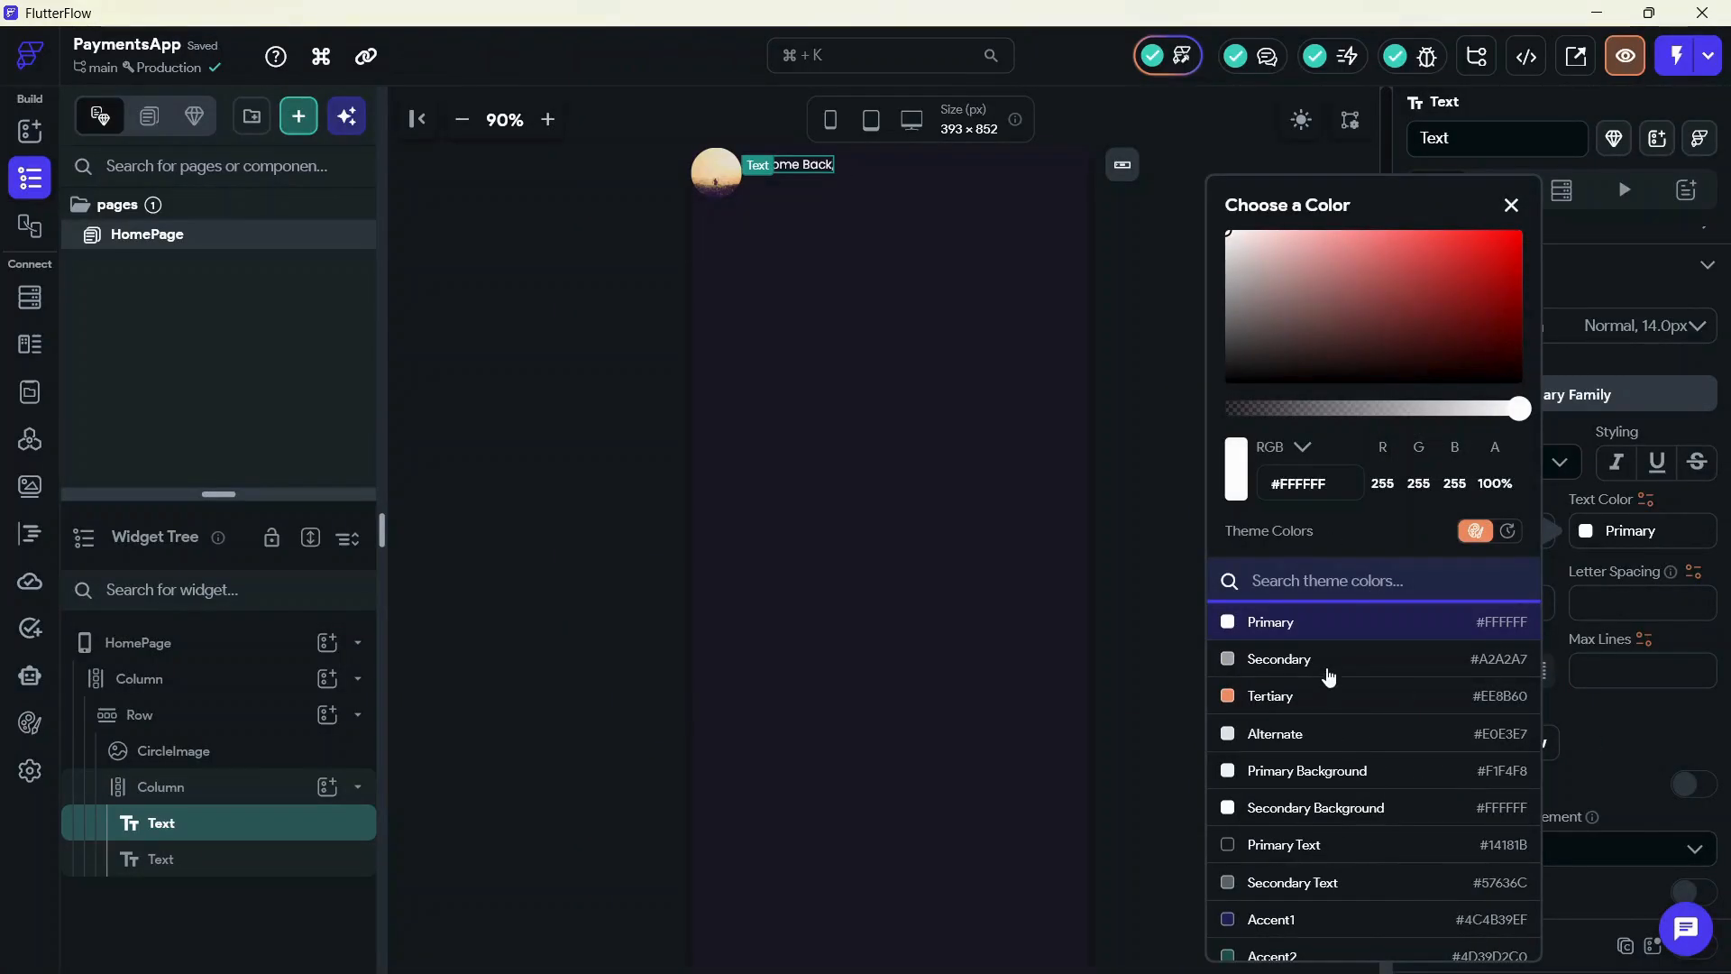
pyautogui.click(1328, 672)
pyautogui.click(1178, 318)
# Style the second Text widget with the Primary Family font, font size 16 and the Primary theme colour
pyautogui.click(789, 182)
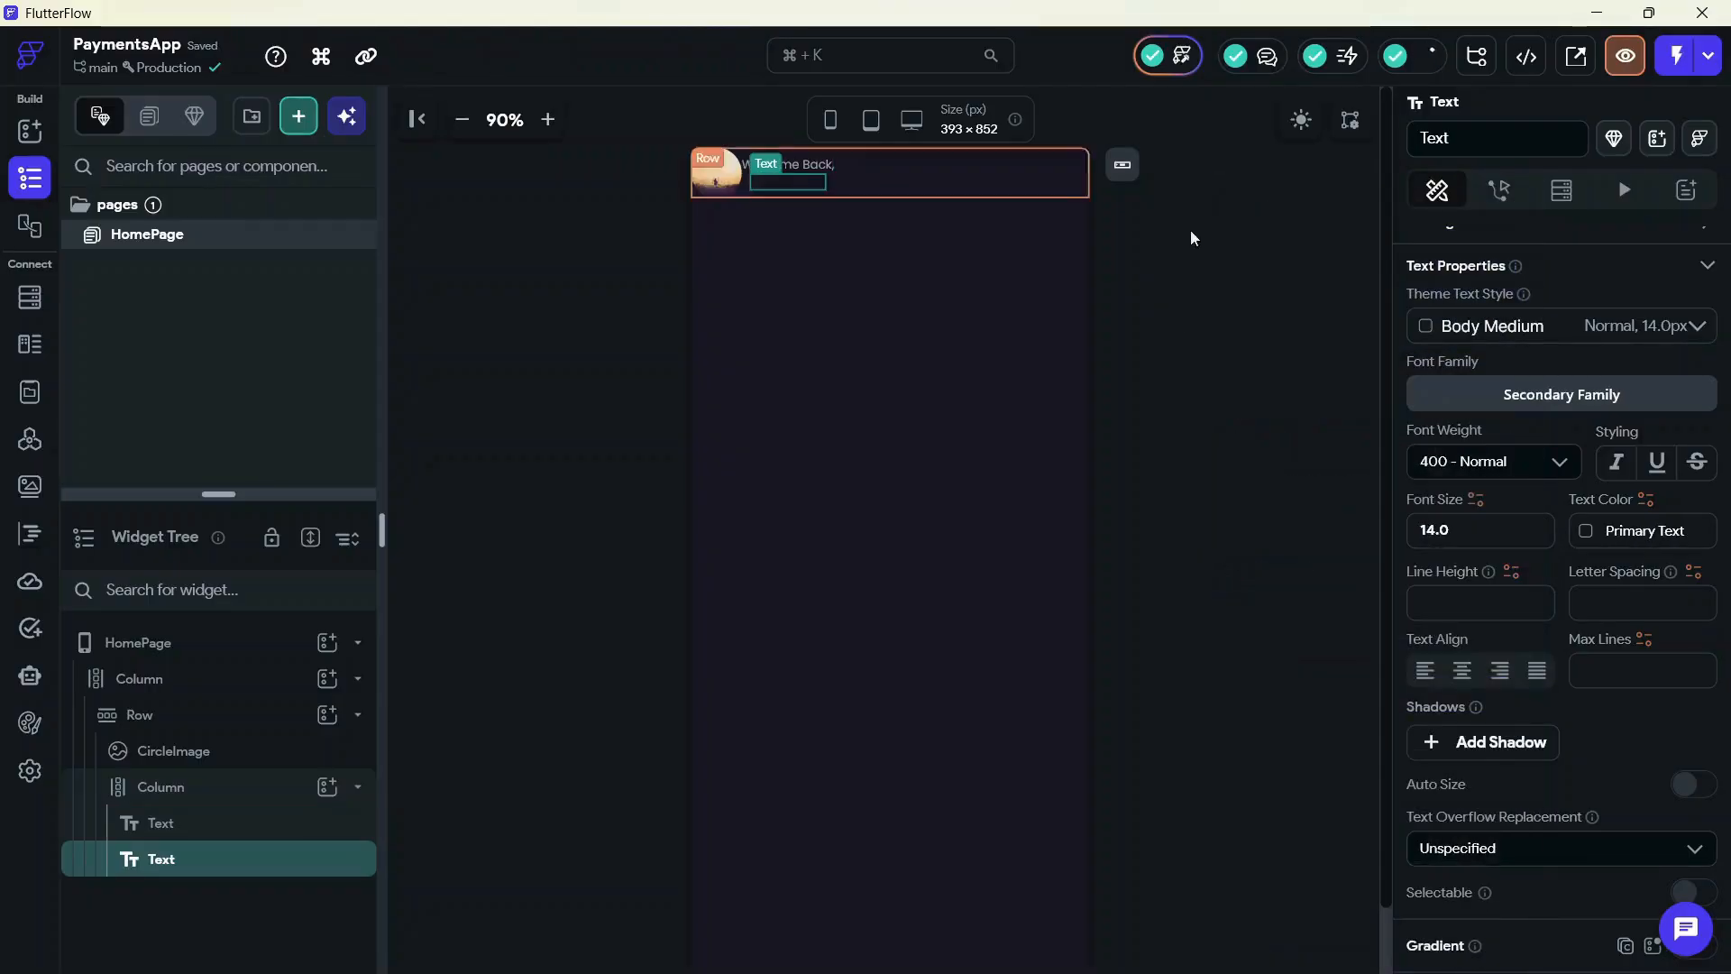
pyautogui.click(1524, 401)
pyautogui.click(1116, 361)
pyautogui.click(866, 442)
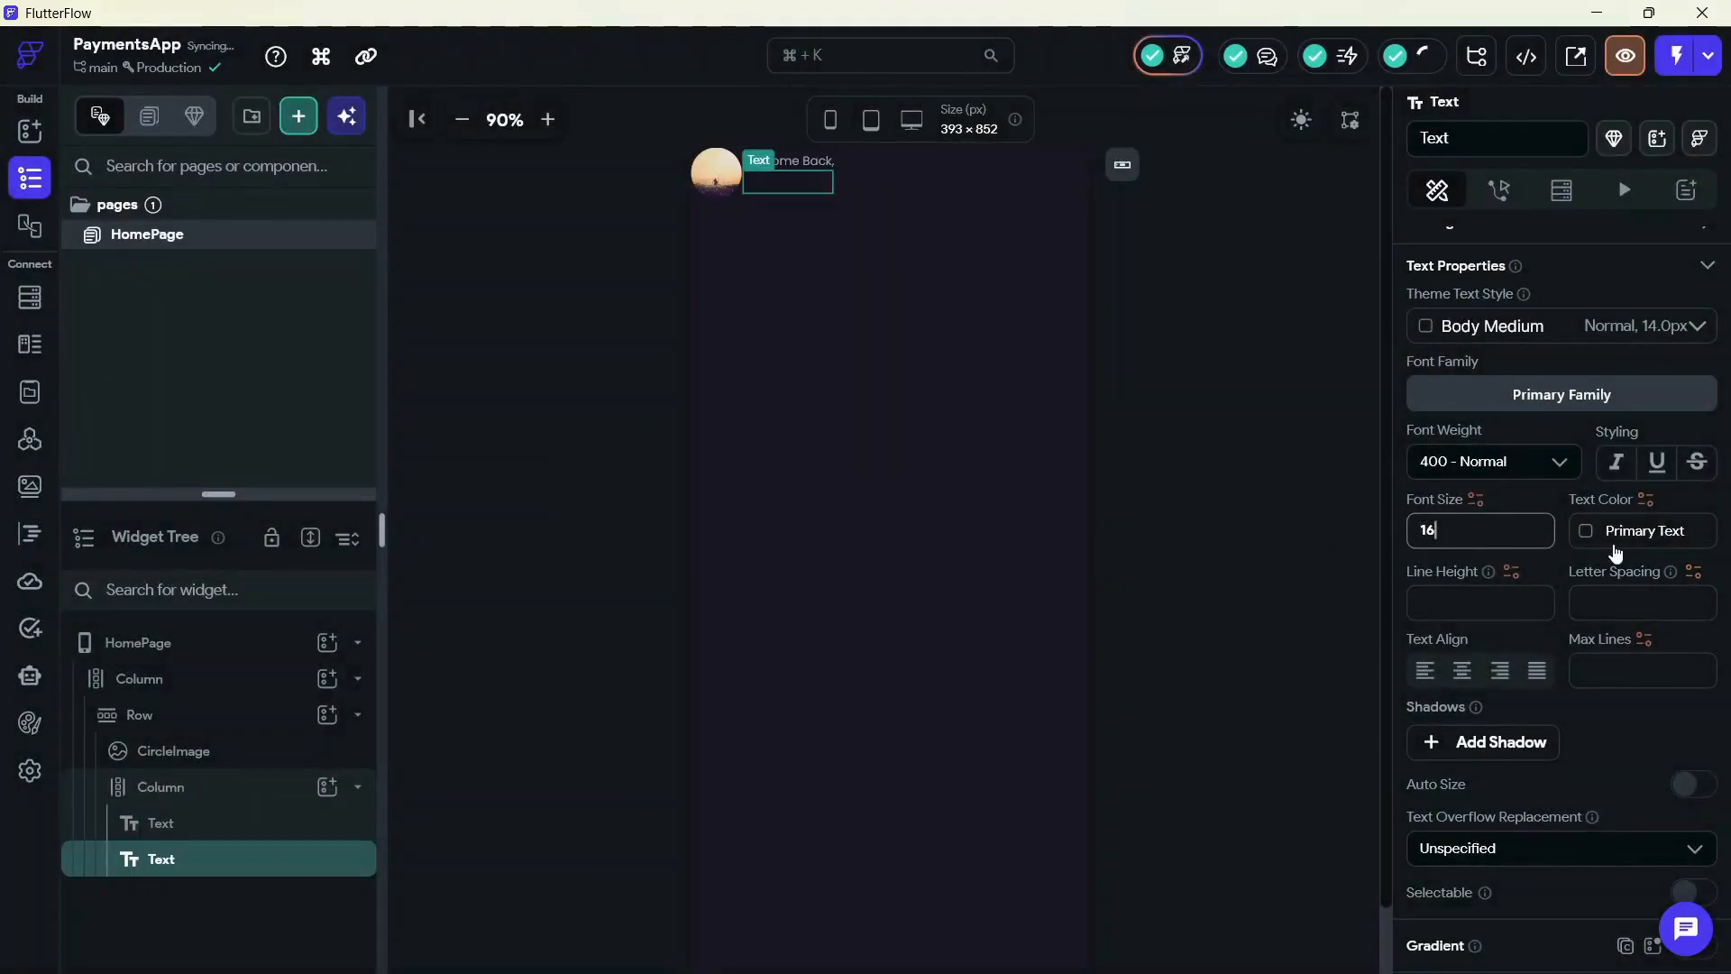
pyautogui.click(1587, 537)
pyautogui.click(1383, 657)
pyautogui.click(1037, 412)
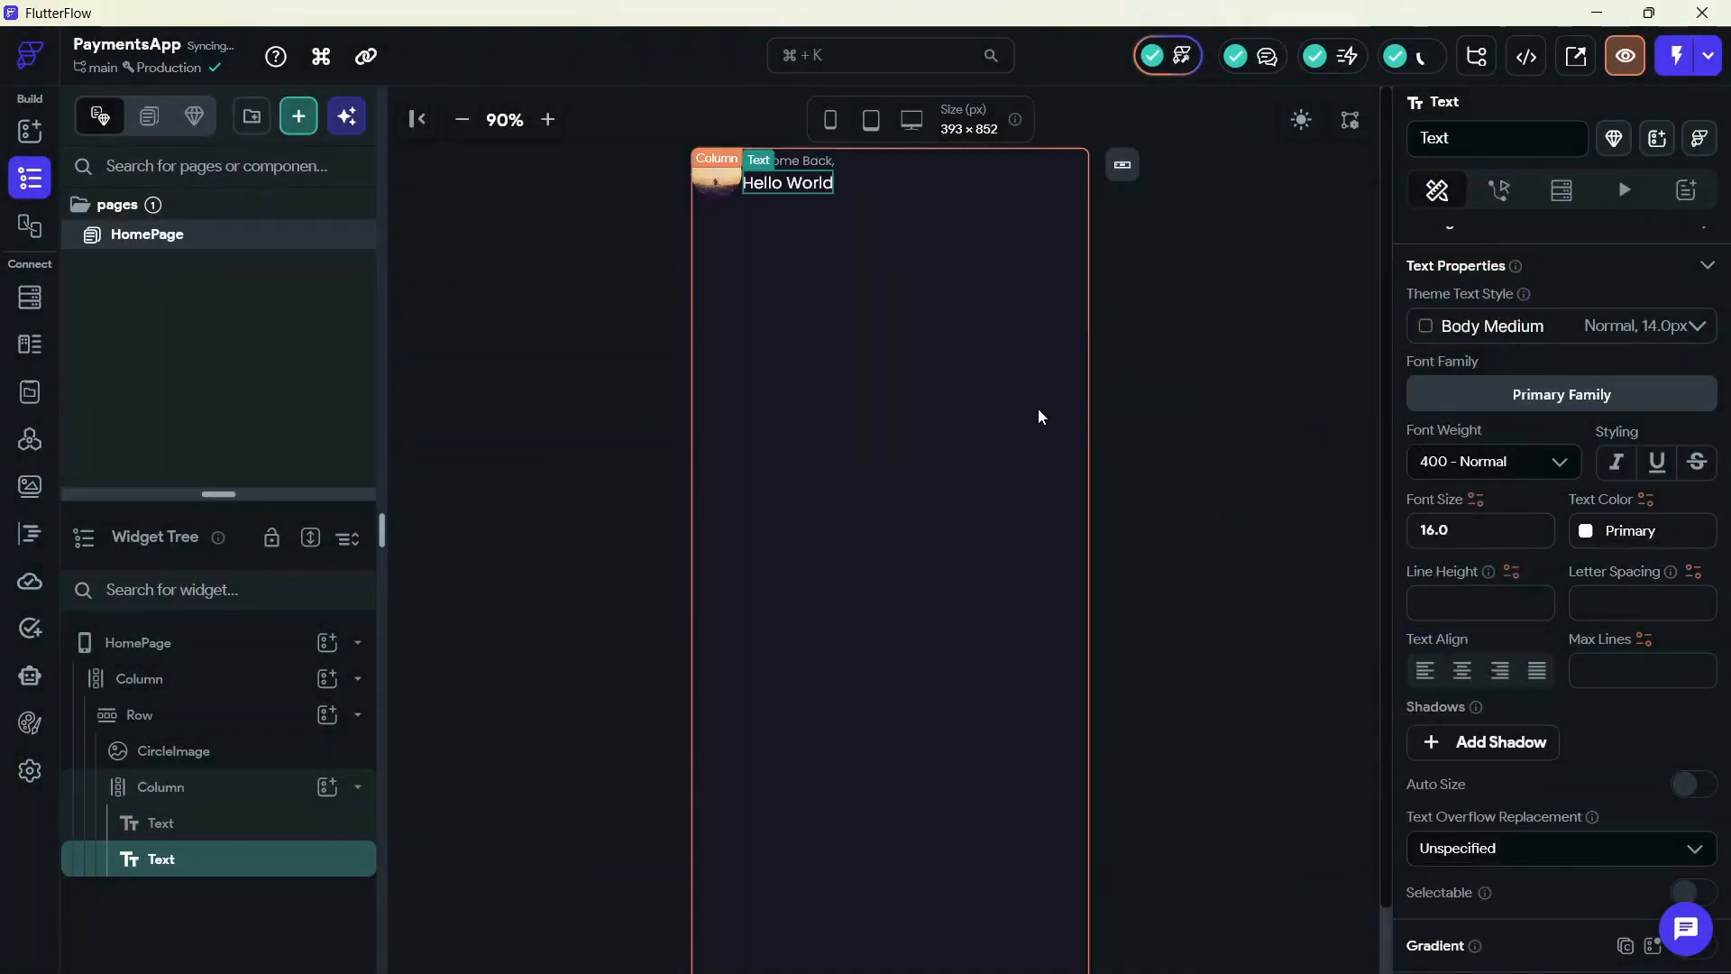
pyautogui.click(1036, 411)
# Replace the second Text widget's "Hello World" content with the copied person's name
pyautogui.hotkey('alt', 'Tab')
pyautogui.hotkey('alt', 'Tab')
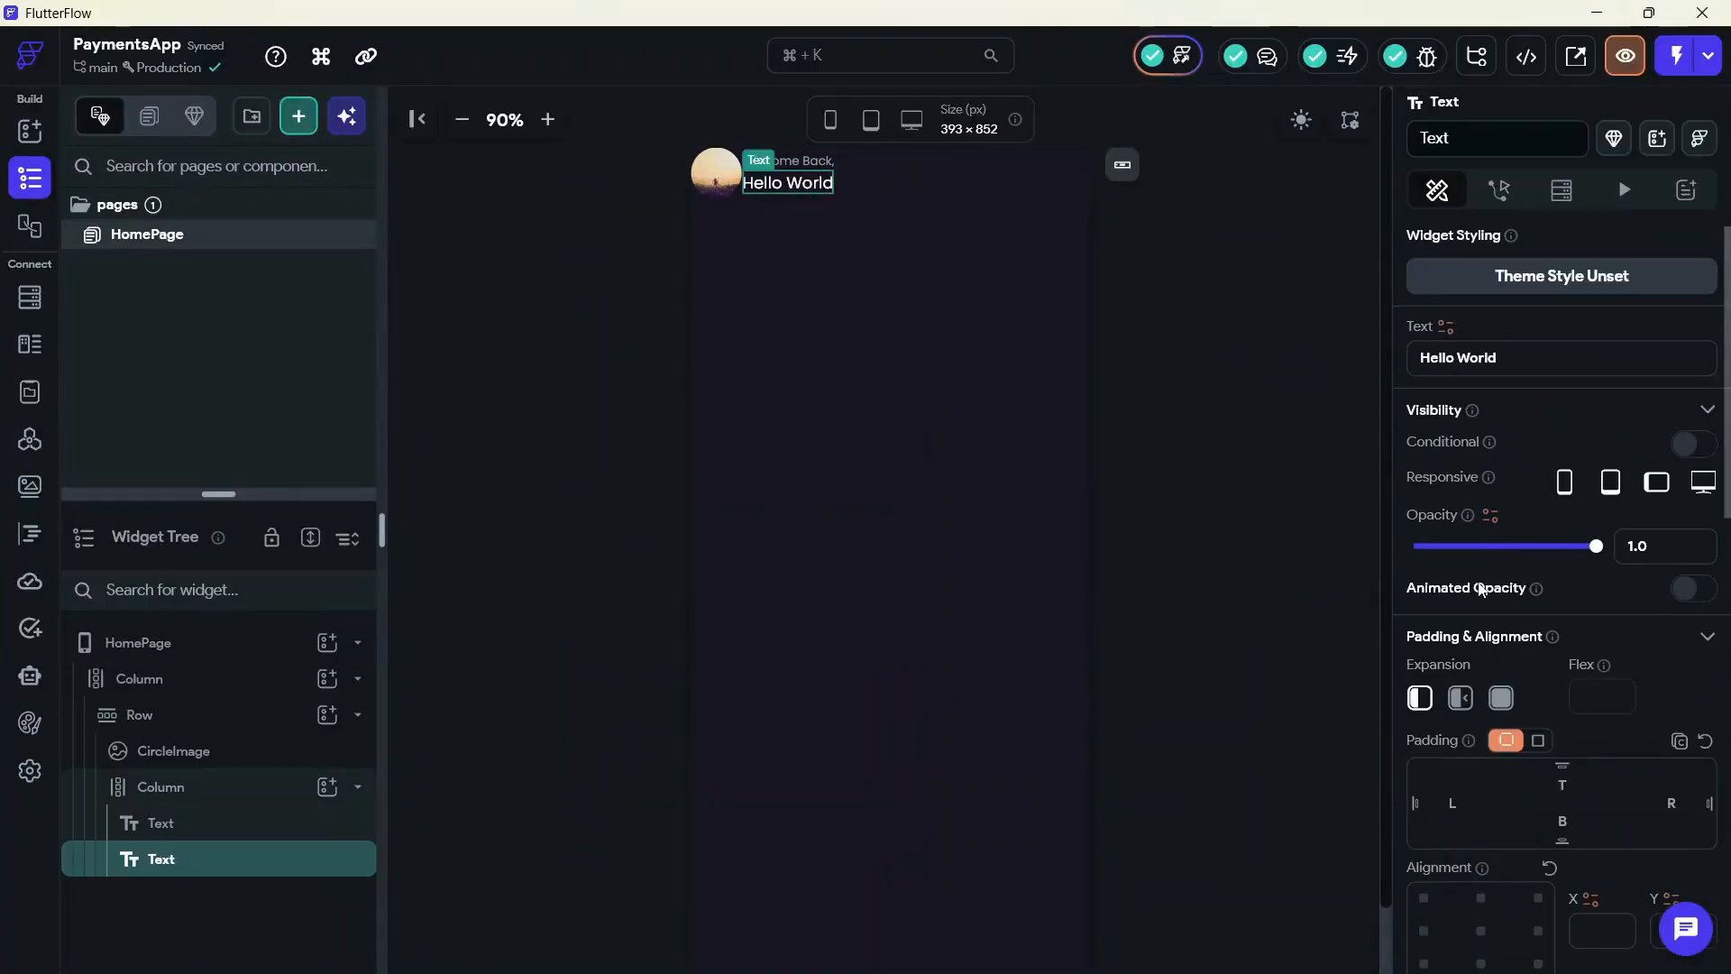
pyautogui.hotkey('ctrl', 'v')
pyautogui.click(1230, 389)
# Collapse the inner Column in the widget tree and add a Container to the header Row
pyautogui.hotkey('alt', 'Tab')
pyautogui.hotkey('alt', 'Tab')
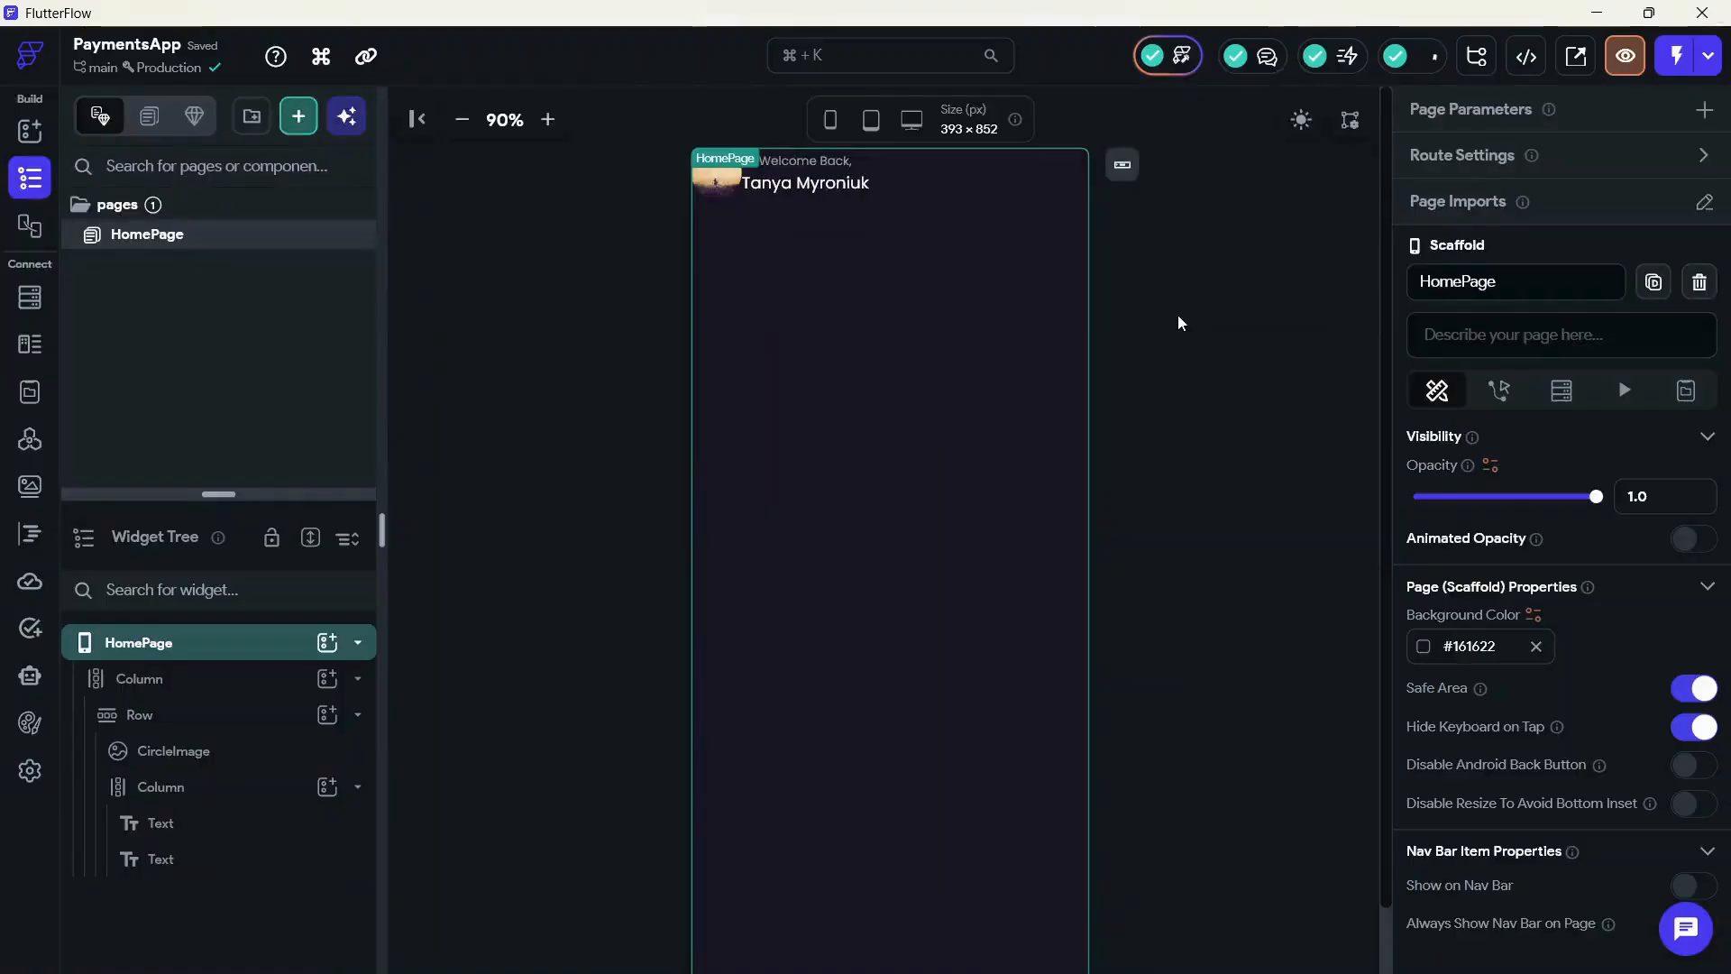
pyautogui.click(357, 786)
pyautogui.hotkey('alt', 'Tab')
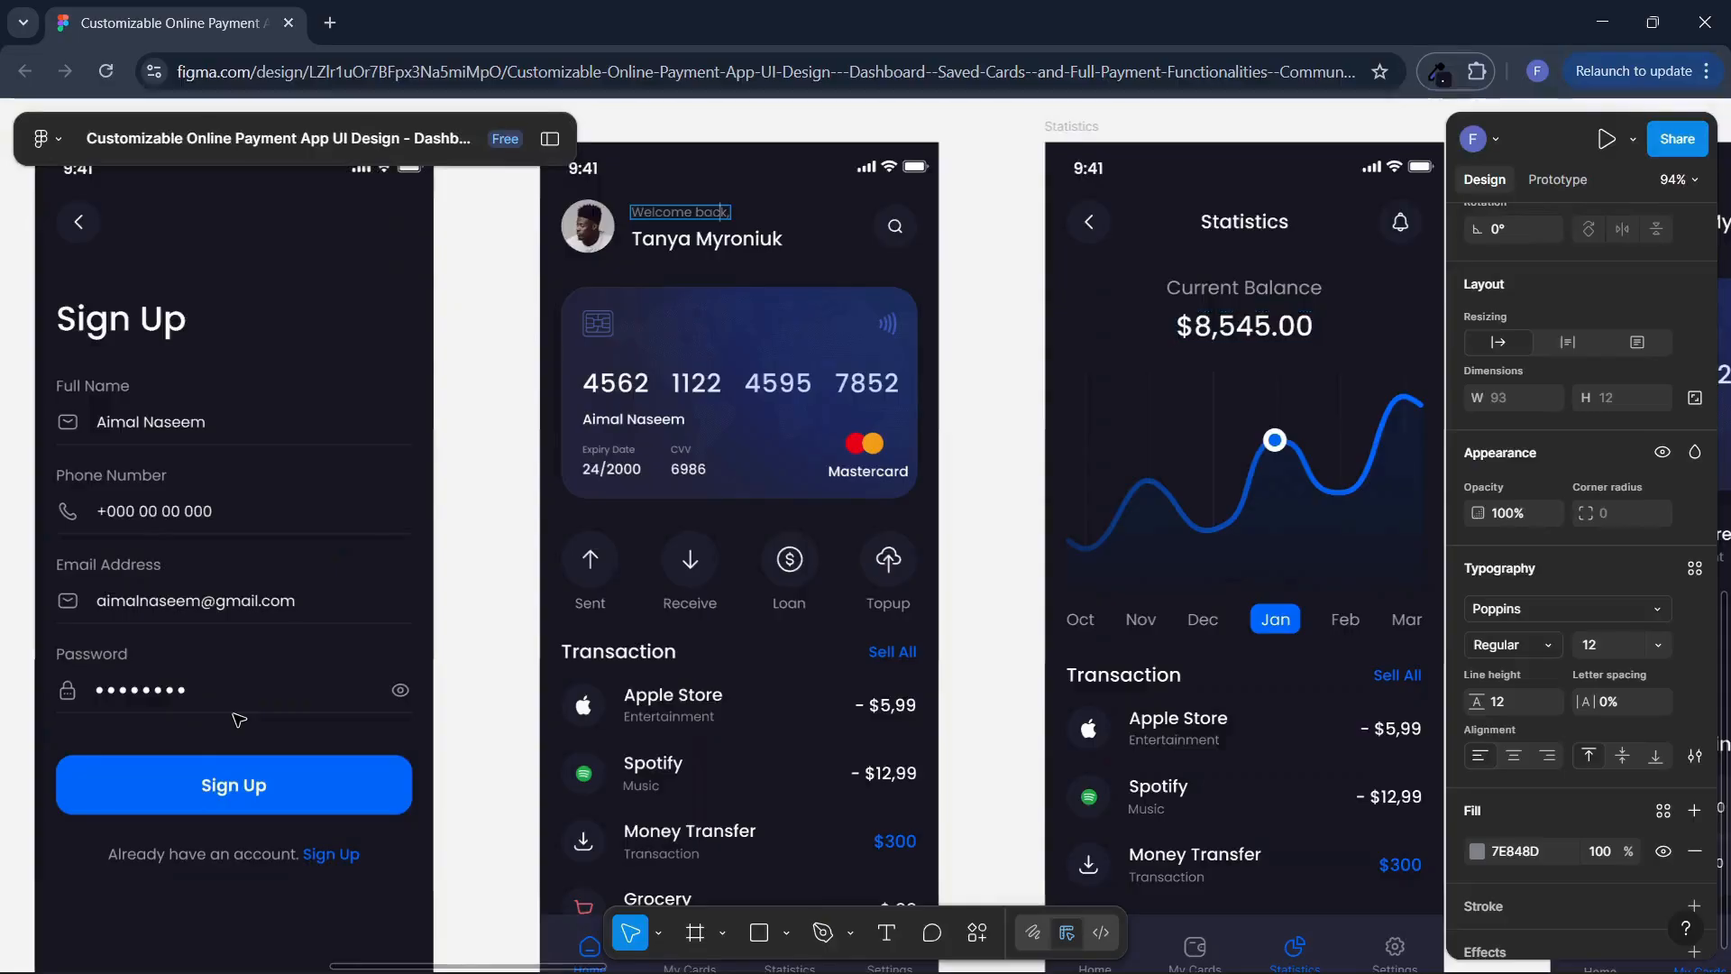
pyautogui.hotkey('alt', 'Tab')
pyautogui.click(331, 721)
pyautogui.click(443, 703)
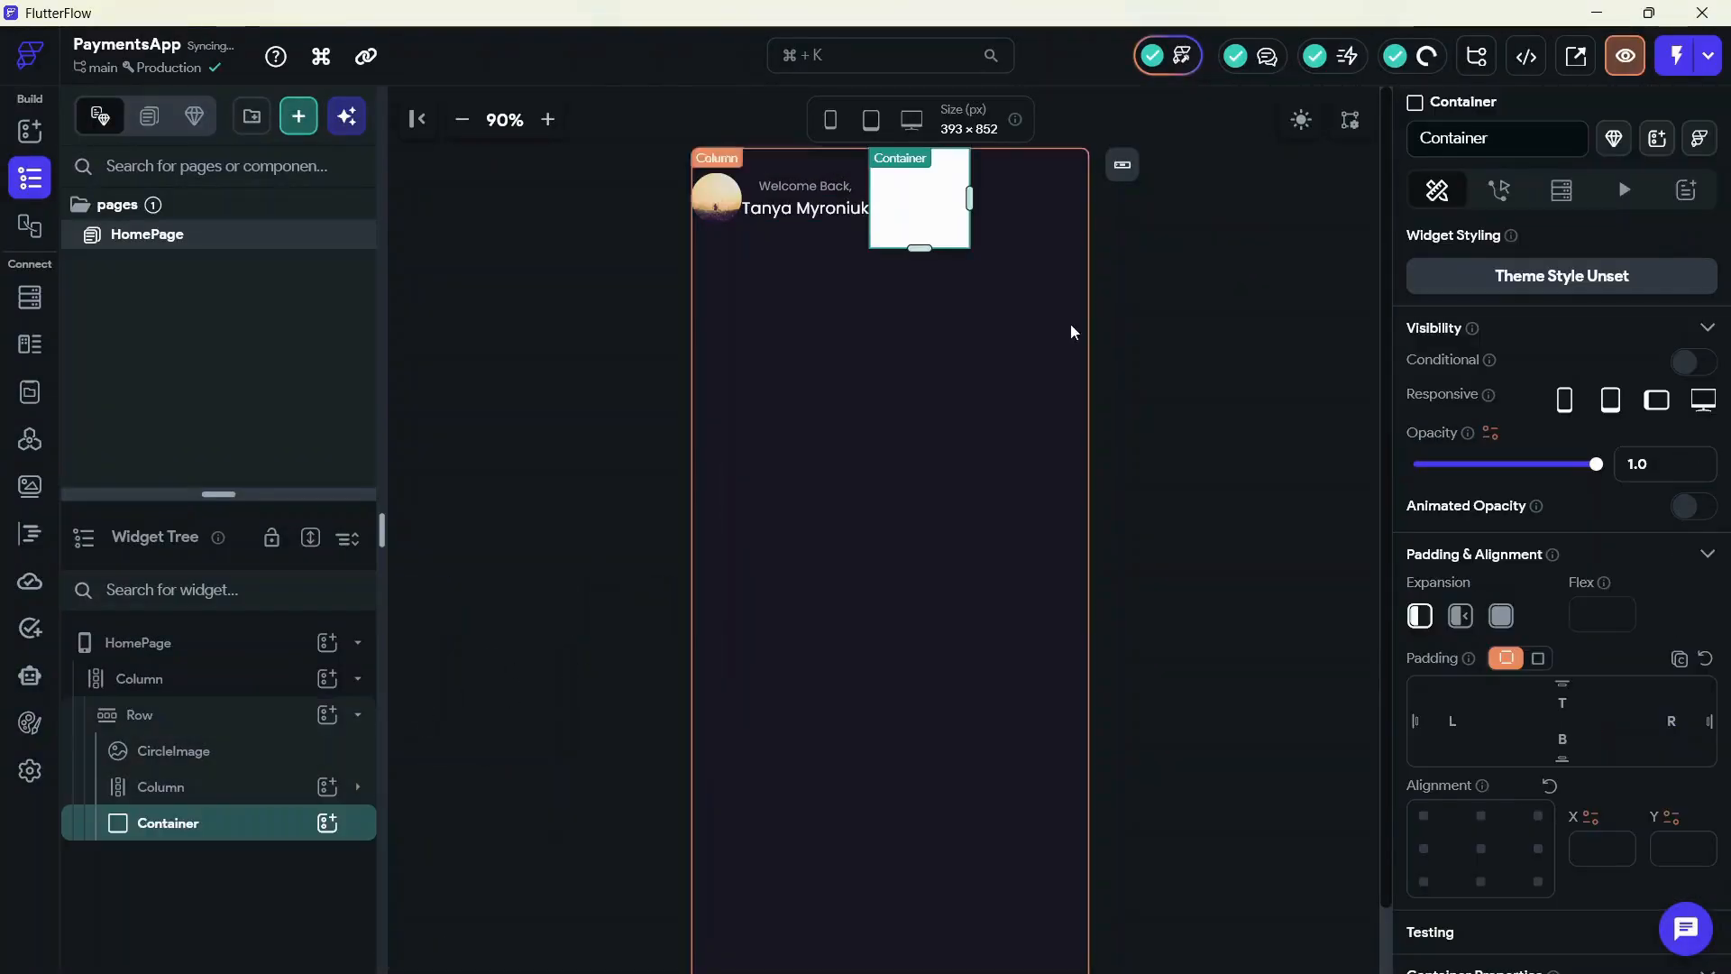
# Check the search button in Figma, then return to FlutterFlow and make the Container circular with a diameter of 50 px
pyautogui.hotkey('alt', 'Tab')
pyautogui.scroll(5, 913, 230)
pyautogui.click(881, 222)
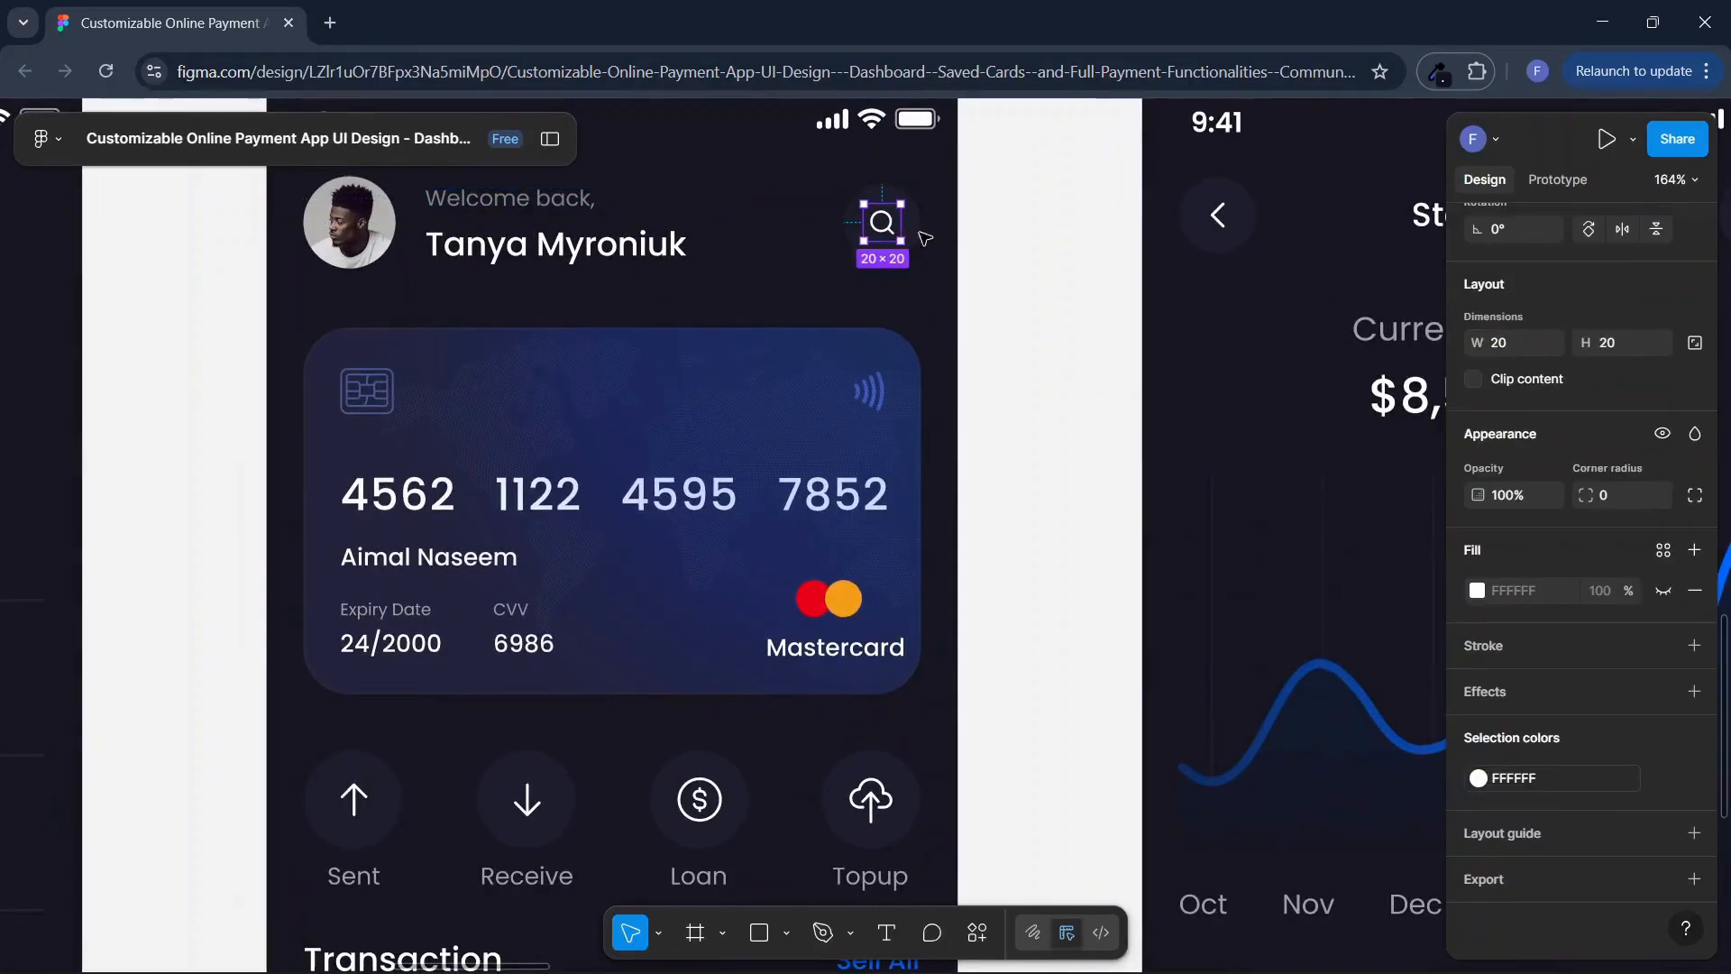
pyautogui.hotkey('alt', 'Tab')
pyautogui.scroll(-5, 1468, 712)
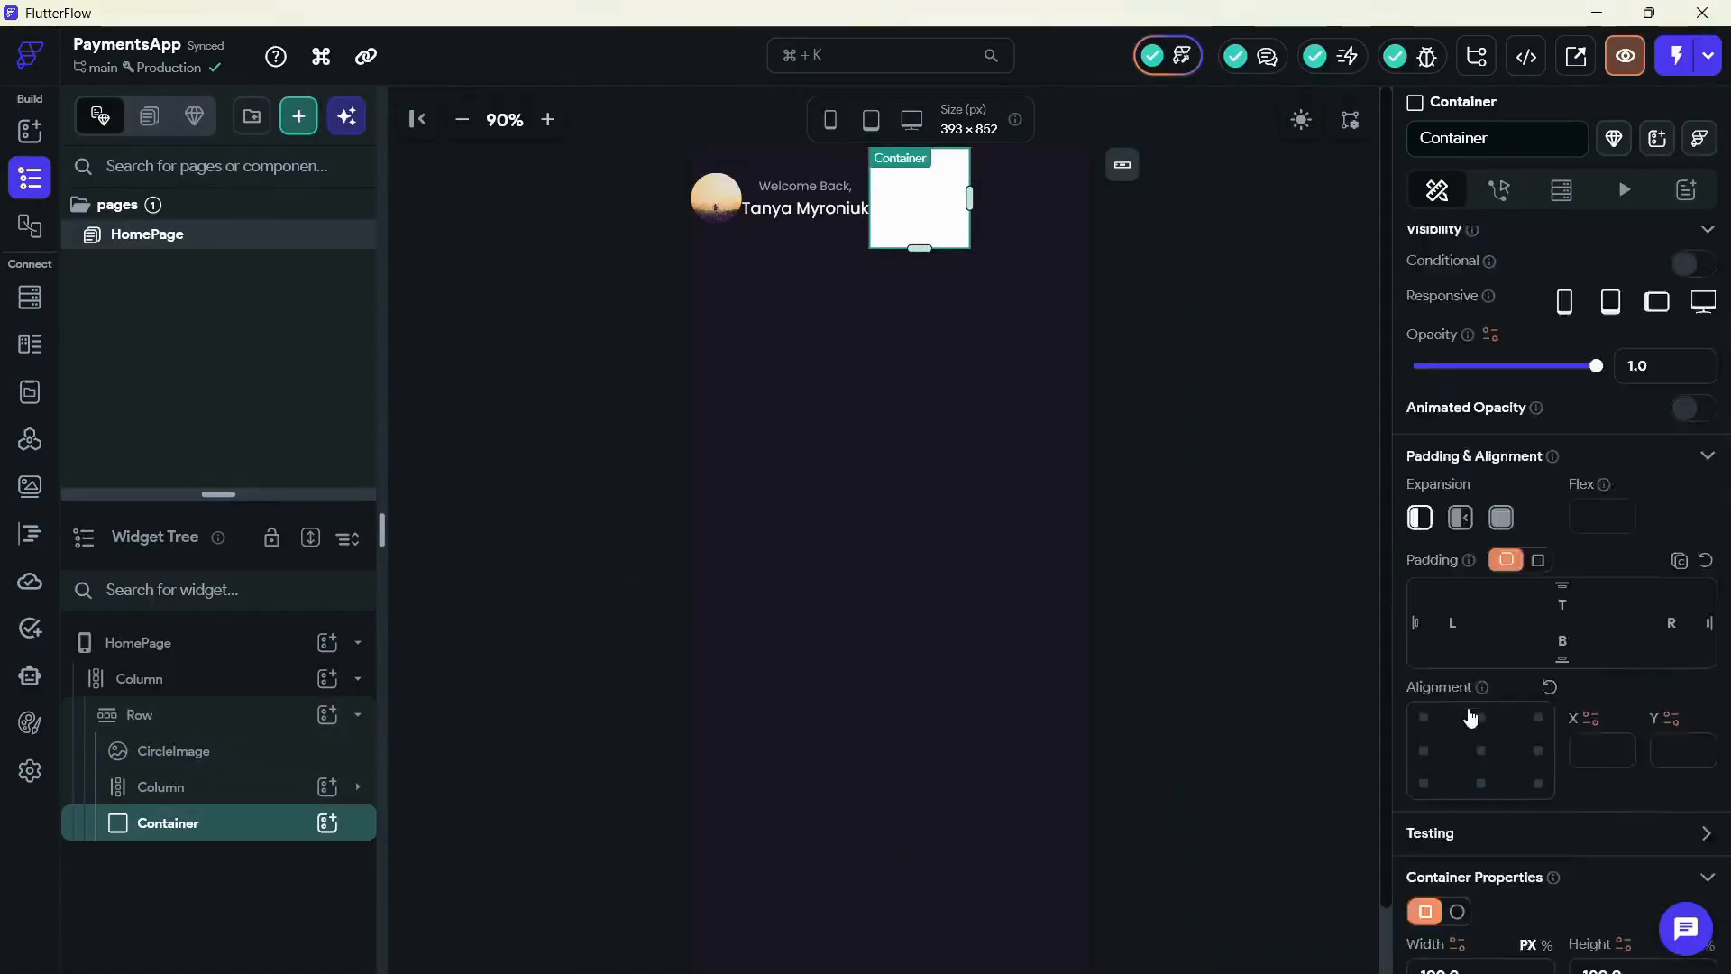
pyautogui.click(1458, 547)
pyautogui.moveTo(1475, 609); pyautogui.dragTo(1295, 609)
pyautogui.write('50')
pyautogui.press('Return')
# Check the search button's background in Figma, then set the circular Container's fill colour to #1E1E2D in FlutterFlow
pyautogui.hotkey('alt', 'Tab')
pyautogui.hotkey('alt', 'Tab')
pyautogui.hotkey('alt', 'Tab')
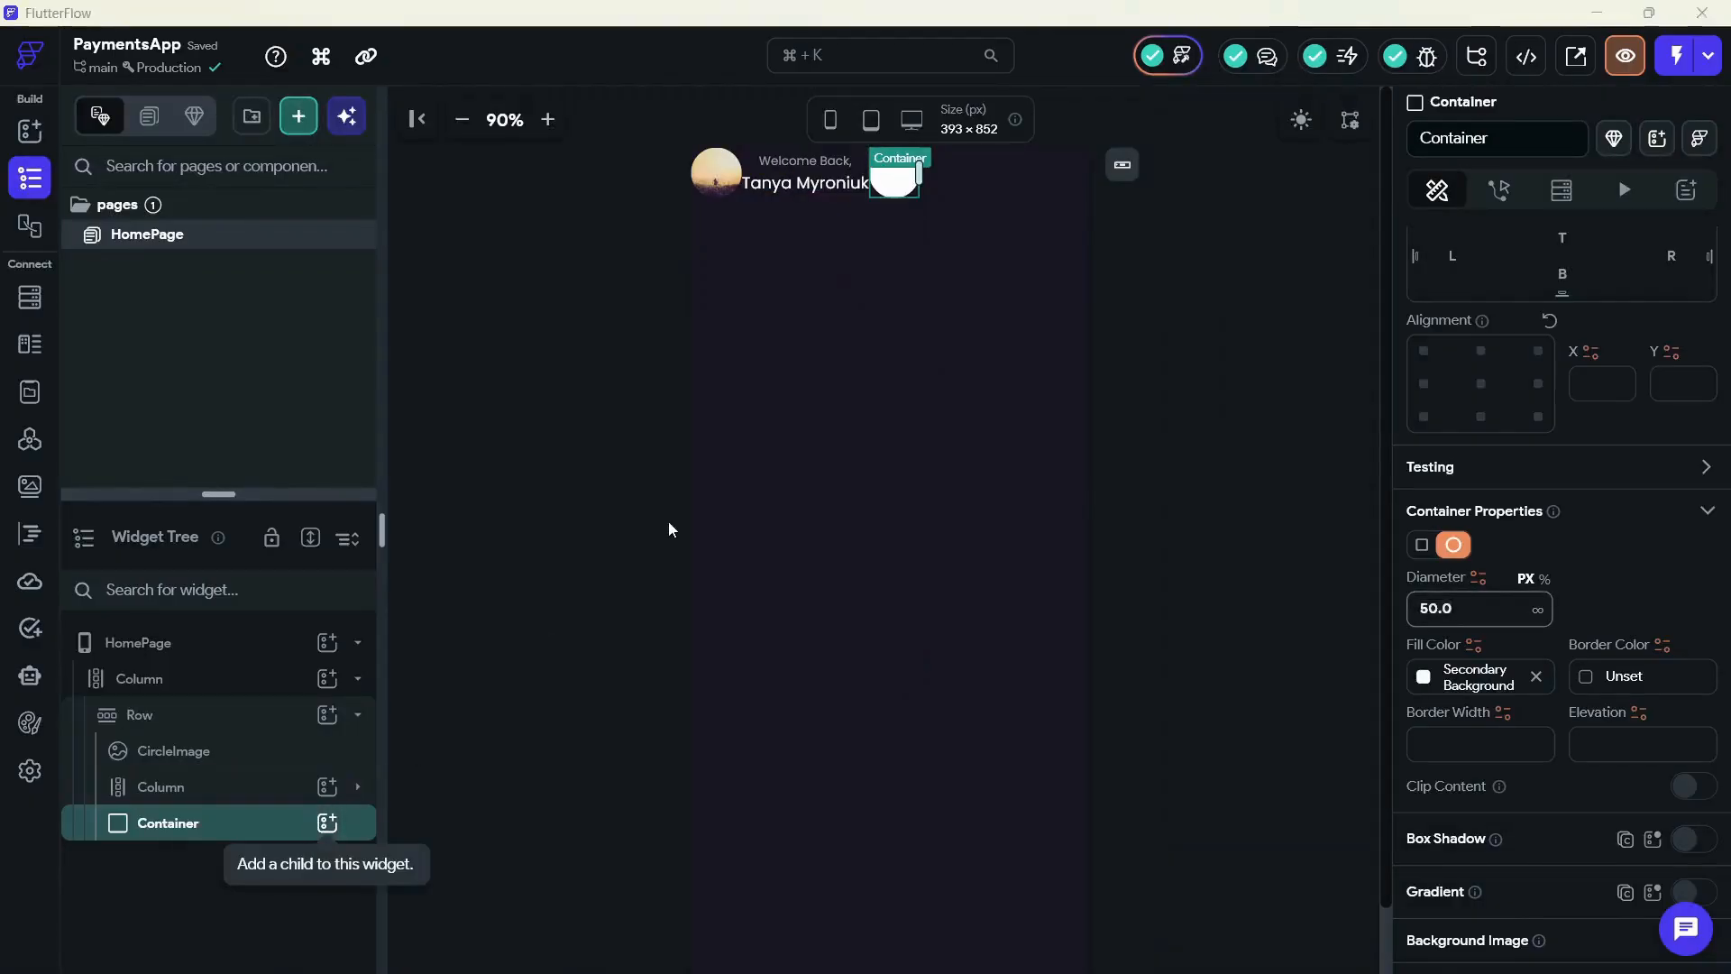
pyautogui.hotkey('alt', 'Tab')
pyautogui.hotkey('alt', 'Tab')
pyautogui.click(1422, 677)
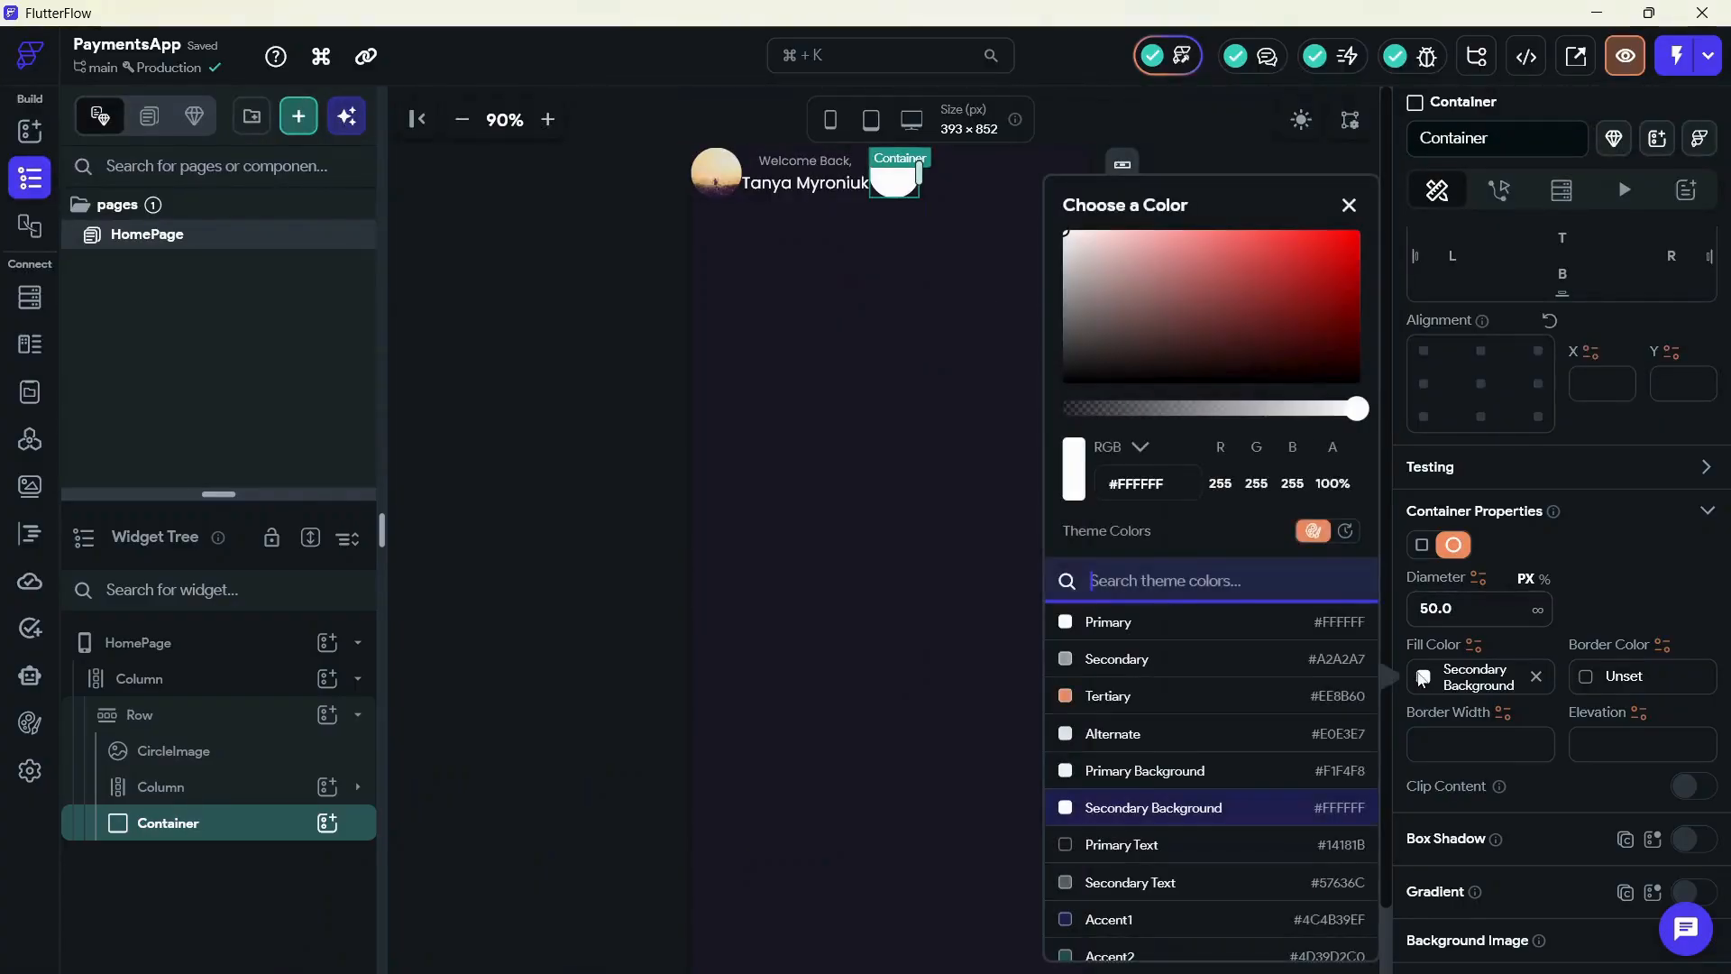
pyautogui.write('11EE11')
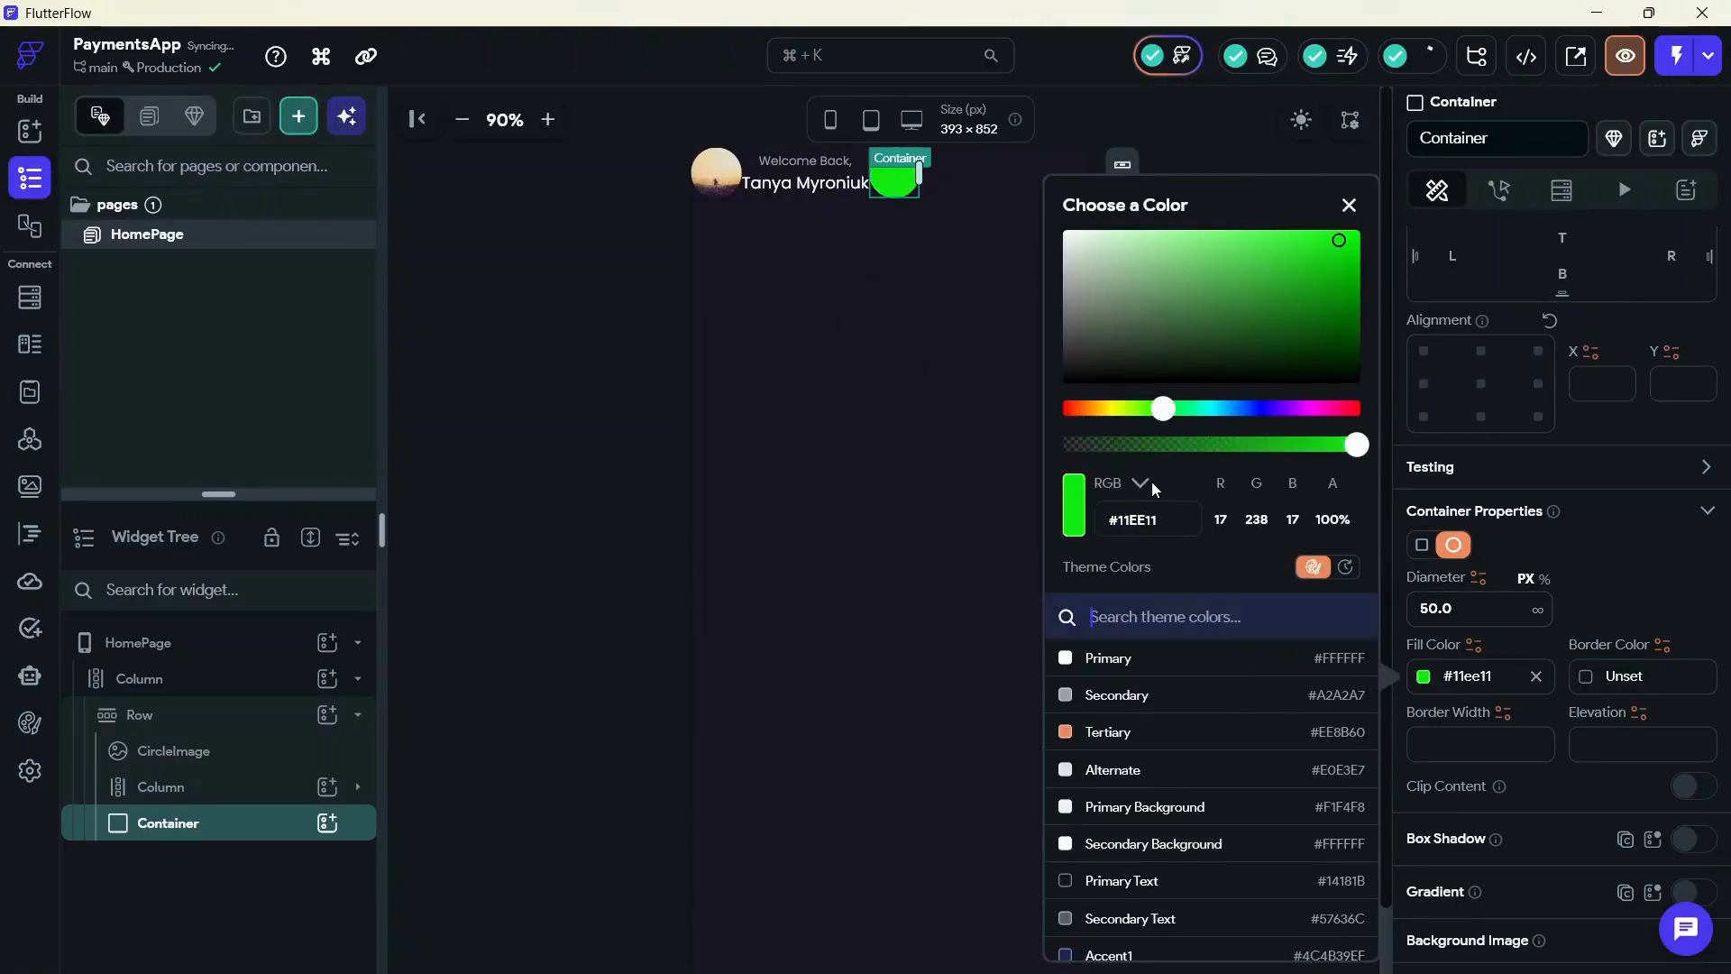
pyautogui.write('1E1E2D')
pyautogui.click(483, 571)
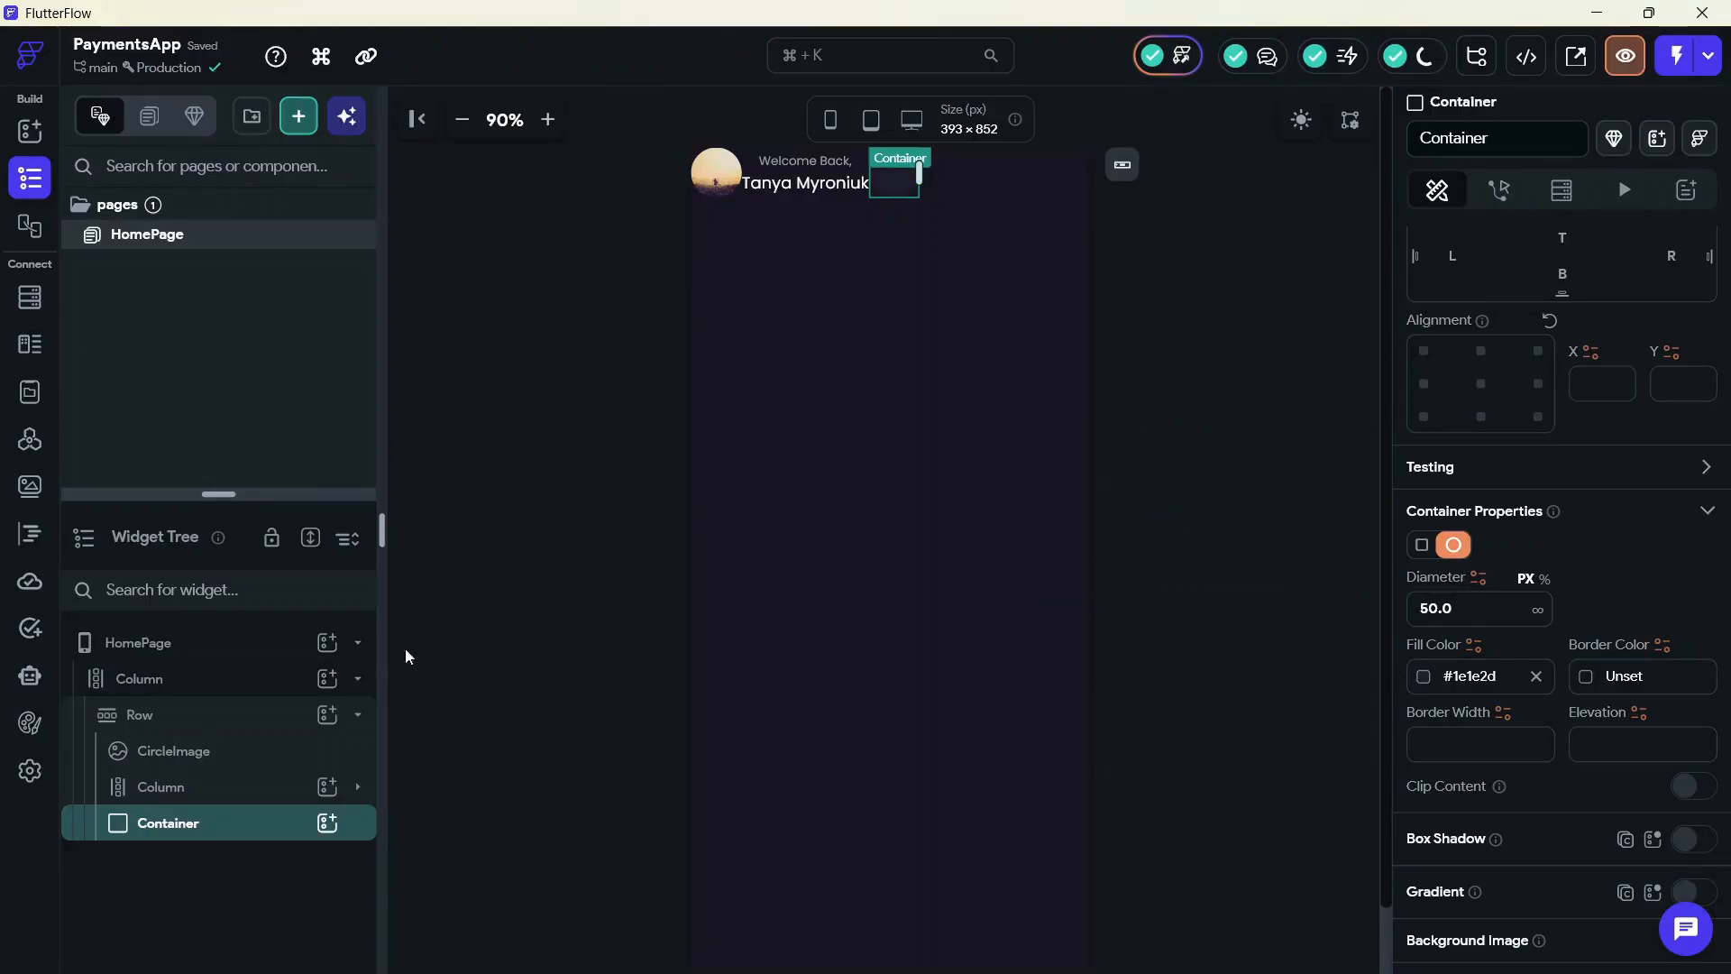
# Add an Icon widget inside the circular Container
pyautogui.click(325, 825)
pyautogui.click(505, 487)
pyautogui.write('icon')
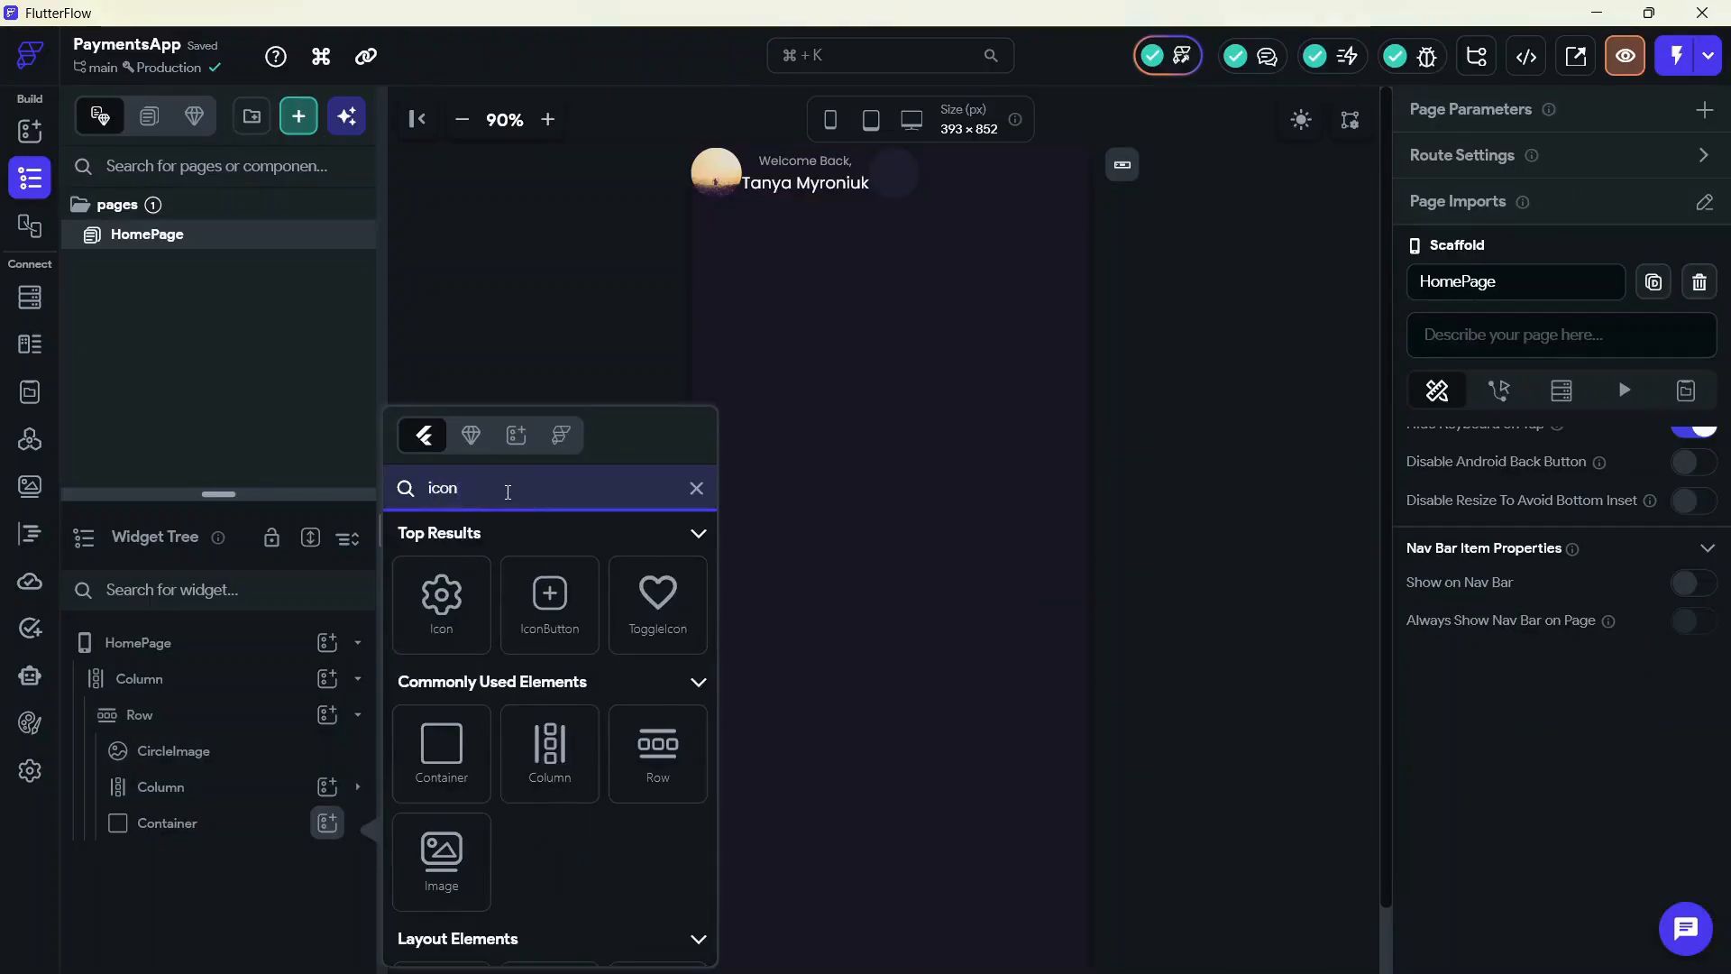
pyautogui.click(441, 602)
# Set the Icon widget to the first Material search icon and give it the Primary theme colour
pyautogui.click(1485, 688)
pyautogui.write('search')
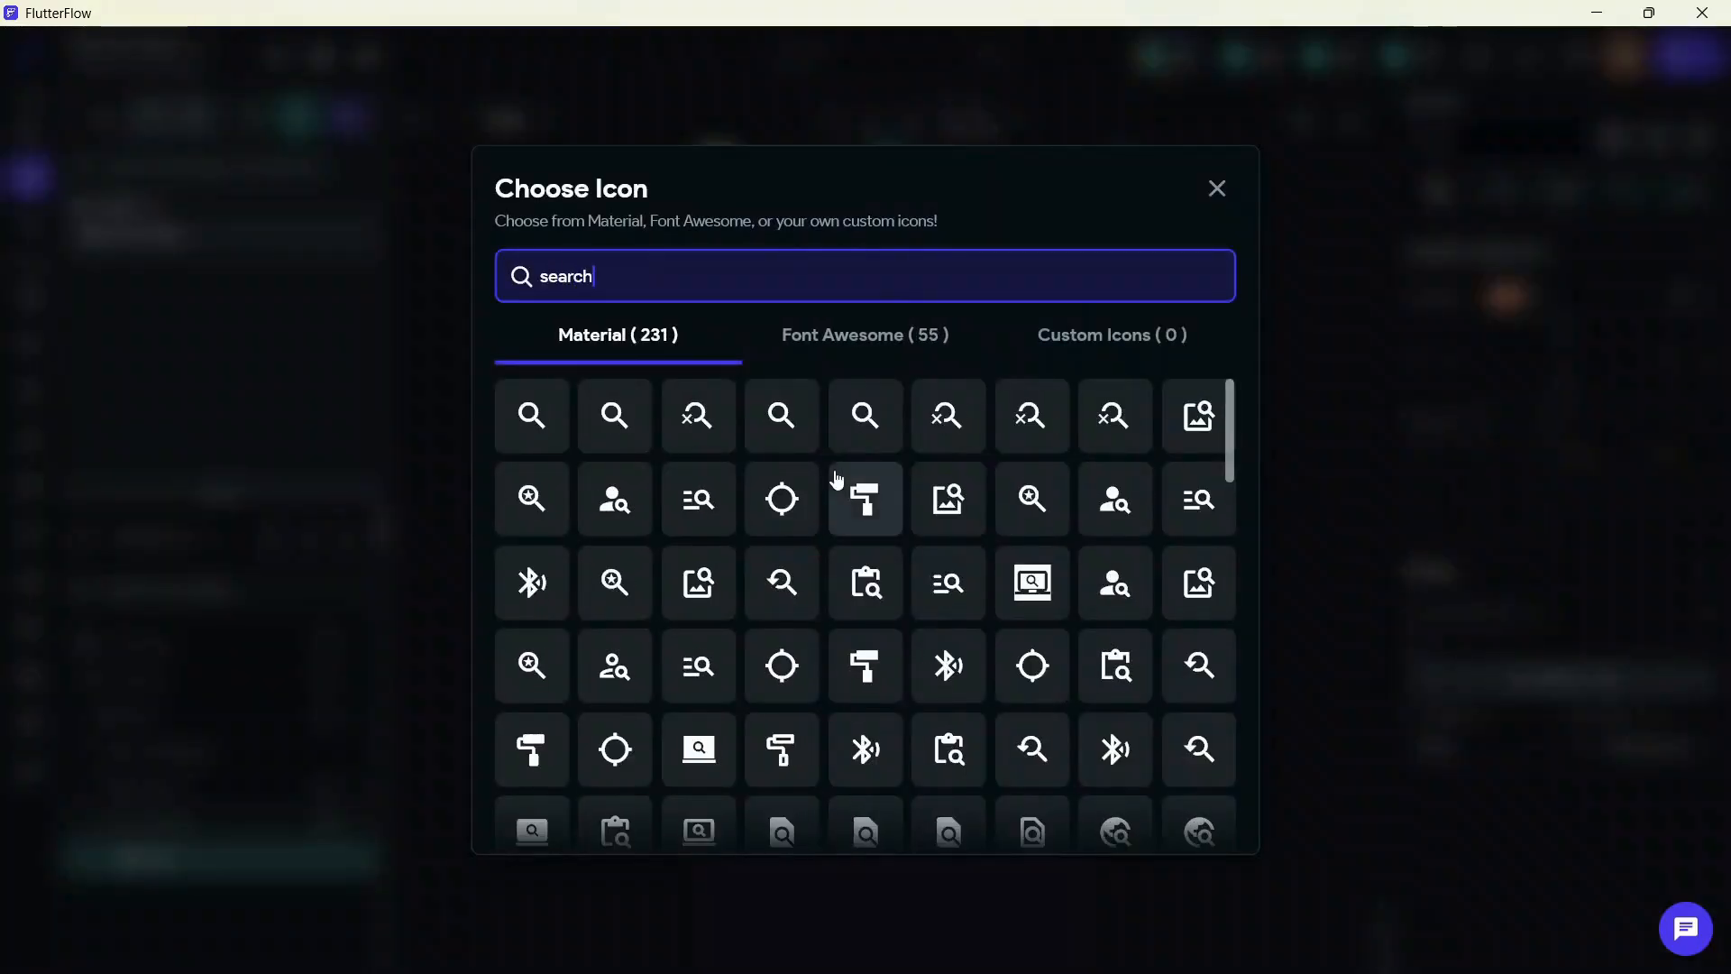
pyautogui.click(534, 416)
pyautogui.click(1580, 735)
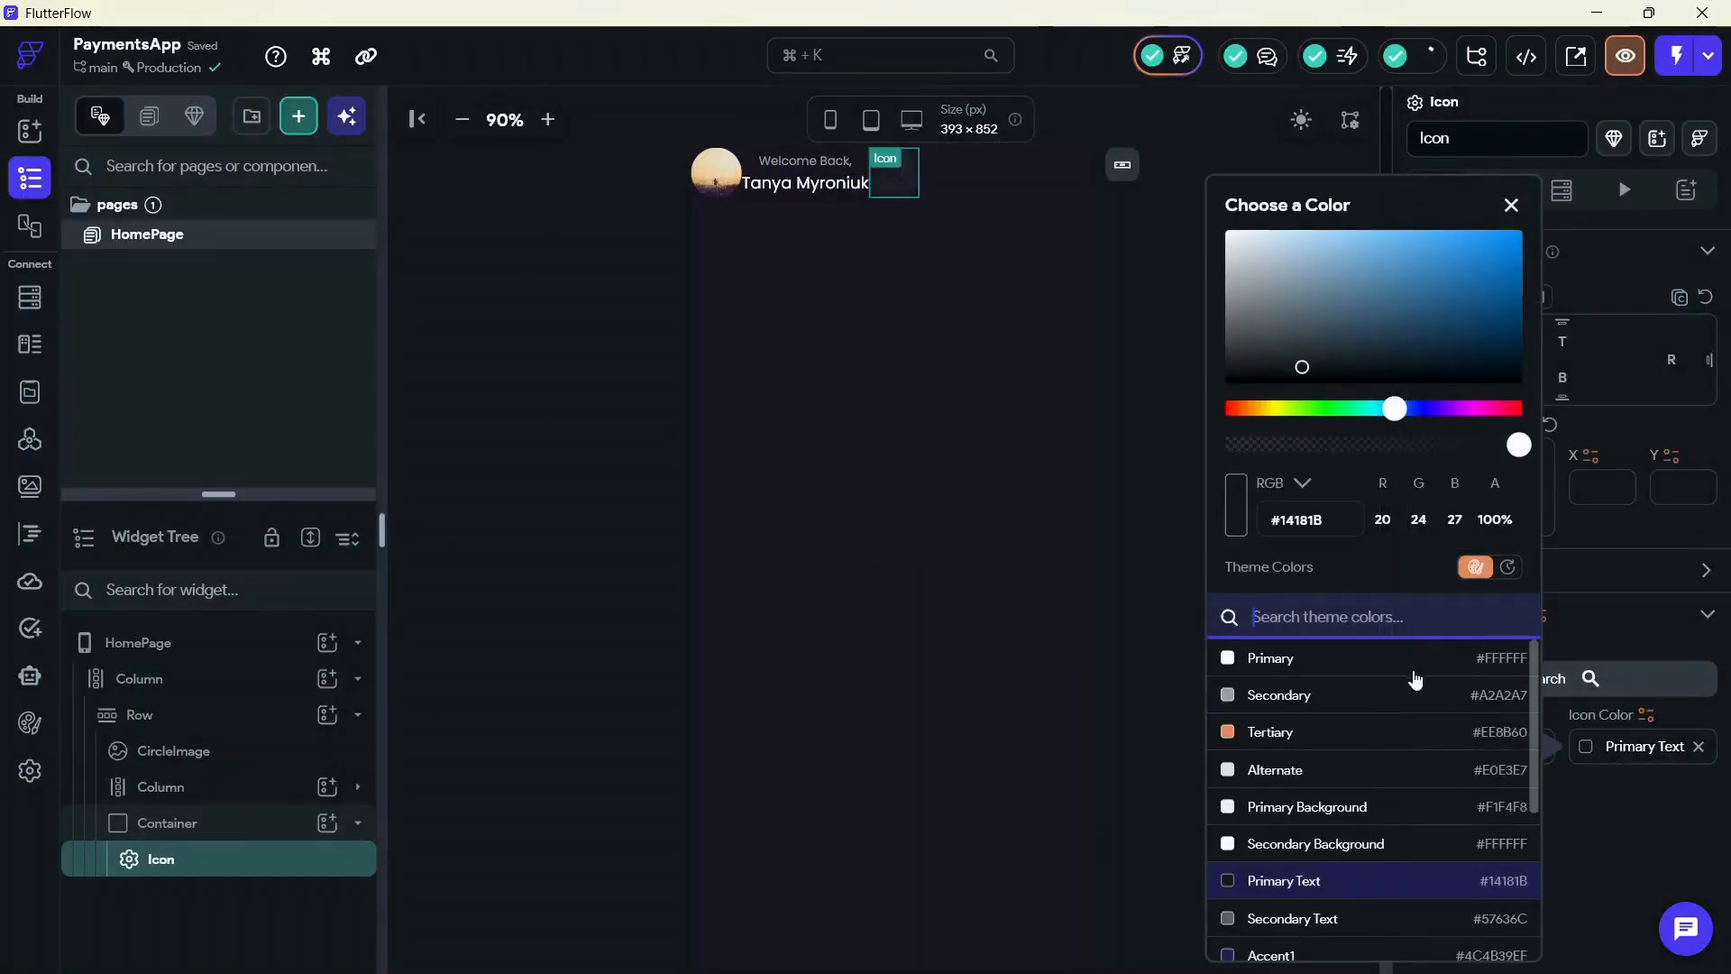
pyautogui.click(1159, 504)
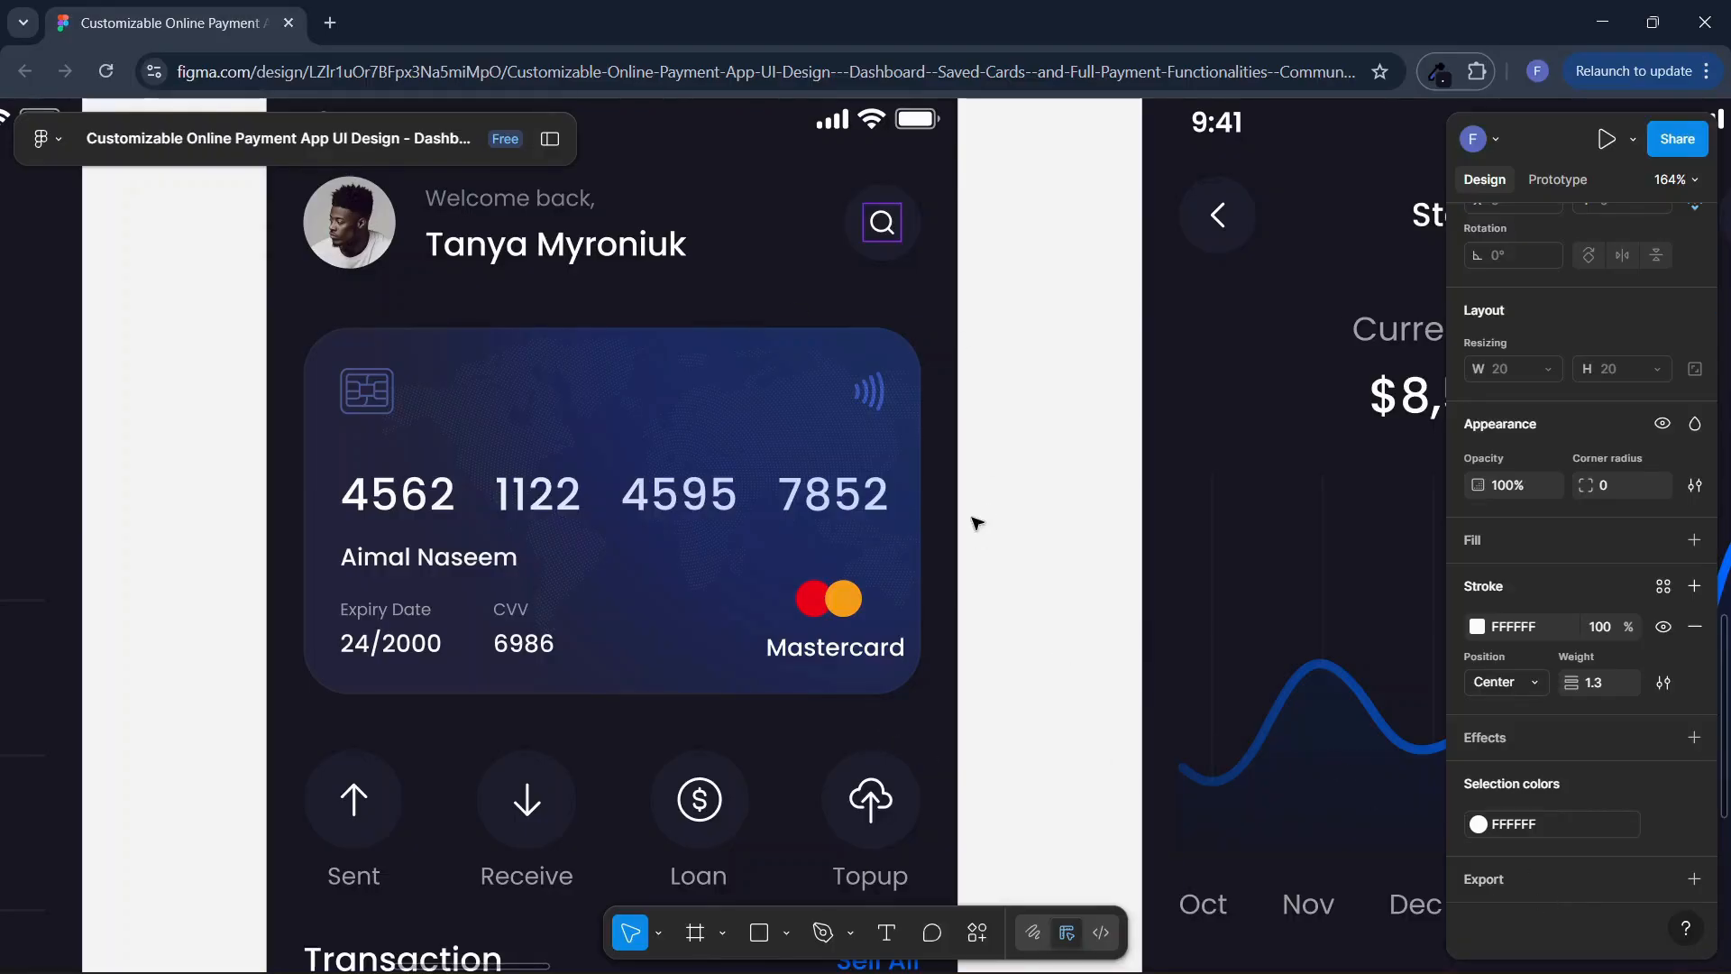
# Inspect the search icon's dimensions in Figma, then view the Icon widget's properties in FlutterFlow
pyautogui.scroll(3, 1484, 572)
pyautogui.doubleClick(882, 232)
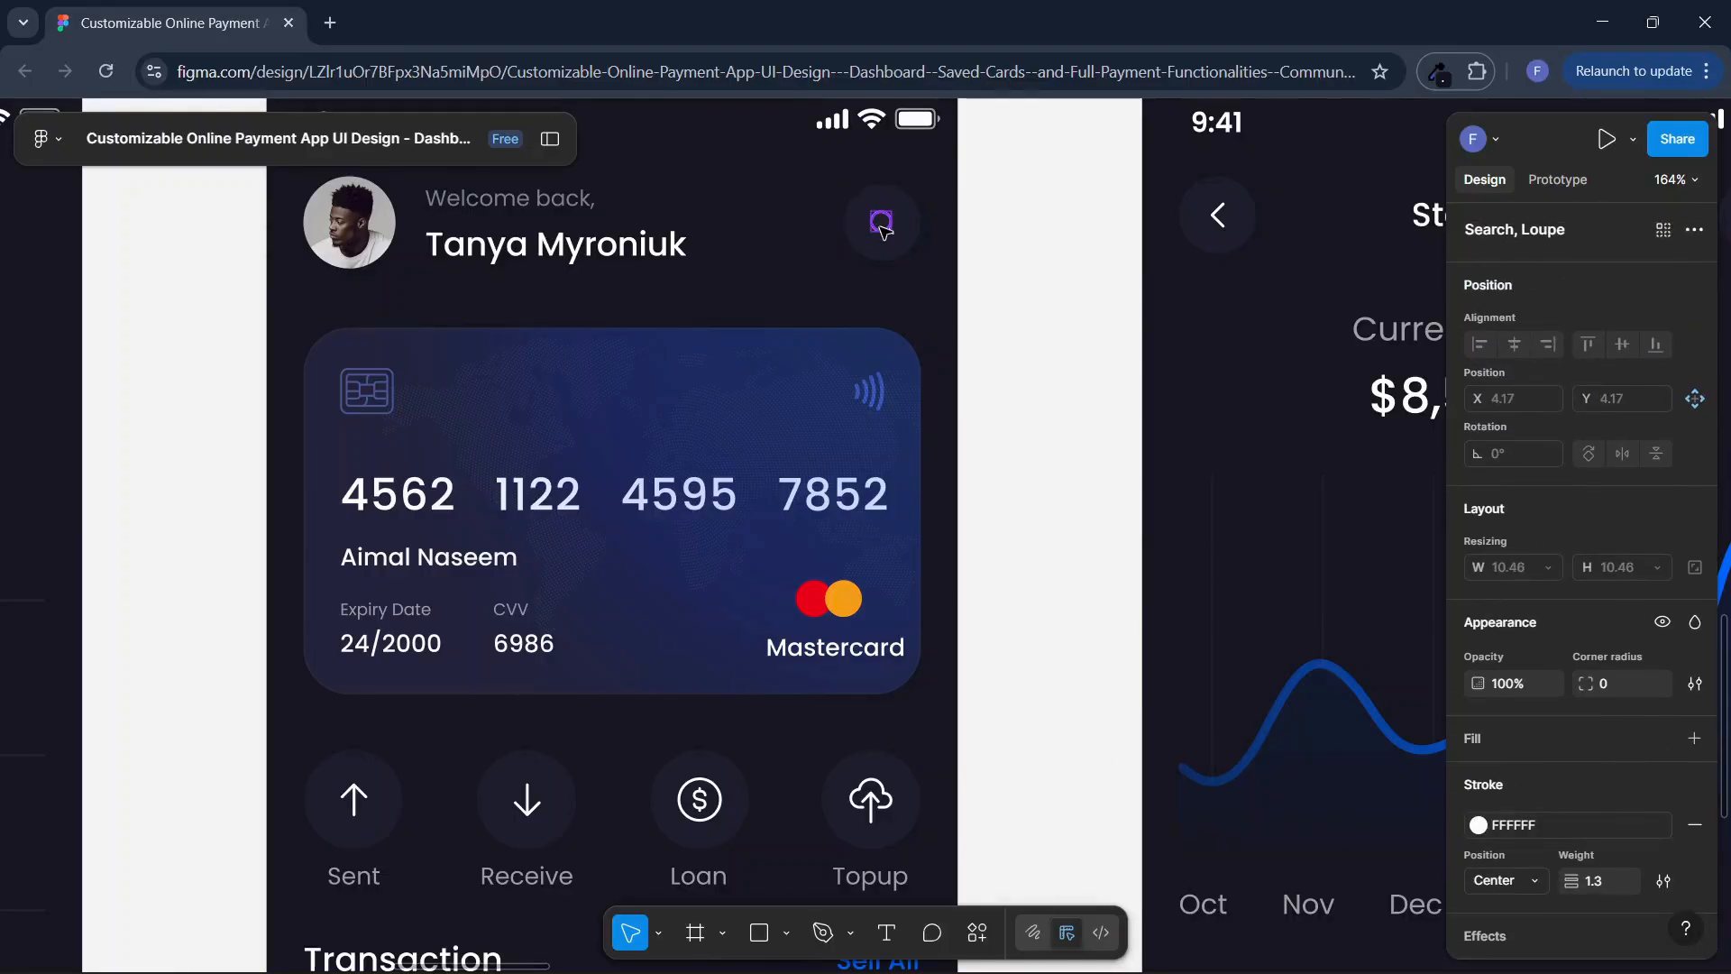
pyautogui.scroll(-1, 1526, 519)
pyautogui.hotkey('alt', 'Tab')
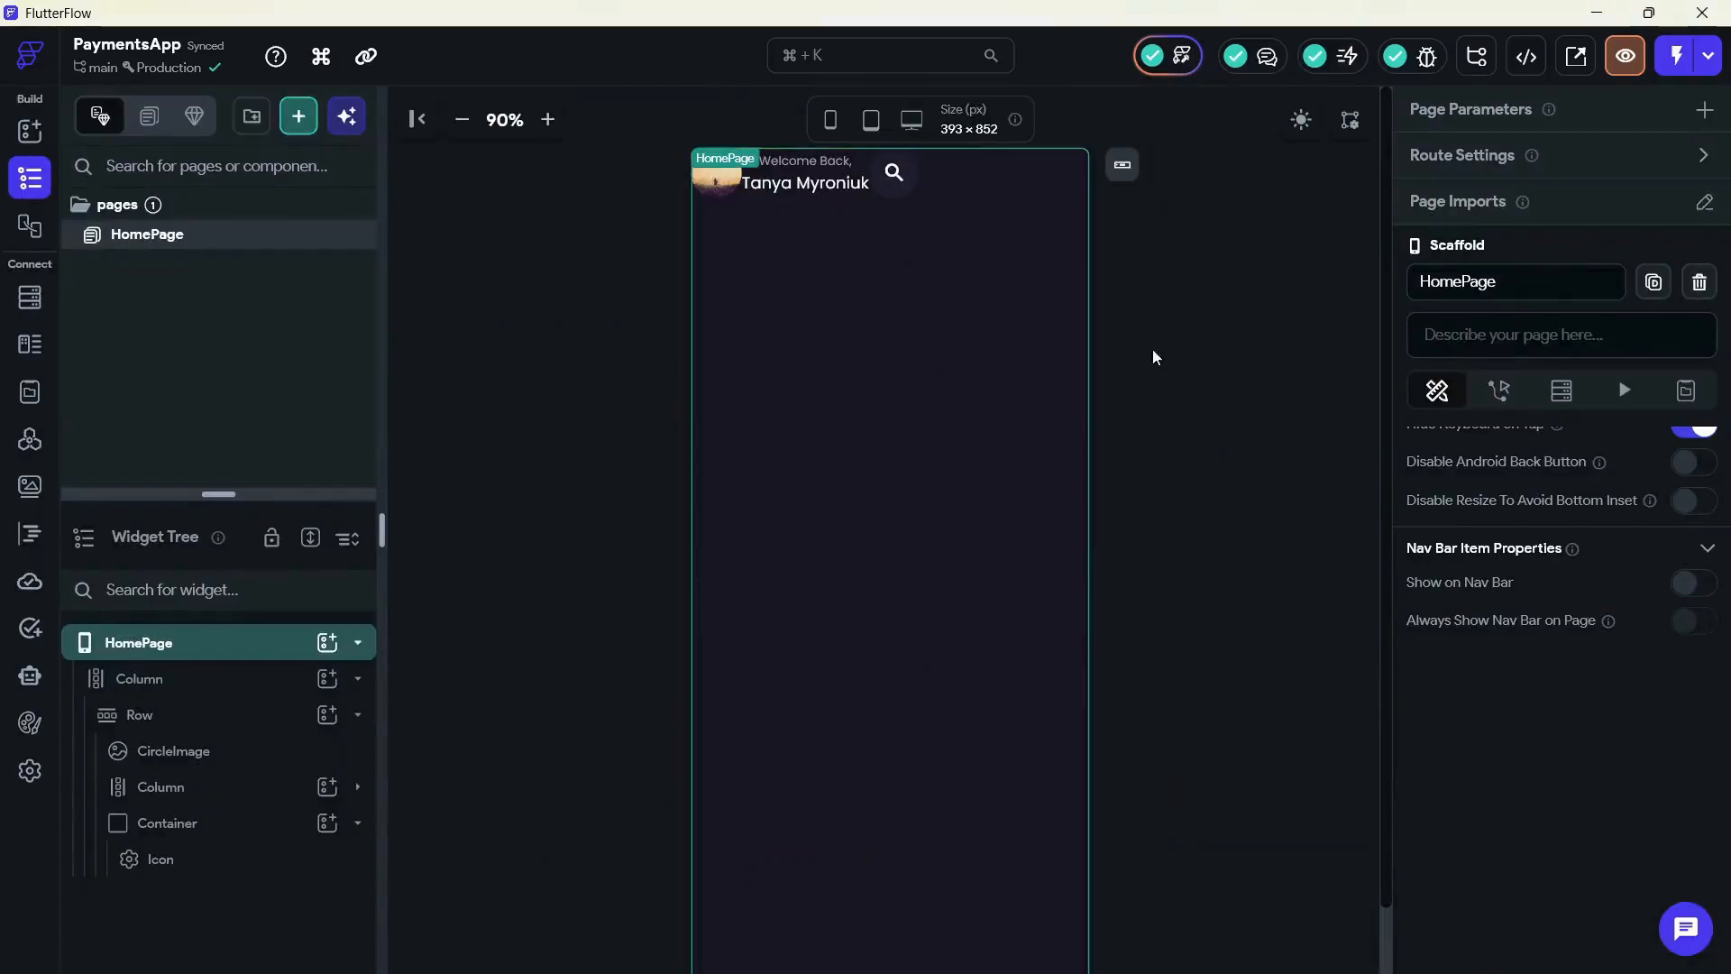
pyautogui.click(895, 177)
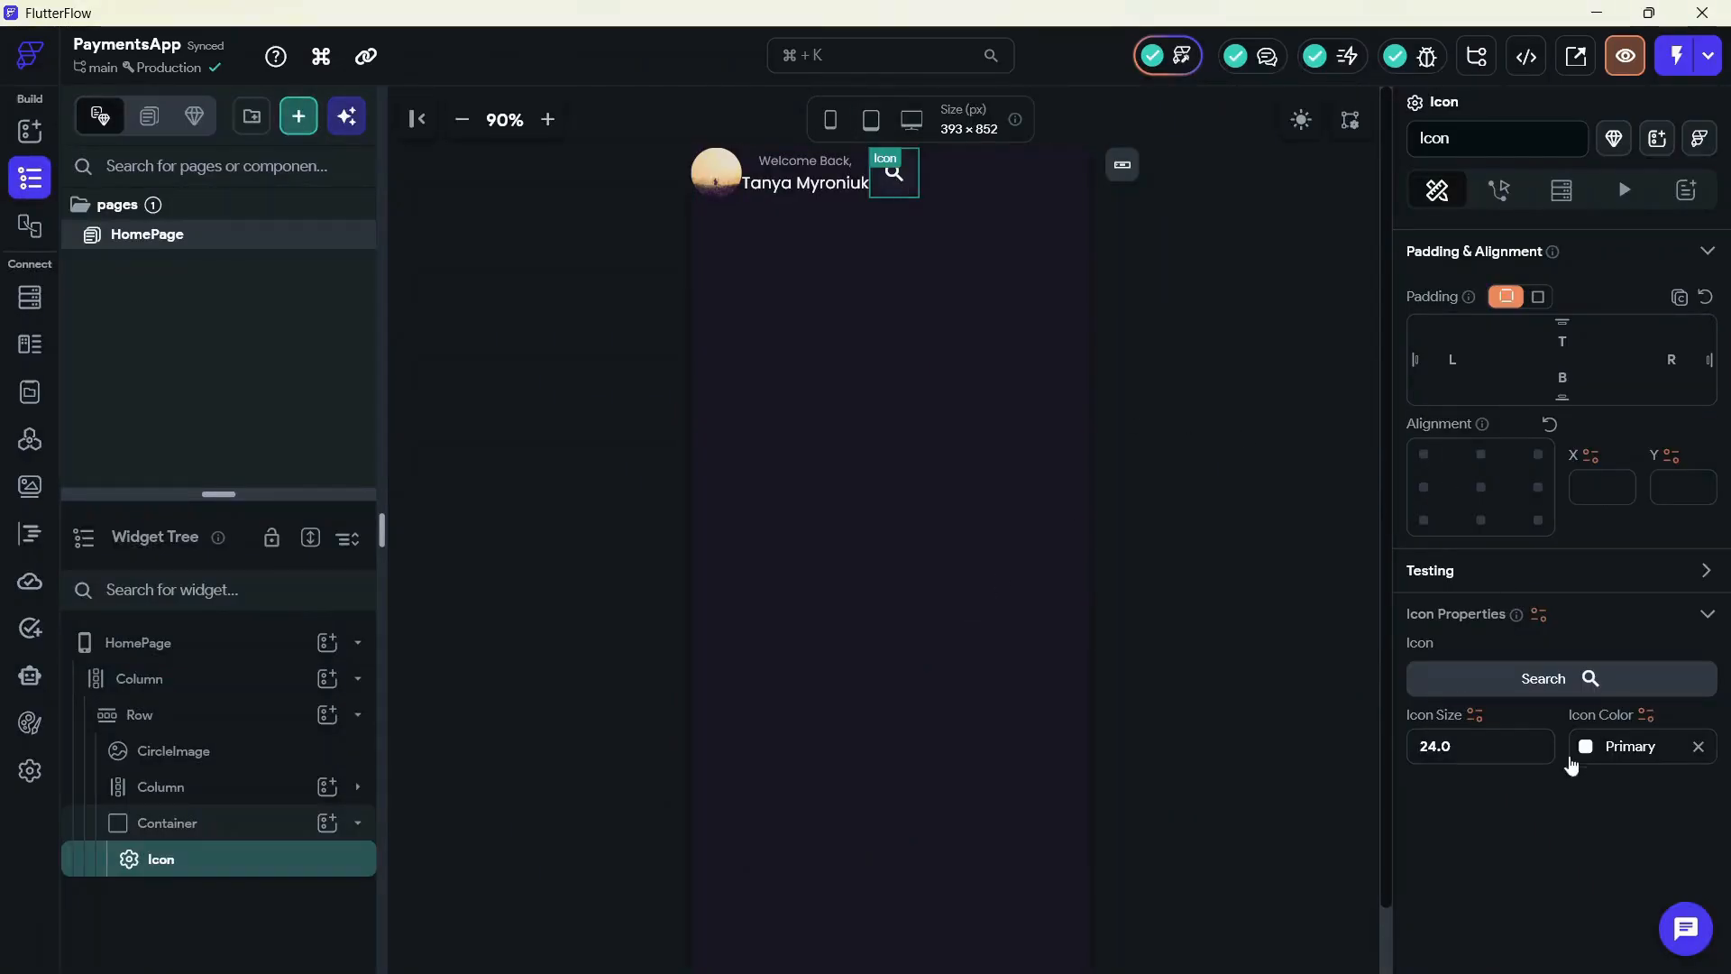
pyautogui.click(1178, 463)
# Check the greeting's spacing in Figma, then set the inner text Column's left padding to 16 in FlutterFlow
pyautogui.click(270, 686)
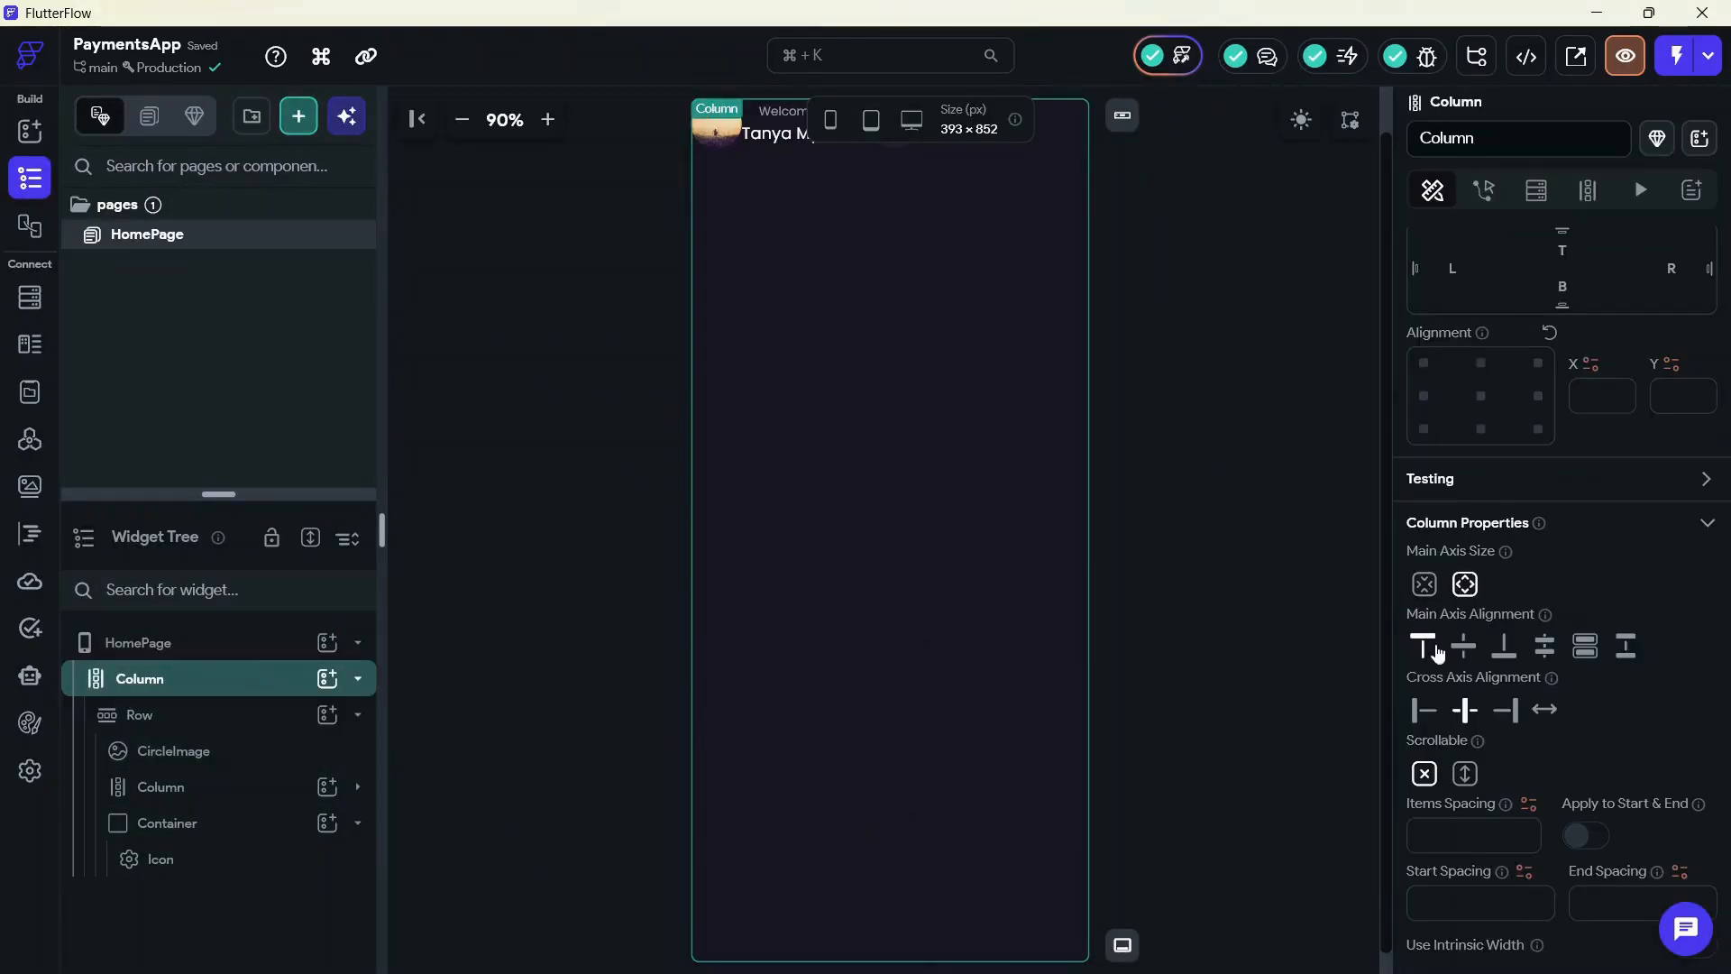
pyautogui.click(232, 717)
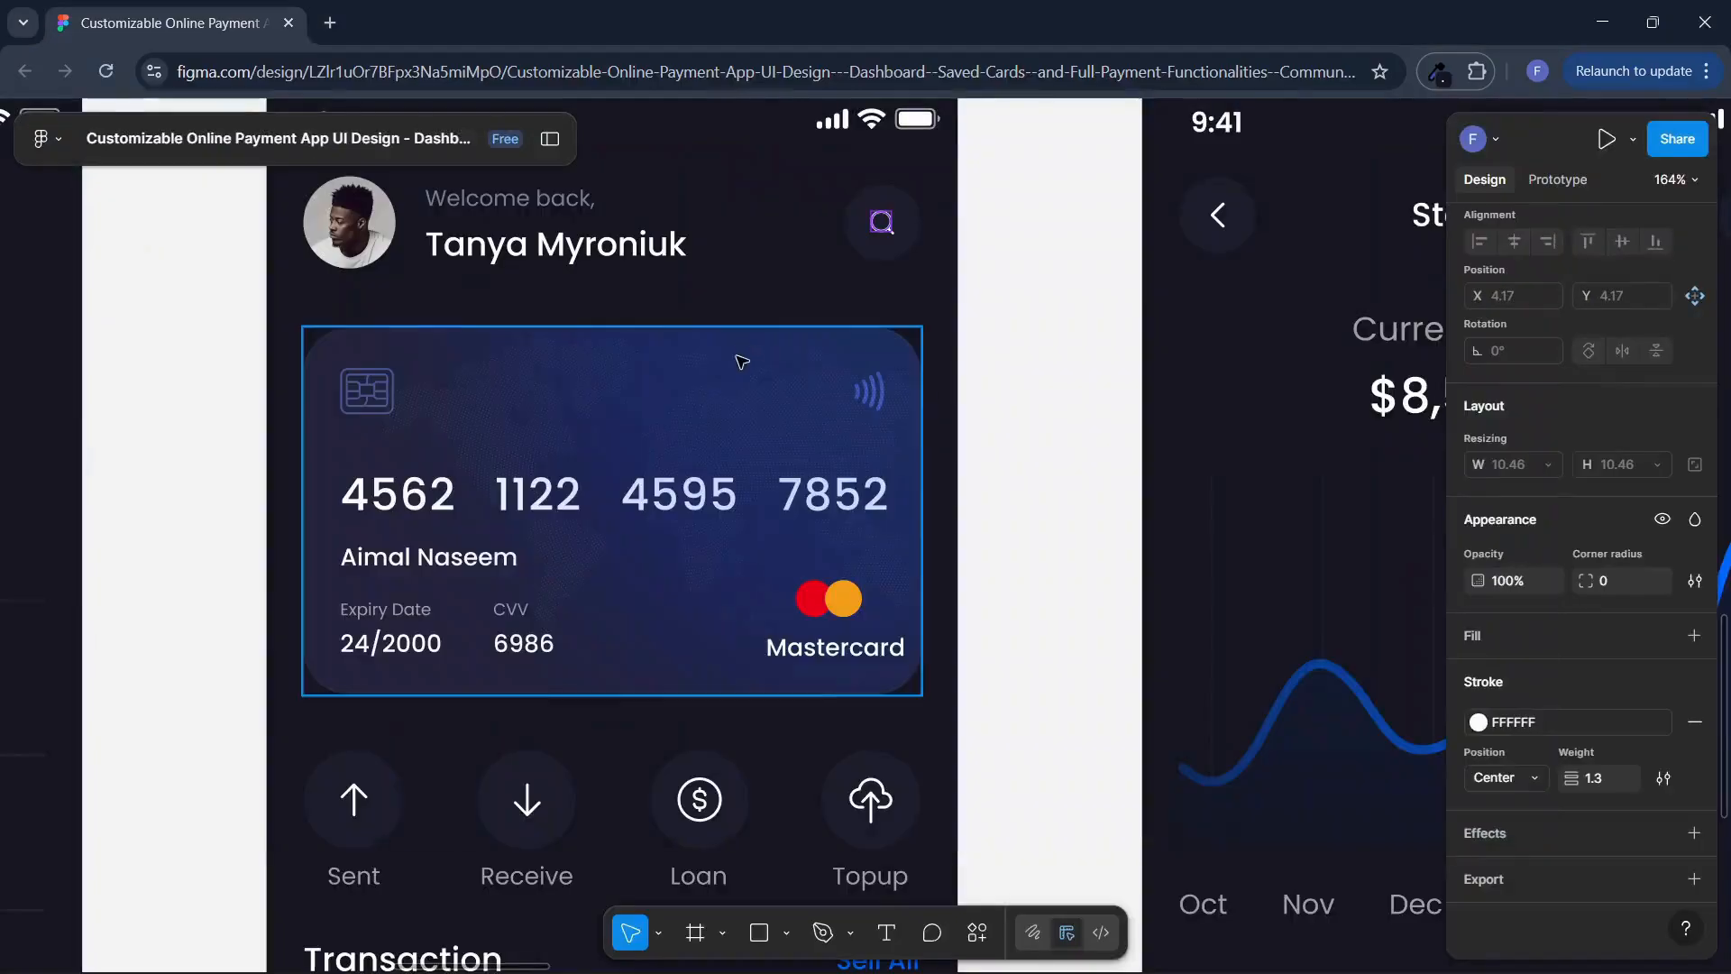
pyautogui.click(505, 221)
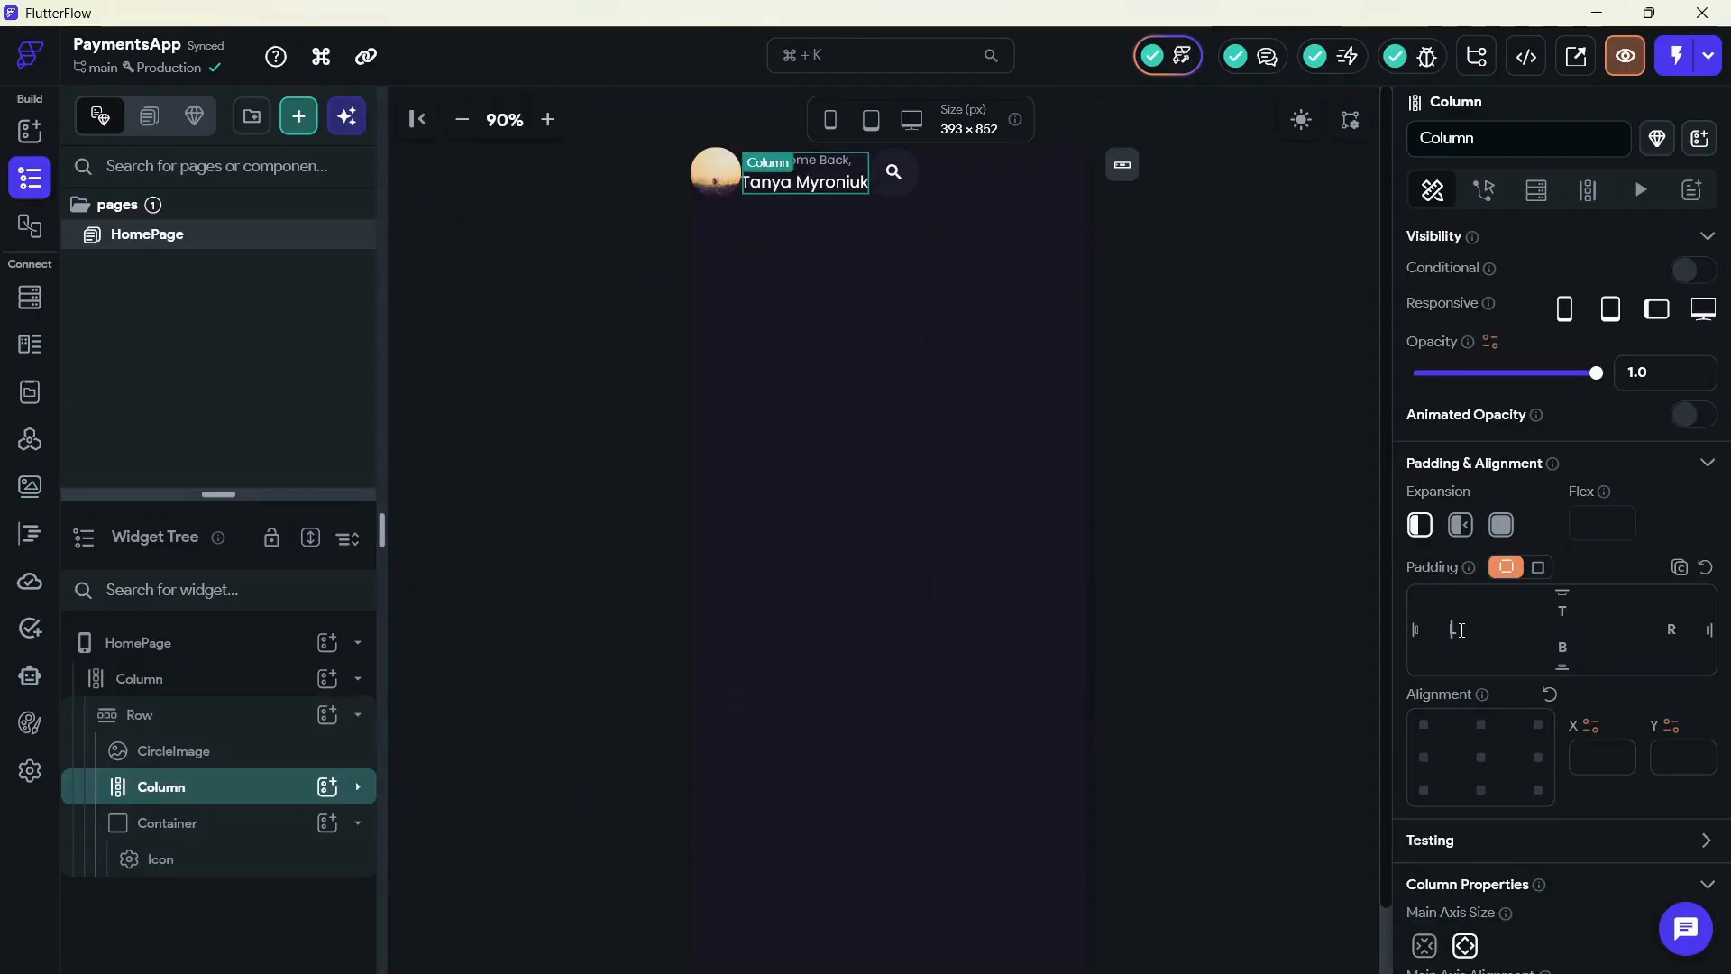
pyautogui.write('16')
# Set the outer Column's left and right padding to 20 and add top padding above the header
pyautogui.click(212, 680)
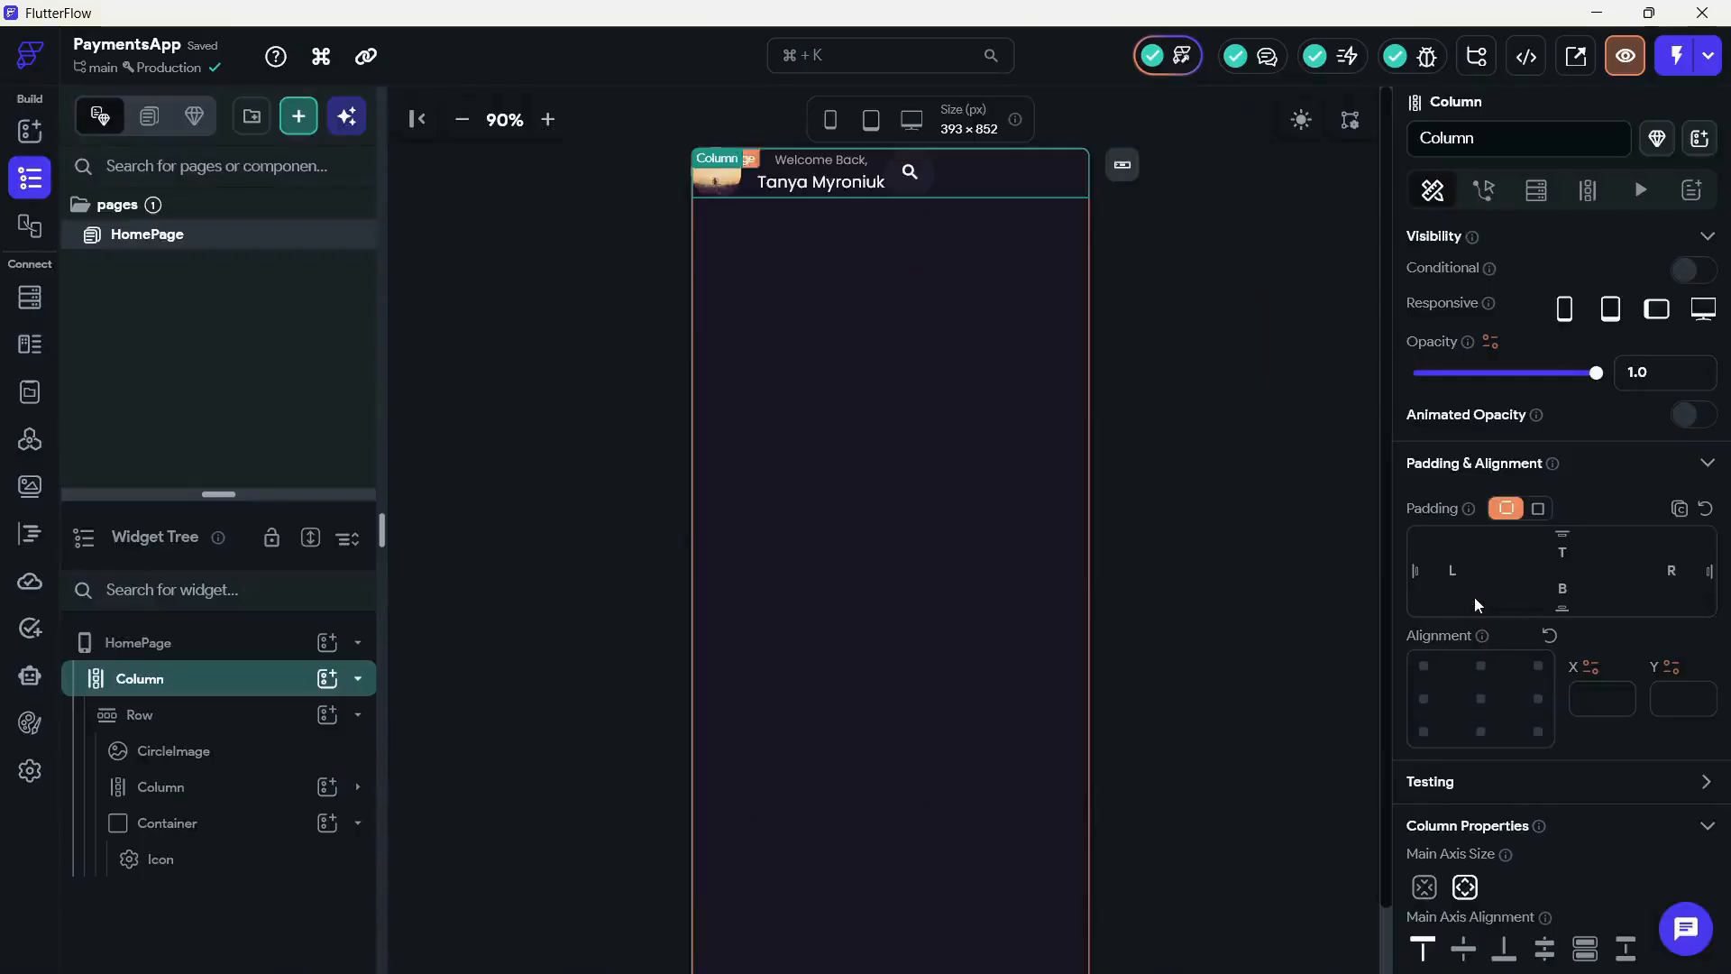
pyautogui.click(1464, 572)
pyautogui.write('20')
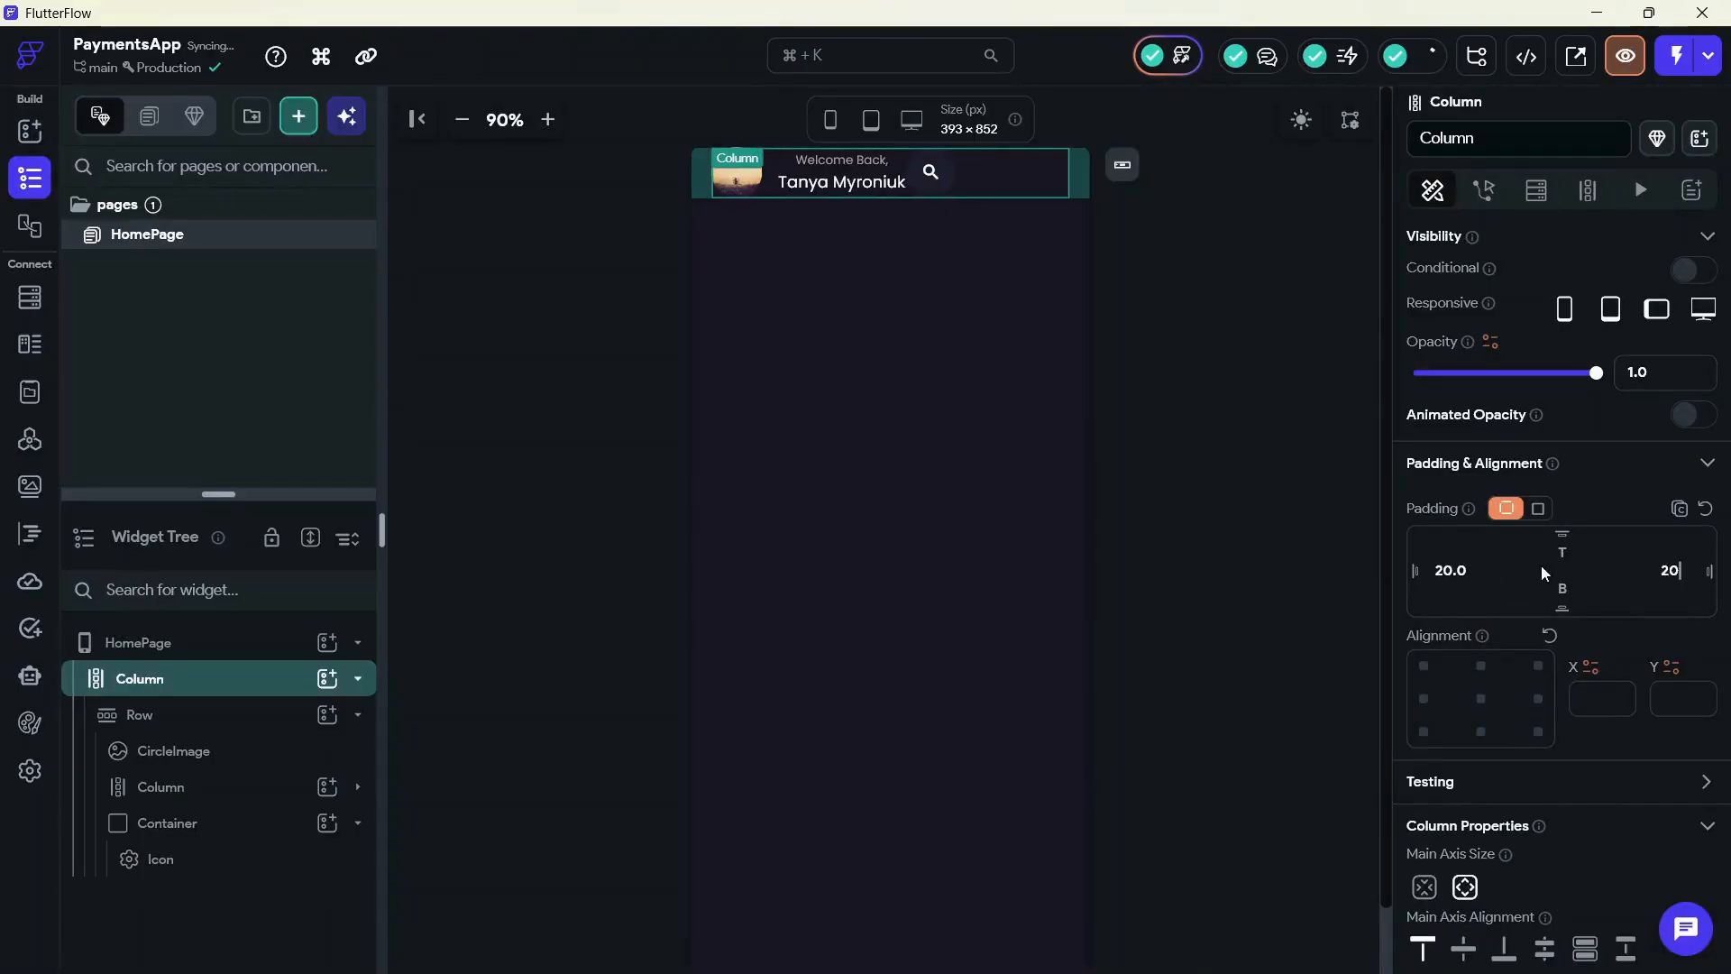
pyautogui.click(1157, 403)
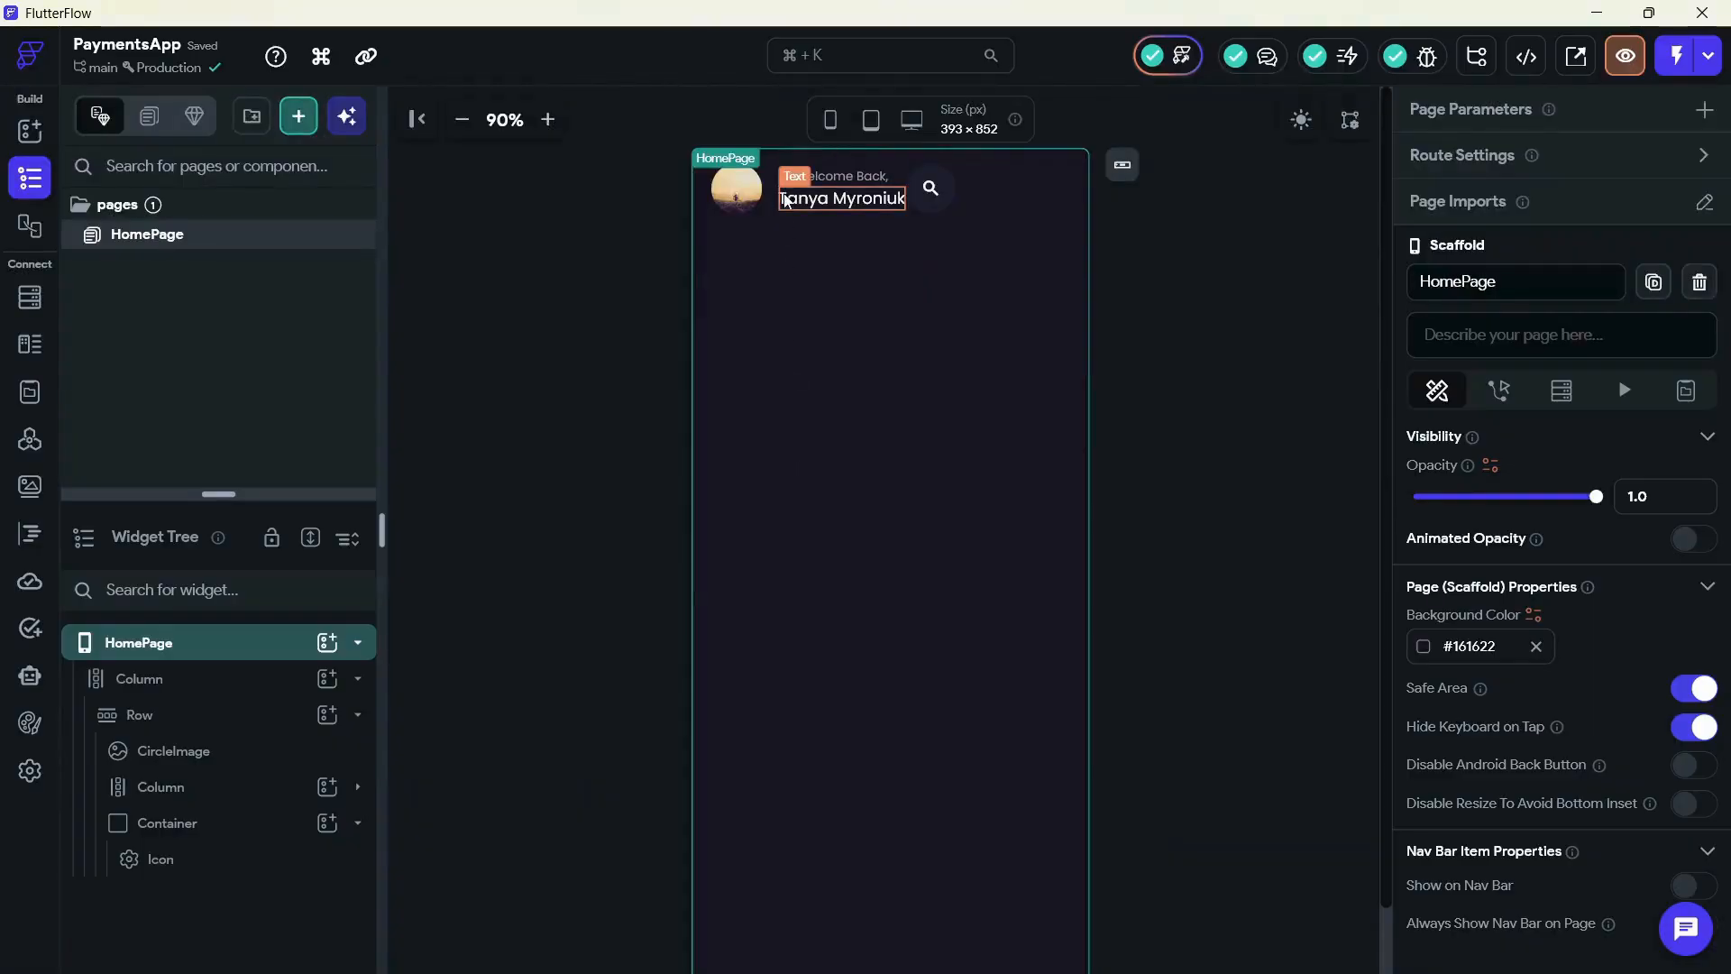
# Set the cross axis alignment of the greeting and name Column to Start
pyautogui.click(786, 191)
pyautogui.scroll(-1, 1512, 590)
pyautogui.scroll(3, 1512, 590)
pyautogui.scroll(-3, 1442, 686)
pyautogui.click(1421, 749)
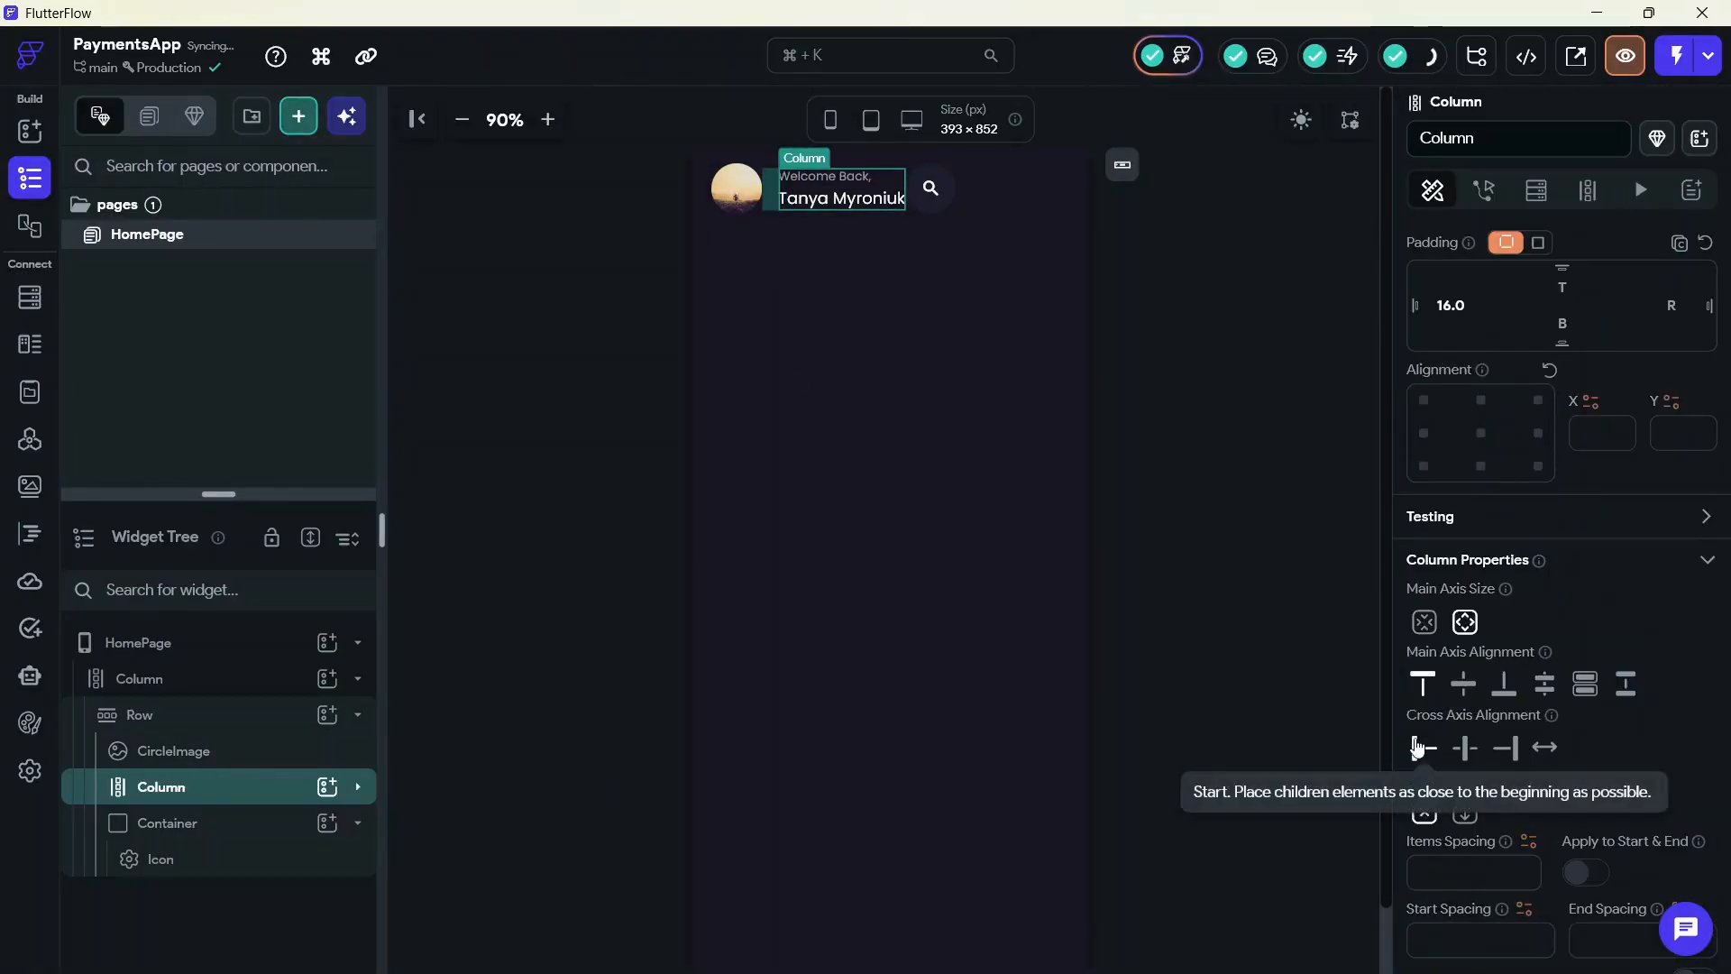
# Wrap the greeting and name Column in a Row and set that Row's expansion to fill the available width
pyautogui.rightClick(173, 751)
pyautogui.click(379, 606)
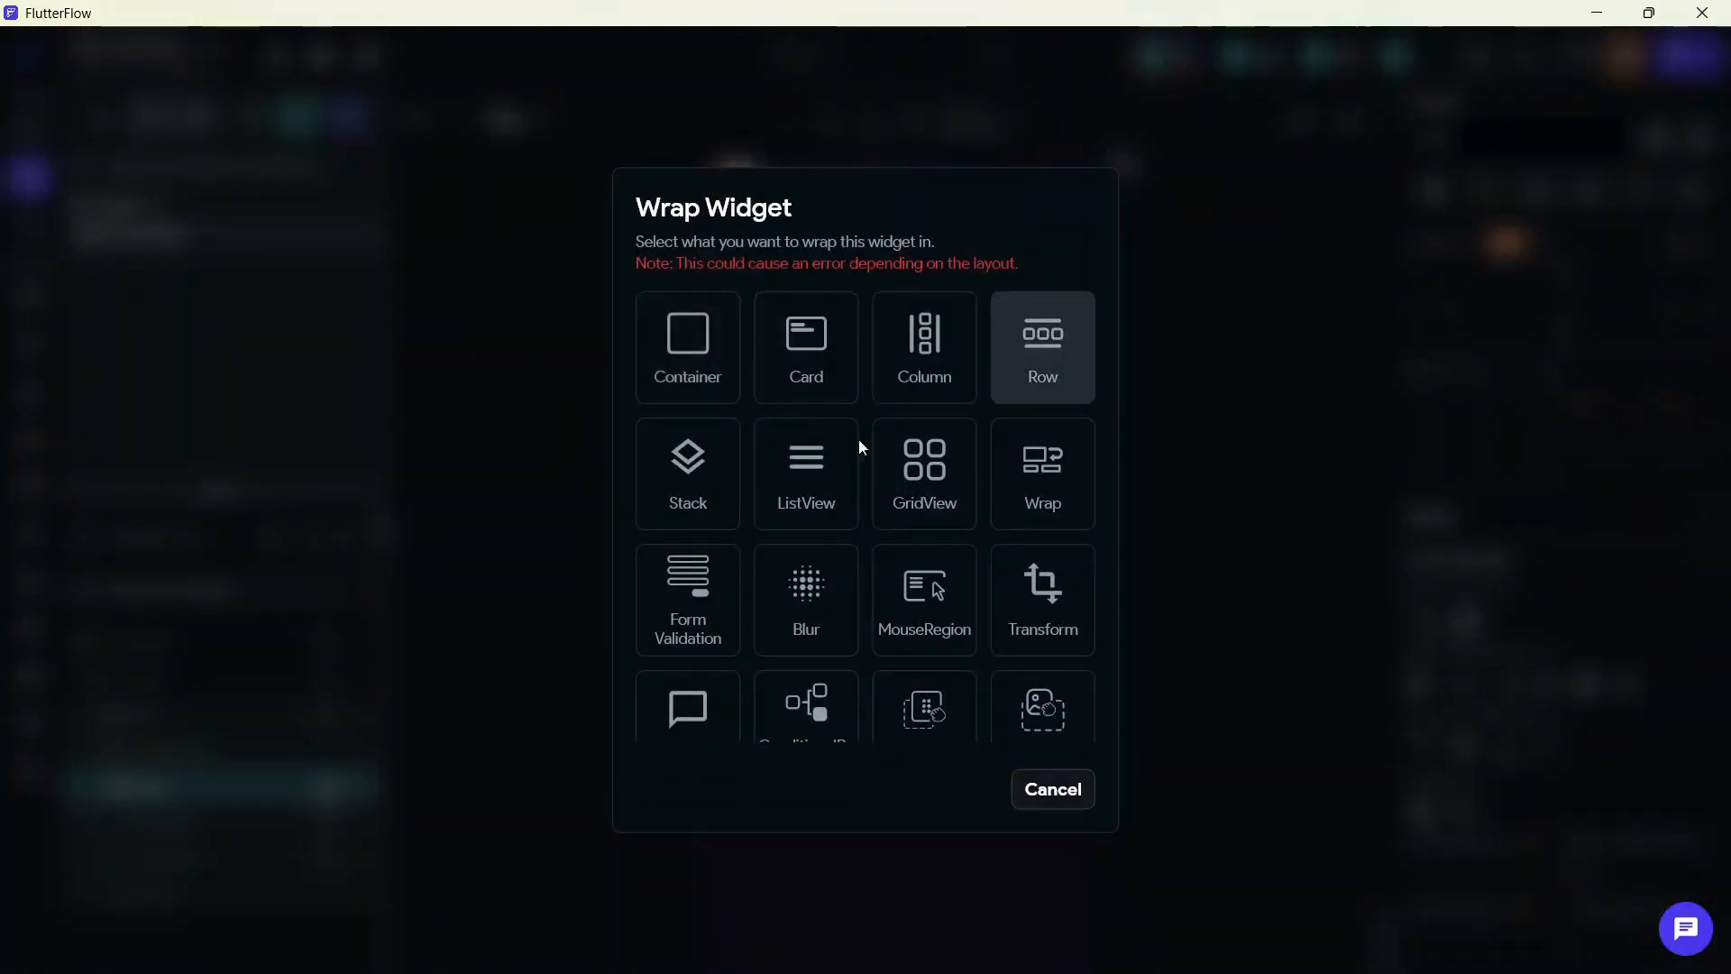
pyautogui.click(1043, 347)
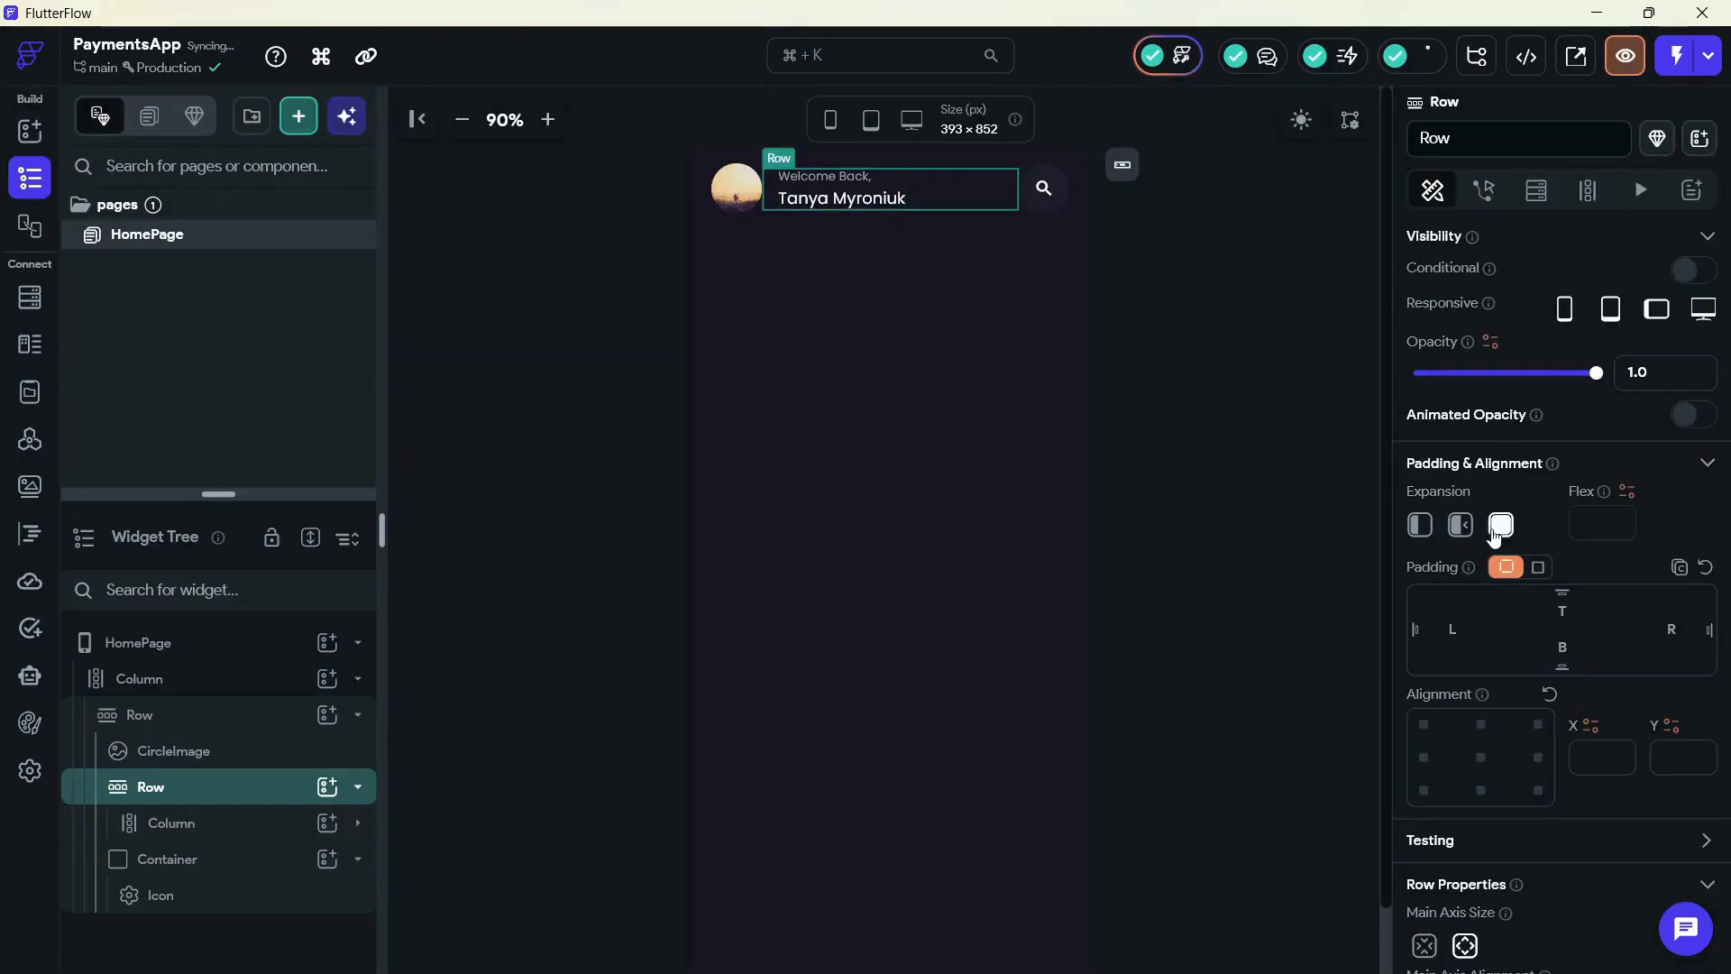
pyautogui.click(1500, 527)
pyautogui.click(1201, 382)
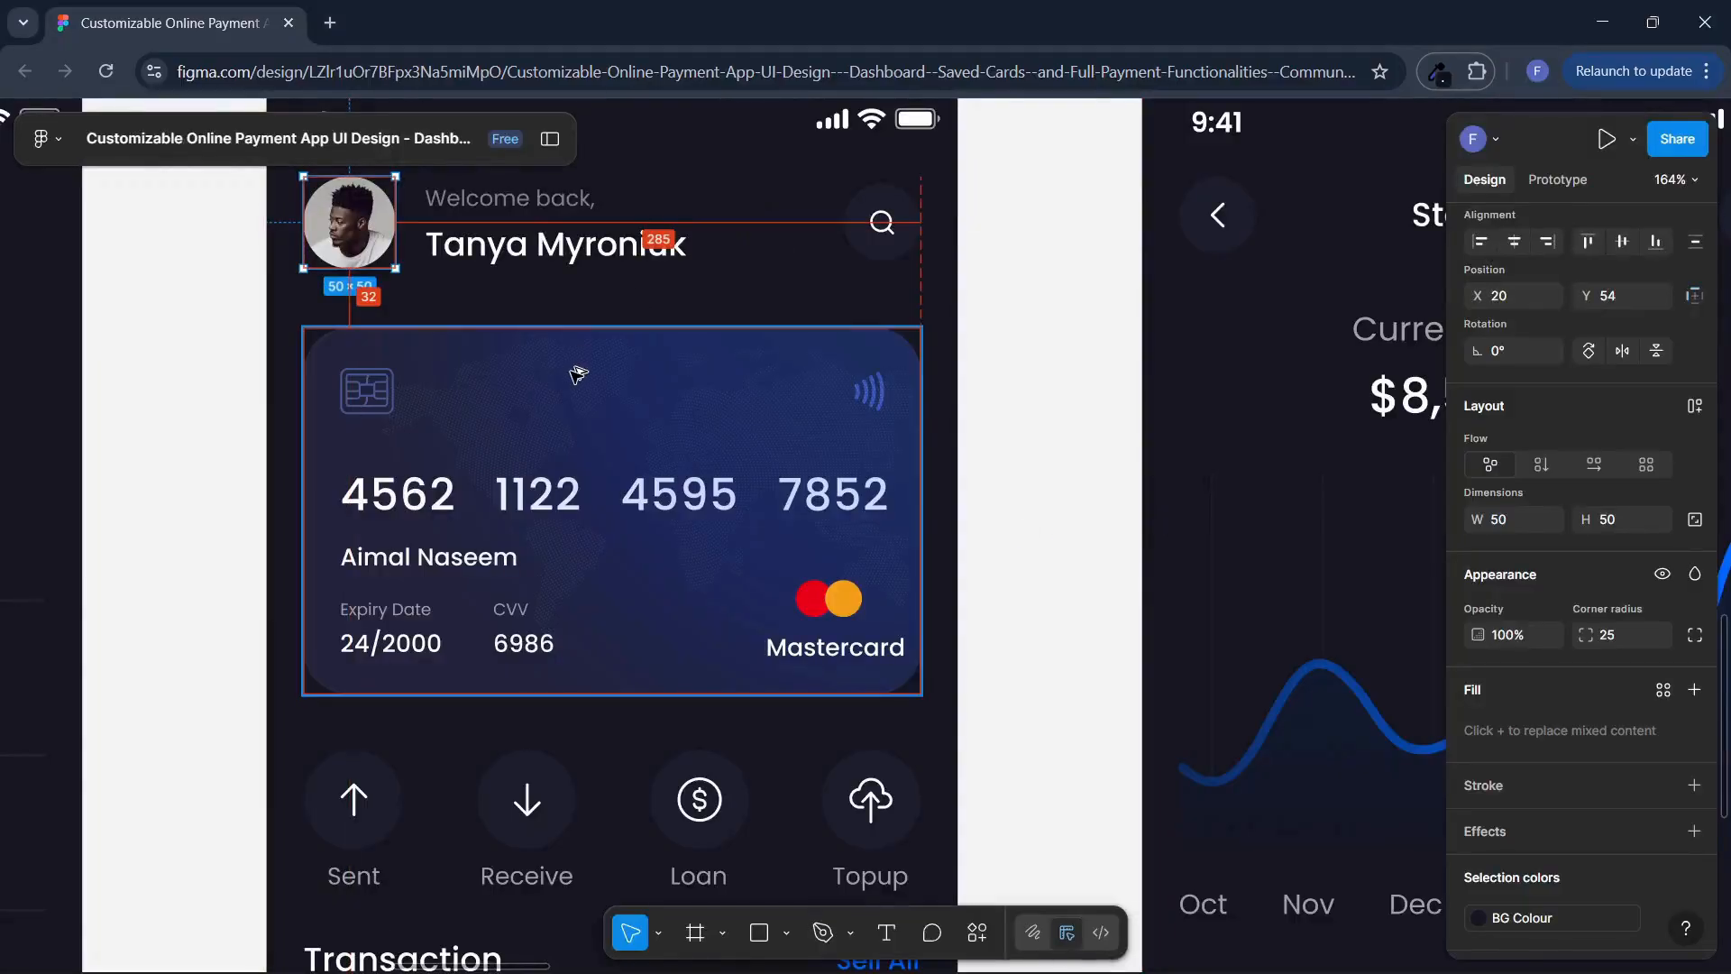
# Measure the gap between profile picture and card in Figma, then add an Image to the outer Column in FlutterFlow
pyautogui.click(577, 374)
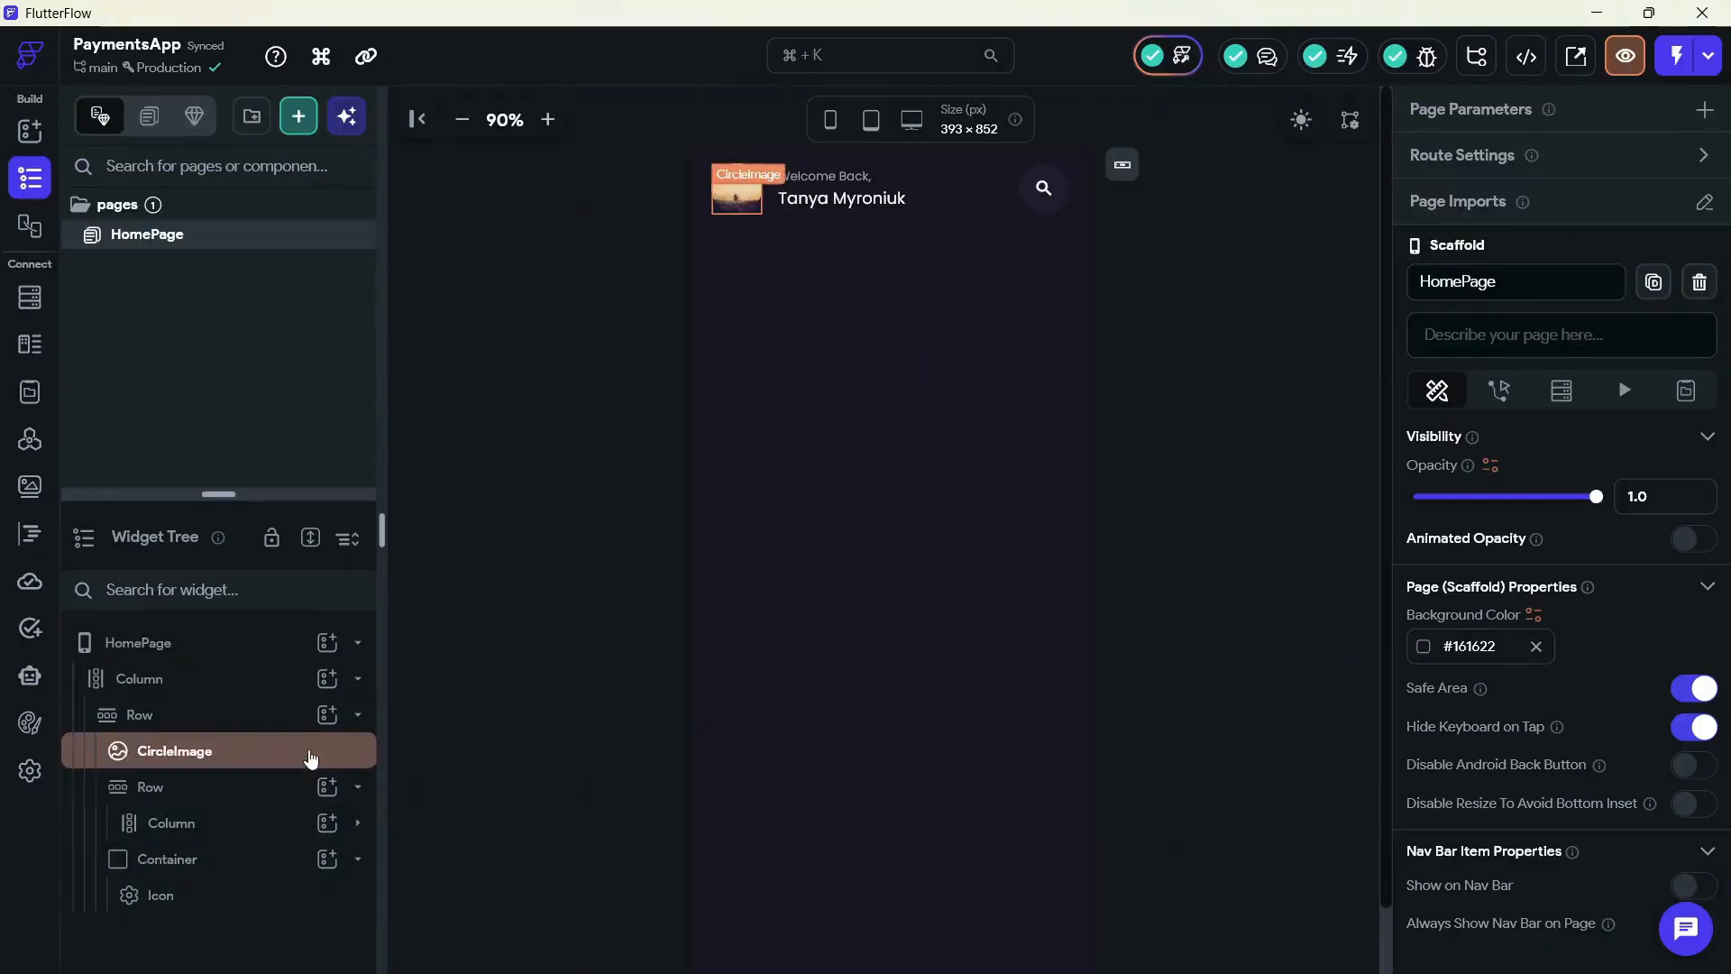
pyautogui.click(327, 678)
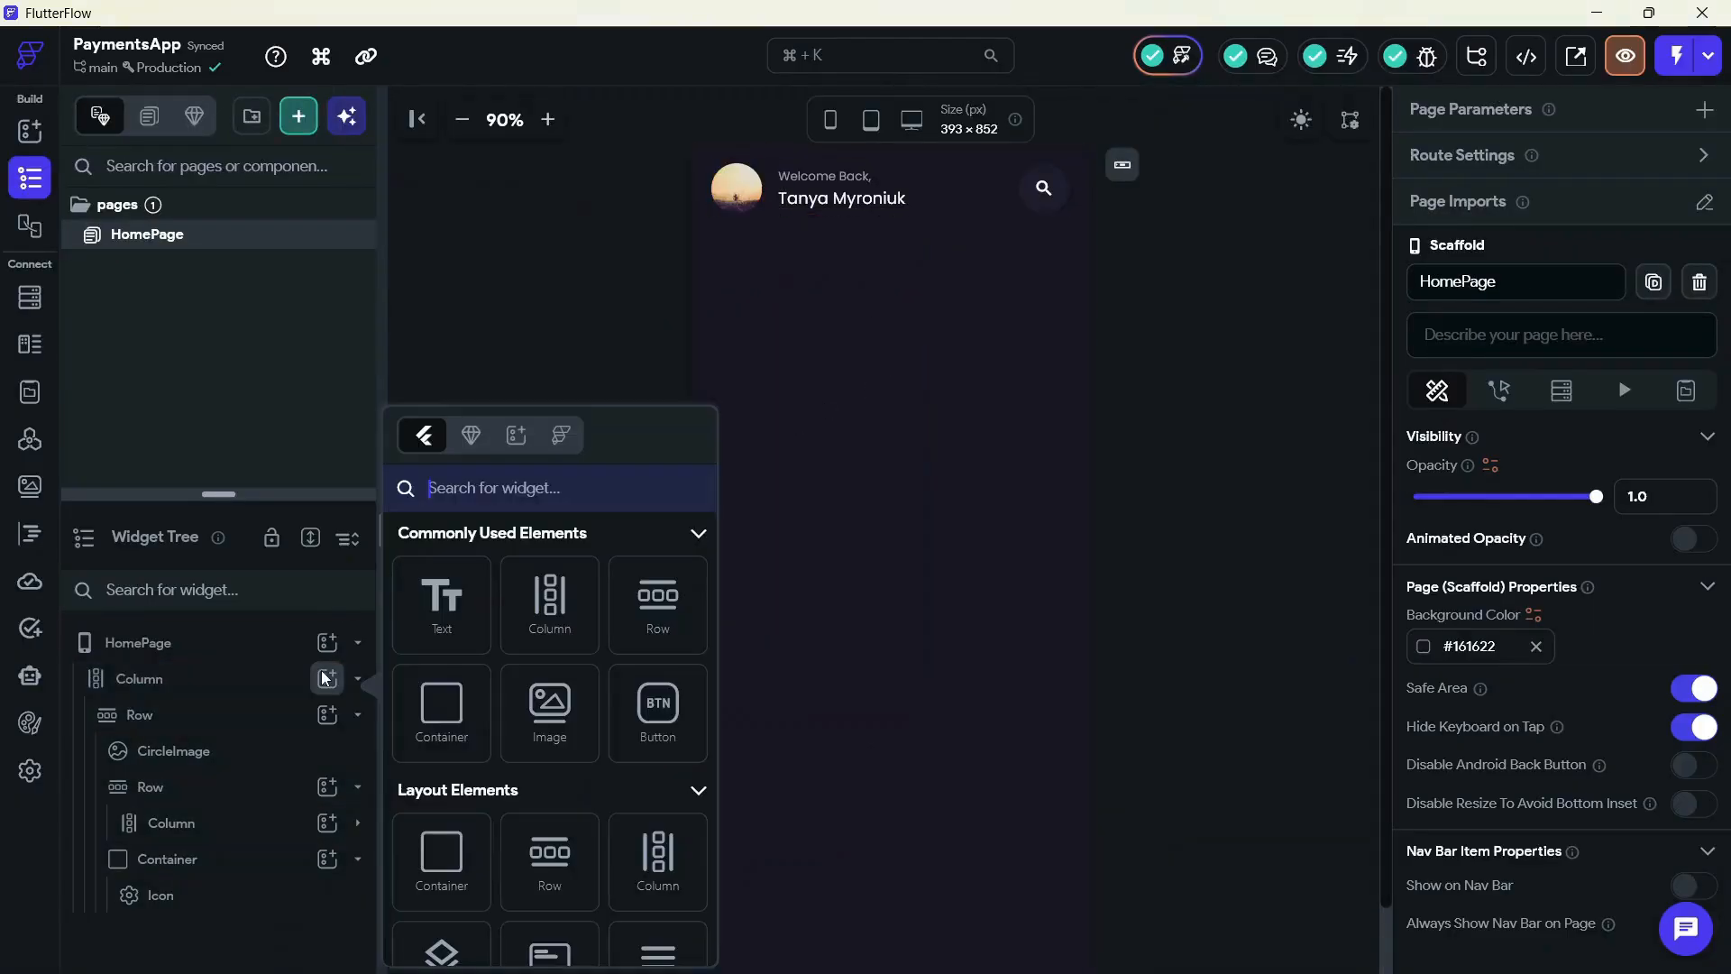
pyautogui.click(469, 436)
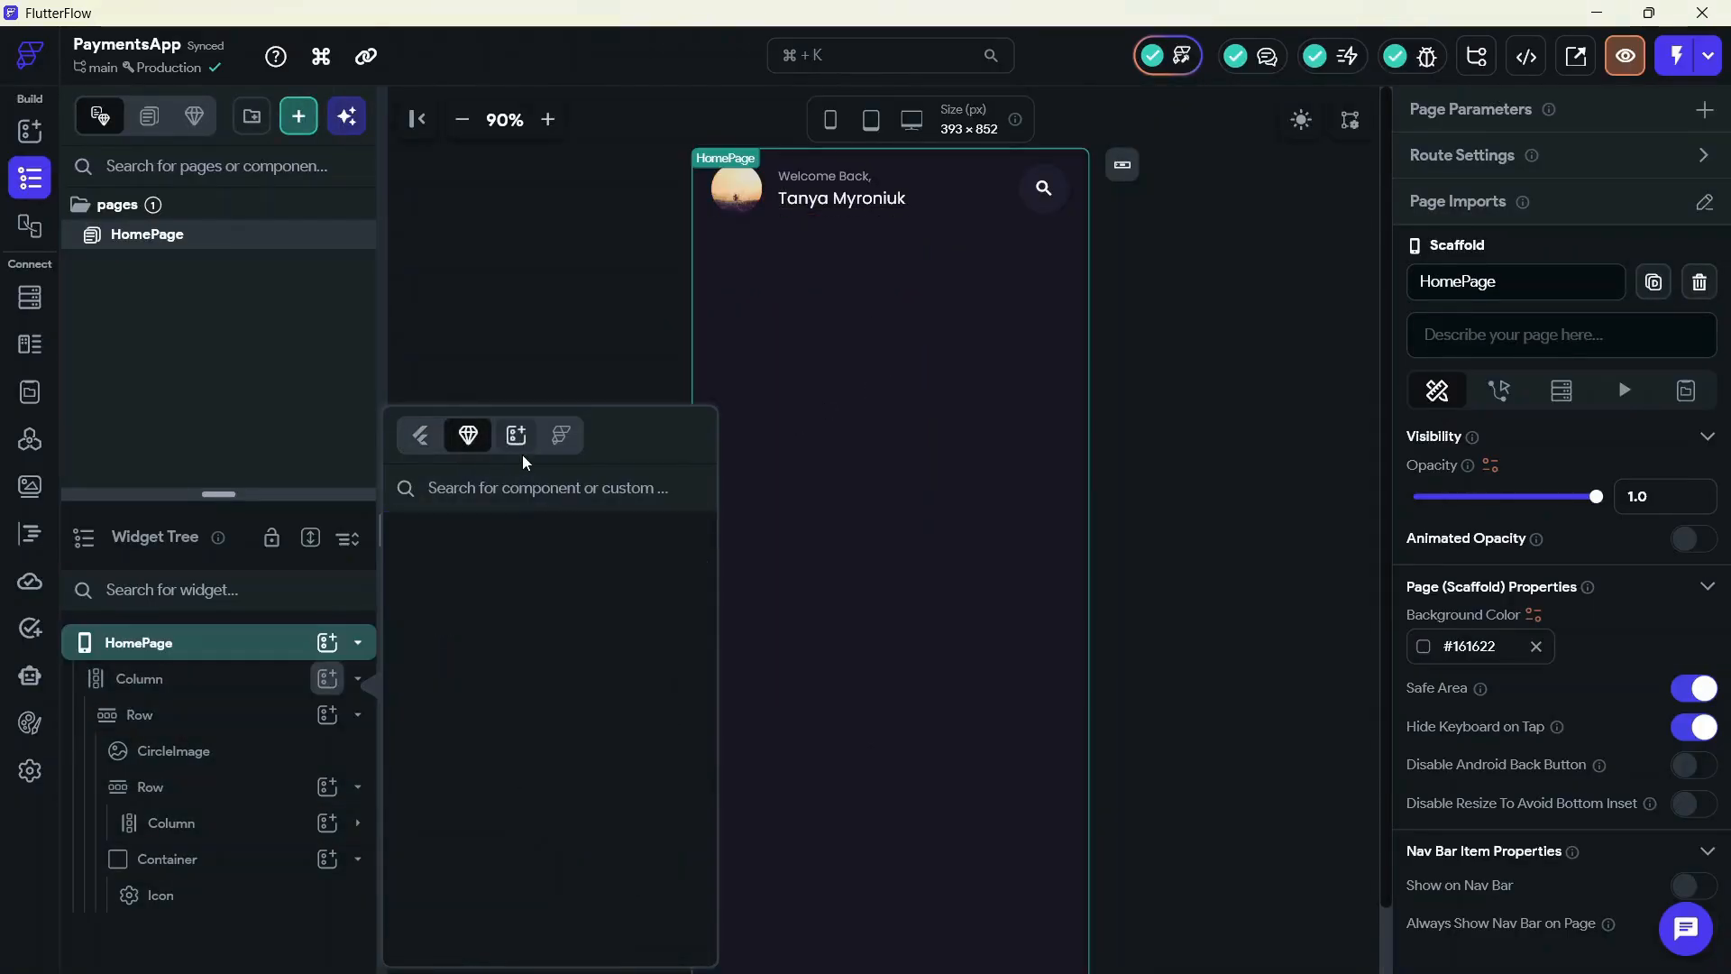
pyautogui.click(419, 436)
pyautogui.click(557, 685)
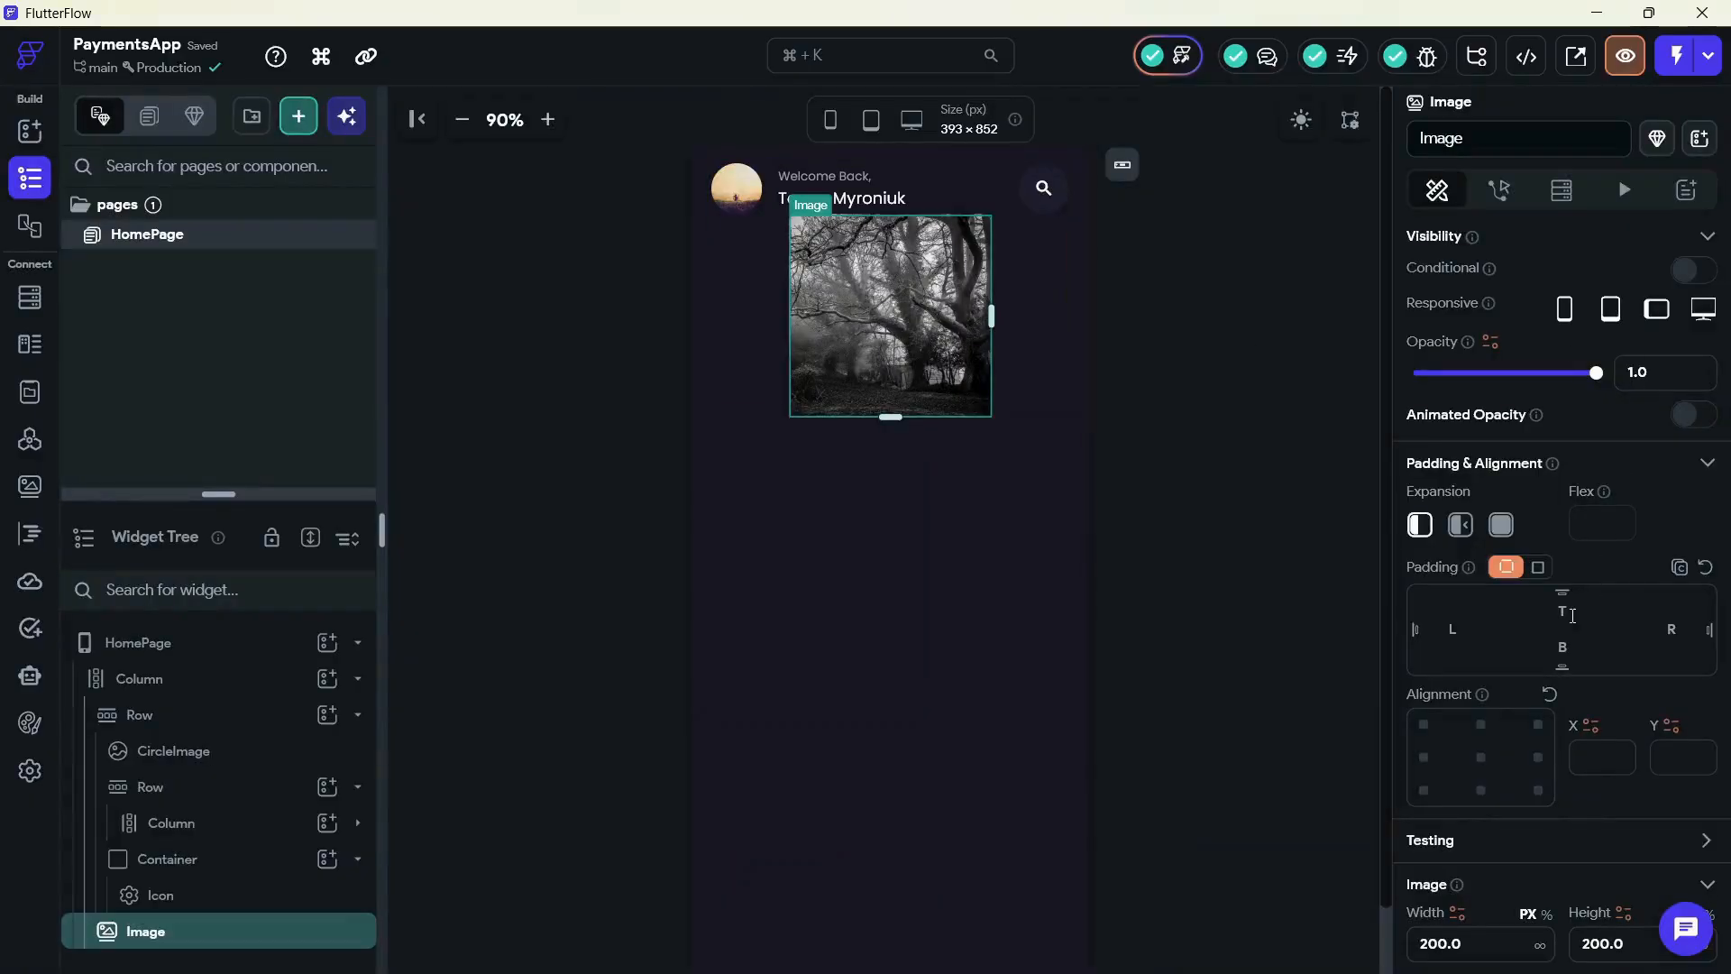
# Set the new Image's top padding to 32
pyautogui.click(1565, 614)
pyautogui.write('32')
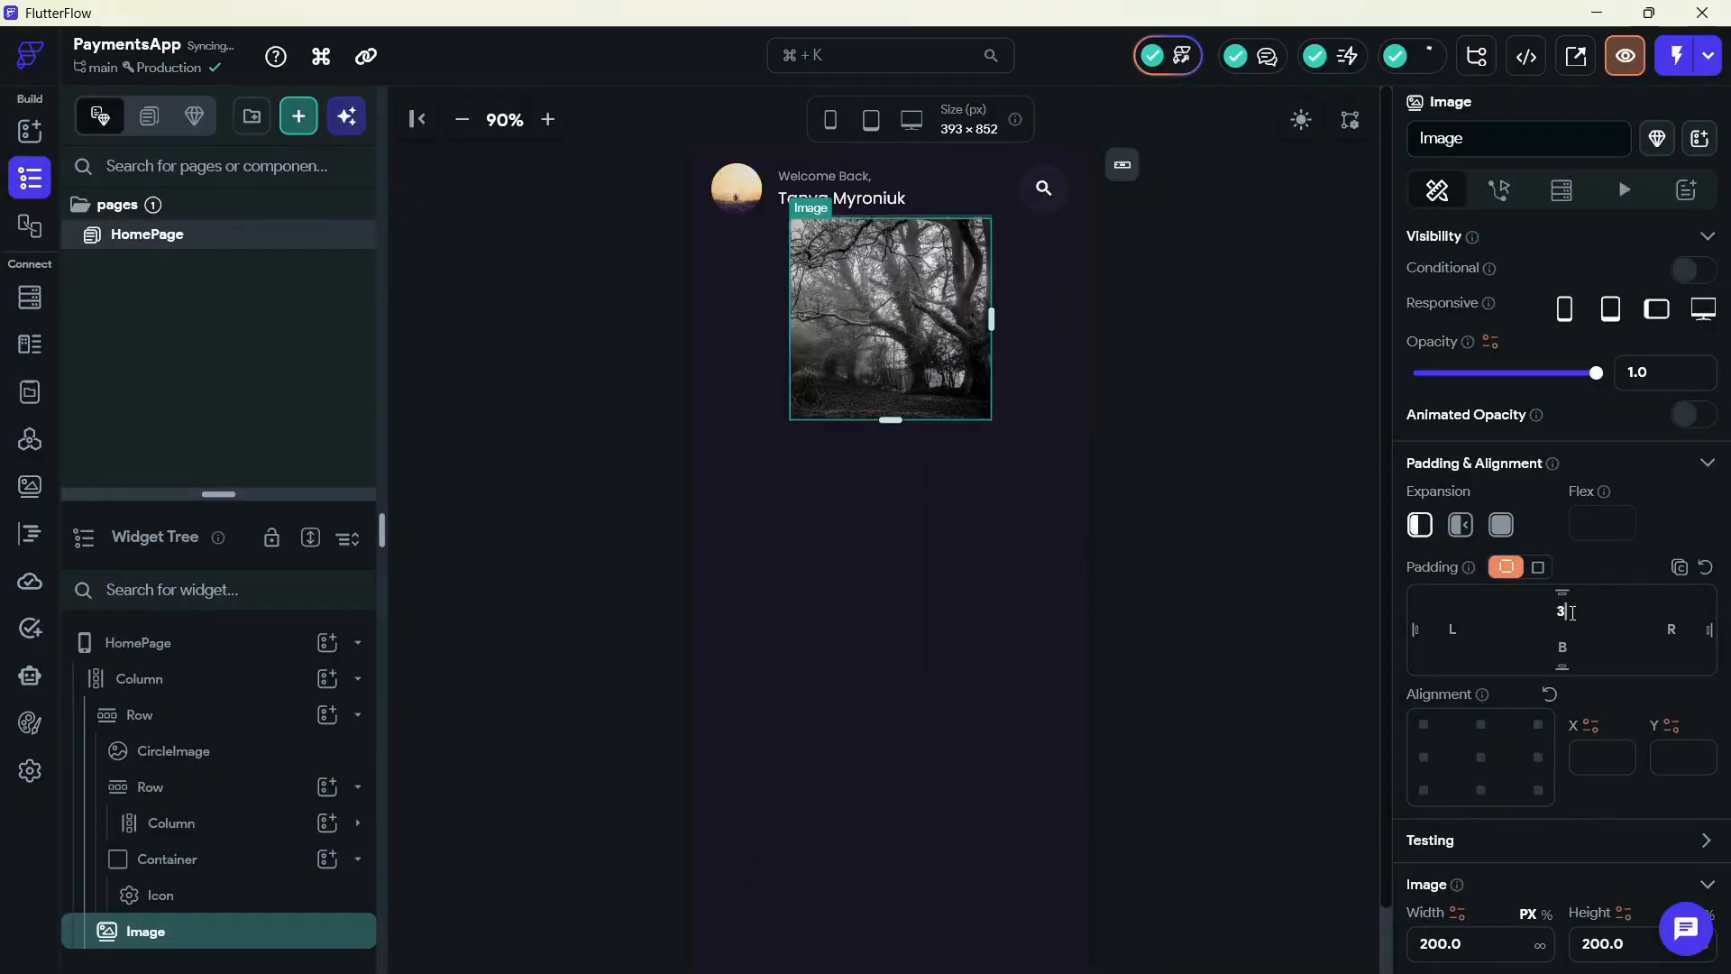
pyautogui.click(1112, 462)
# Change the Image's type to Asset and use Card.png as its source
pyautogui.click(956, 387)
pyautogui.scroll(-11, 1511, 560)
pyautogui.scroll(3, 1479, 473)
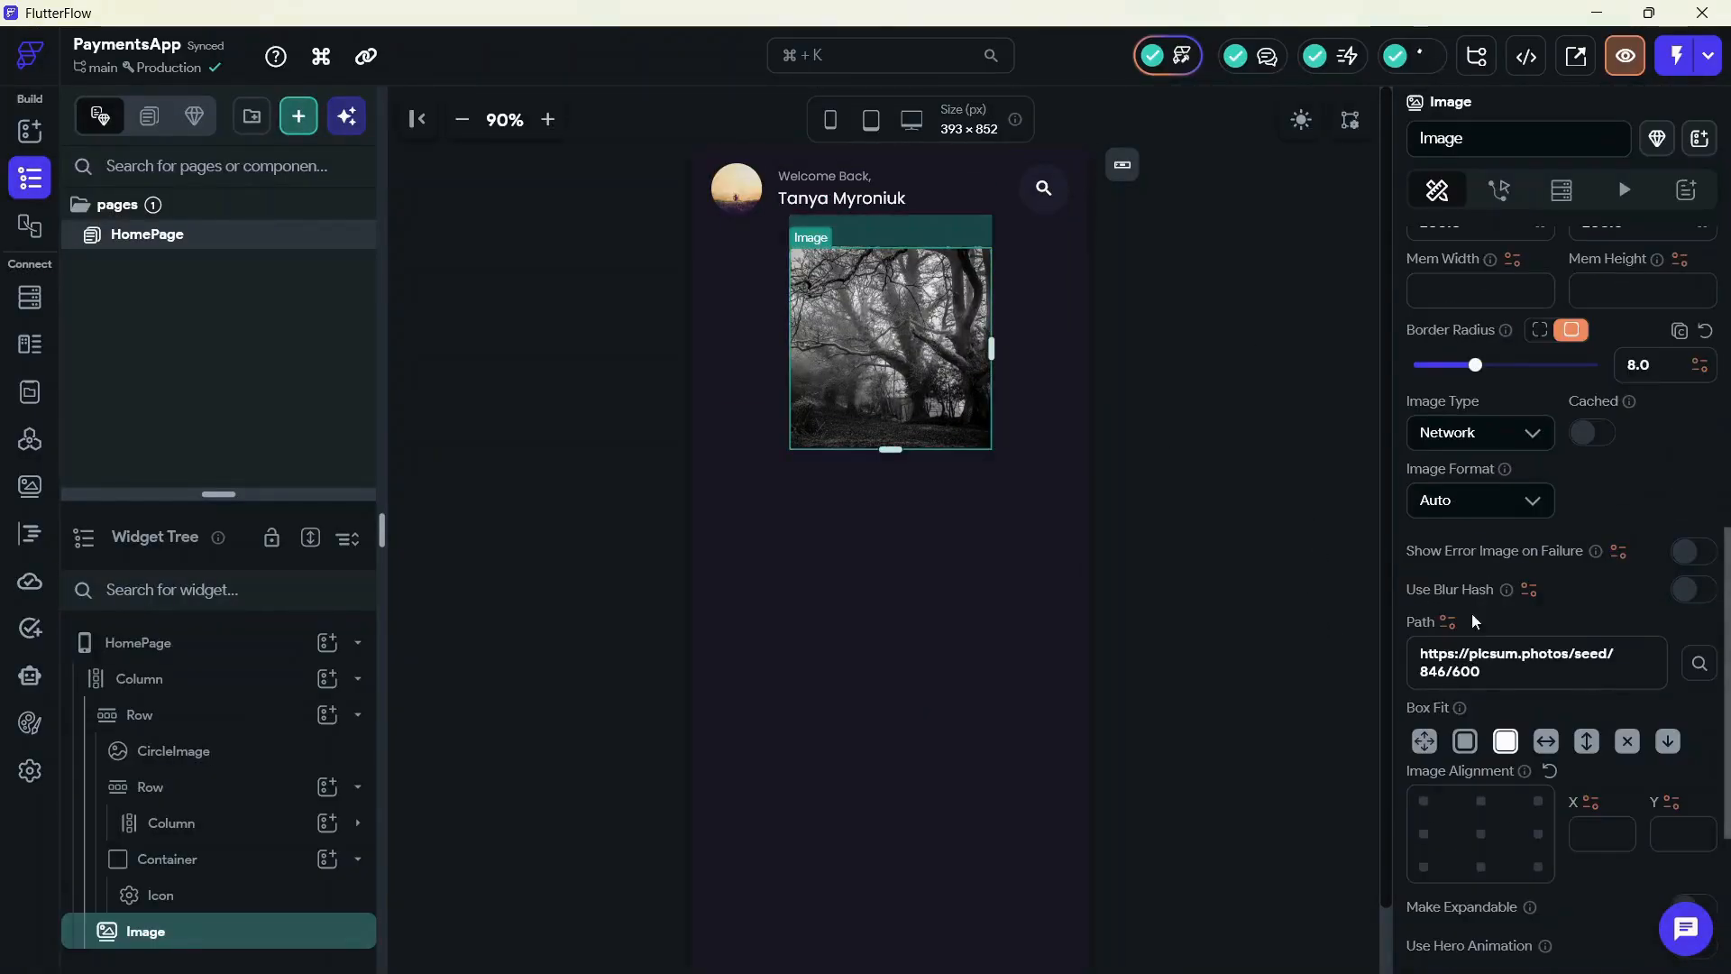
pyautogui.click(1483, 436)
pyautogui.click(1470, 516)
pyautogui.click(1497, 589)
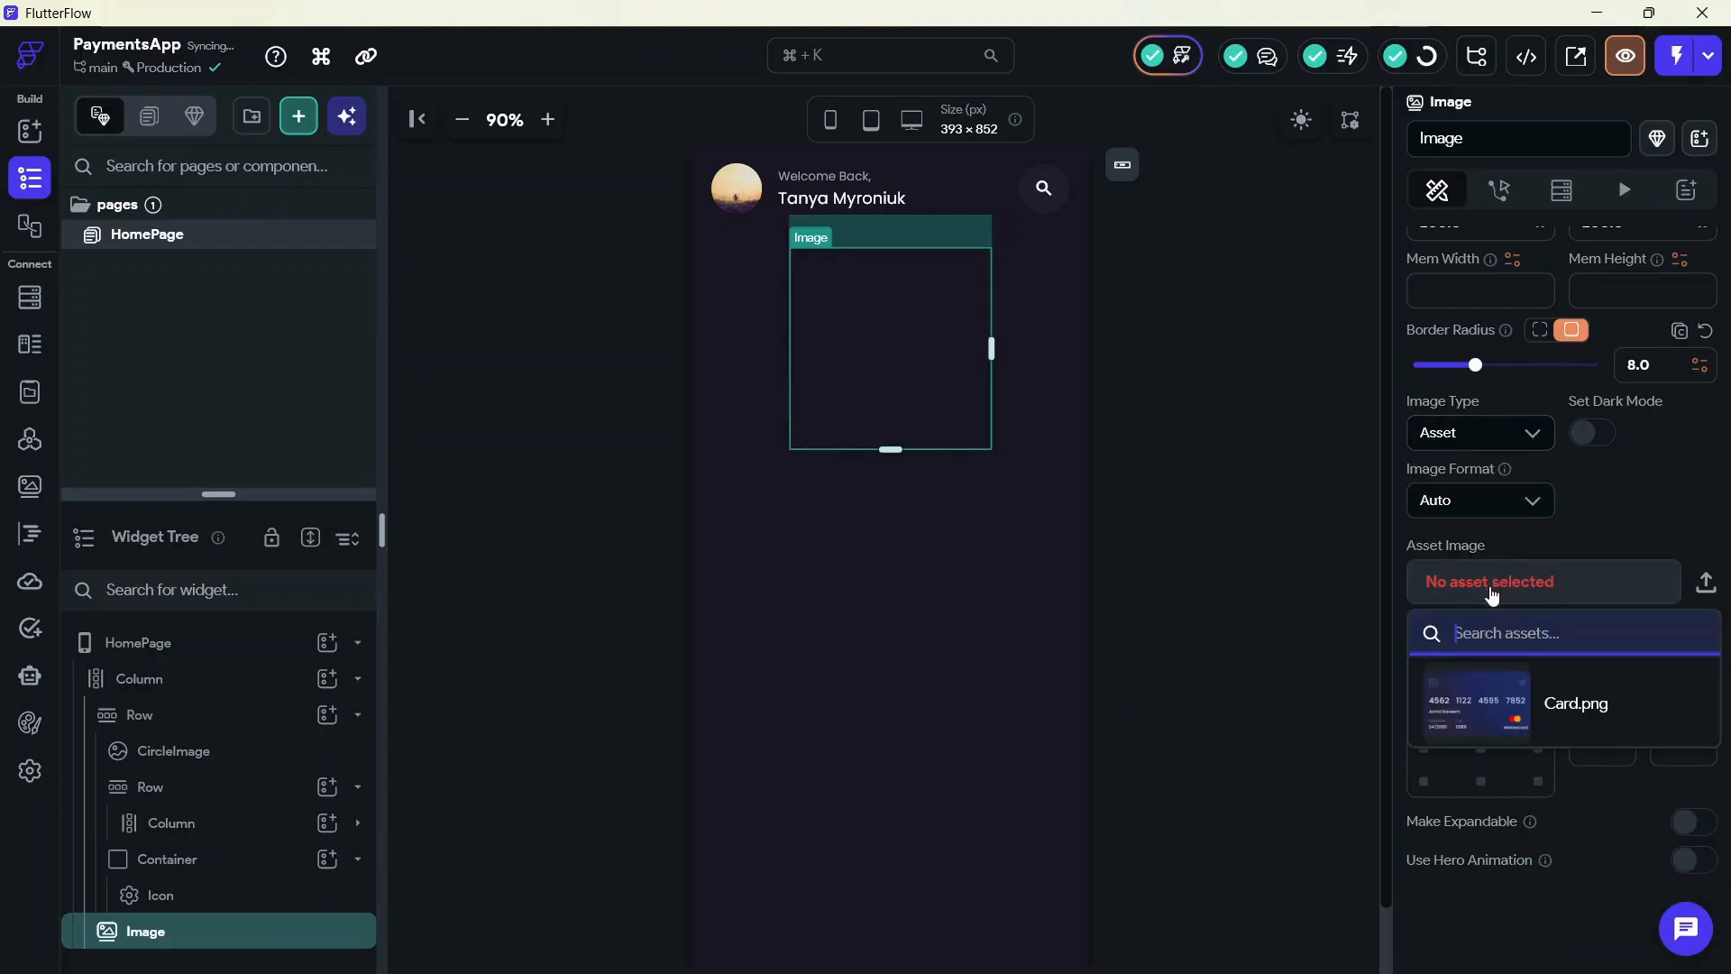
pyautogui.click(1551, 700)
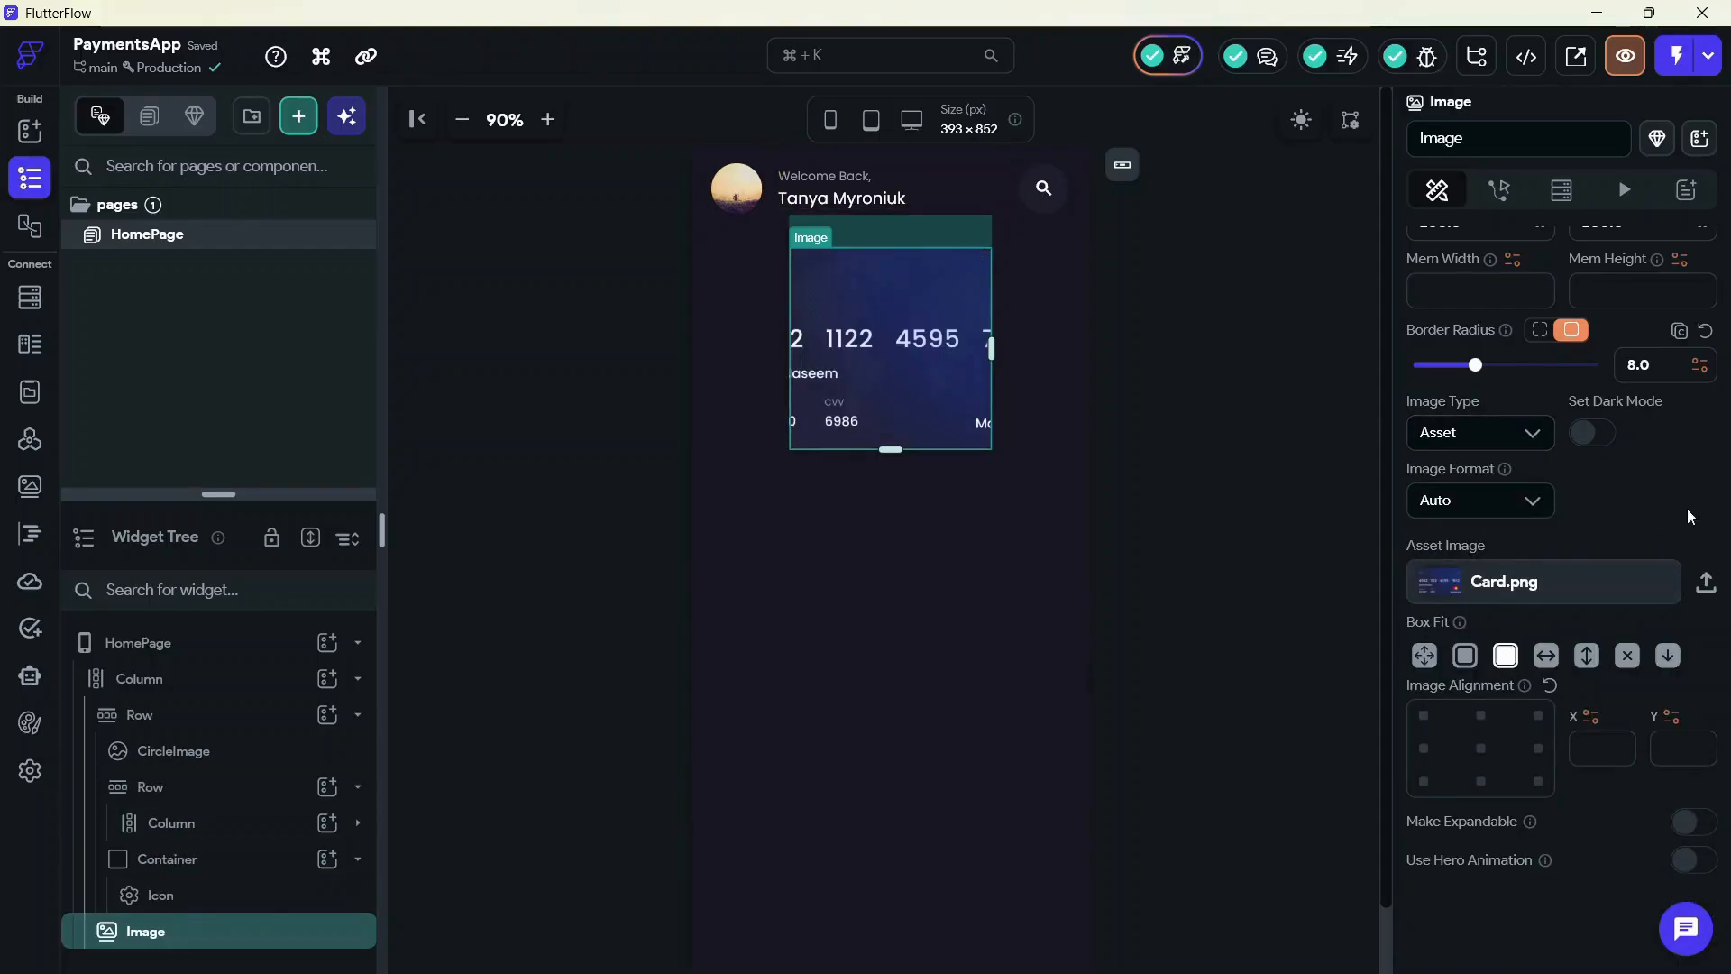
# Clear the card Image's width and height values
pyautogui.scroll(8, 1623, 595)
pyautogui.scroll(-2, 1496, 742)
pyautogui.doubleClick(1493, 762)
pyautogui.press('BackSpace')
pyautogui.doubleClick(1623, 762)
pyautogui.press('BackSpace')
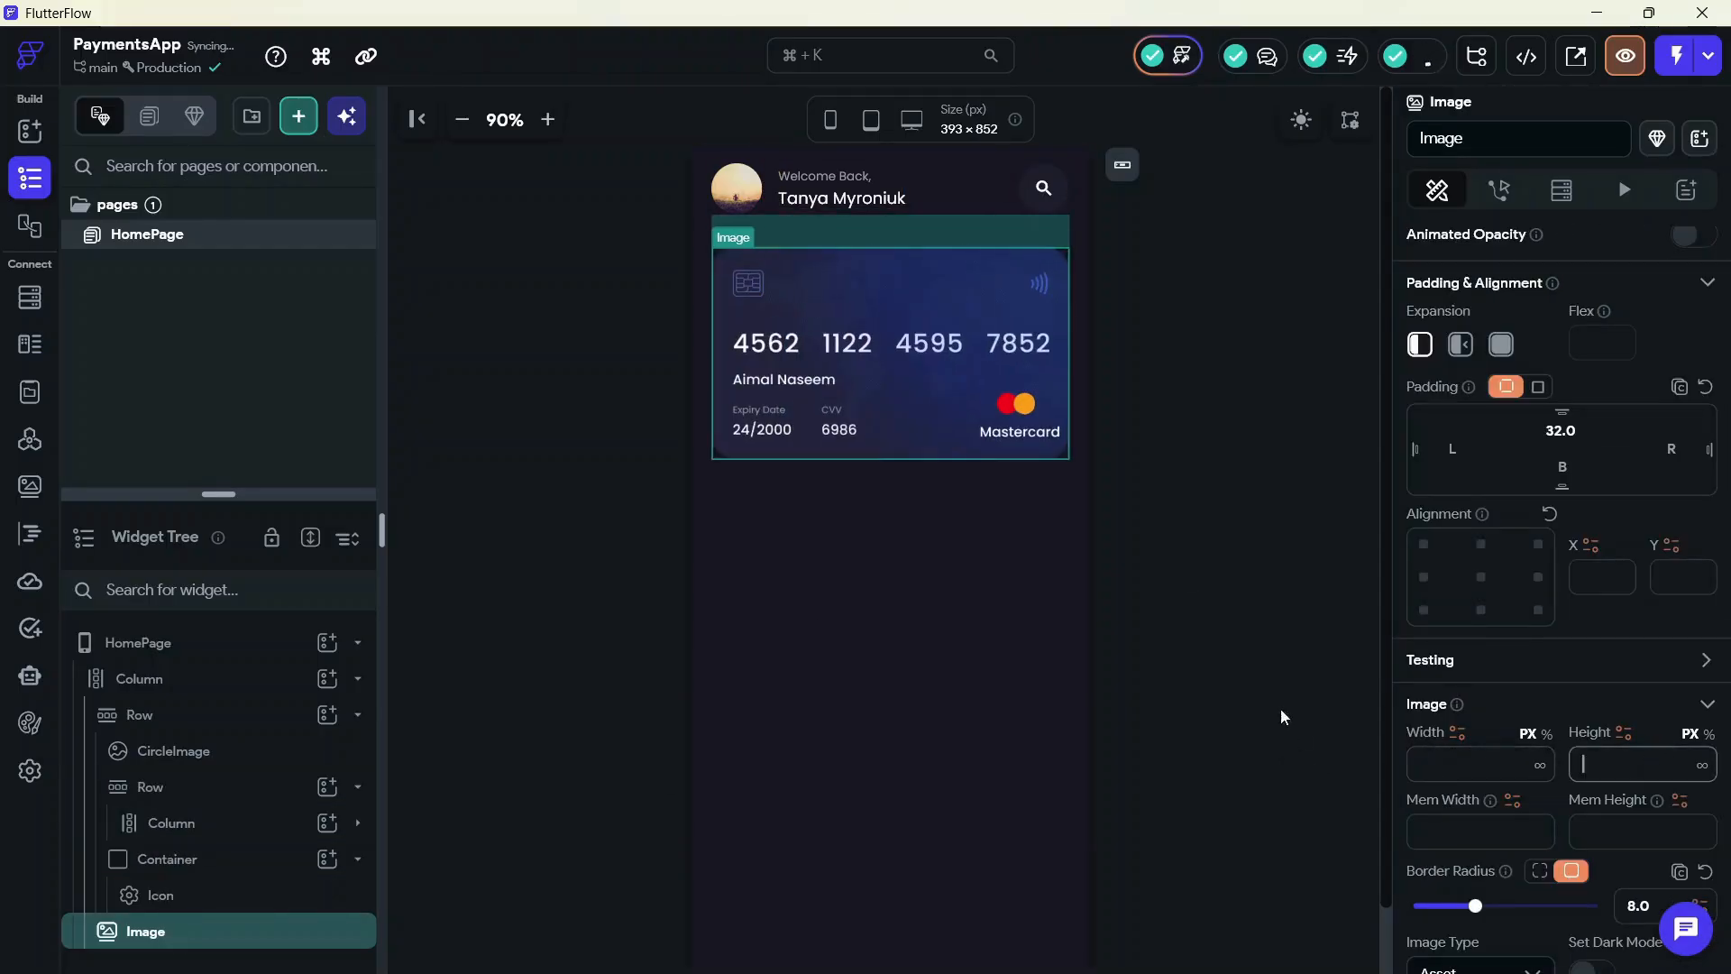
pyautogui.click(1290, 729)
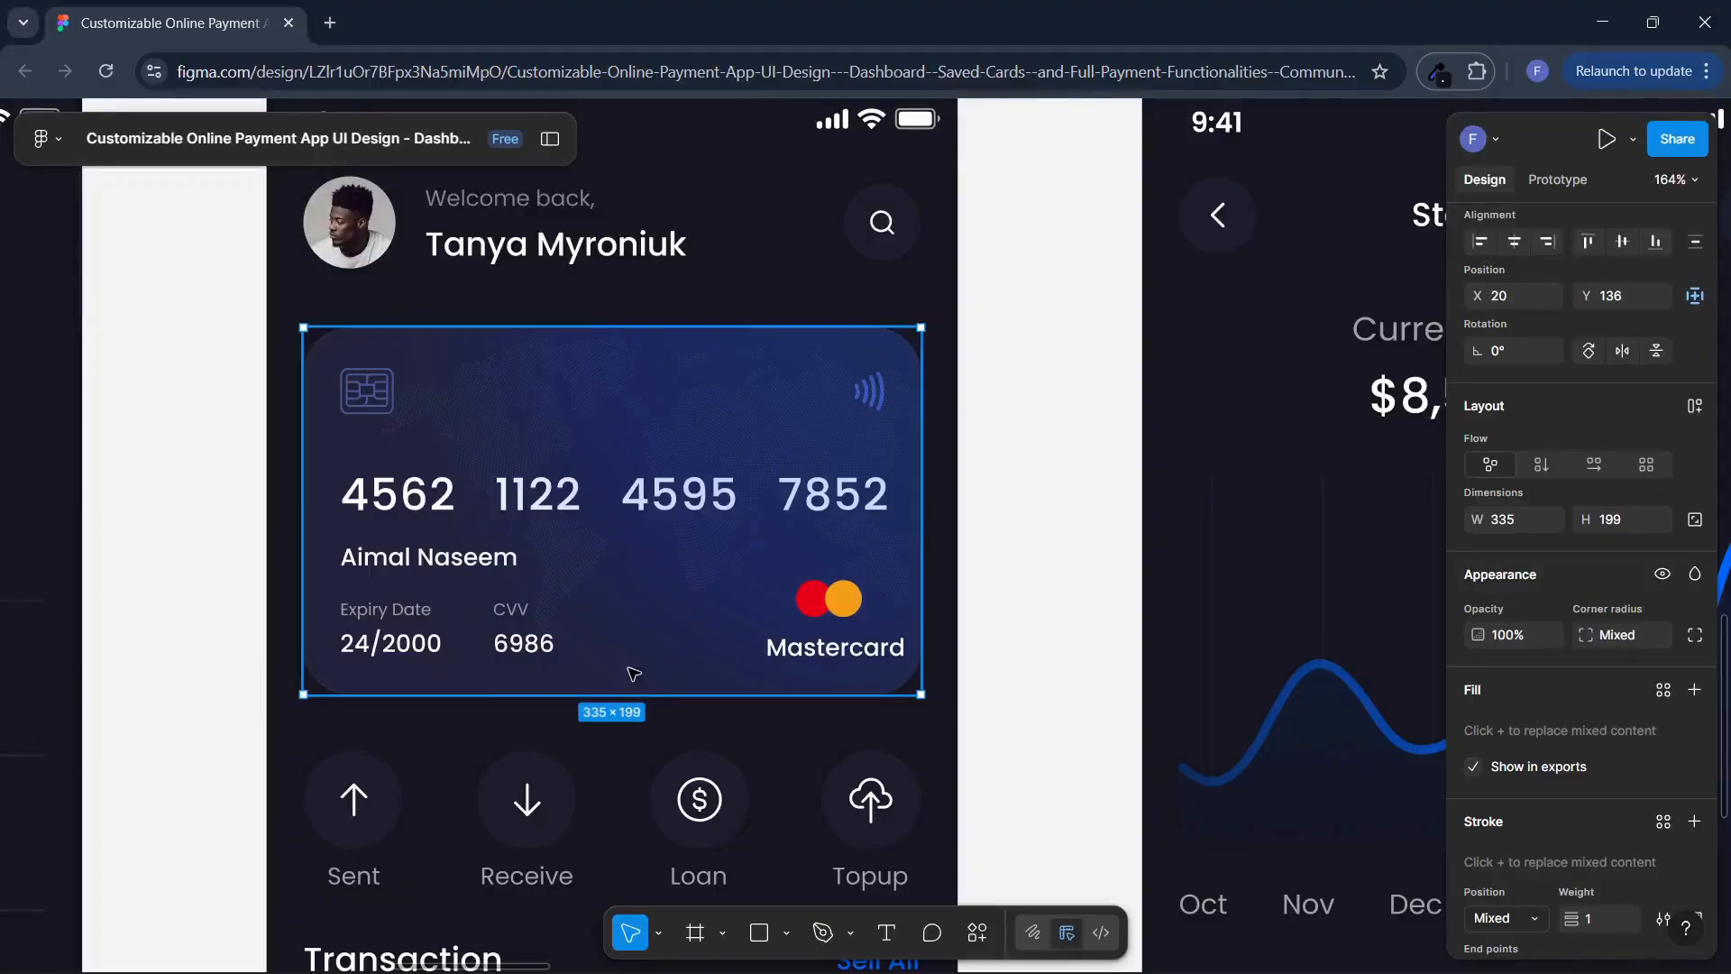
# Check the spacing below the card in Figma, then set the card Image's bottom padding to 30 and collapse the header Row
pyautogui.scroll(-1, 787, 665)
pyautogui.scroll(3, 787, 665)
pyautogui.scroll(-1, 788, 665)
pyautogui.hscroll(-1, 787, 664)
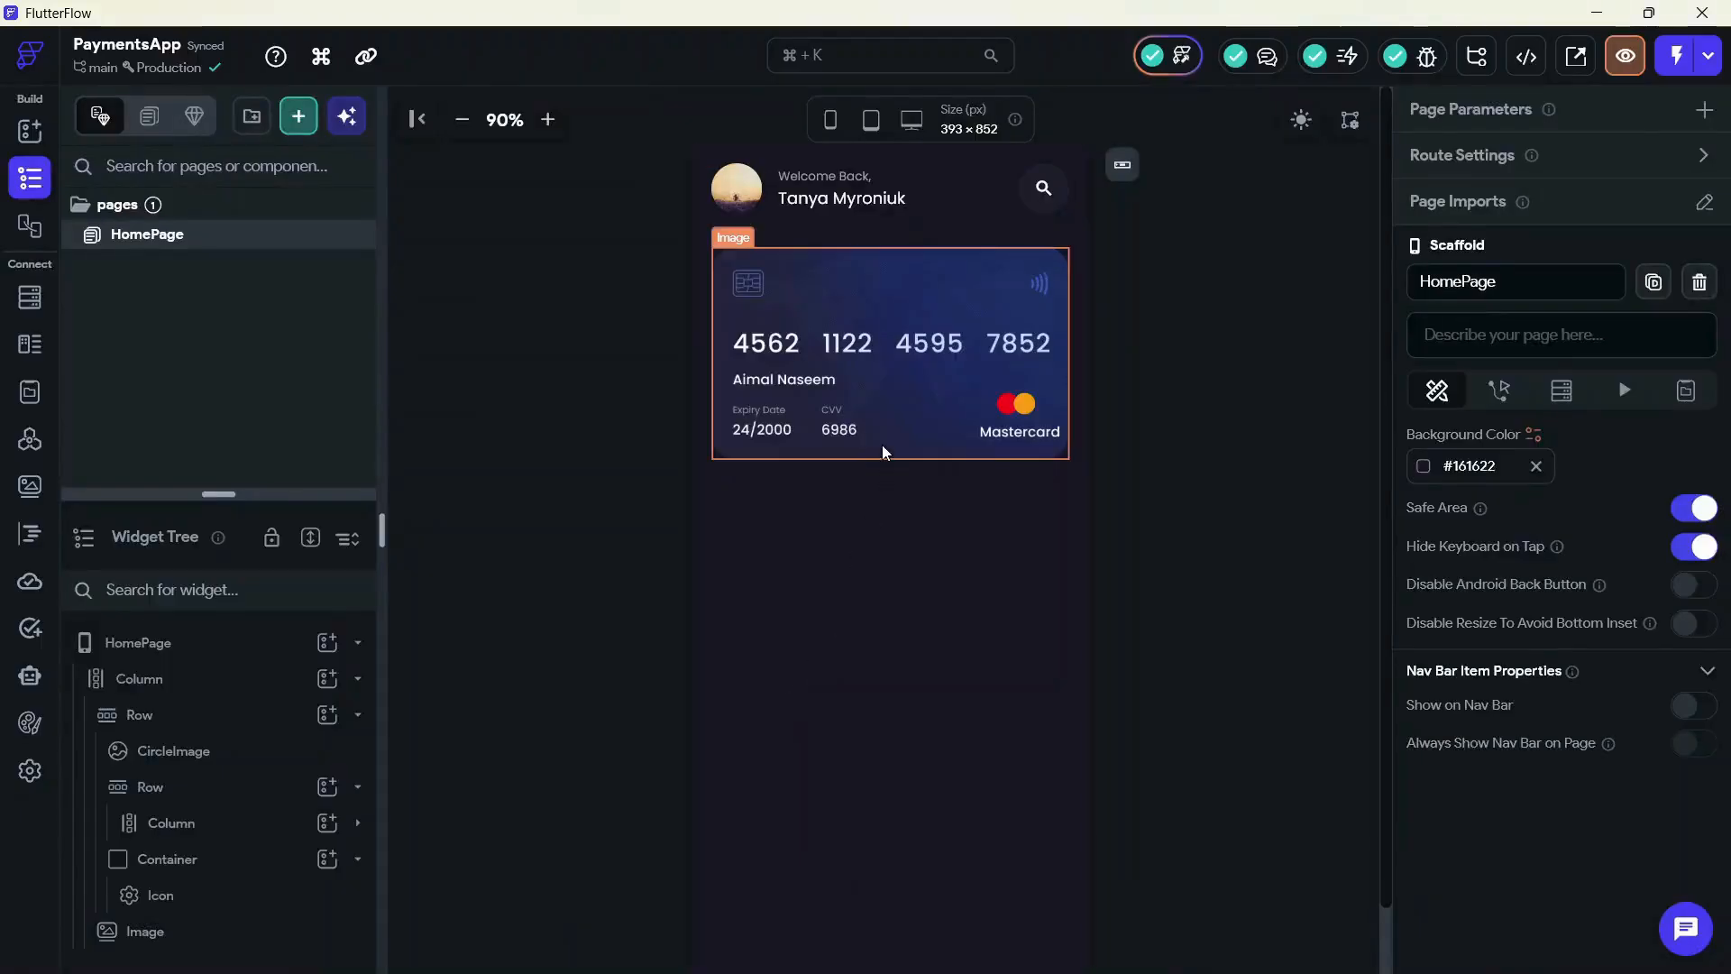
pyautogui.click(882, 451)
pyautogui.click(358, 714)
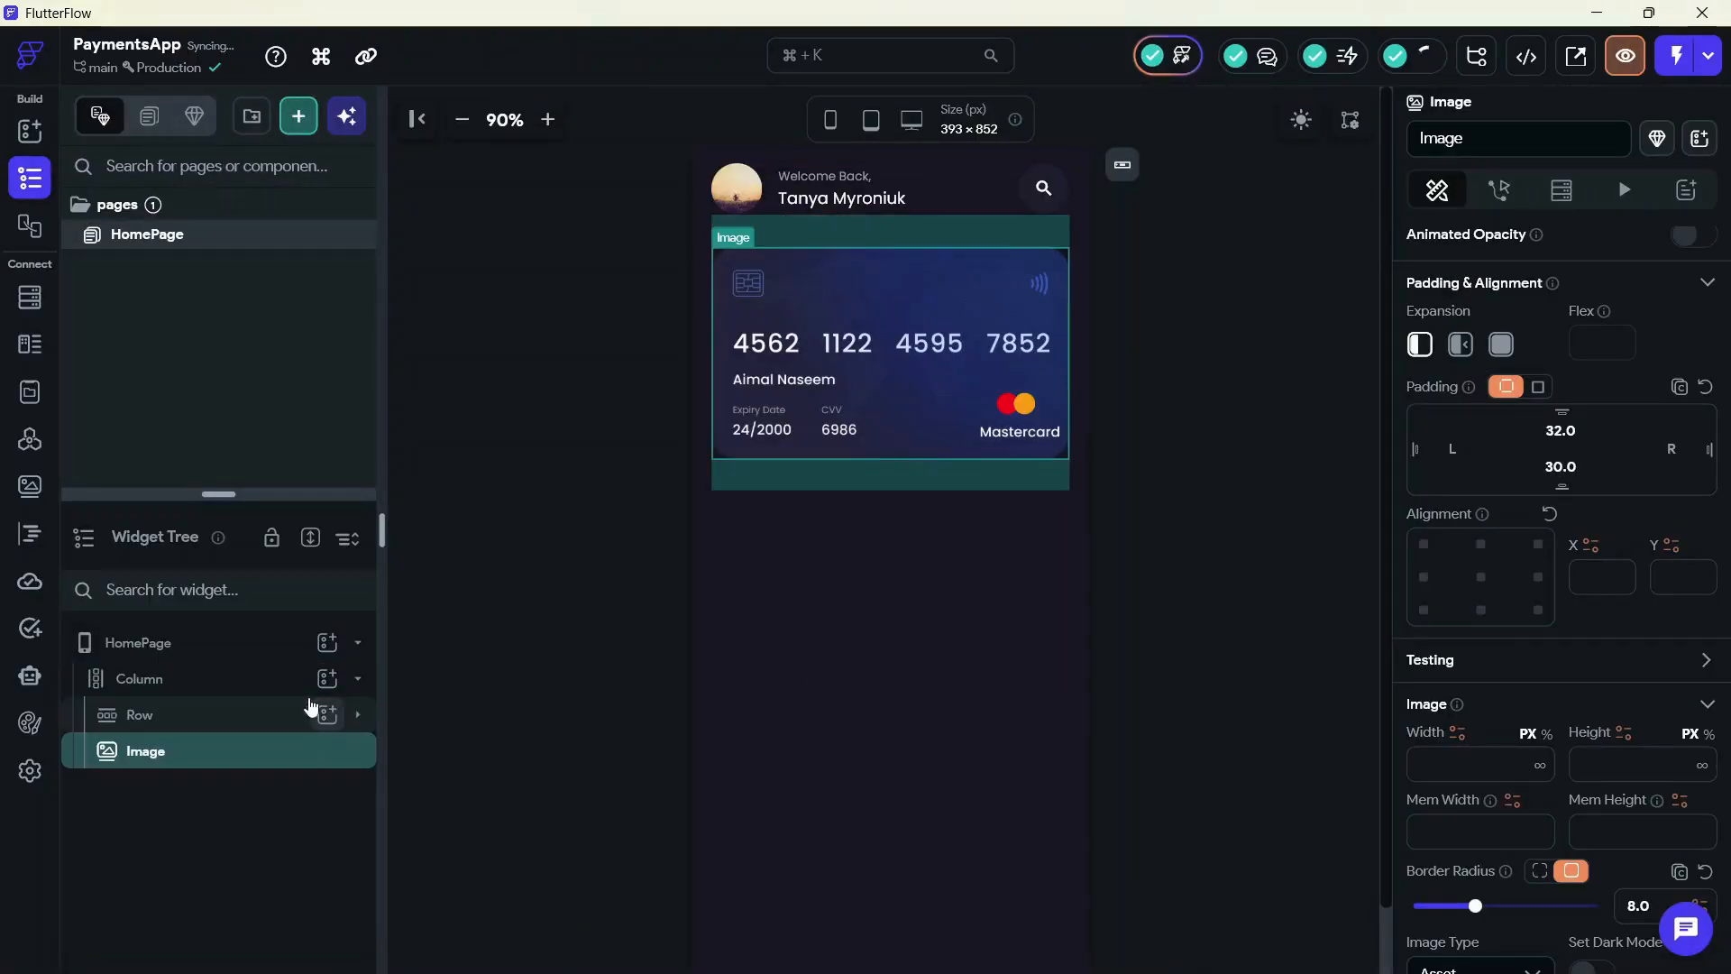
# Add a Row to the HomePage Column below the card Image
pyautogui.click(328, 678)
pyautogui.click(629, 598)
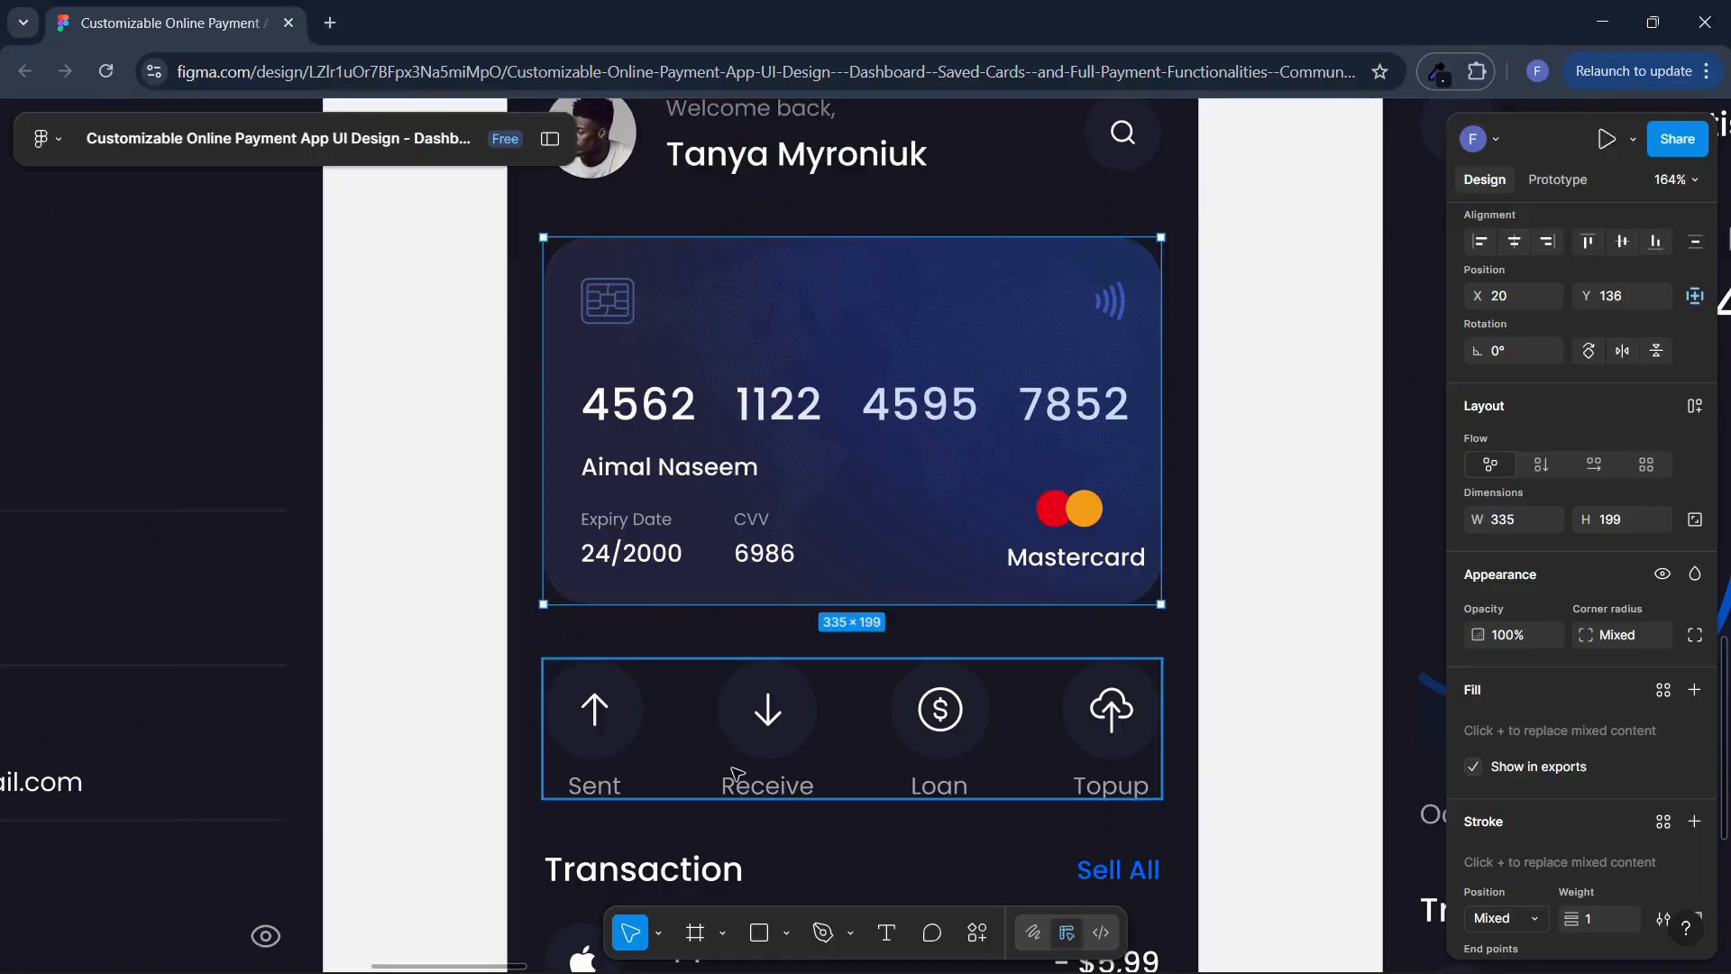
# Examine the Sent, Receive, Loan and Topup button group in the Figma design, then return to FlutterFlow
pyautogui.scroll(-3, 787, 726)
pyautogui.scroll(-4, 780, 667)
pyautogui.scroll(1, 794, 613)
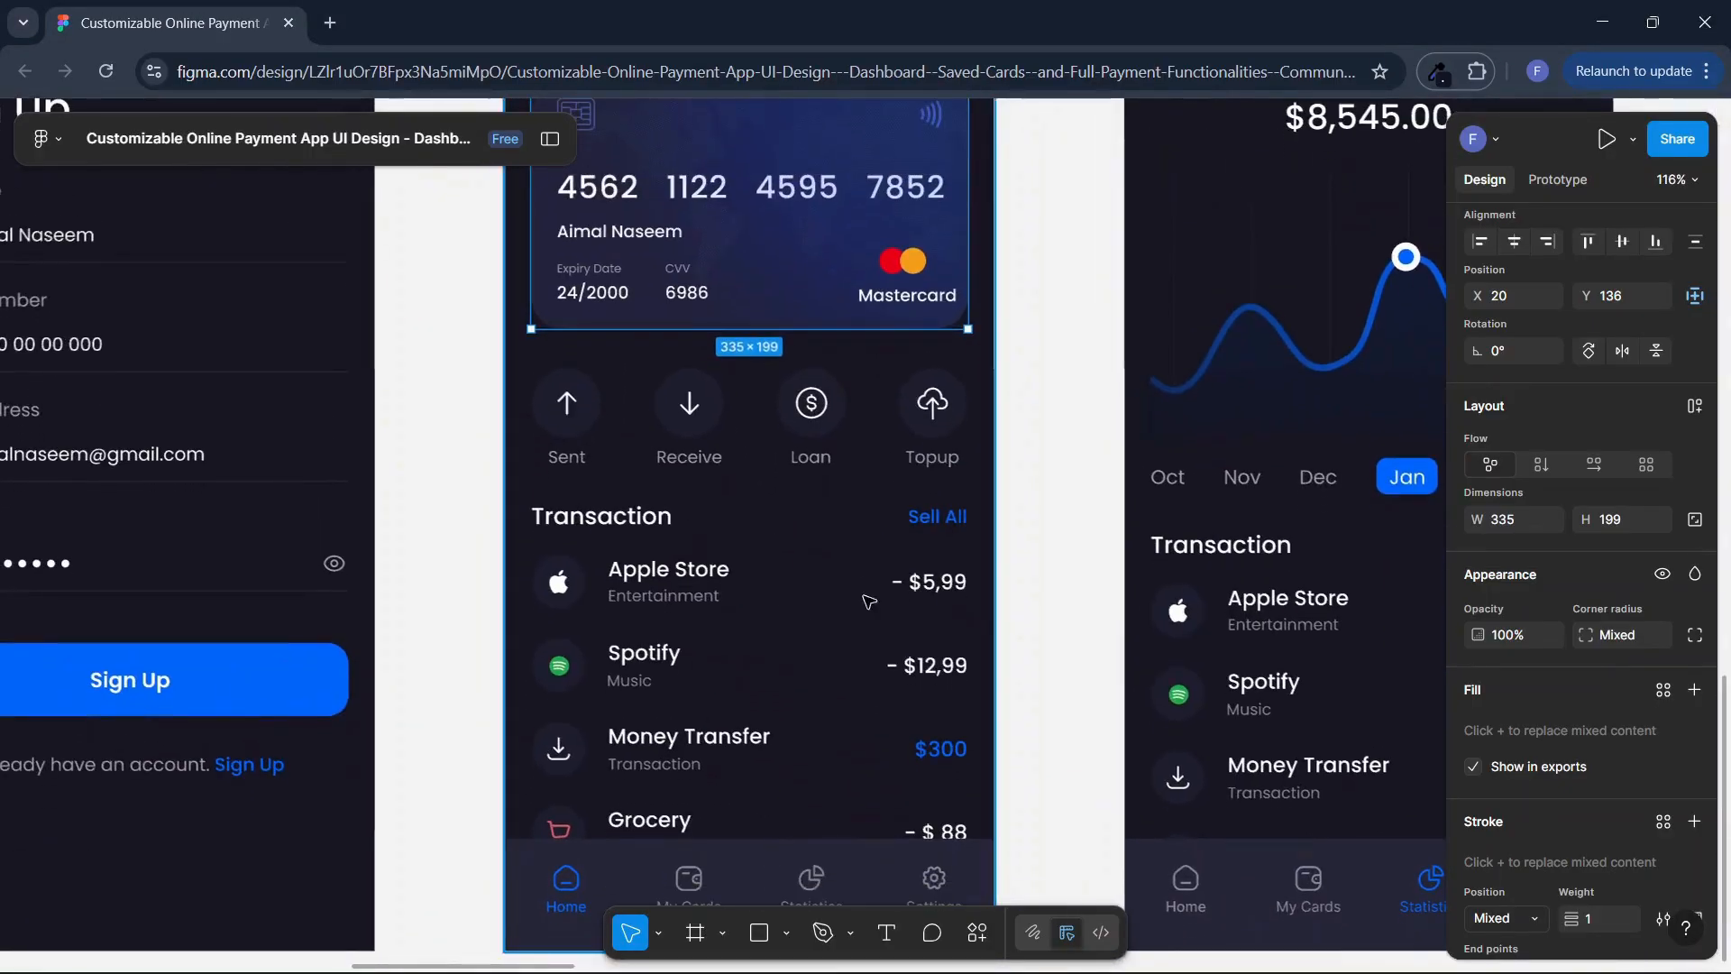
pyautogui.click(1062, 478)
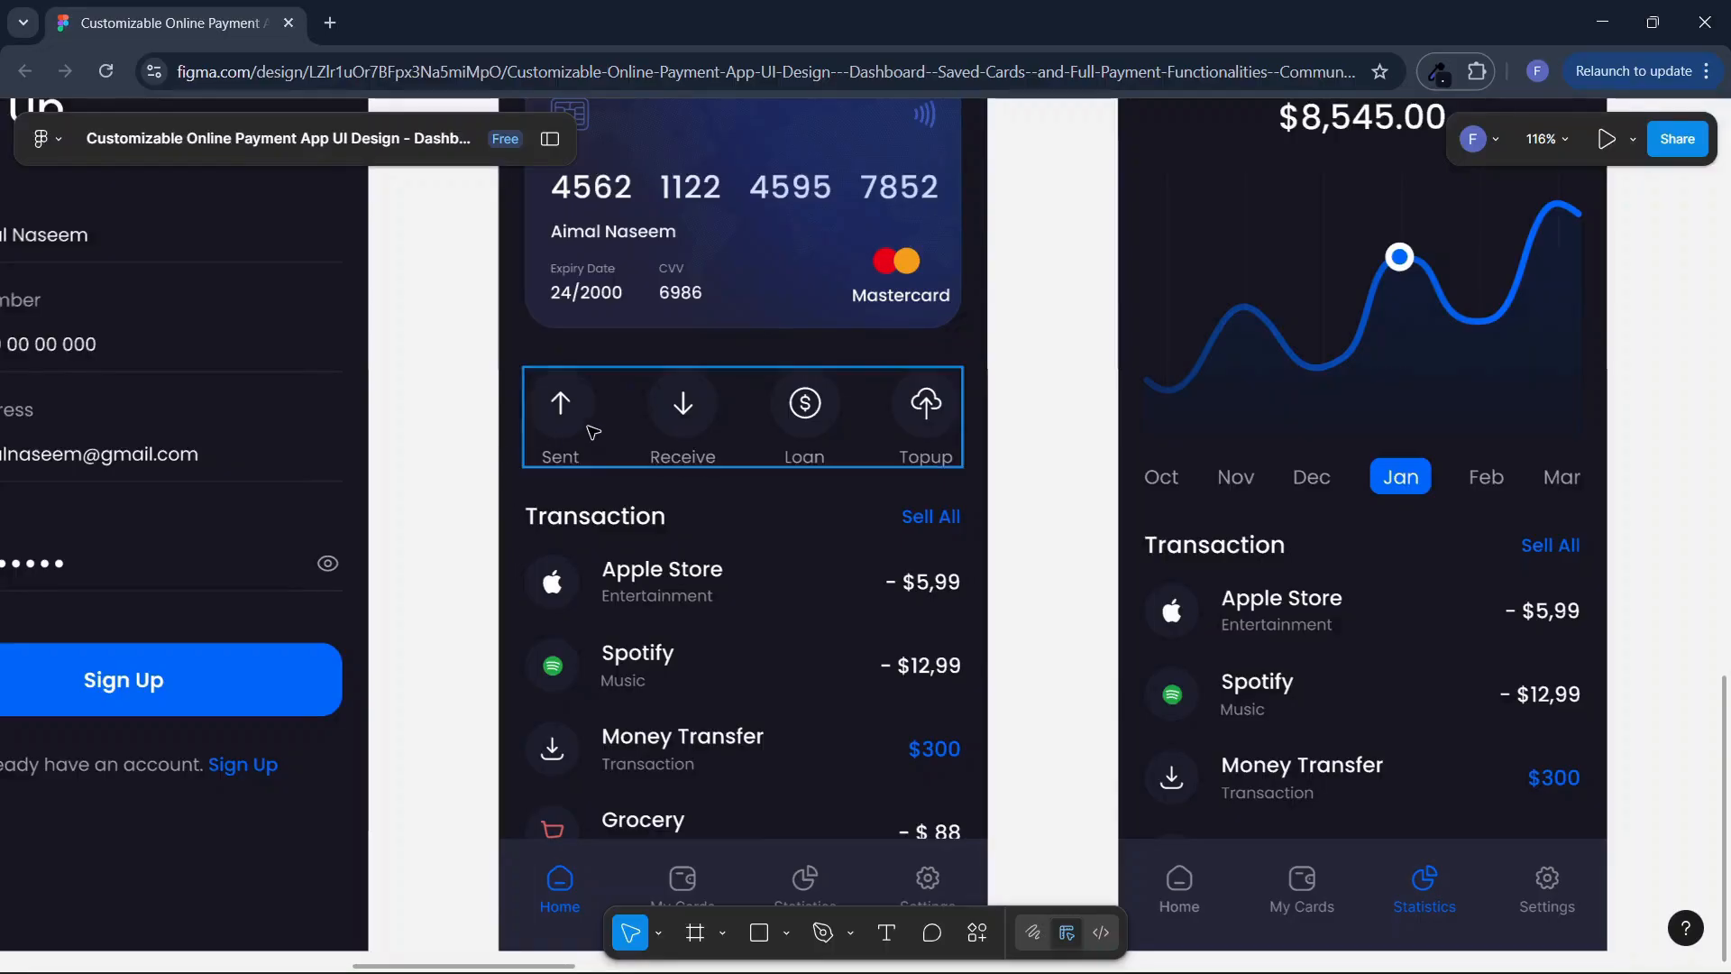
pyautogui.click(718, 412)
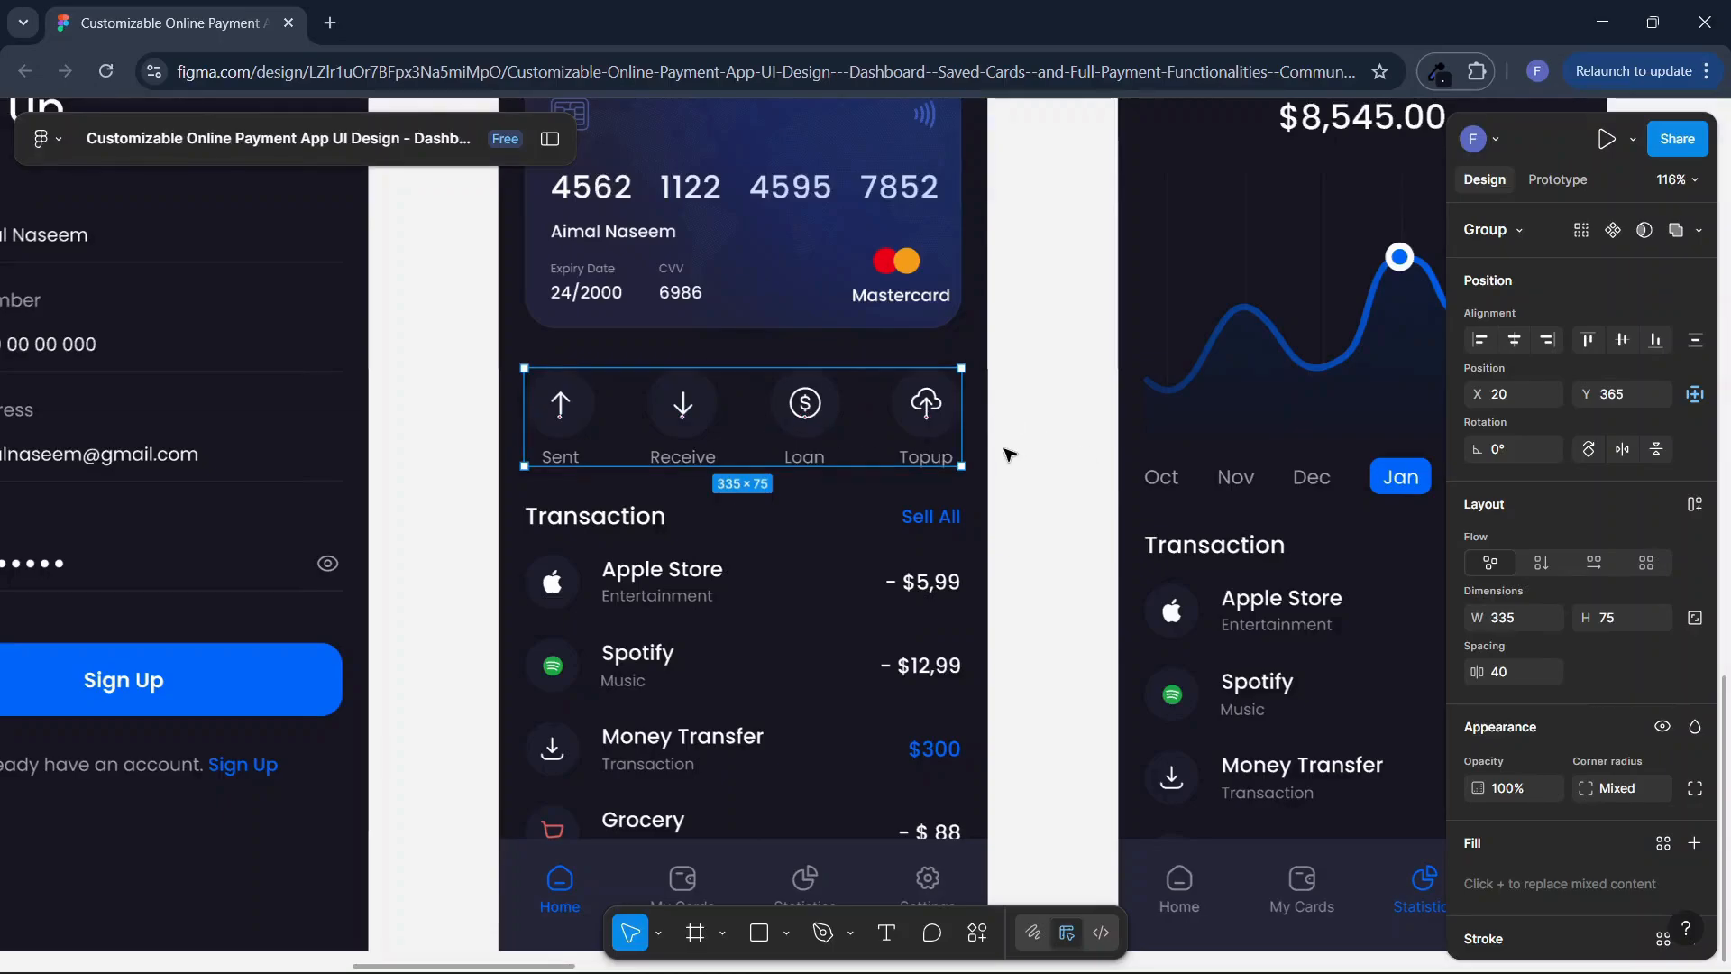
pyautogui.hotkey('alt', 'Tab')
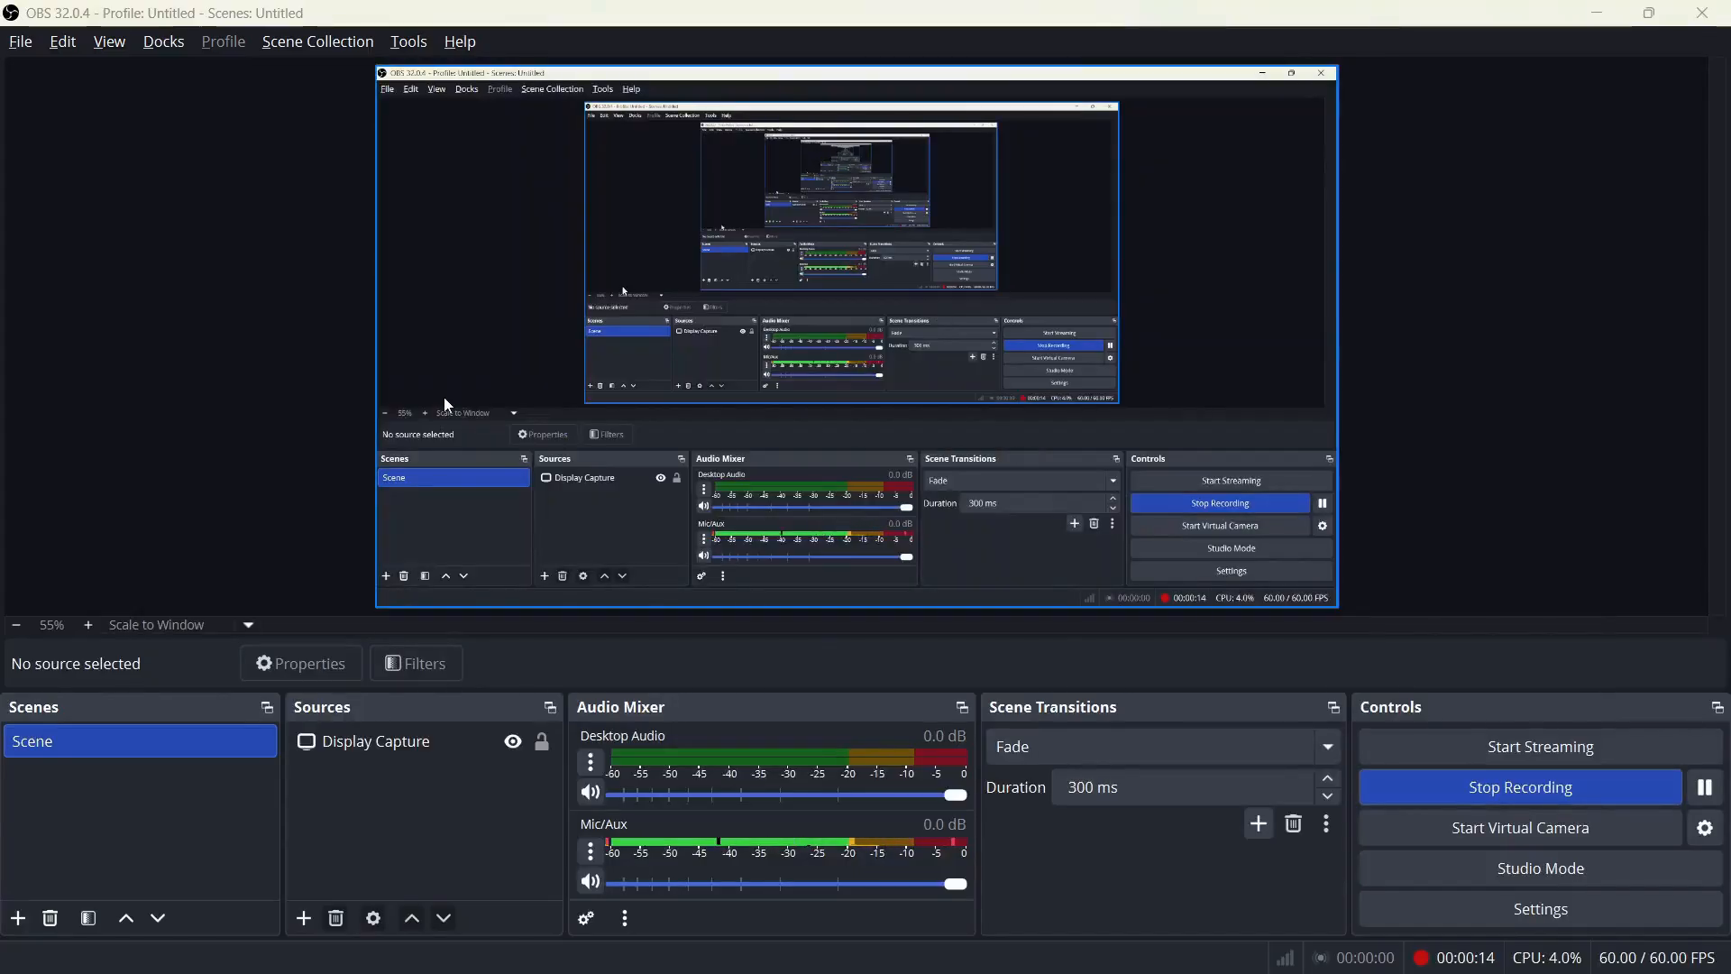
pyautogui.hotkey('alt', 'Tab')
pyautogui.press('Tab')
pyautogui.press('Tab')
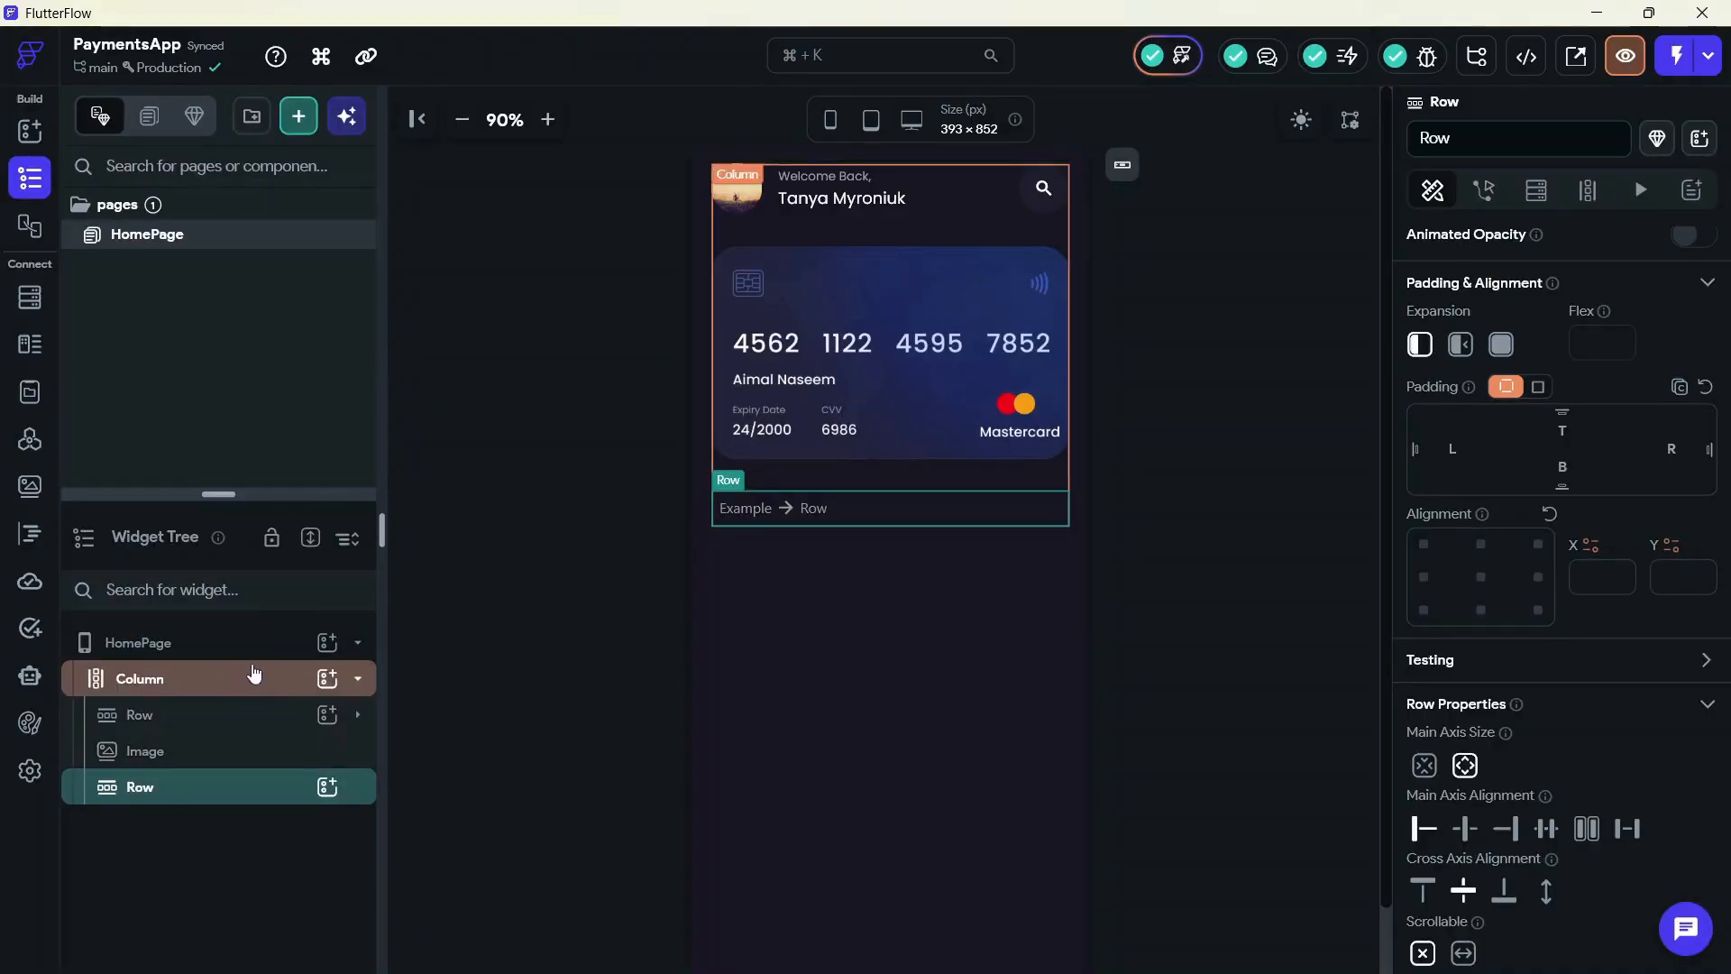
# Create a new blank component named ButtonsItems
pyautogui.click(312, 124)
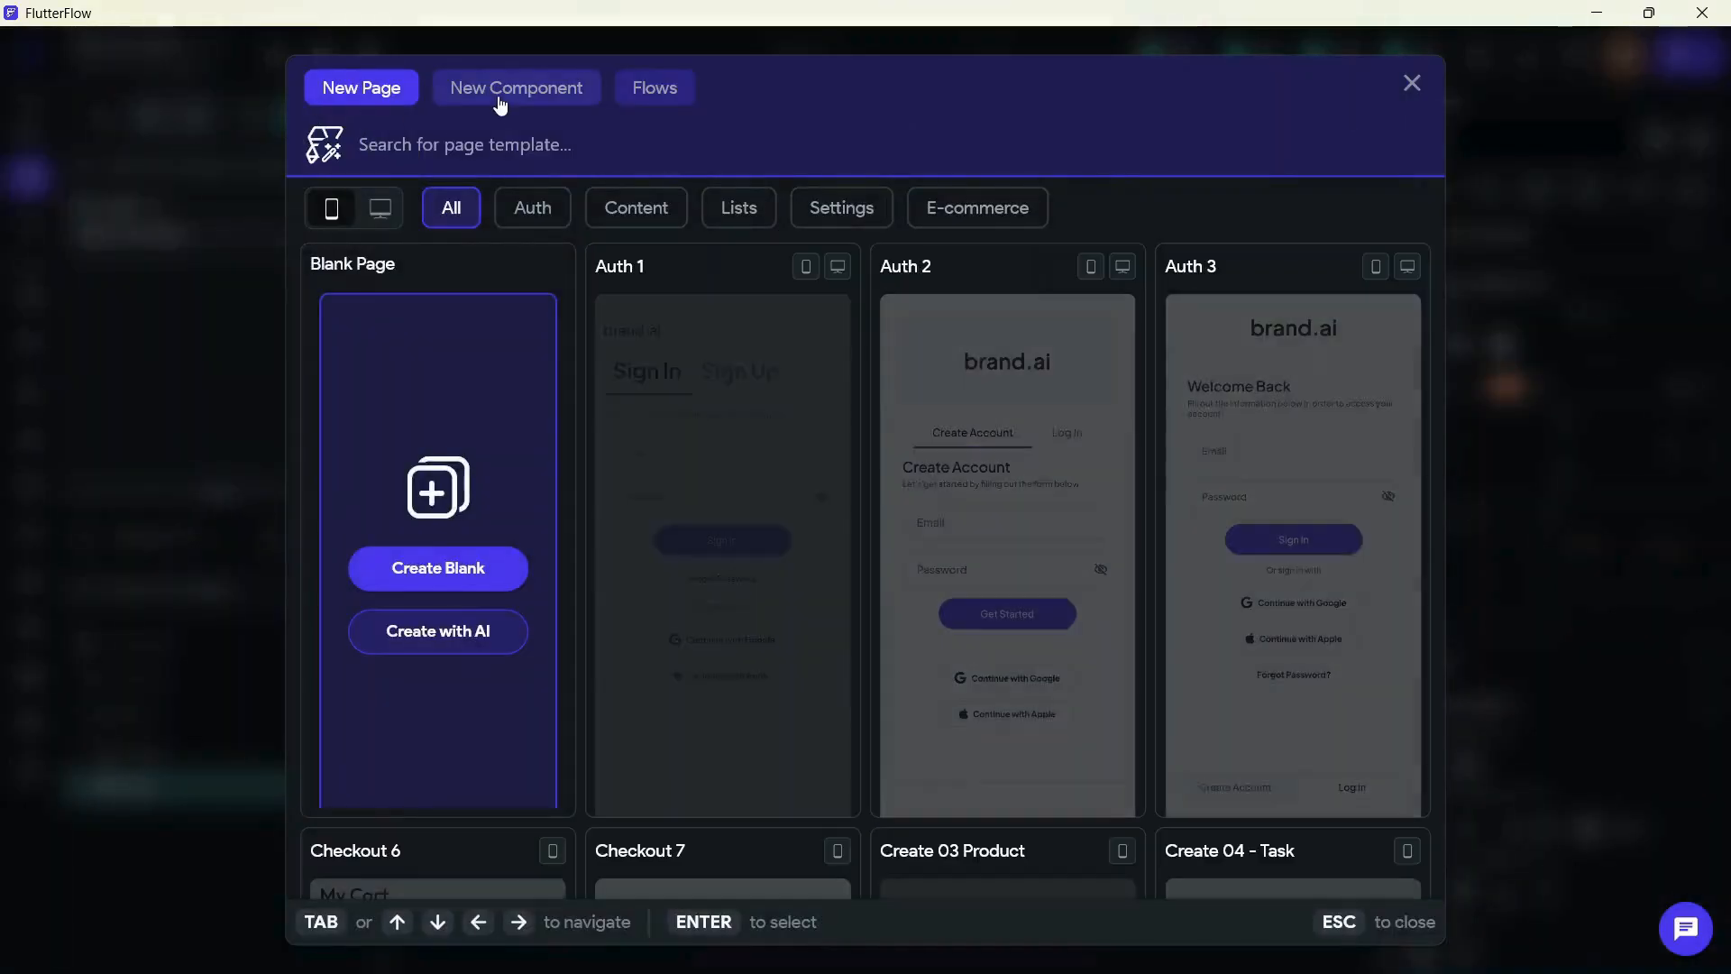
pyautogui.click(495, 87)
pyautogui.click(532, 455)
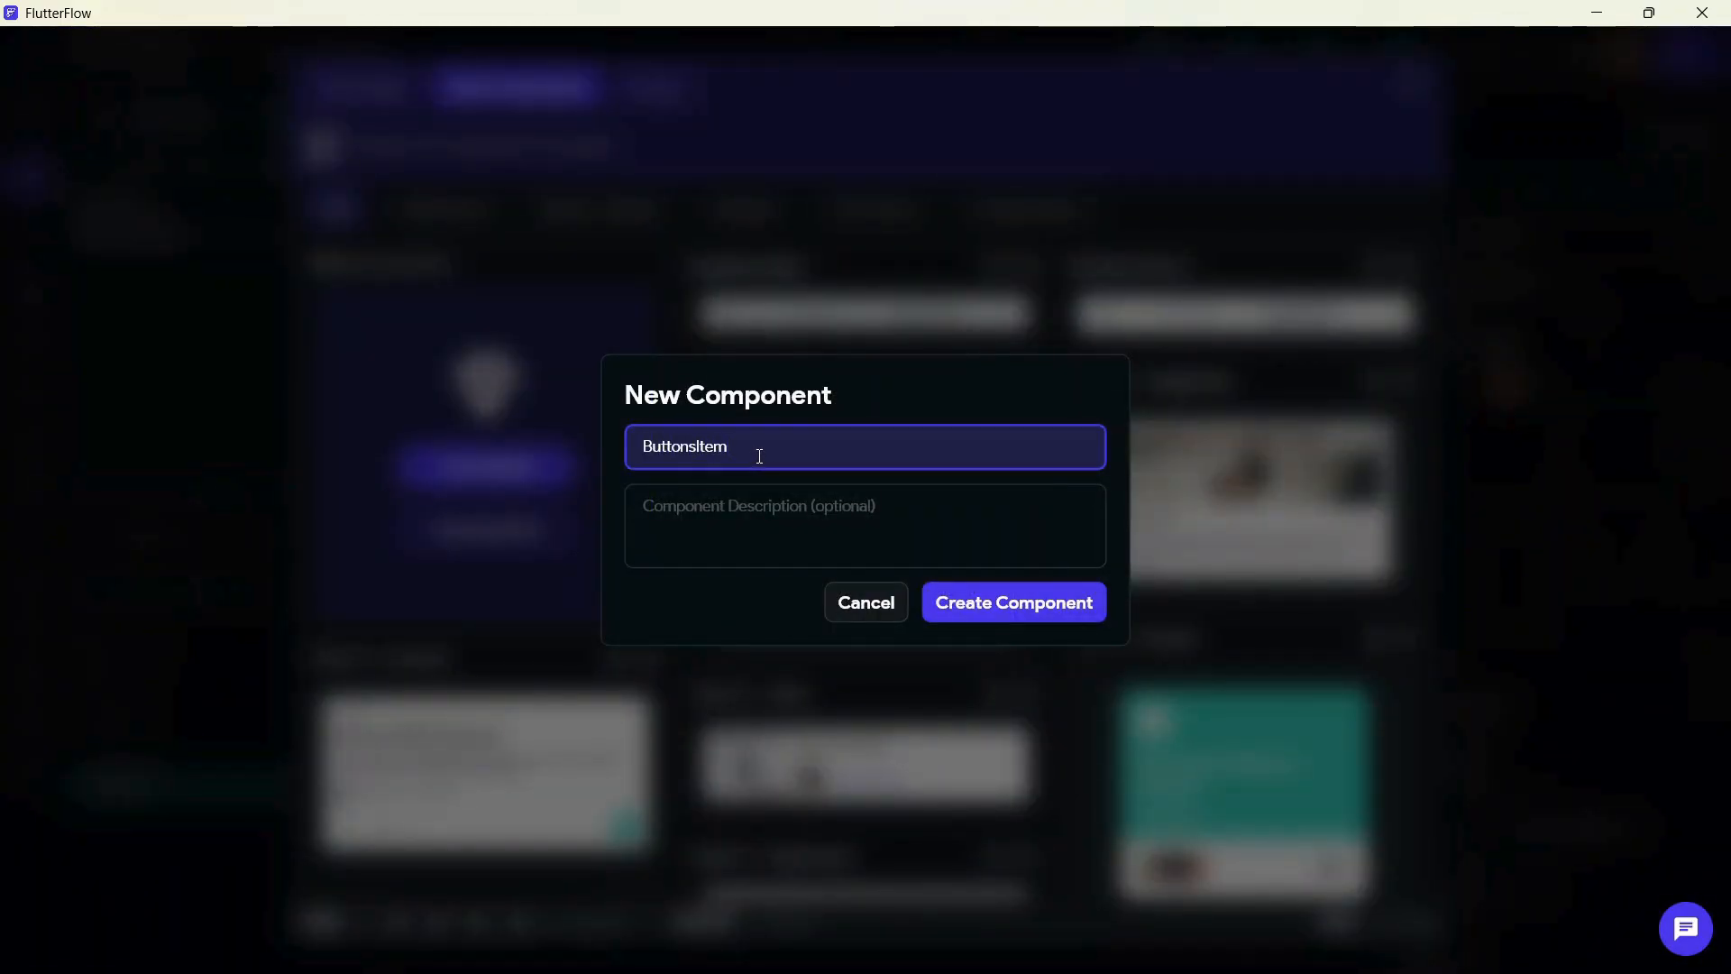
pyautogui.write('ButtonsItems')
pyautogui.click(978, 597)
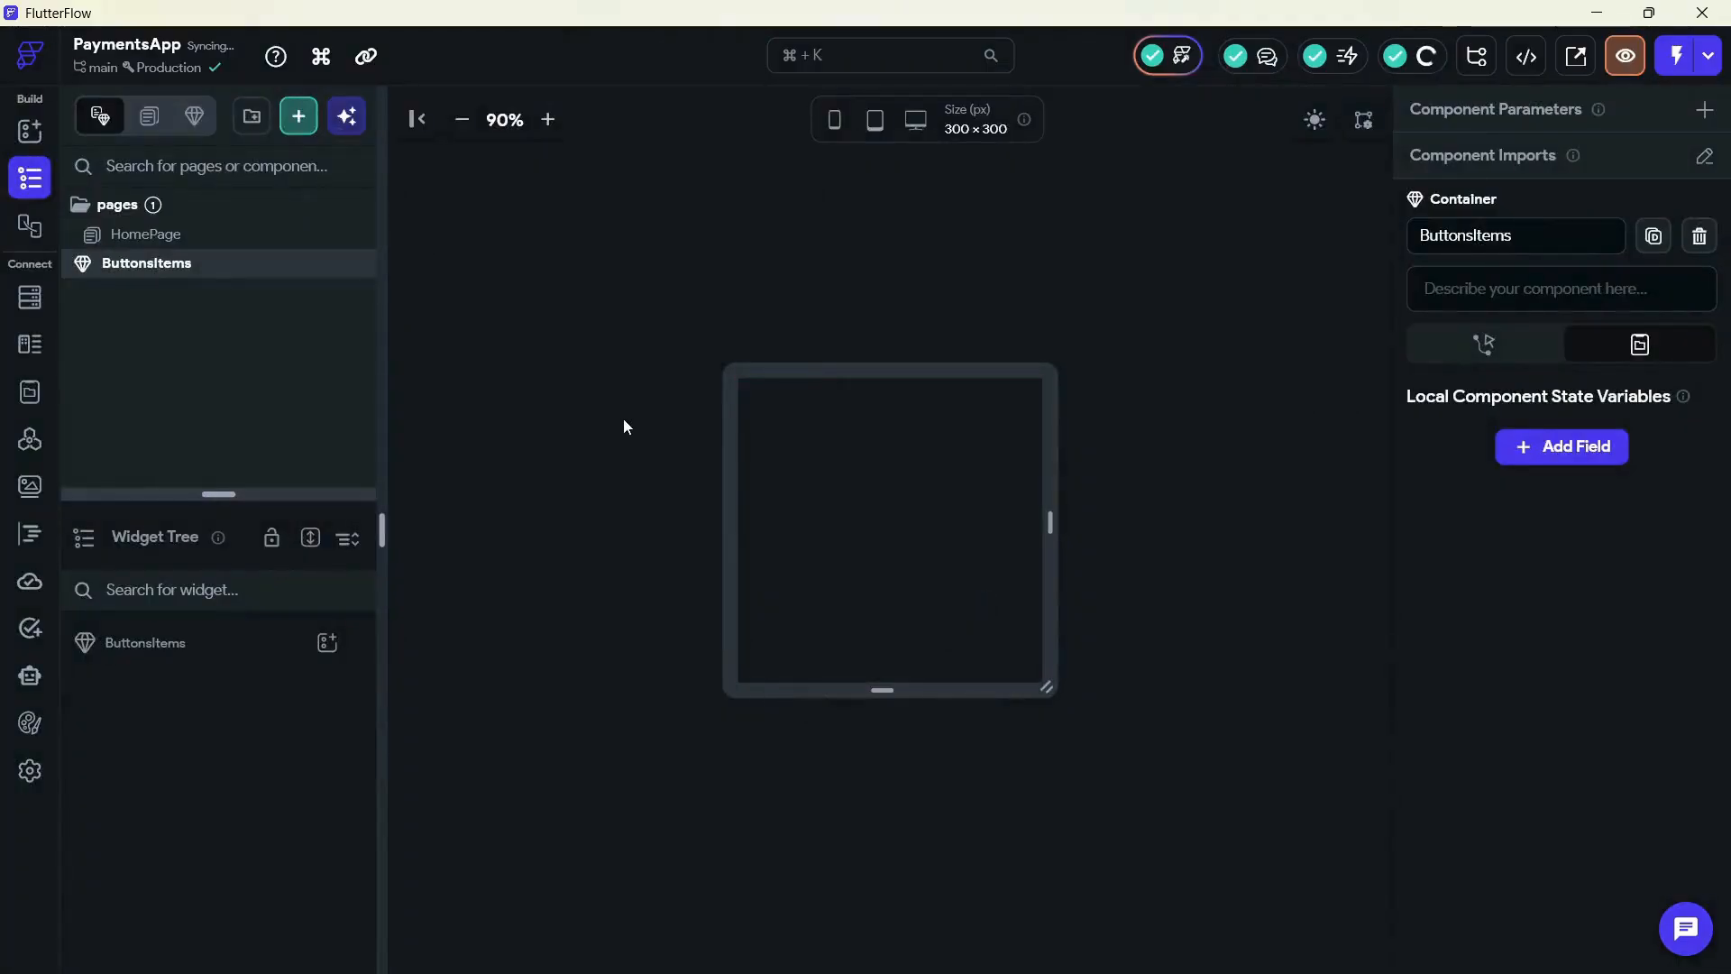
# Check the round action buttons in Figma and add a Column to the ButtonsItems component in FlutterFlow
pyautogui.hotkey('alt', 'Tab')
pyautogui.hotkey('alt', 'Tab')
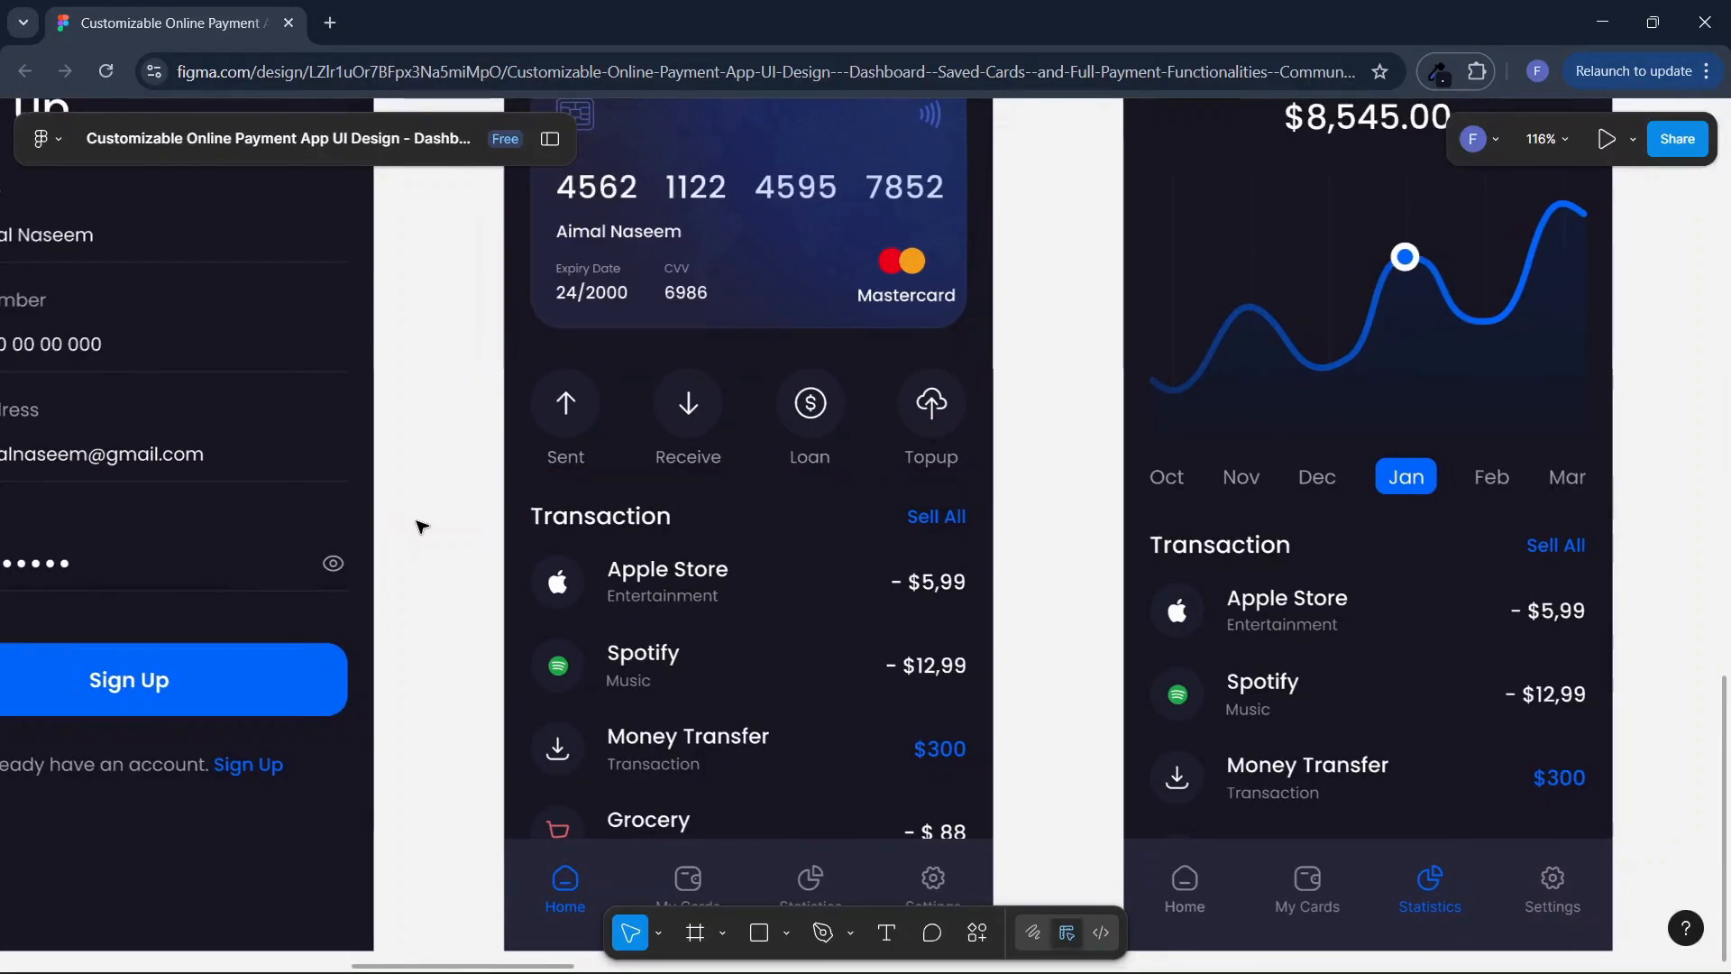
pyautogui.hotkey('alt', 'Tab')
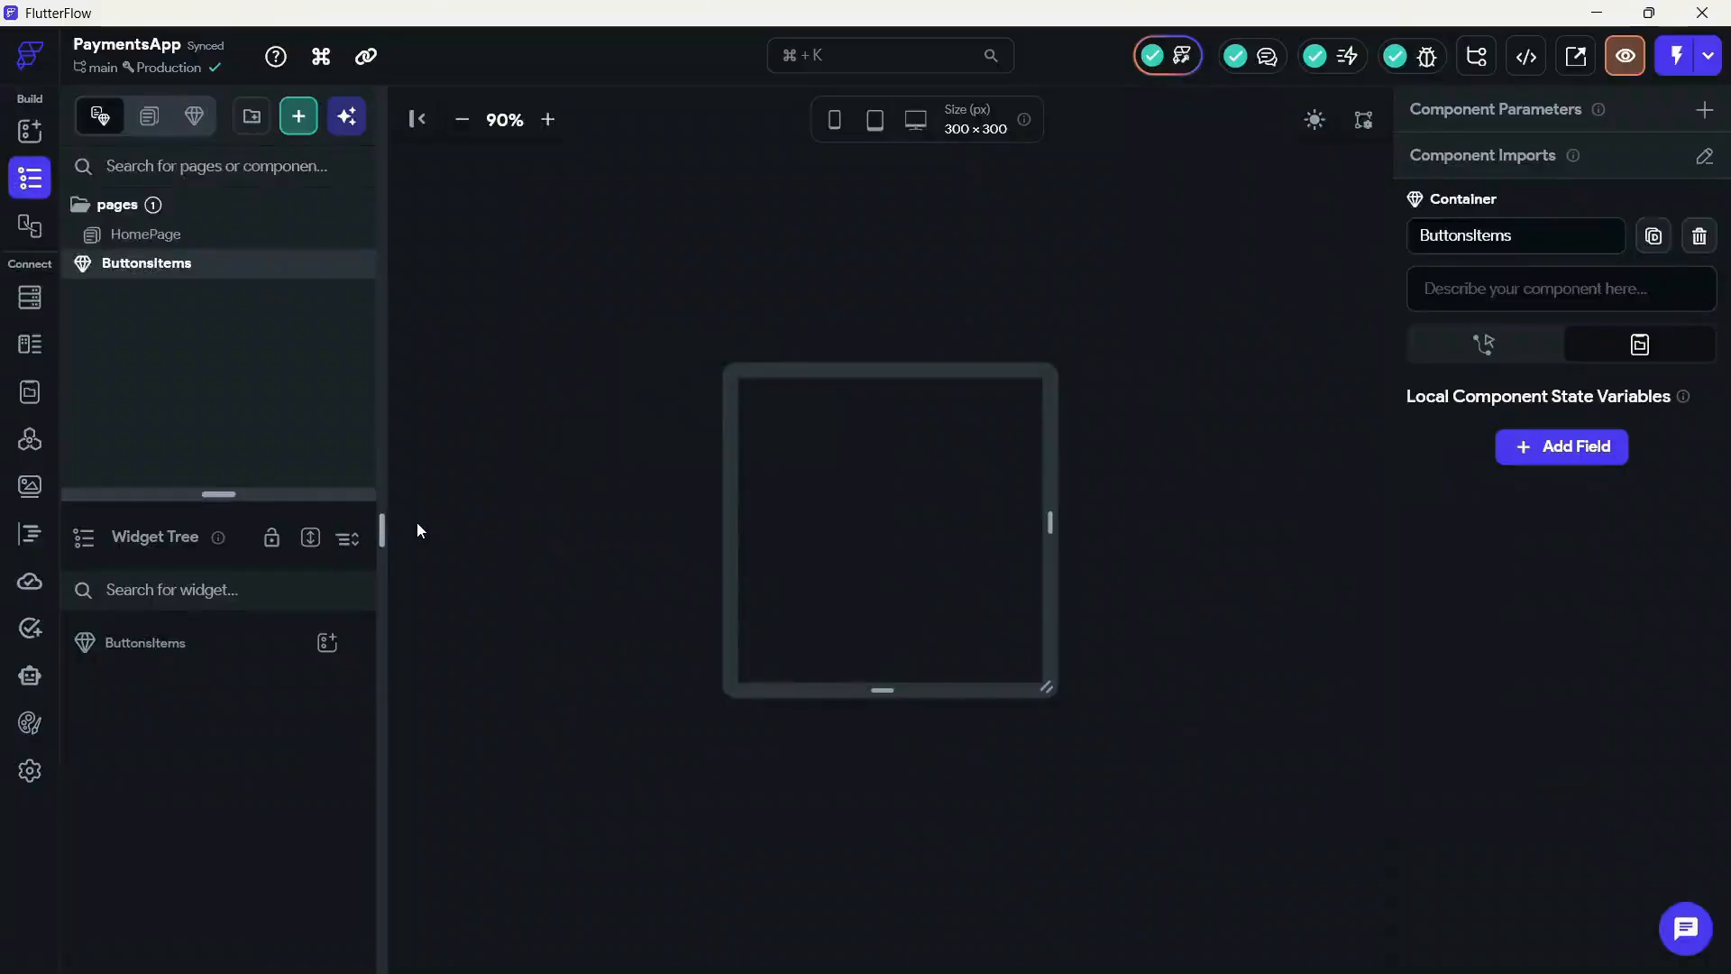
pyautogui.click(339, 657)
pyautogui.click(471, 437)
pyautogui.click(308, 677)
pyautogui.click(327, 642)
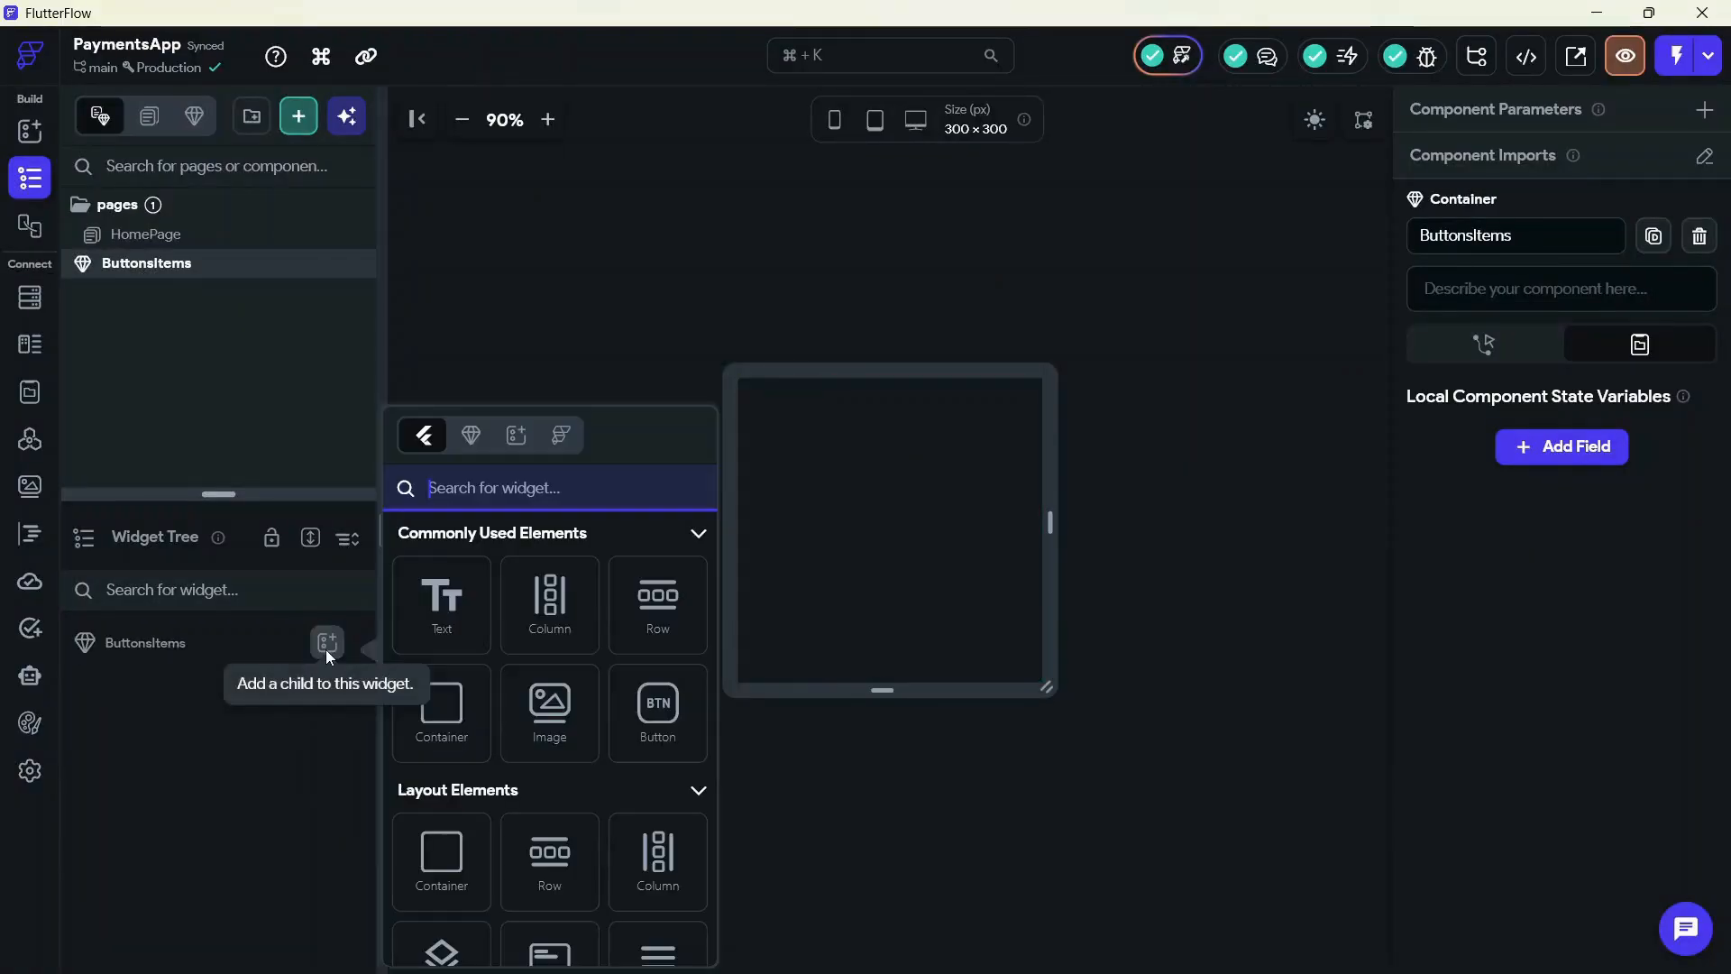
pyautogui.hotkey('alt', 'Tab')
pyautogui.hotkey('alt', 'Tab')
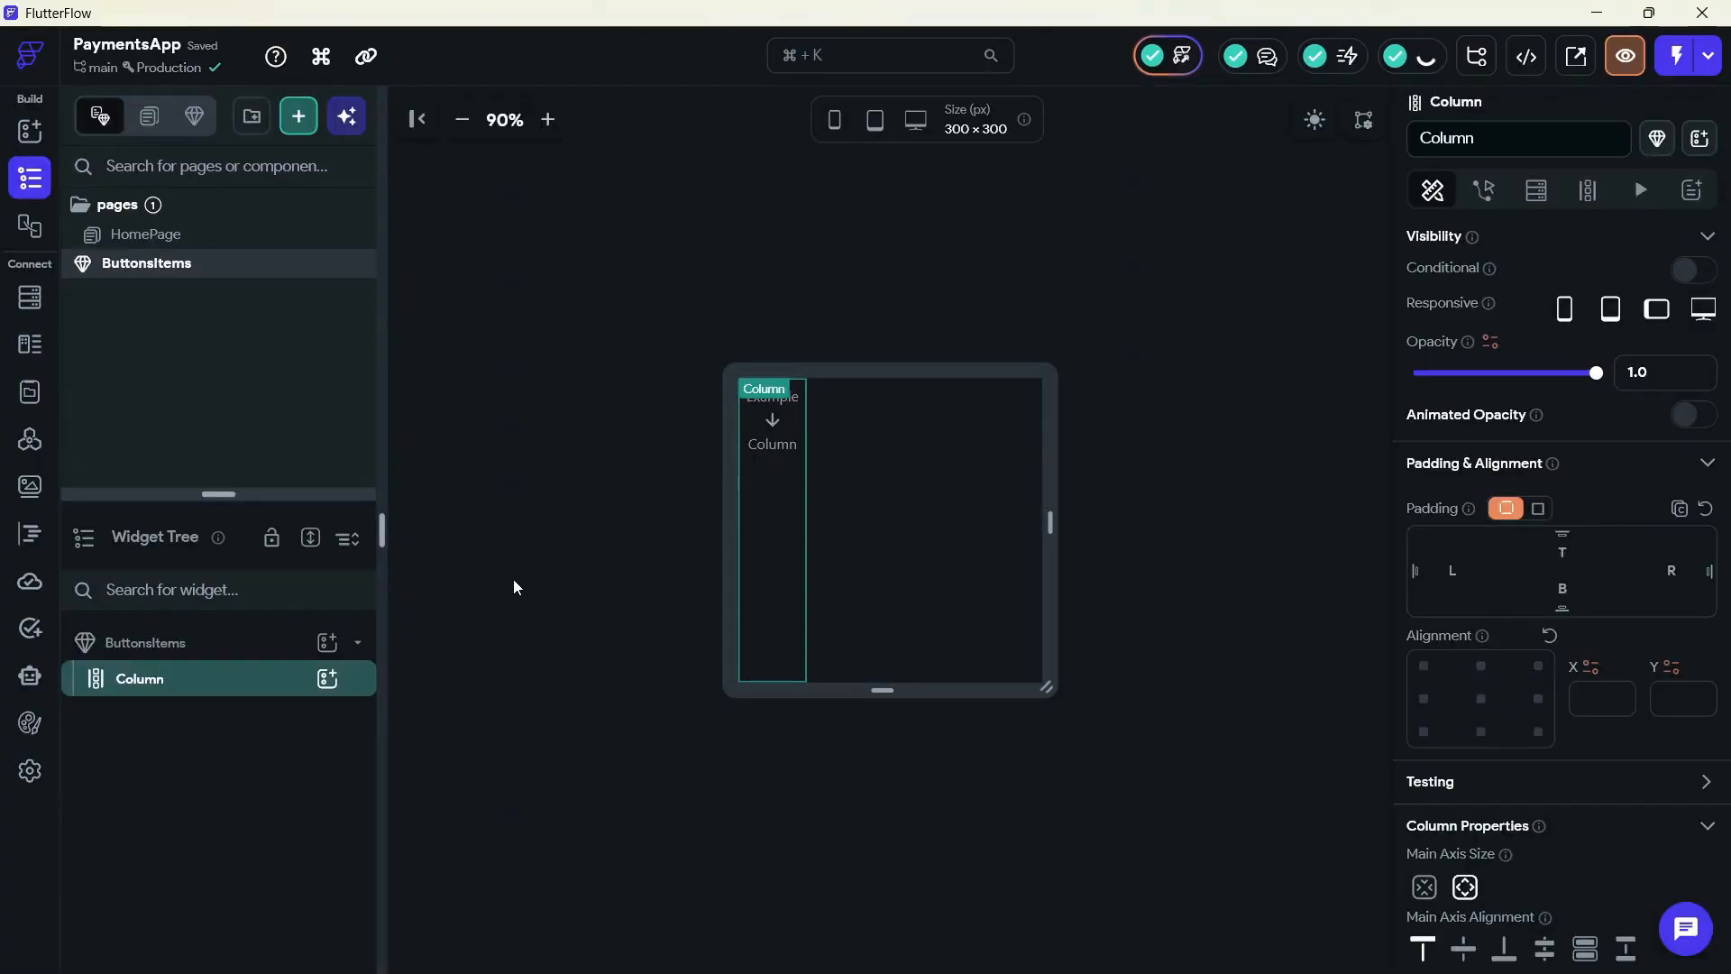
# Add a Container inside the component's Column and check the Sent button's circle in Figma
pyautogui.click(327, 679)
pyautogui.click(469, 698)
pyautogui.hotkey('alt', 'Tab')
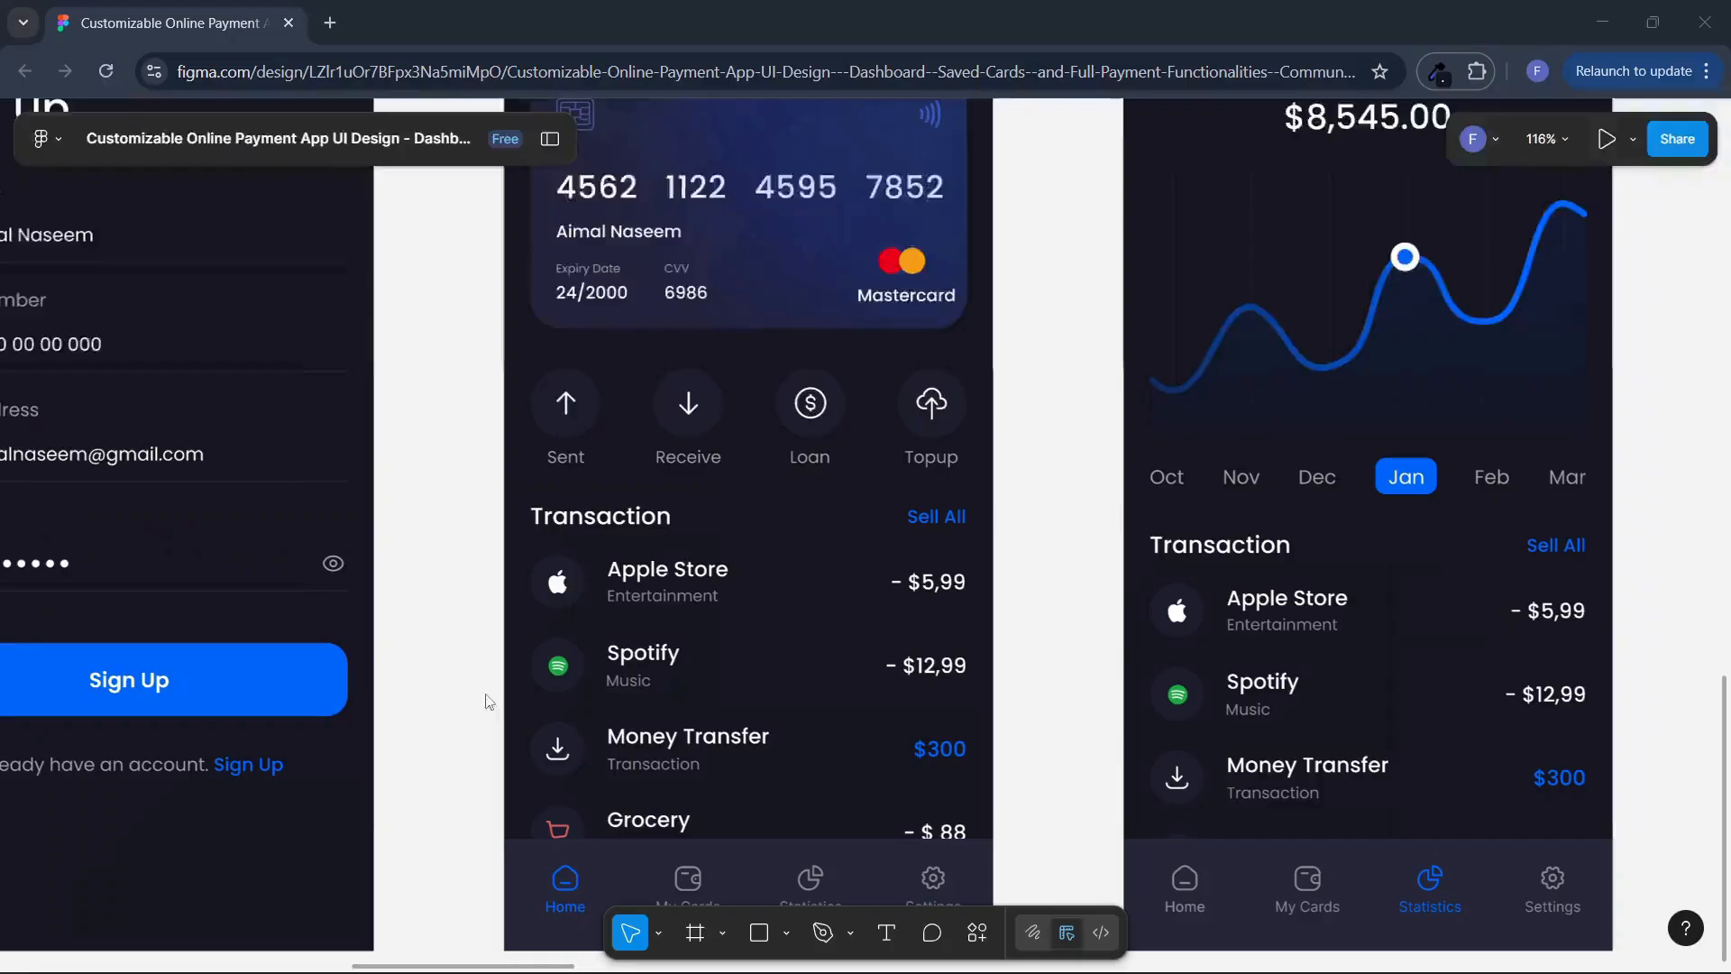
pyautogui.click(568, 424)
pyautogui.hotkey('alt', 'Tab')
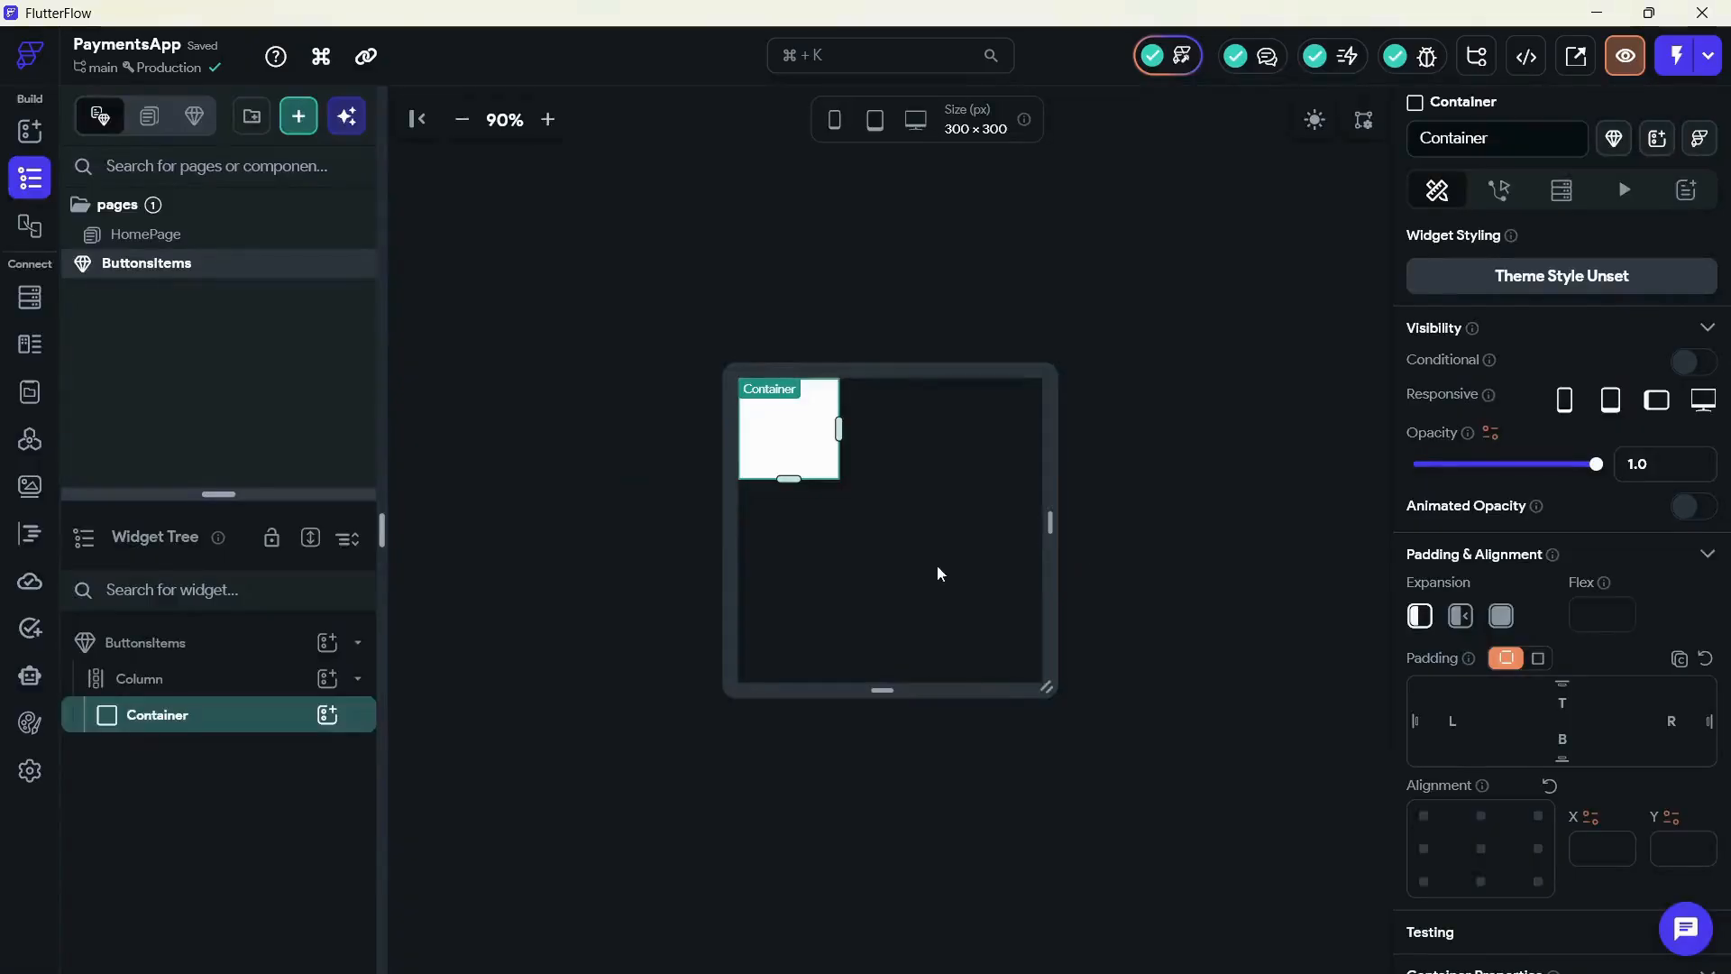
# Set the new Container's border radius to 54
pyautogui.scroll(-6, 1492, 660)
pyautogui.click(1572, 660)
pyautogui.click(1658, 694)
pyautogui.write('54')
# Look up the Sent circle's fill in Figma and set the Container's fill color to 1E1E2D
pyautogui.hotkey('alt', 'Tab')
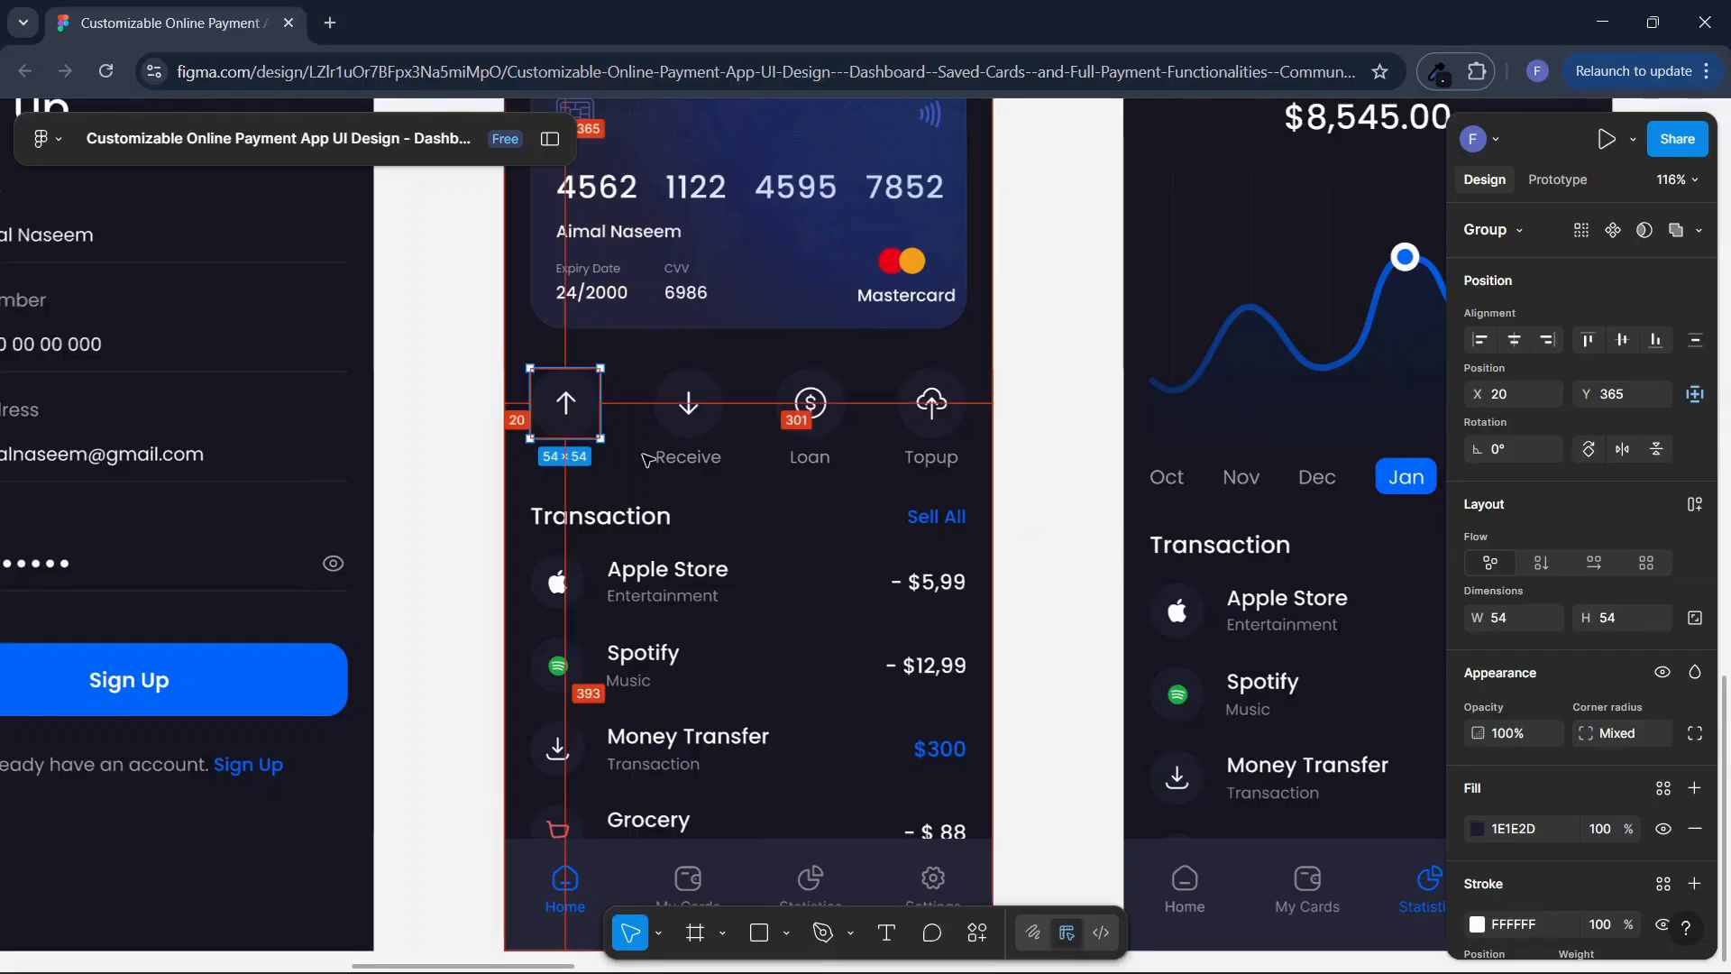
pyautogui.hotkey('alt', 'Tab')
pyautogui.click(1478, 618)
pyautogui.write('1e')
pyautogui.click(1143, 485)
pyautogui.write('1')
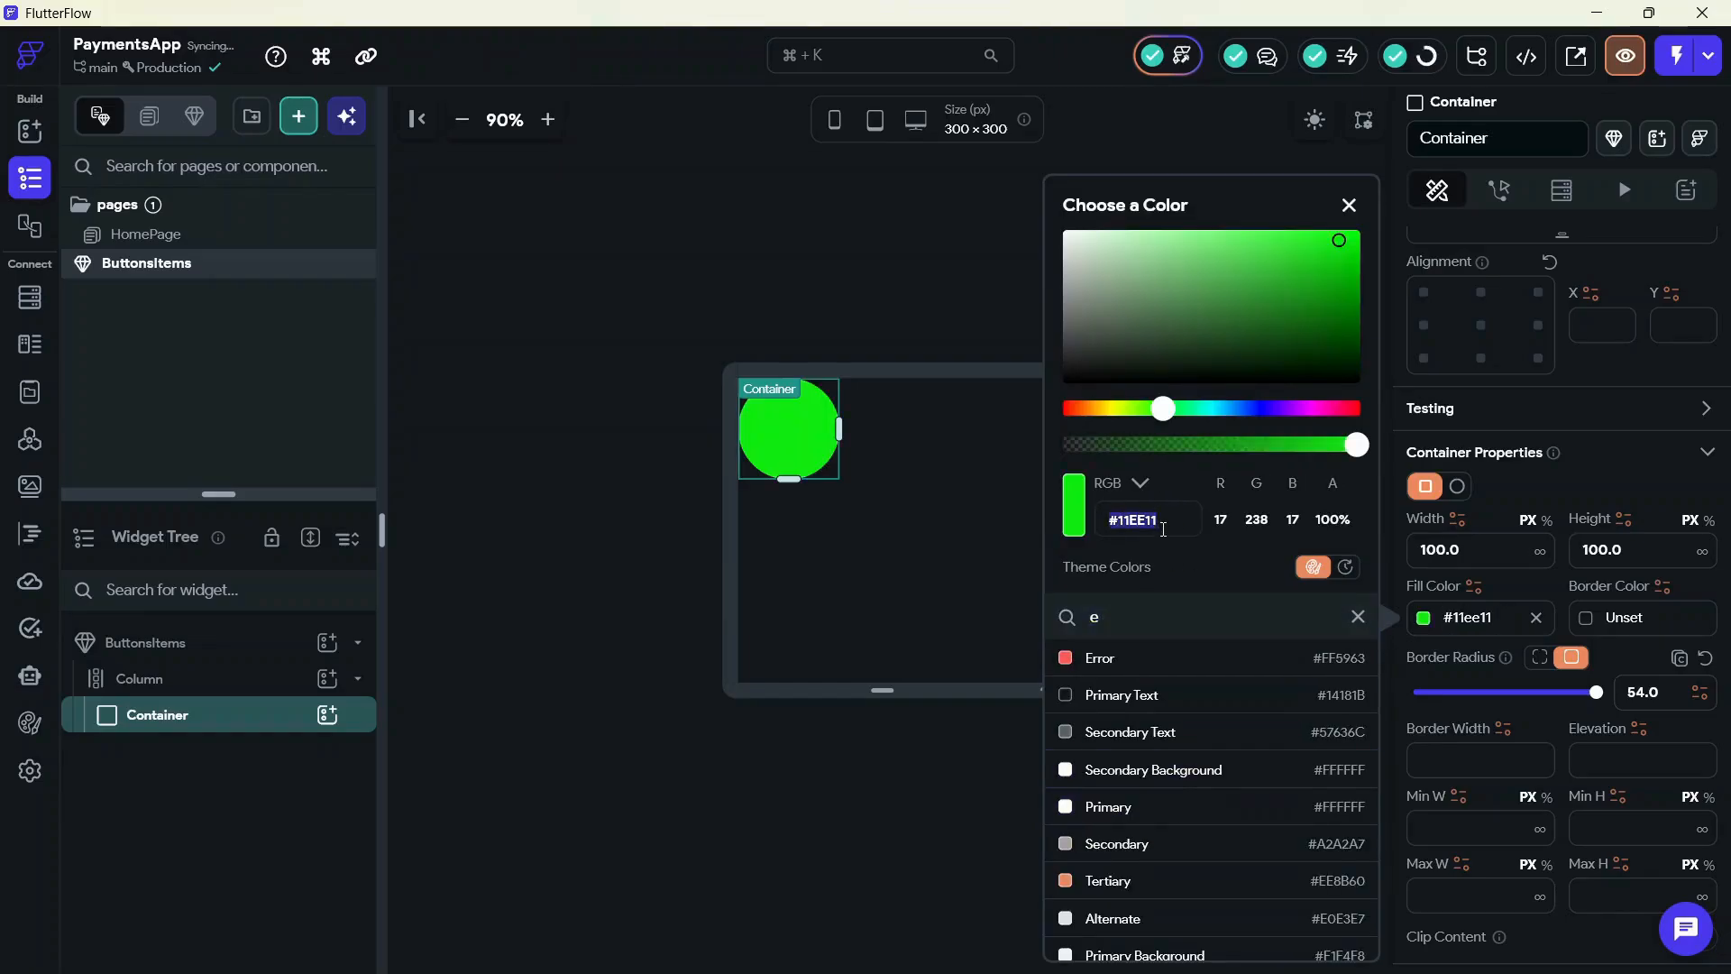
pyautogui.write('e1e2d')
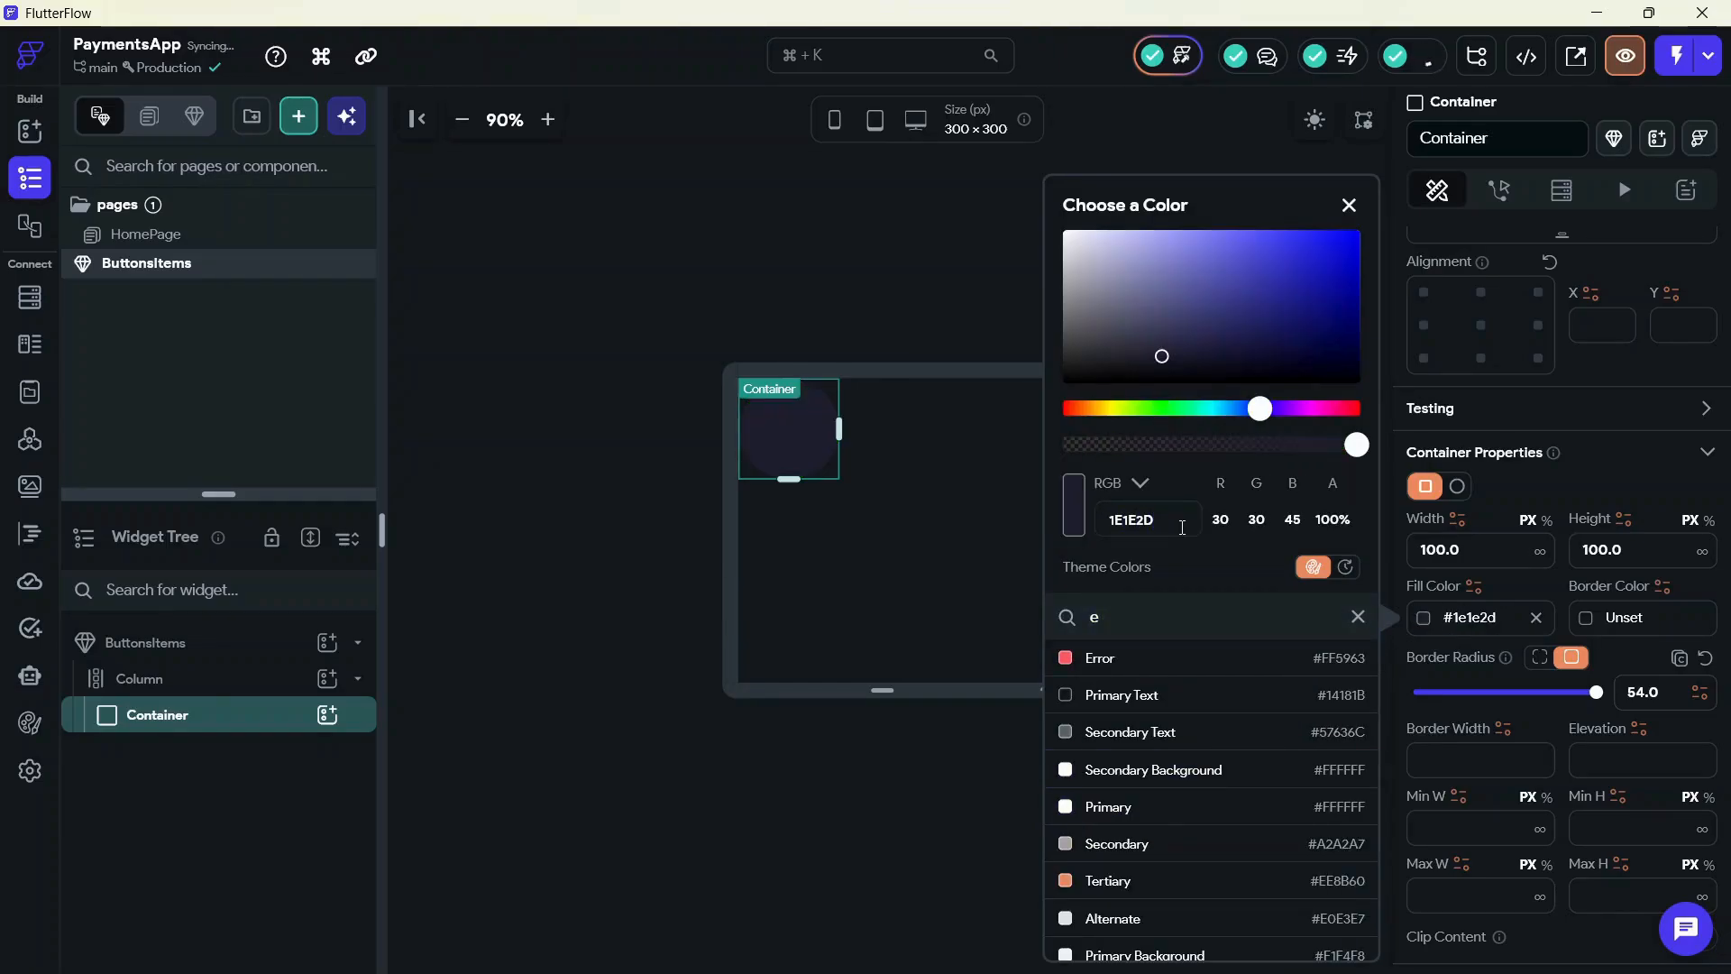
pyautogui.click(658, 603)
pyautogui.click(649, 591)
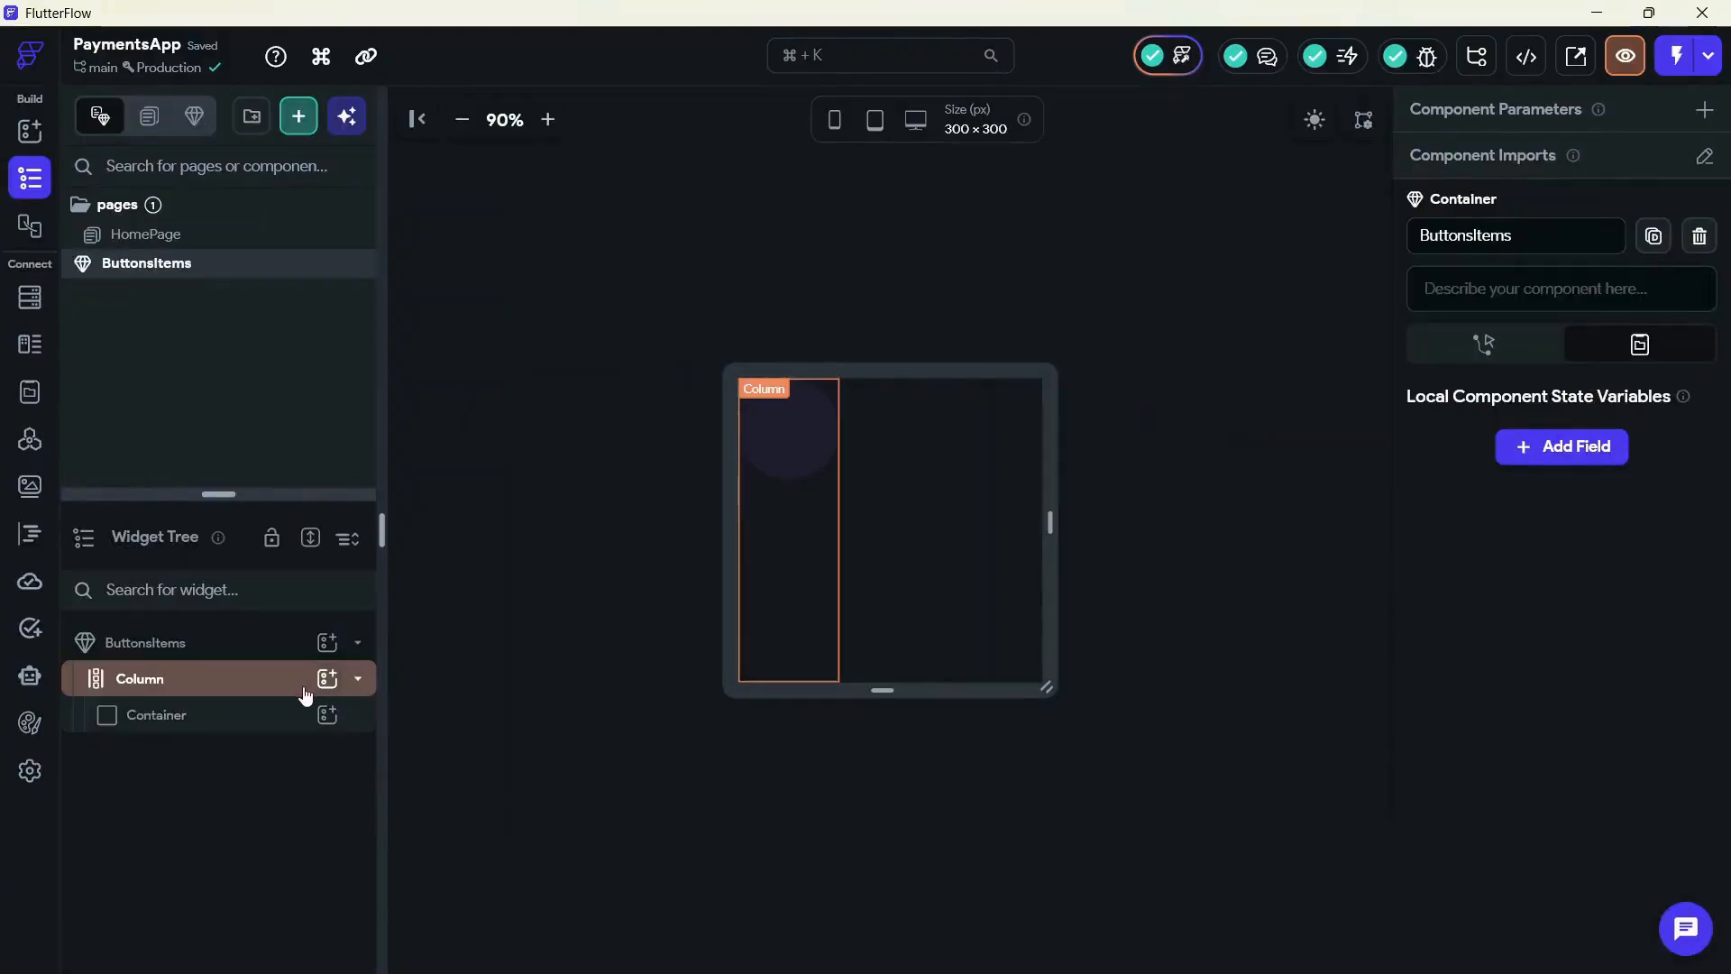
# Add an Icon inside the Container and choose the Arrow Upward Sharp icon for it
pyautogui.click(327, 714)
pyautogui.write('icon')
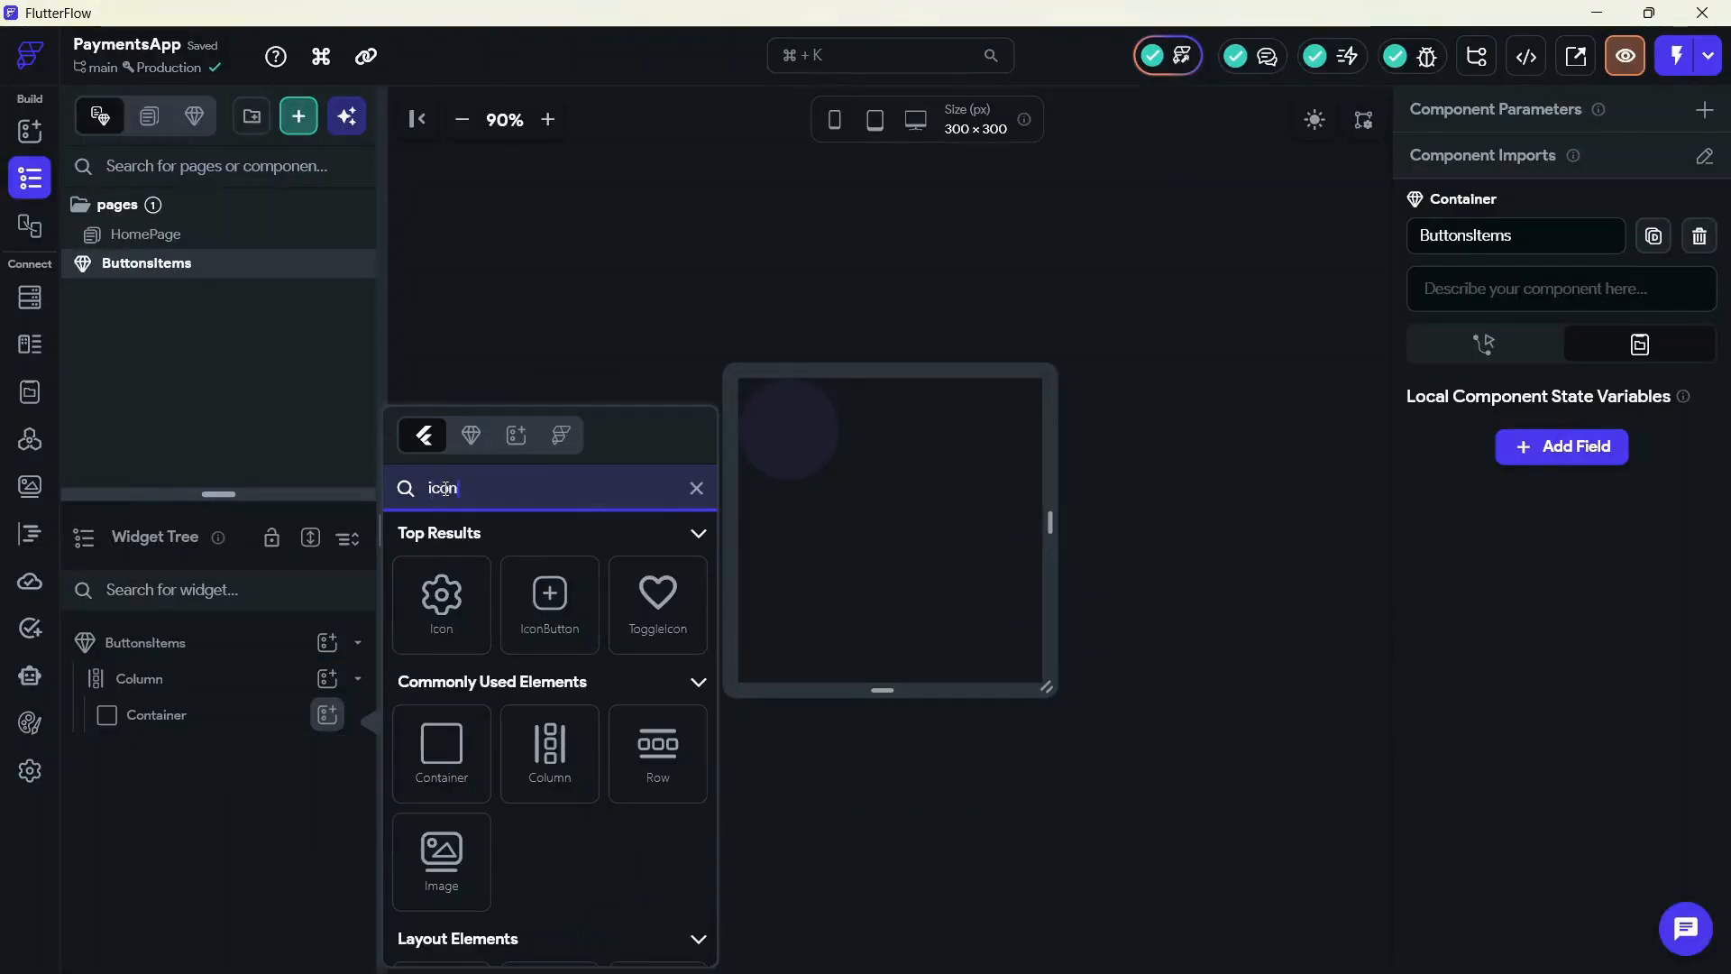
pyautogui.click(441, 598)
pyautogui.scroll(-4, 1452, 613)
pyautogui.scroll(-1, 1470, 595)
pyautogui.click(1502, 557)
pyautogui.write('arrow')
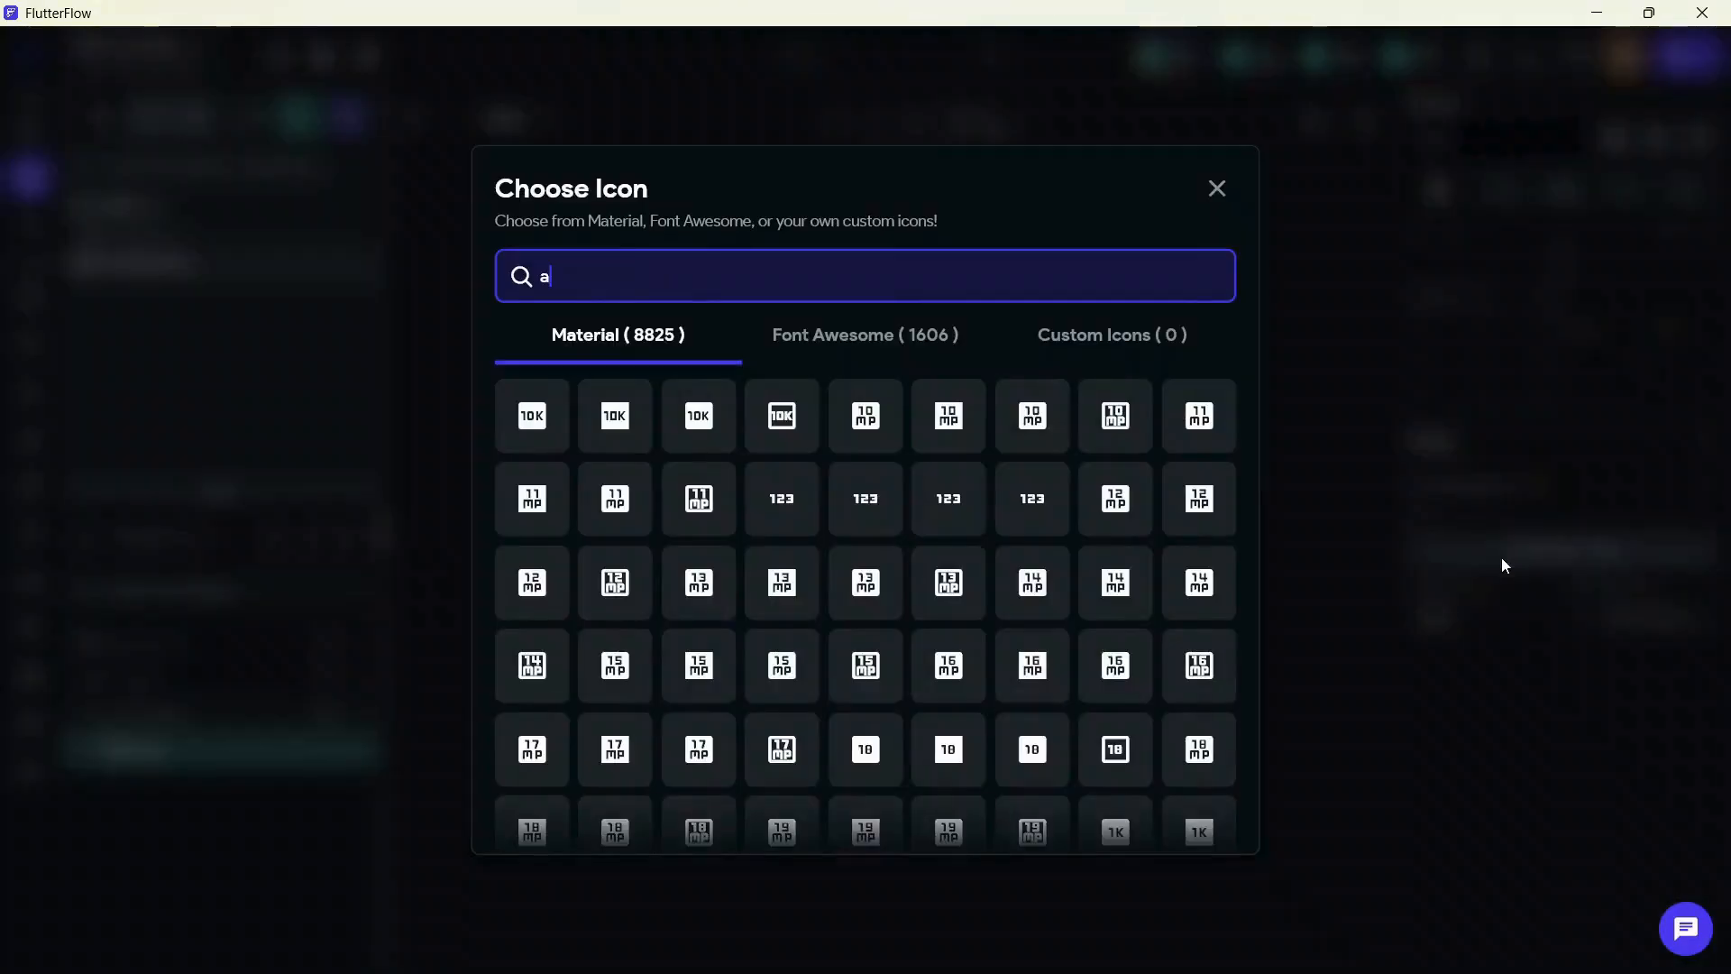
pyautogui.click(781, 586)
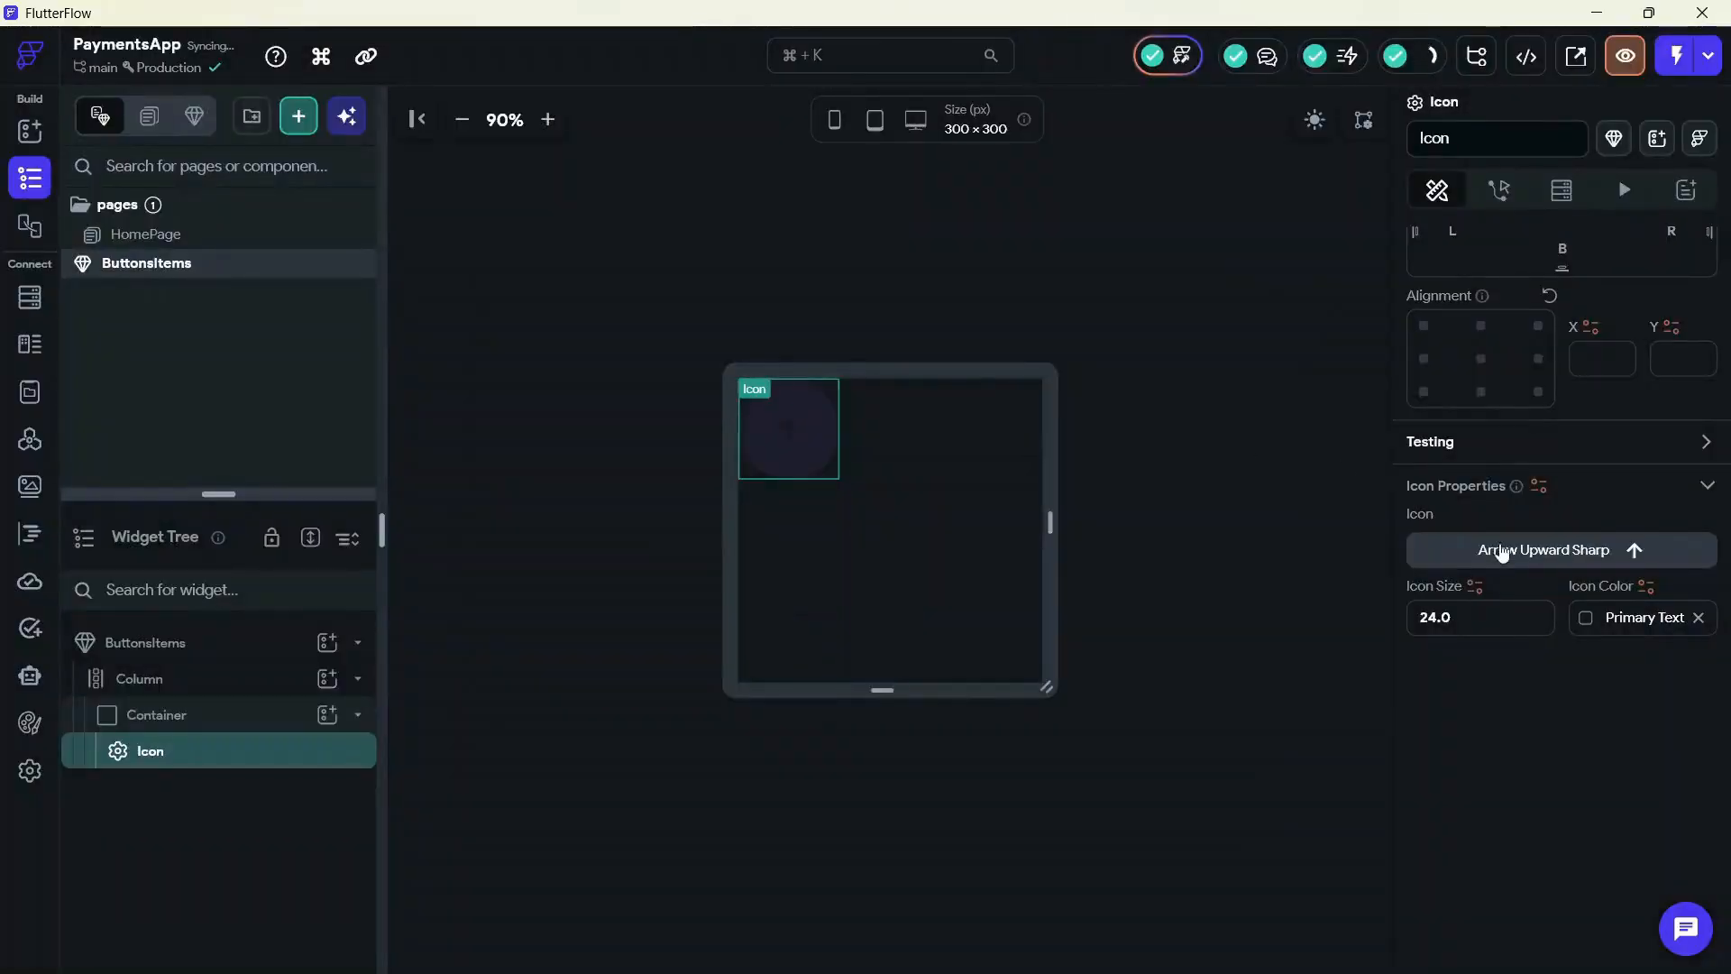
# Set the arrow Icon's color to the Primary theme color
pyautogui.click(1586, 621)
pyautogui.click(1306, 664)
pyautogui.click(920, 579)
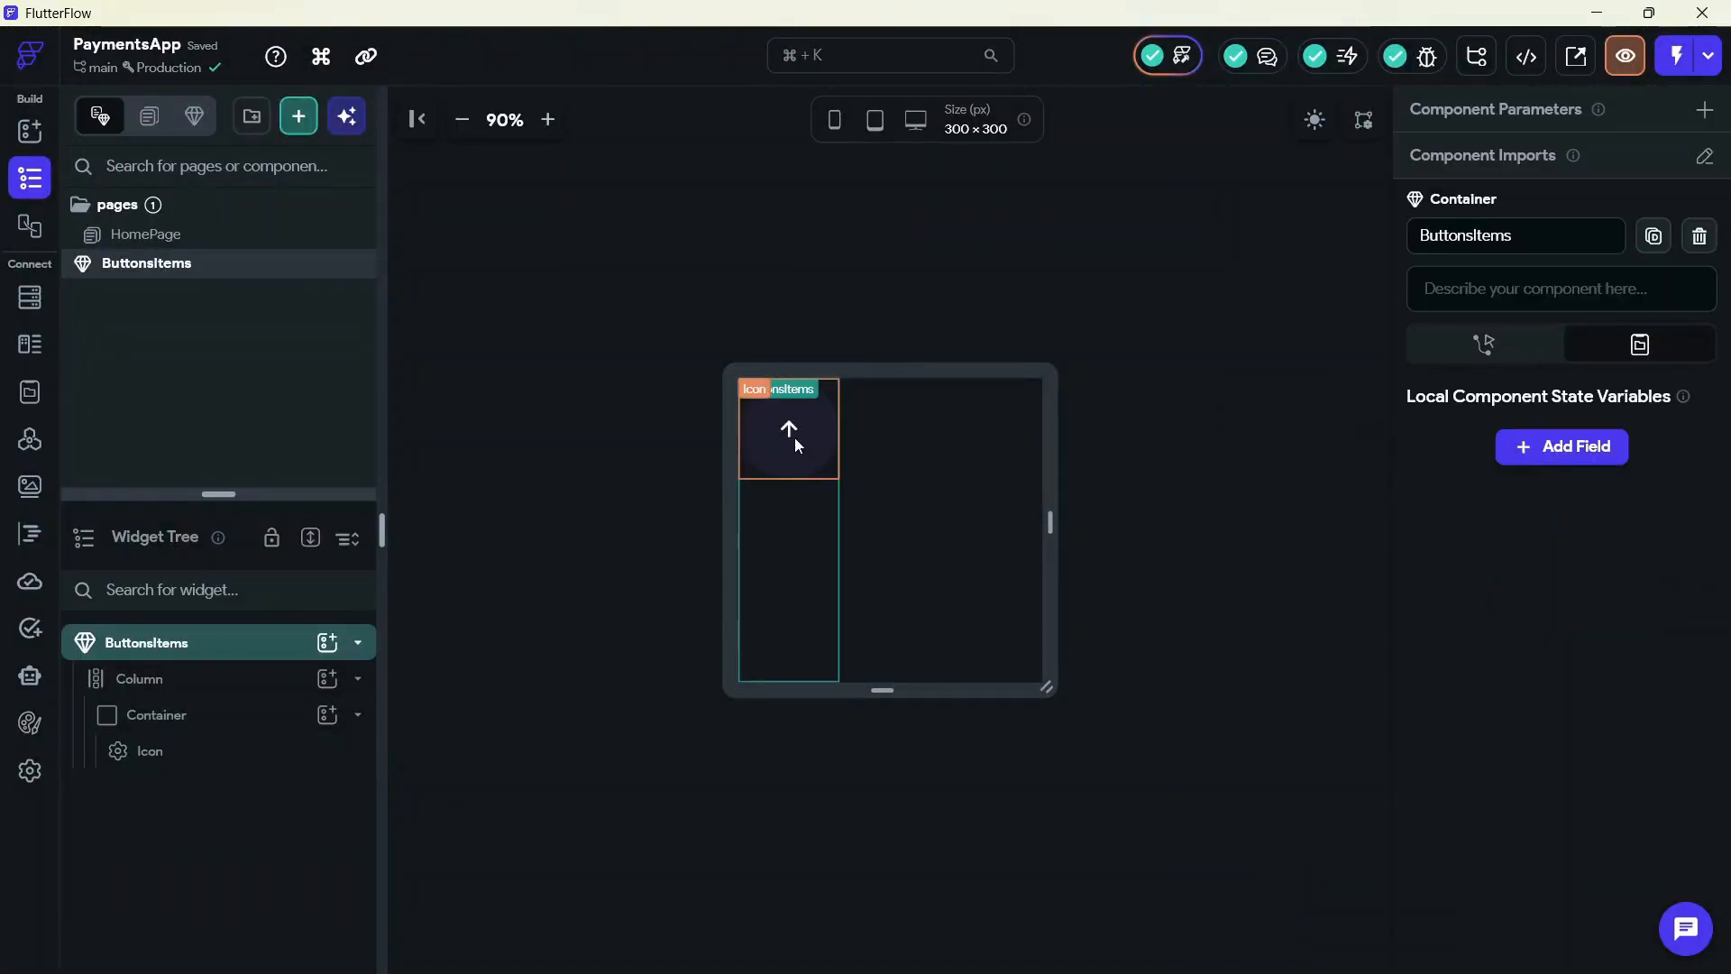
# Check the Sent circle's dimensions in Figma and set the Container's width and height to 54 px
pyautogui.rightClick(227, 715)
pyautogui.click(1387, 541)
pyautogui.click(281, 720)
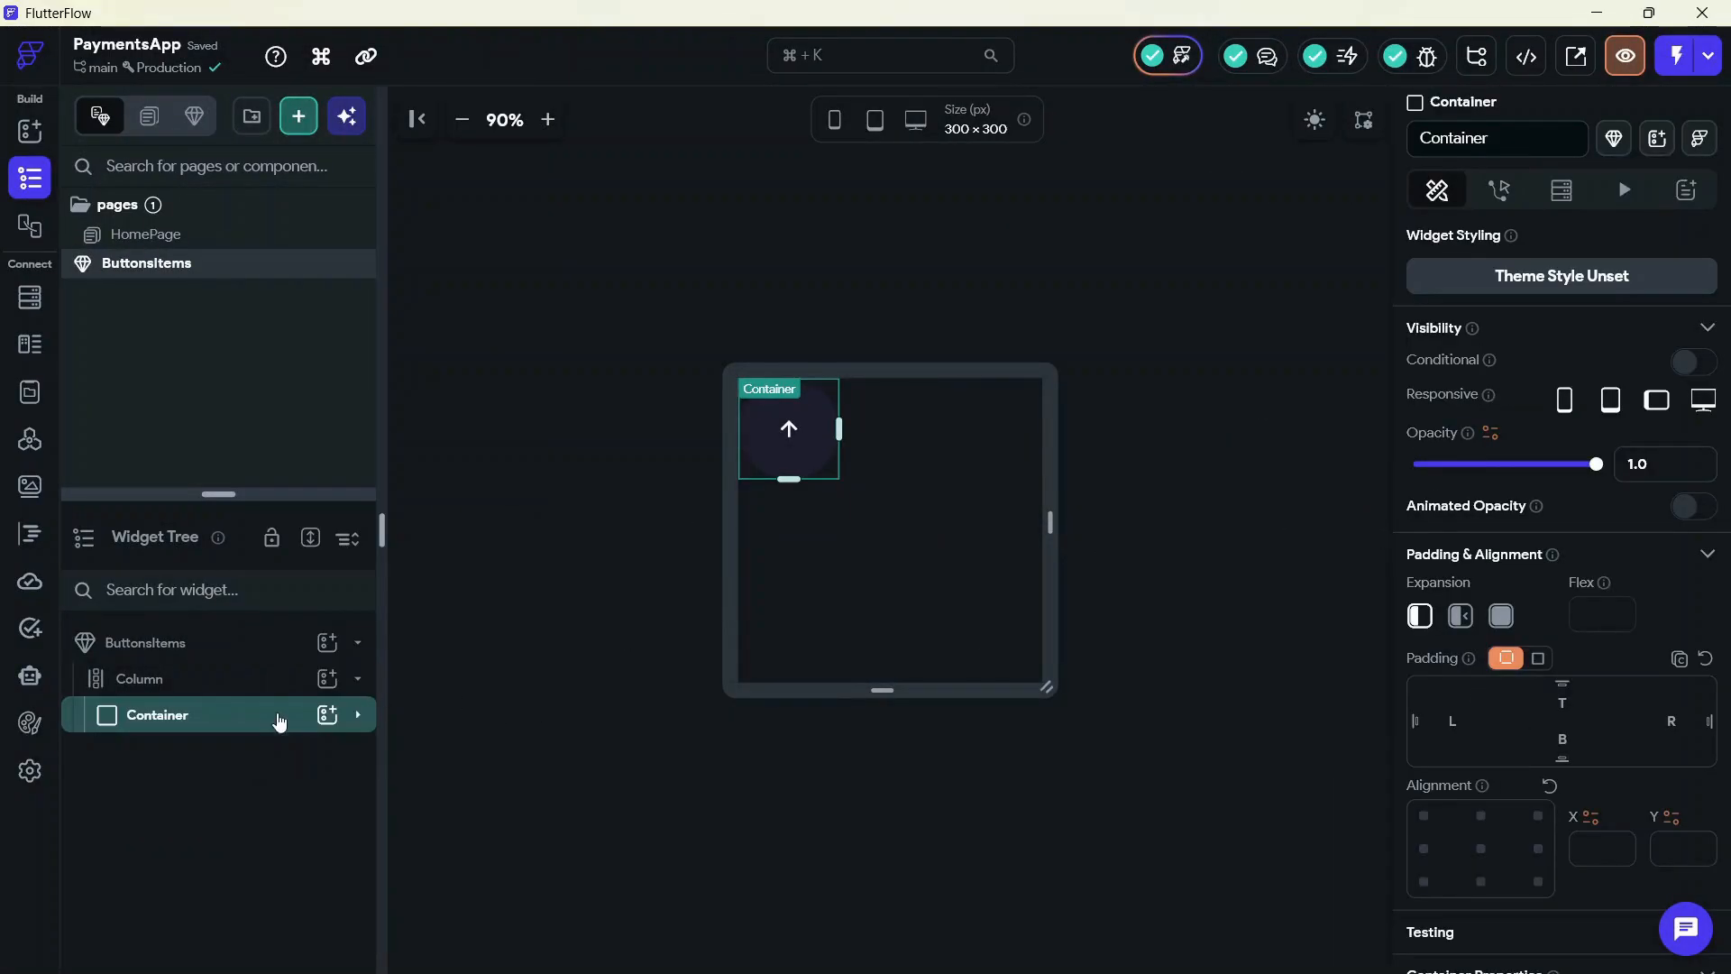
pyautogui.scroll(-6, 1506, 713)
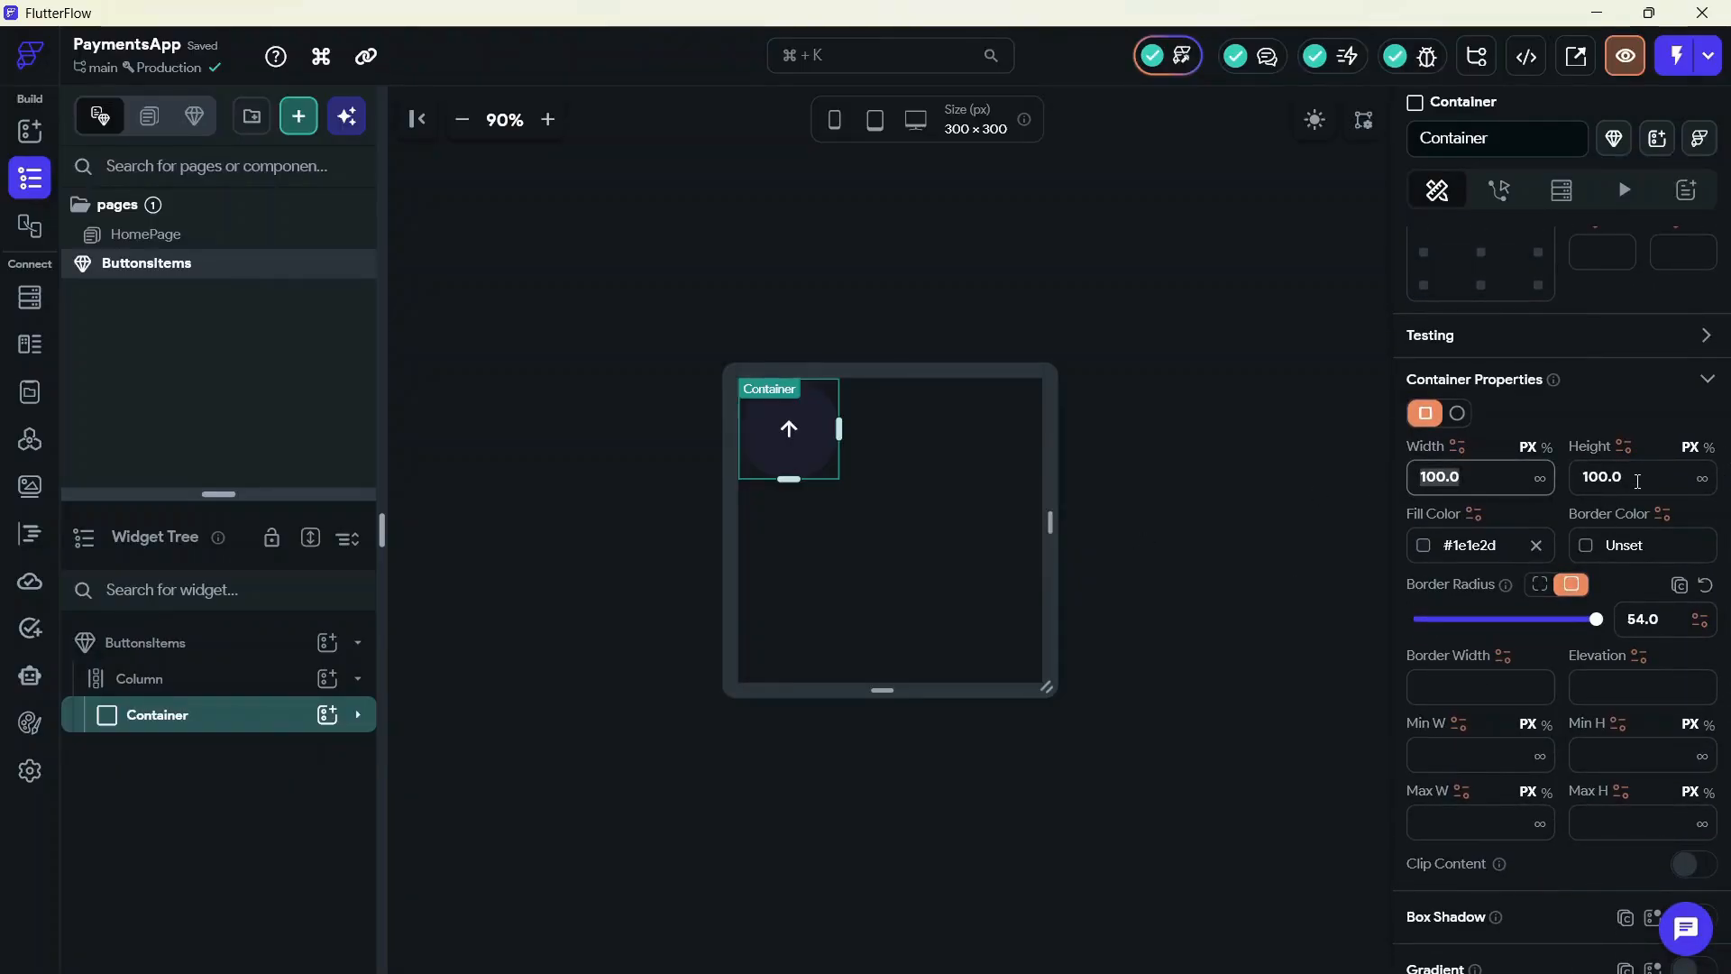
pyautogui.hotkey('alt', 'Tab')
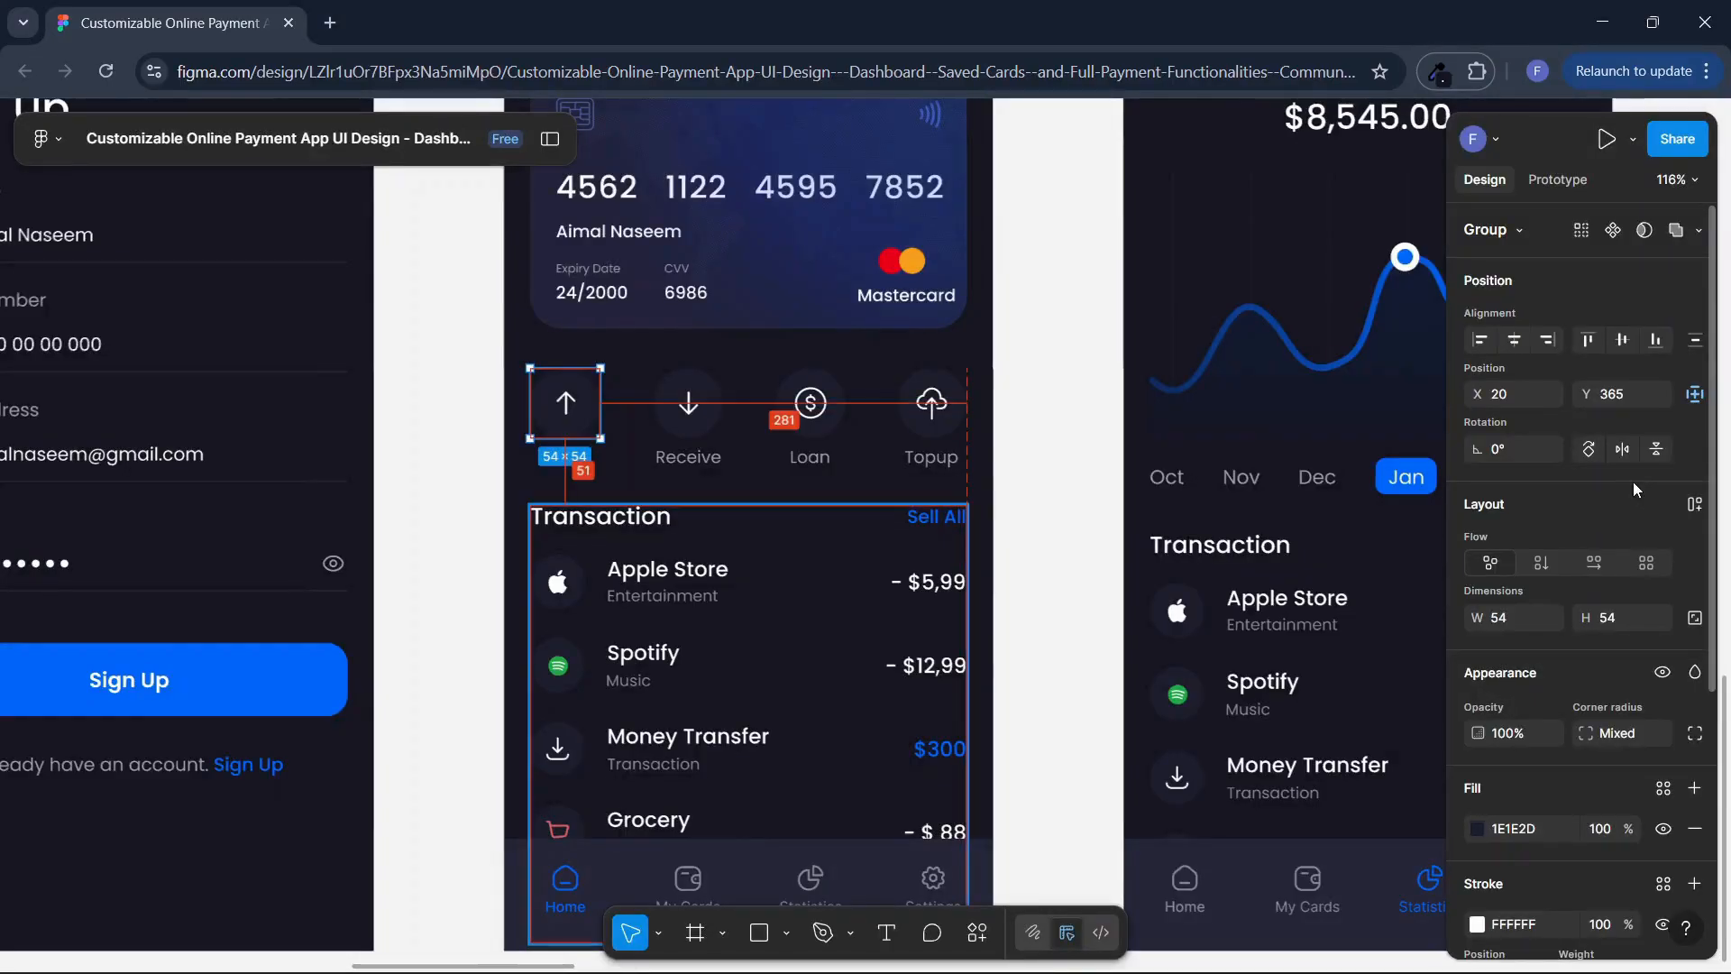
pyautogui.hotkey('alt', 'Tab')
pyautogui.doubleClick(1481, 478)
pyautogui.write('54')
pyautogui.doubleClick(1628, 479)
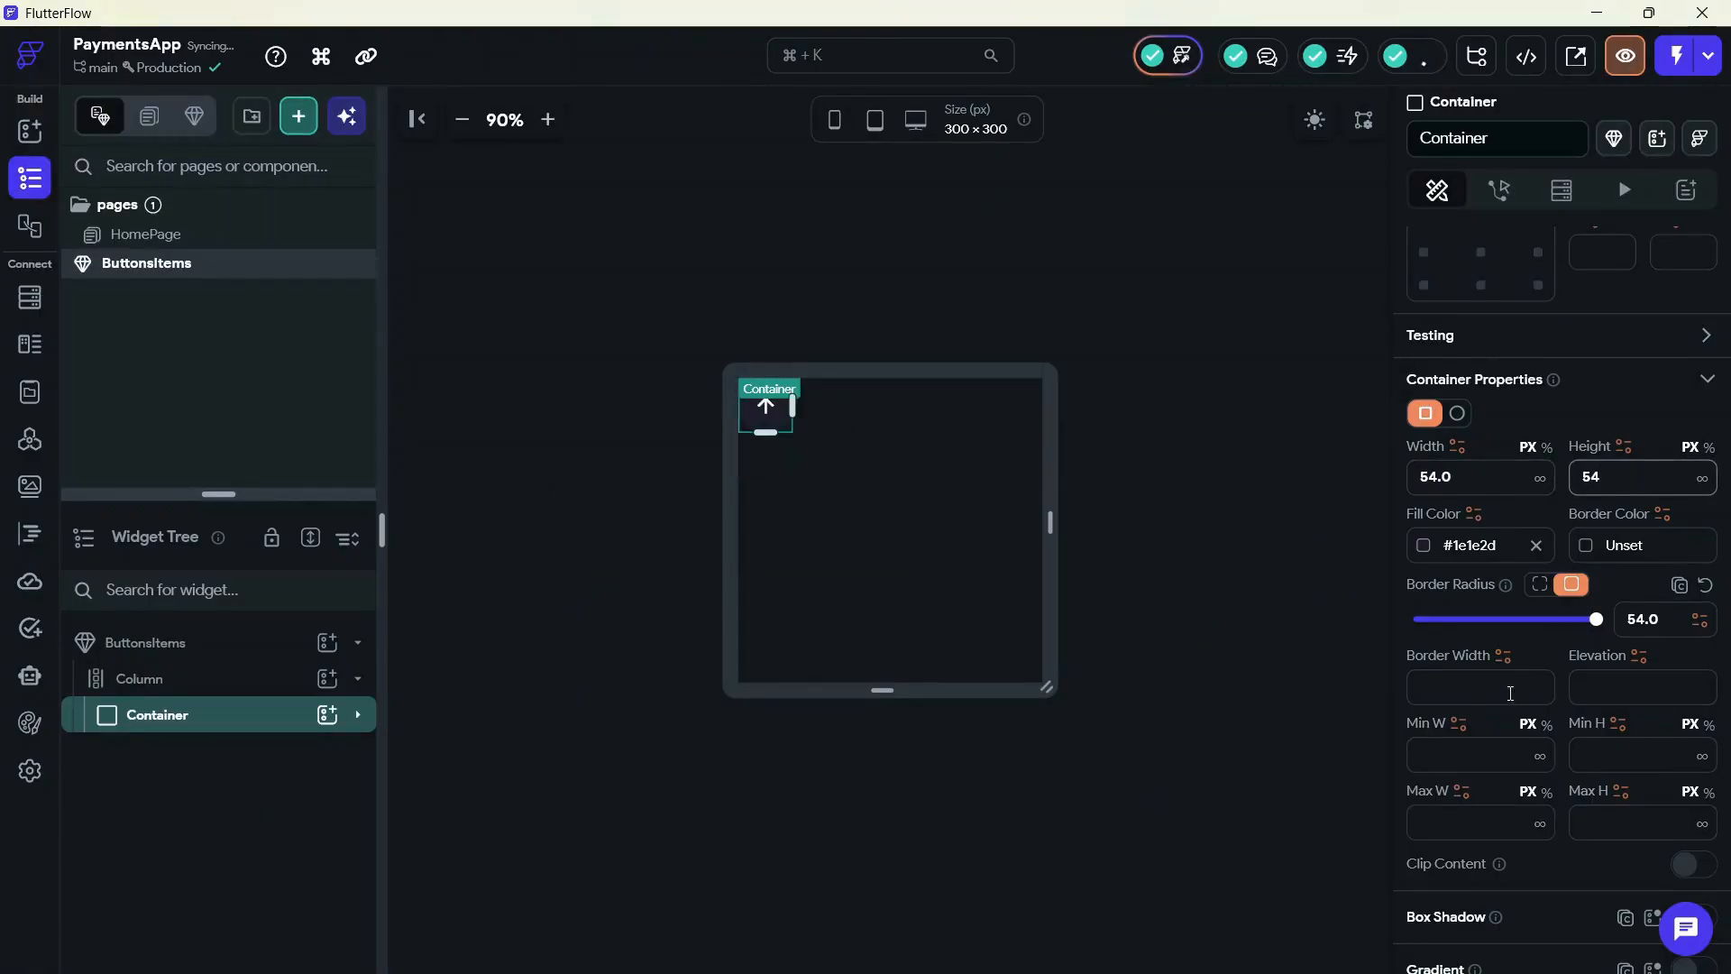
# Inspect the size of the arrow inside the Sent button in Figma, then return to FlutterFlow
pyautogui.scroll(-3, 1503, 699)
pyautogui.hotkey('alt', 'Tab')
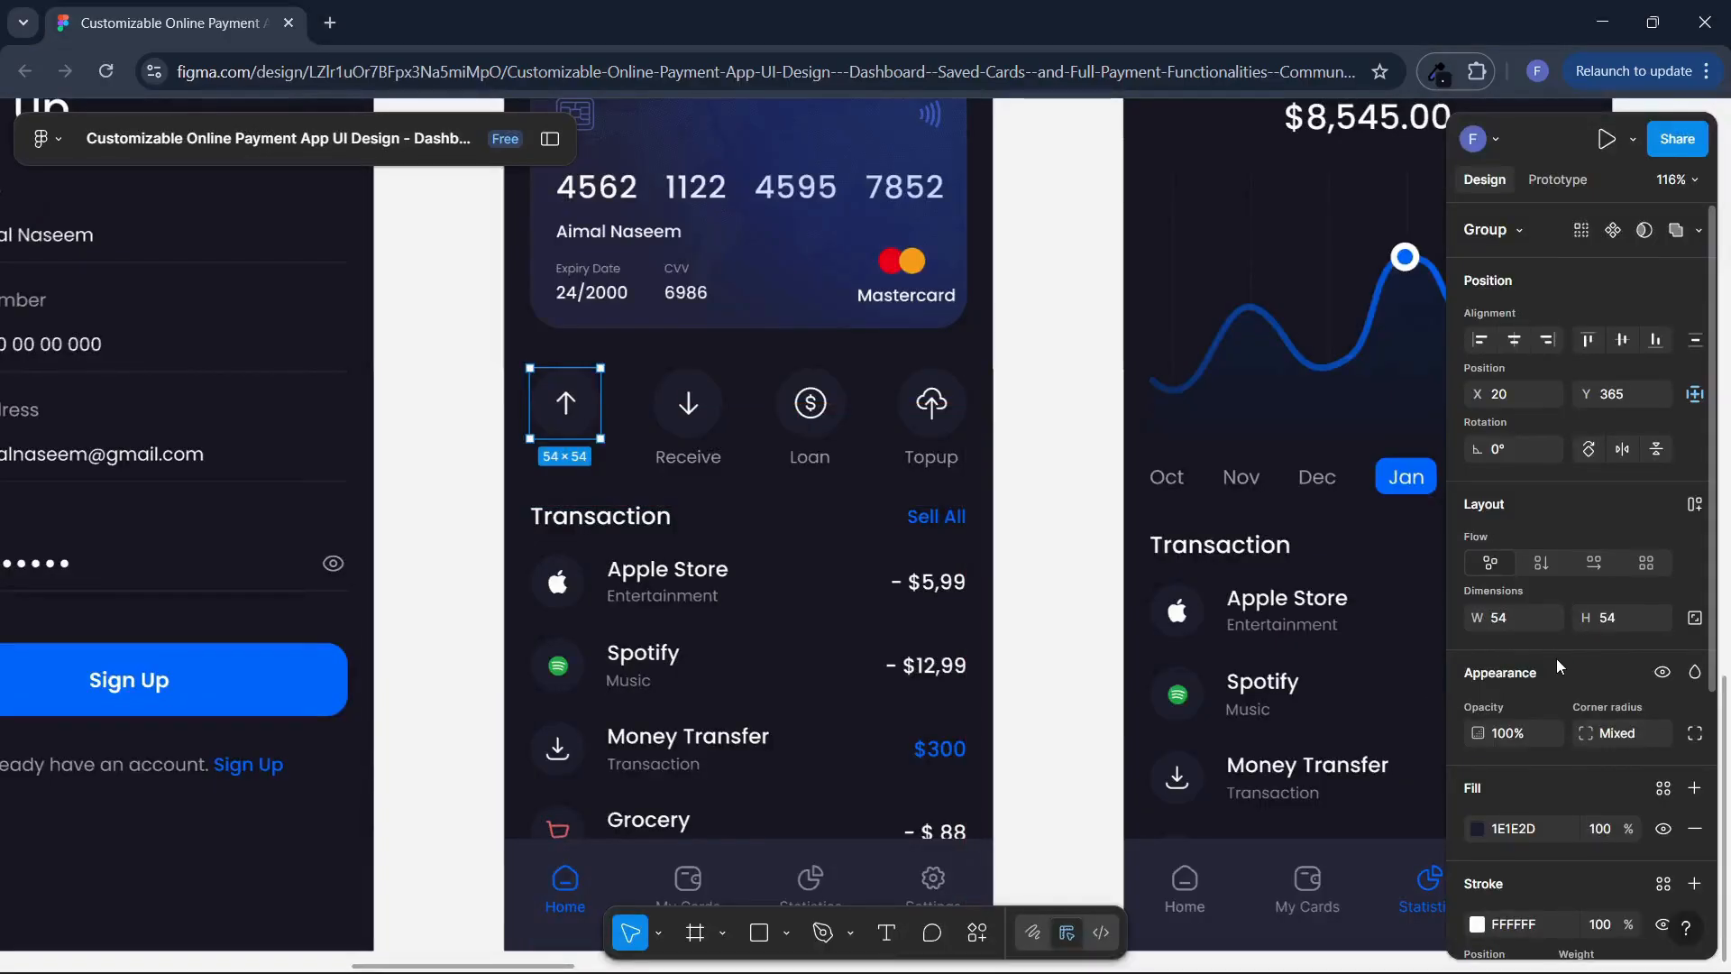
pyautogui.hotkey('alt', 'Tab')
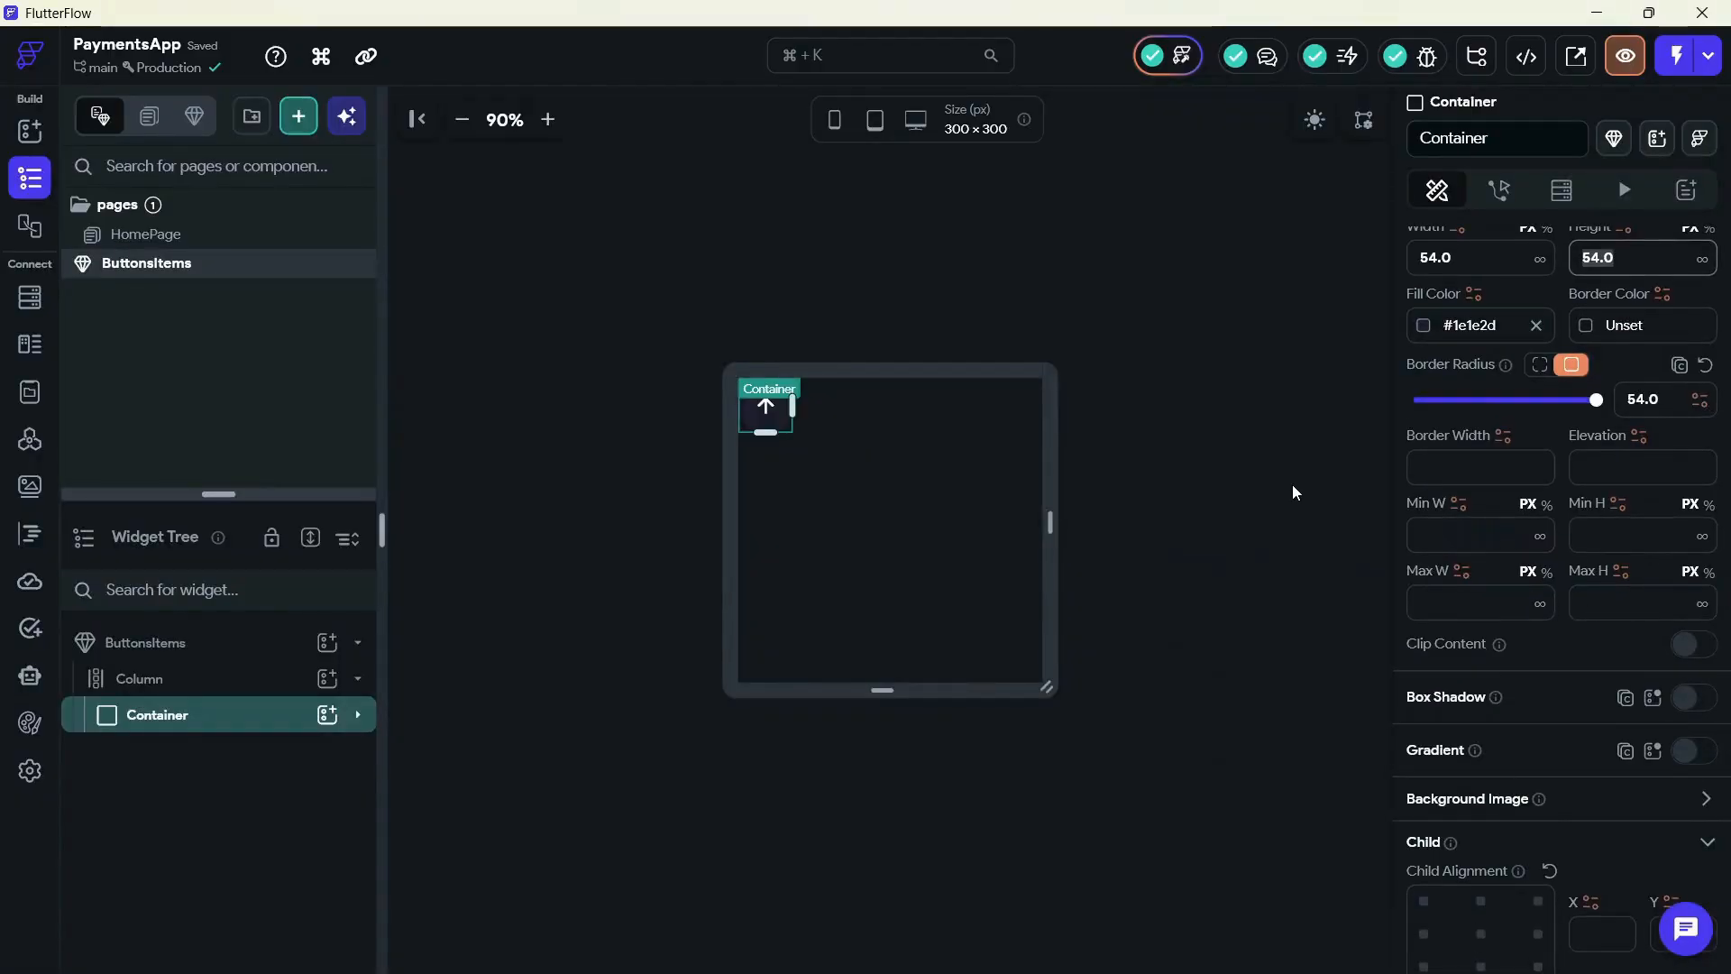
pyautogui.hotkey('alt', 'Tab')
pyautogui.doubleClick(566, 404)
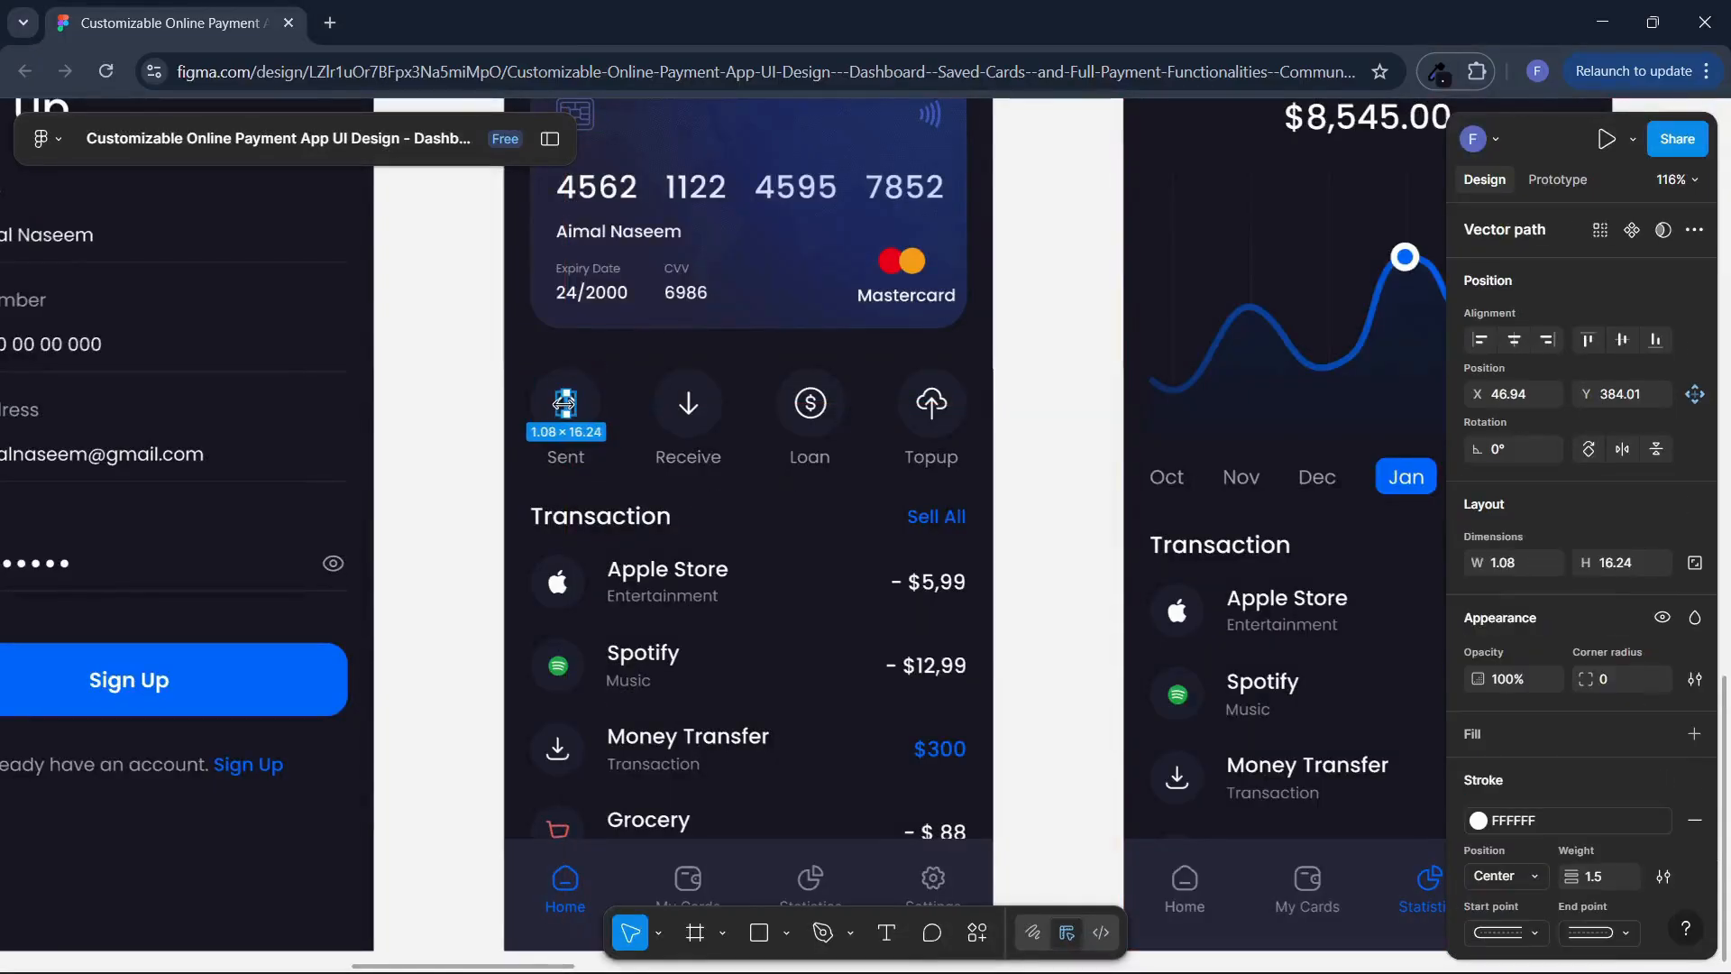
pyautogui.click(514, 418)
pyautogui.click(568, 406)
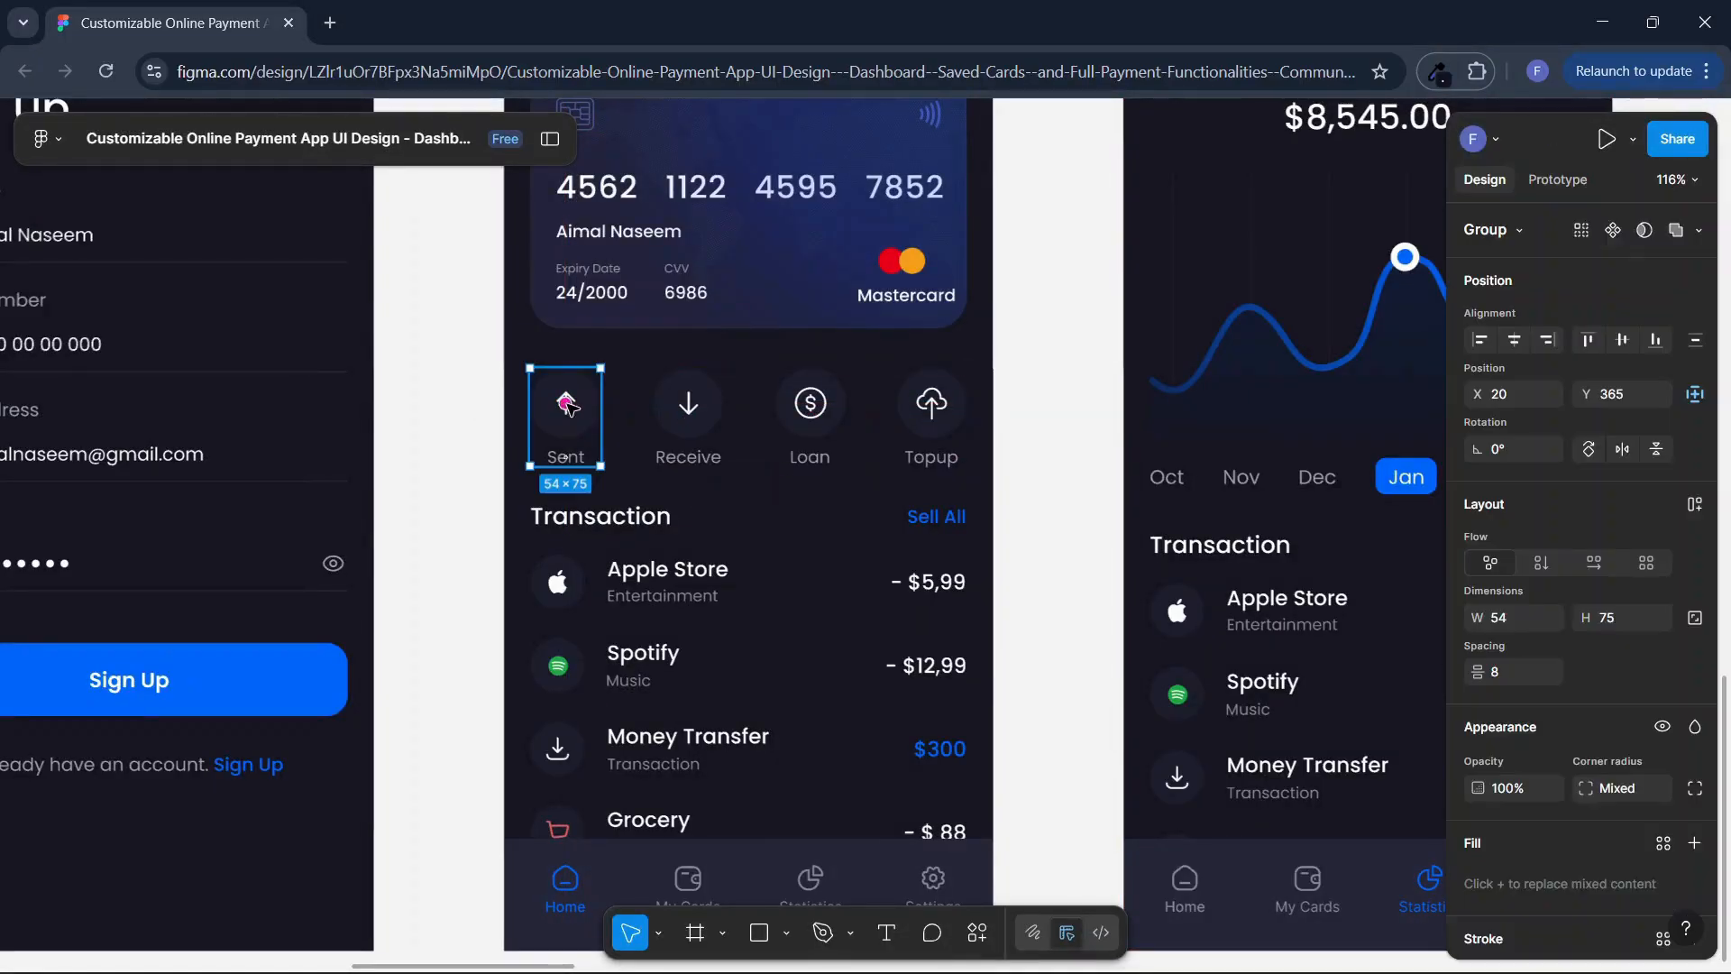
pyautogui.hotkey('alt', 'Tab')
# Set the arrow Icon's size to 20
pyautogui.scroll(3, 1440, 485)
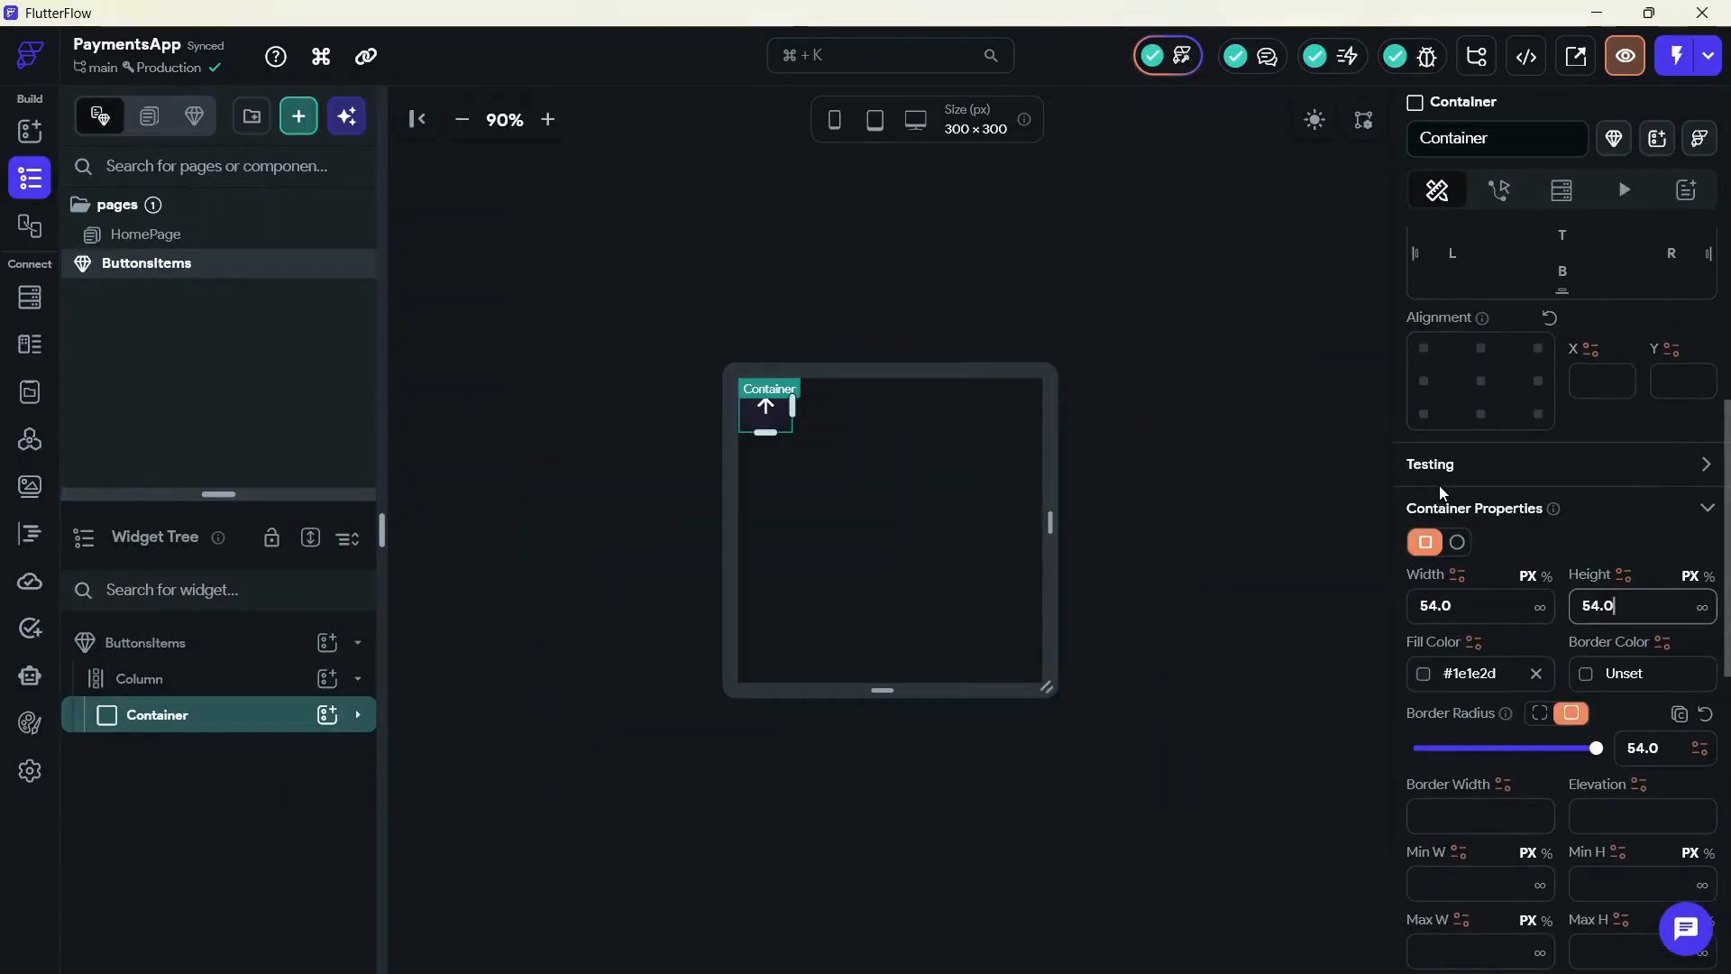
pyautogui.scroll(-7, 1473, 622)
pyautogui.click(358, 714)
pyautogui.click(333, 750)
pyautogui.click(1486, 618)
pyautogui.write('20')
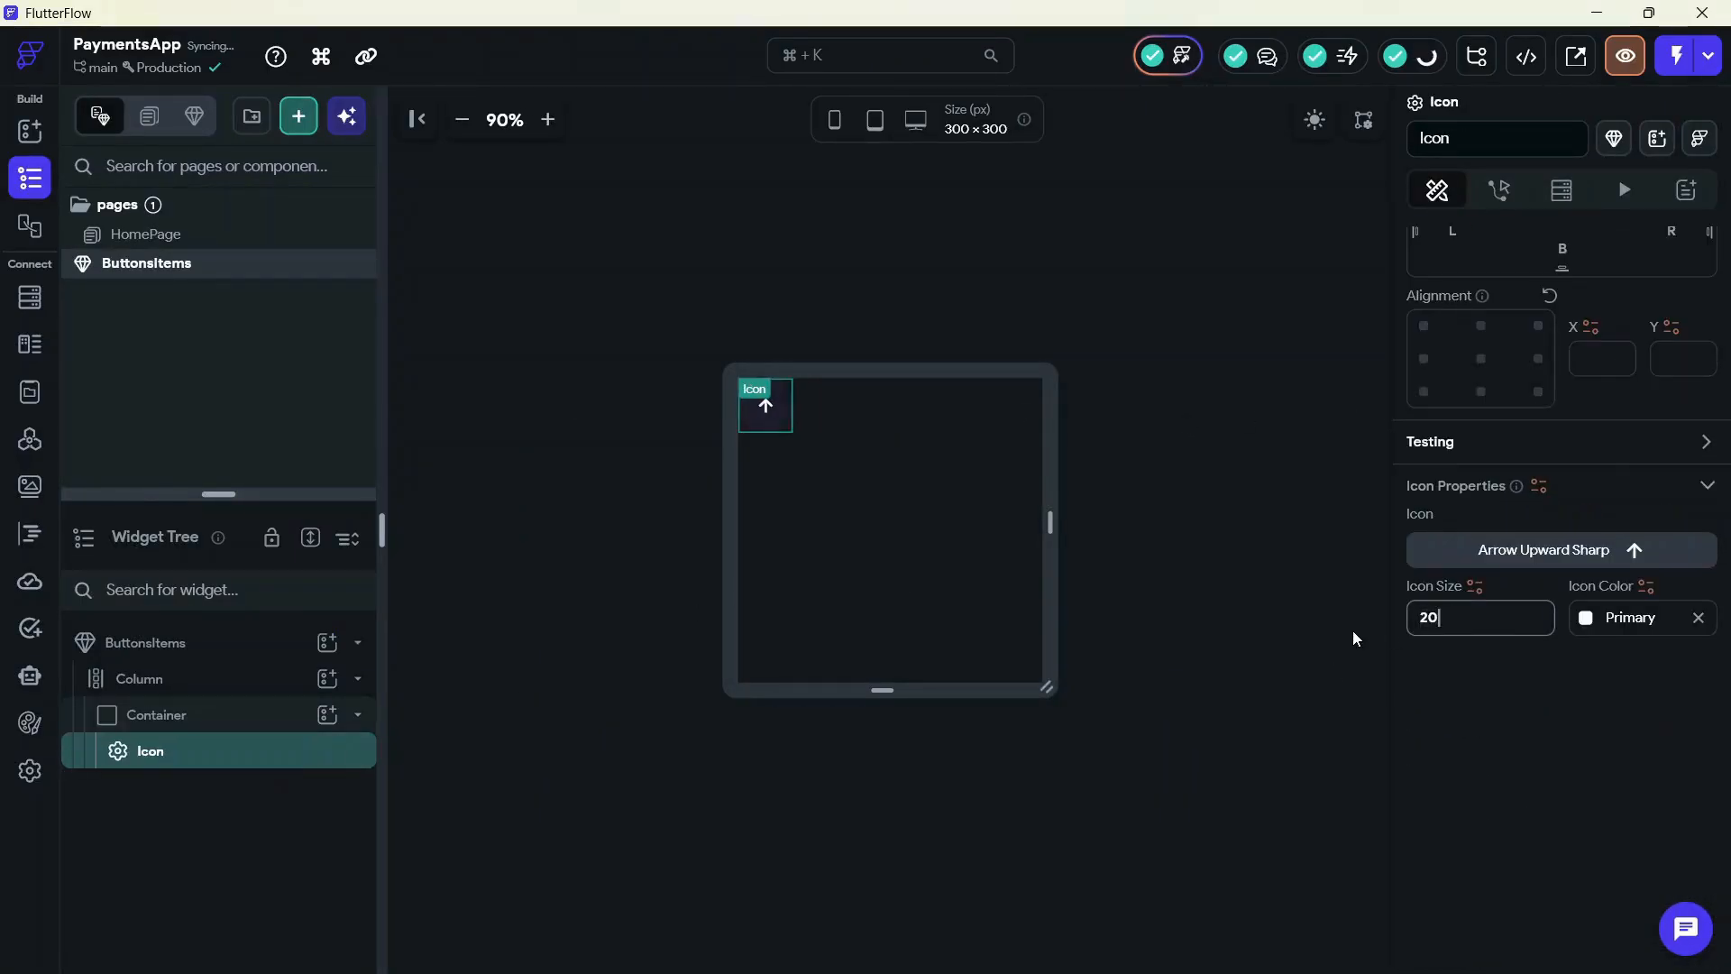
pyautogui.click(1143, 526)
# Inspect the Sent label's text properties in Figma, then return to FlutterFlow
pyautogui.hotkey('alt', 'Tab')
pyautogui.hotkey('alt', 'Tab')
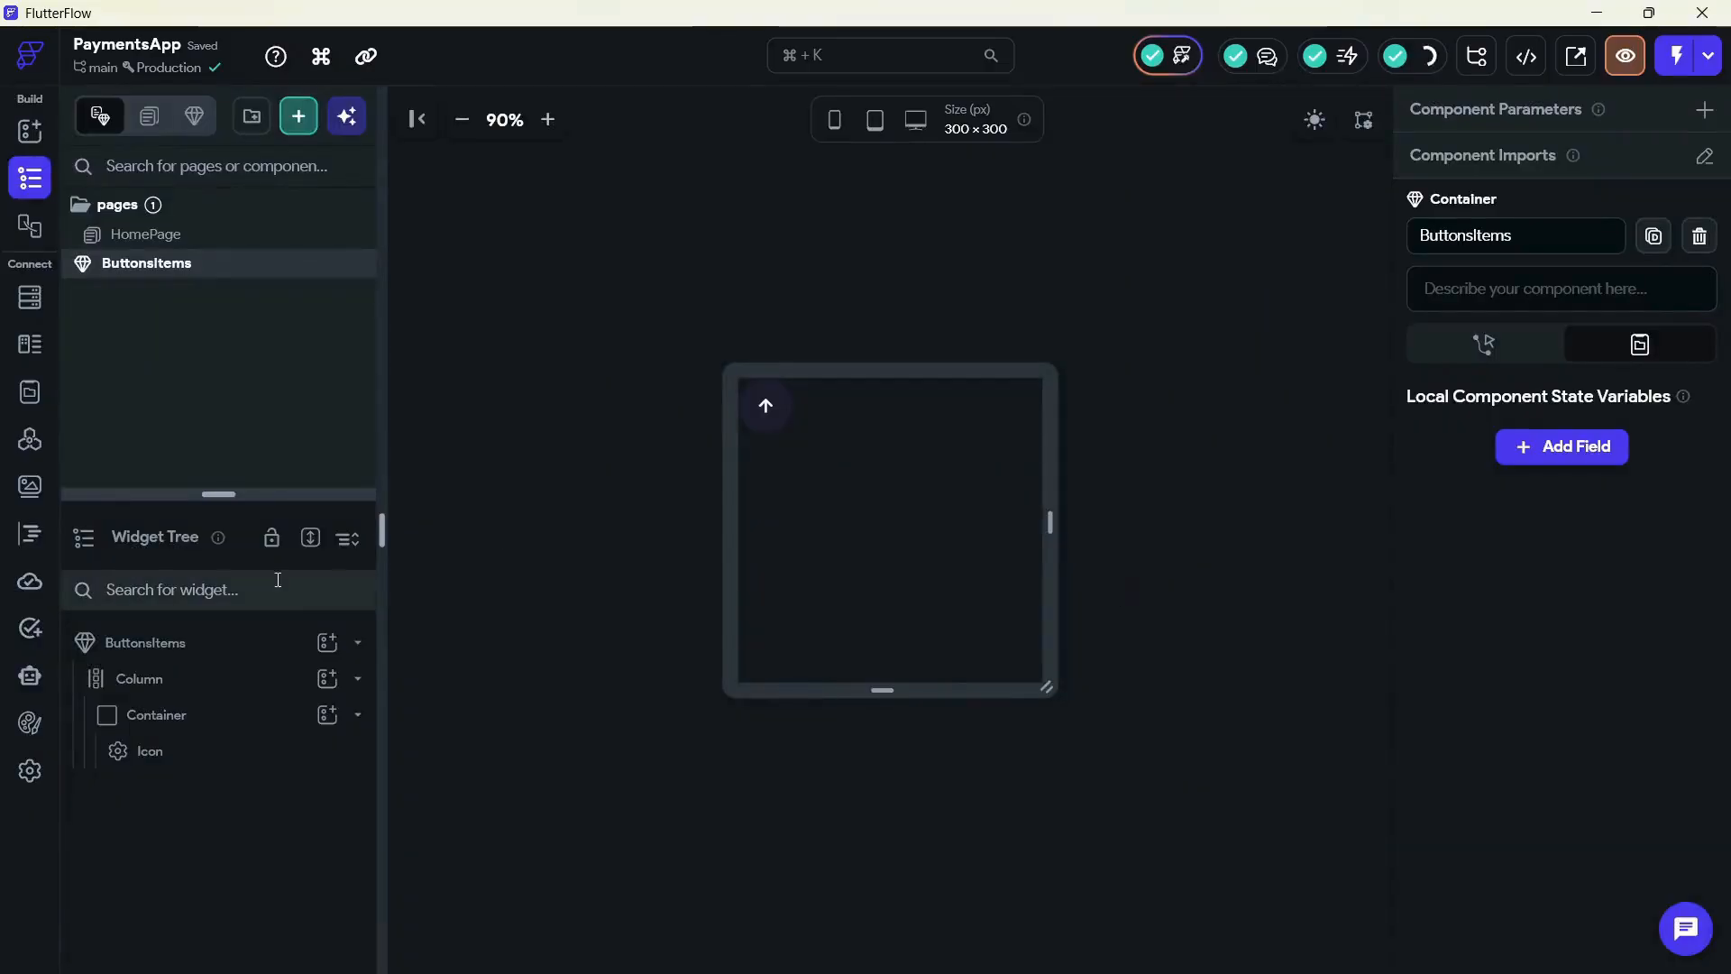
pyautogui.hotkey('alt', 'Tab')
pyautogui.scroll(5, 563, 457)
pyautogui.press('Escape')
pyautogui.click(494, 469)
pyautogui.click(510, 454)
pyautogui.hotkey('alt', 'Tab')
# Add a Text widget to the Column below the icon Container and set its text to "Sent"
pyautogui.click(276, 684)
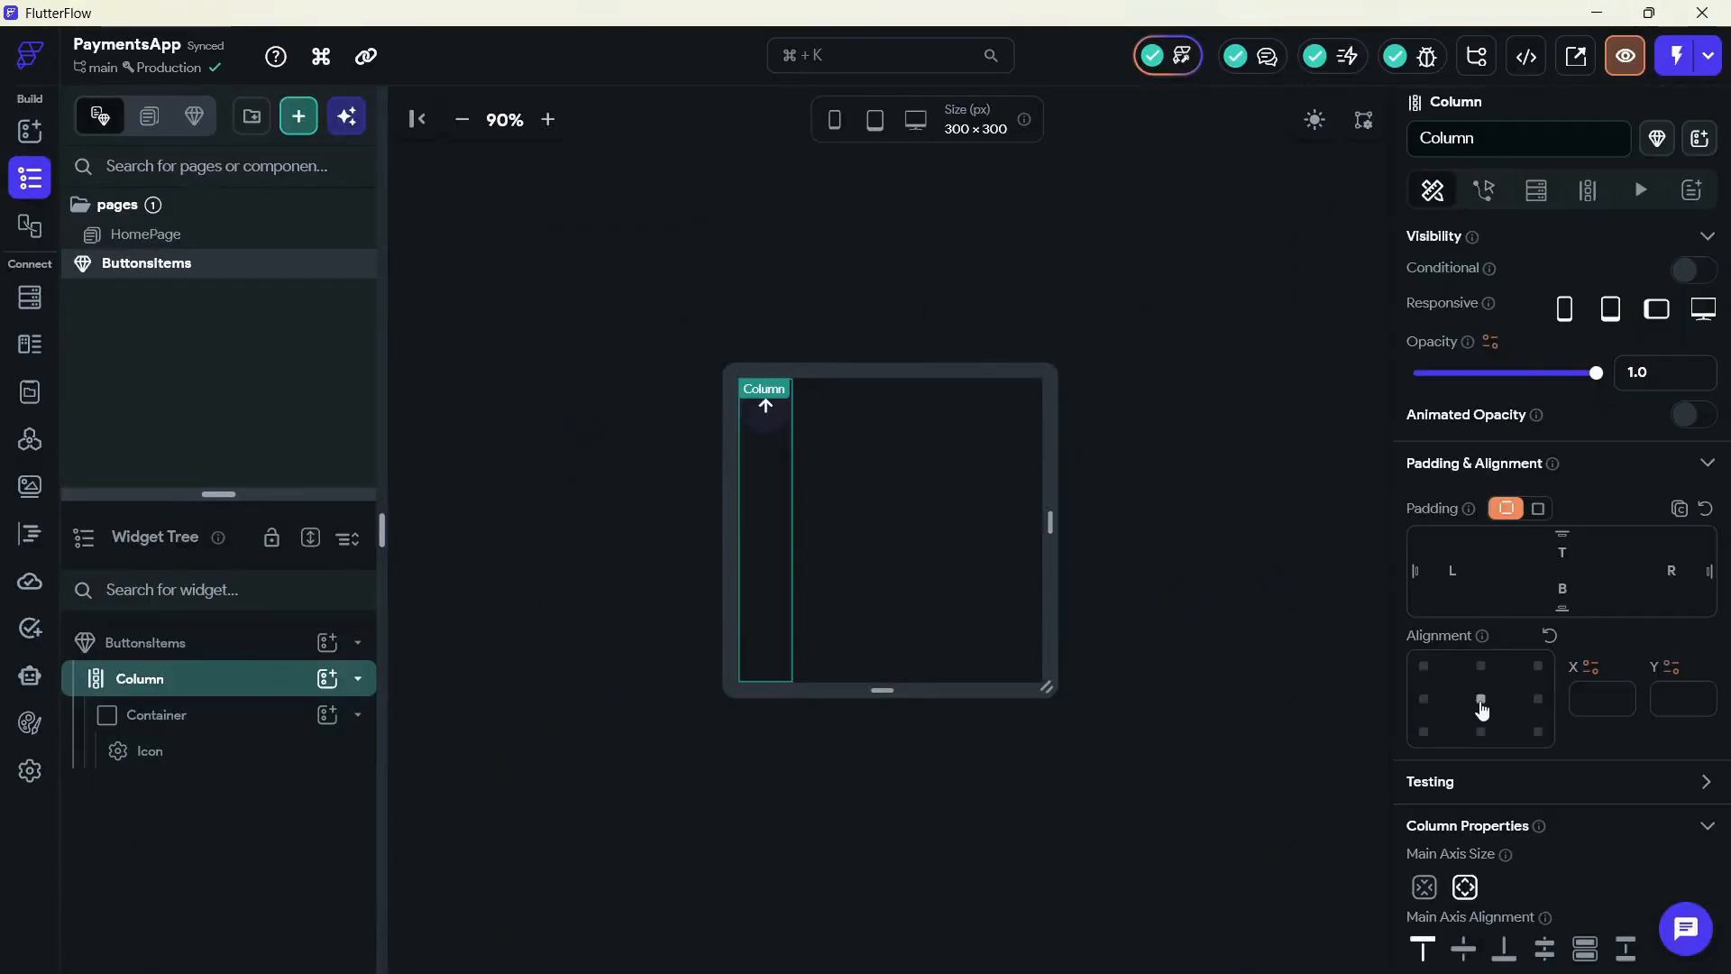
pyautogui.scroll(-5, 1443, 712)
pyautogui.click(327, 678)
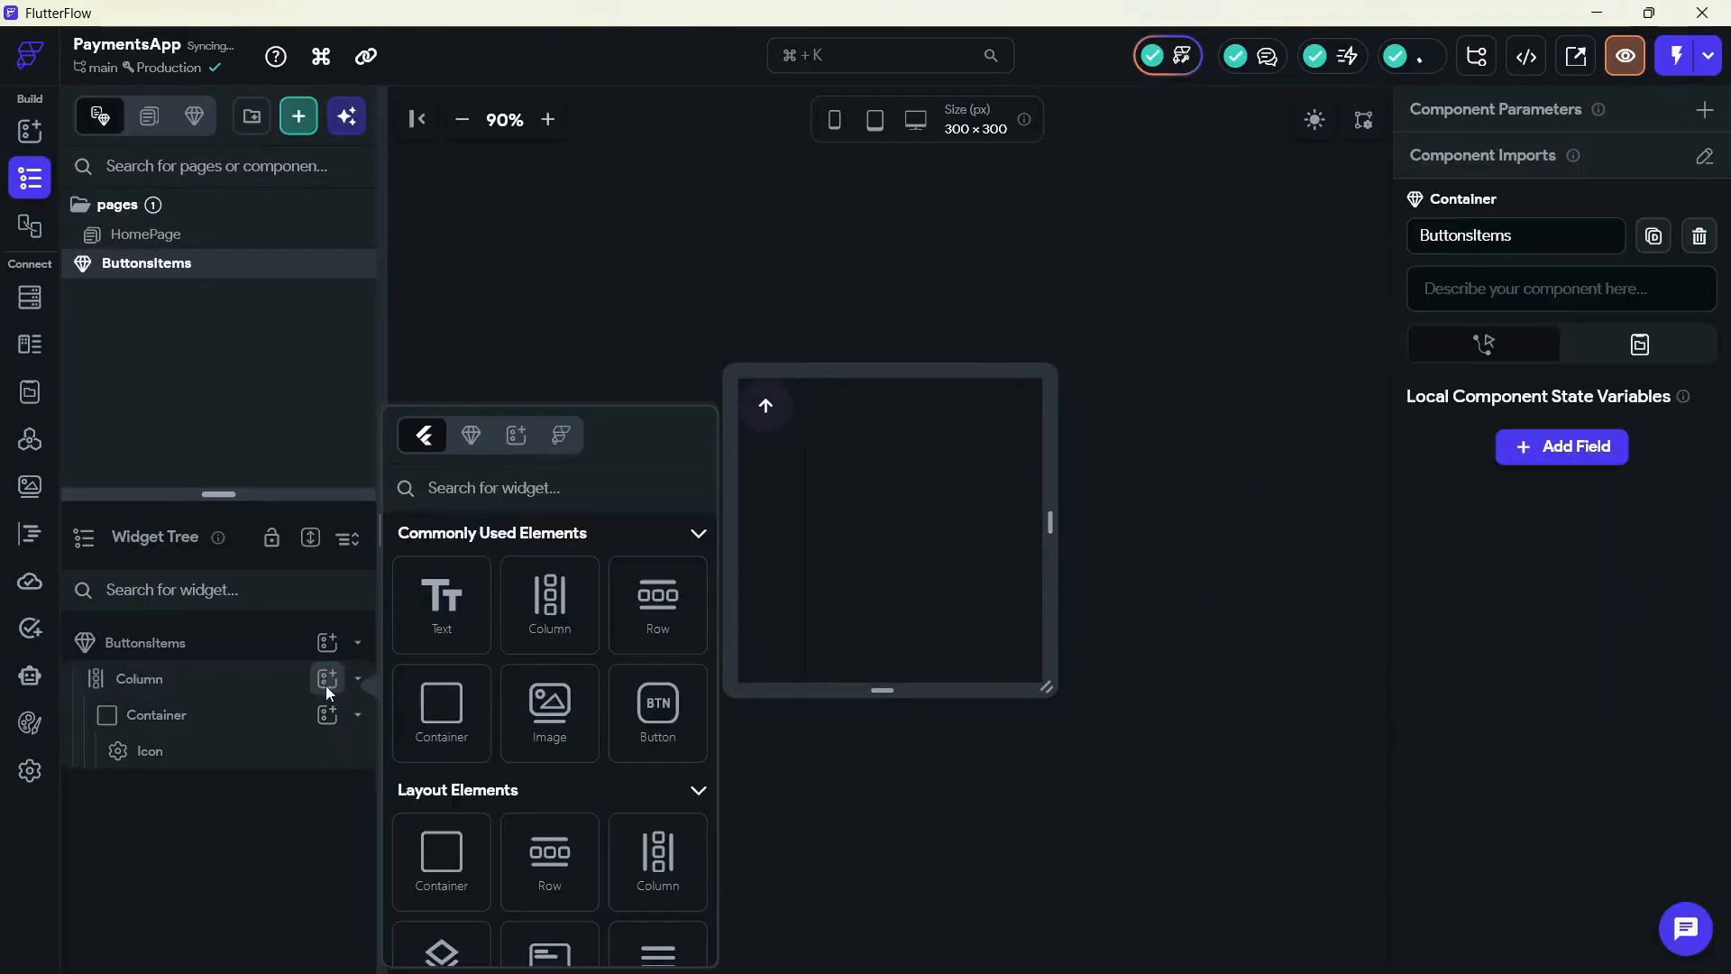
pyautogui.click(444, 599)
pyautogui.hotkey('alt', 'Tab')
pyautogui.hotkey('alt', 'Tab')
pyautogui.tripleClick(1517, 364)
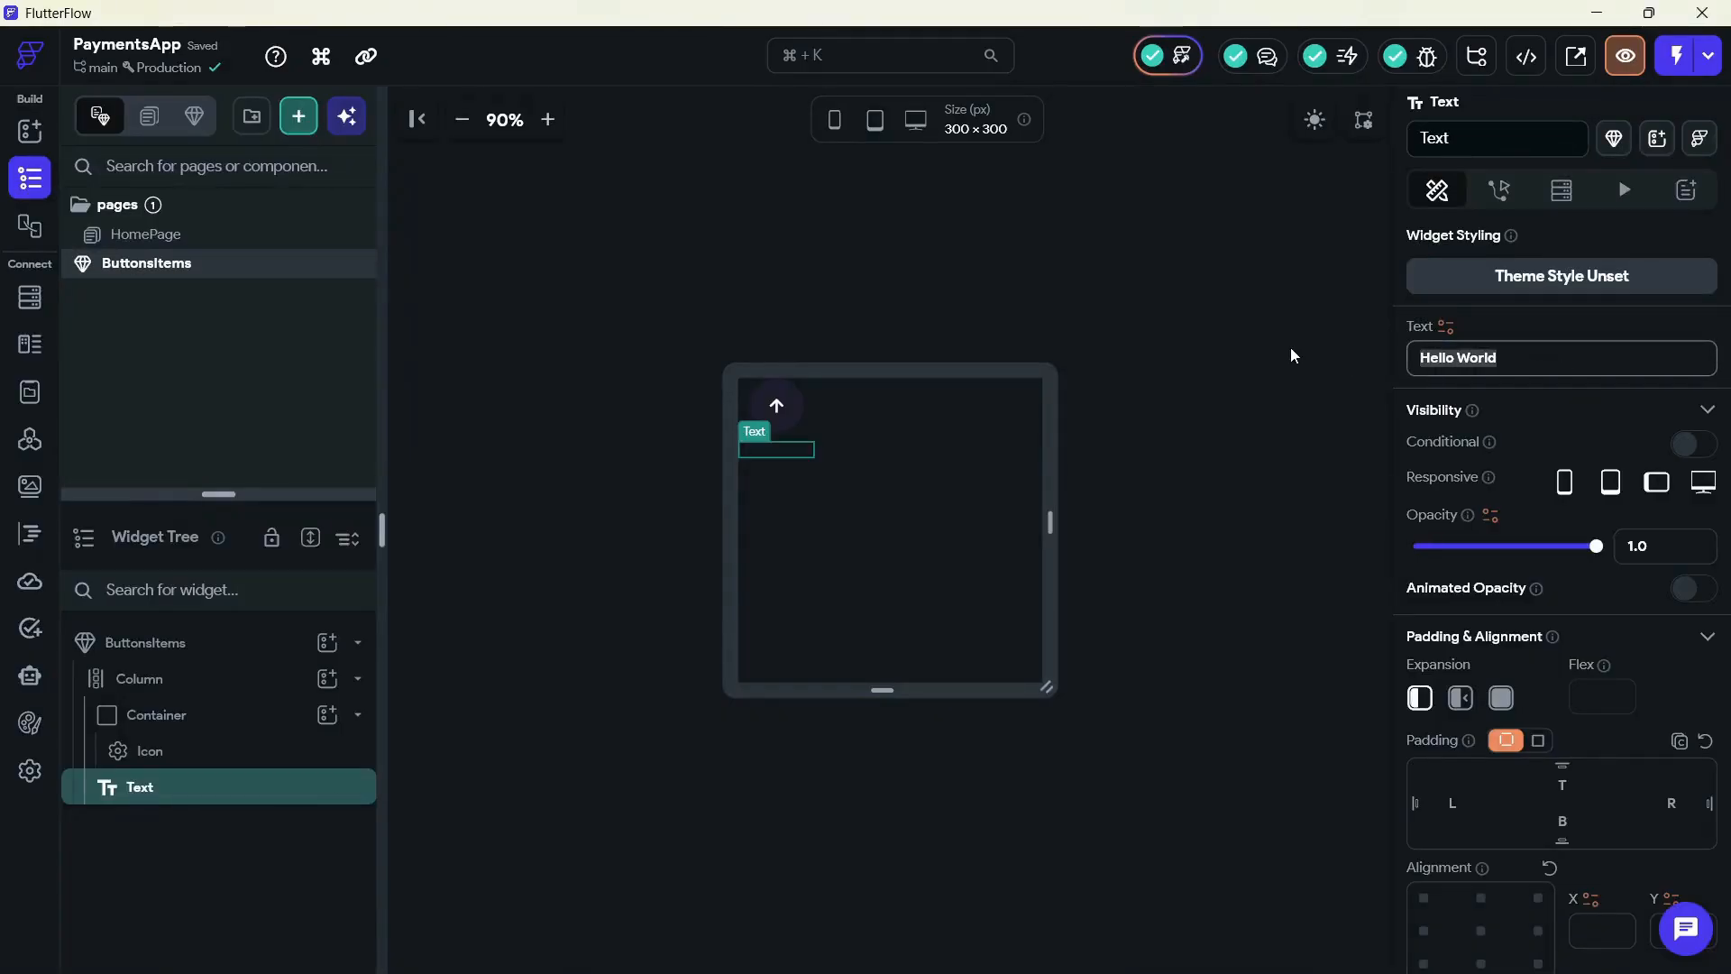
pyautogui.write('Sent')
# Check the Sent label's typography in Figma and set the Text widget's font family to Primary Family
pyautogui.hotkey('alt', 'Tab')
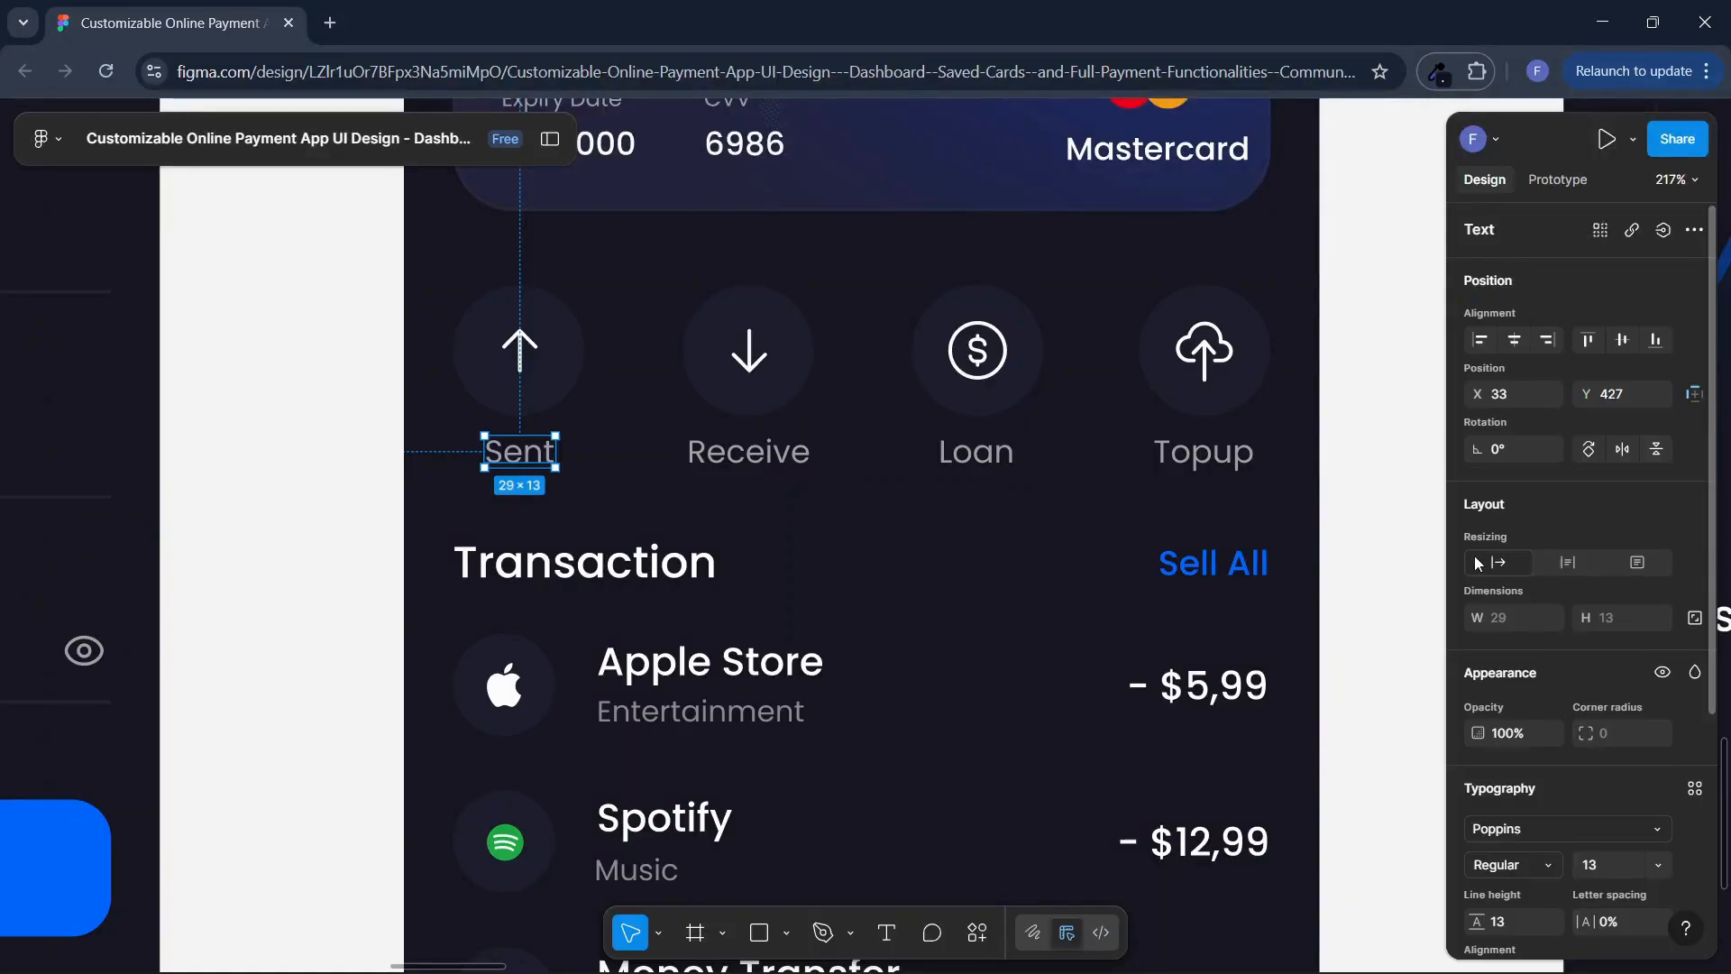
pyautogui.hotkey('alt', 'Tab')
pyautogui.scroll(-4, 1506, 607)
pyautogui.click(1533, 704)
pyautogui.click(1085, 386)
pyautogui.click(1148, 449)
# Set the Sent text's color to the Secondary theme color
pyautogui.scroll(-3, 1562, 719)
pyautogui.click(1585, 510)
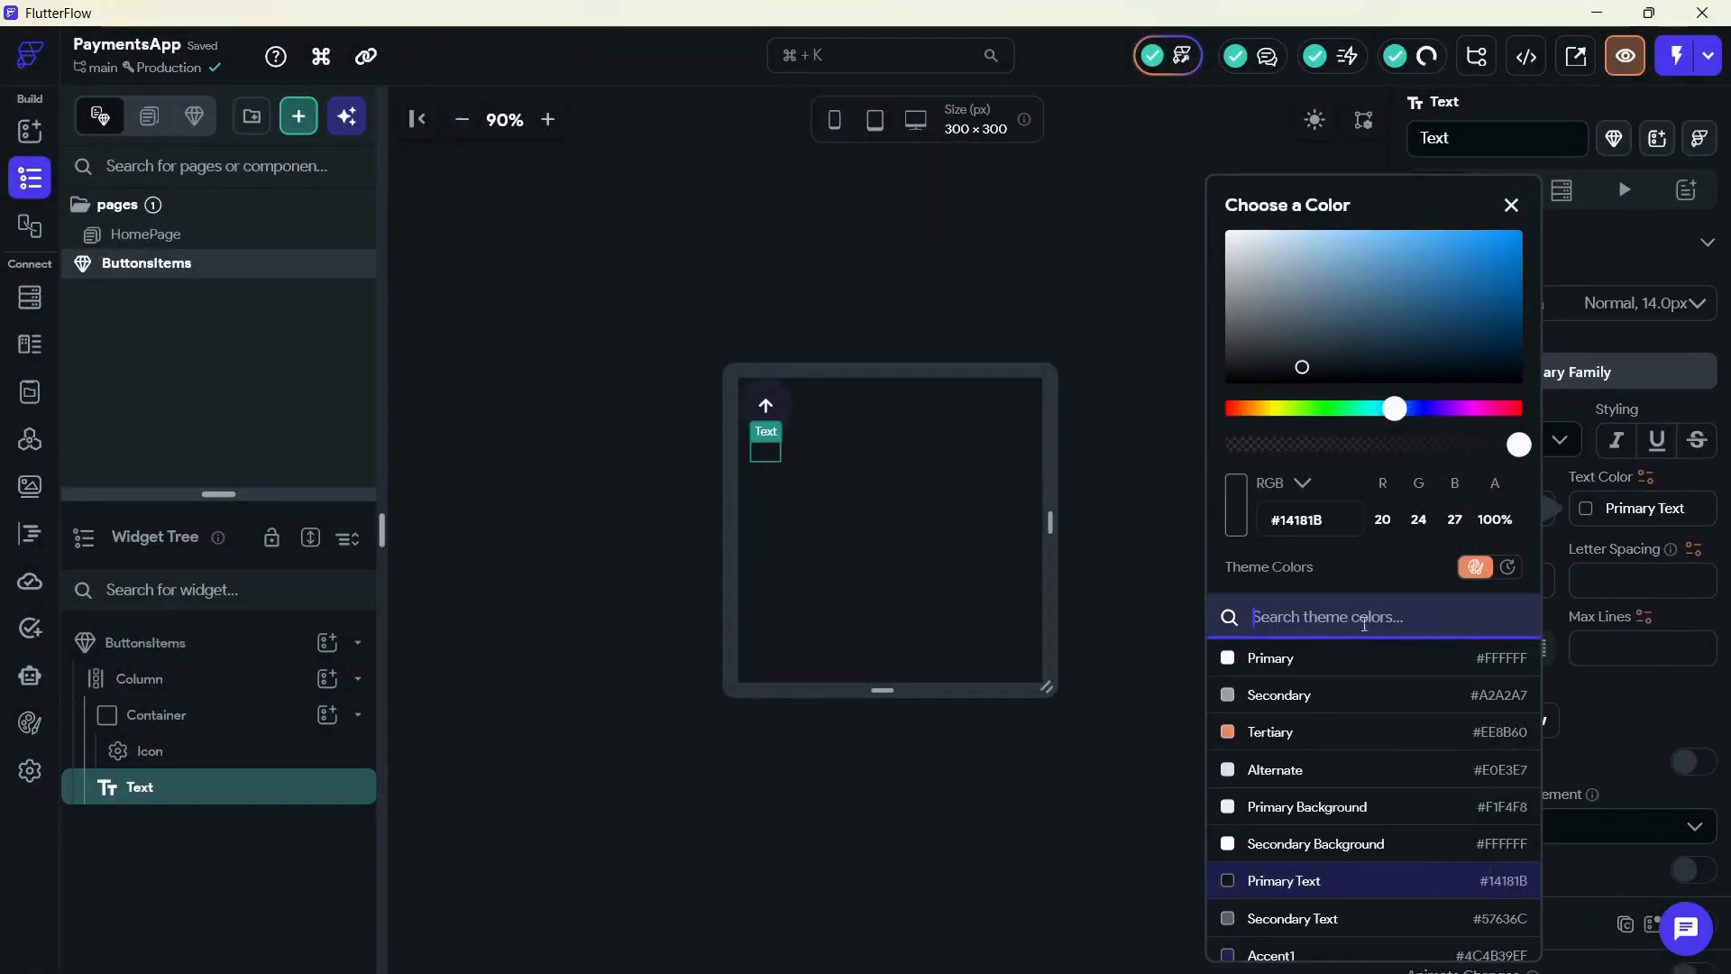
pyautogui.click(1341, 699)
pyautogui.click(1179, 484)
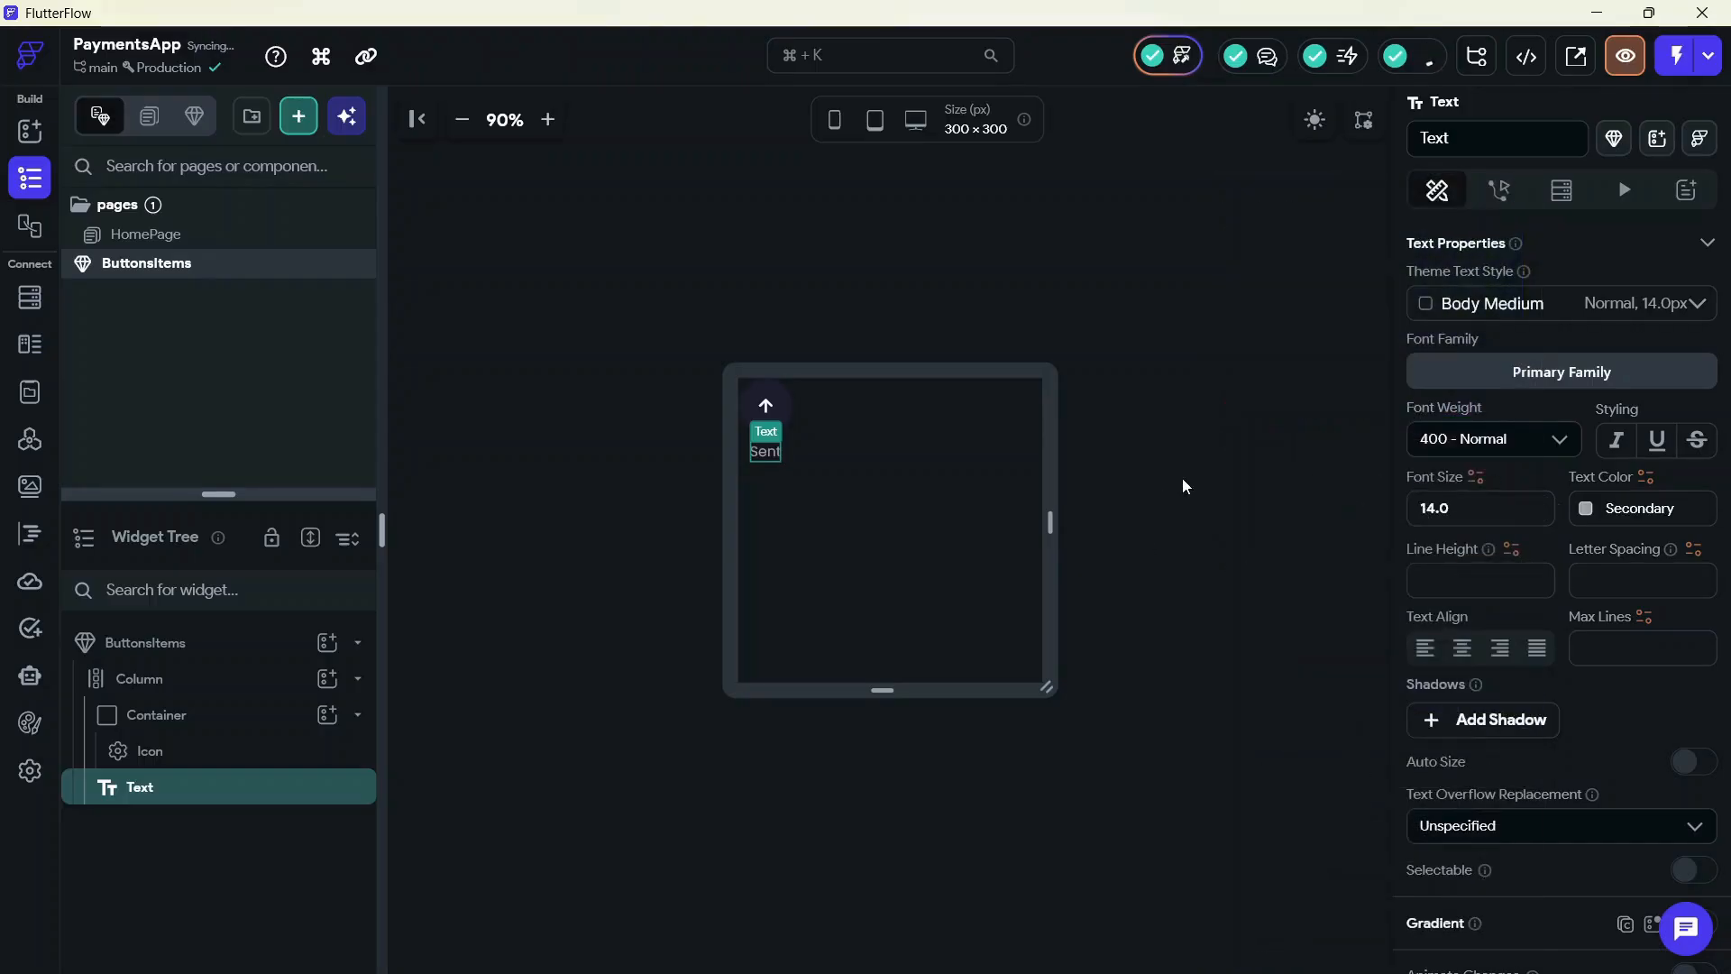
pyautogui.click(1178, 483)
# Add a component parameter of type Icon to ButtonsItems
pyautogui.click(1707, 117)
pyautogui.click(1578, 234)
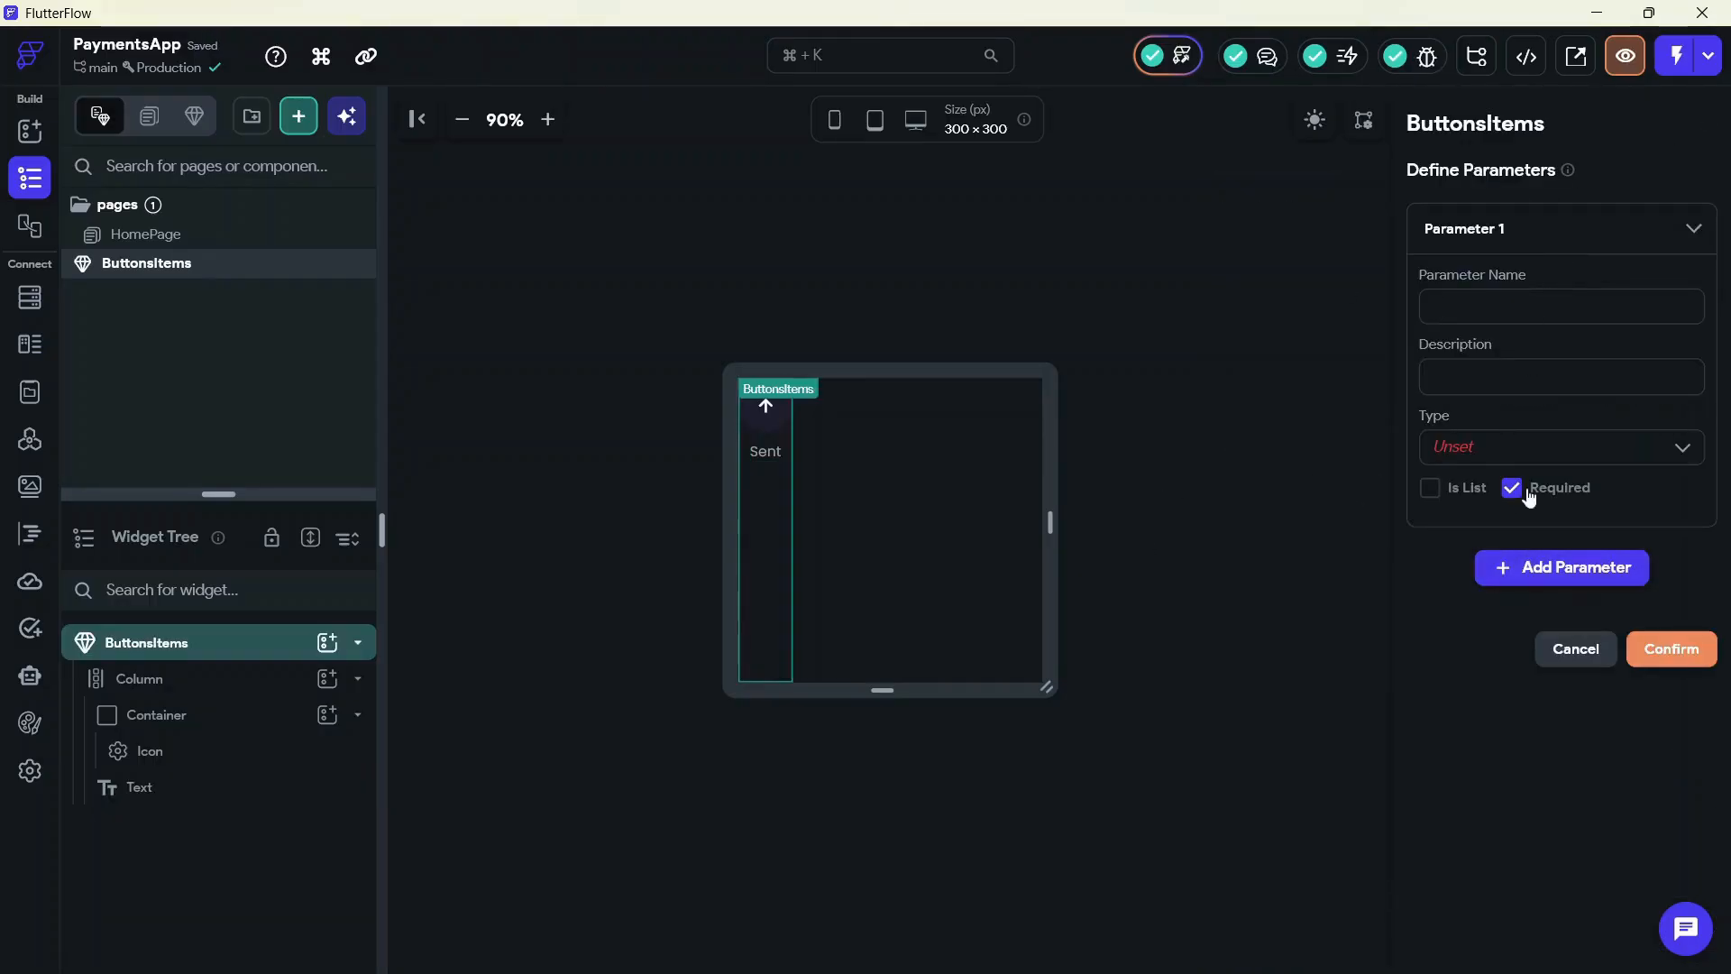
pyautogui.click(1524, 448)
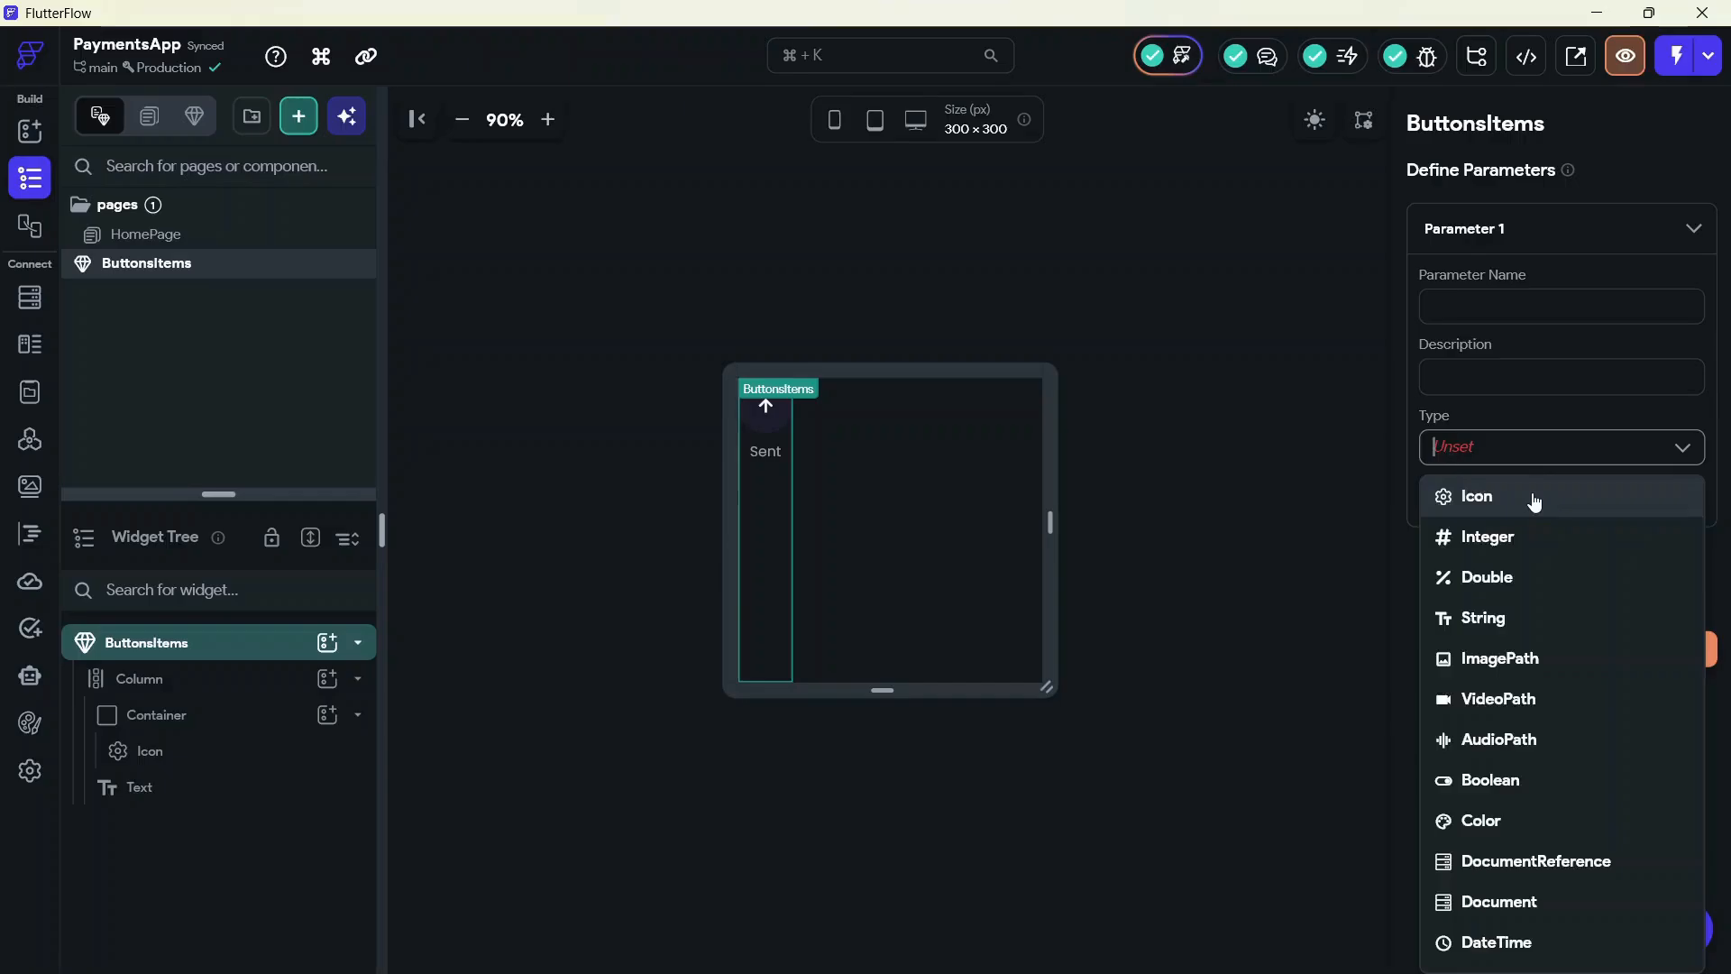
pyautogui.click(1535, 498)
# Add a second ButtonsItems parameter of type String
pyautogui.click(1523, 570)
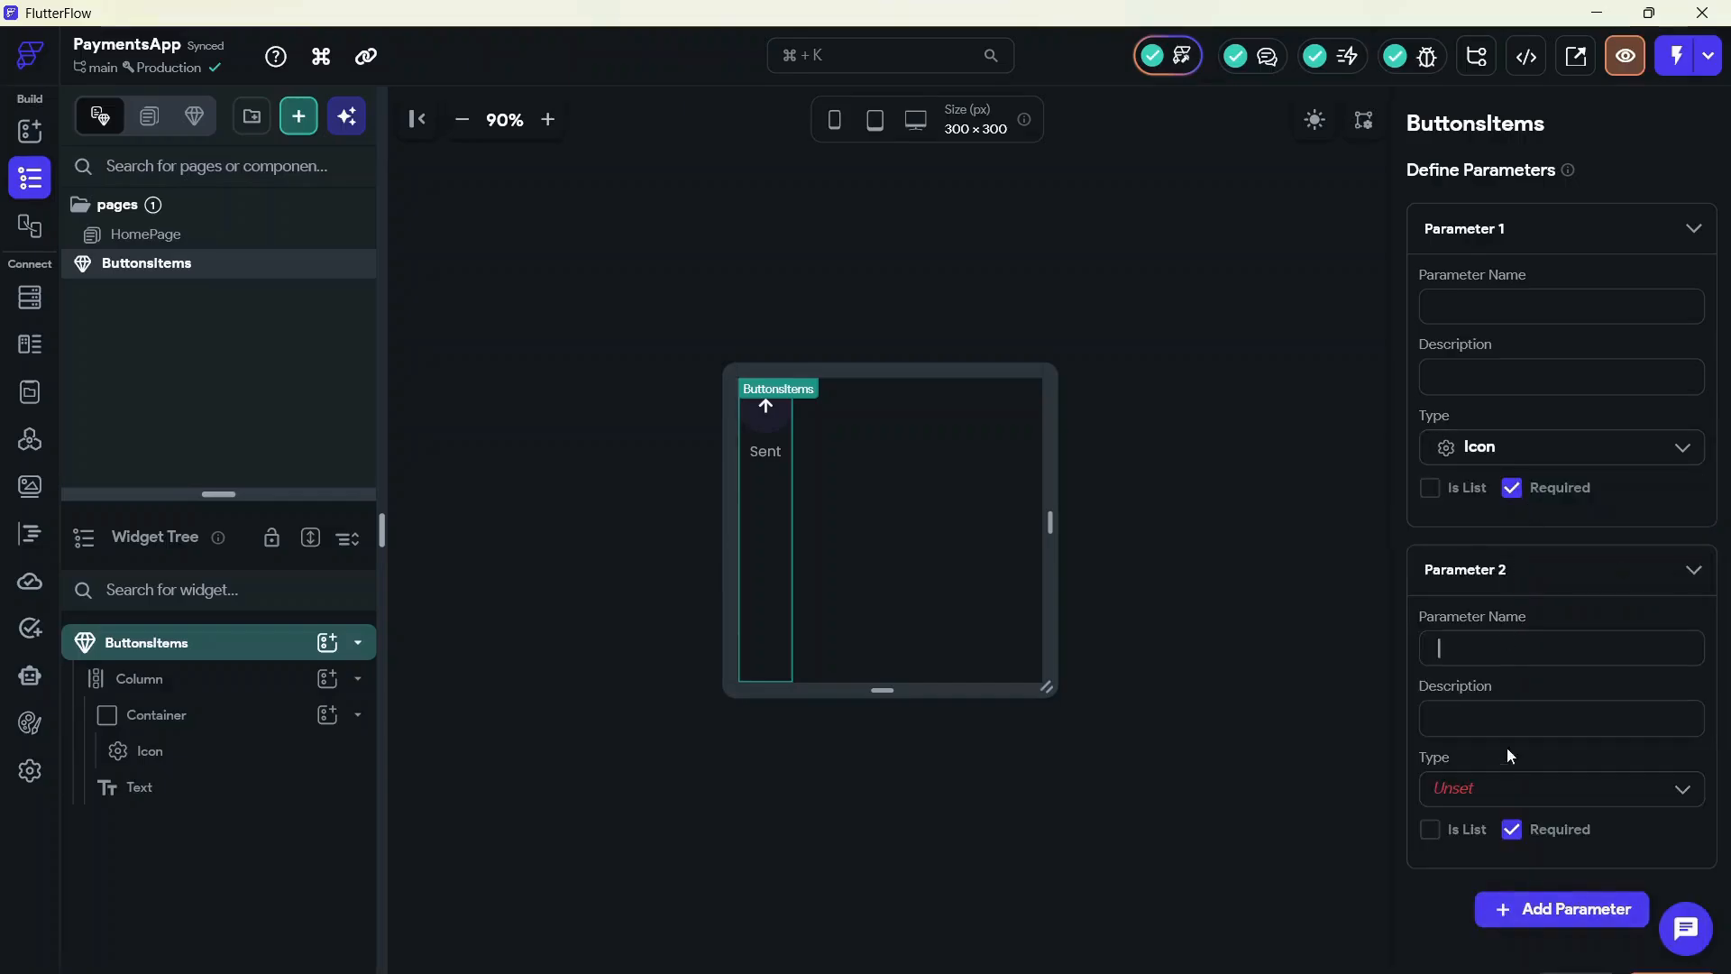
pyautogui.click(1505, 786)
pyautogui.write('string')
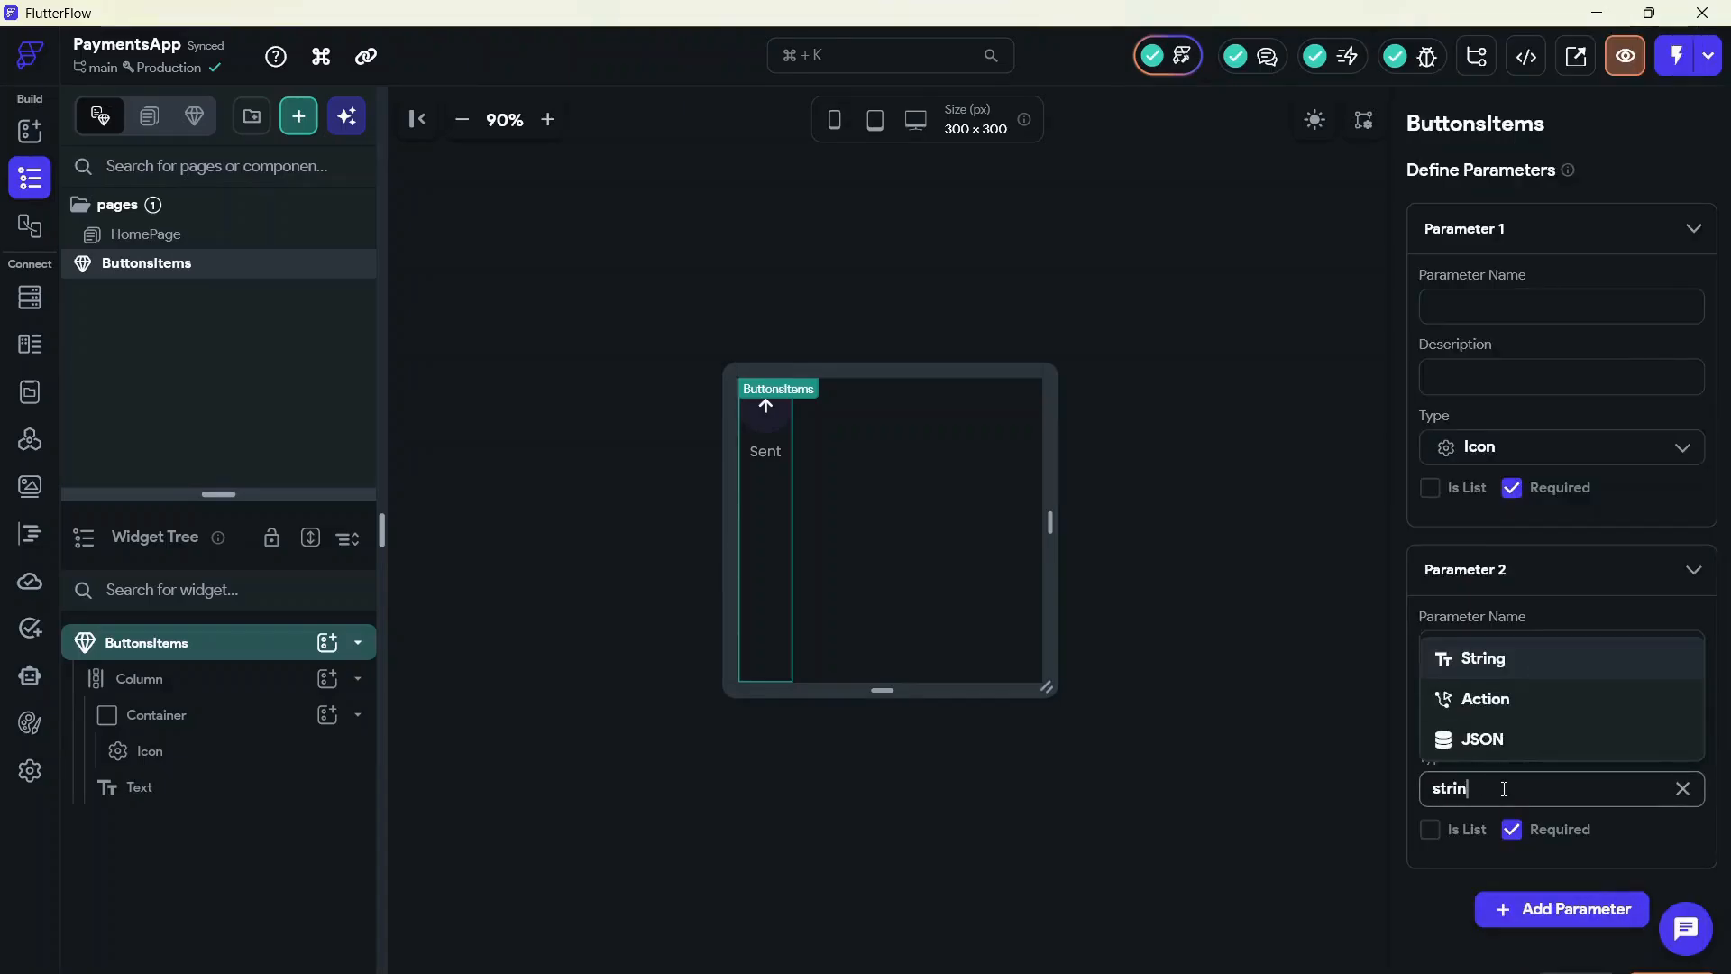
pyautogui.click(1481, 739)
# Name the Icon parameter "icon" and the String parameter "title", and save the component parameters
pyautogui.hotkey('alt', 'Tab')
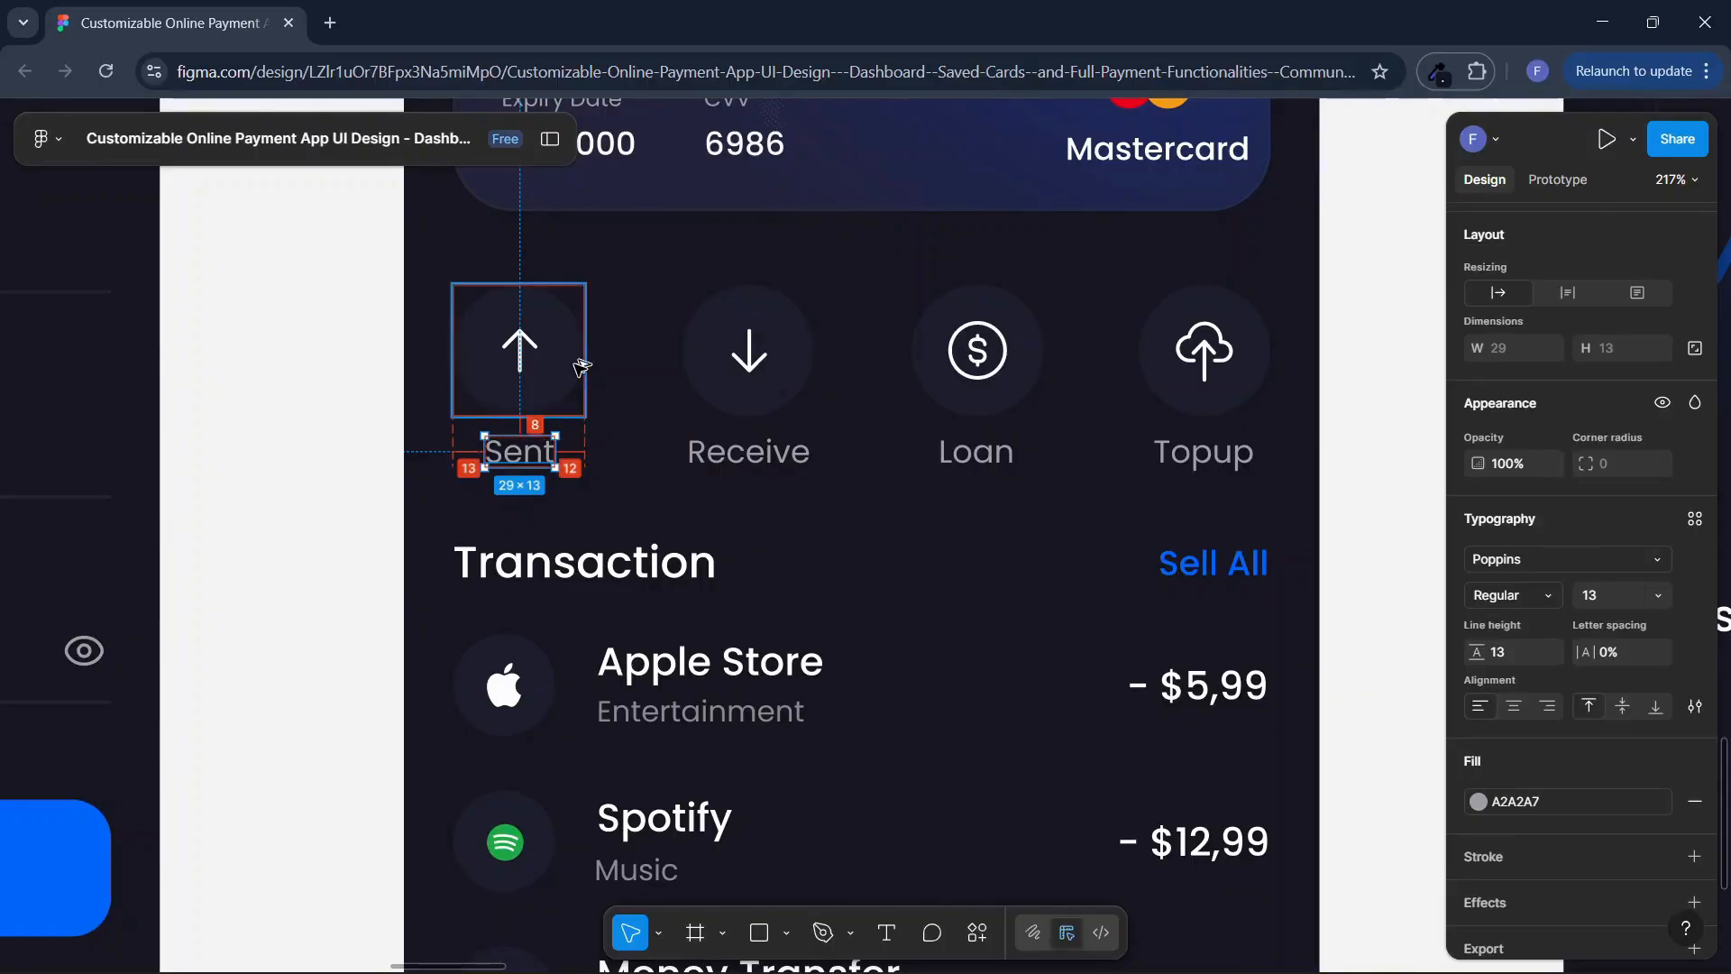
pyautogui.hotkey('alt', 'Tab')
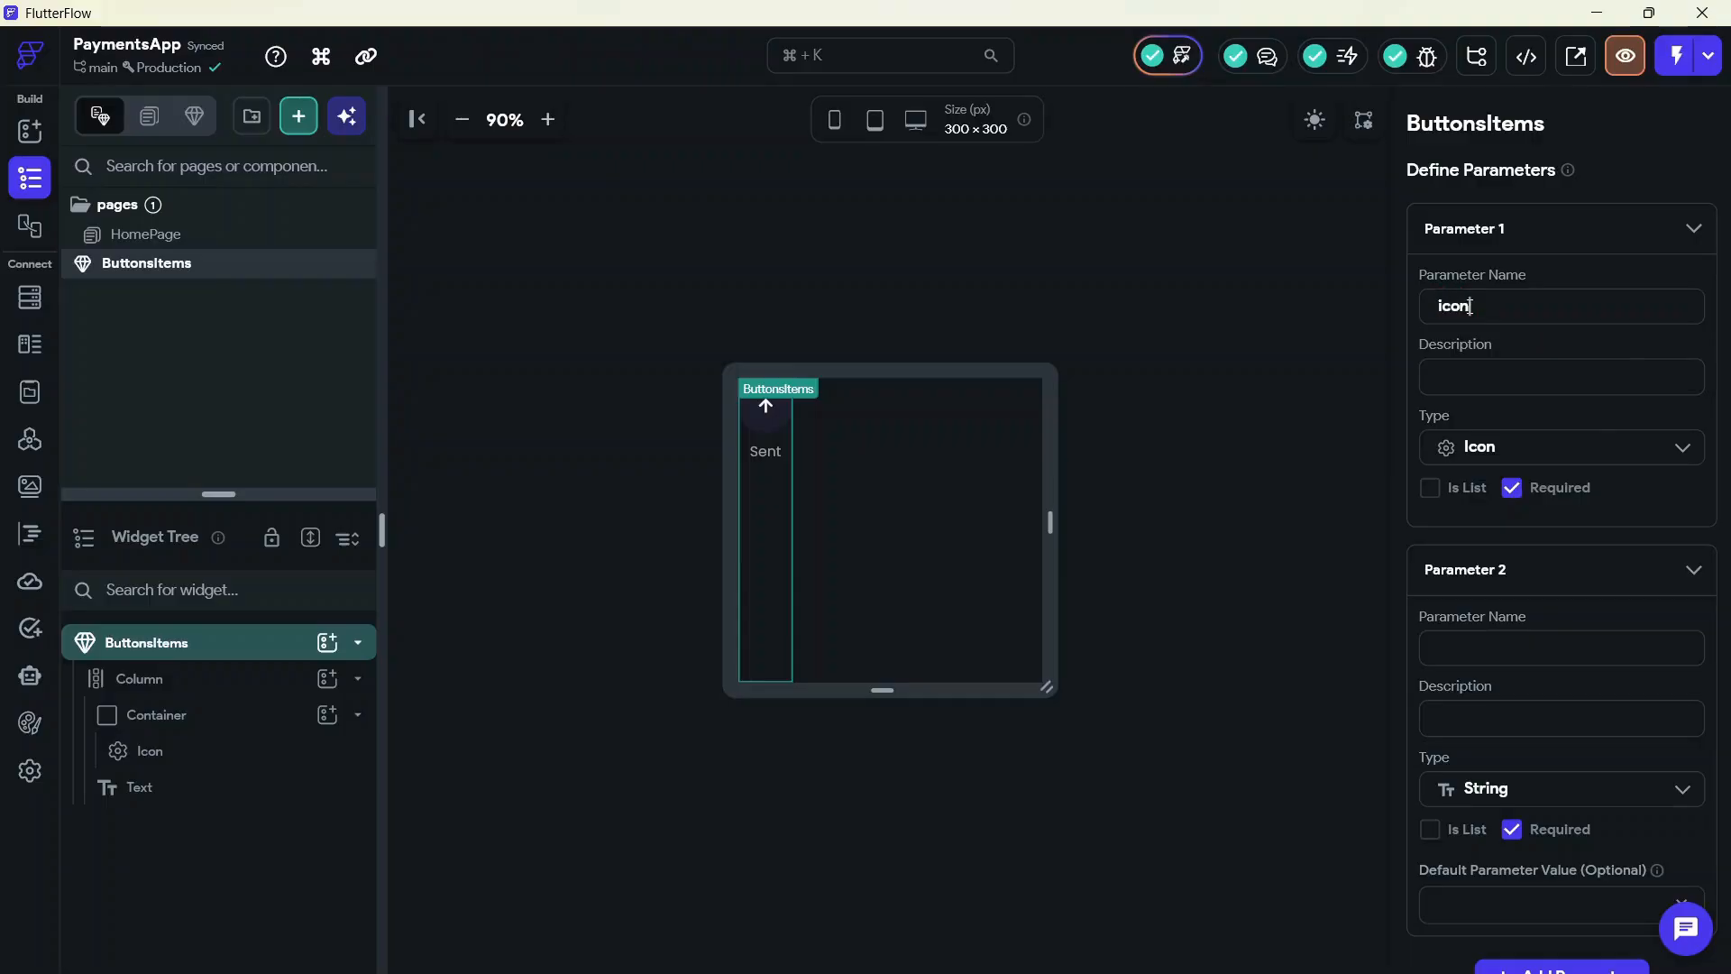
pyautogui.click(1481, 642)
pyautogui.scroll(-2, 1515, 613)
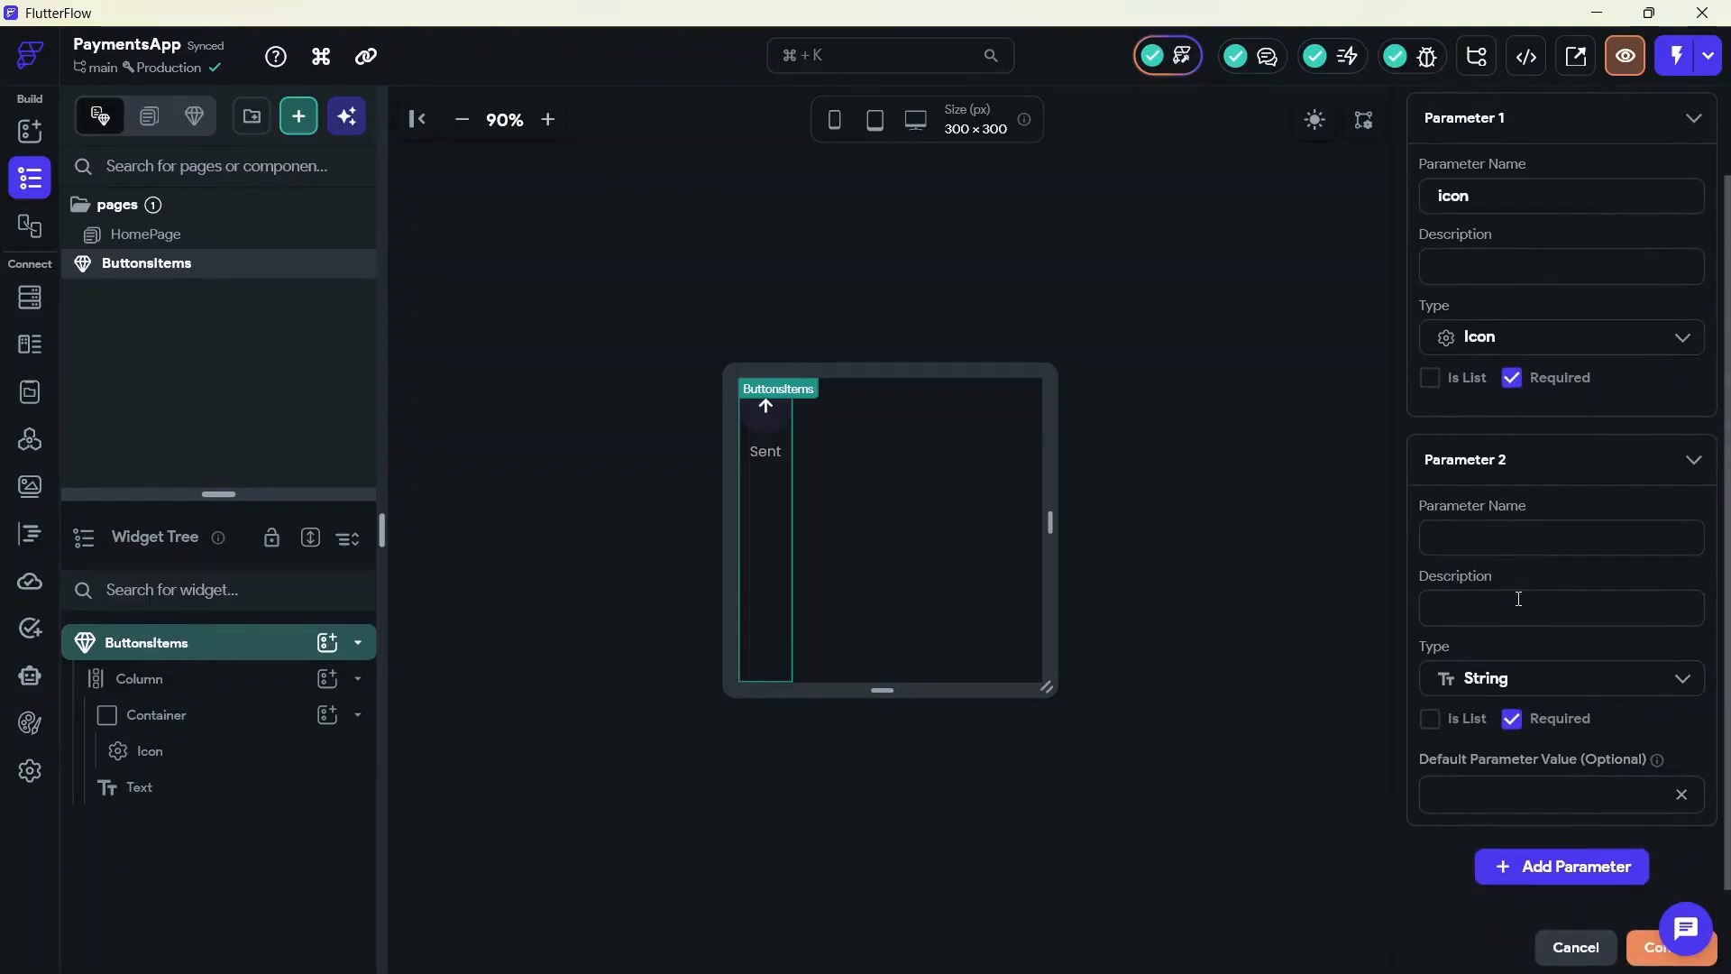
pyautogui.write('titl')
pyautogui.click(1491, 478)
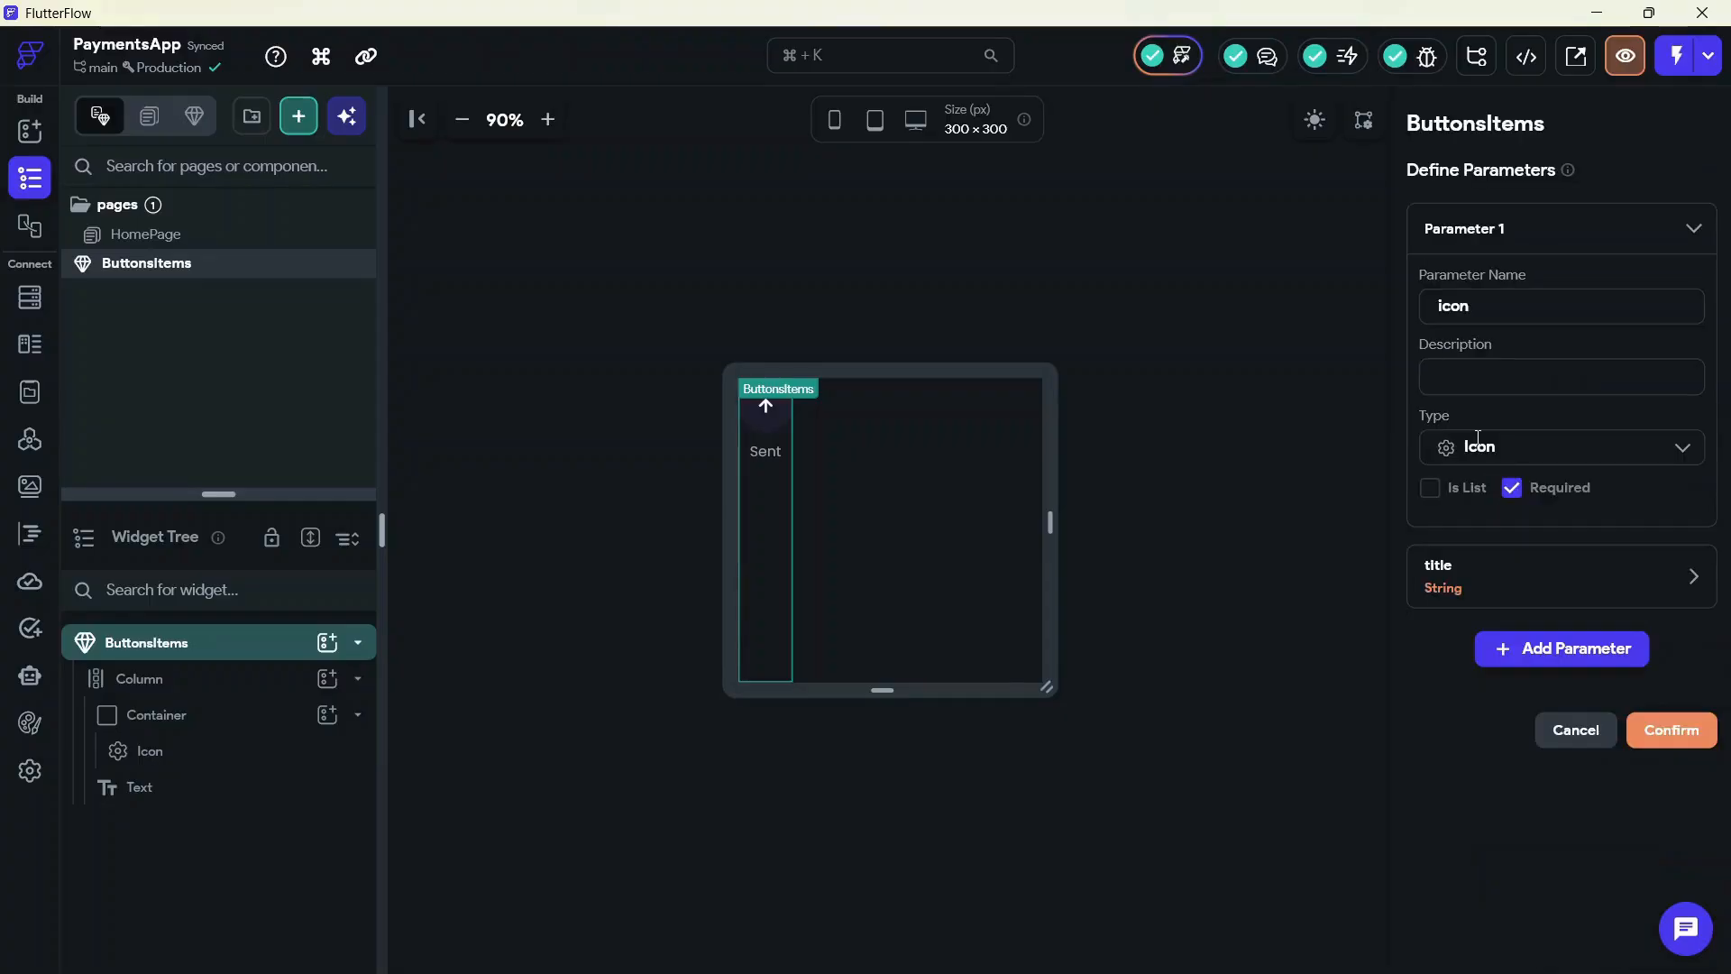
pyautogui.click(1468, 242)
pyautogui.click(1646, 478)
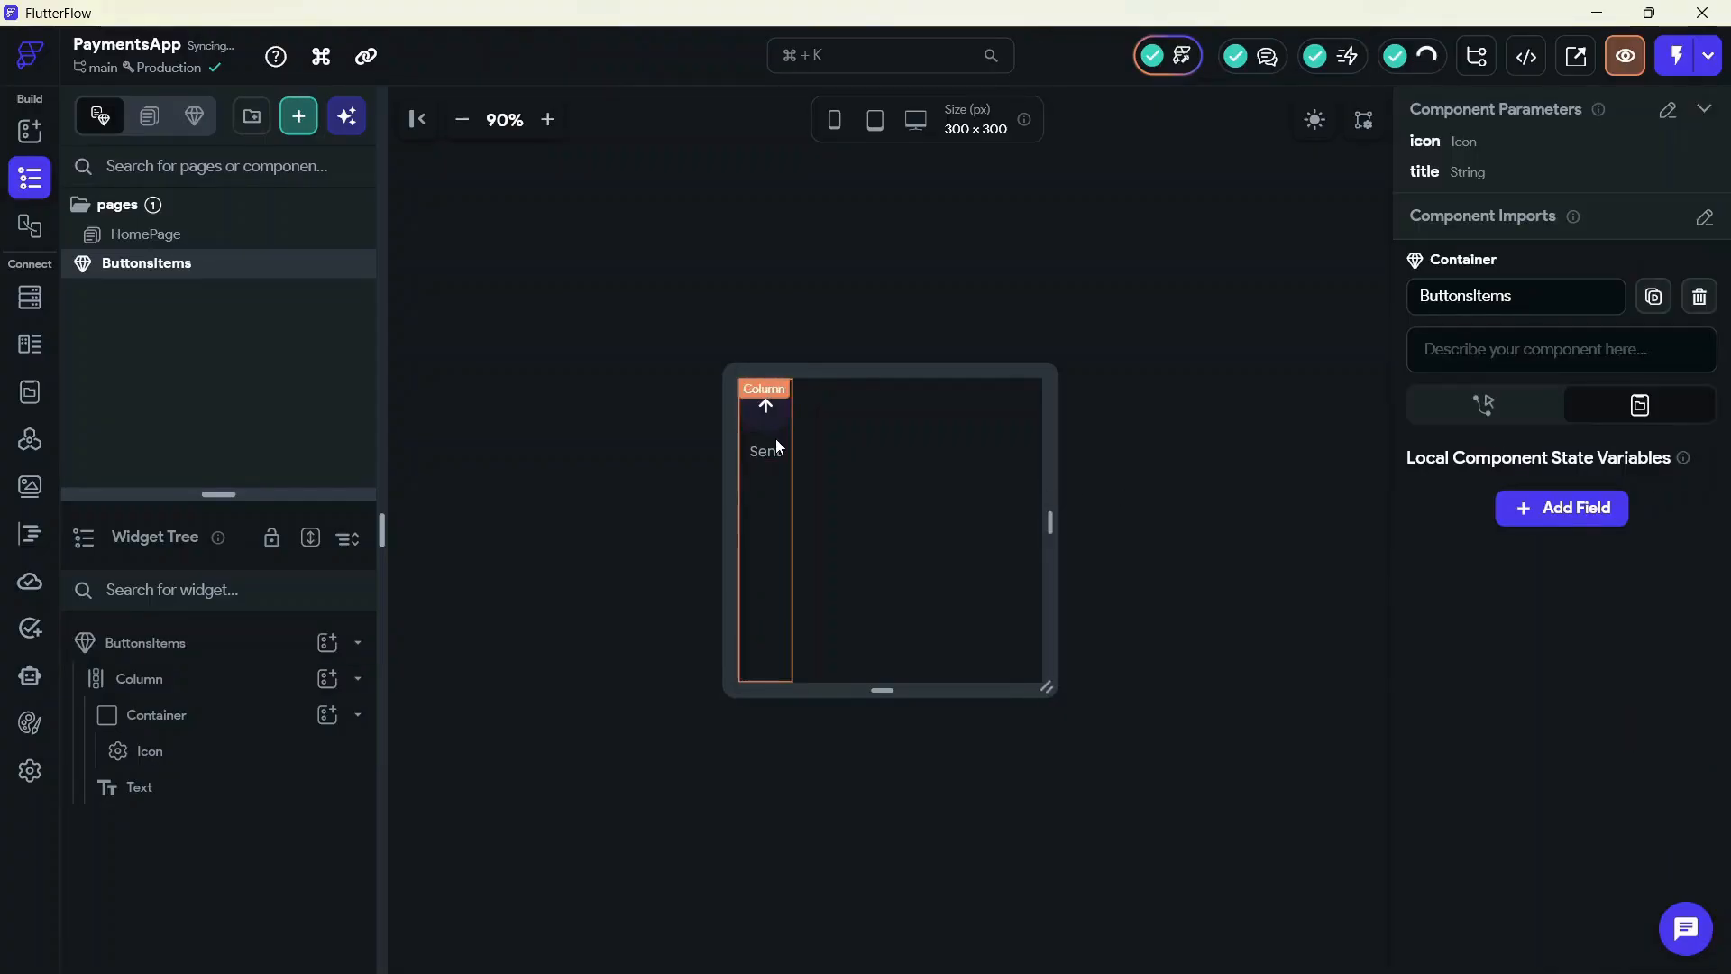
# Bind the arrow Icon's properties to the component's icon parameter
pyautogui.click(767, 408)
pyautogui.scroll(-3, 1544, 565)
pyautogui.click(1539, 608)
pyautogui.click(1211, 674)
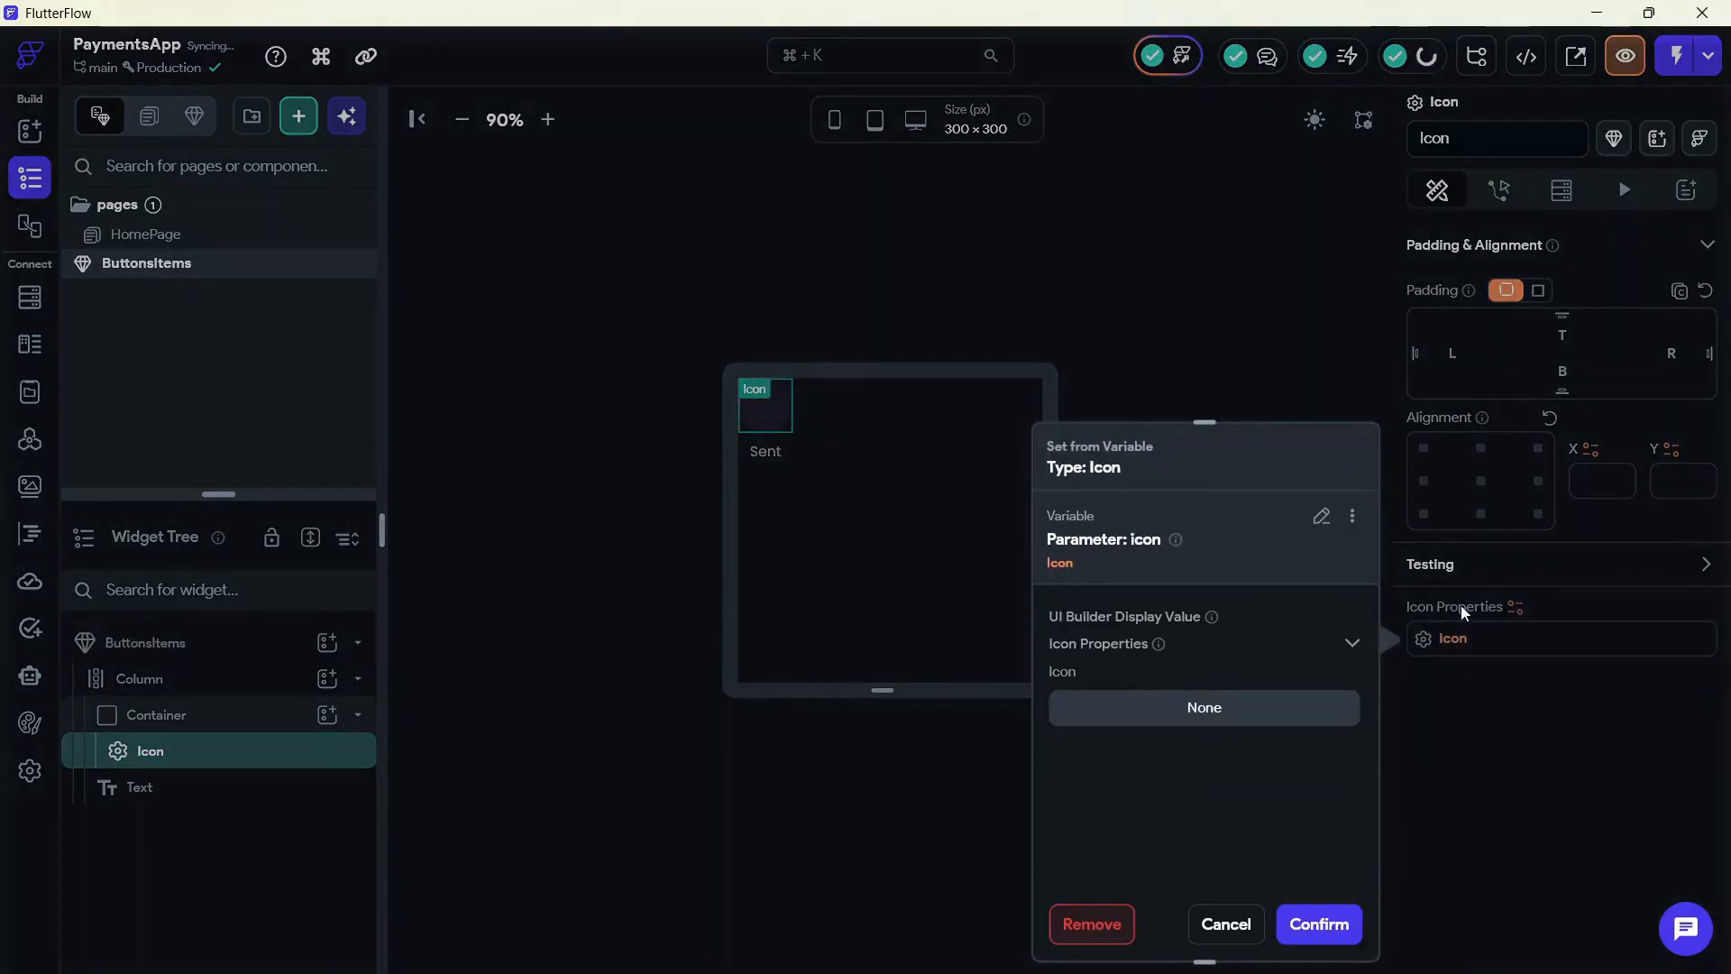
# Set the icon binding's UI Builder display value to Arrow Upward Sharp in white with size 20
pyautogui.click(1199, 709)
pyautogui.write('arrow')
pyautogui.click(783, 582)
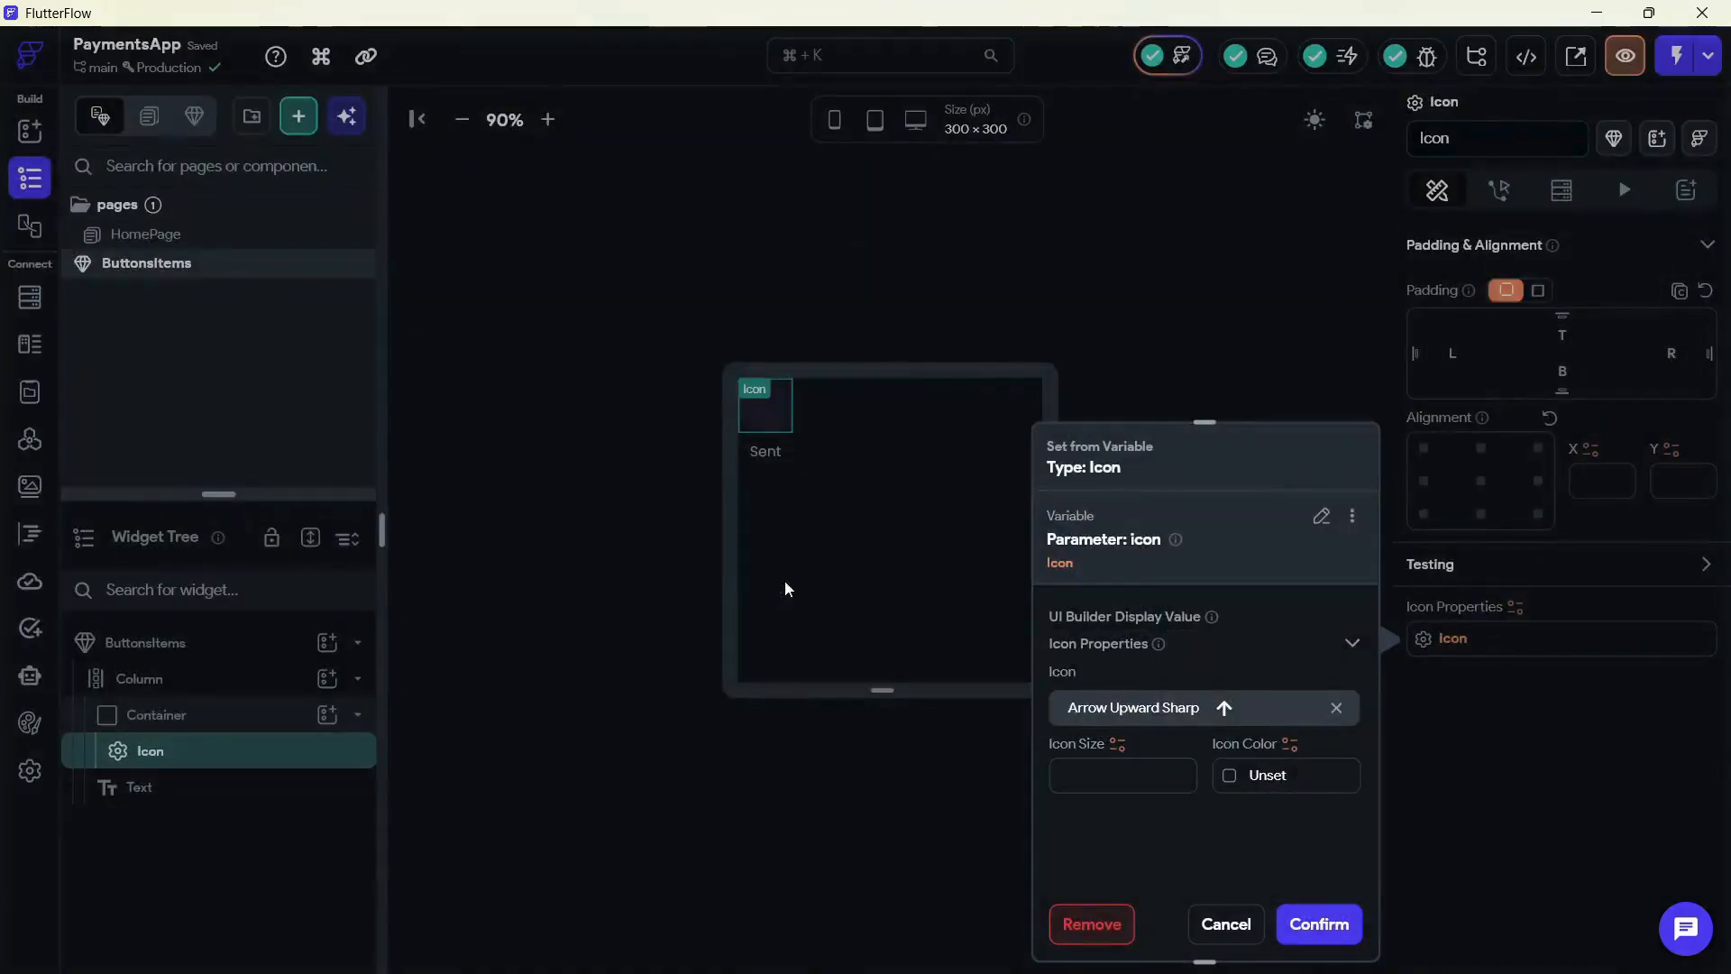
pyautogui.click(1242, 781)
pyautogui.click(964, 622)
pyautogui.click(1093, 765)
pyautogui.write('20')
pyautogui.click(1319, 924)
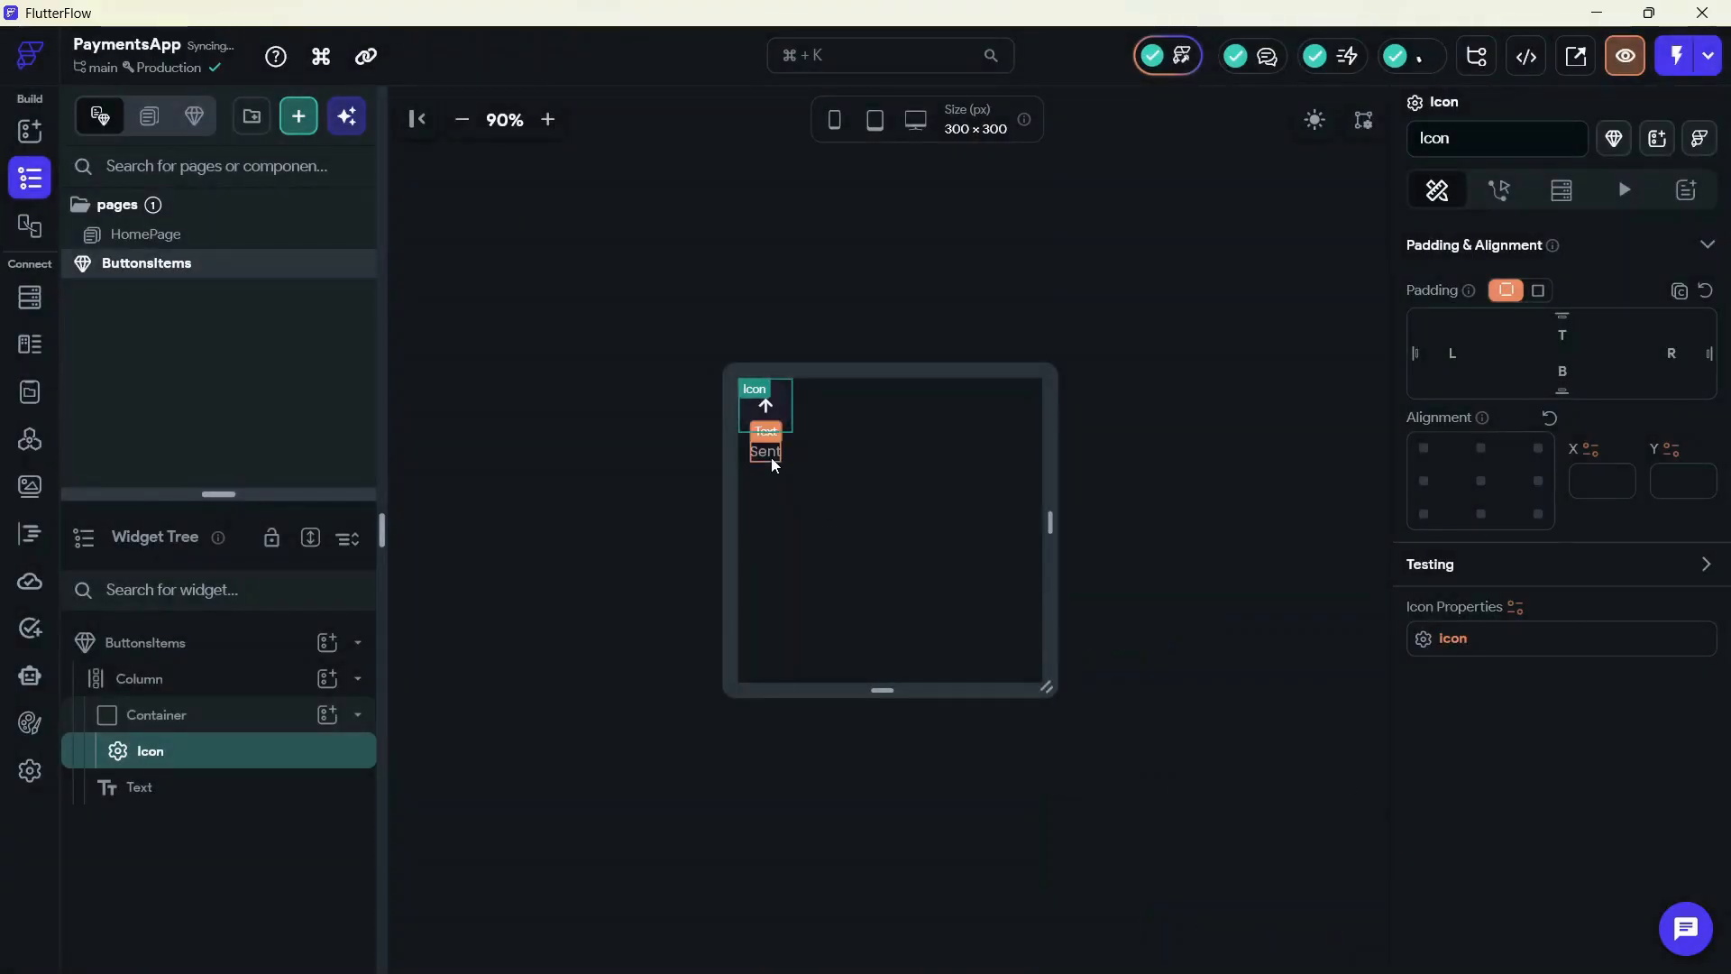
# Bind the Sent text to the title parameter with "sent" as both default variable value and UI Builder display value
pyautogui.click(766, 451)
pyautogui.click(1447, 329)
pyautogui.click(1102, 528)
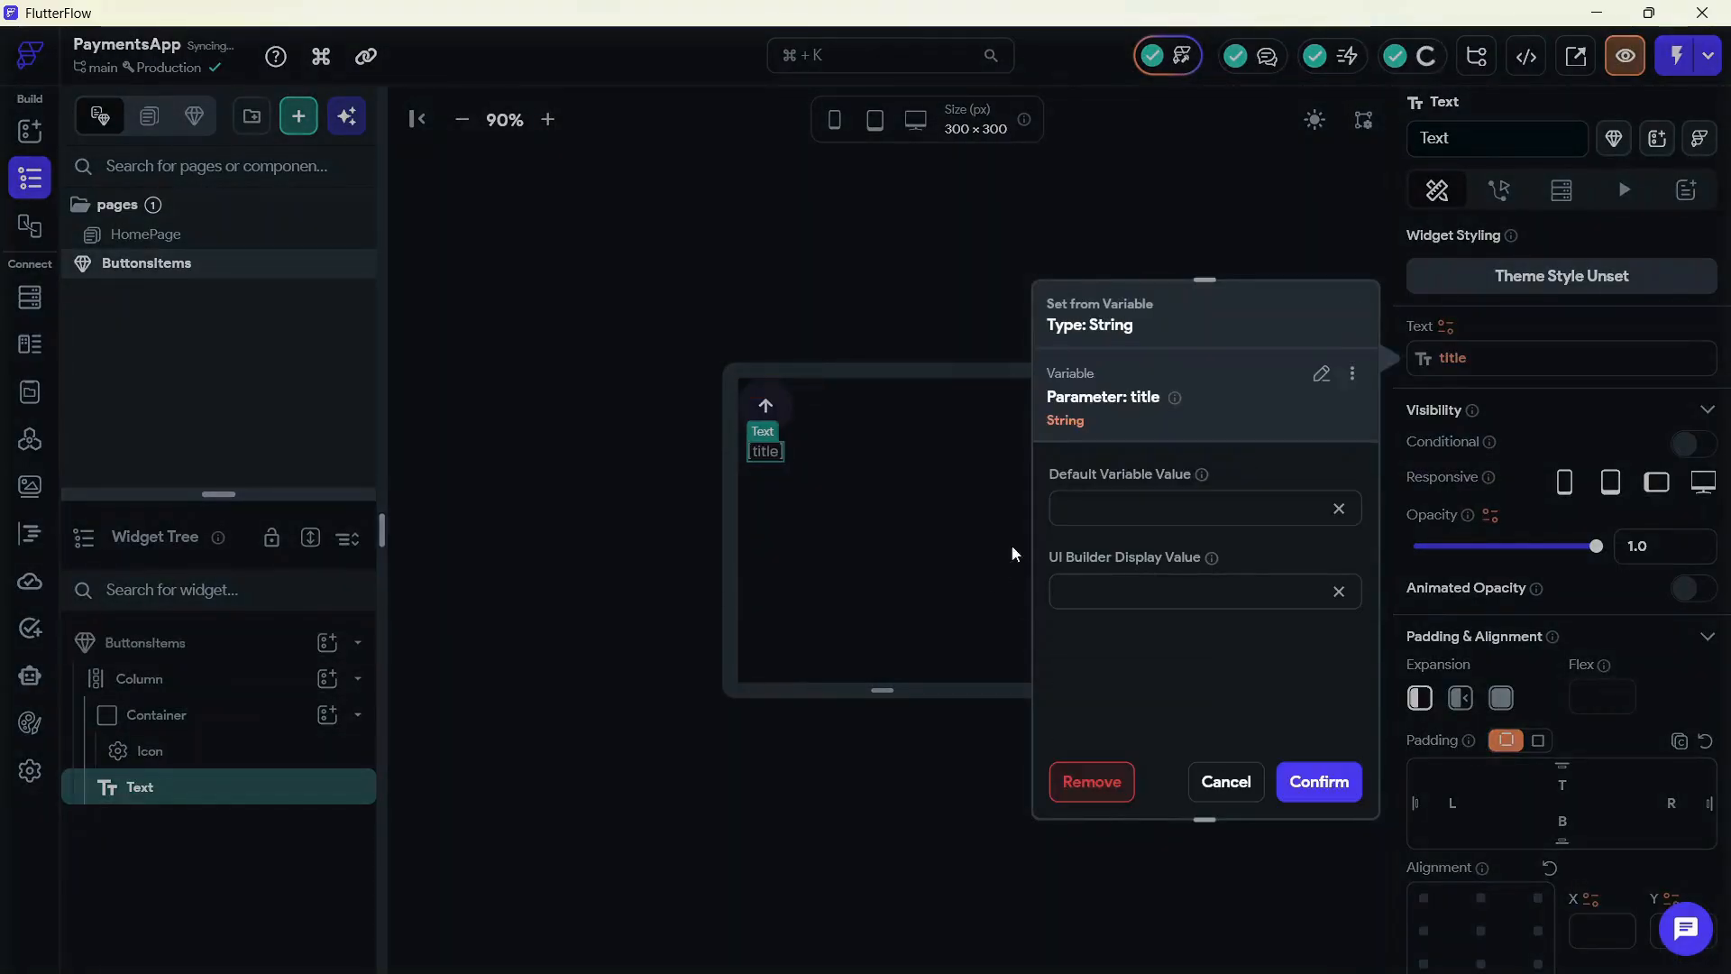
pyautogui.click(1125, 591)
pyautogui.write('sent')
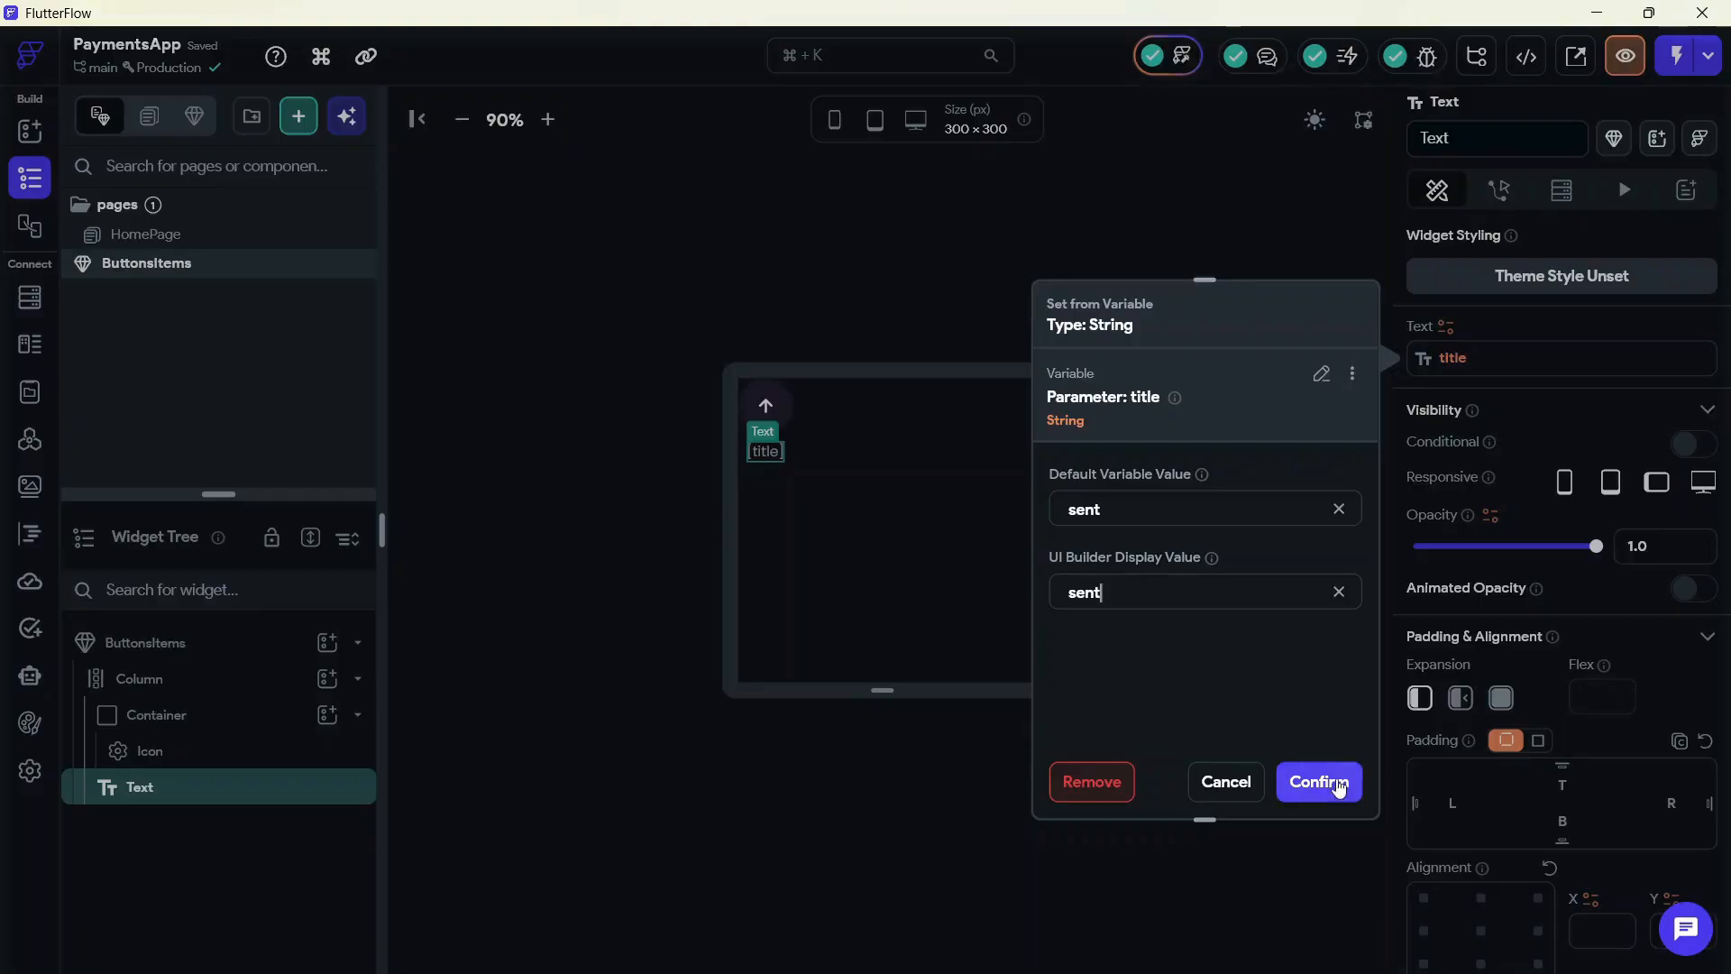
pyautogui.click(1319, 782)
pyautogui.click(1276, 578)
# Set the ButtonsItems Column's Main Axis Size to minimum so it fits its contents
pyautogui.click(766, 541)
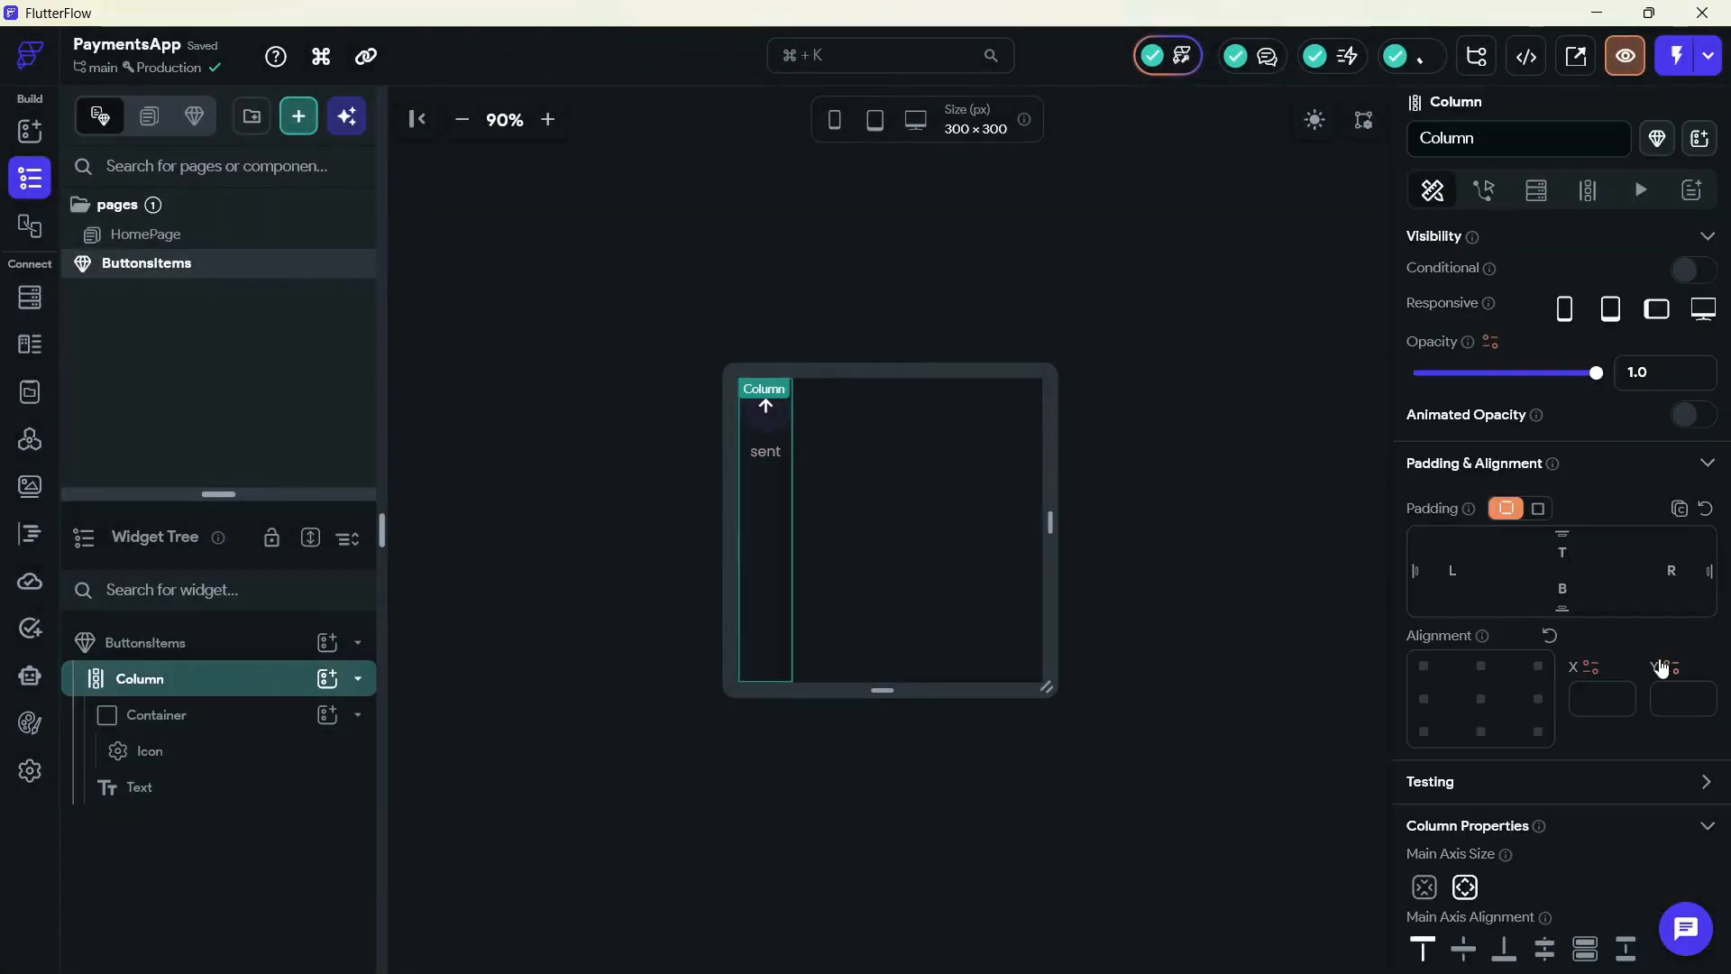
pyautogui.scroll(-7, 1533, 451)
pyautogui.click(1424, 262)
pyautogui.scroll(7, 1473, 757)
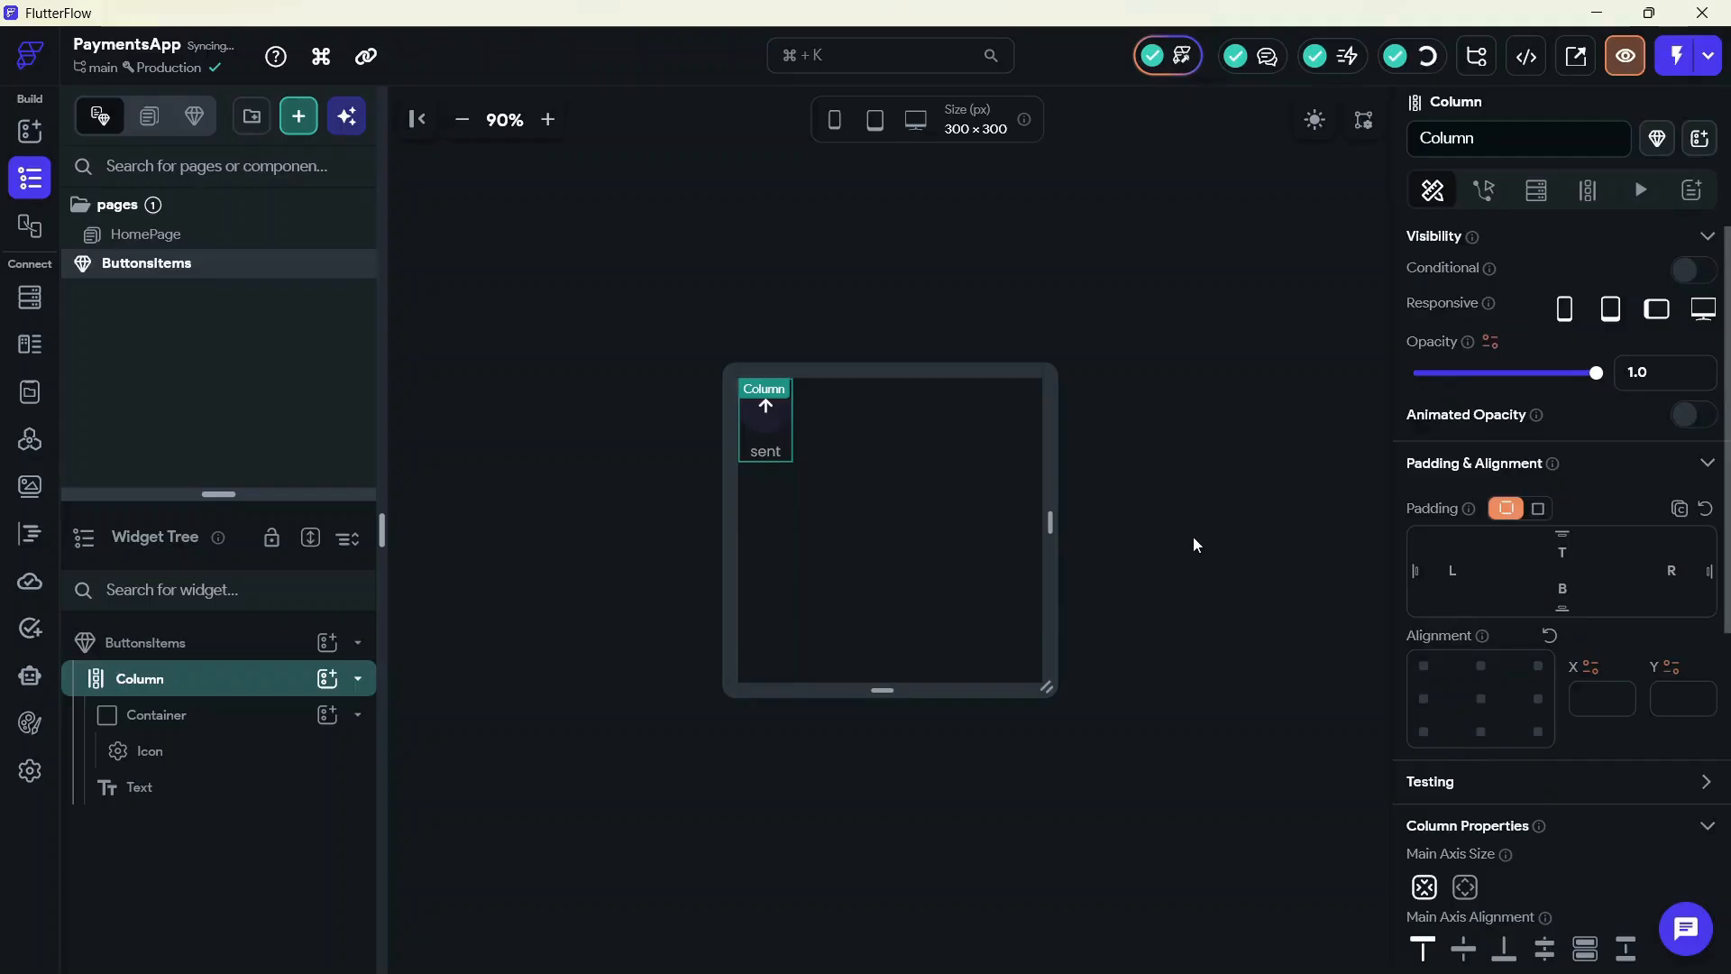
pyautogui.click(570, 700)
pyautogui.click(570, 700)
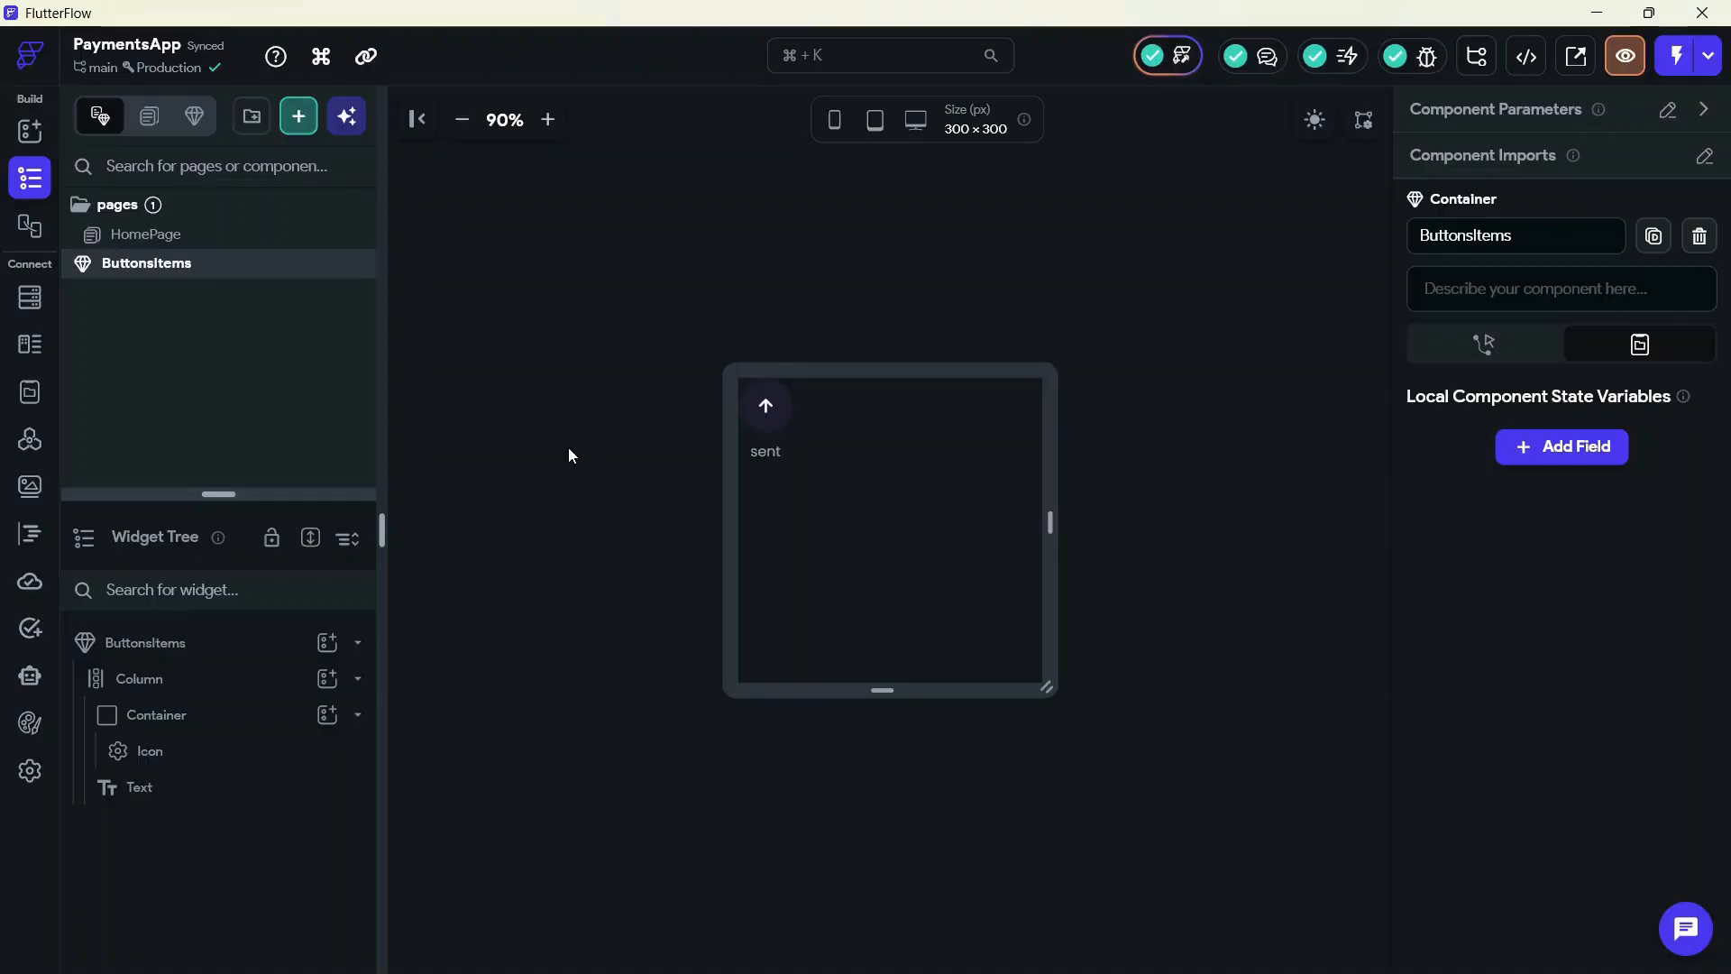
# Open HomePage and insert the ButtonsItems component into the empty Row below the bank card
pyautogui.click(227, 237)
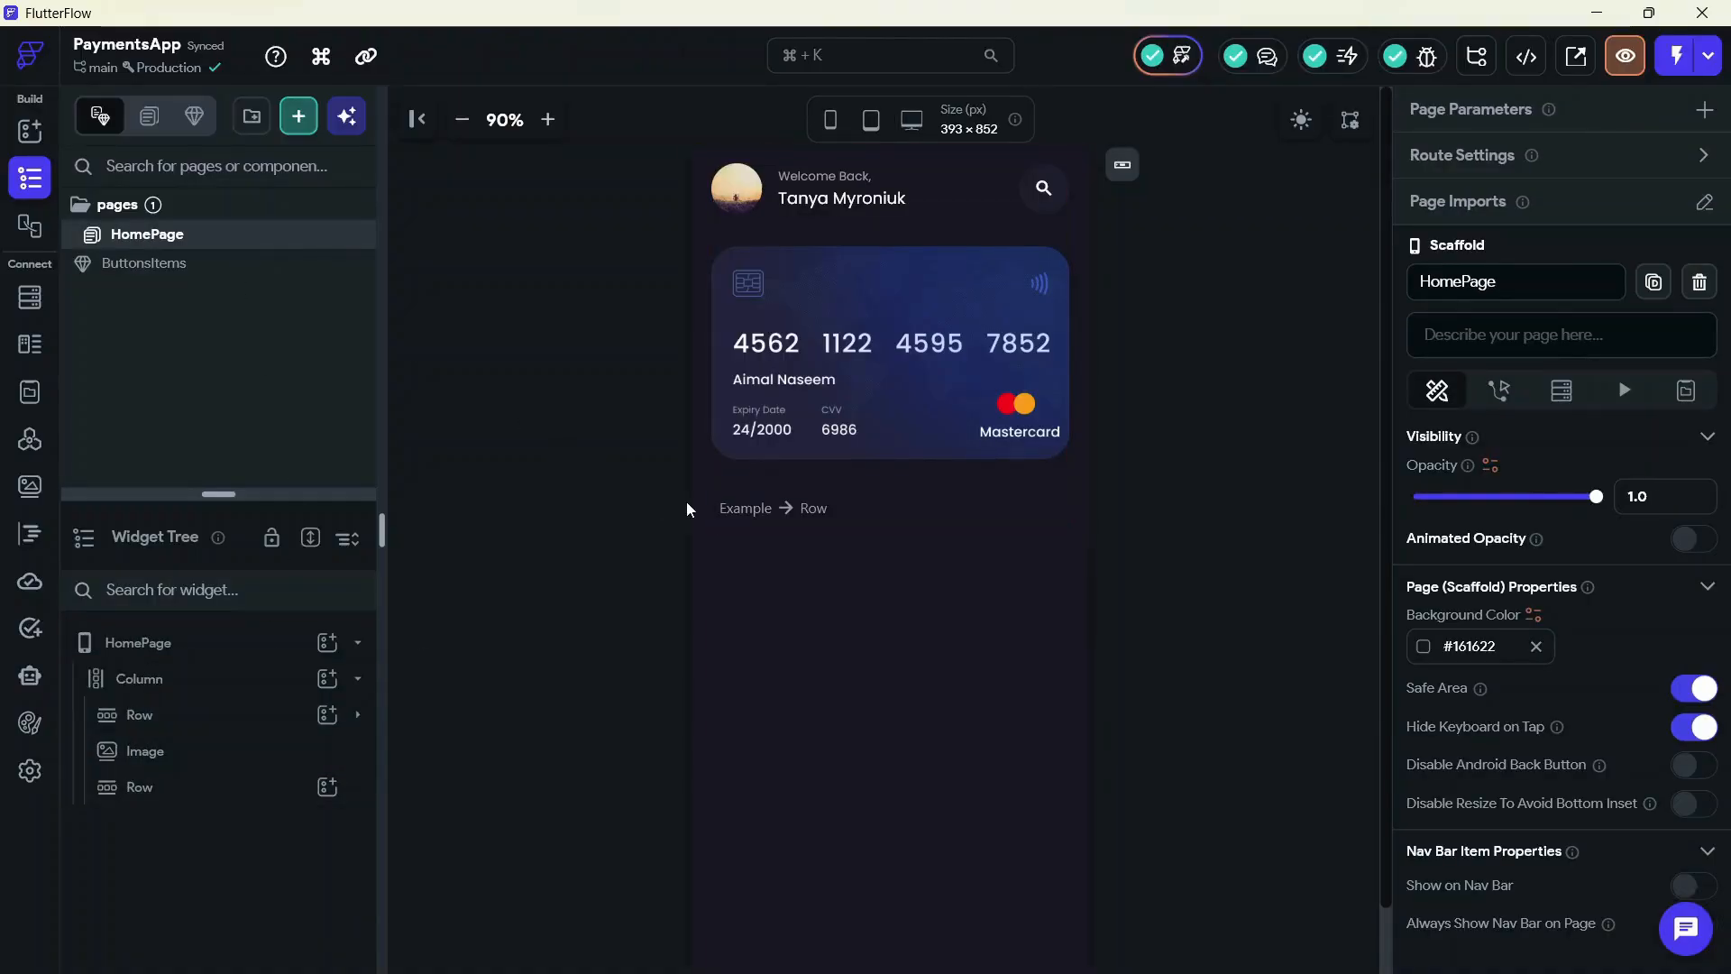
pyautogui.click(744, 515)
pyautogui.click(328, 787)
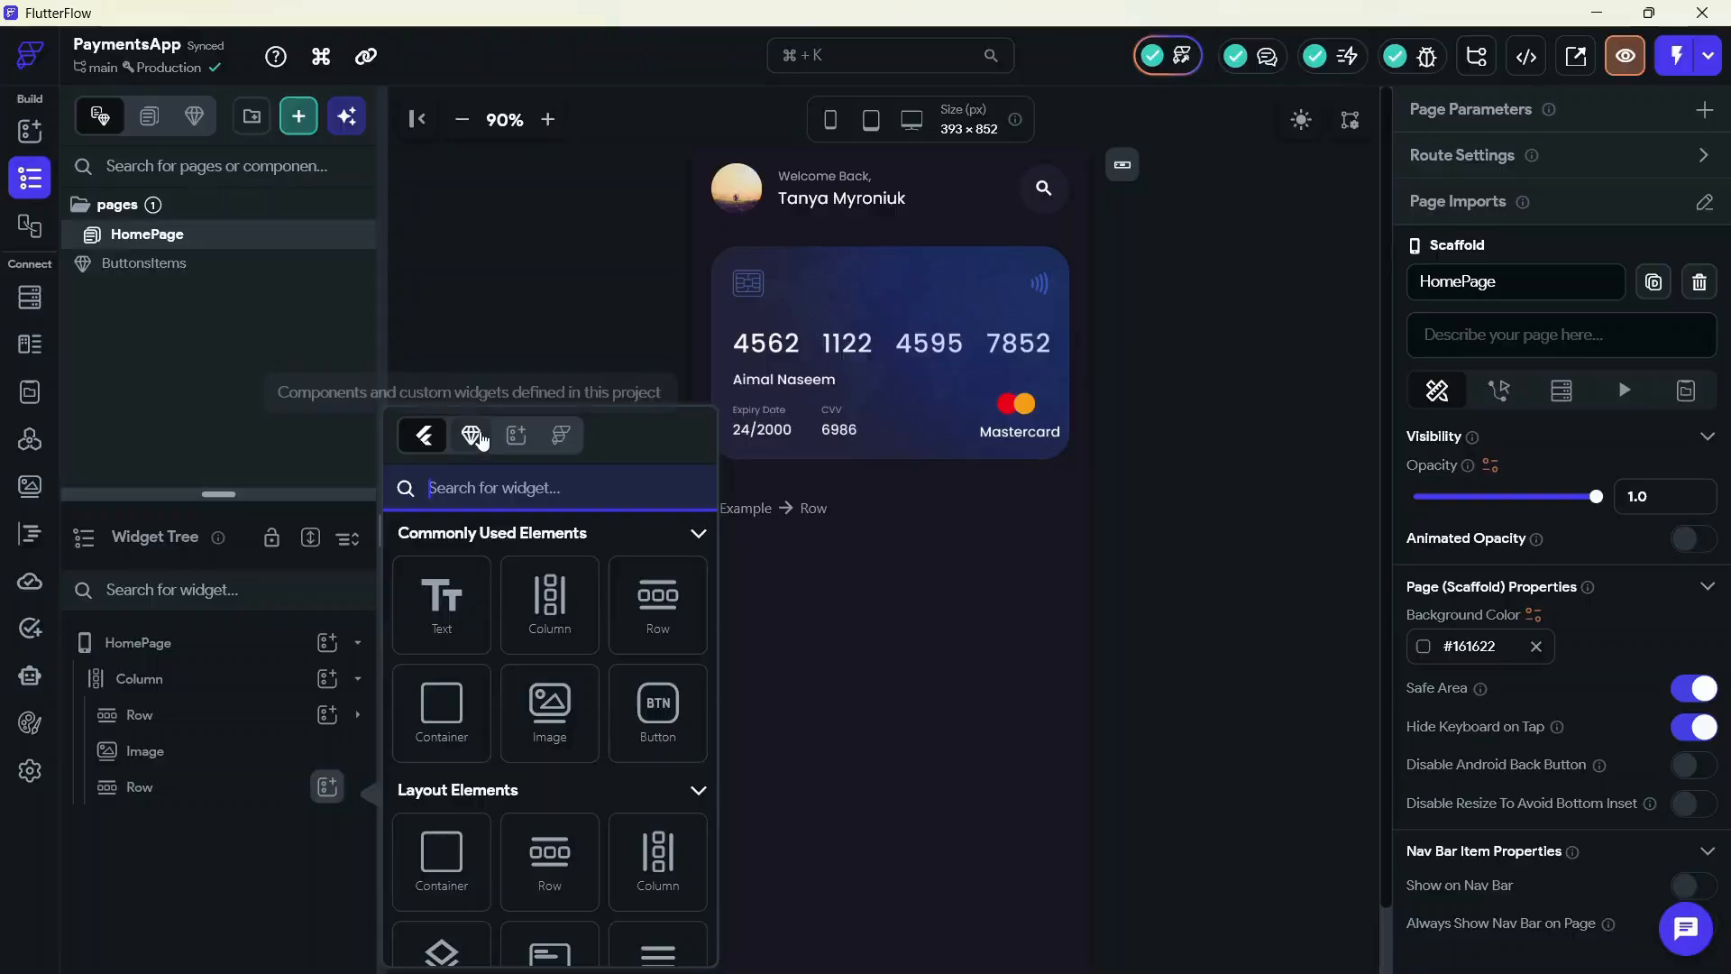
pyautogui.click(468, 435)
pyautogui.click(515, 610)
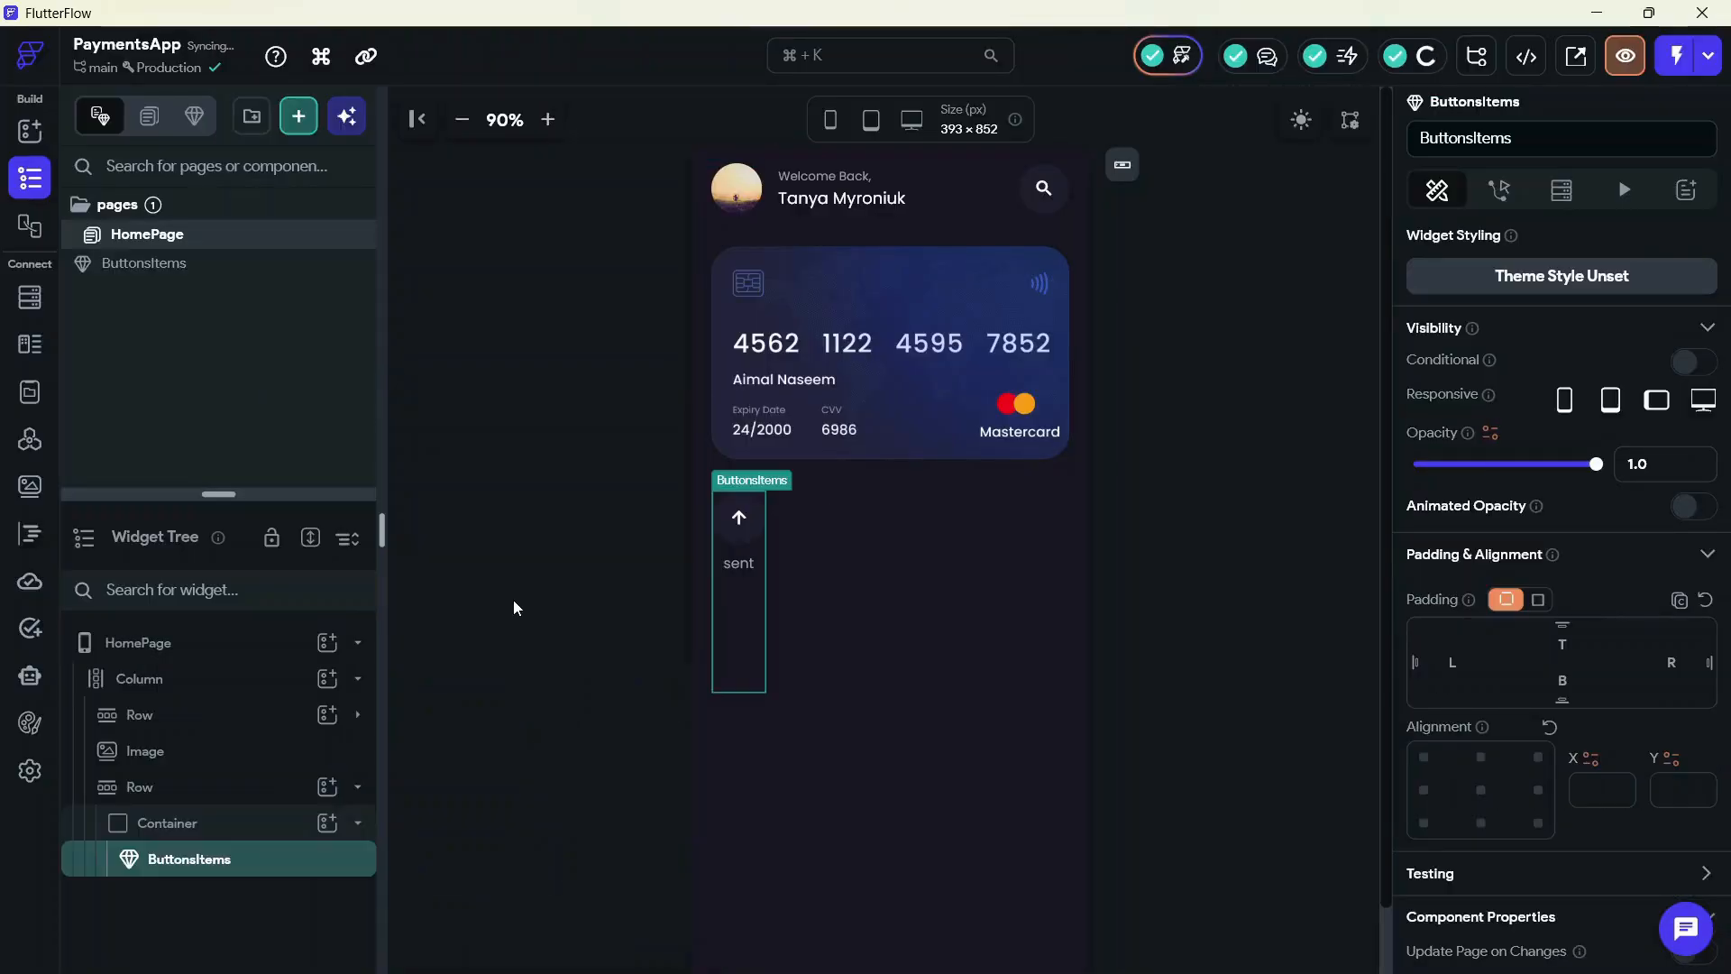
# Clear the height of the Container wrapping the ButtonsItems component
pyautogui.click(228, 823)
pyautogui.scroll(-4, 1566, 676)
pyautogui.click(1623, 715)
pyautogui.press('BackSpace')
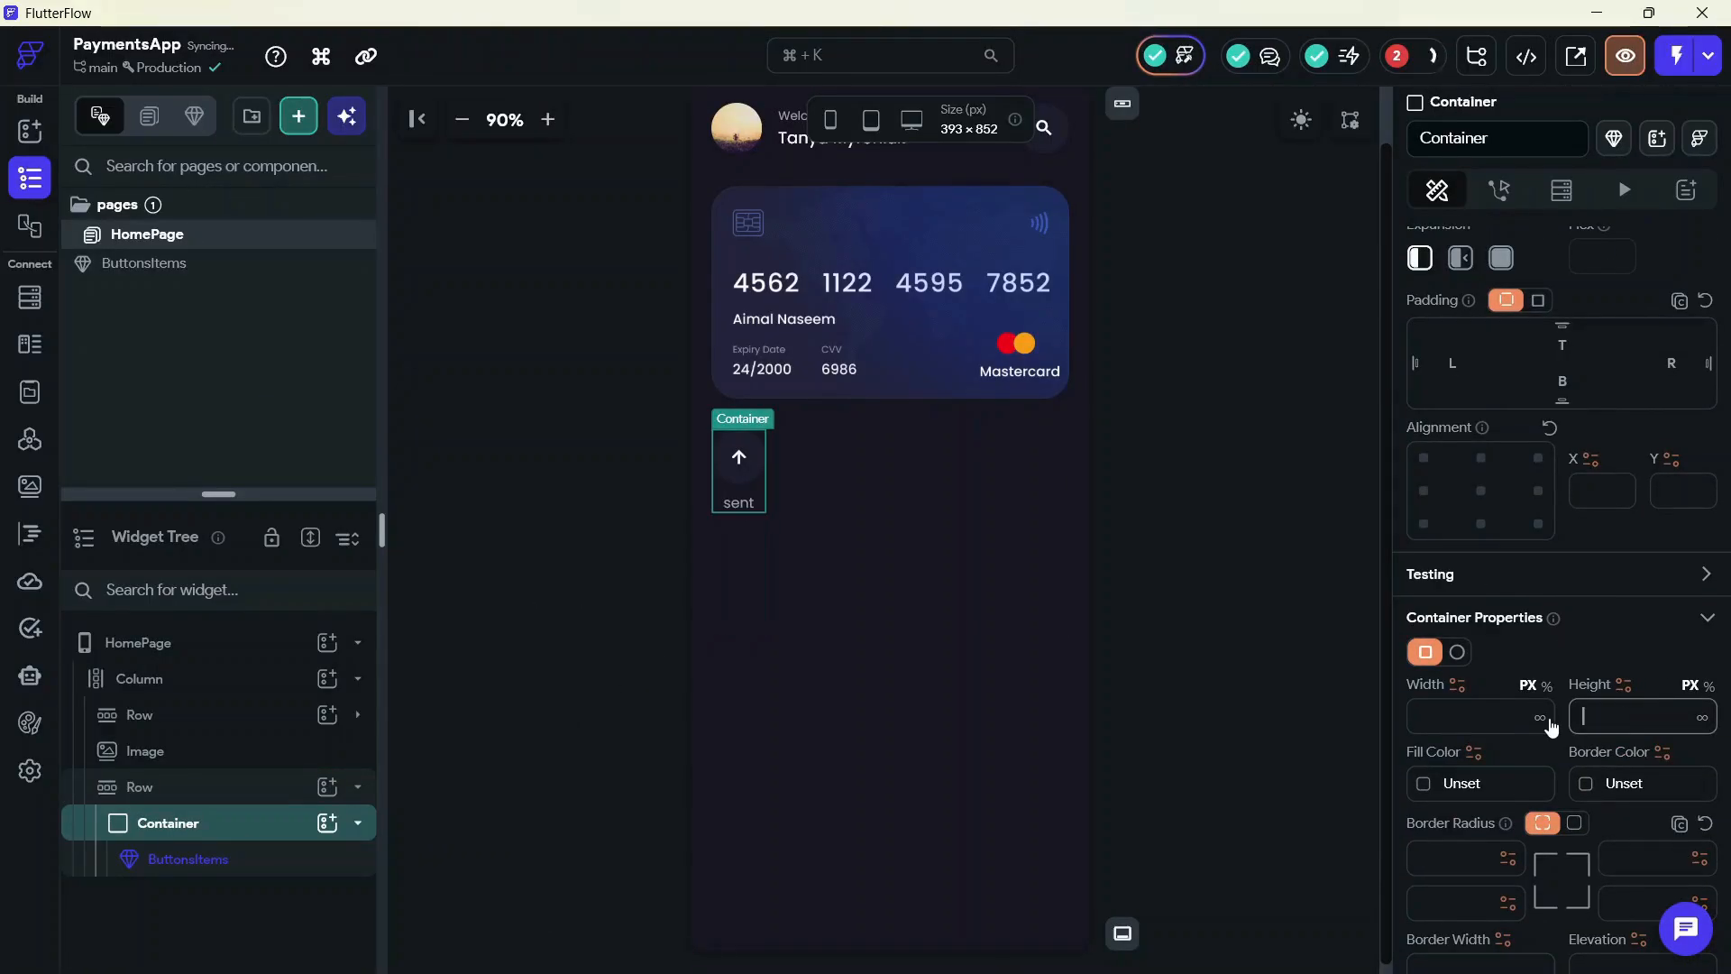
# Copy the ButtonsItems component and paste three more copies into the Row
pyautogui.click(744, 461)
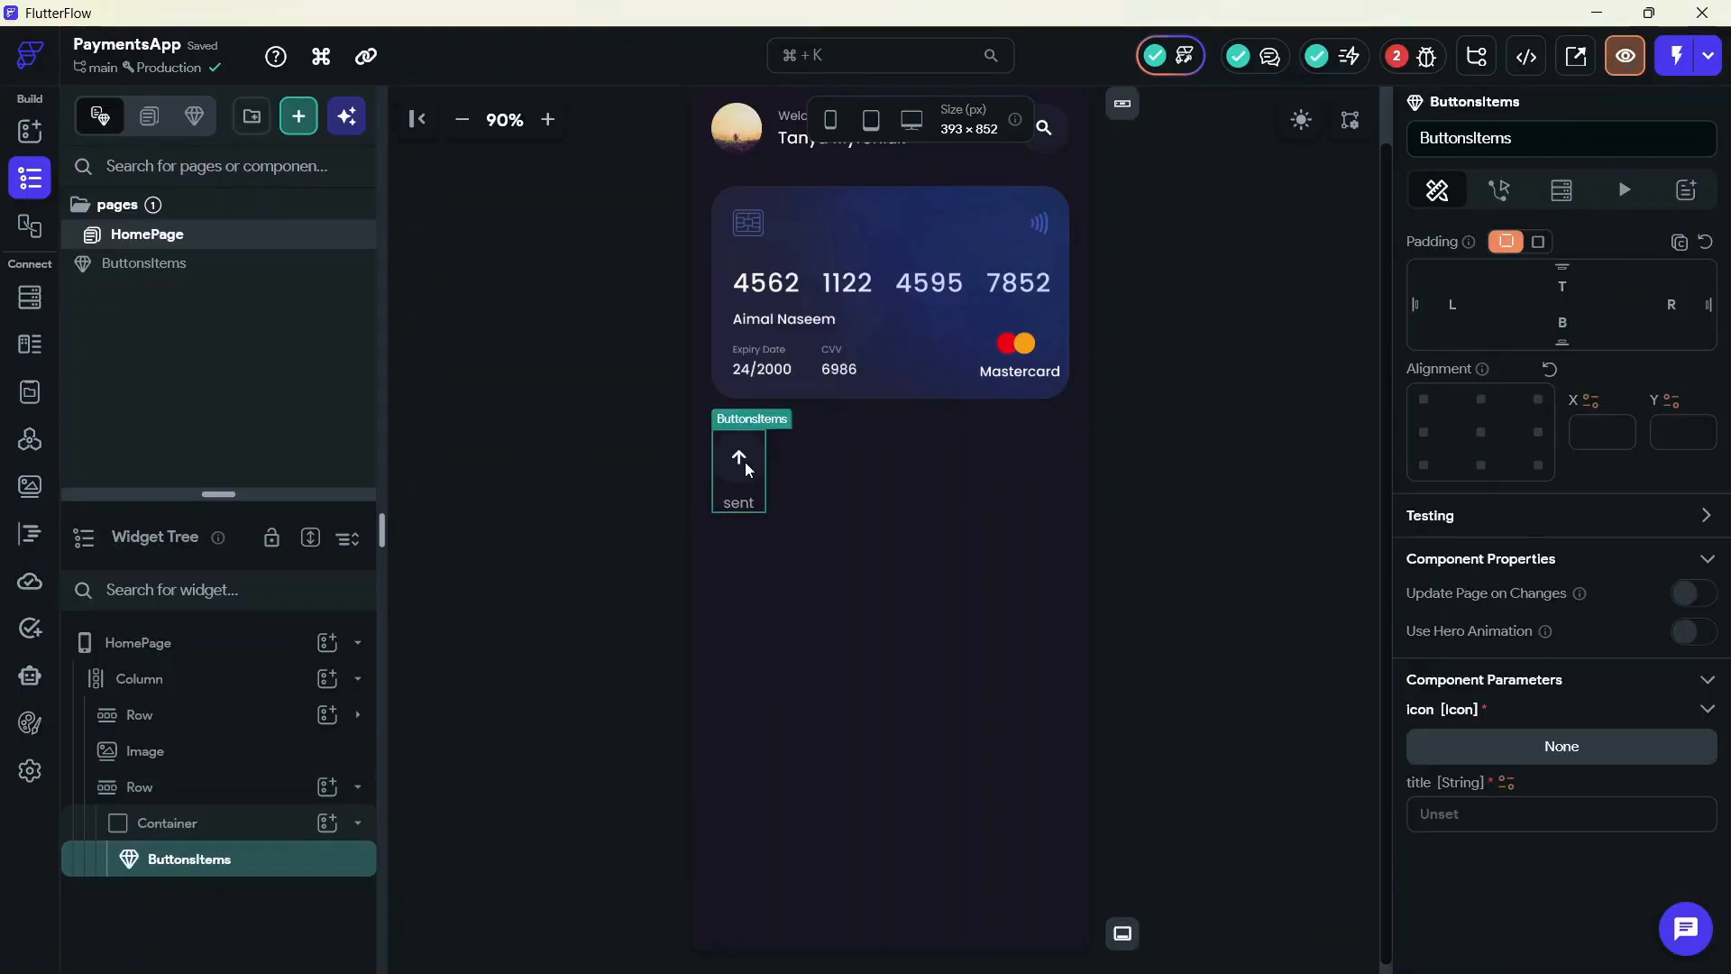
pyautogui.hotkey('ctrl', 'c')
pyautogui.click(802, 461)
pyautogui.hotkey('ctrl', 'v')
pyautogui.hotkey('ctrl', 'v')
pyautogui.hotkey('ctrl', 'v')
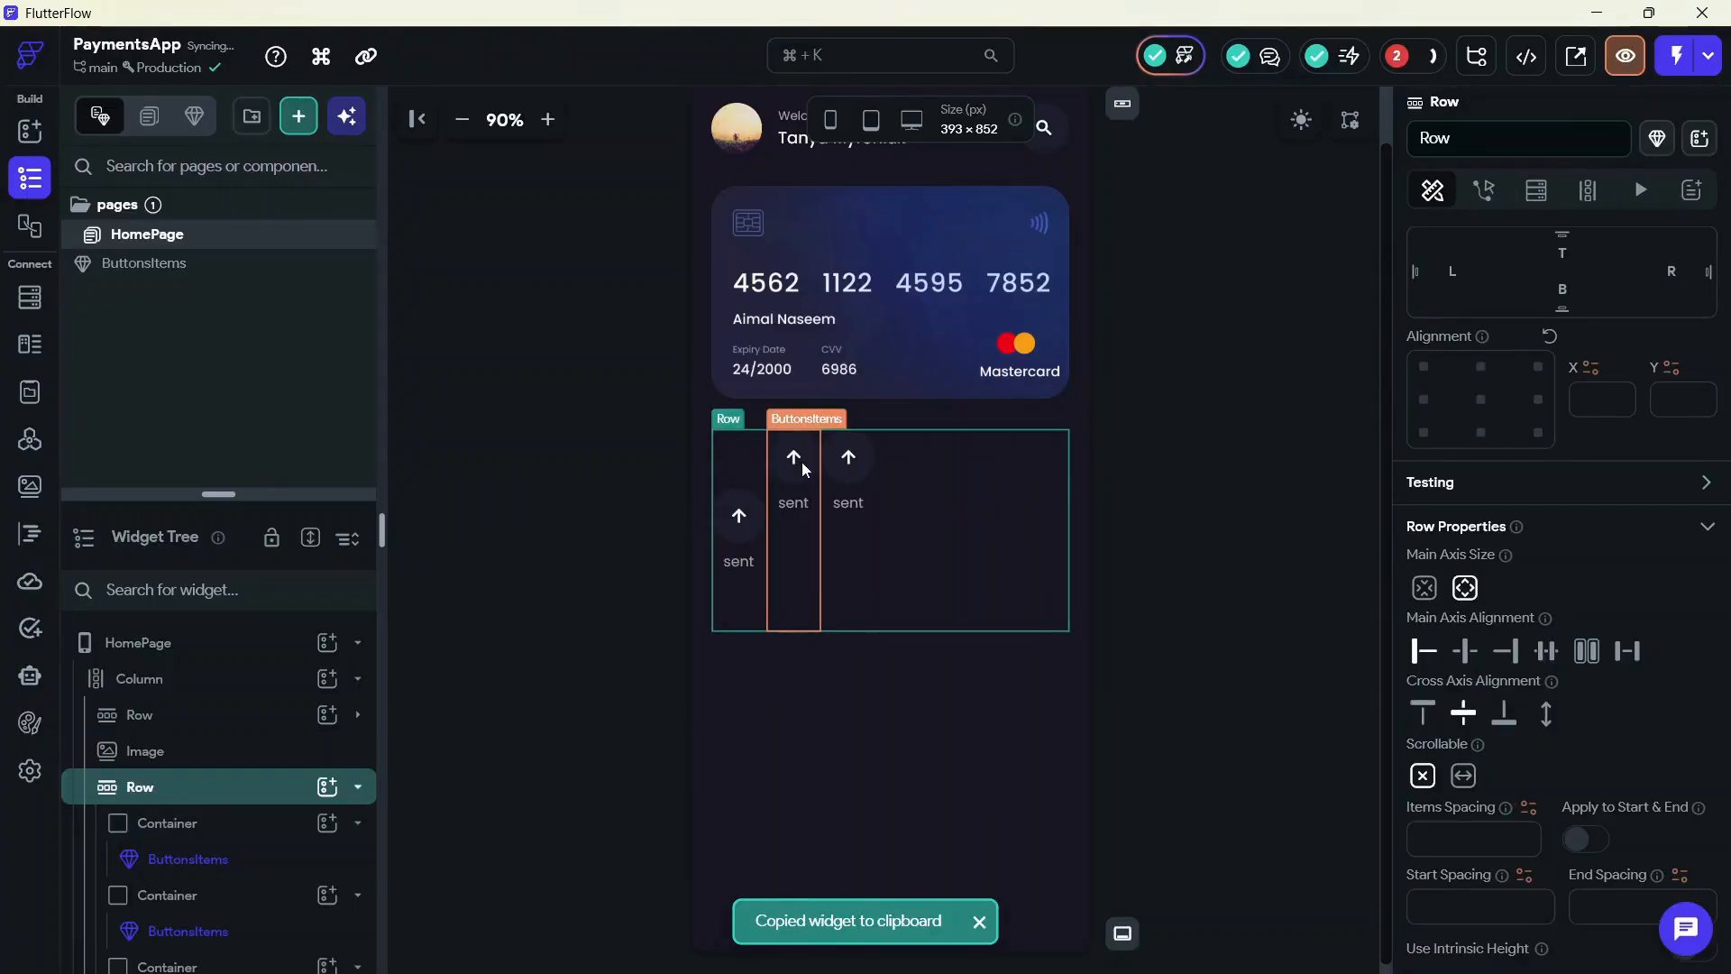
pyautogui.hotkey('alt', 'Tab')
pyautogui.hotkey('alt', 'Tab')
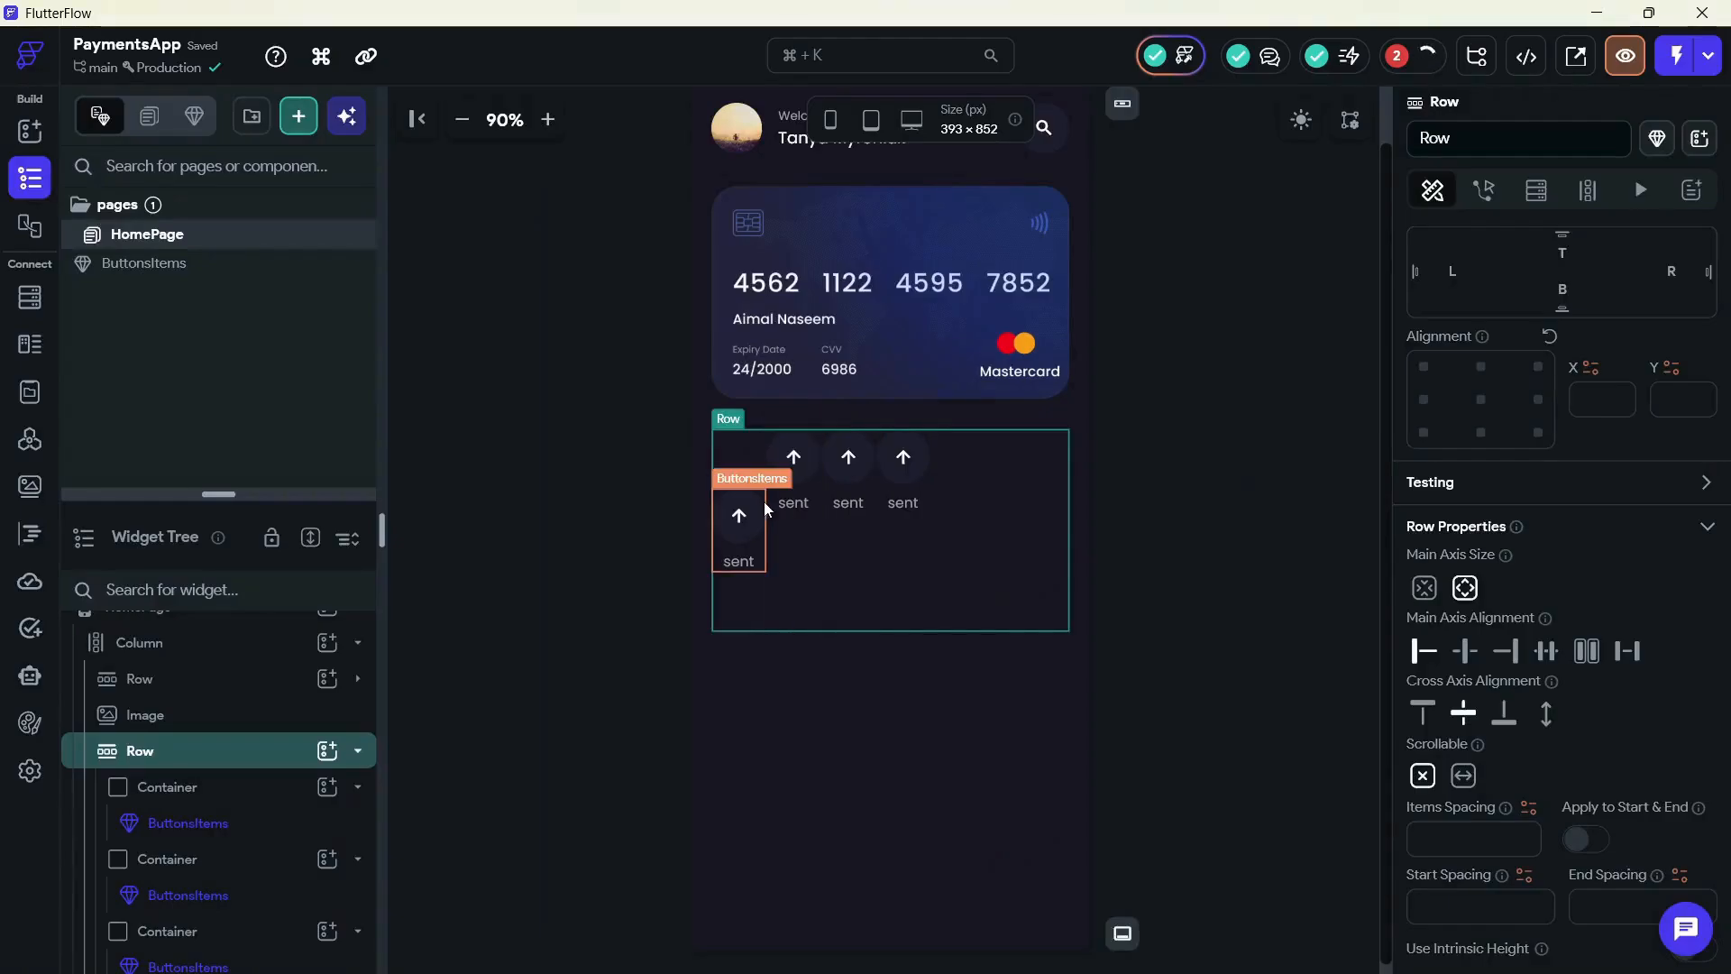
# Clear the height of the Container around the second button in the Row
pyautogui.click(797, 505)
pyautogui.click(247, 762)
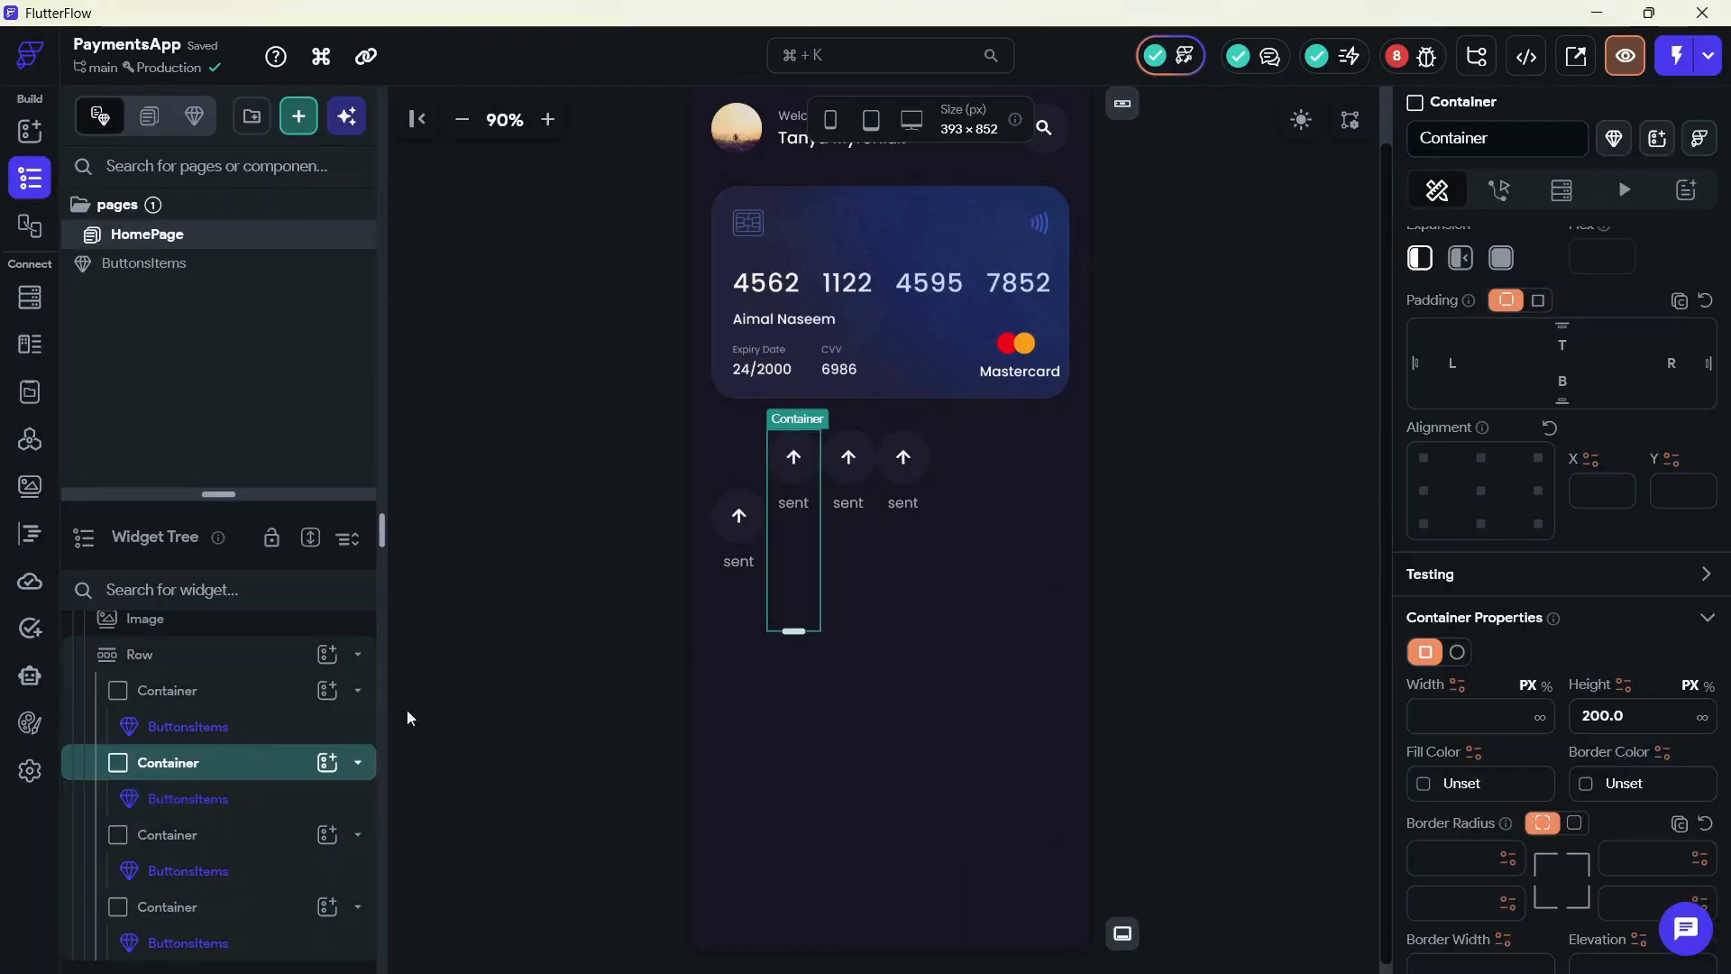
pyautogui.moveTo(793, 505); pyautogui.dragTo(844, 500)
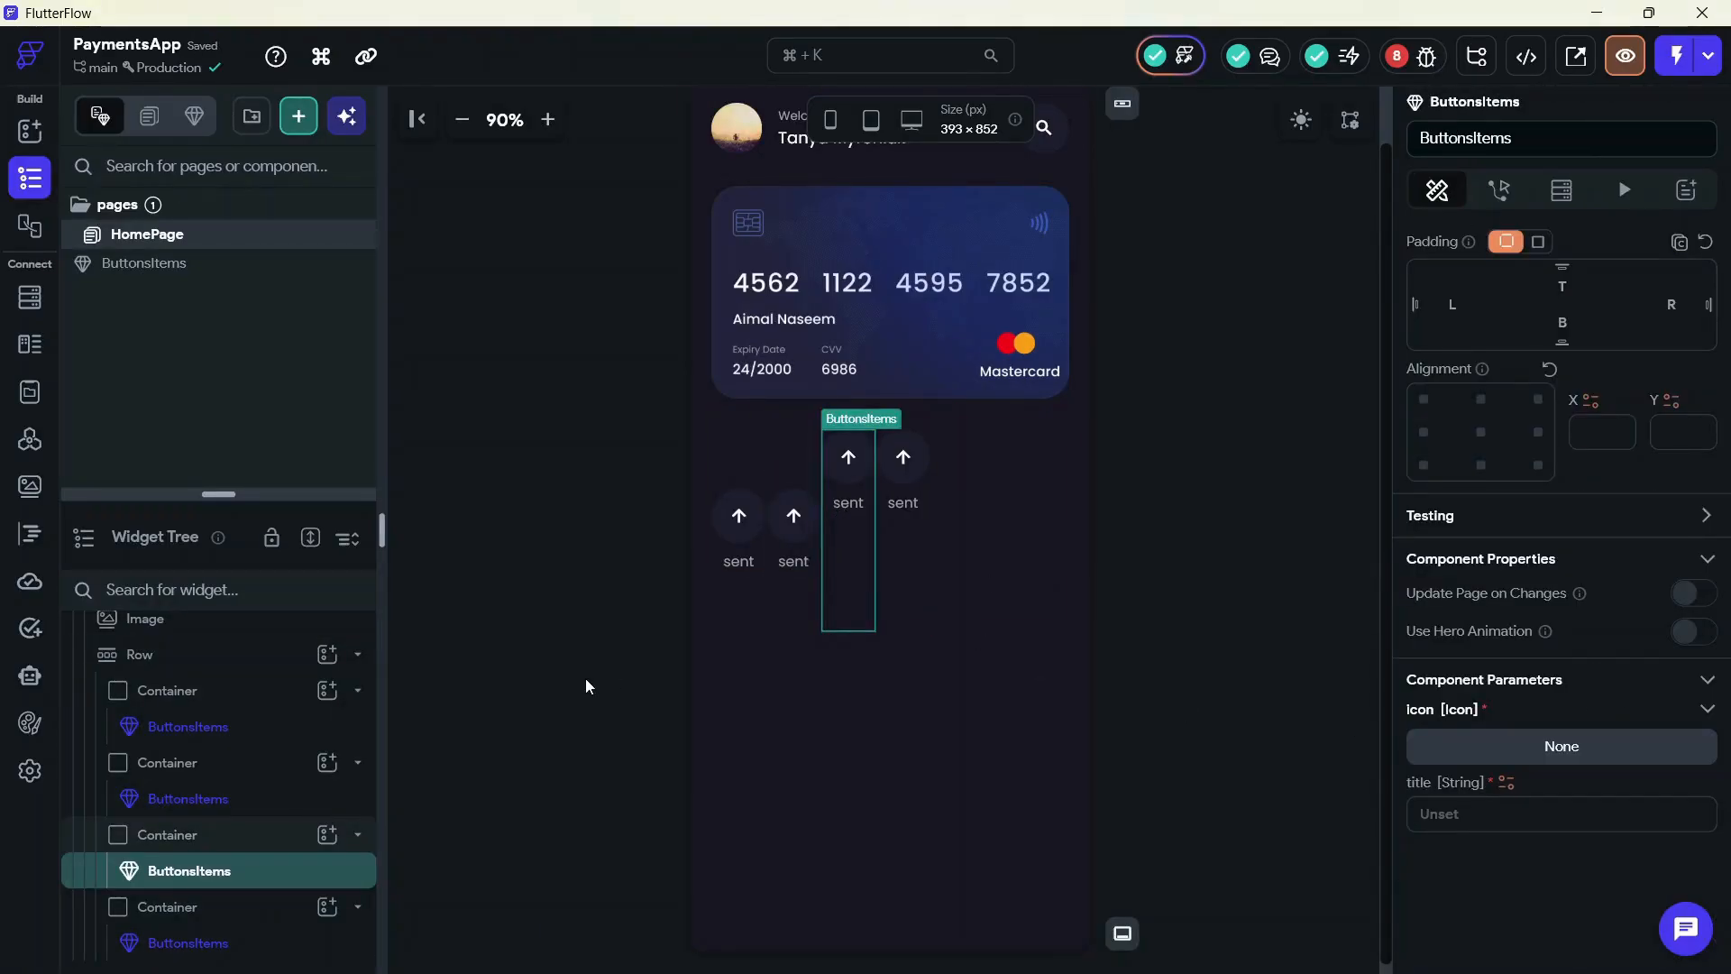
pyautogui.click(246, 834)
pyautogui.rightClick(246, 840)
pyautogui.click(328, 588)
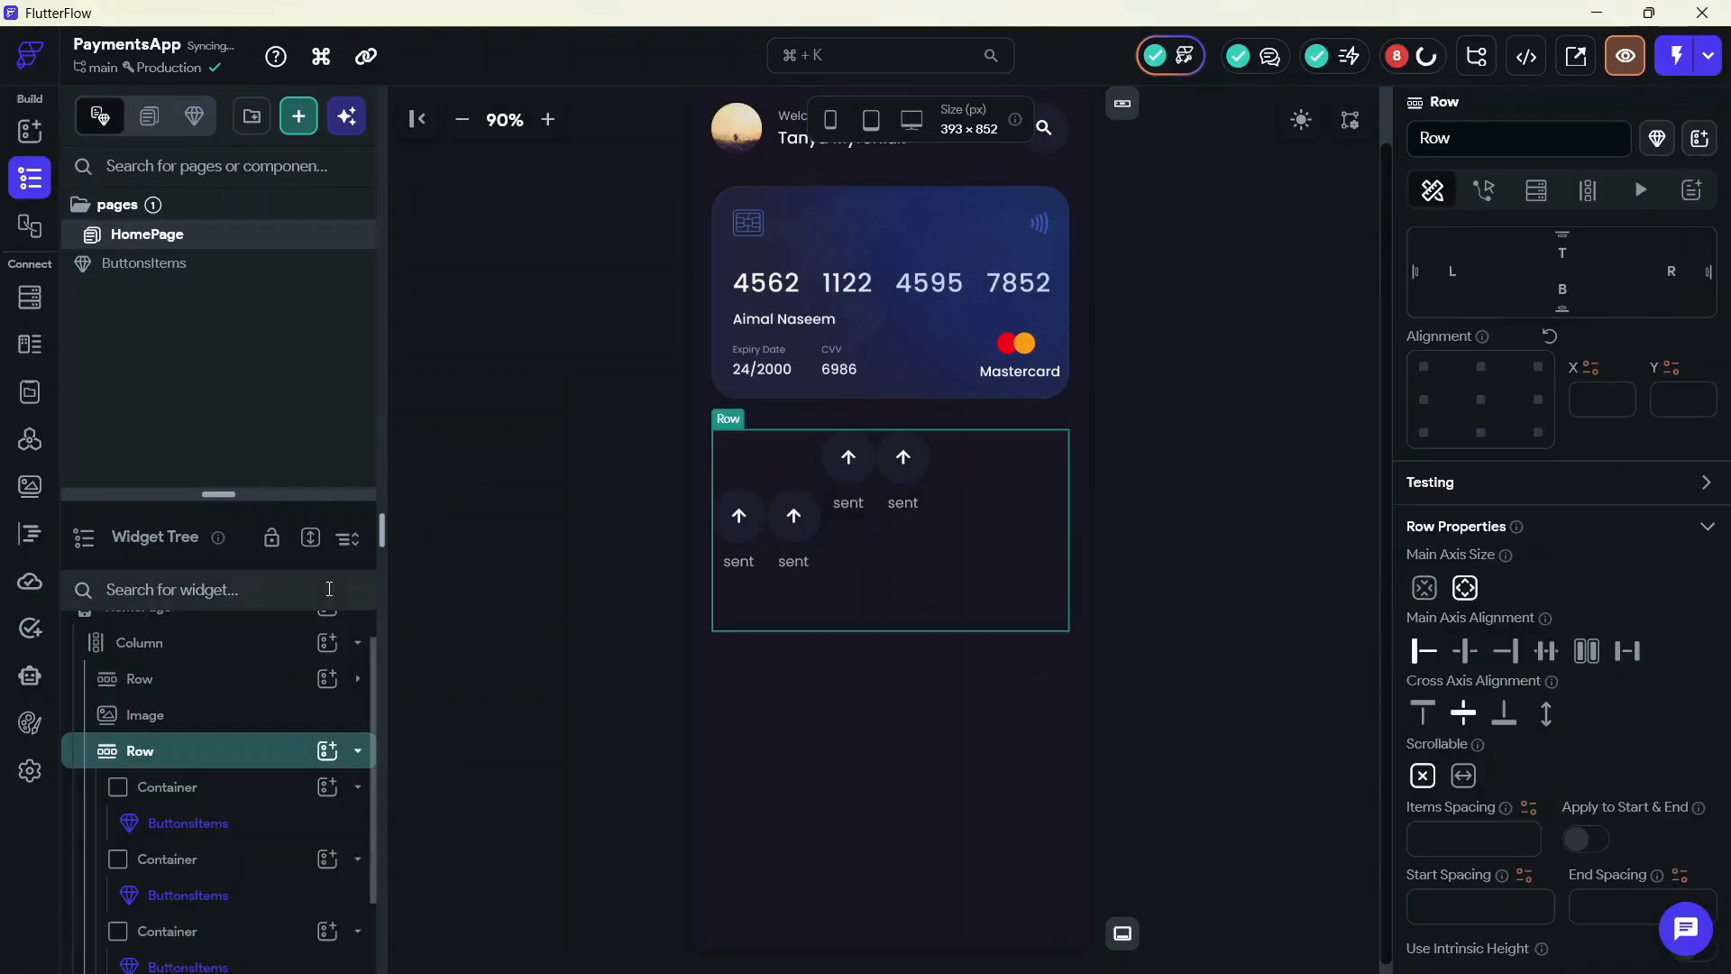
pyautogui.rightClick(229, 792)
pyautogui.click(297, 587)
pyautogui.scroll(-2, 270, 839)
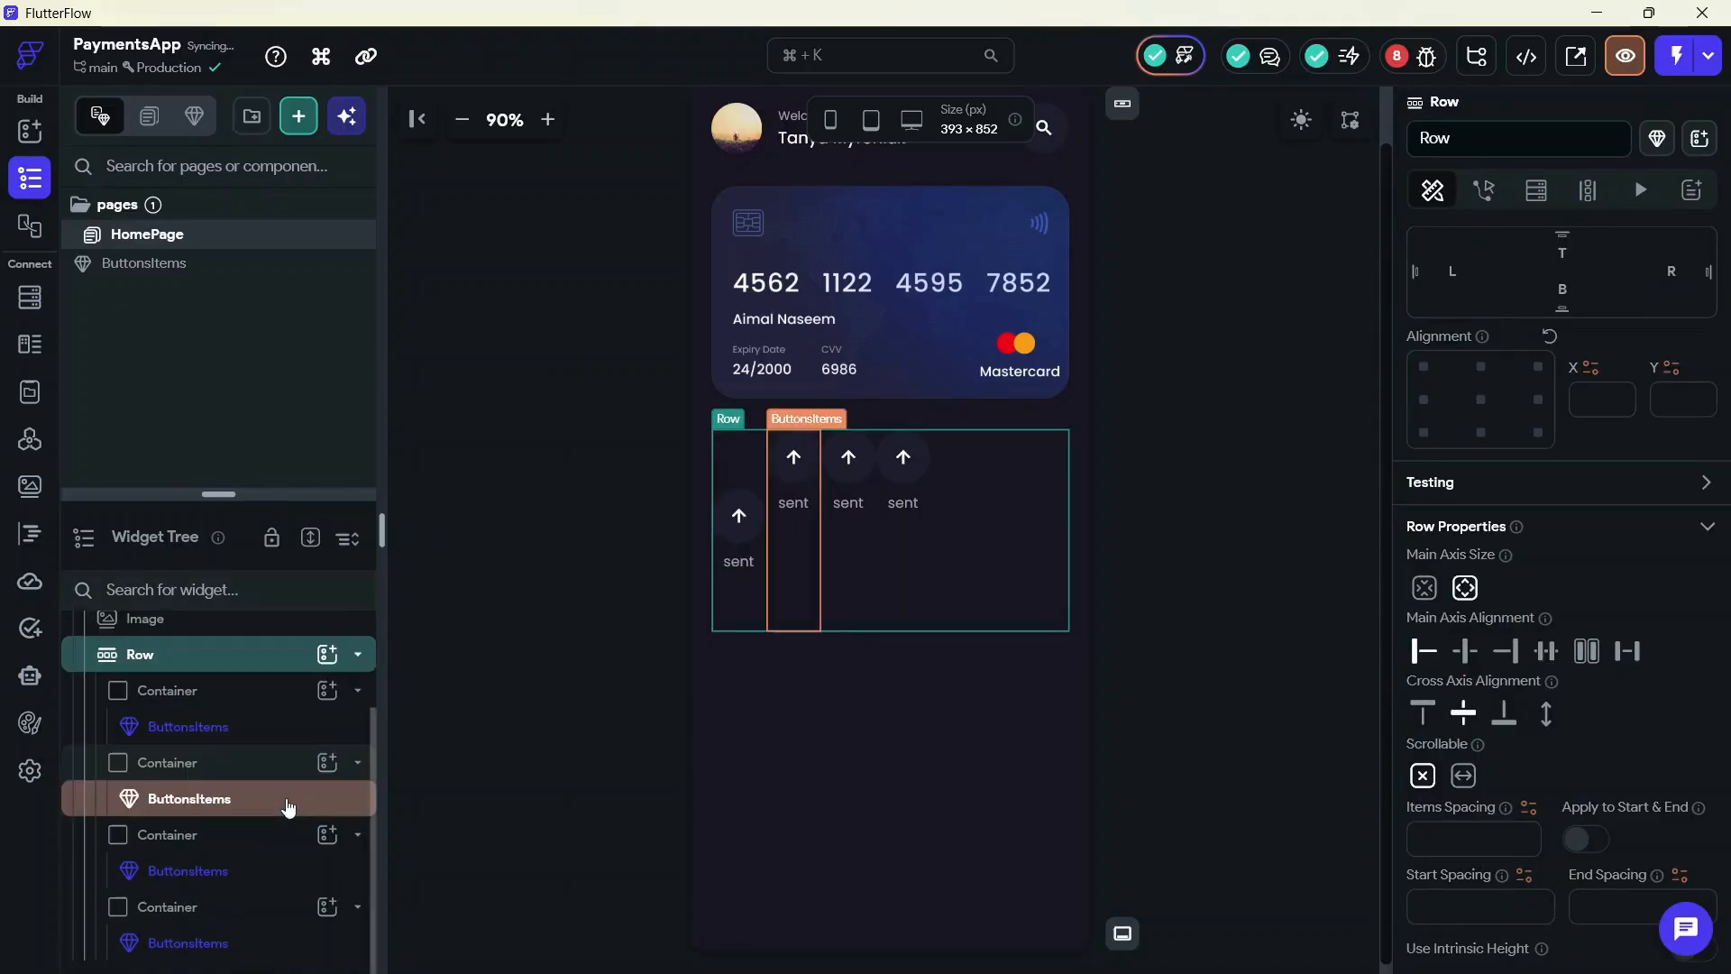
# Clear the heights of the Containers wrapping the third, fourth and second ButtonsItems in the Row
pyautogui.click(253, 836)
pyautogui.doubleClick(1602, 716)
pyautogui.press('BackSpace')
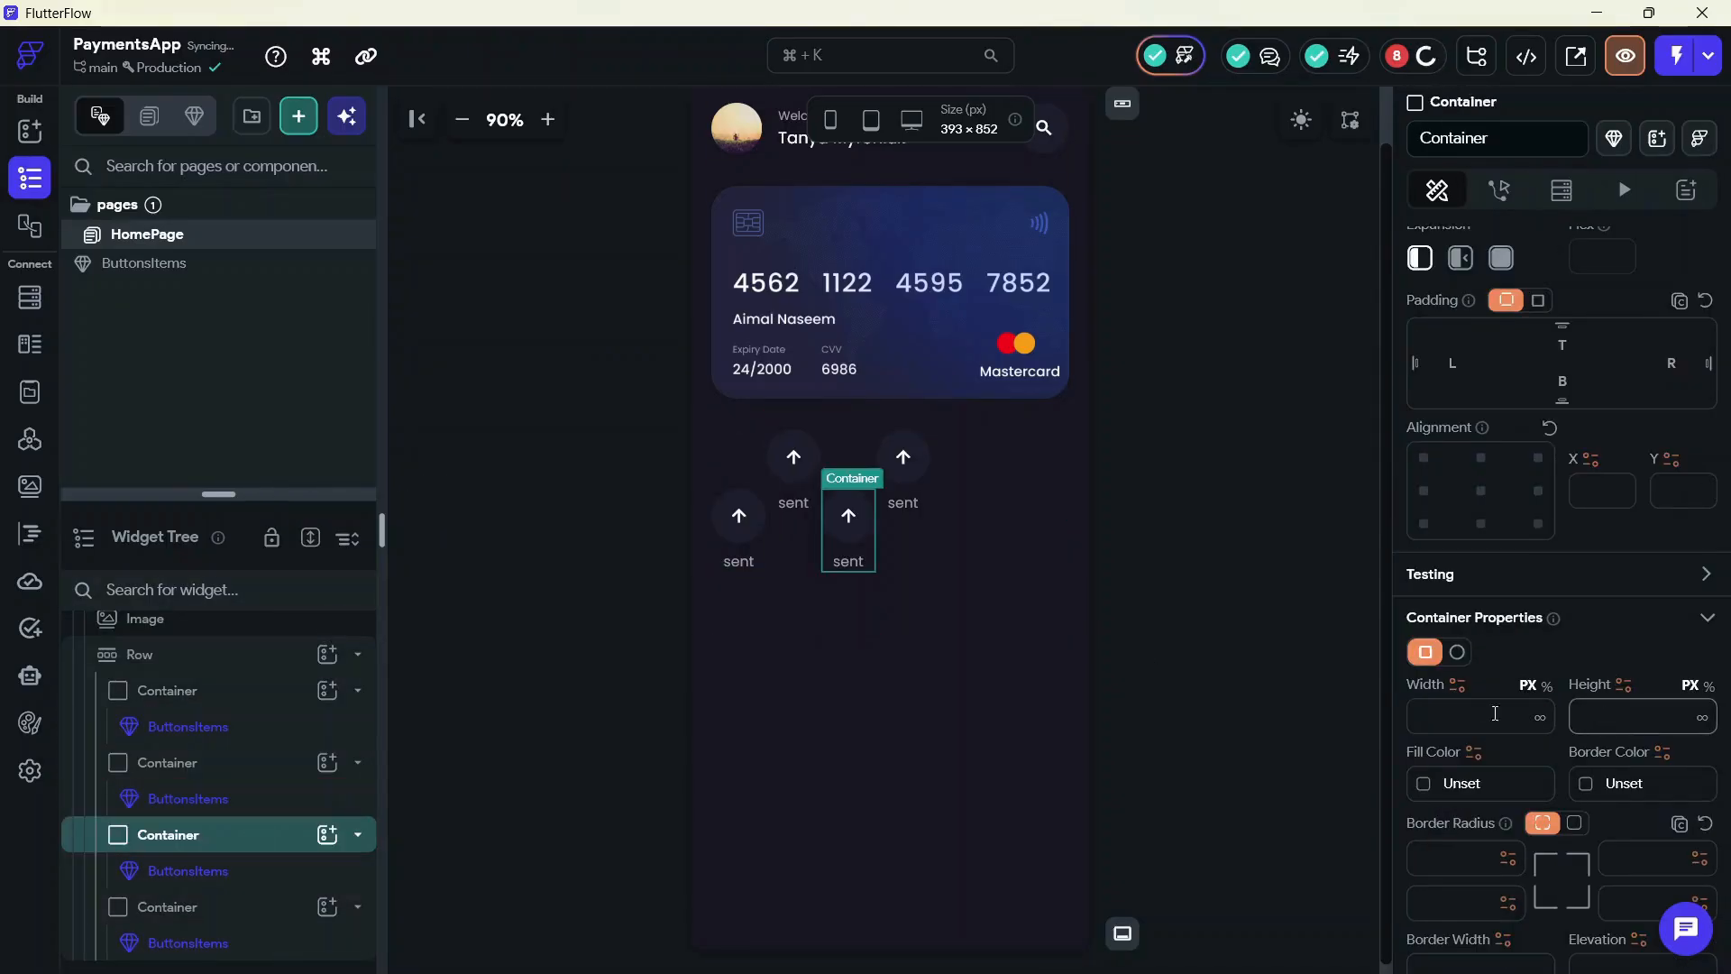
pyautogui.click(906, 518)
pyautogui.click(168, 914)
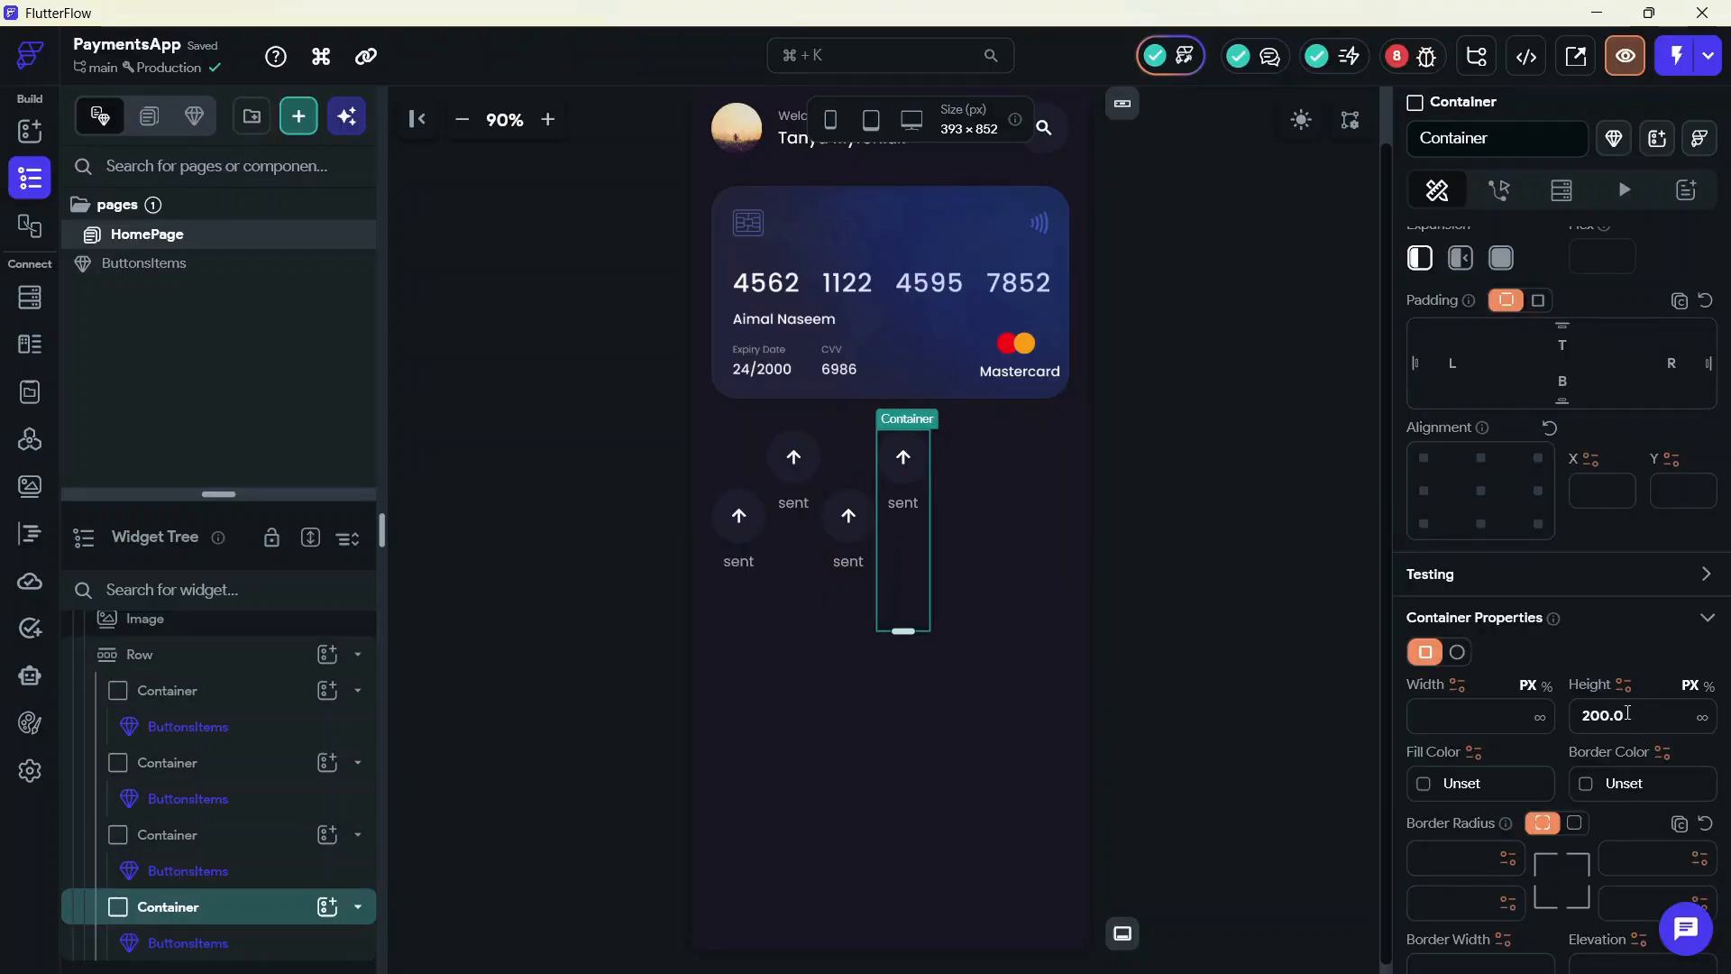
pyautogui.press('BackSpace')
pyautogui.click(792, 568)
pyautogui.click(281, 761)
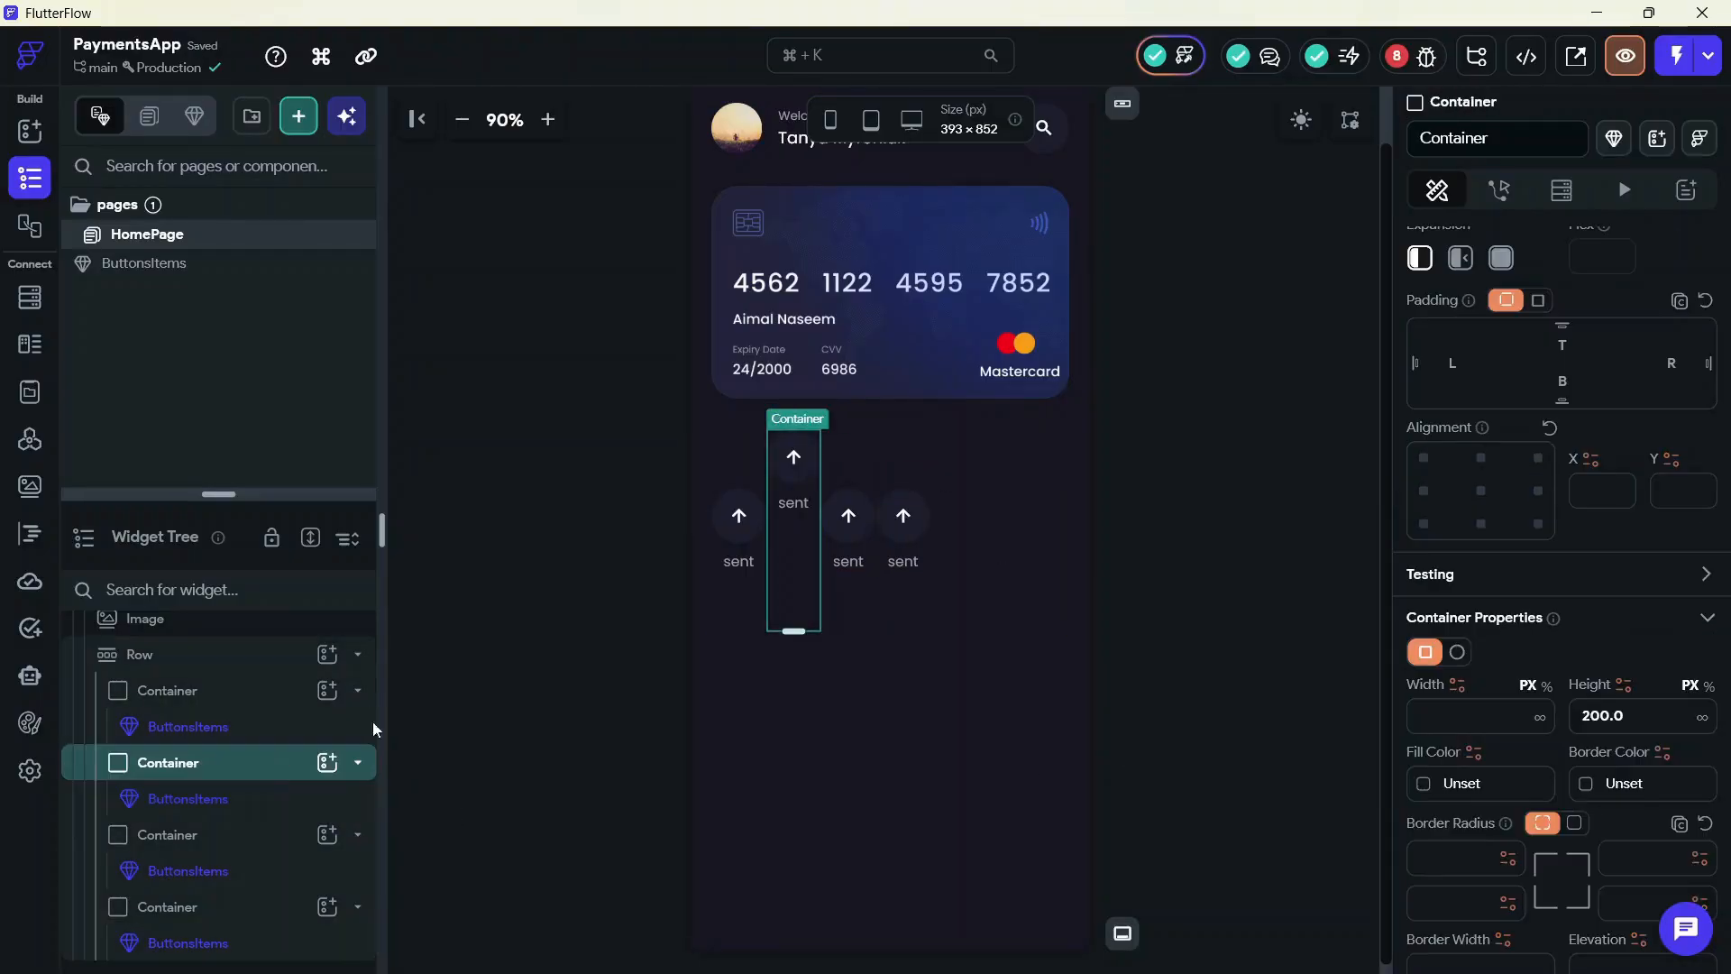
pyautogui.doubleClick(1614, 716)
pyautogui.press('BackSpace')
# Spread the four buttons across the full Row width using space-between main axis alignment
pyautogui.click(1030, 476)
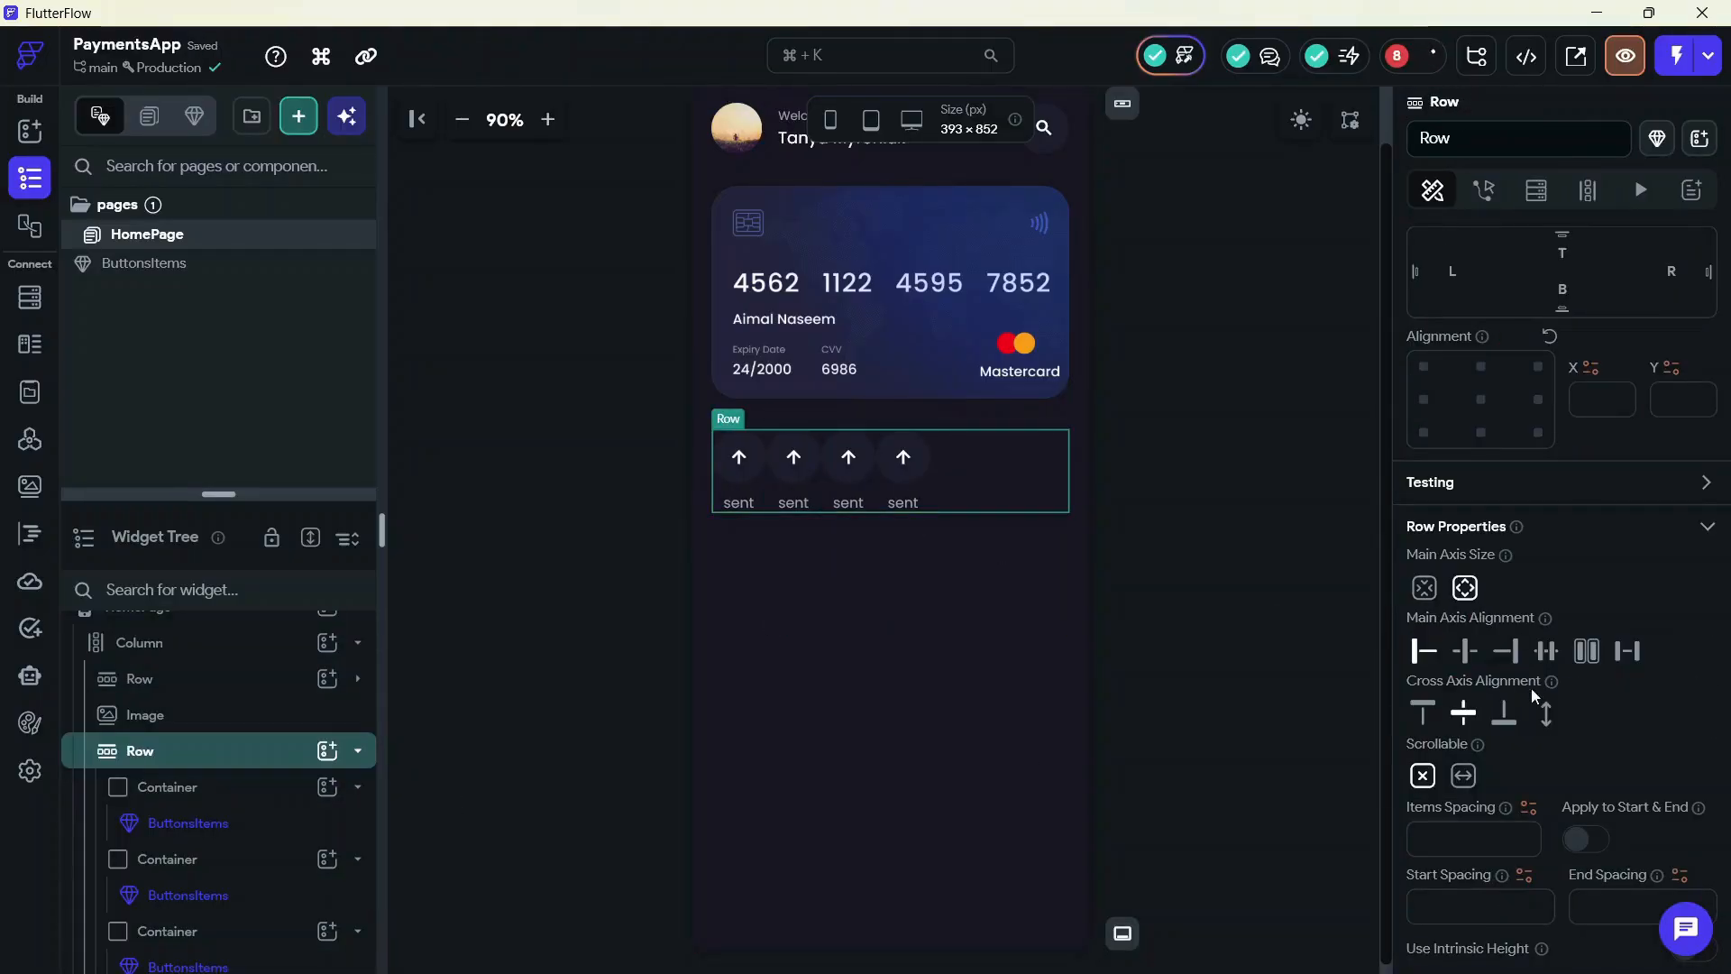
pyautogui.click(1623, 652)
pyautogui.click(1263, 597)
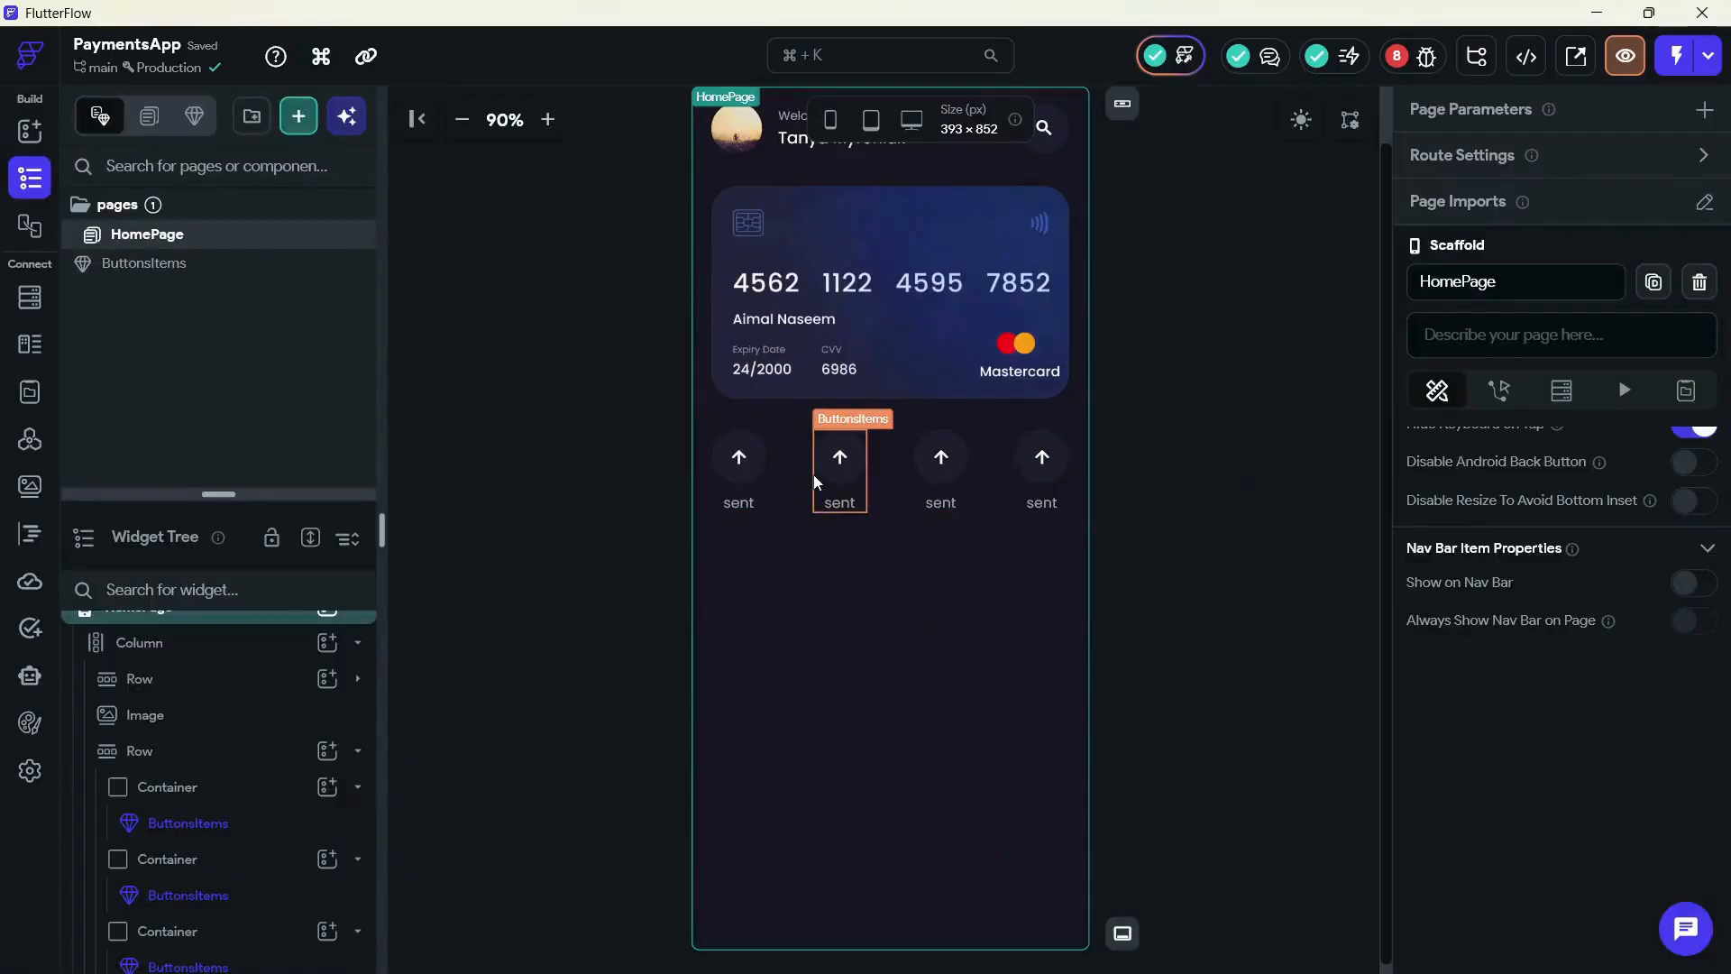
# Set the title parameters of the second, third and fourth buttons to Receive, Loan and Topup
pyautogui.click(839, 465)
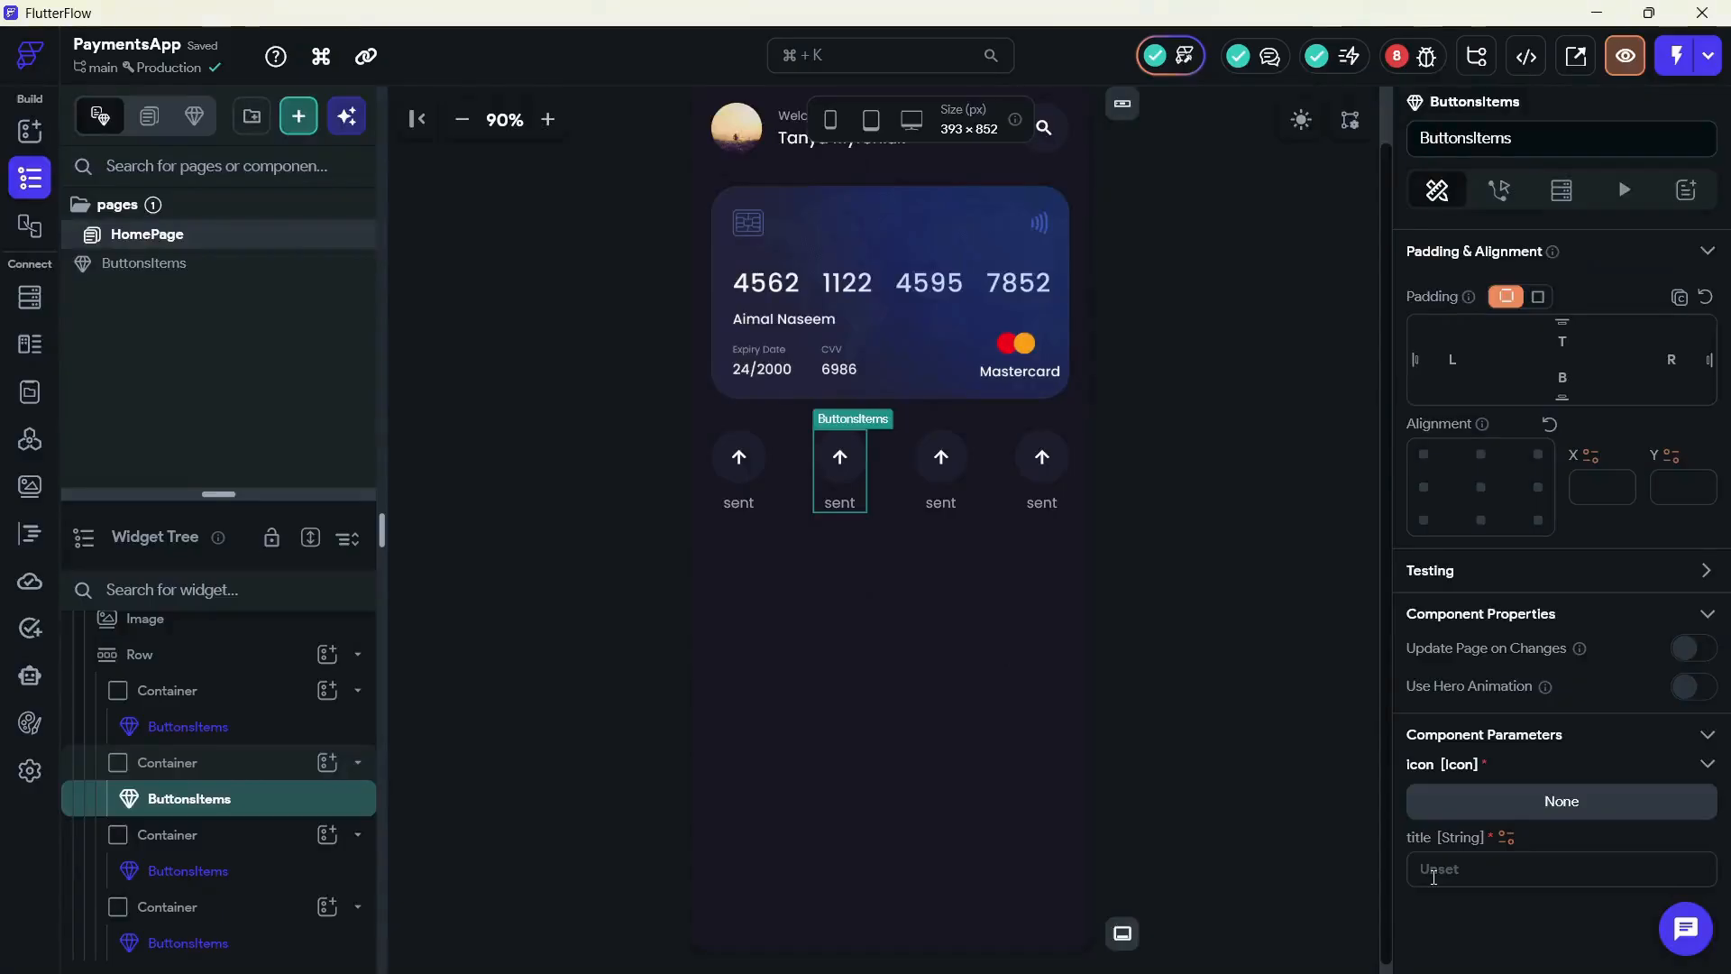
pyautogui.click(1434, 871)
pyautogui.write('Receive')
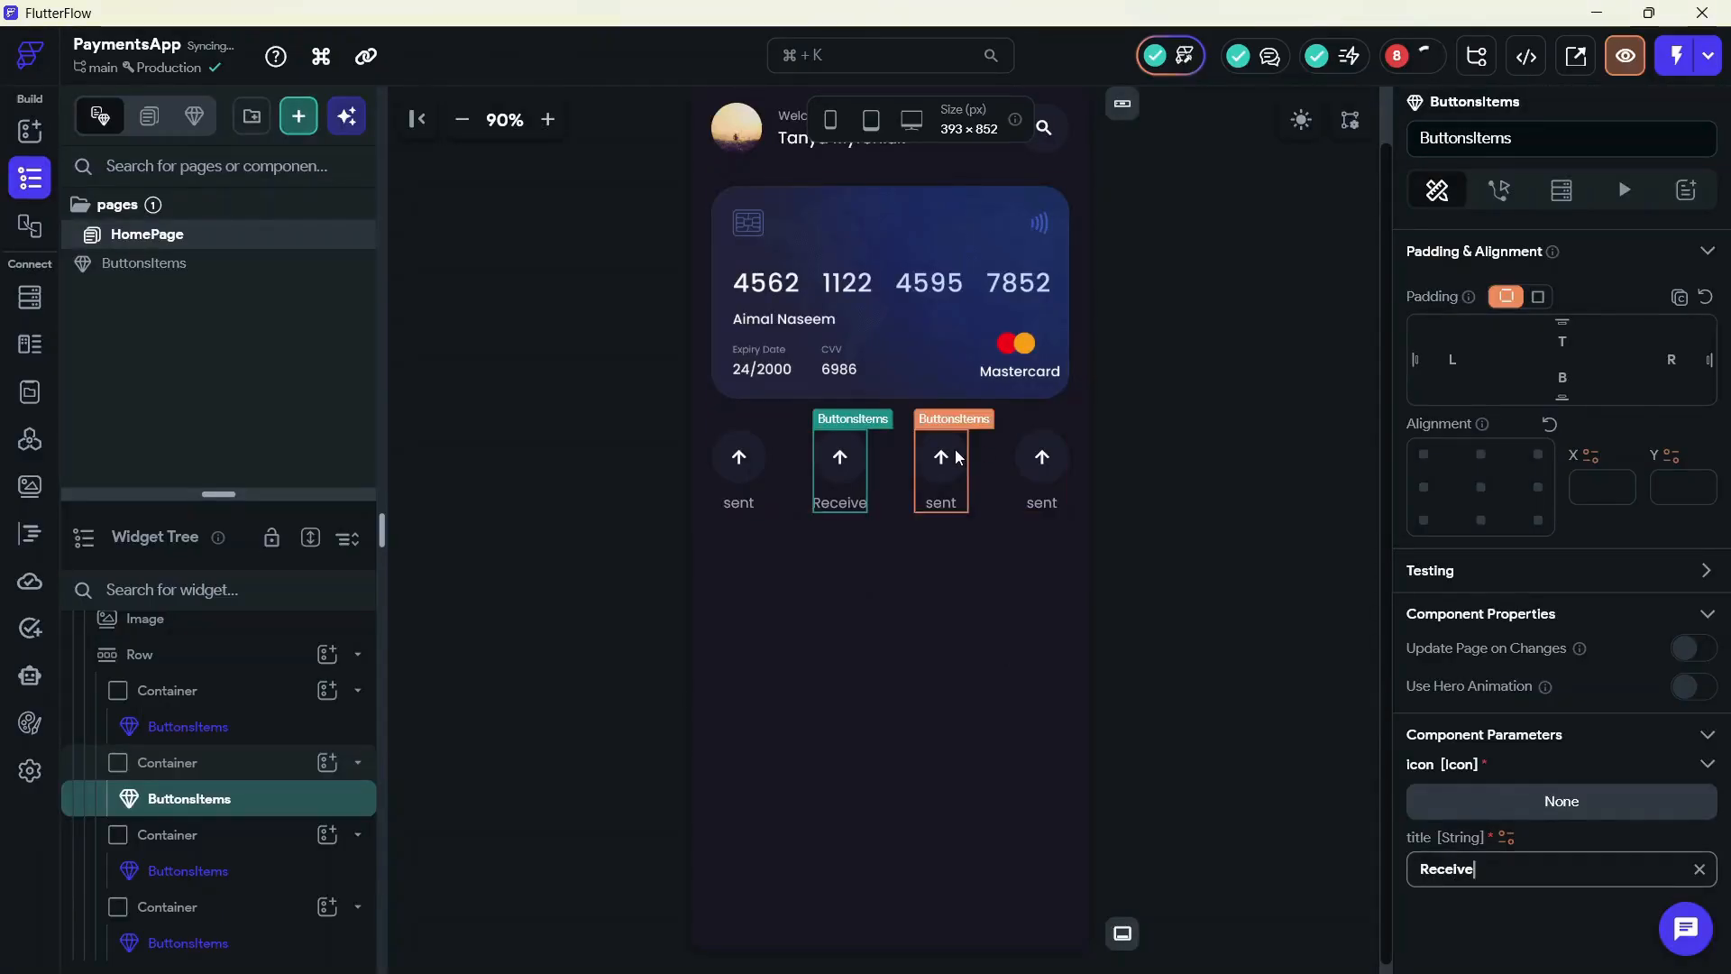
pyautogui.click(941, 465)
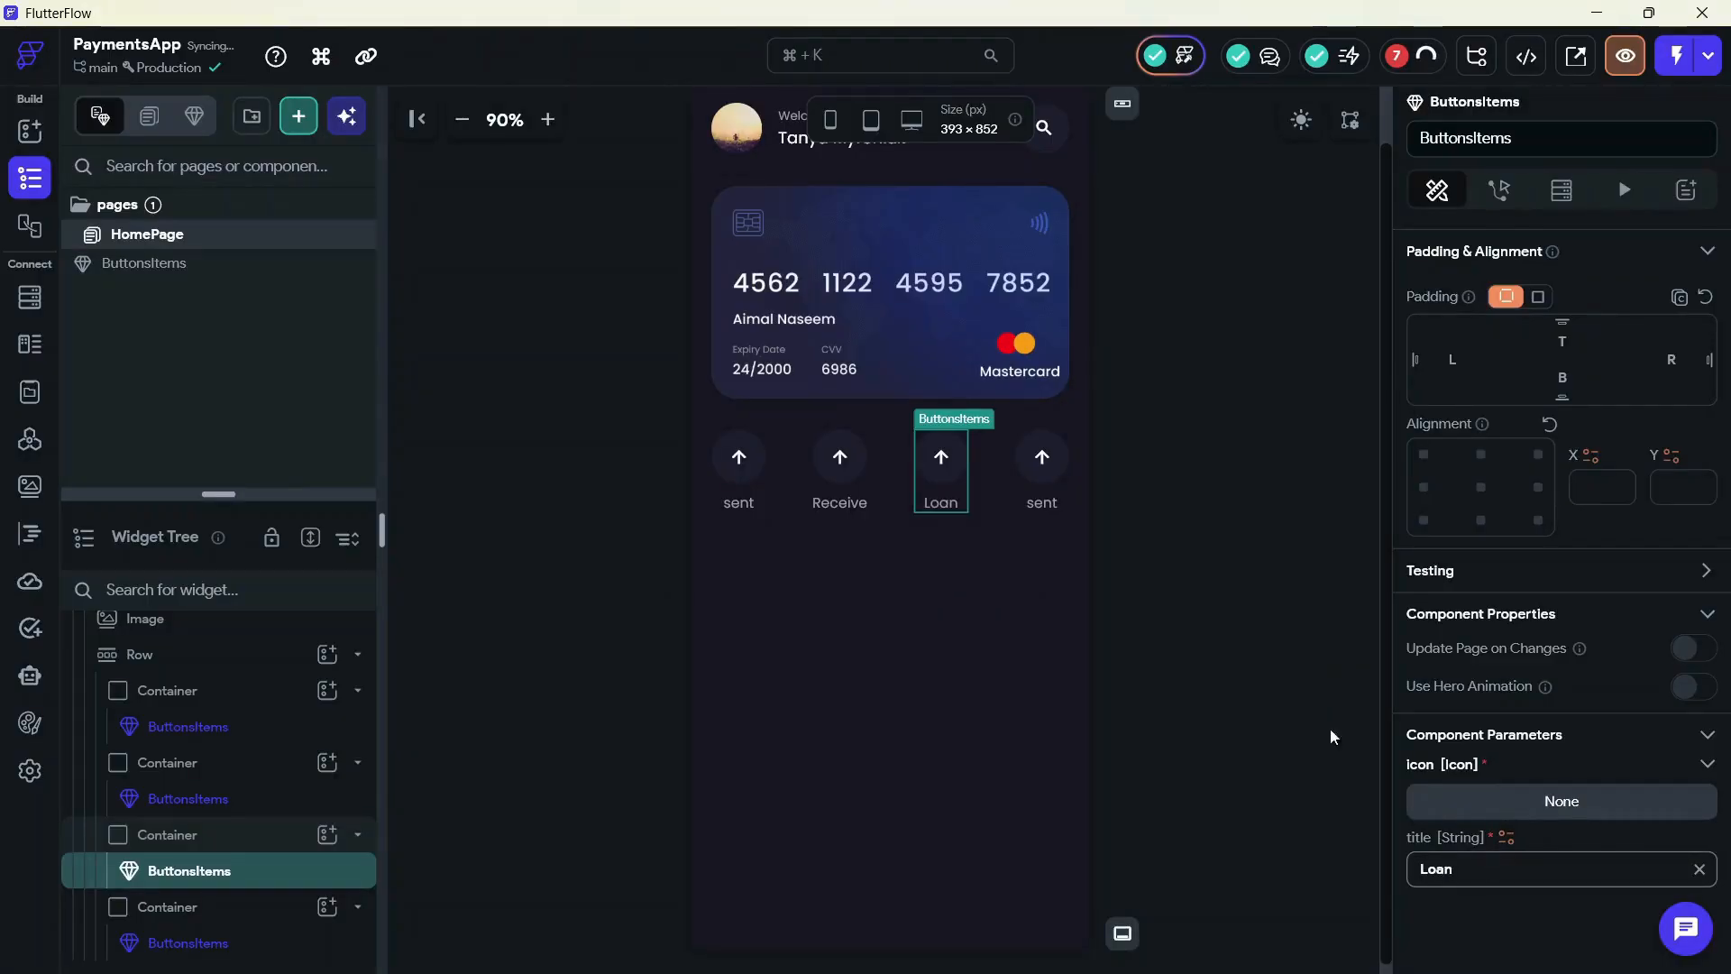
pyautogui.click(1041, 464)
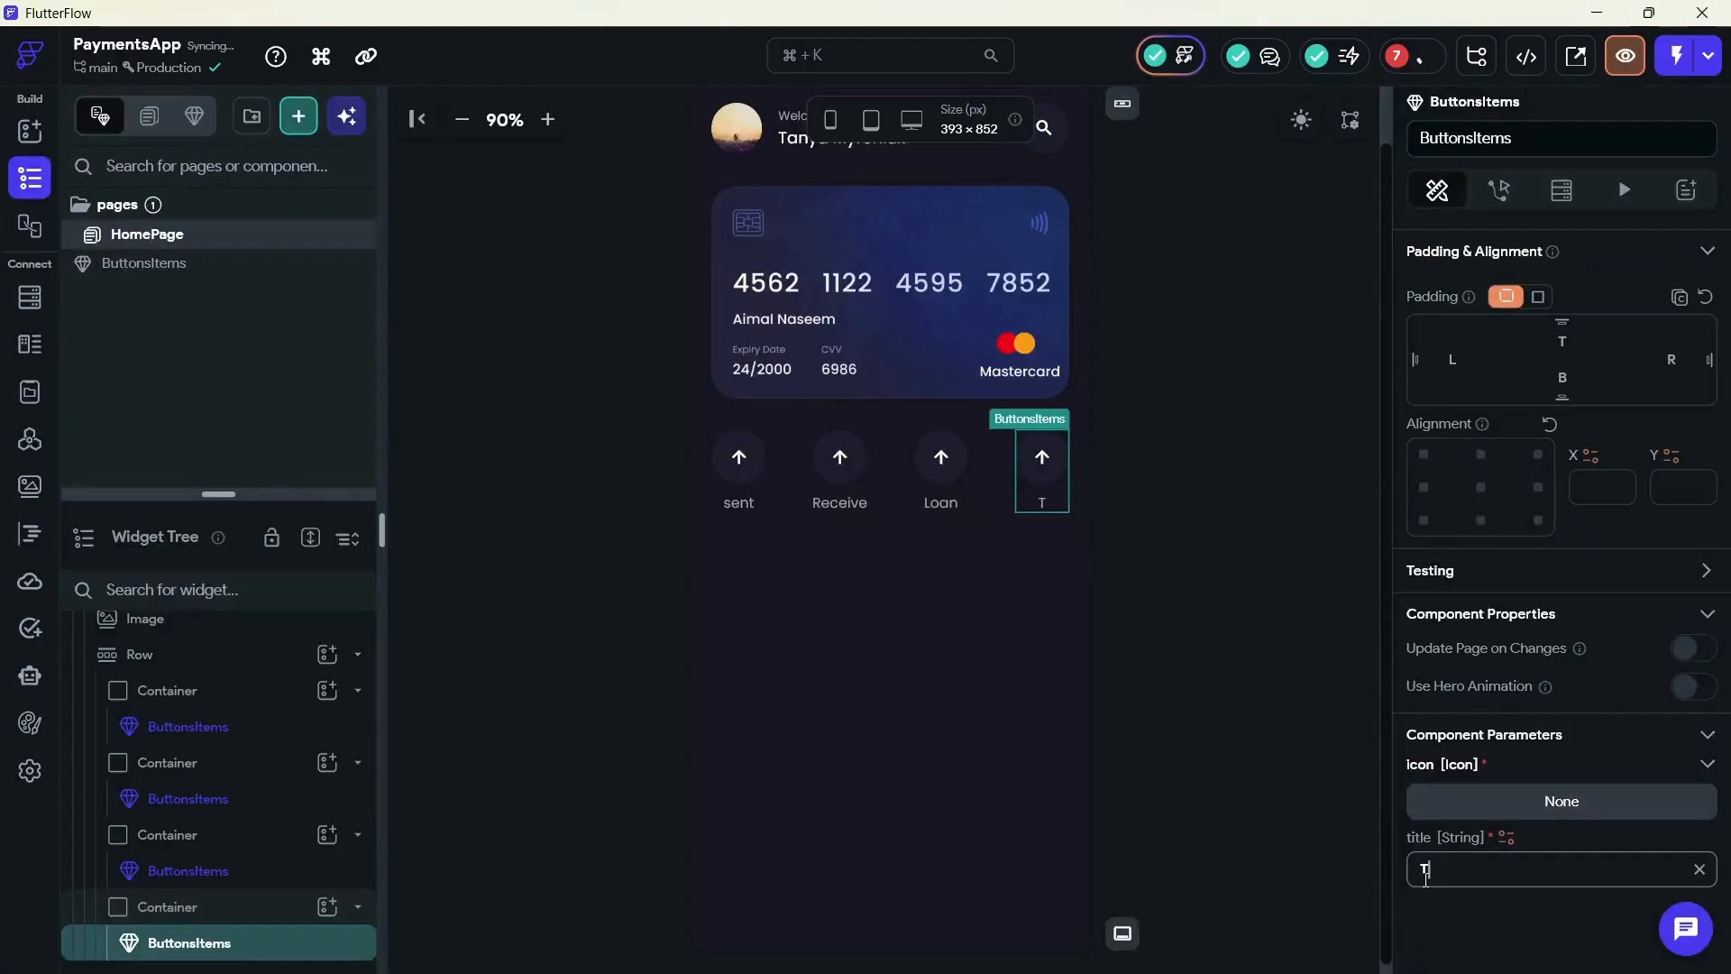
pyautogui.click(1426, 879)
pyautogui.write('Top')
pyautogui.write('up')
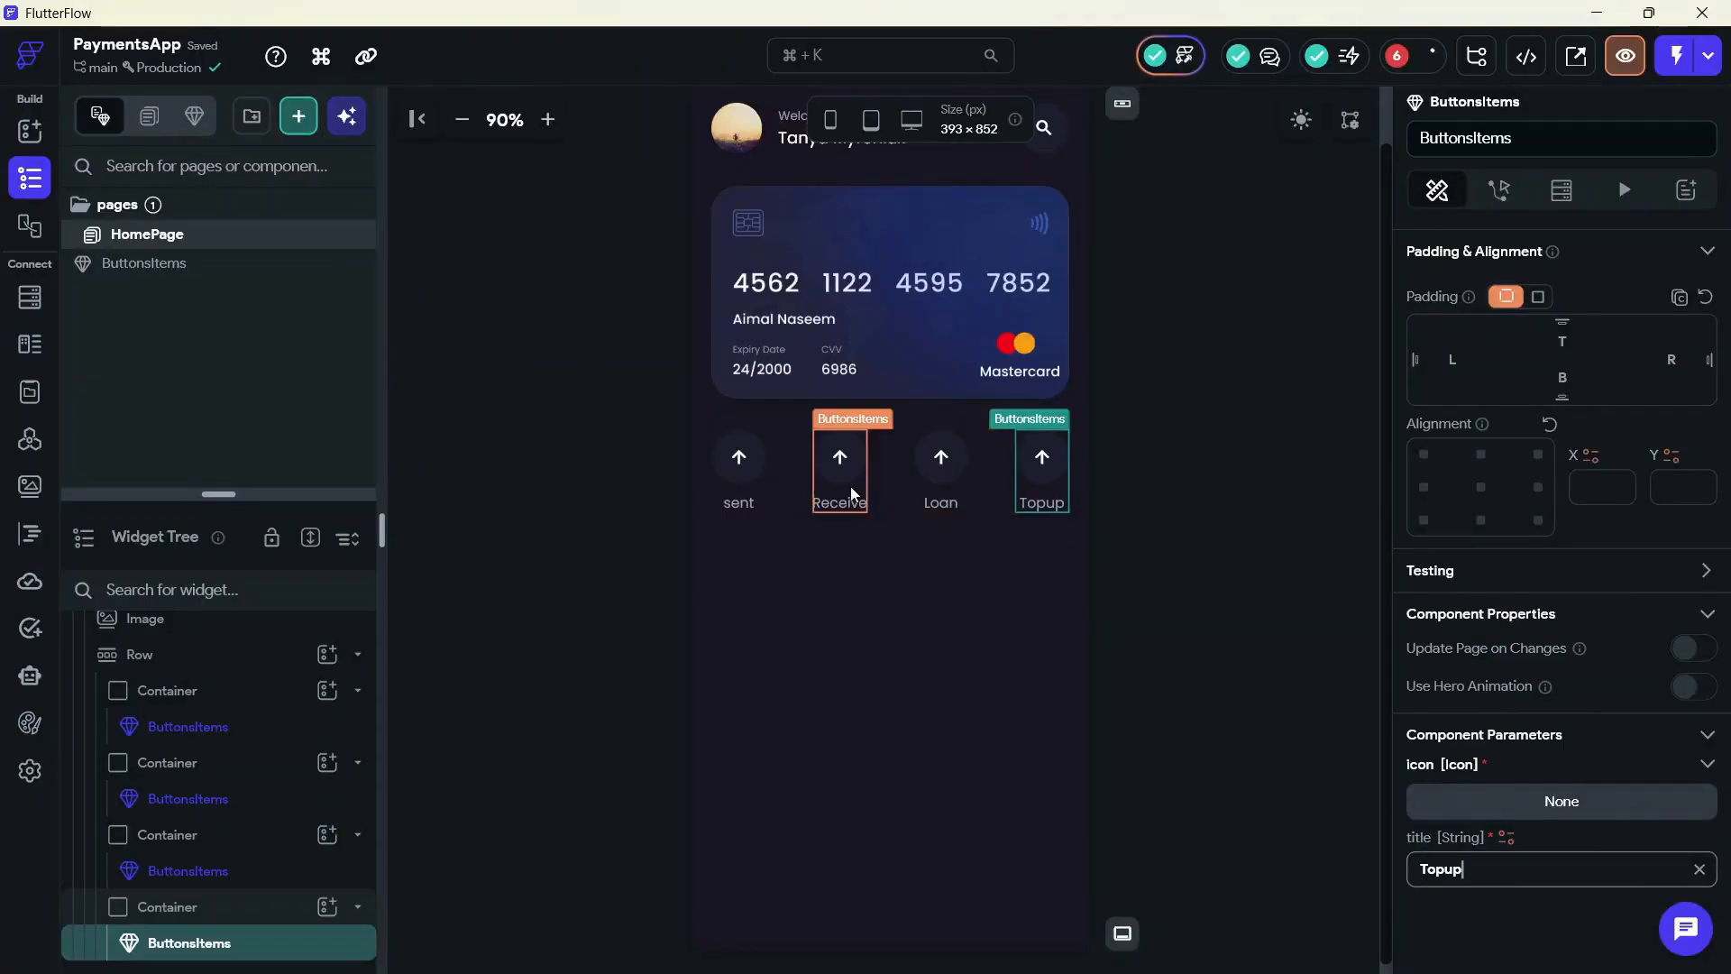
# Assign the Arrow Downward Rounded icon to the Receive button's icon parameter
pyautogui.click(854, 486)
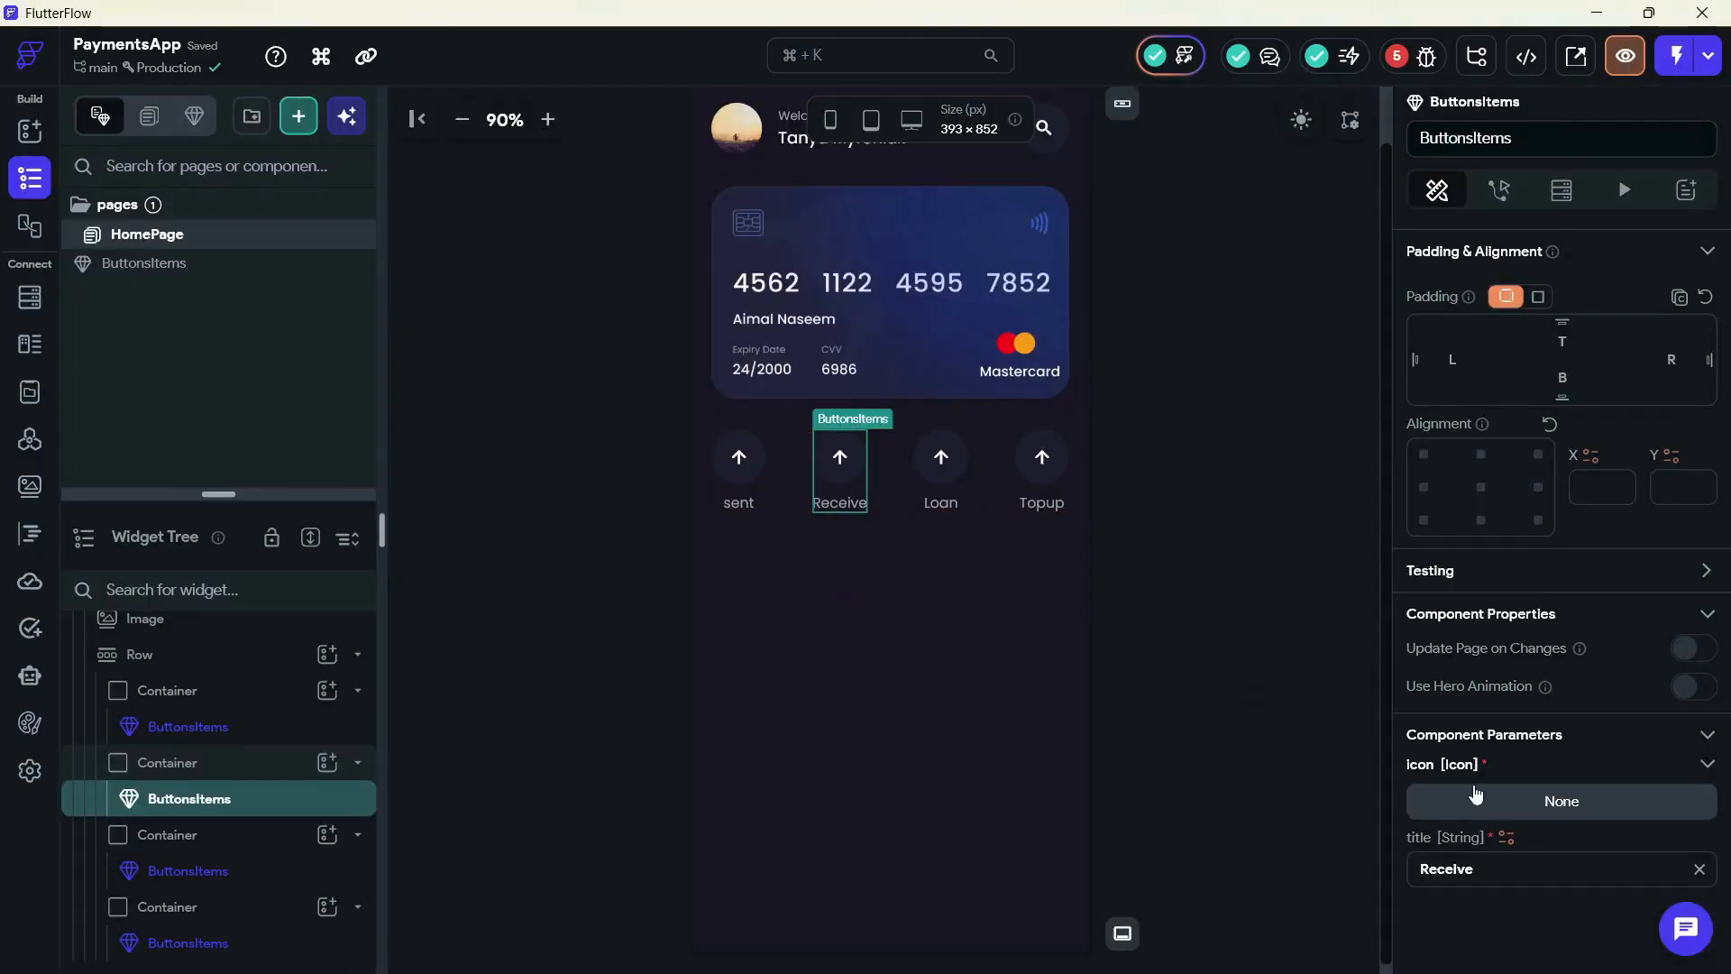
pyautogui.click(1533, 802)
pyautogui.write('arrow')
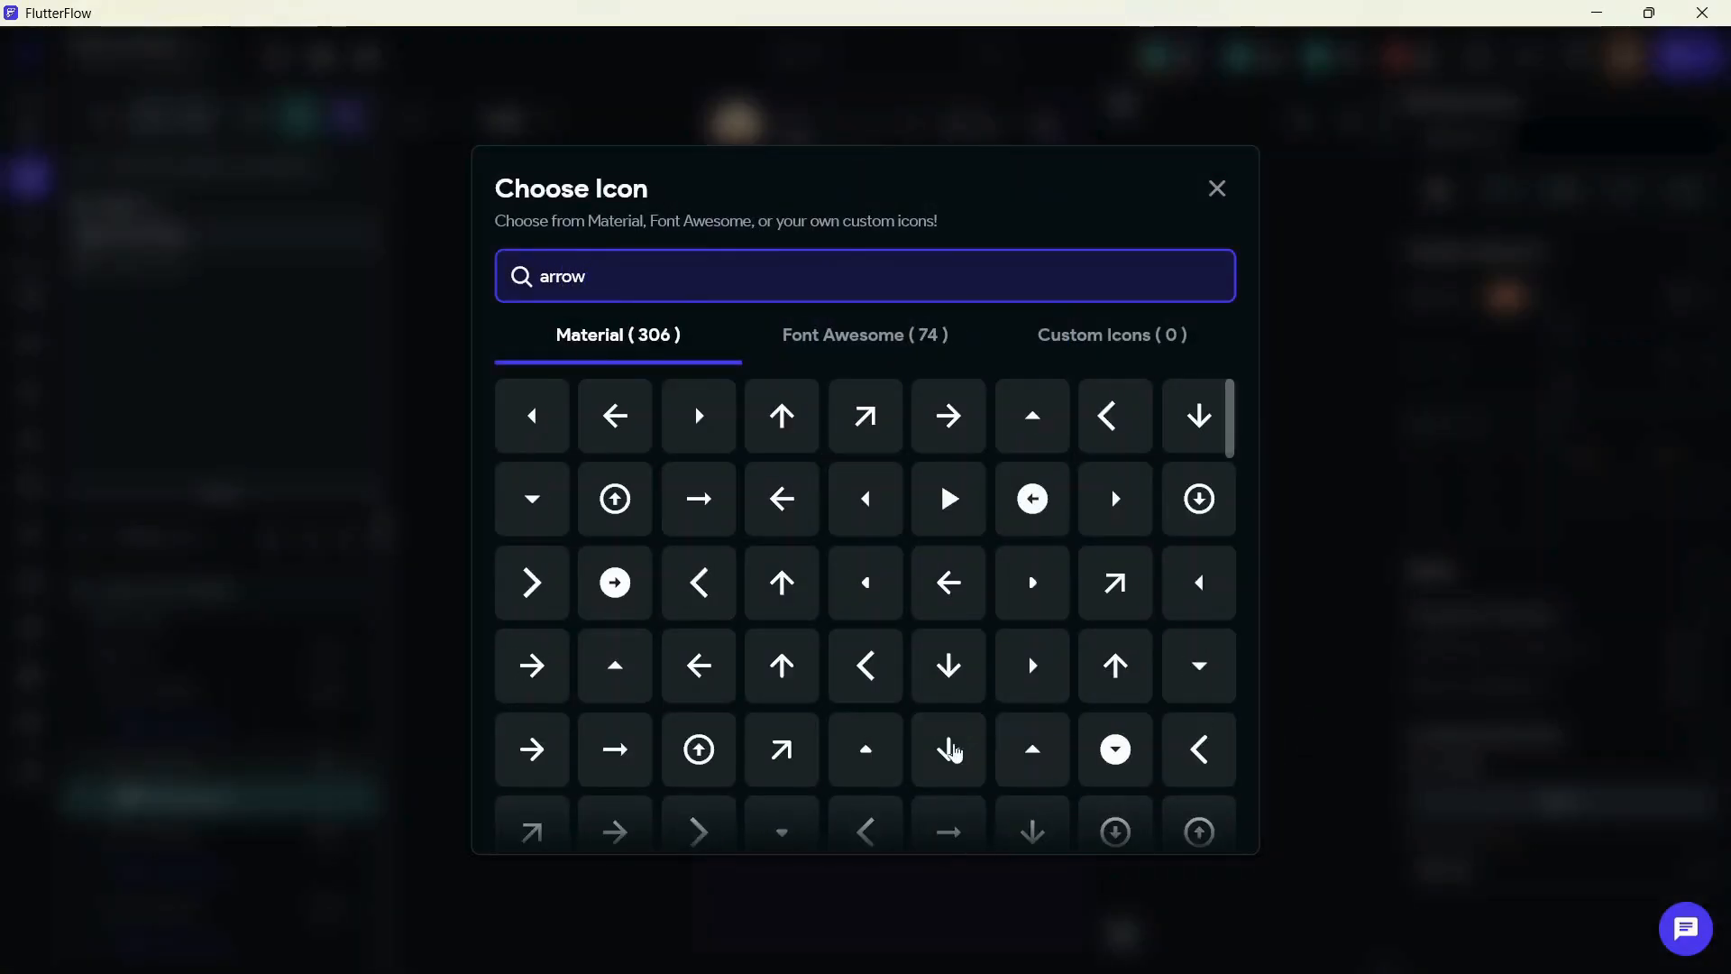
pyautogui.click(959, 736)
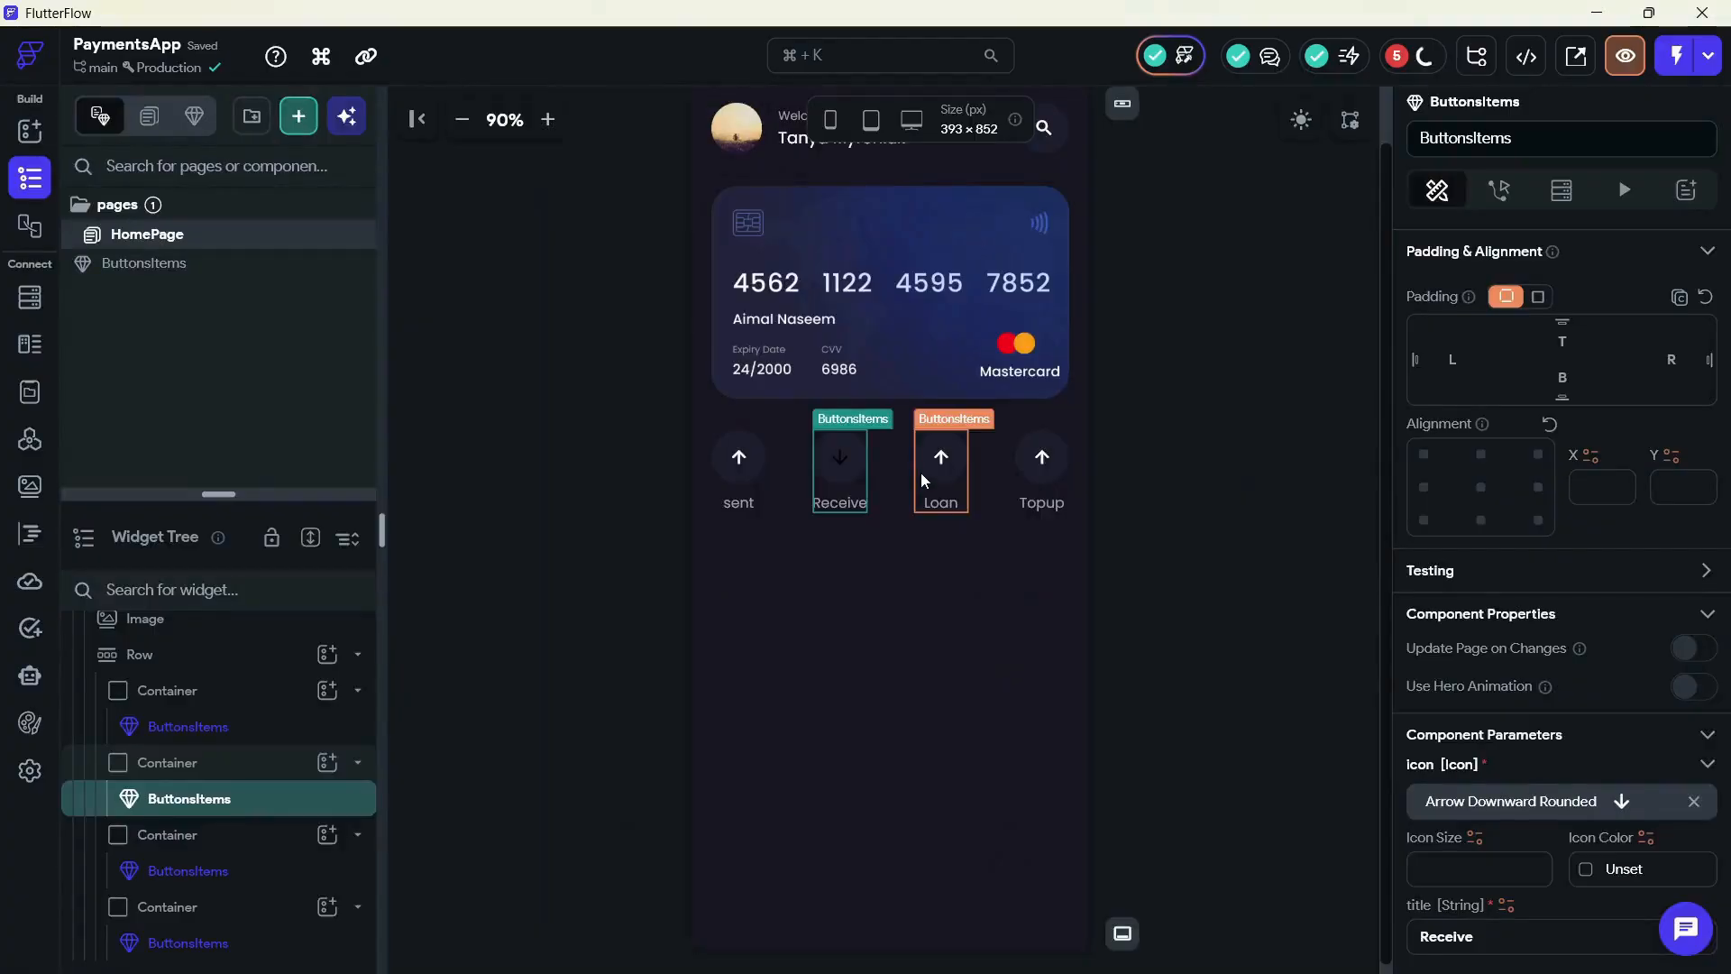
# Search the icon library for a money icon and assign Monetization On Outlined to the Loan button
pyautogui.click(941, 469)
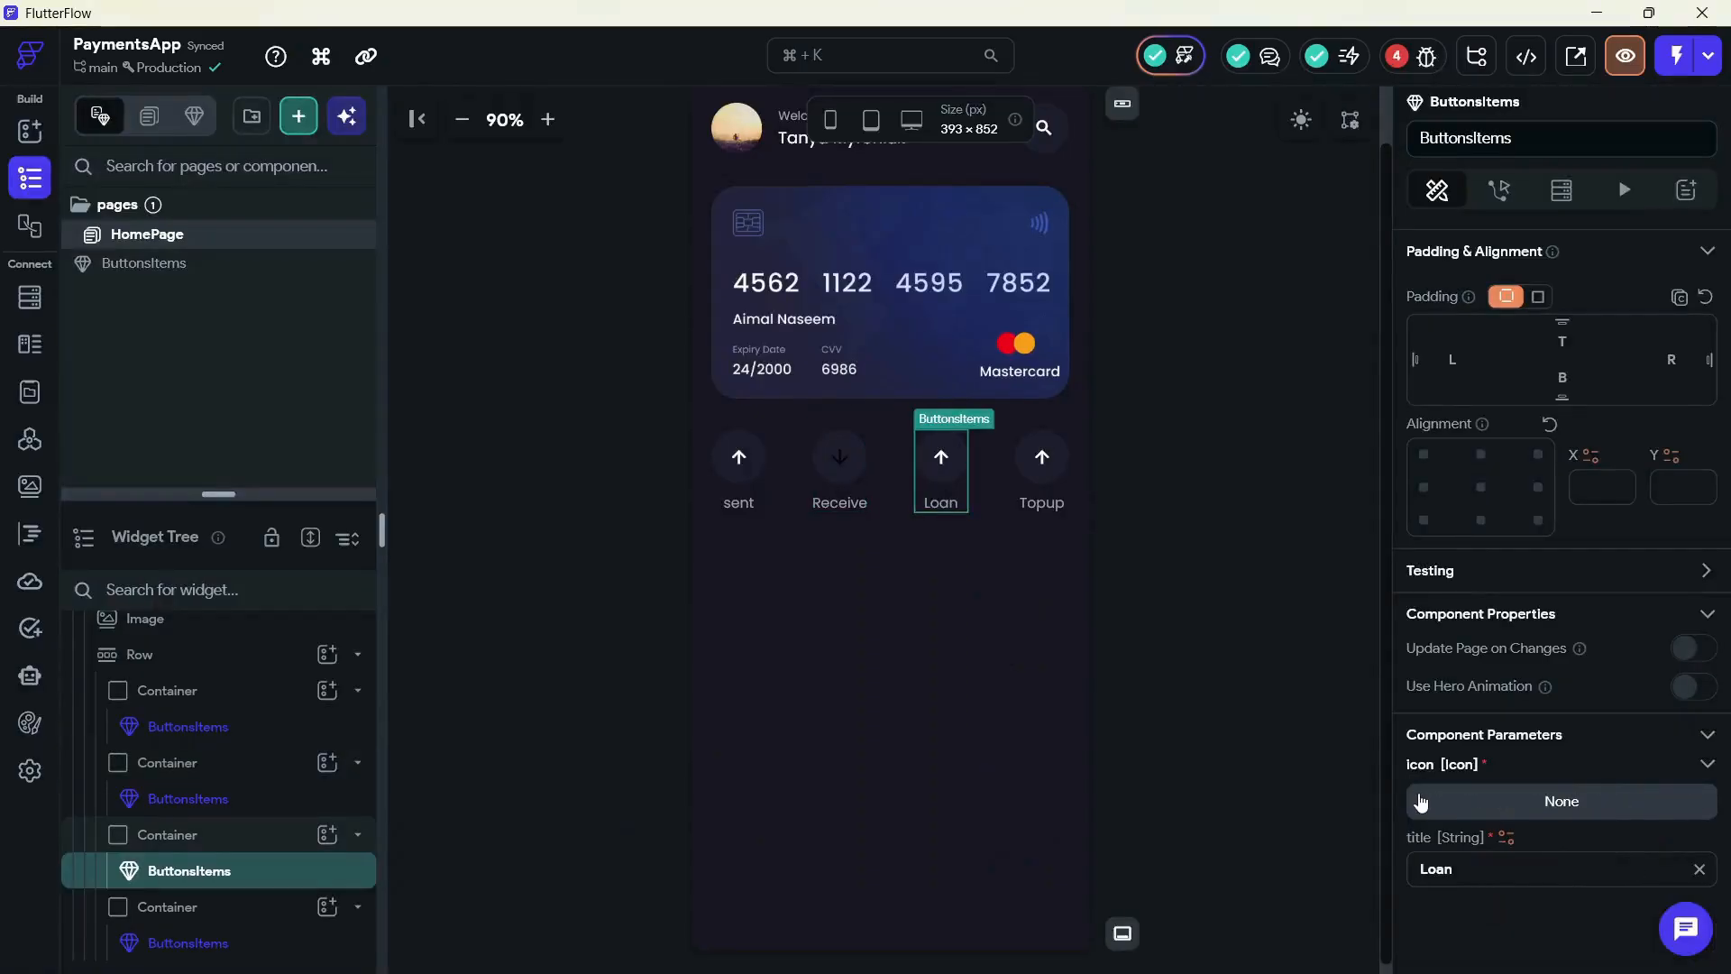
pyautogui.click(1421, 801)
pyautogui.write('dollar')
pyautogui.write('money')
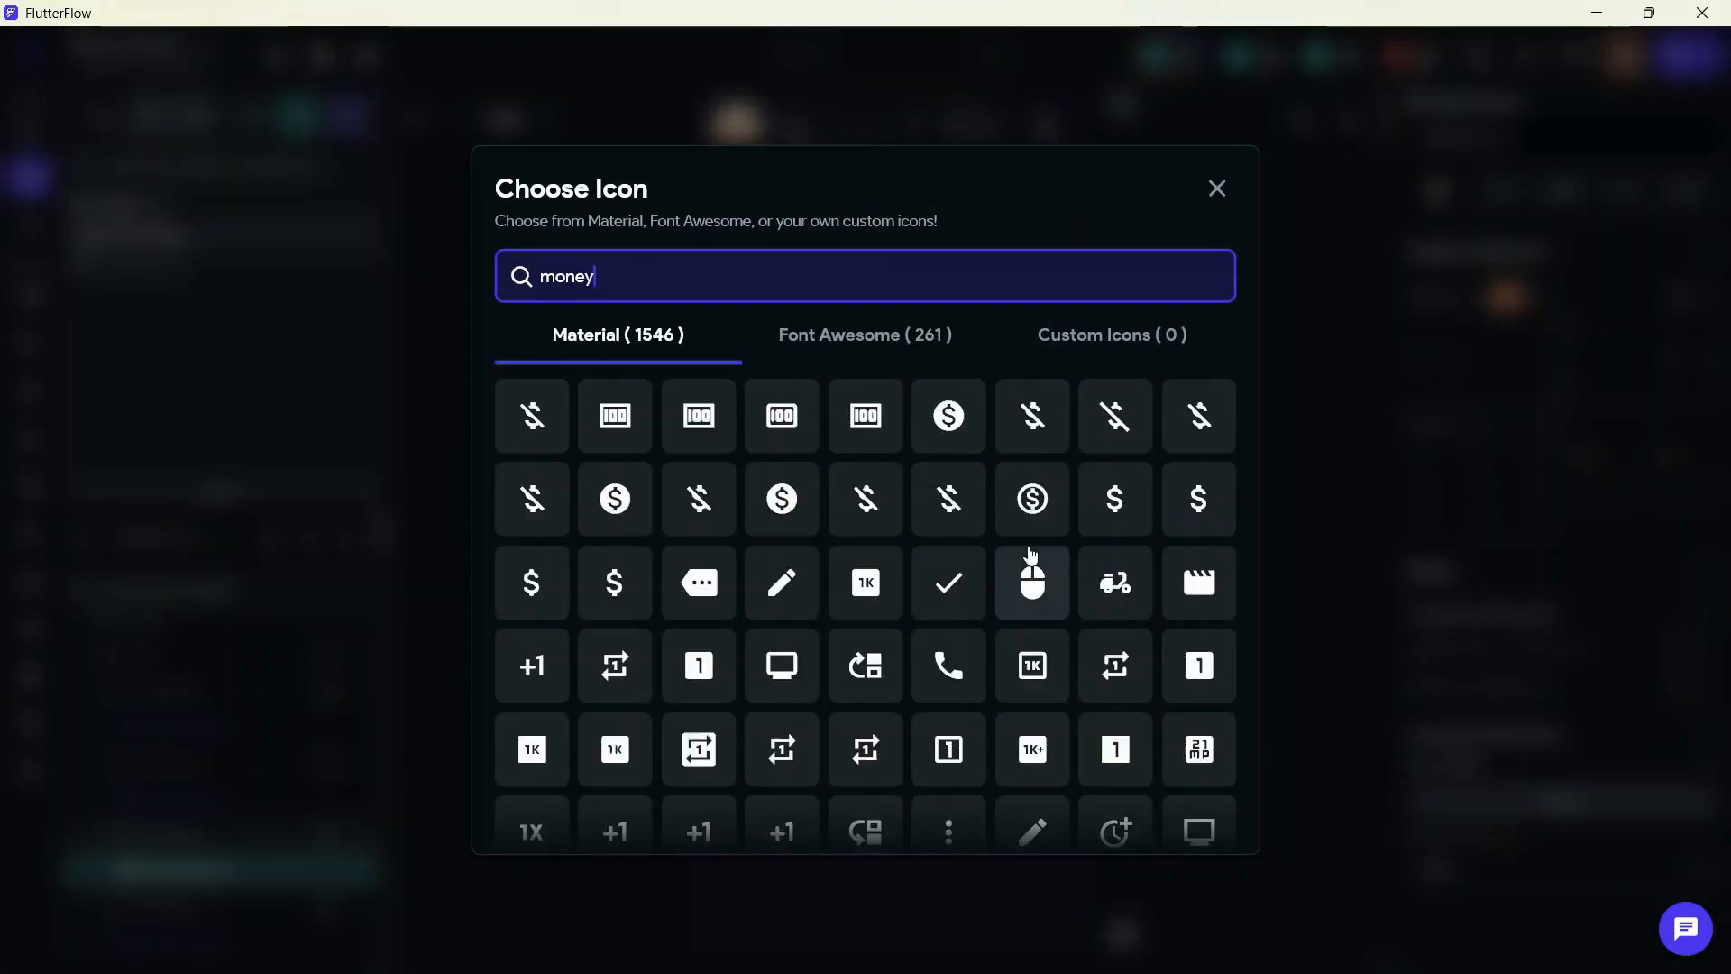
pyautogui.click(790, 595)
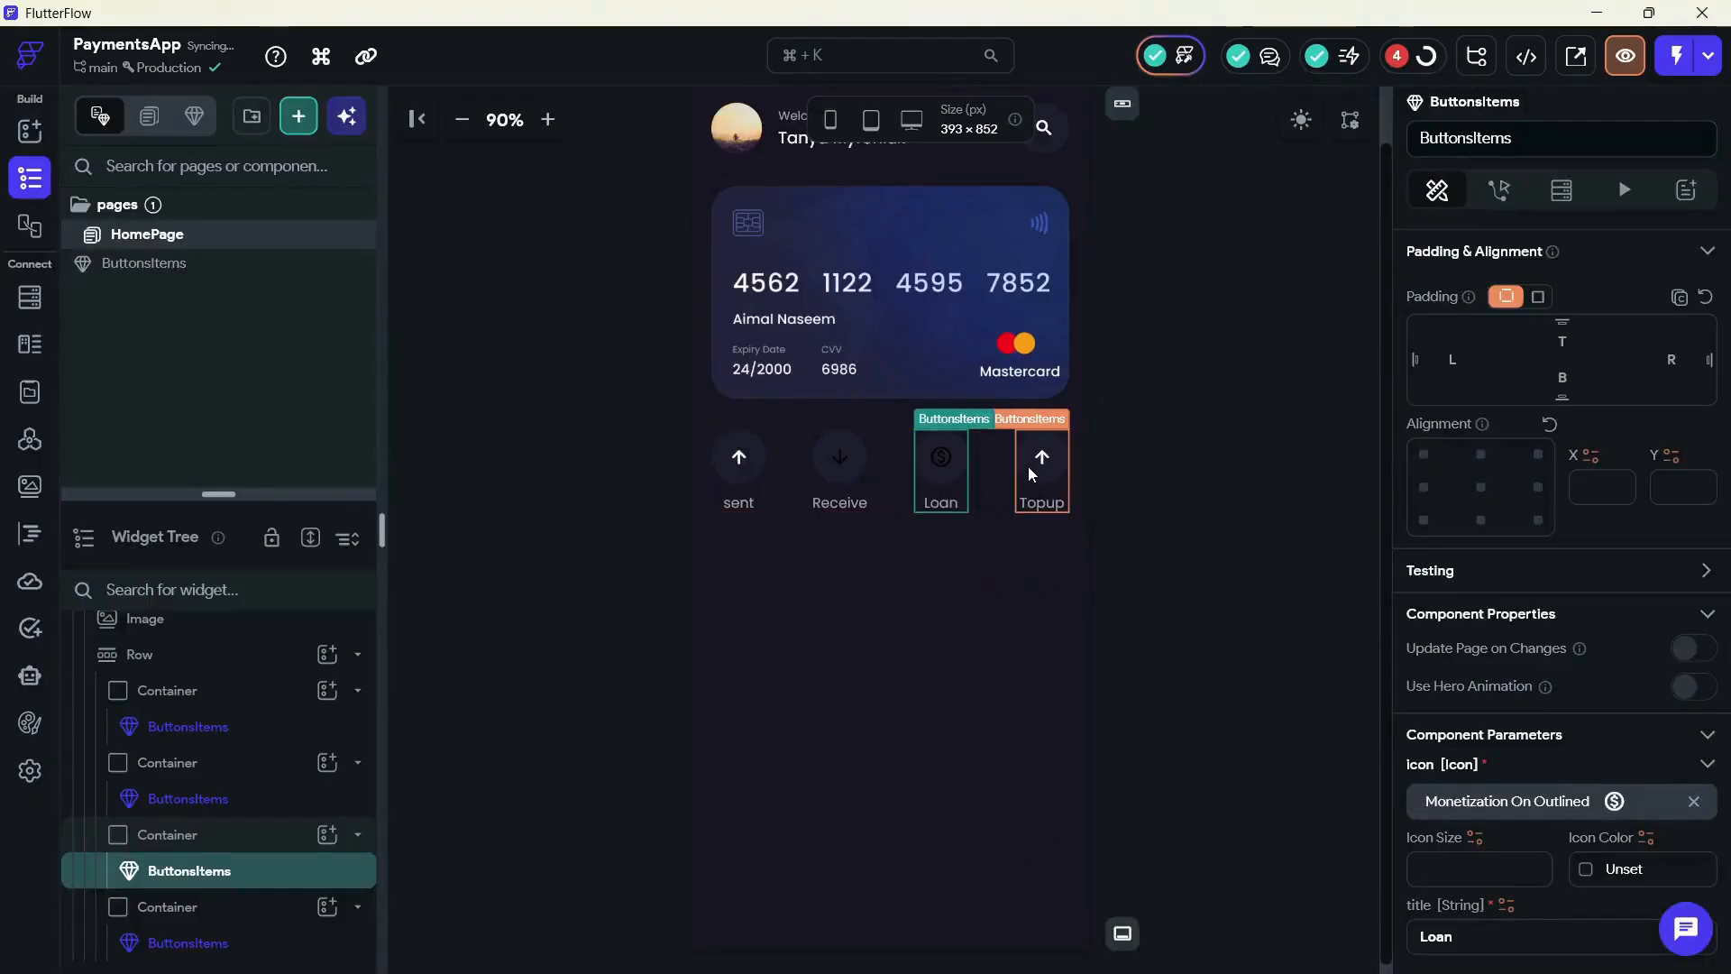
# Give the Topup button the Cloud Upload Sharp icon in the Primary theme color
pyautogui.click(1028, 467)
pyautogui.click(1464, 797)
pyautogui.write('upload')
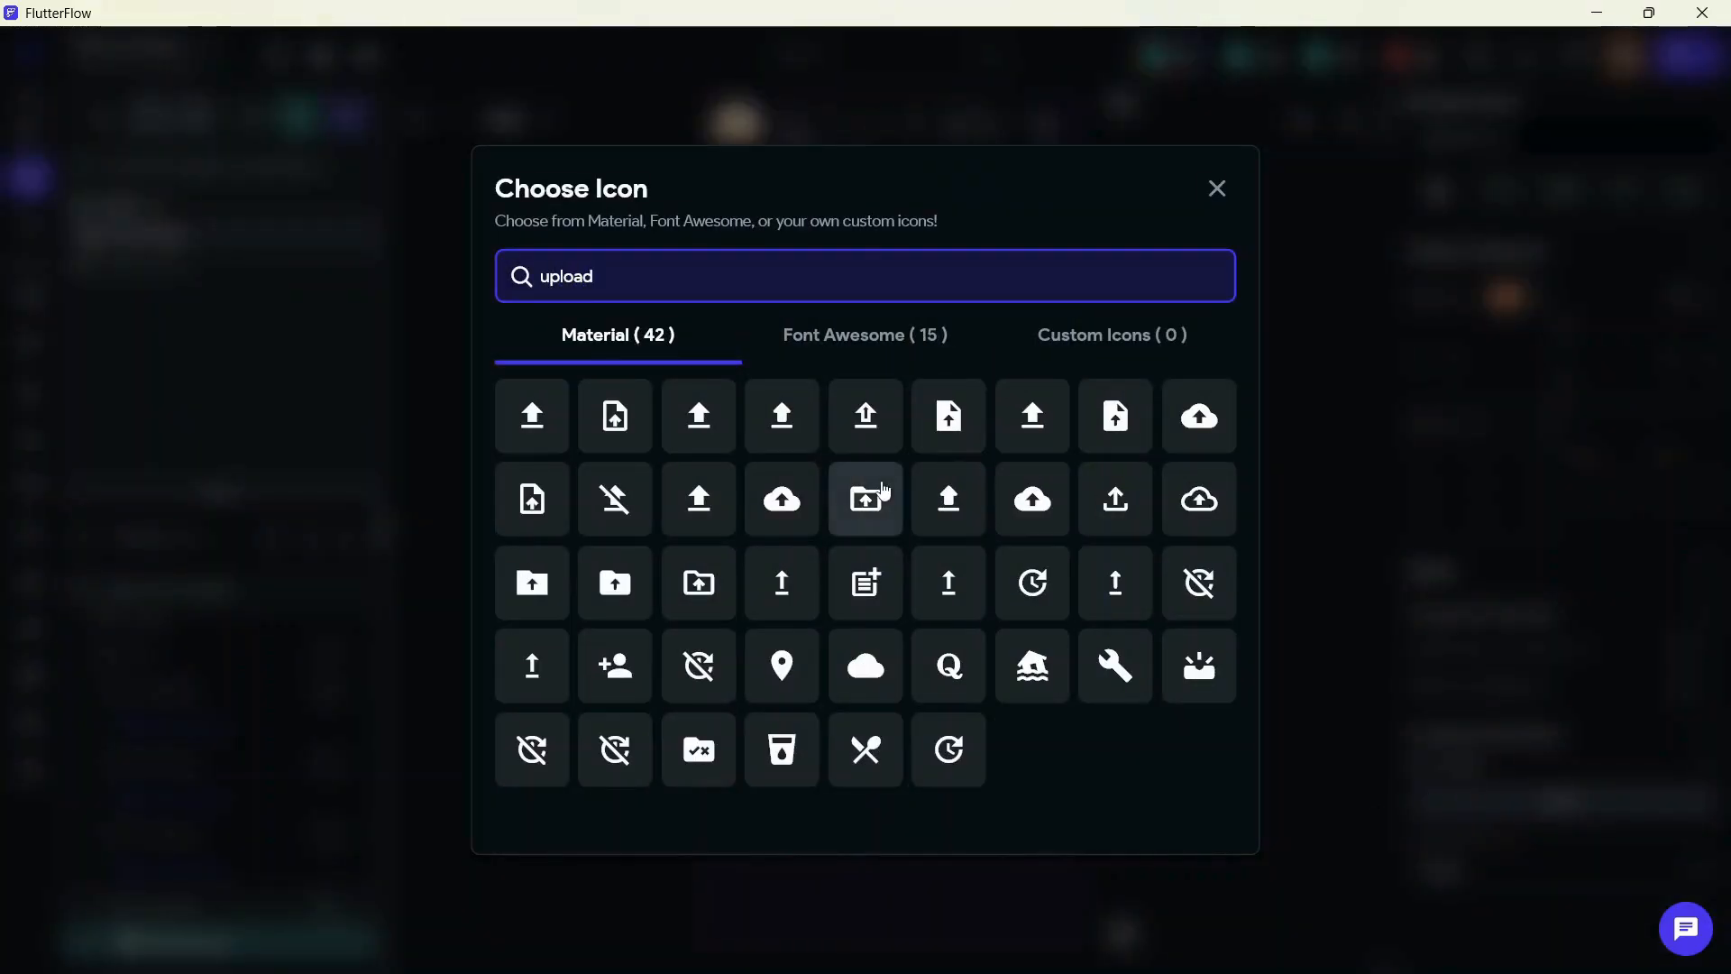
pyautogui.click(782, 499)
pyautogui.click(1581, 558)
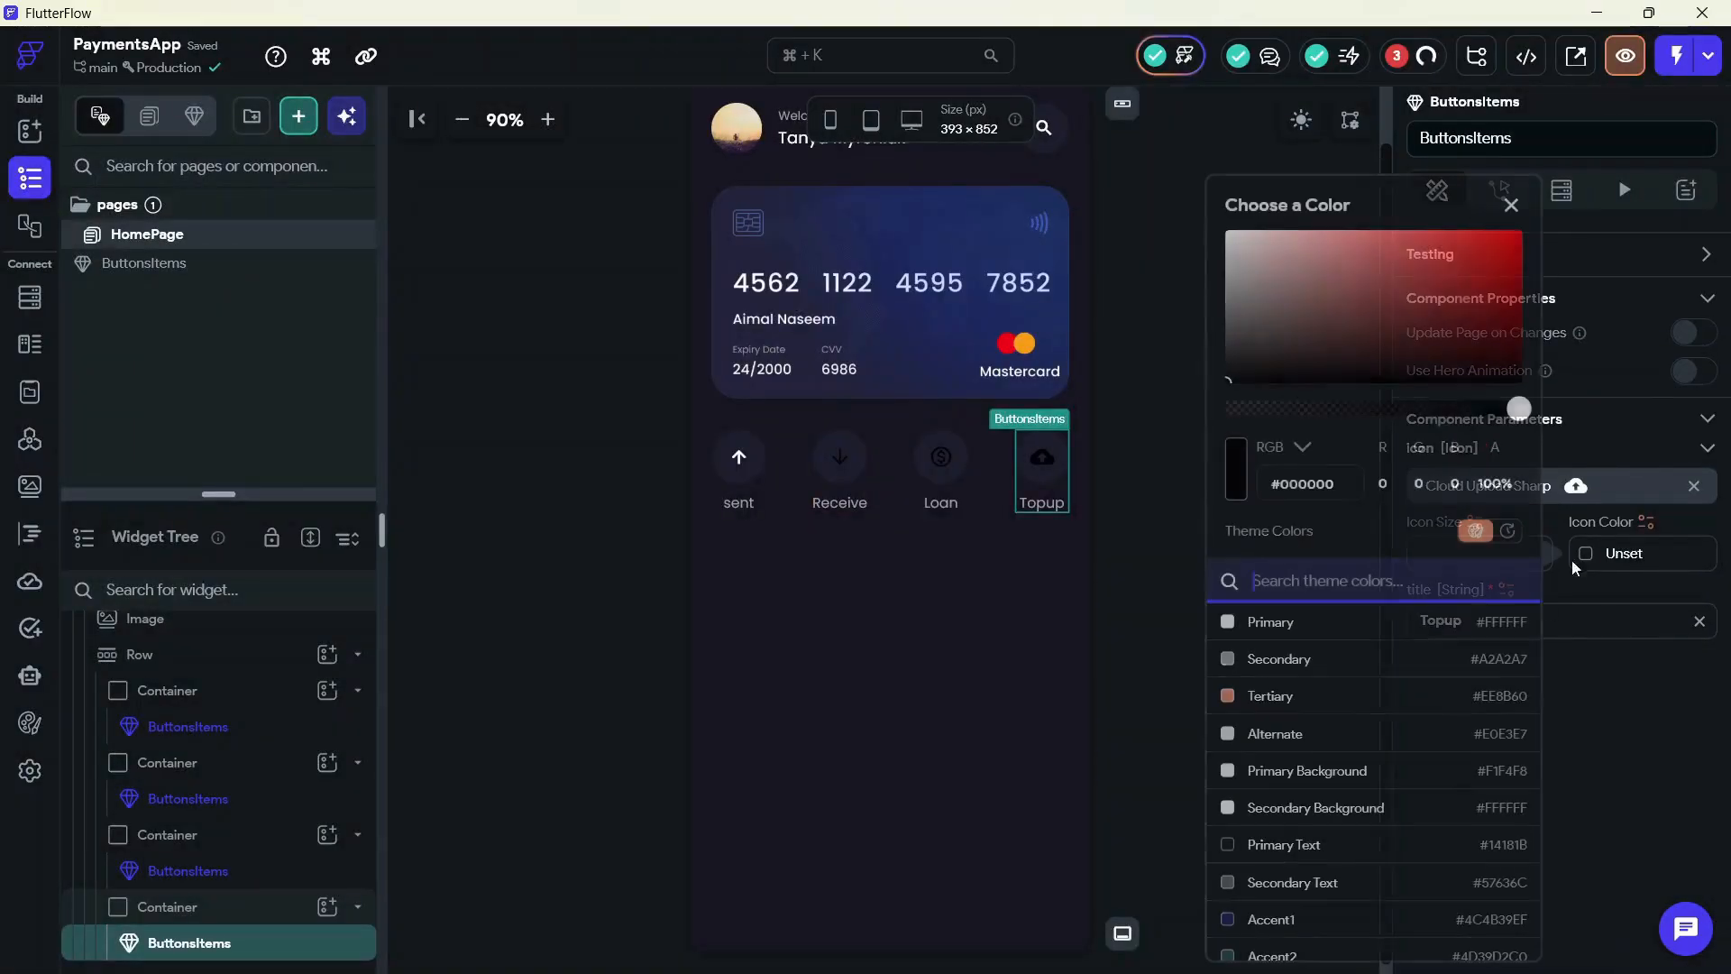
pyautogui.click(1318, 619)
# Set the icon color of the Loan and Receive buttons to the Primary theme color
pyautogui.click(938, 457)
pyautogui.scroll(1, 939, 457)
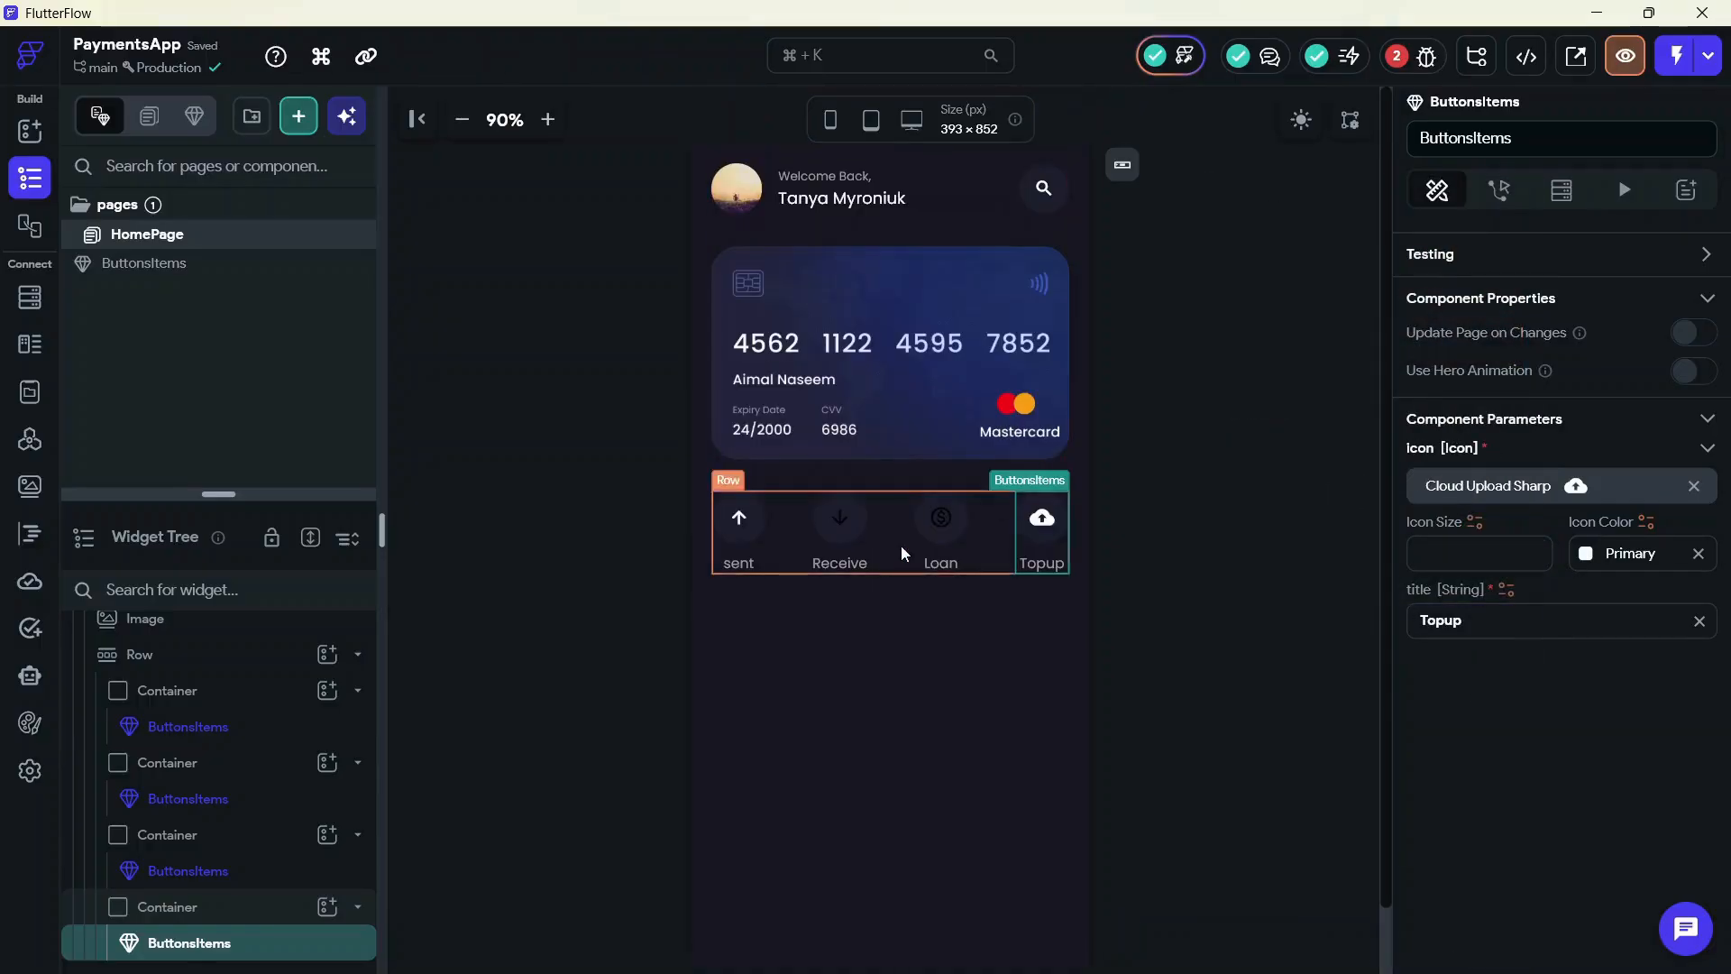
pyautogui.click(934, 539)
pyautogui.click(1580, 560)
pyautogui.click(1264, 631)
pyautogui.click(836, 532)
pyautogui.click(836, 532)
pyautogui.scroll(-2, 1625, 846)
pyautogui.click(1579, 697)
pyautogui.click(1299, 618)
# Set the icon size to 20 on the Receive button and 24 on the Topup button
pyautogui.click(1449, 762)
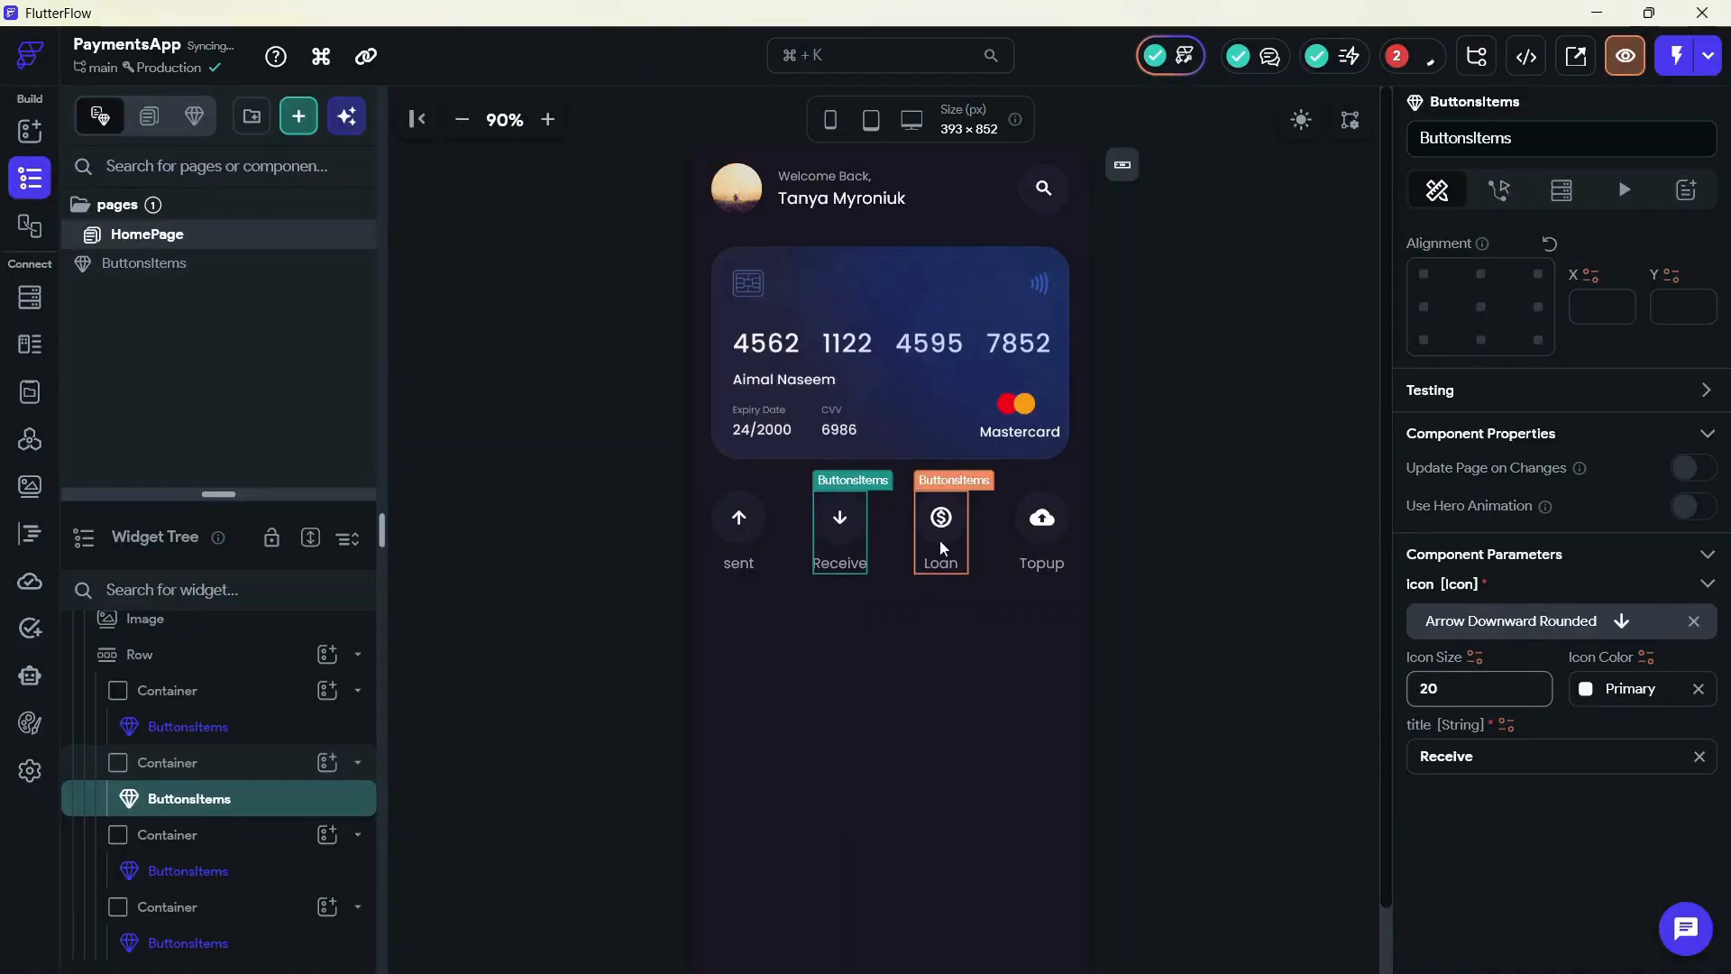
pyautogui.click(941, 546)
pyautogui.click(1041, 541)
pyautogui.click(1486, 678)
pyautogui.write('2')
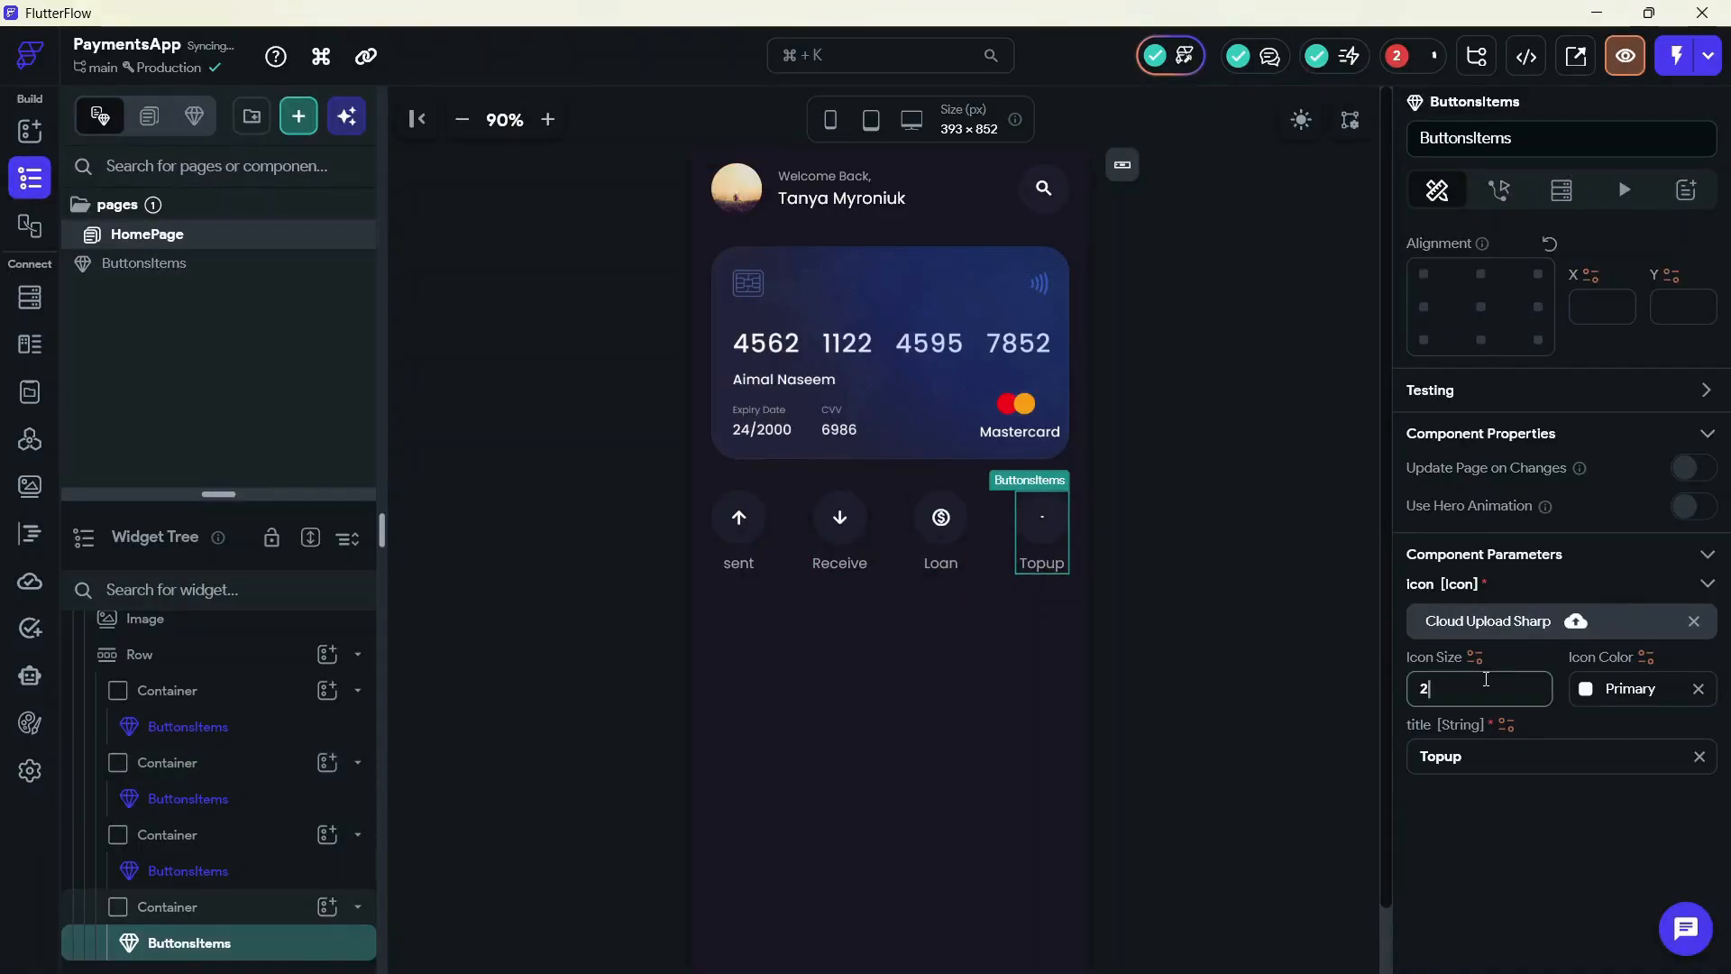
pyautogui.write('4')
pyautogui.click(1238, 633)
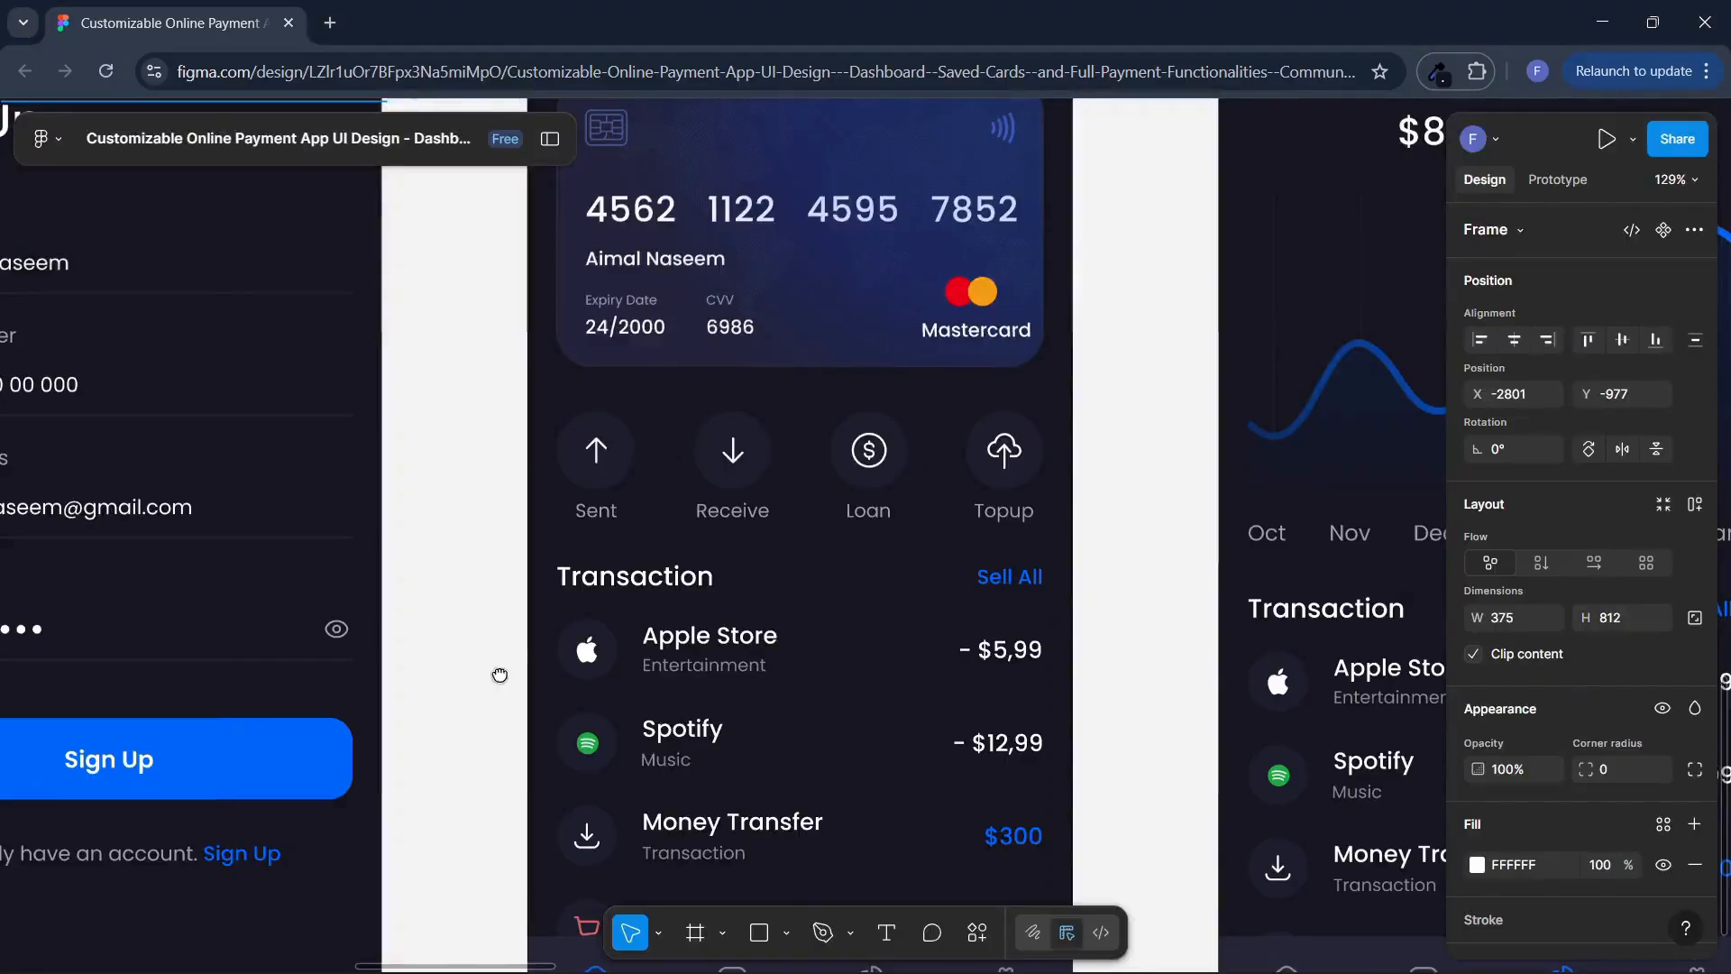
# Review the home screen in Figma, then return to FlutterFlow and open the error about the ButtonsItems icon parameter
pyautogui.scroll(-3, 552, 614)
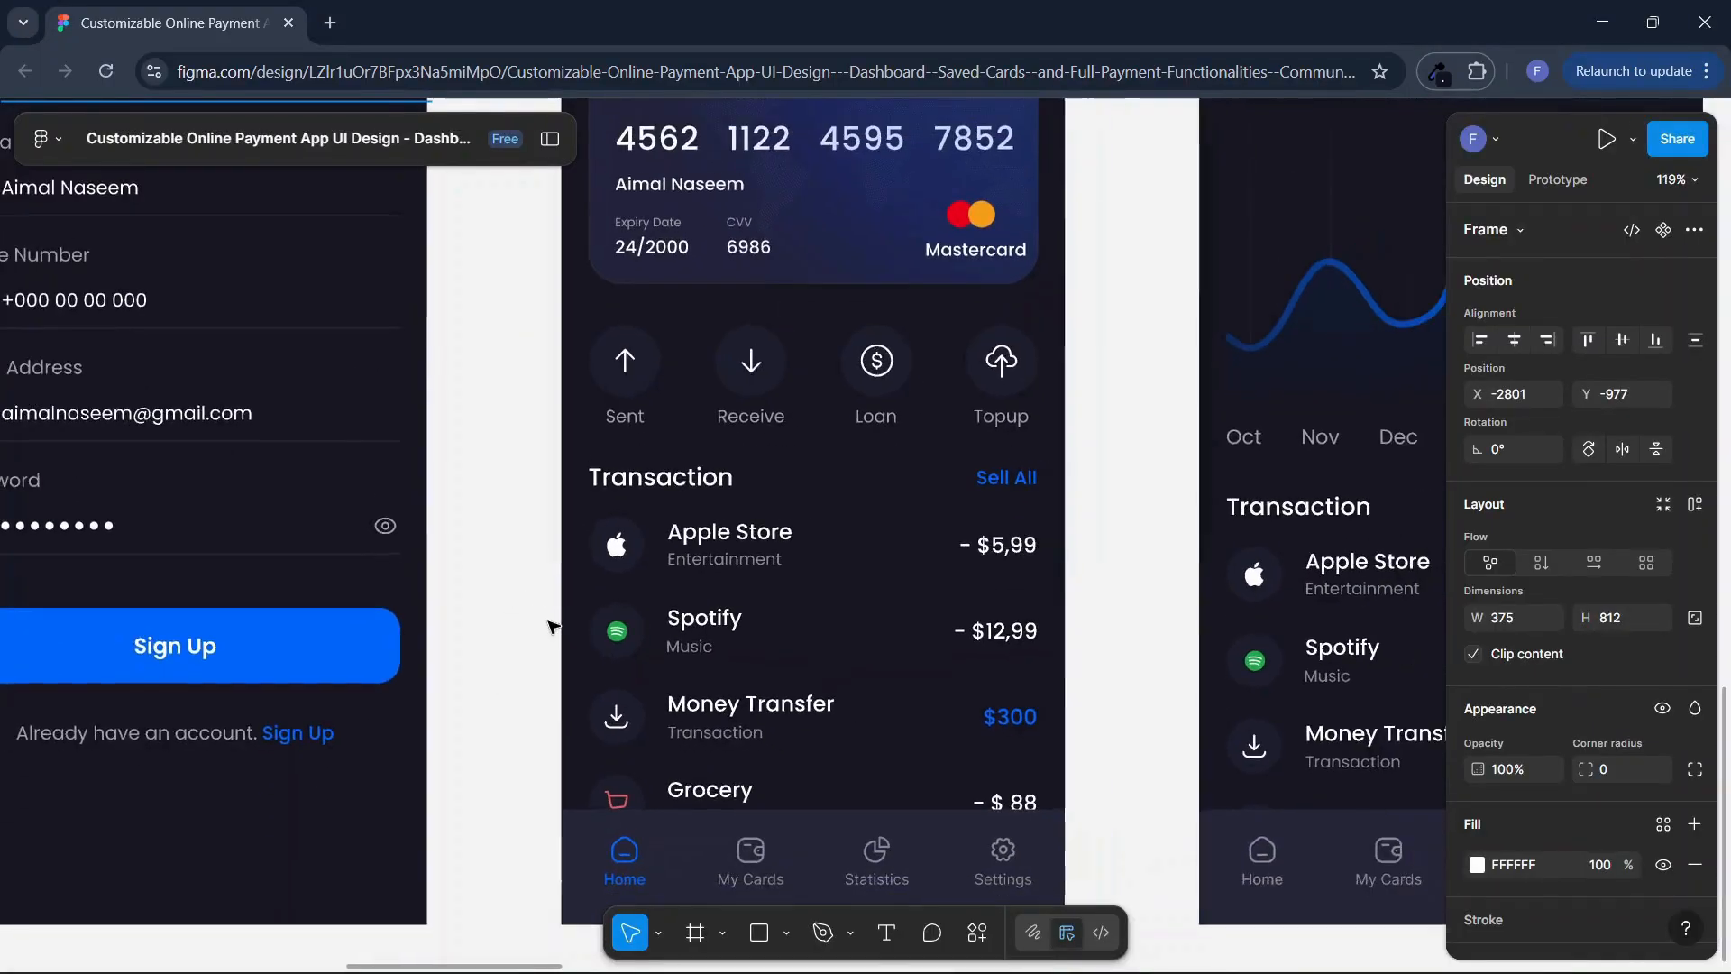
pyautogui.scroll(-2, 691, 580)
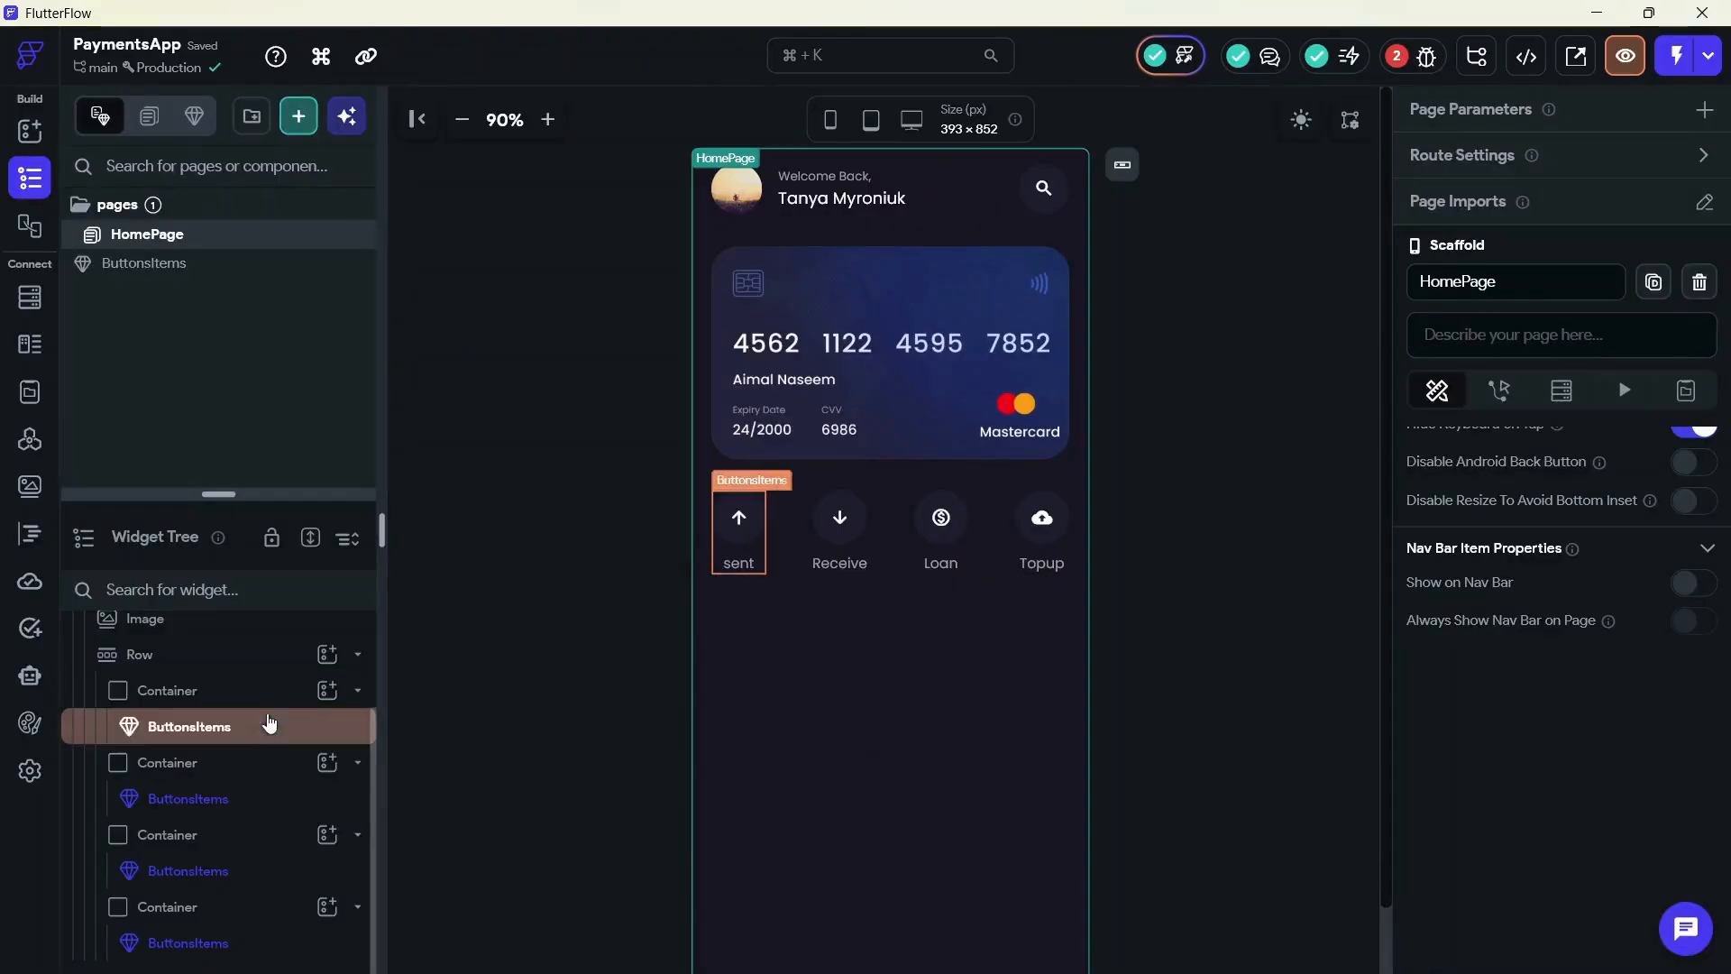
pyautogui.scroll(3, 266, 719)
pyautogui.click(1433, 59)
pyautogui.click(1213, 223)
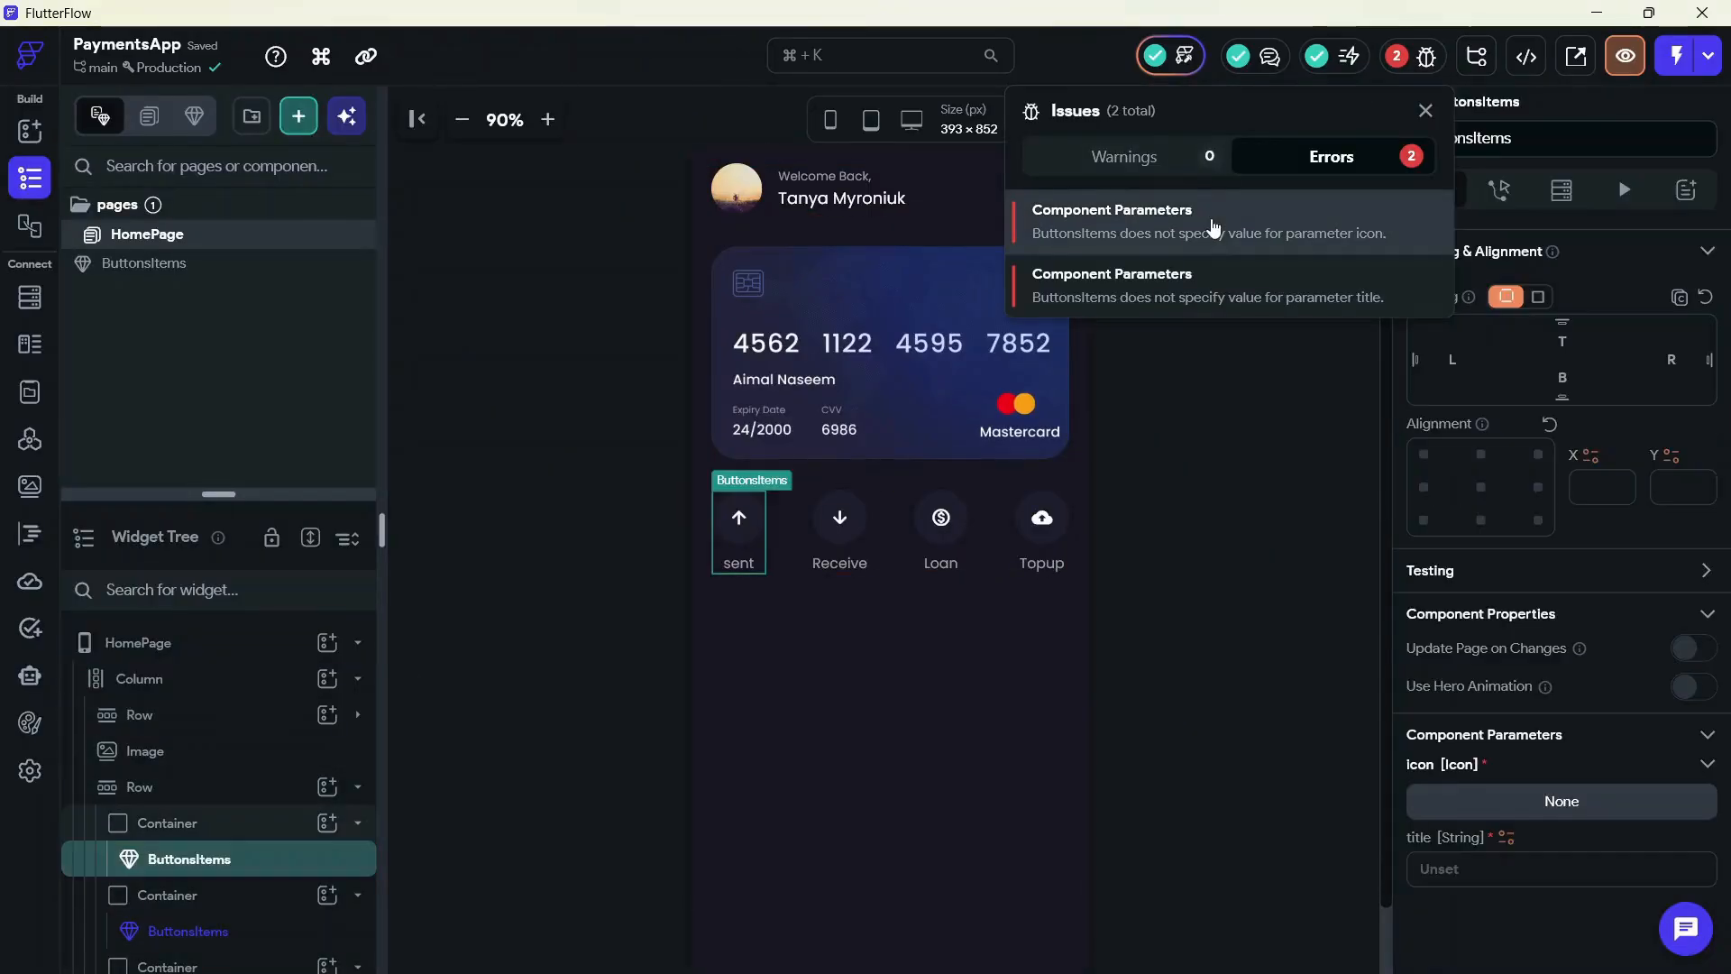
pyautogui.click(1235, 508)
# Give the first button in the Row the Arrow Upward Rounded icon in the Primary theme color
pyautogui.click(1548, 803)
pyautogui.write('arrow')
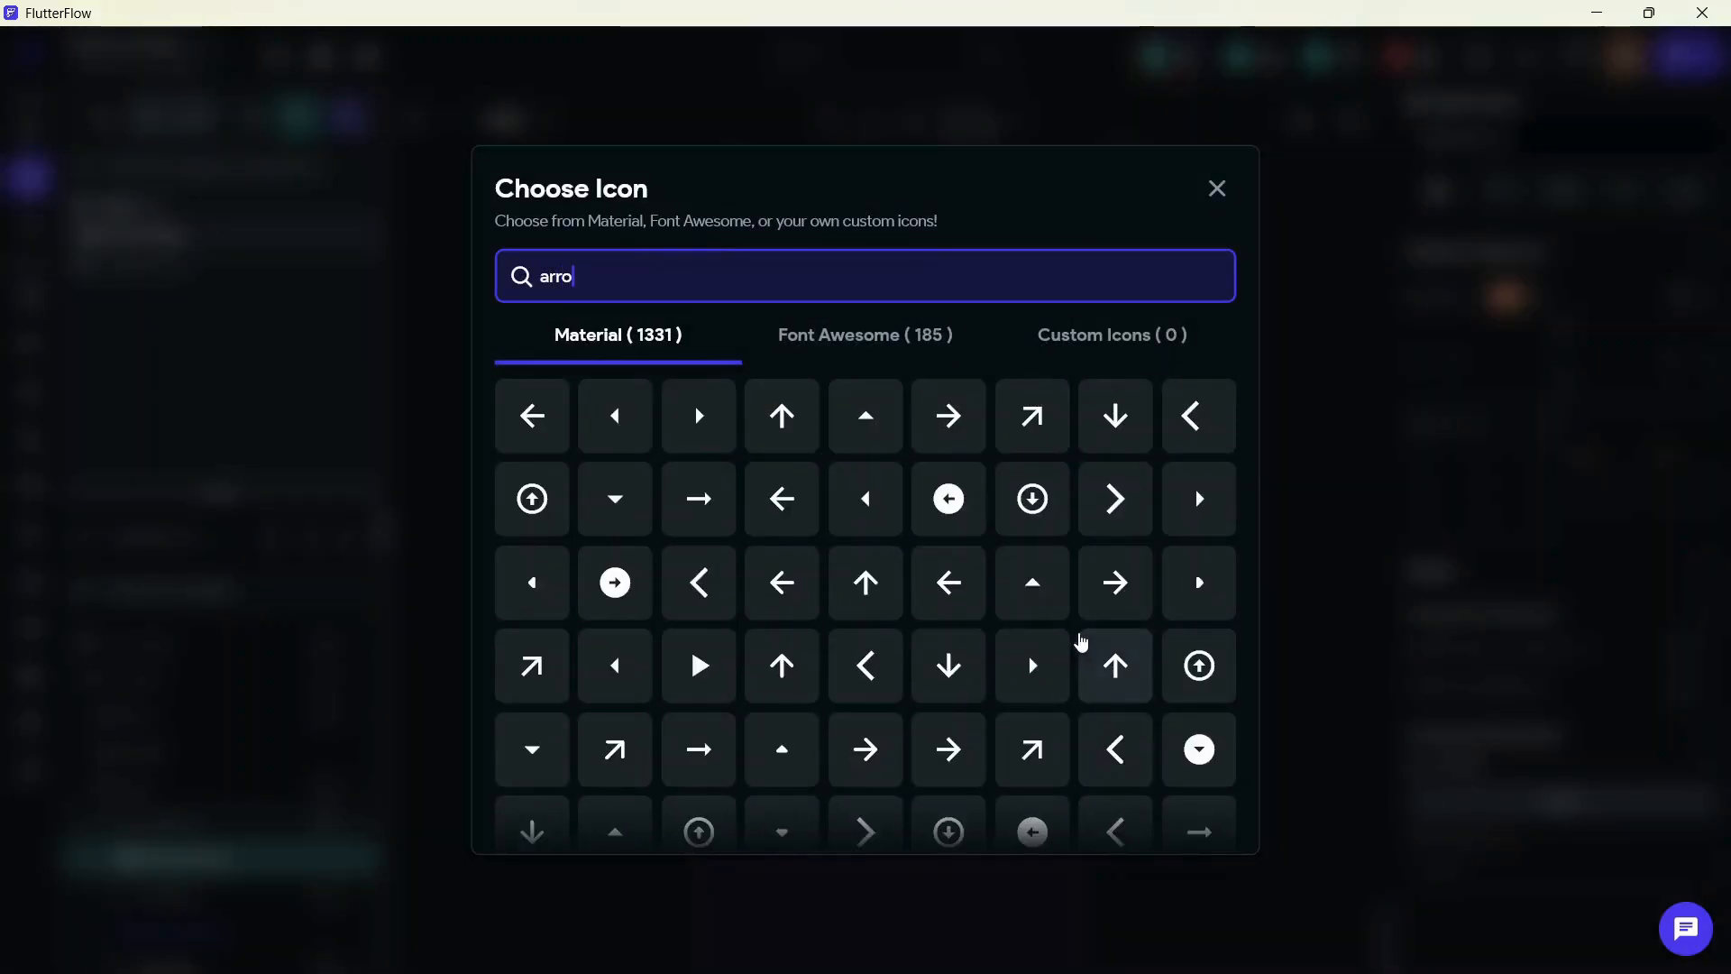
pyautogui.click(785, 664)
pyautogui.click(1623, 869)
pyautogui.click(1280, 618)
# Set the first button's title to Sent and its icon size to 20
pyautogui.scroll(-3, 1533, 767)
pyautogui.click(1446, 674)
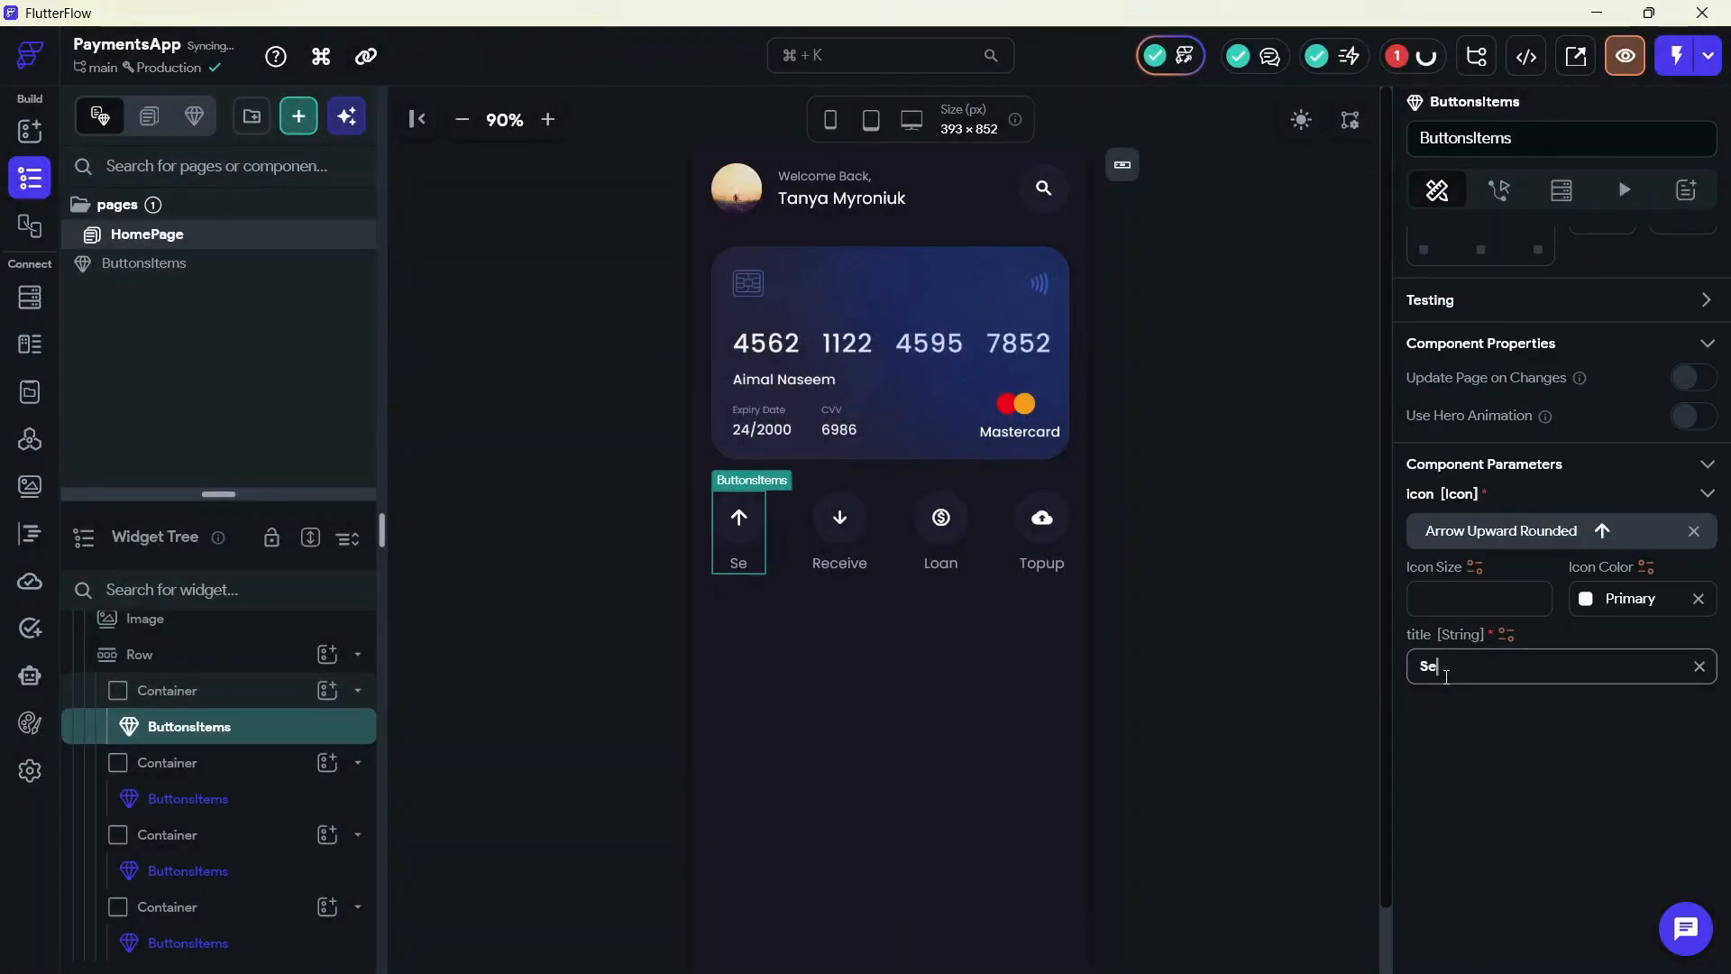
pyautogui.click(1451, 610)
pyautogui.write('2')
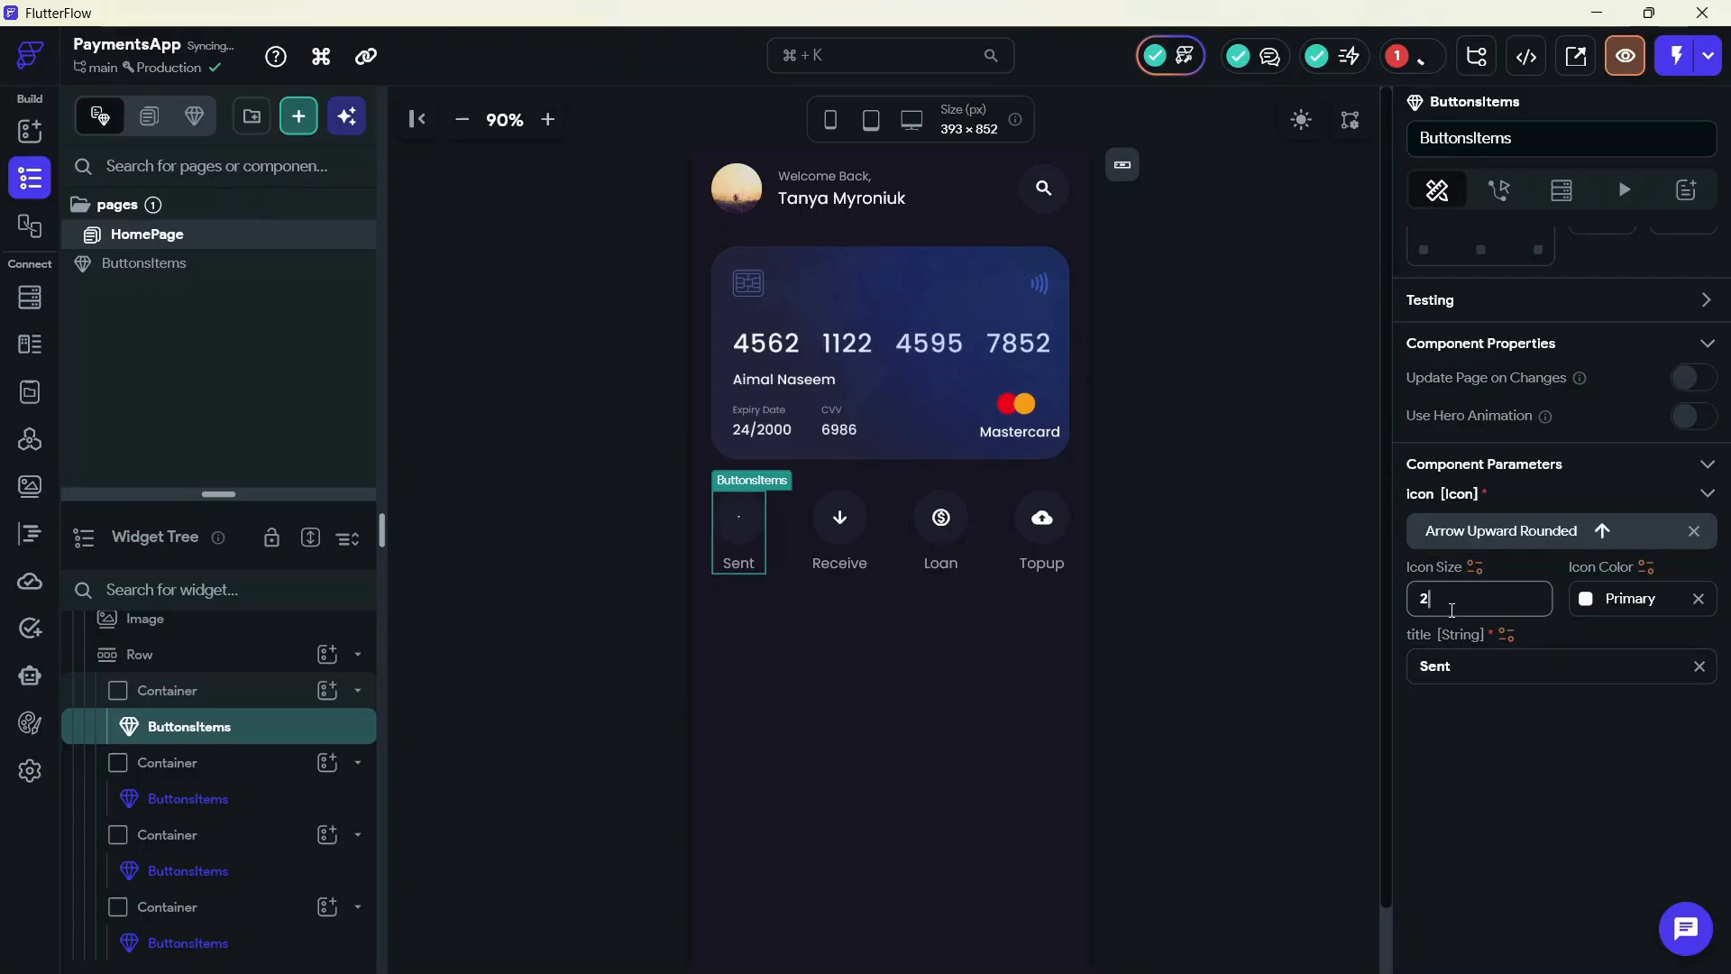
pyautogui.write('0')
pyautogui.click(822, 557)
pyautogui.click(653, 624)
# Add an empty Row to the page's Column, below the quick-action buttons
pyautogui.scroll(2, 262, 727)
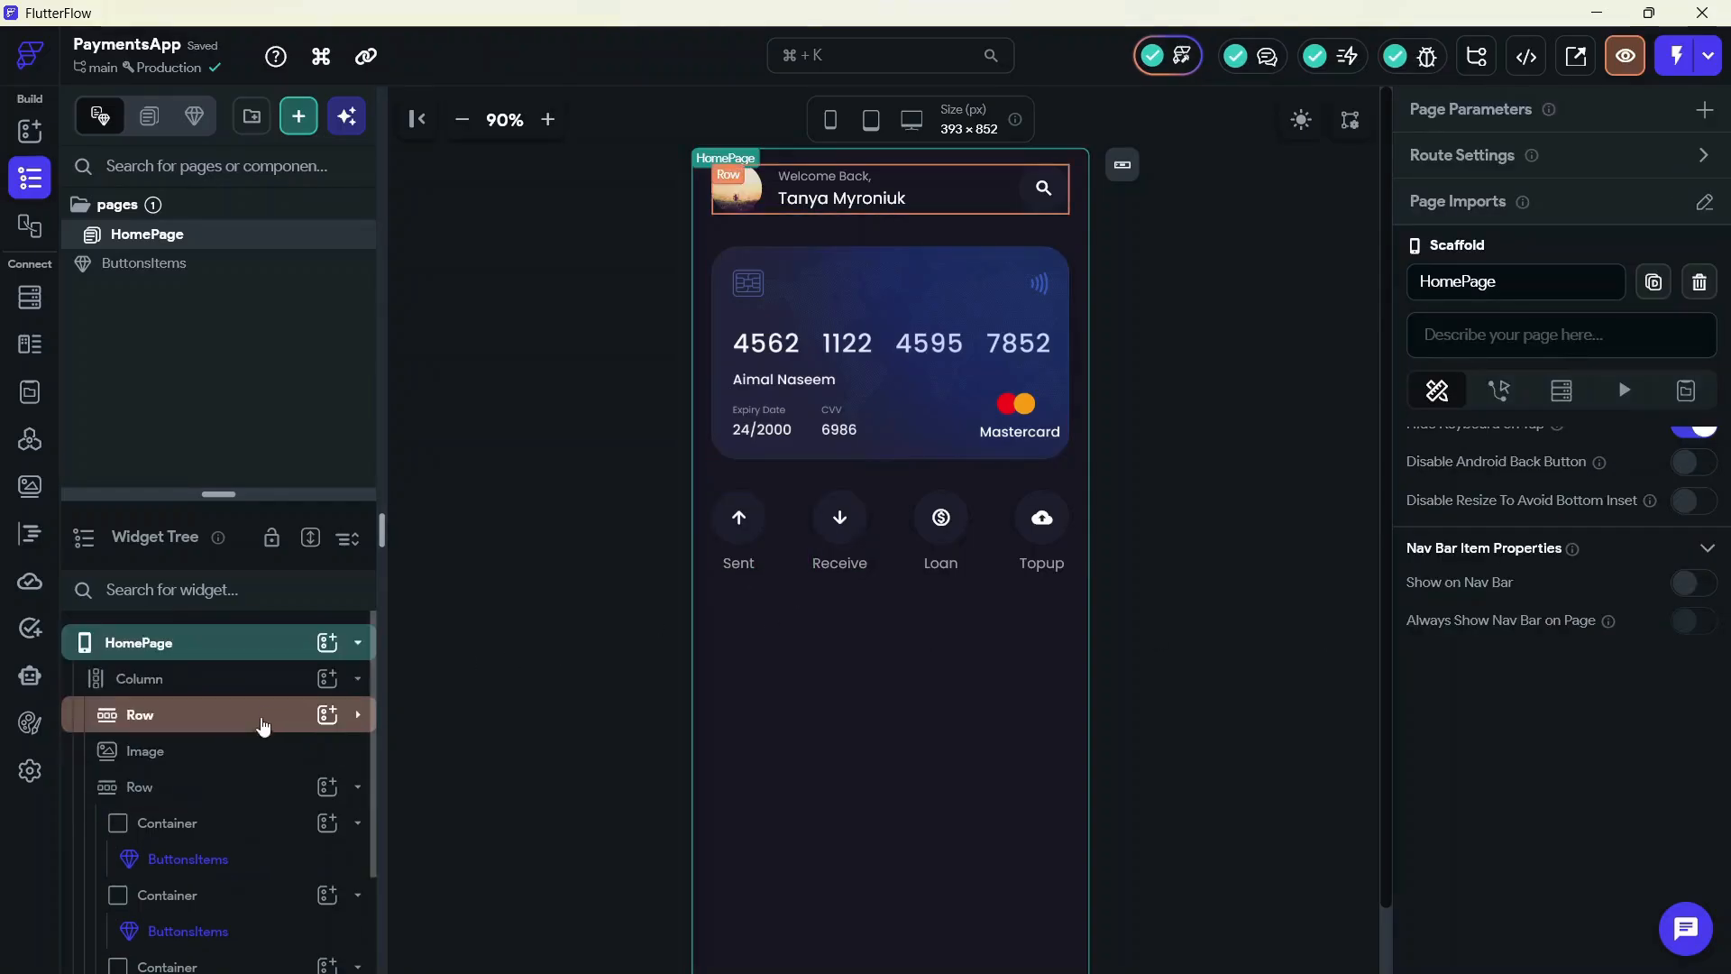
pyautogui.click(327, 680)
pyautogui.click(663, 618)
# Switch to Figma and inspect the position and size of the Transaction header group, then return to FlutterFlow
pyautogui.hotkey('alt', 'Tab')
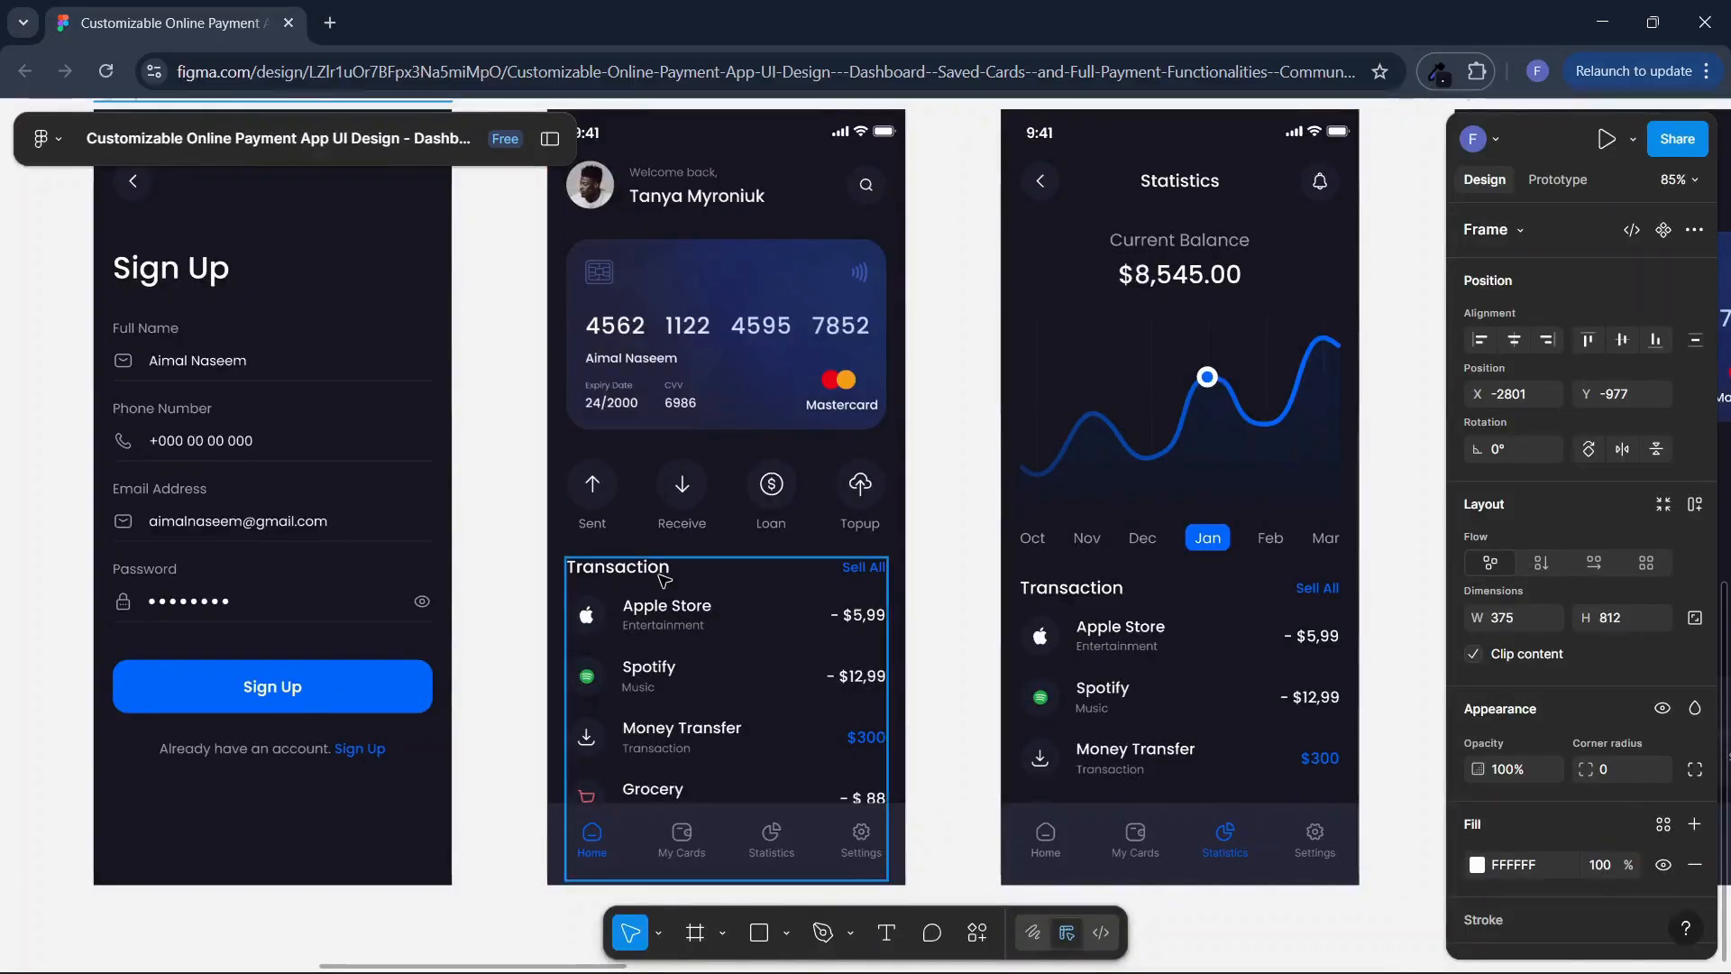
pyautogui.click(725, 546)
pyautogui.click(712, 578)
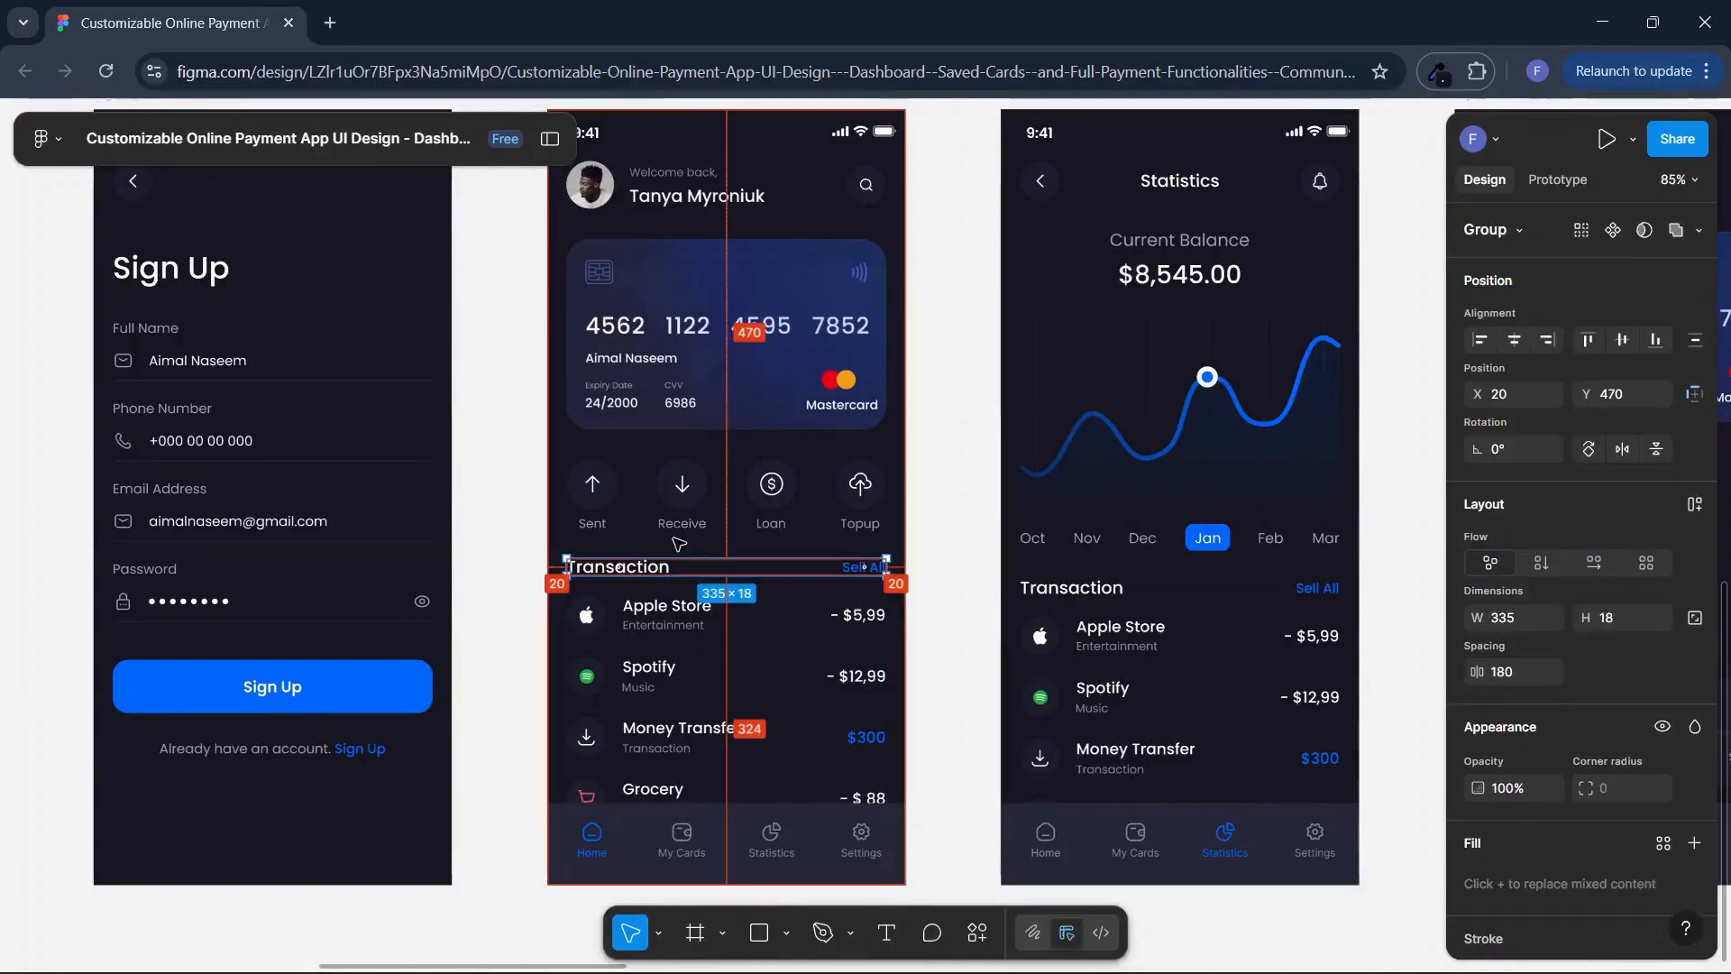
pyautogui.hotkey('alt', 'Tab')
pyautogui.click(1553, 352)
pyautogui.write('30')
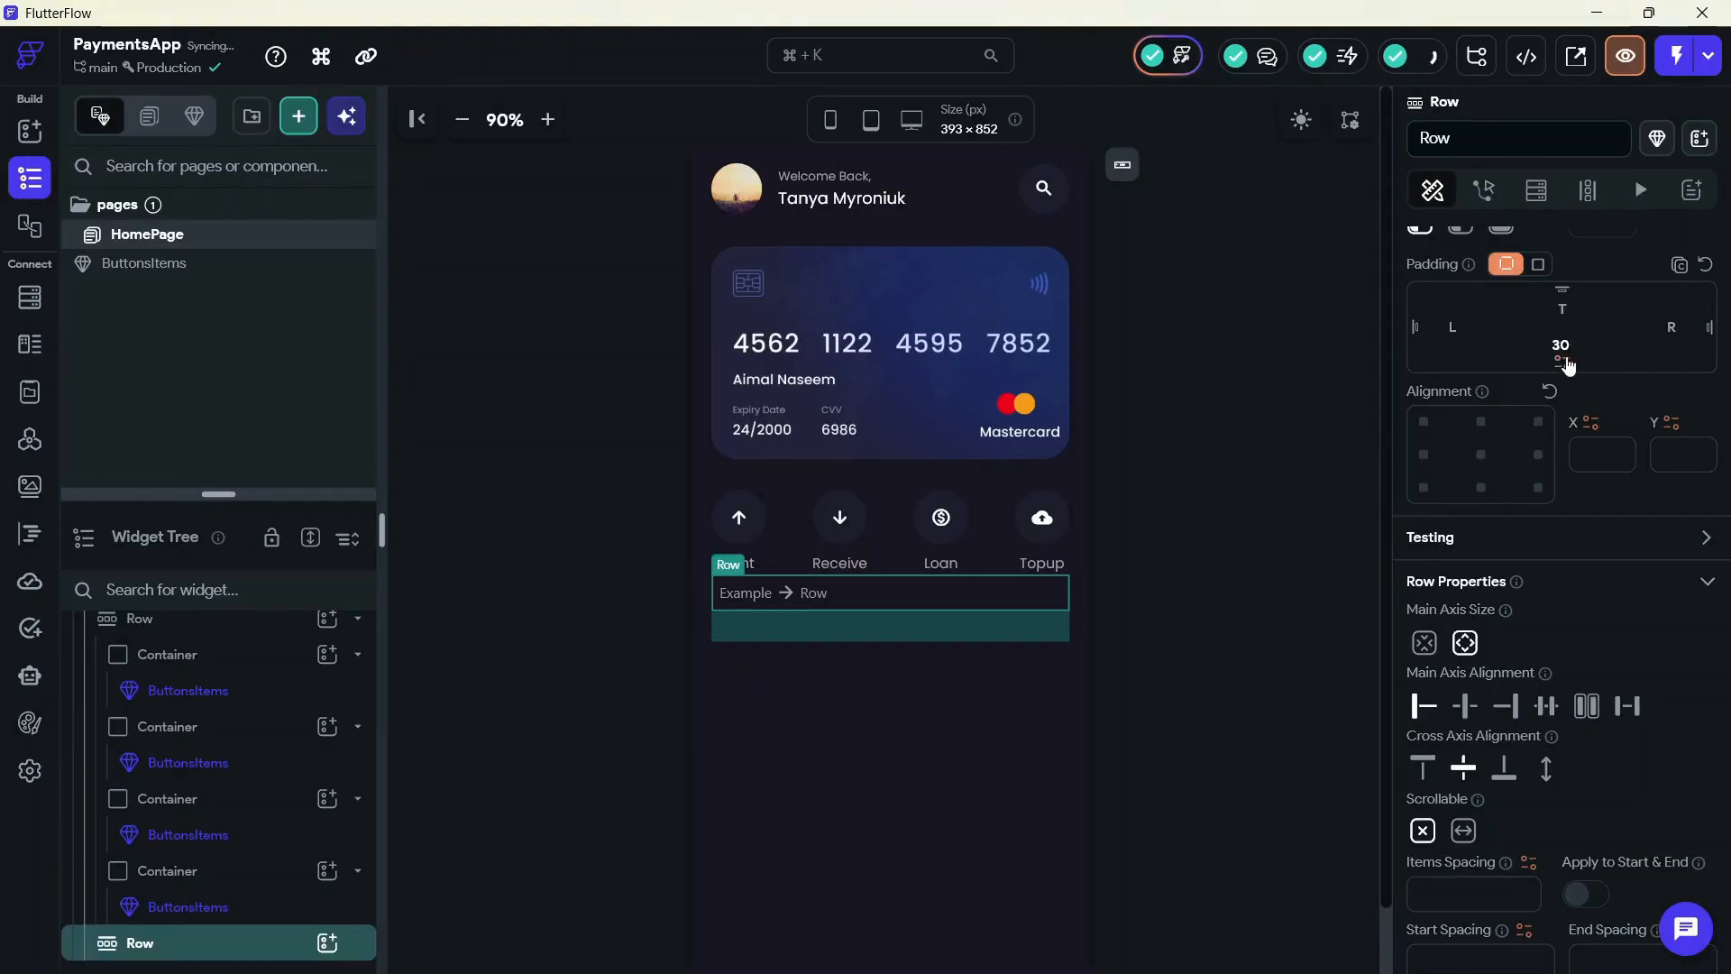
pyautogui.press('BackSpace')
# Set the top padding of the new empty Row to 30
pyautogui.click(1561, 311)
pyautogui.write('30')
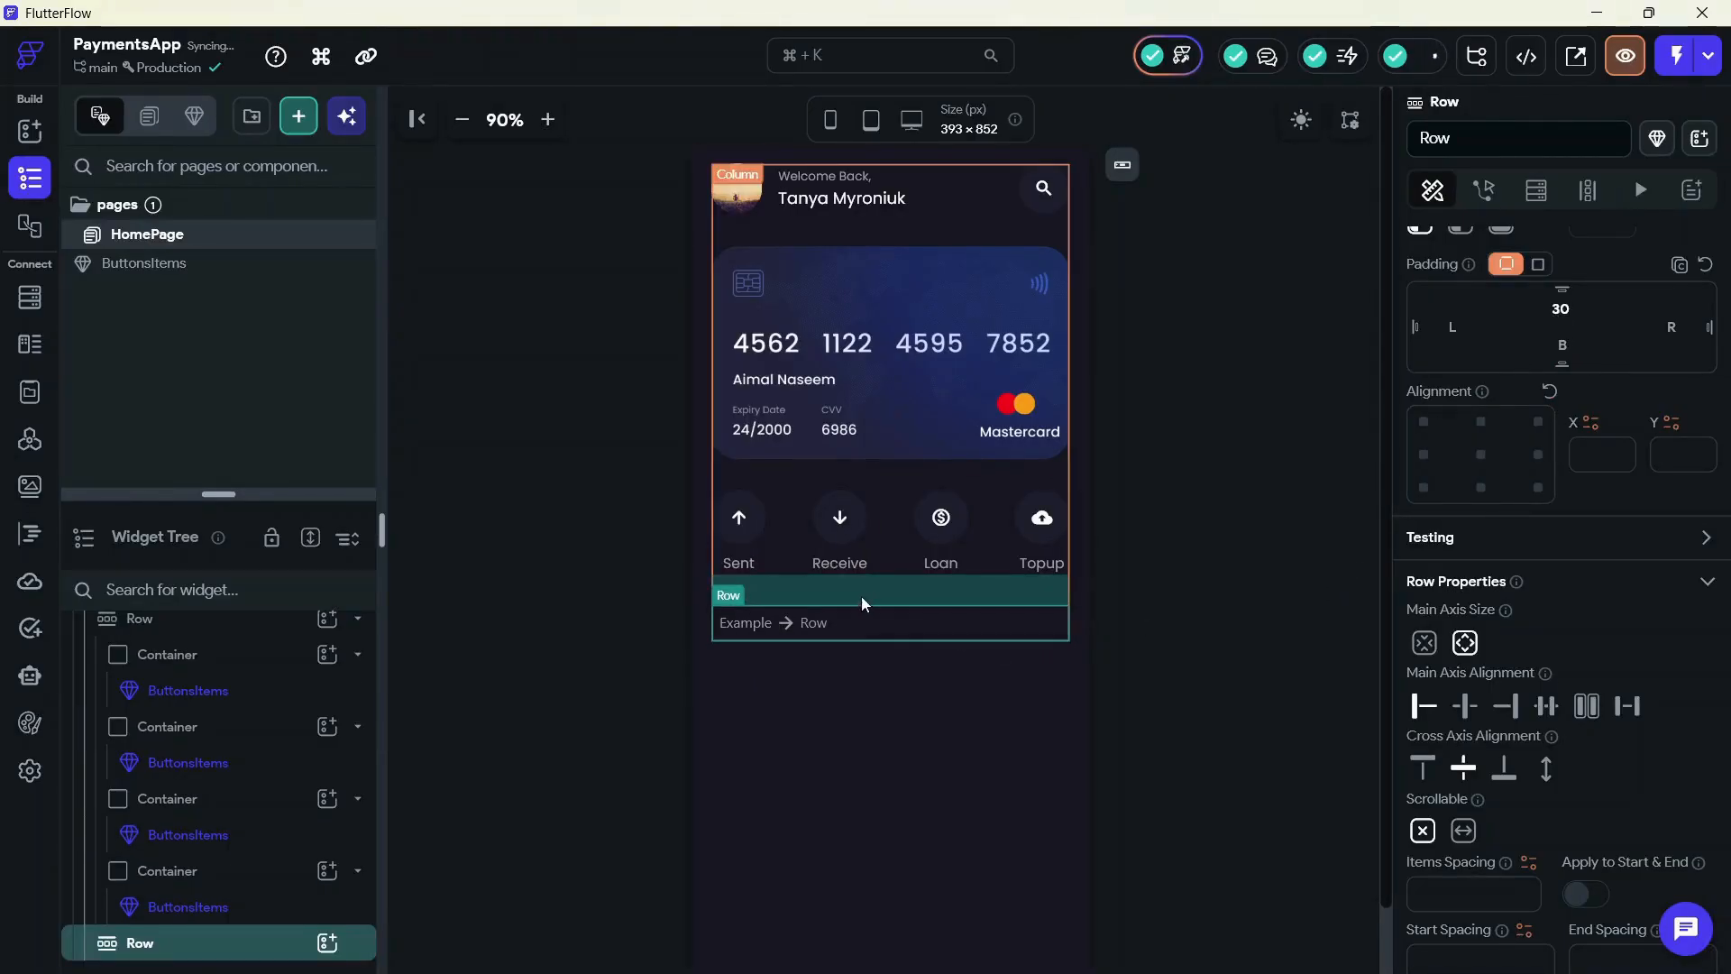
# Add two Text widgets to the empty Row below the quick-action buttons
pyautogui.click(327, 943)
pyautogui.click(442, 600)
pyautogui.click(327, 906)
pyautogui.click(437, 627)
# Copy the Transaction heading text from the Figma design and paste it into the Row's first Text widget
pyautogui.scroll(-4, 280, 928)
pyautogui.click(262, 909)
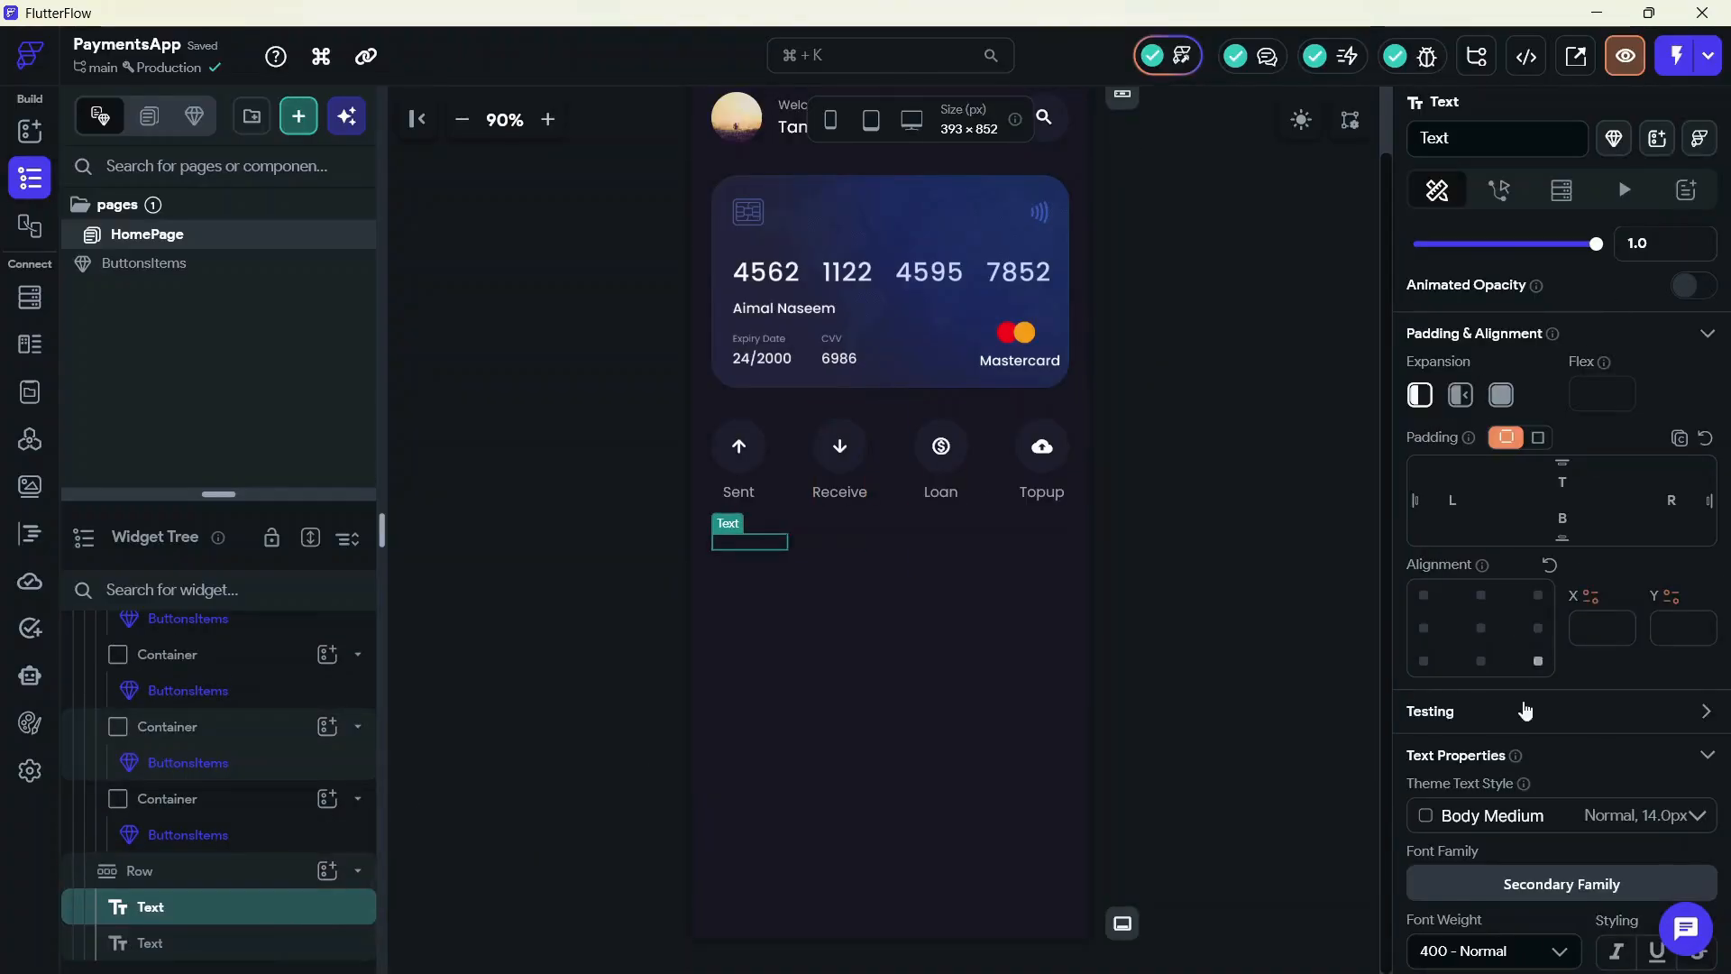
pyautogui.scroll(-3, 1515, 673)
pyautogui.hotkey('alt', 'Tab')
pyautogui.doubleClick(657, 571)
pyautogui.hotkey('ctrl', 'a')
pyautogui.doubleClick(656, 571)
pyautogui.hotkey('ctrl', 'c')
pyautogui.hotkey('alt', 'Tab')
pyautogui.hotkey('ctrl', 'v')
pyautogui.hotkey('alt', 'Tab')
pyautogui.hotkey('alt', 'Tab')
# Set the Transaction text's colour to Primary and its font to the theme's Primary Family (Poppins)
pyautogui.scroll(-7, 1588, 618)
pyautogui.click(1588, 616)
pyautogui.click(1415, 661)
pyautogui.click(1562, 466)
pyautogui.click(1118, 370)
pyautogui.click(992, 442)
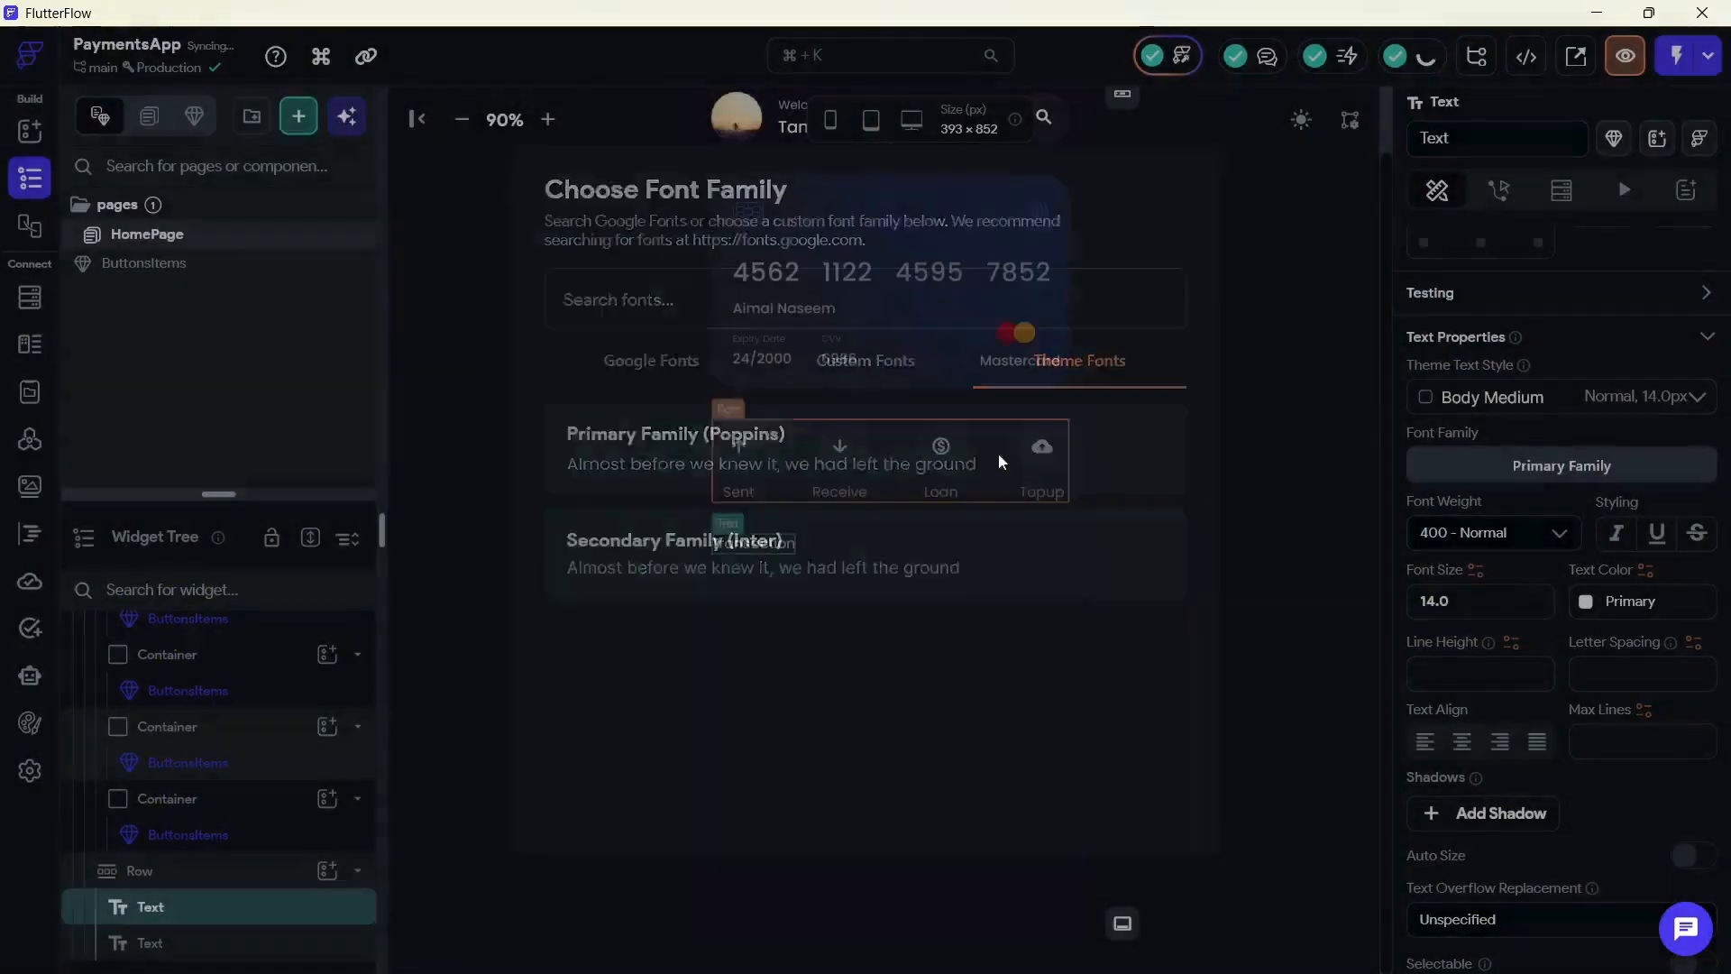
# Check the heading's typography in Figma, then set the Transaction text to weight 500 - Medium and font size 18
pyautogui.hotkey('alt', 'Tab')
pyautogui.scroll(-2, 1495, 631)
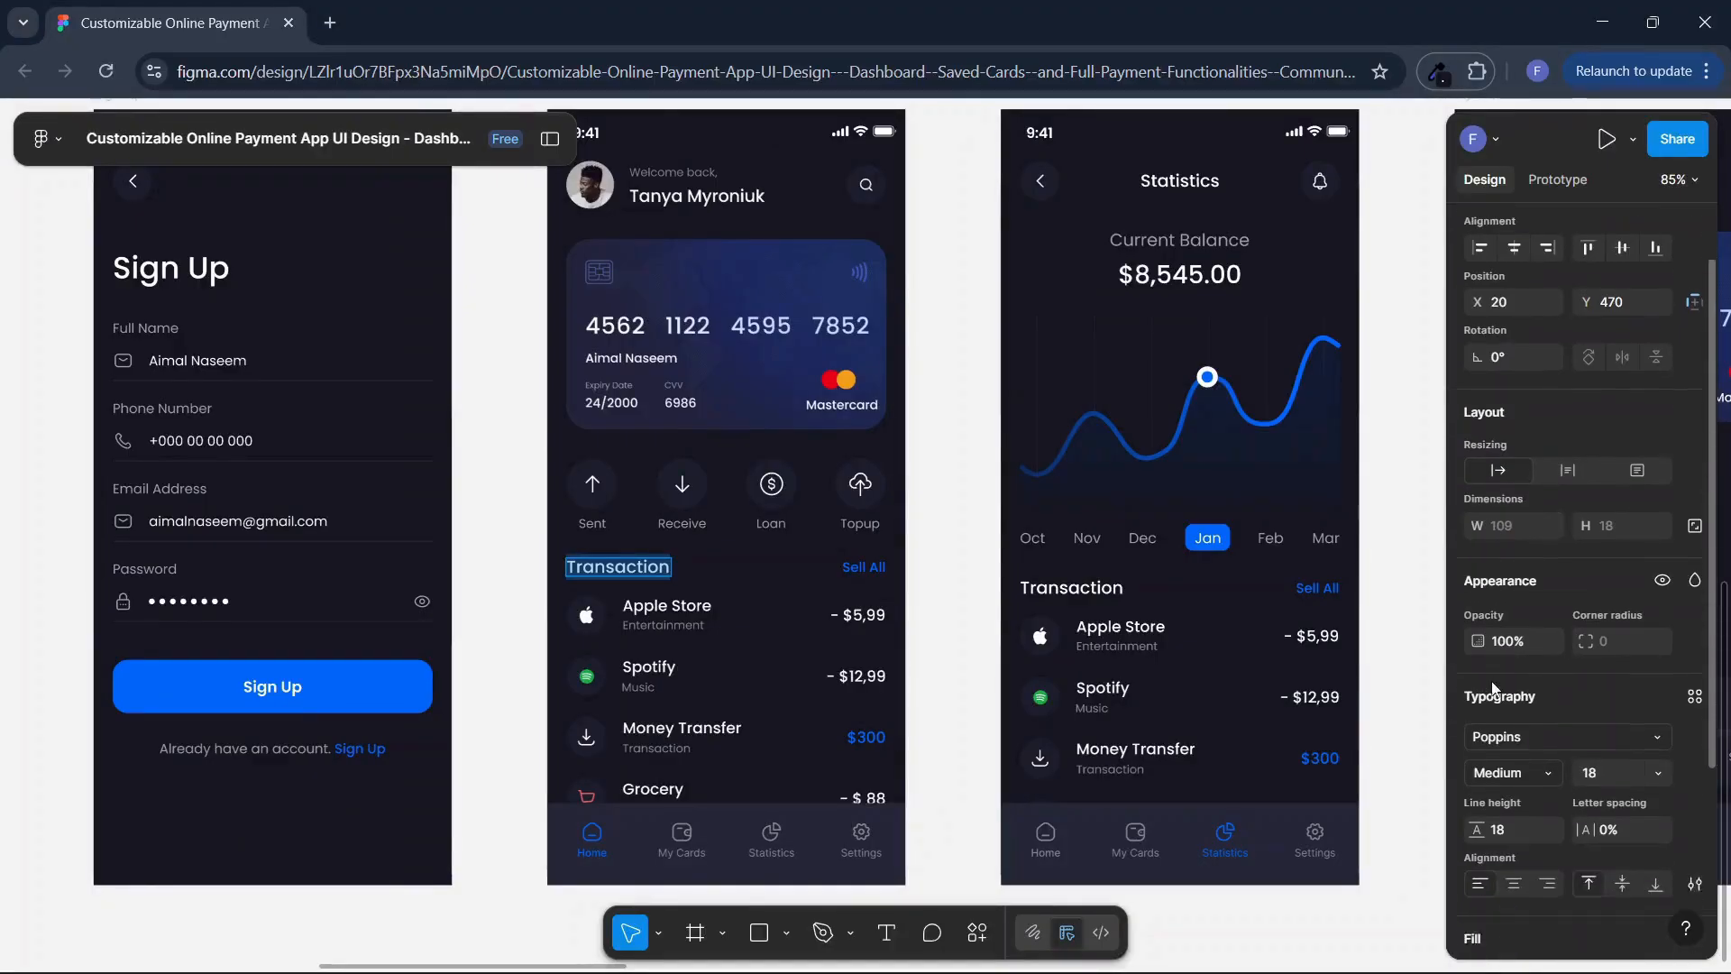
pyautogui.hotkey('alt', 'Tab')
pyautogui.click(1492, 532)
pyautogui.click(1470, 745)
pyautogui.click(1458, 601)
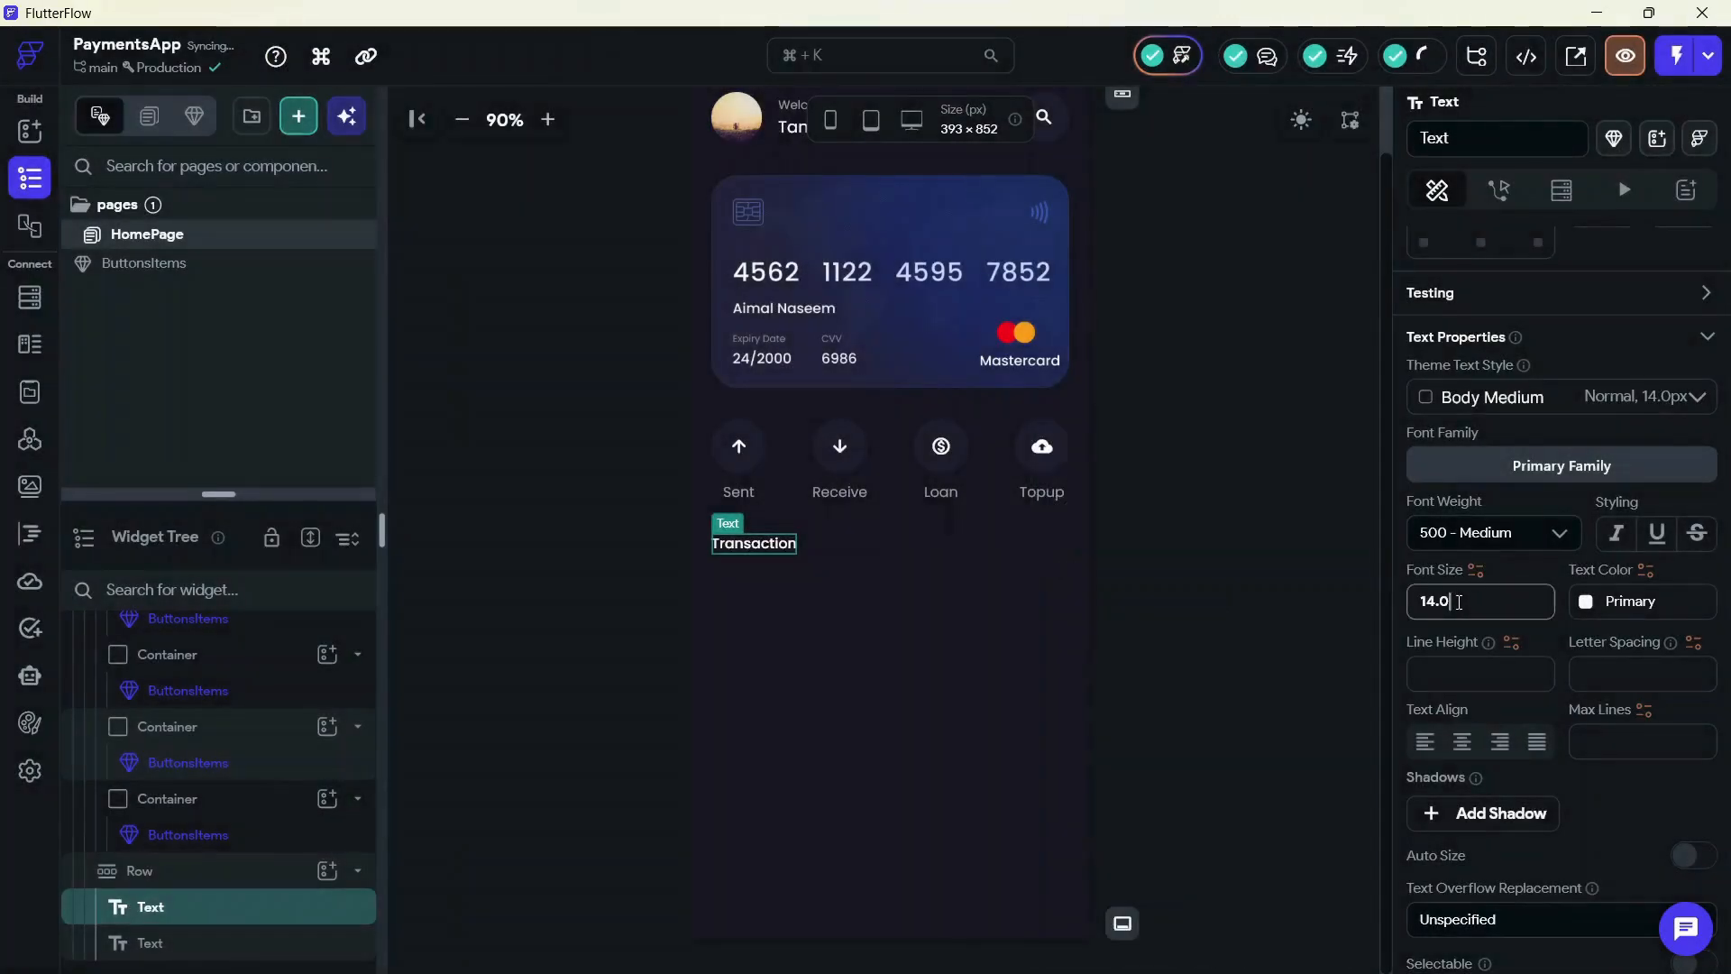
pyautogui.hotkey('ctrl', 'a')
pyautogui.write('18')
# Set the content of the Row's second Text widget to Sell All, as in the Figma design
pyautogui.click(282, 947)
pyautogui.hotkey('alt', 'Tab')
pyautogui.hotkey('alt', 'Tab')
pyautogui.scroll(5, 1495, 378)
pyautogui.write('See All')
pyautogui.scroll(-6, 1497, 559)
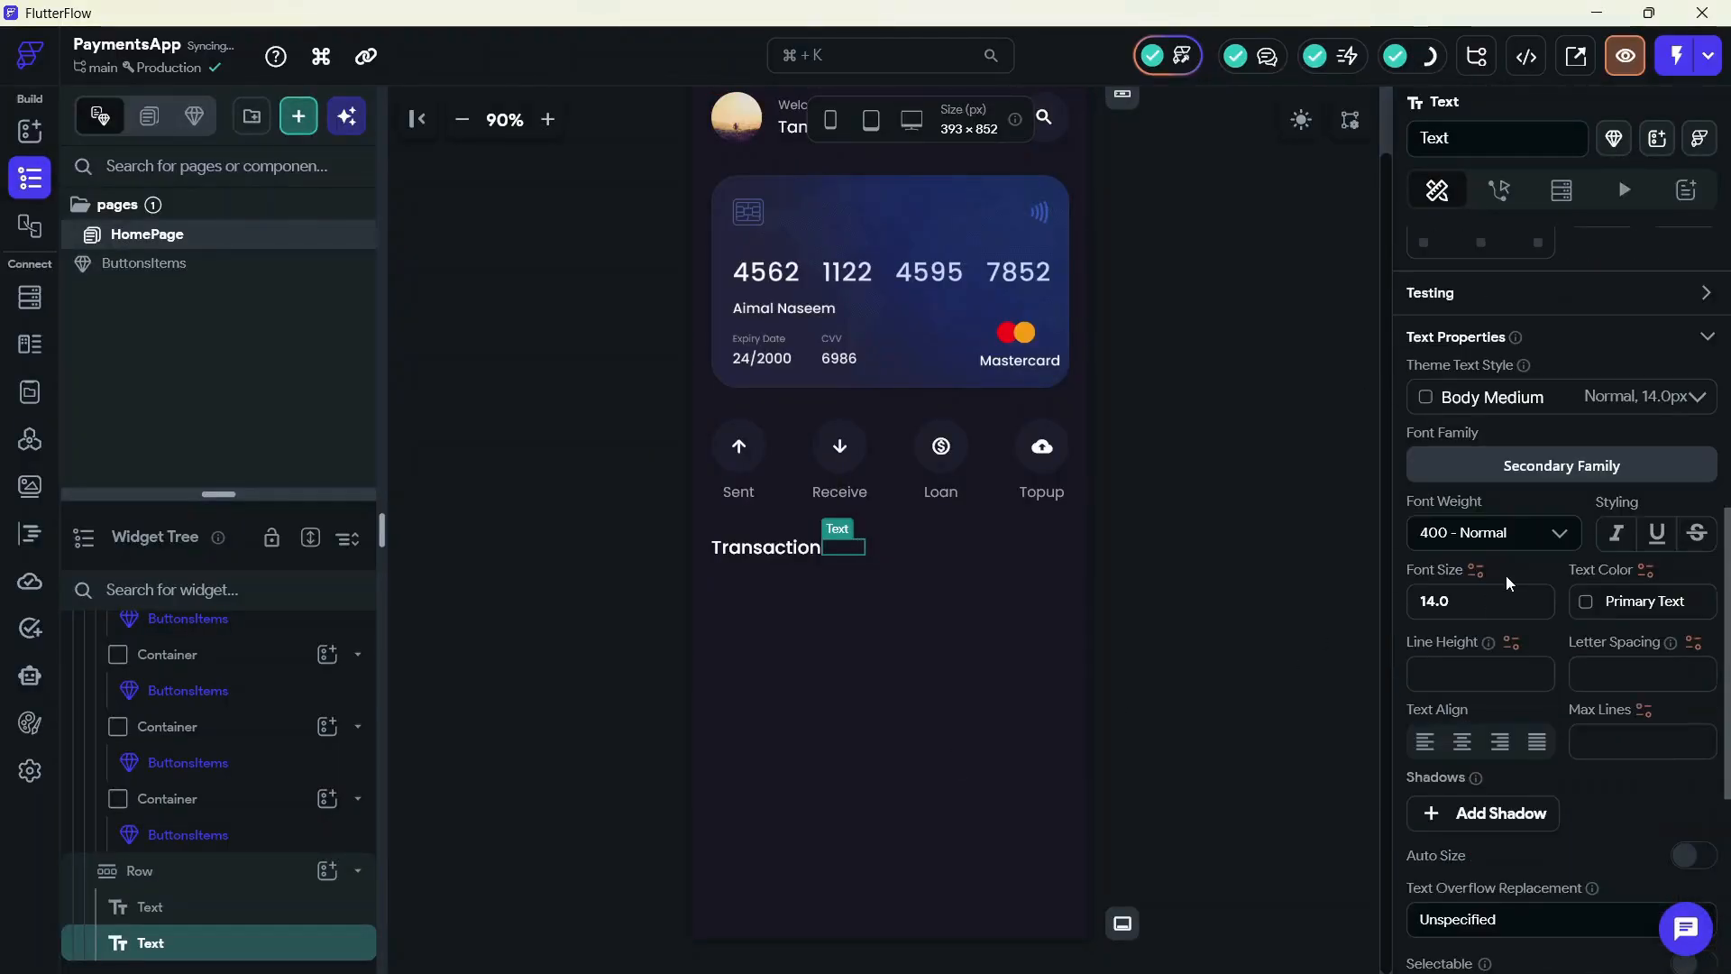
# Set the Sell All text's colour to the custom dark blue #1A1AC3
pyautogui.click(1485, 407)
pyautogui.click(1356, 471)
pyautogui.click(1587, 601)
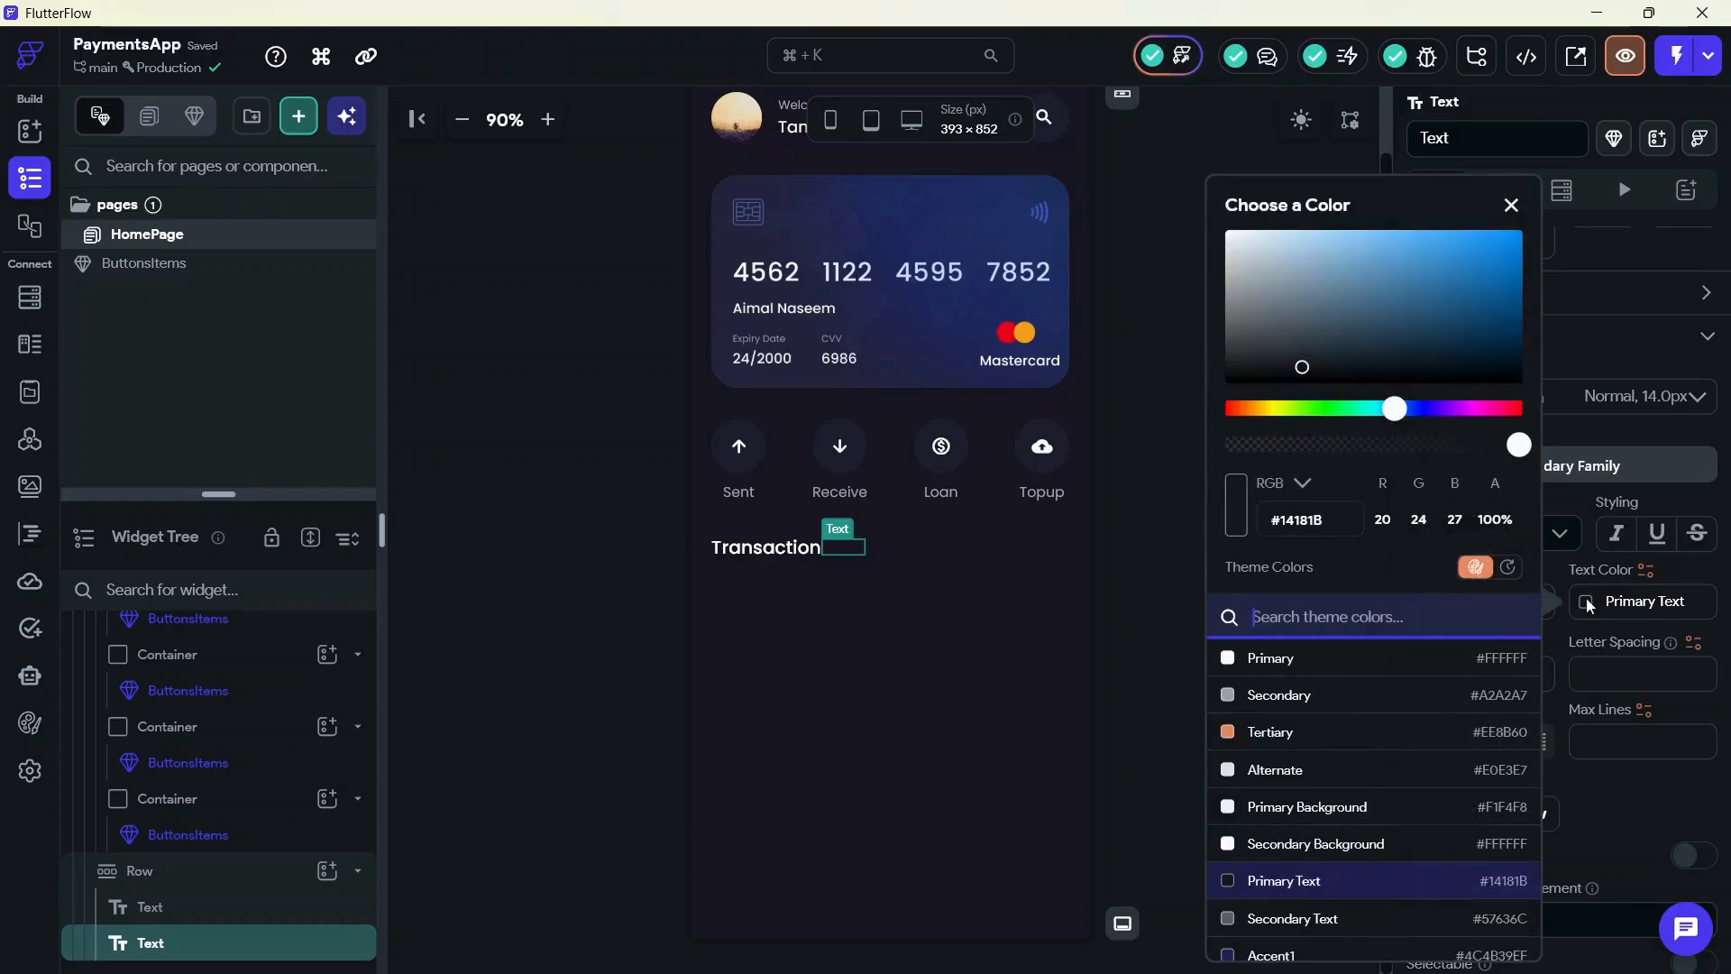
pyautogui.scroll(-3, 1307, 883)
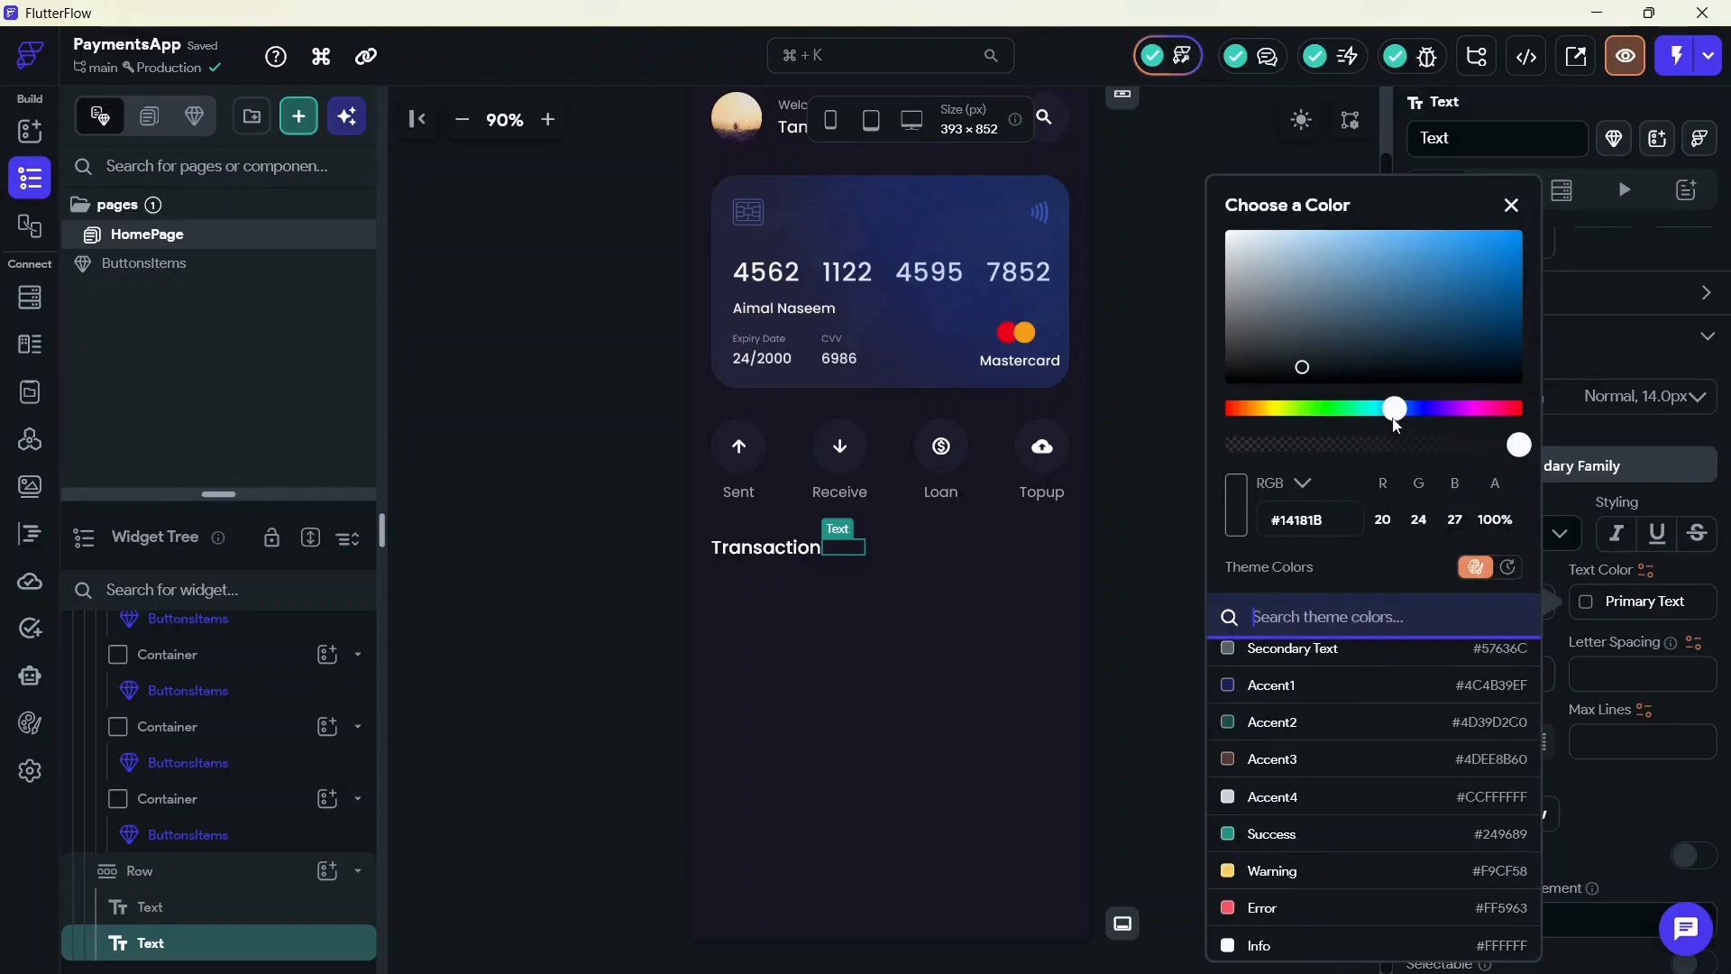
pyautogui.moveTo(1396, 411); pyautogui.dragTo(1422, 409)
pyautogui.click(1505, 237)
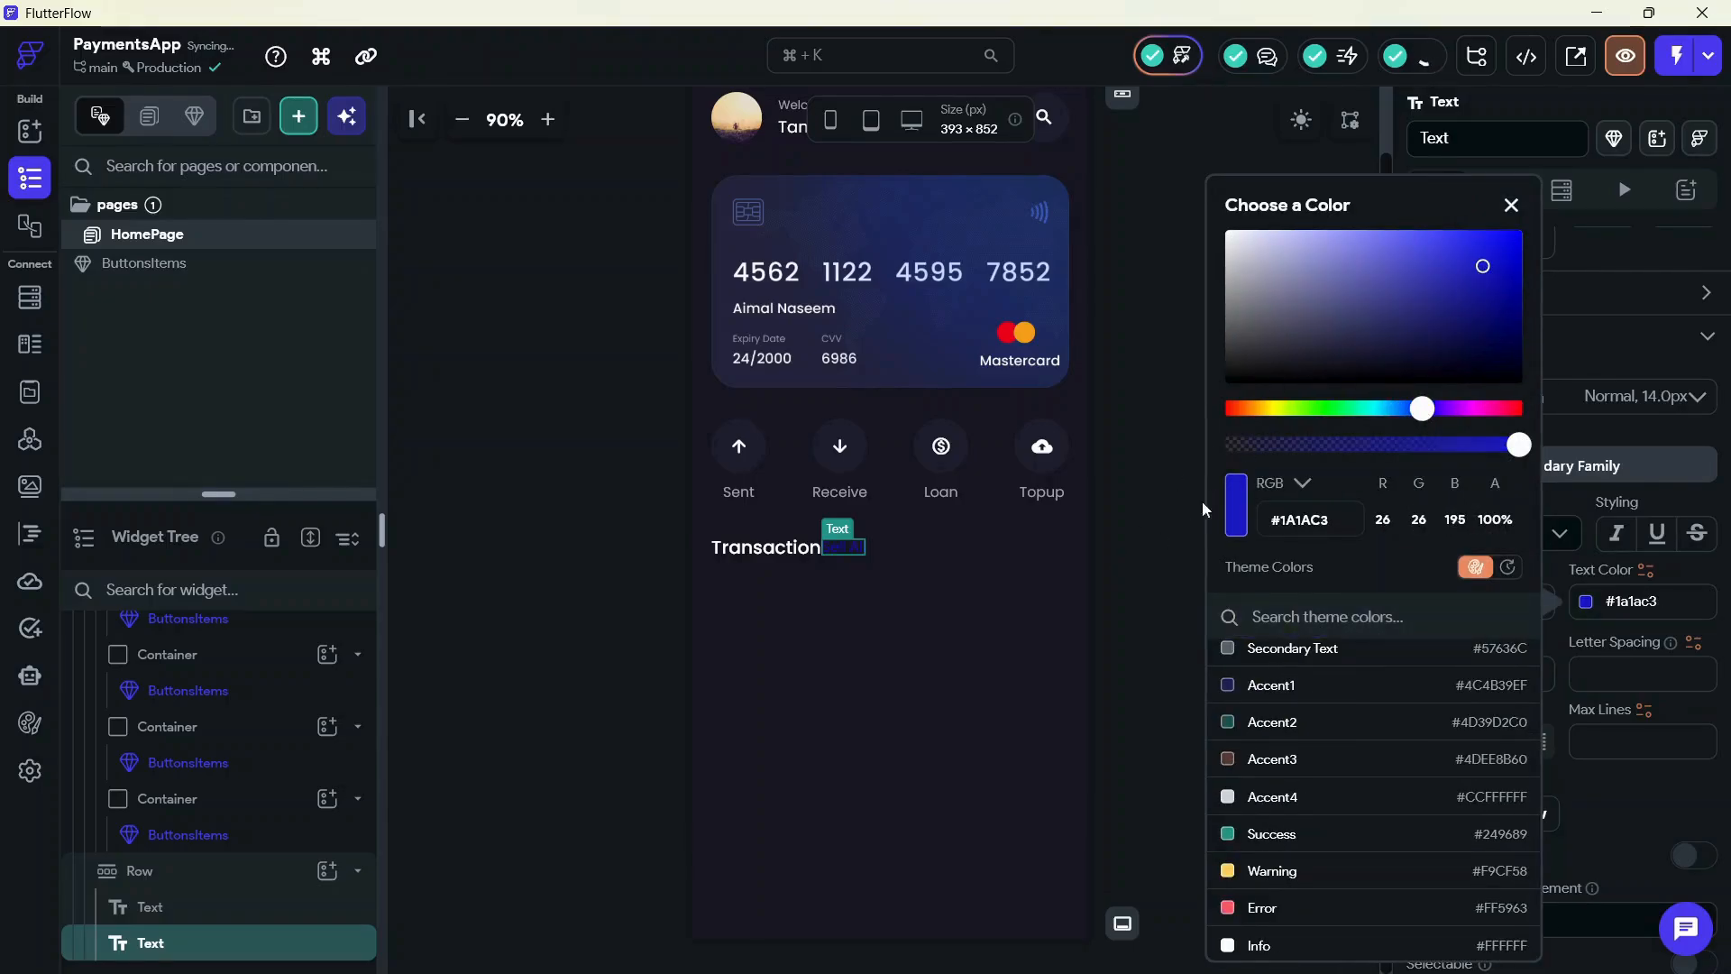
# Look up the Sell All fill colour in Figma and set the FlutterFlow text's colour to 0066FF
pyautogui.hotkey('alt', 'Tab')
pyautogui.scroll(-3, 1522, 735)
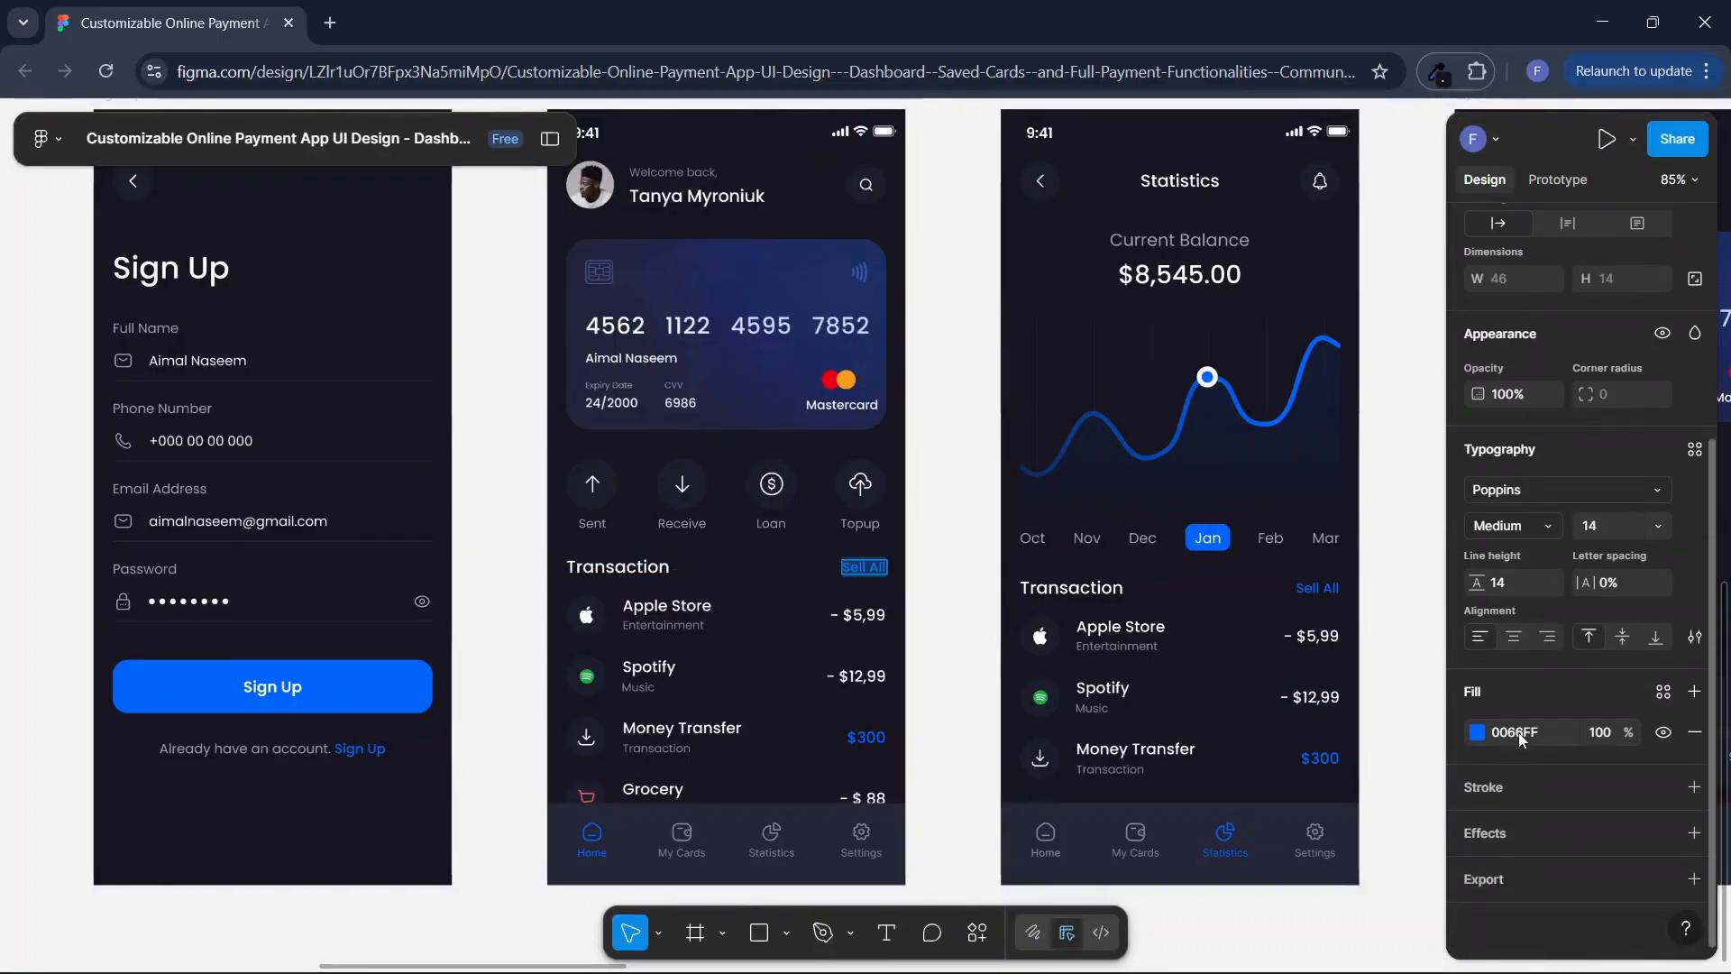
pyautogui.hotkey('alt', 'Tab')
pyautogui.click(1627, 599)
pyautogui.click(1627, 601)
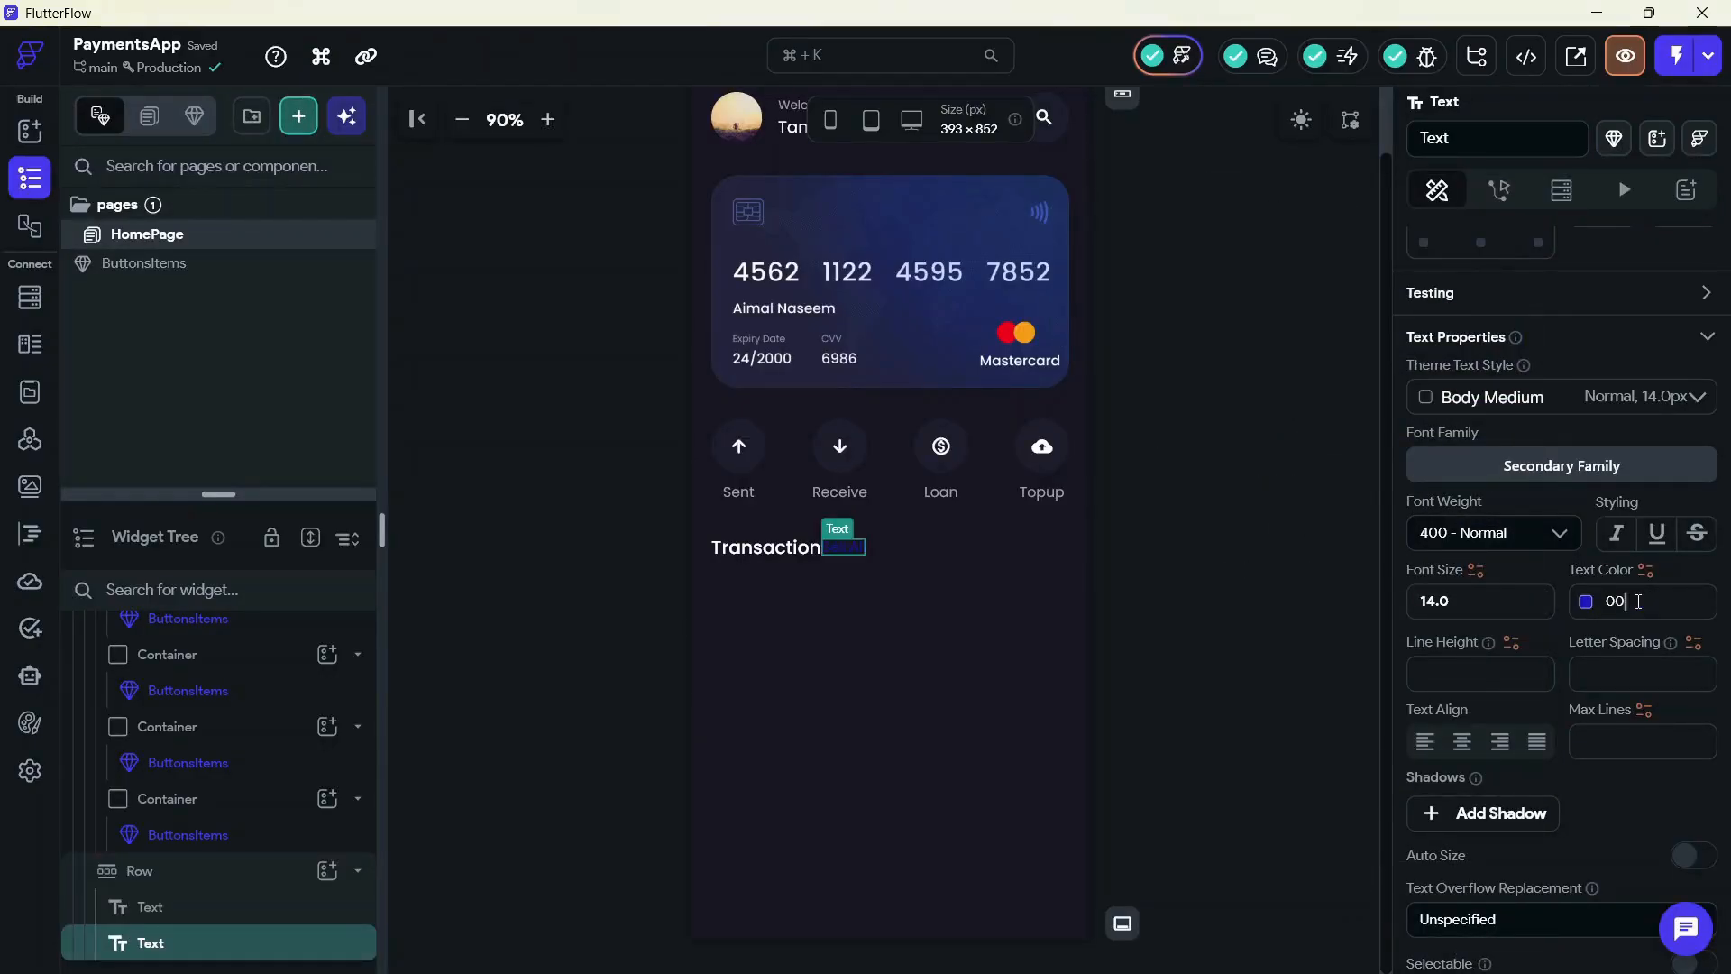
pyautogui.click(1283, 673)
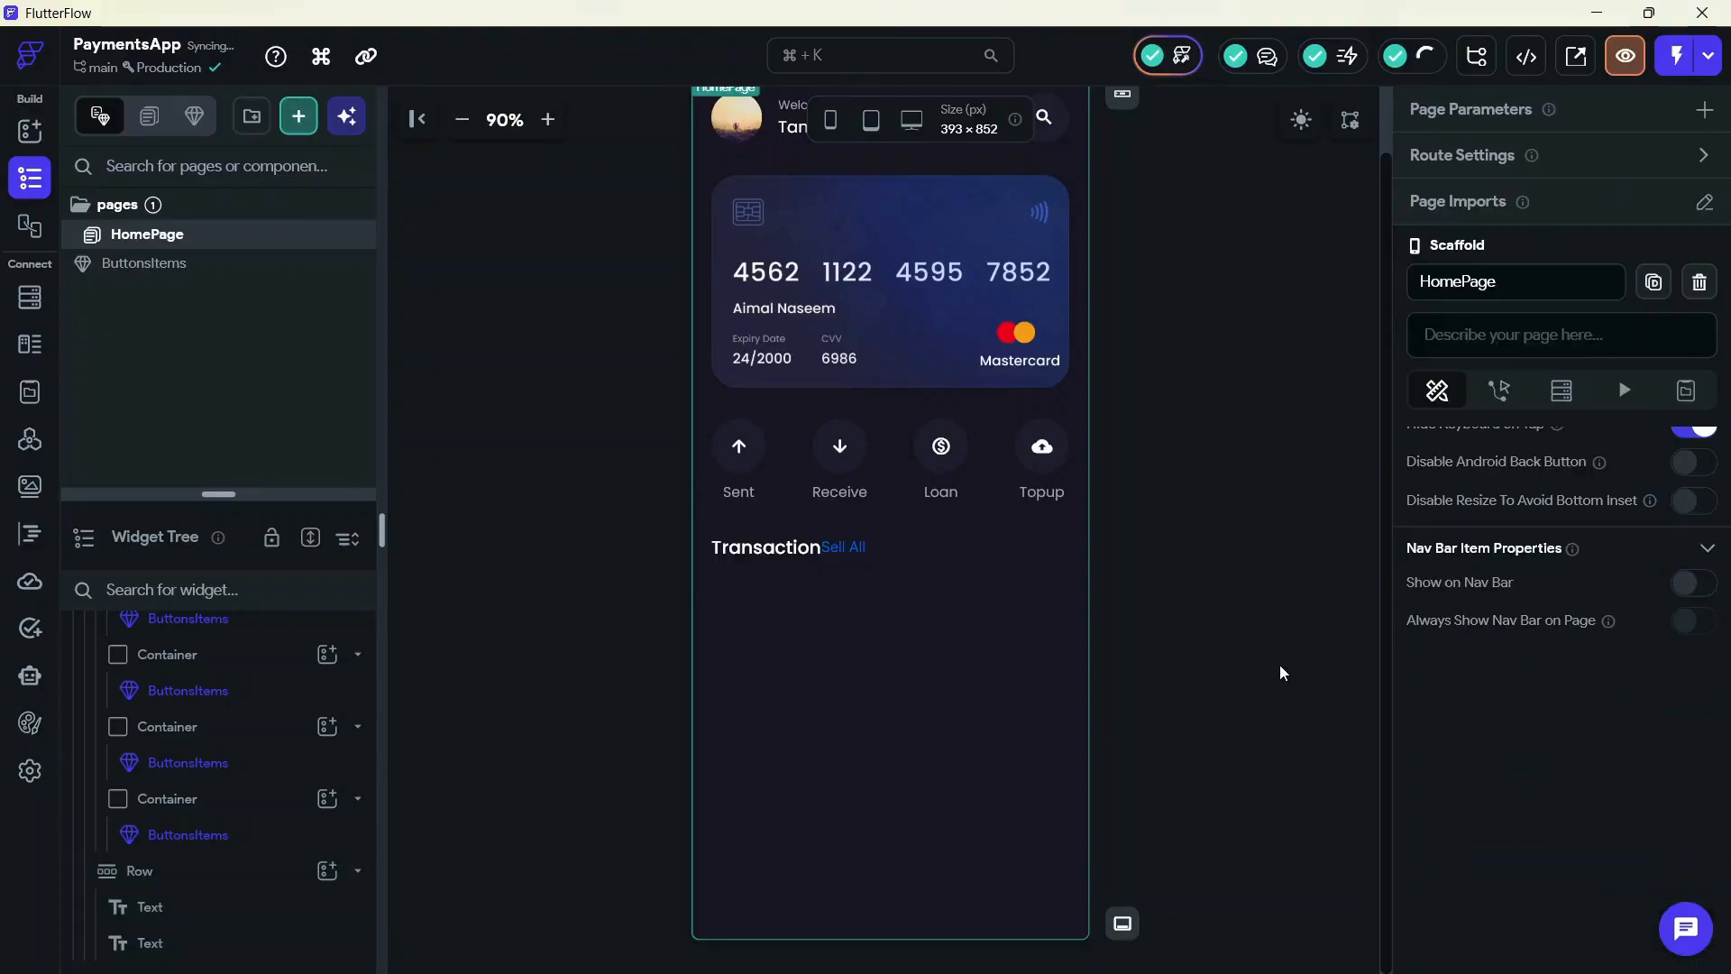
pyautogui.scroll(3, 231, 874)
pyautogui.scroll(-3, 232, 850)
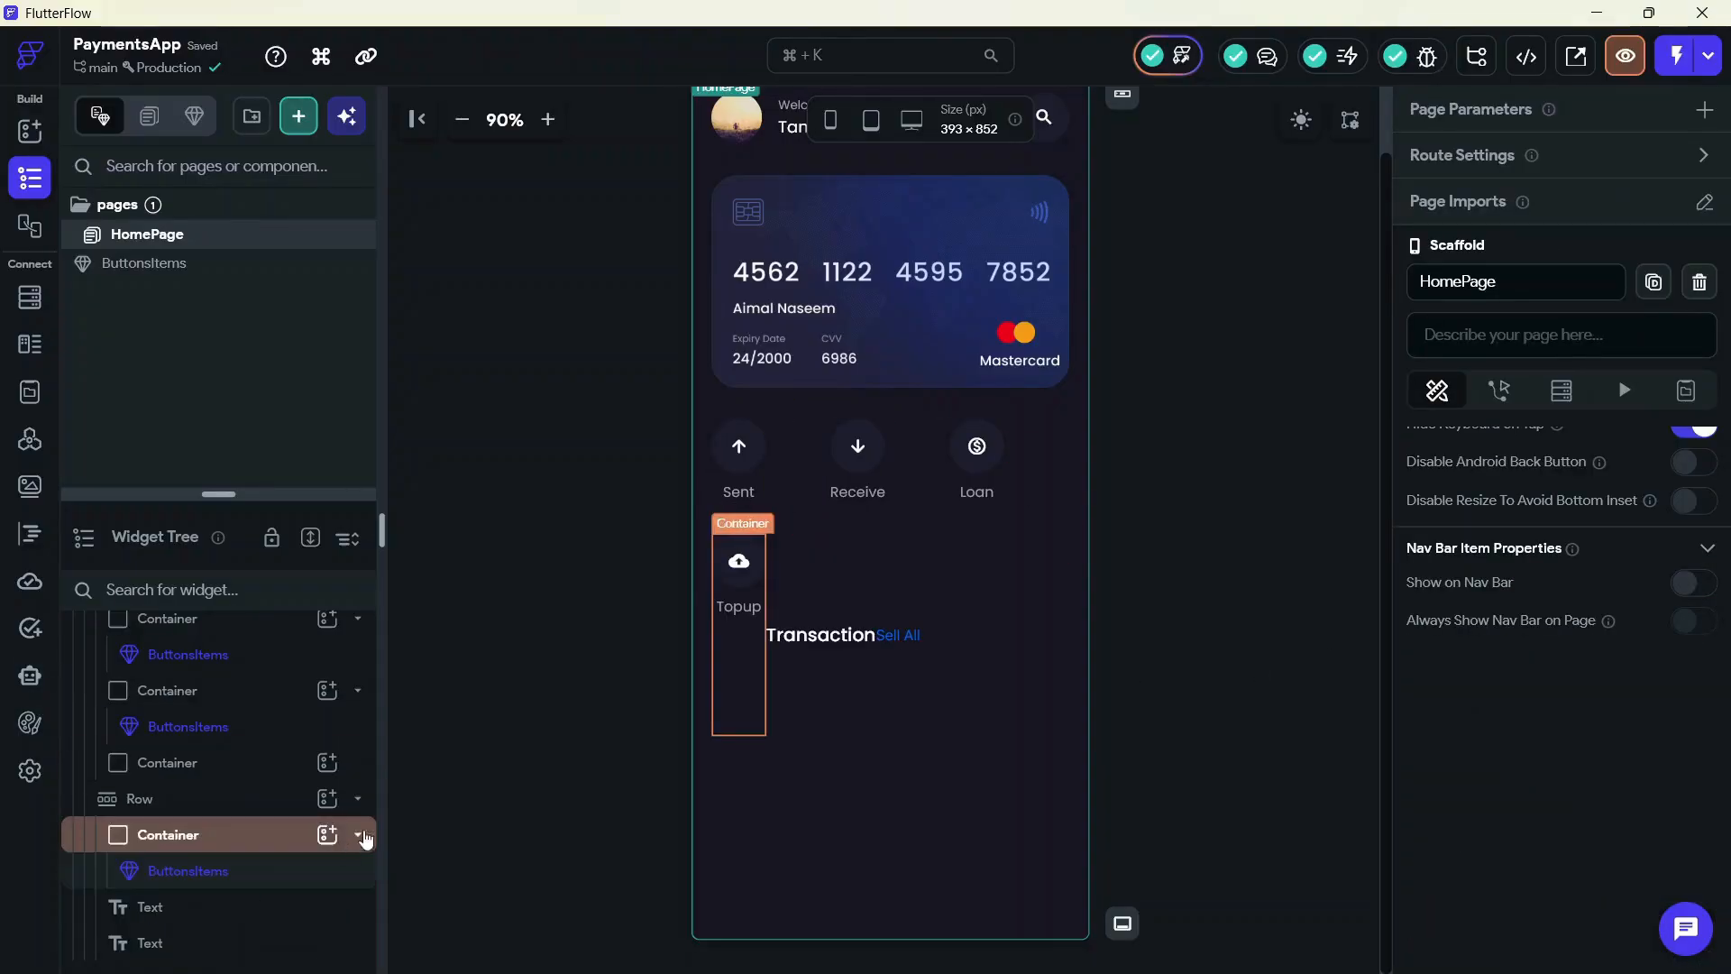
pyautogui.scroll(3, 233, 890)
pyautogui.scroll(-3, 233, 890)
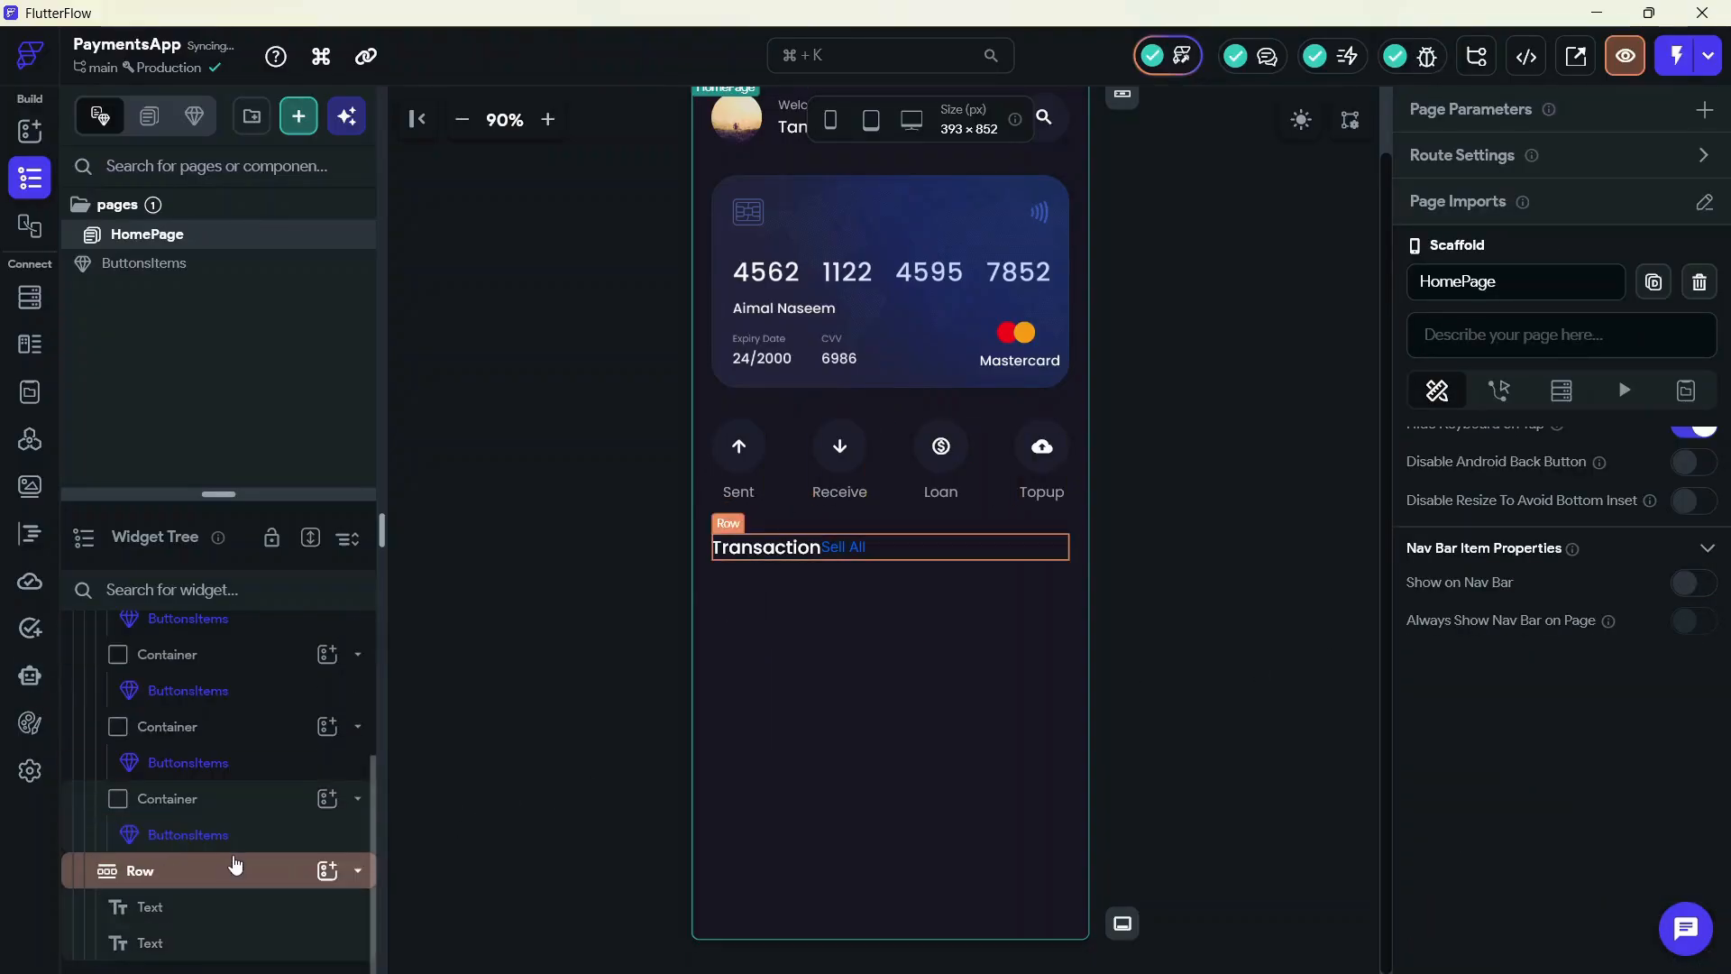
# Set the Transaction header Row's main axis alignment to space between
pyautogui.click(881, 555)
pyautogui.click(1547, 706)
pyautogui.click(1628, 706)
pyautogui.click(1178, 674)
# Measure the gap below the Transaction heading in Figma and set the header Row's bottom padding to 20 in FlutterFlow
pyautogui.hotkey('alt', 'Tab')
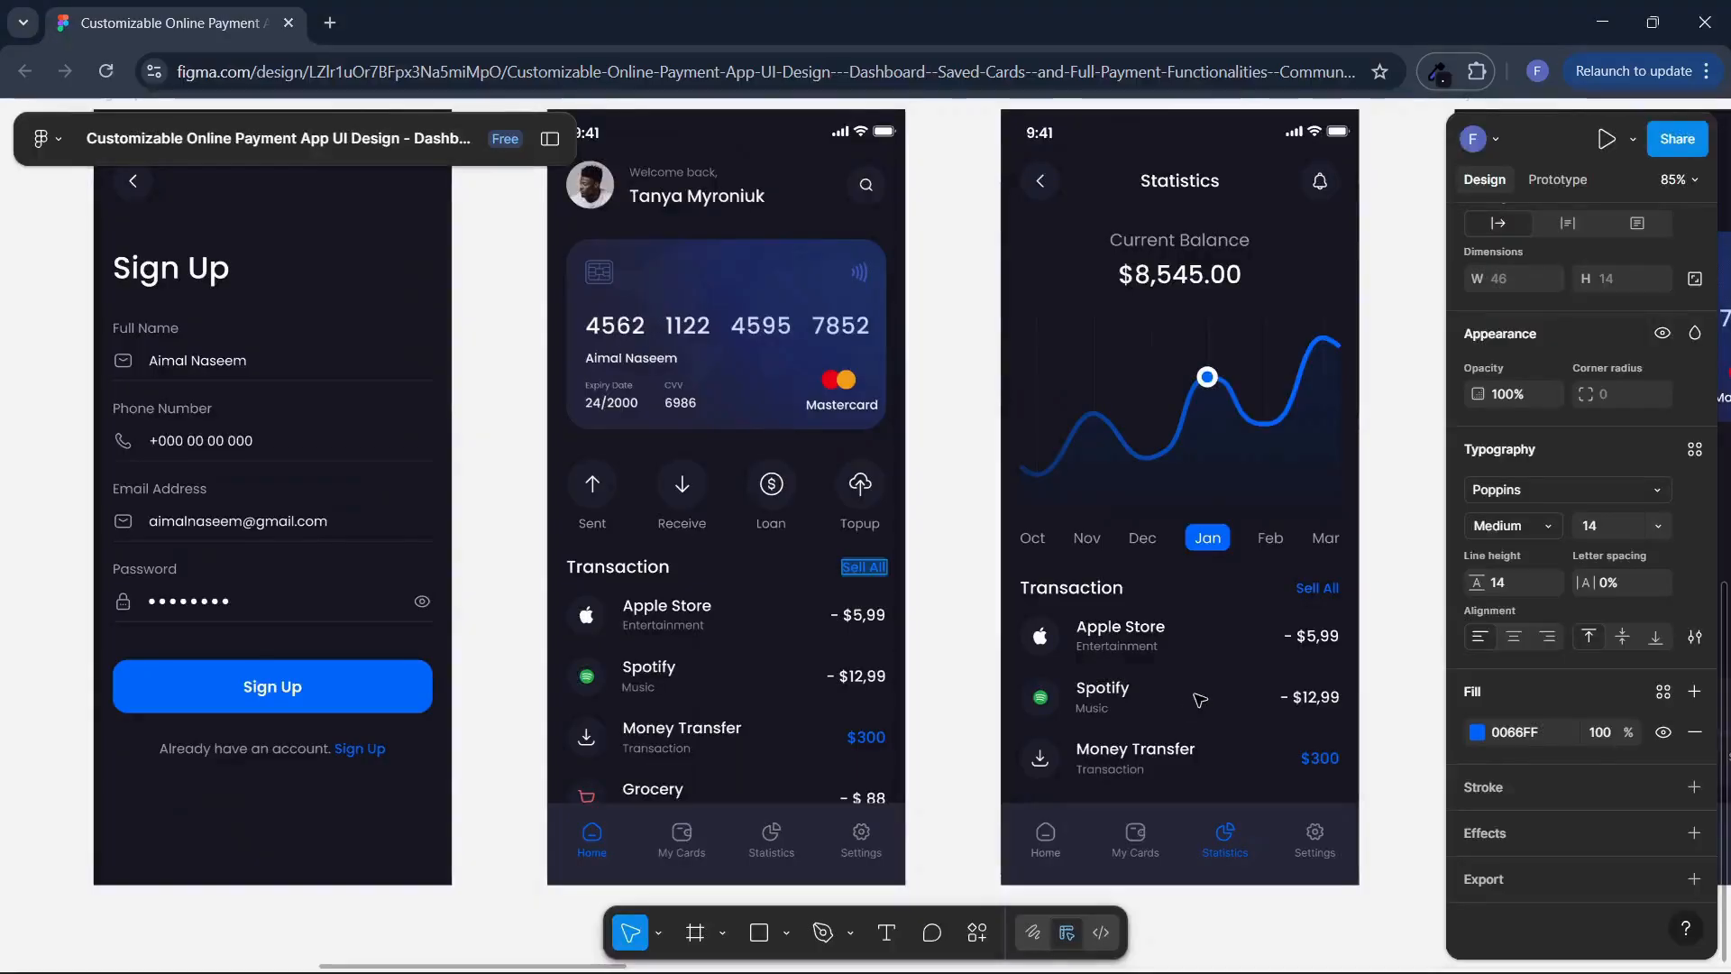
pyautogui.click(668, 574)
pyautogui.scroll(3, 698, 597)
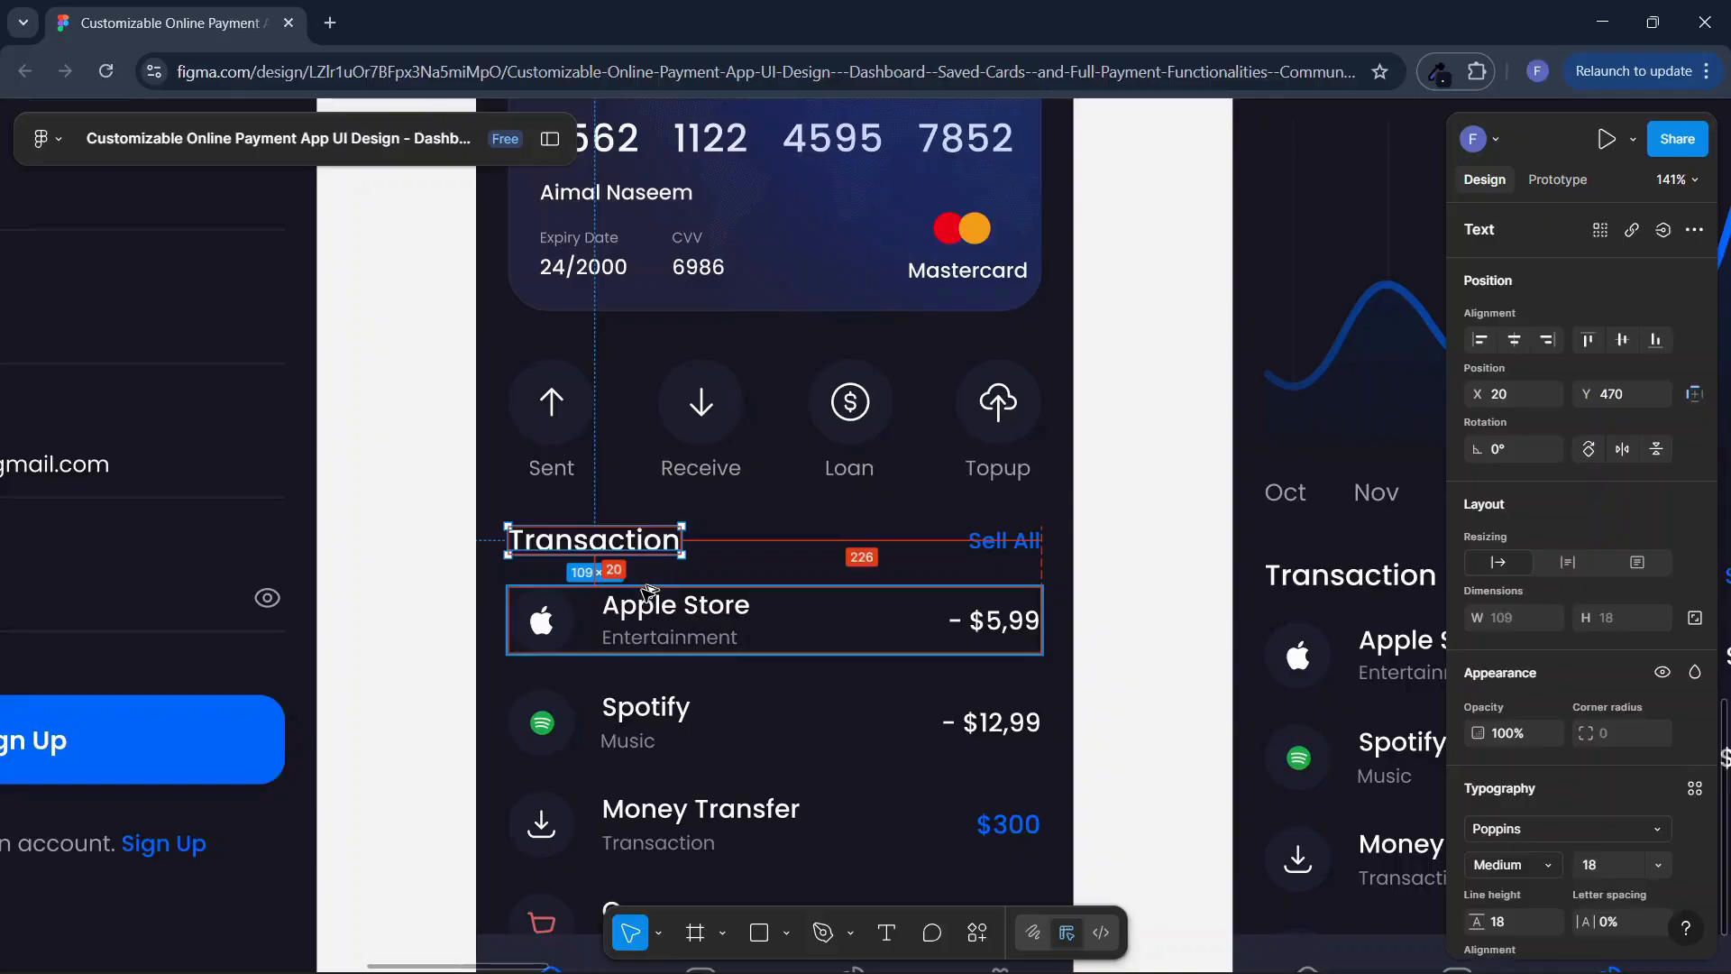
pyautogui.hotkey('alt', 'Tab')
pyautogui.click(245, 891)
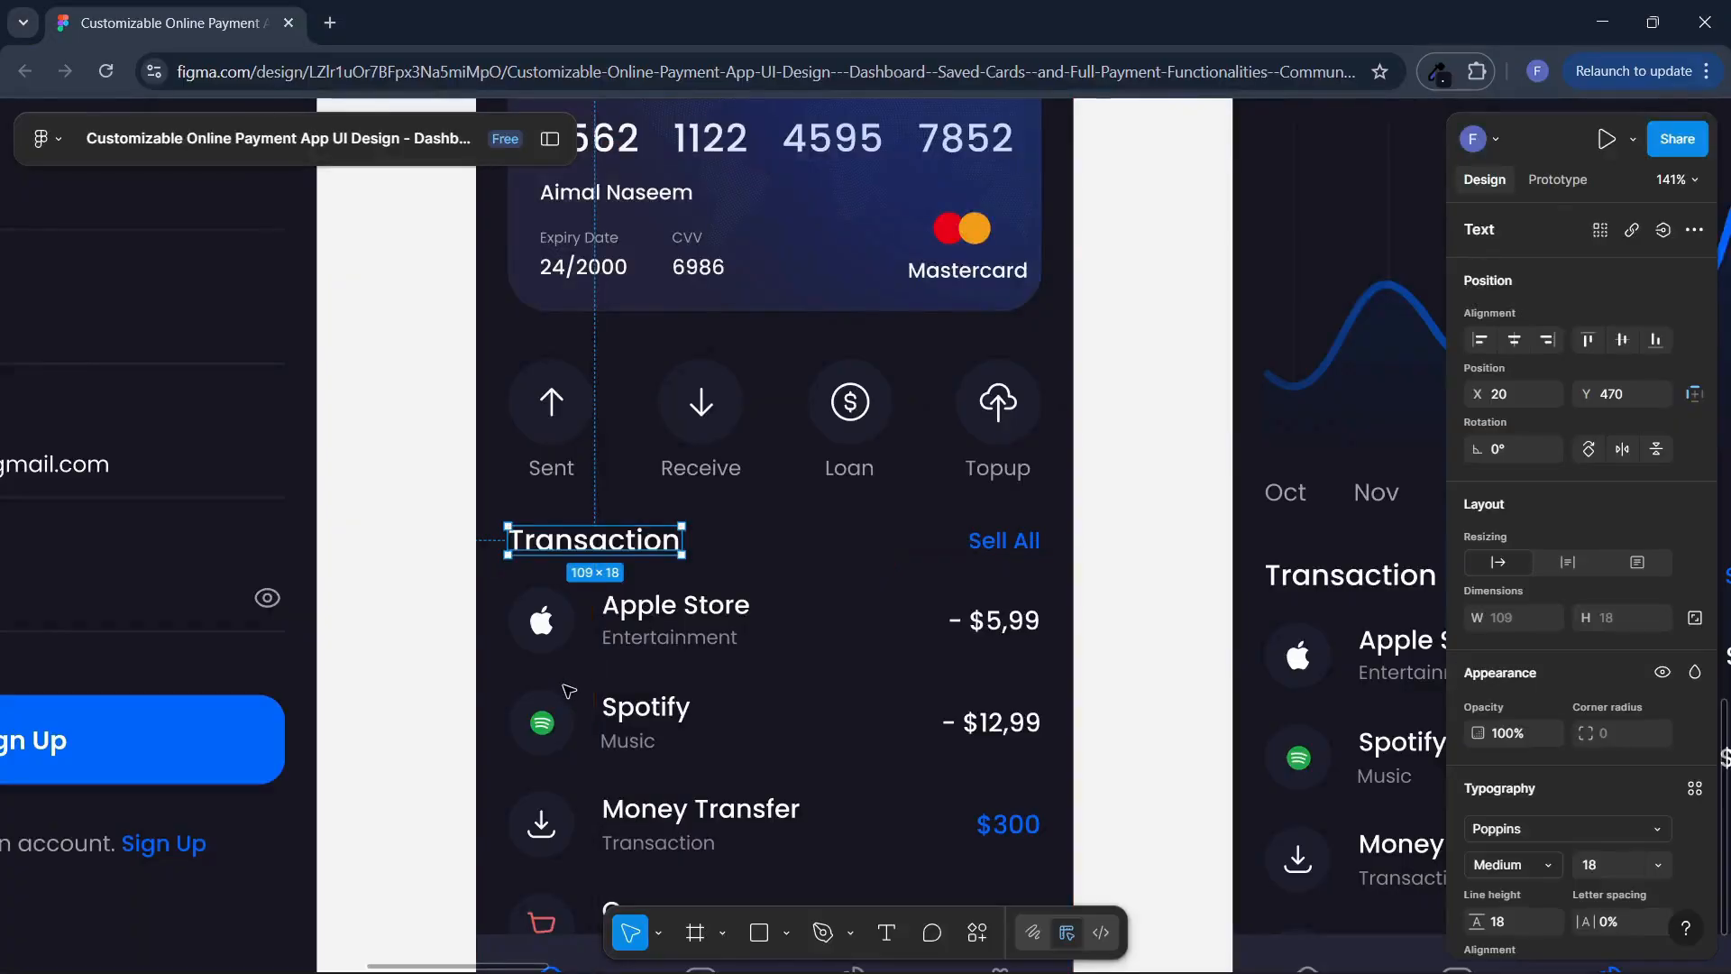
pyautogui.hotkey('alt', 'Tab')
# Examine the Apple Store entry's texts, amount and icon, plus the rest of the transaction list, in the Figma design
pyautogui.click(892, 631)
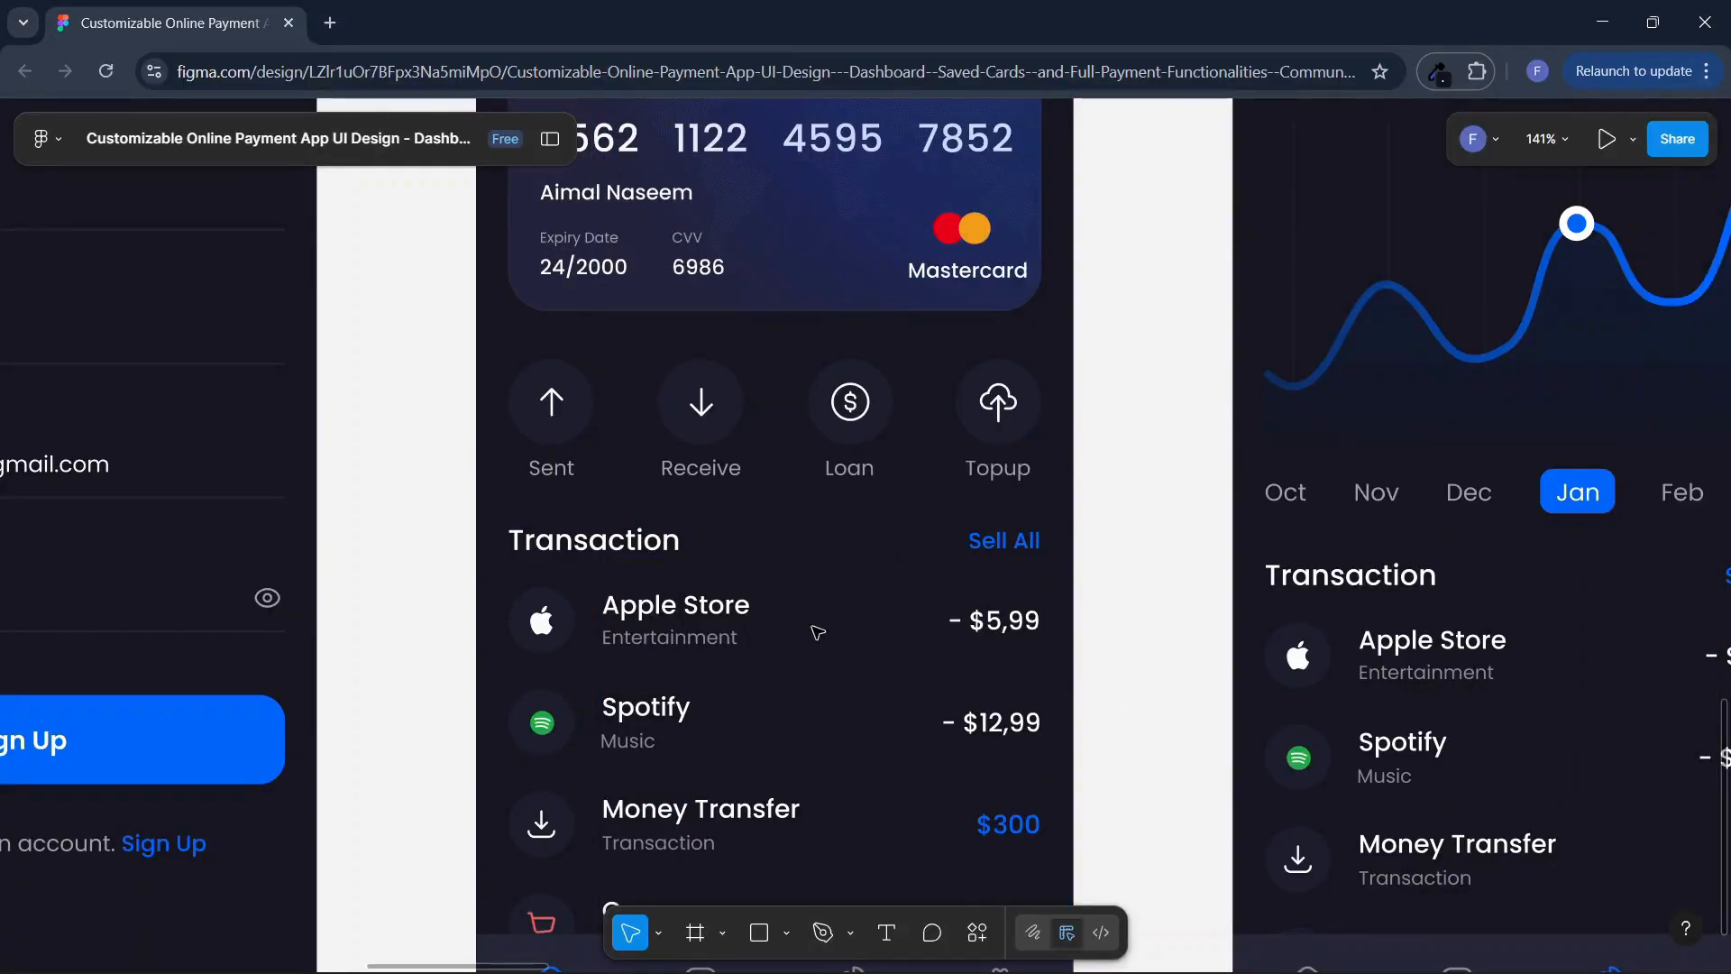
pyautogui.doubleClick(657, 619)
pyautogui.click(915, 619)
pyautogui.doubleClick(1019, 623)
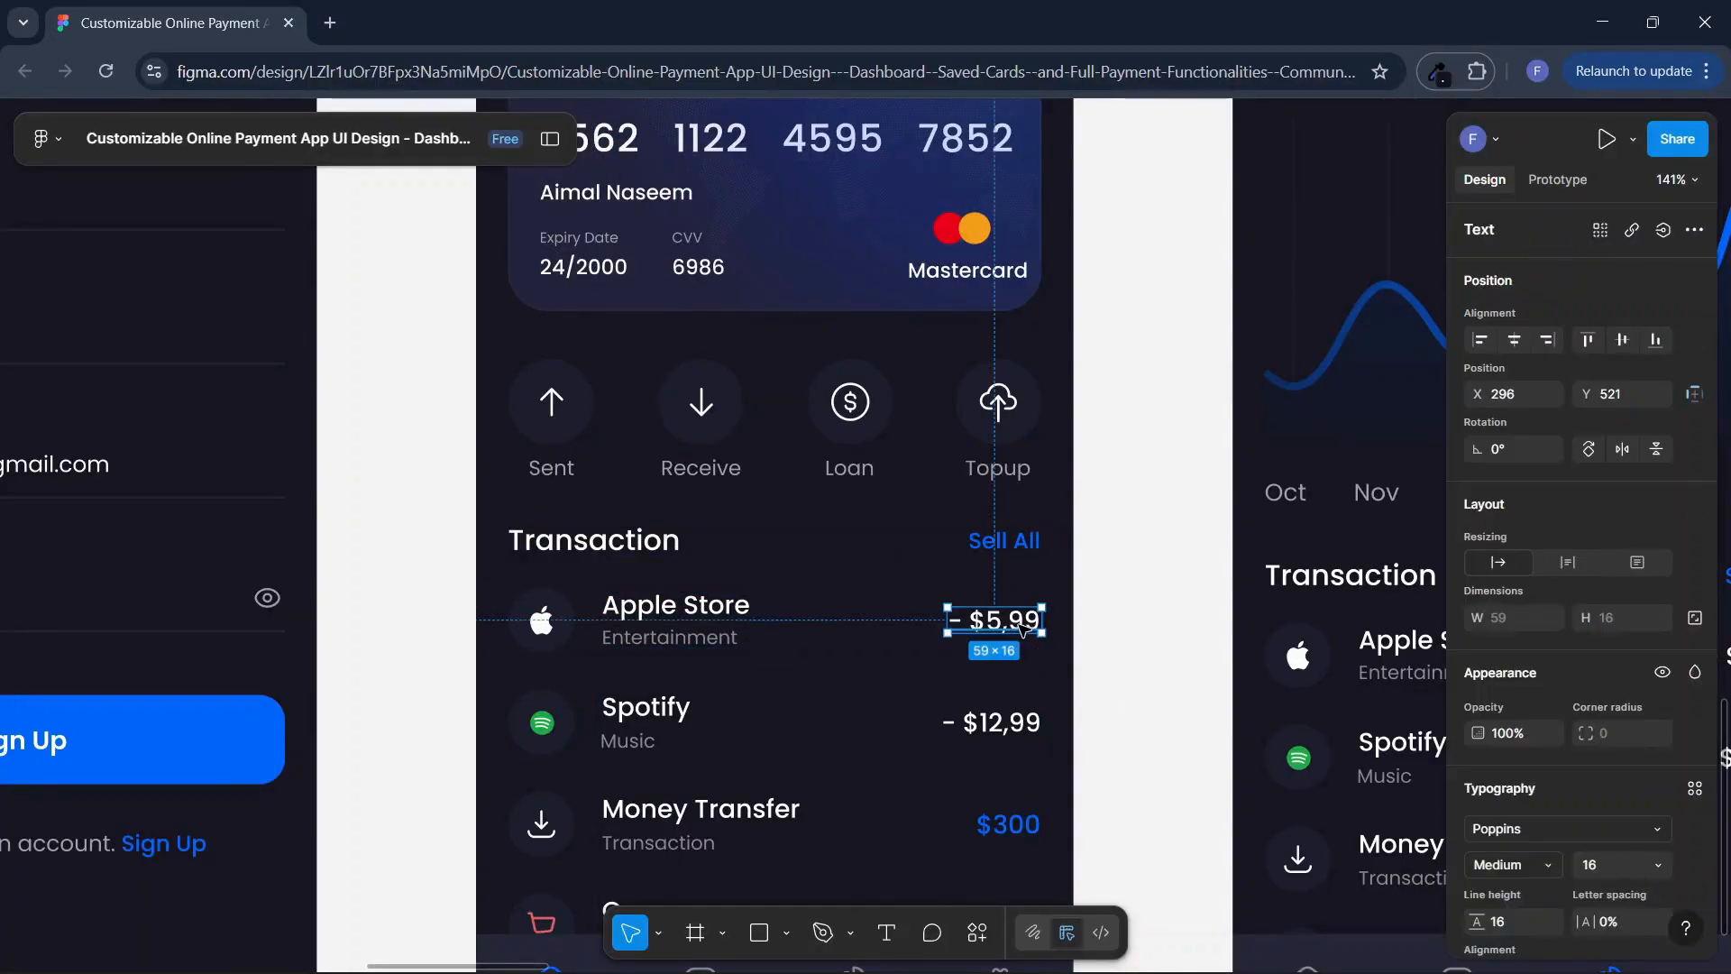
pyautogui.click(555, 634)
pyautogui.click(1007, 597)
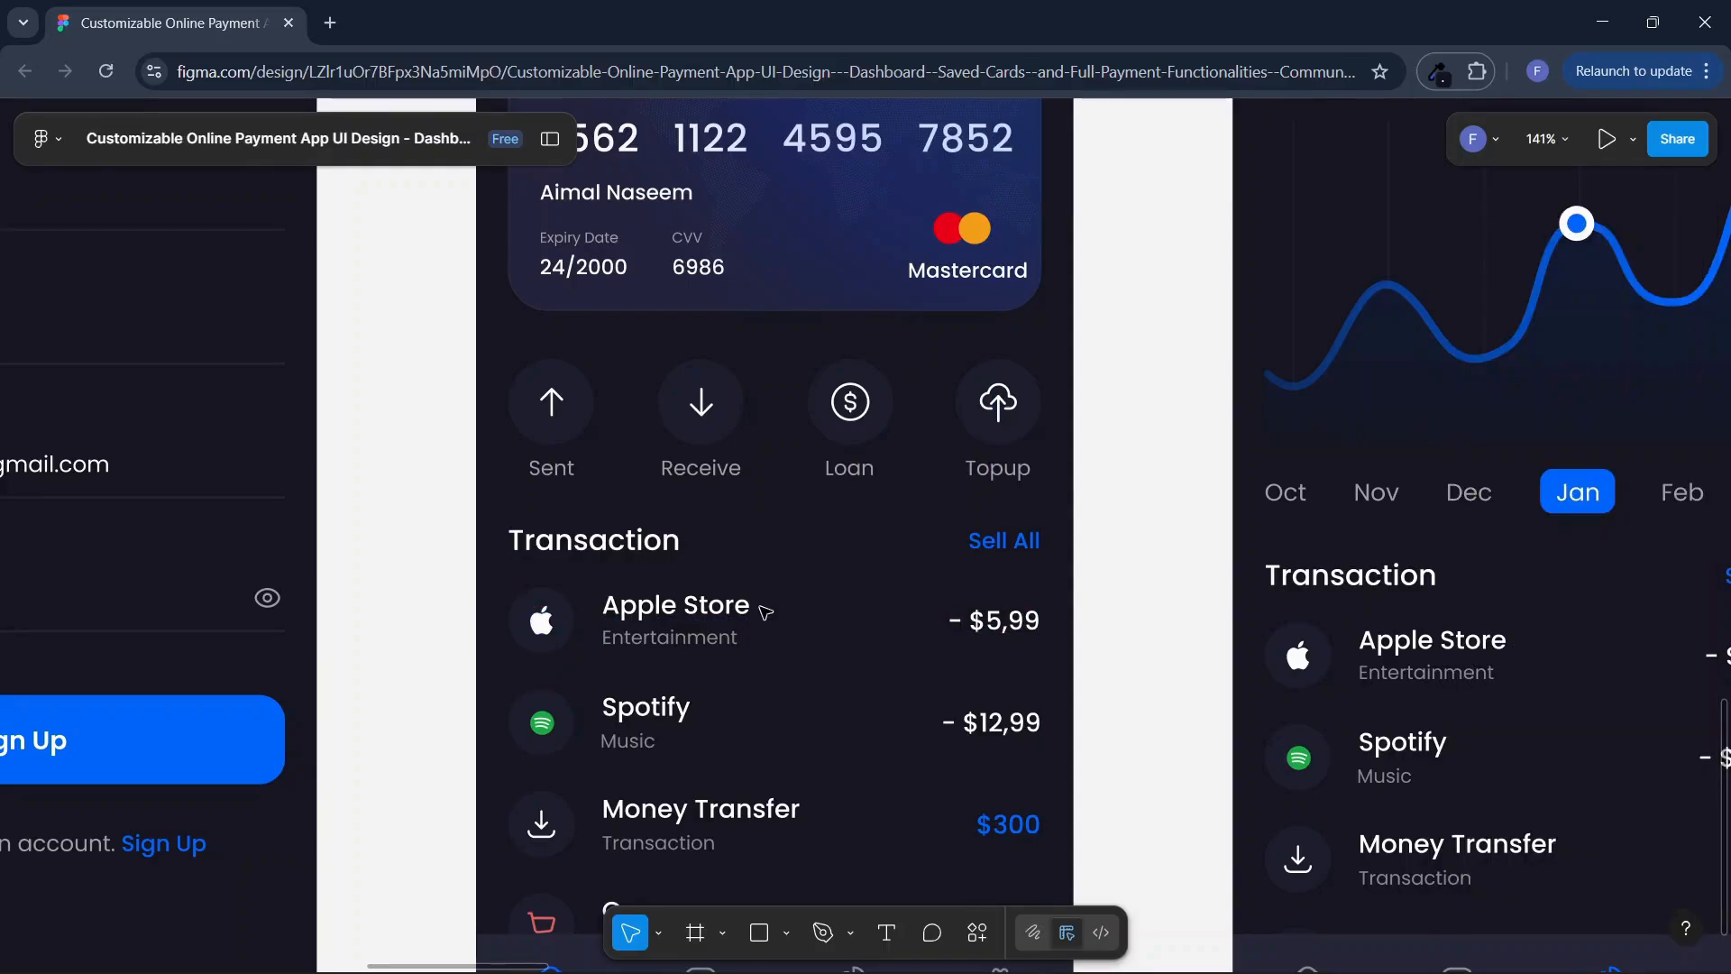
pyautogui.moveTo(865, 630); pyautogui.dragTo(862, 522)
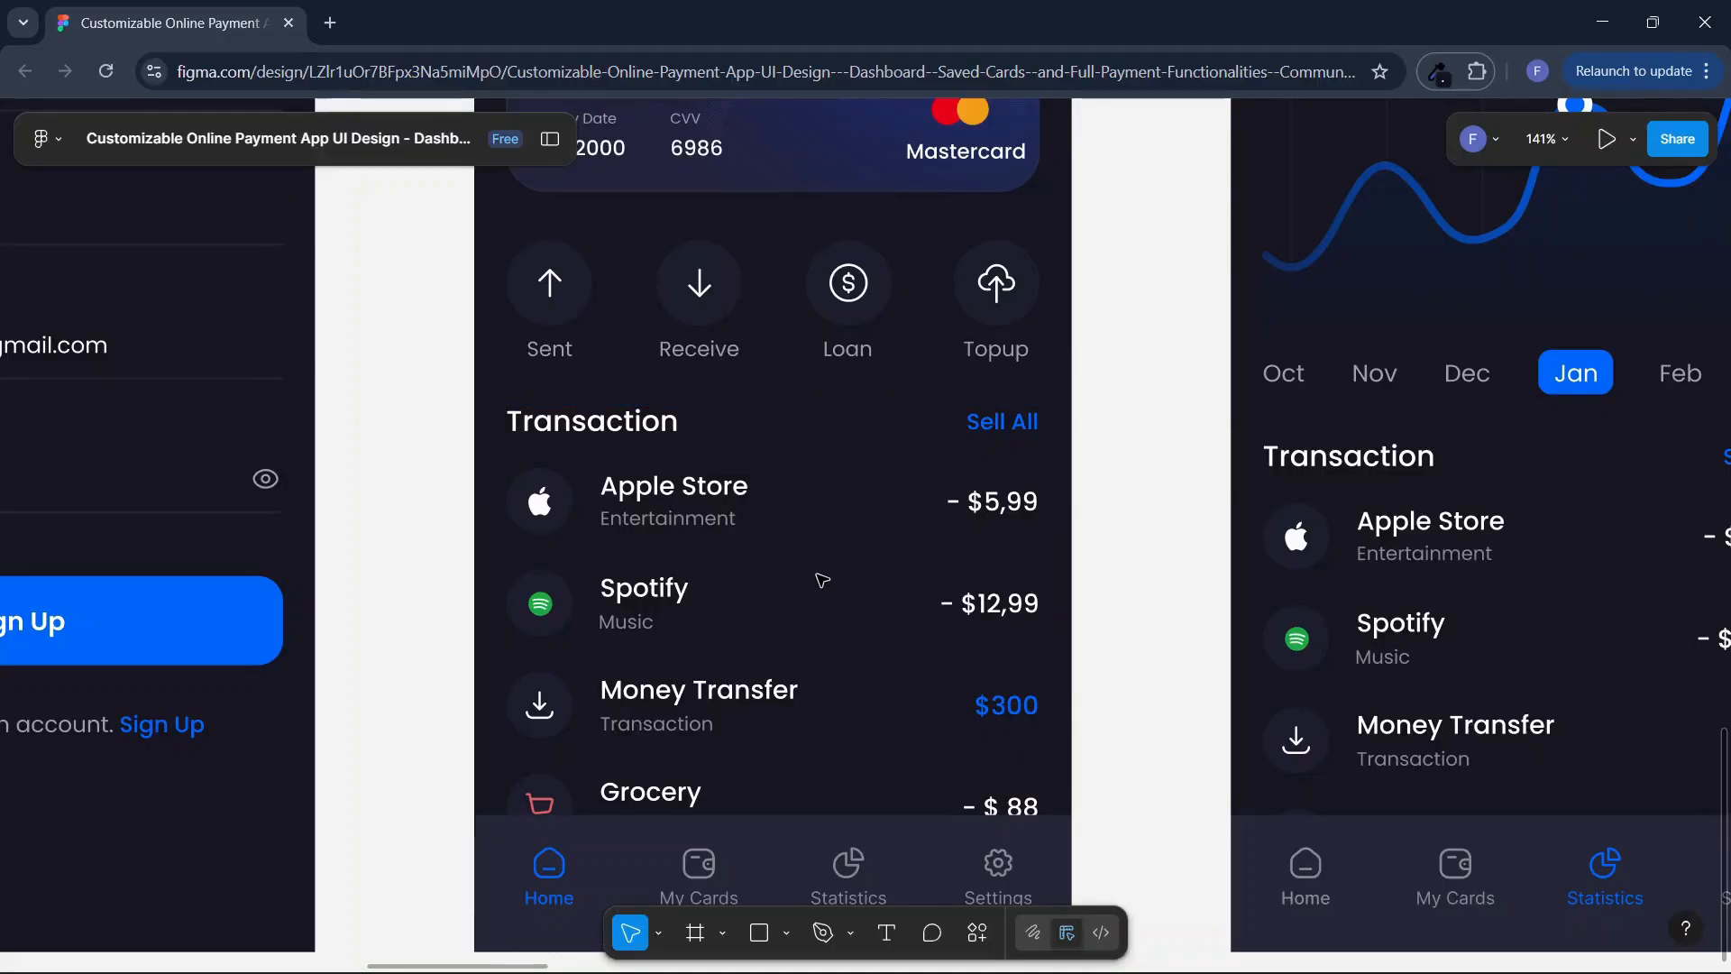
# Return to FlutterFlow and create a new blank component named TransactionsTile
pyautogui.hotkey('alt', 'Tab')
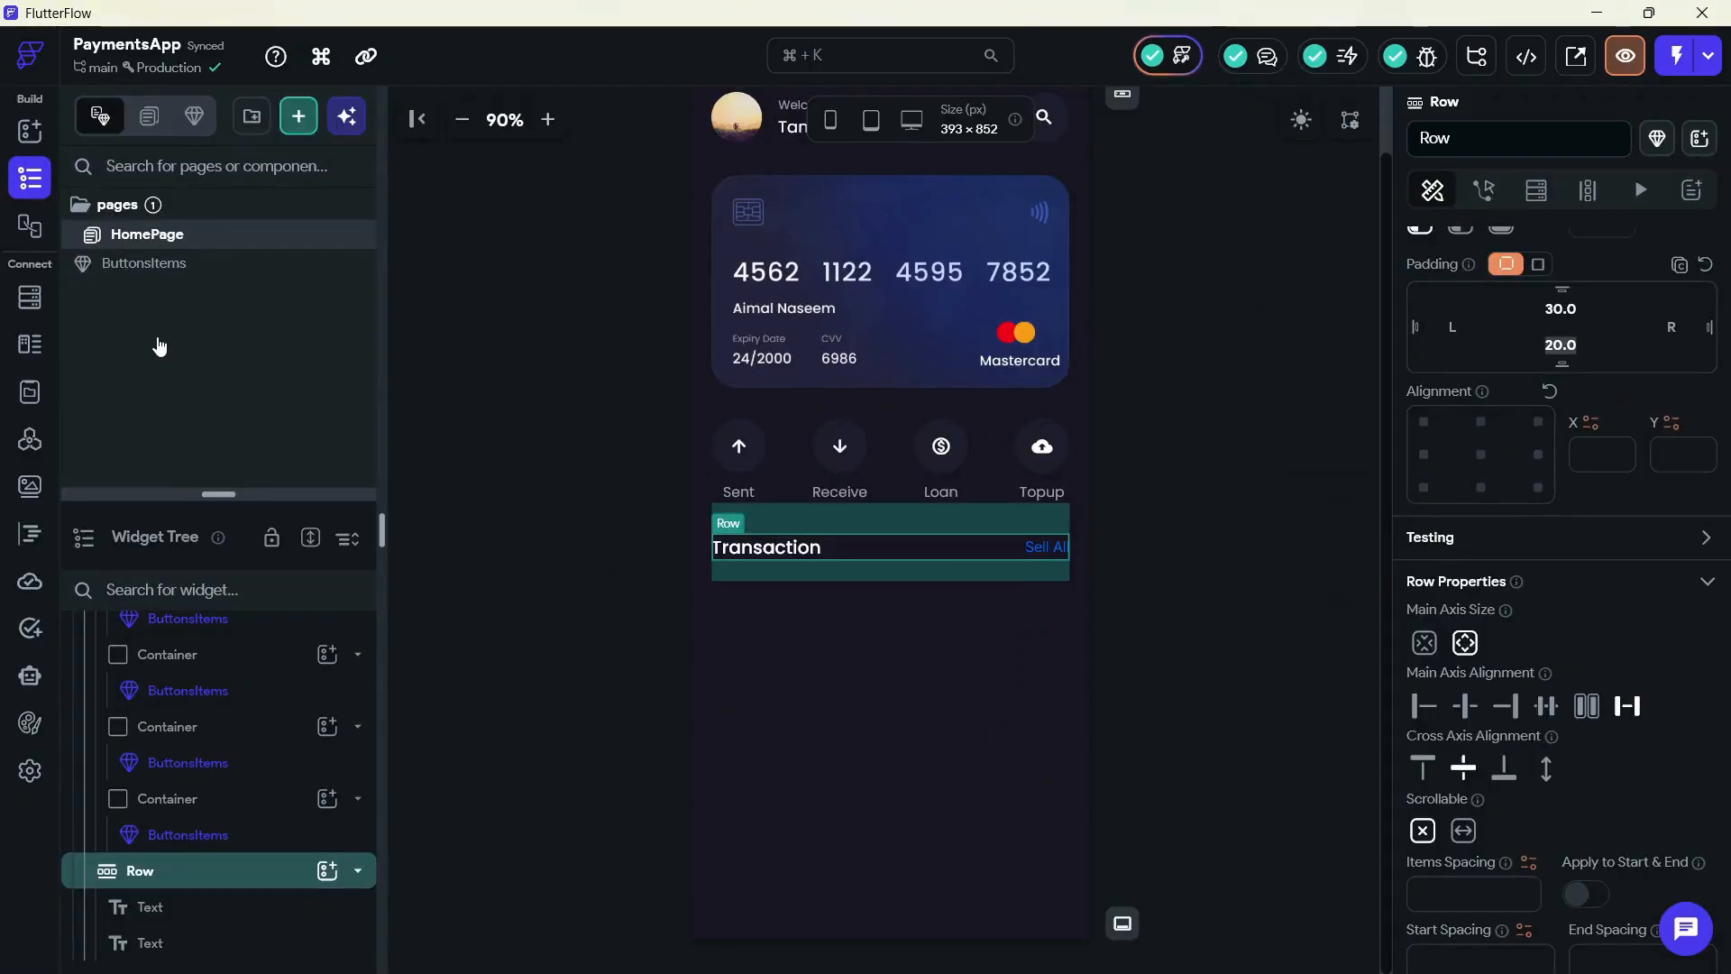
pyautogui.click(299, 116)
pyautogui.click(522, 84)
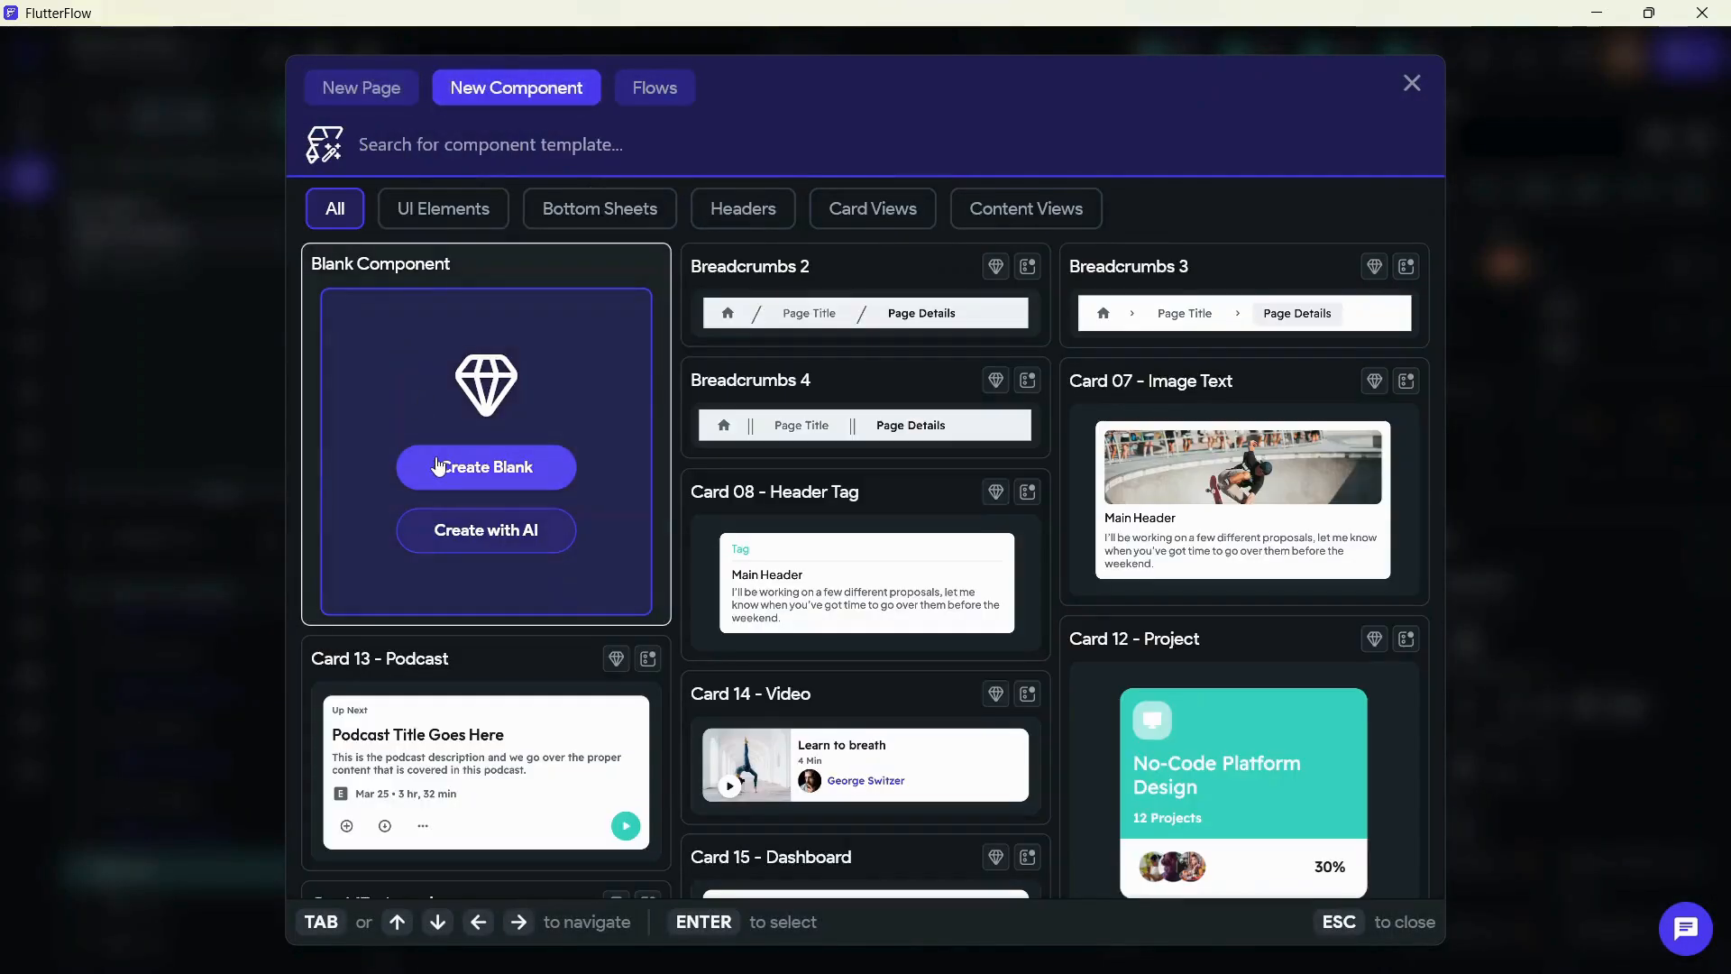
pyautogui.click(459, 464)
pyautogui.hotkey('alt', 'Tab')
pyautogui.hotkey('alt', 'Tab')
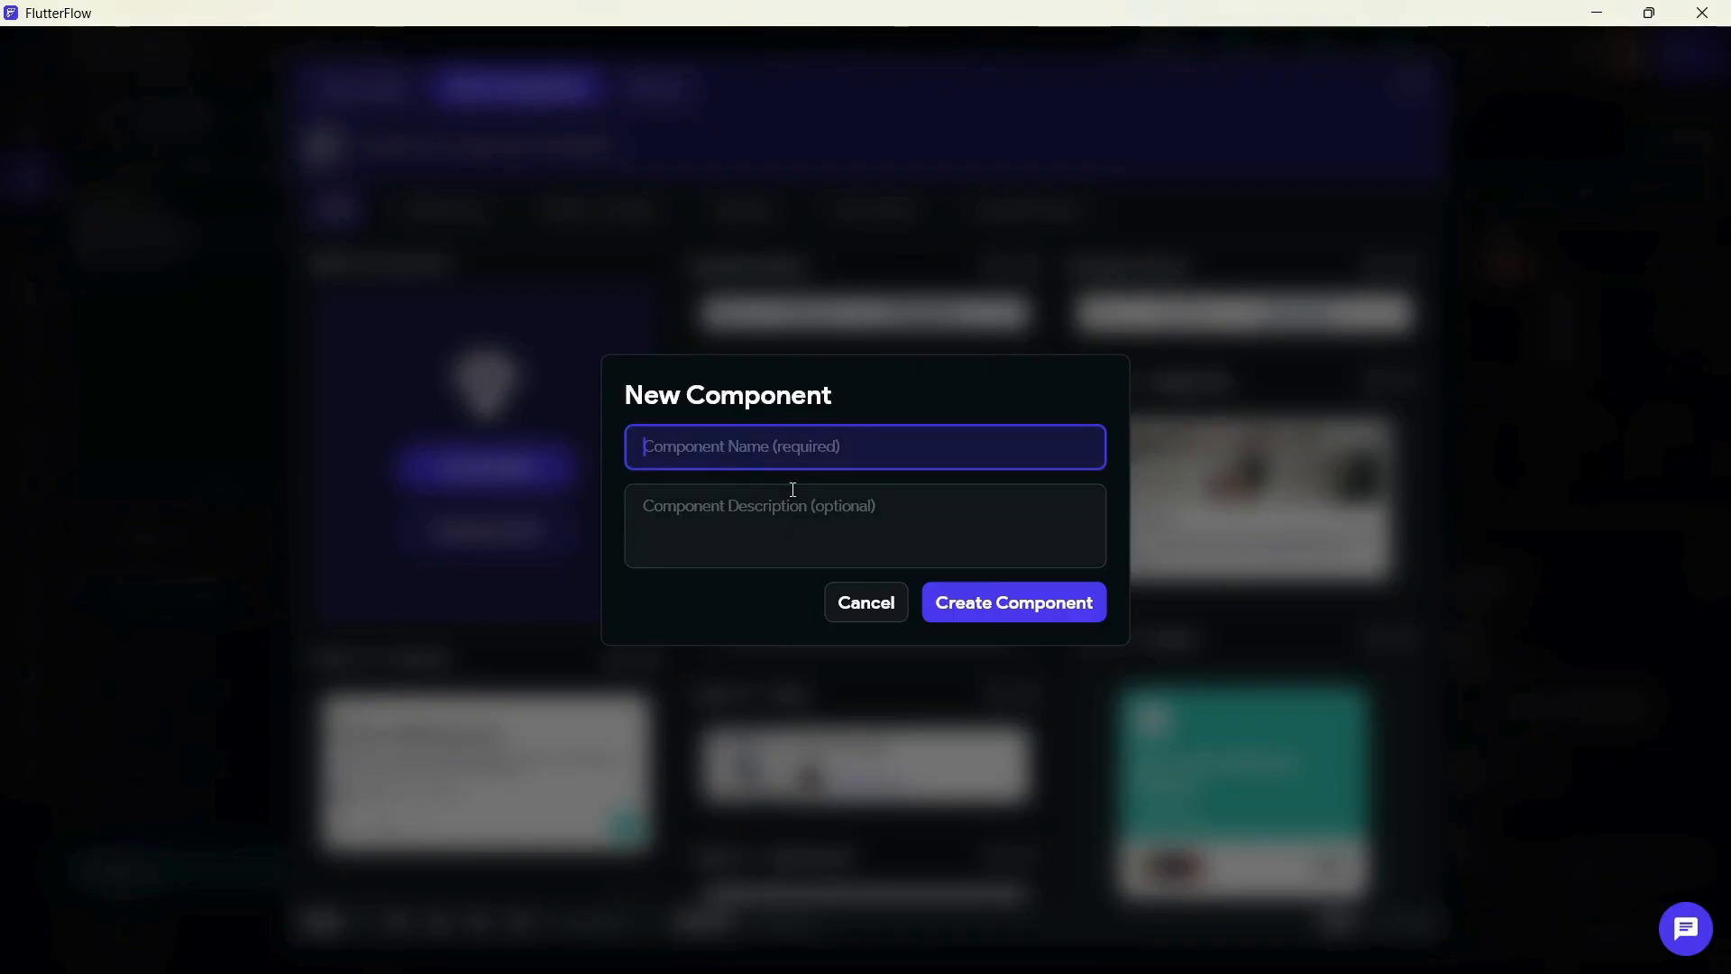
pyautogui.click(973, 602)
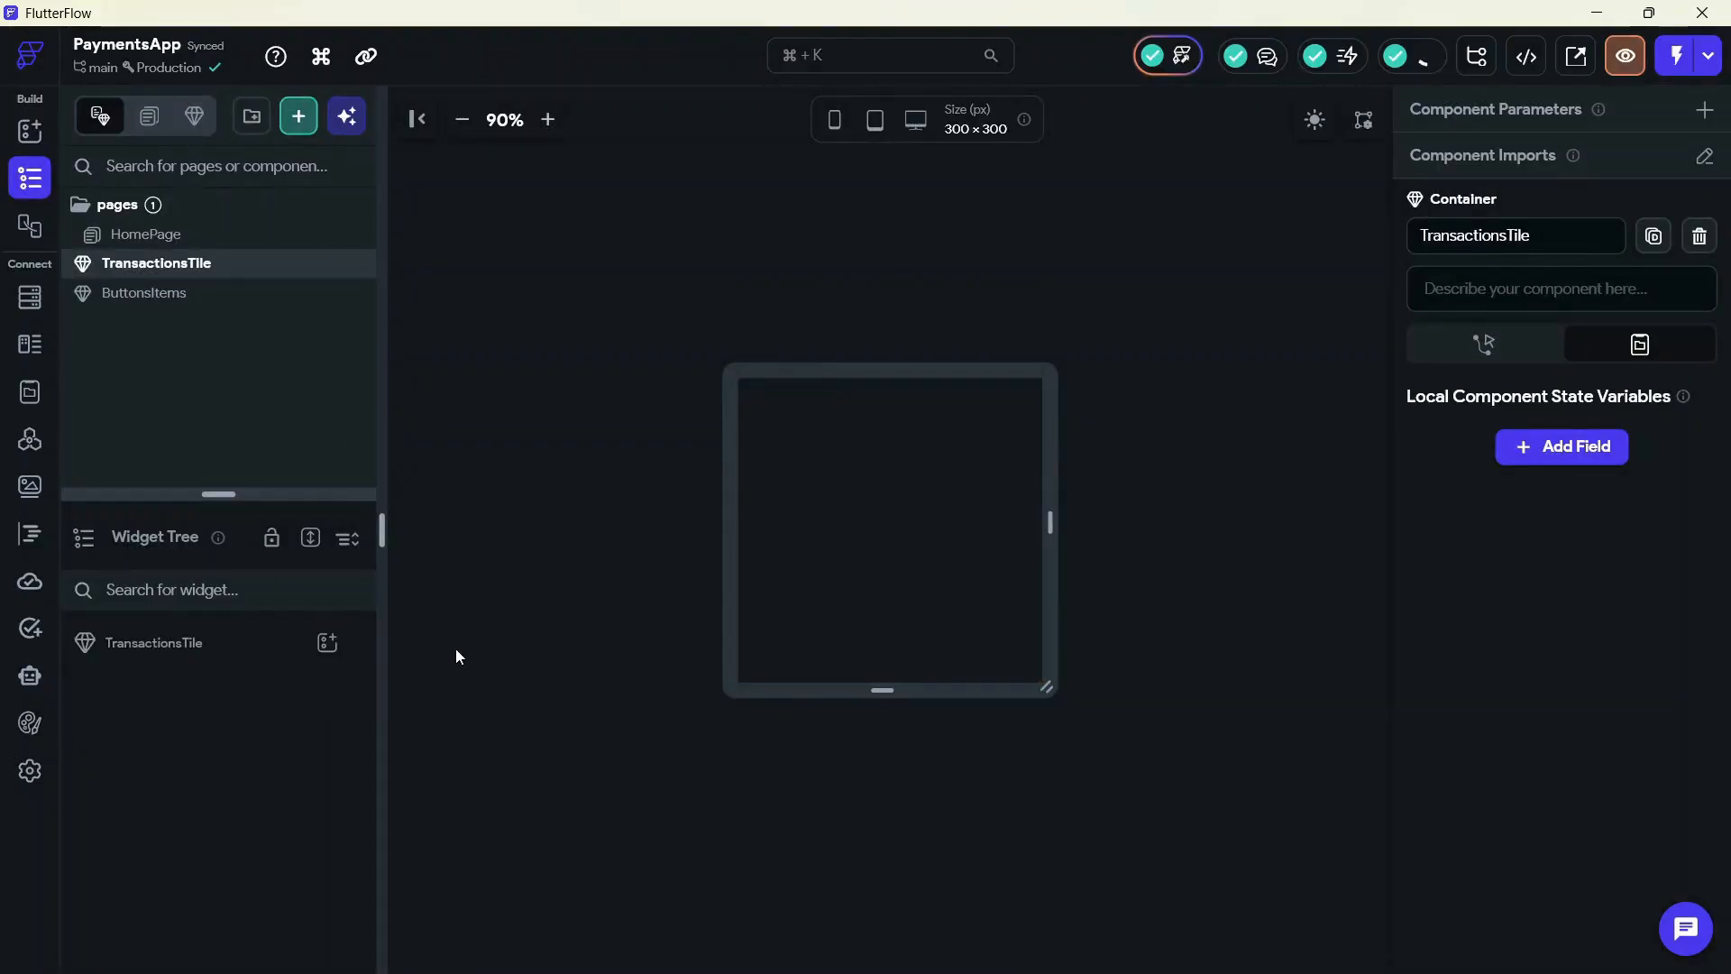
# Define a String parameter named title for the TransactionsTile component
pyautogui.hotkey('alt', 'Tab')
pyautogui.hotkey('alt', 'Tab')
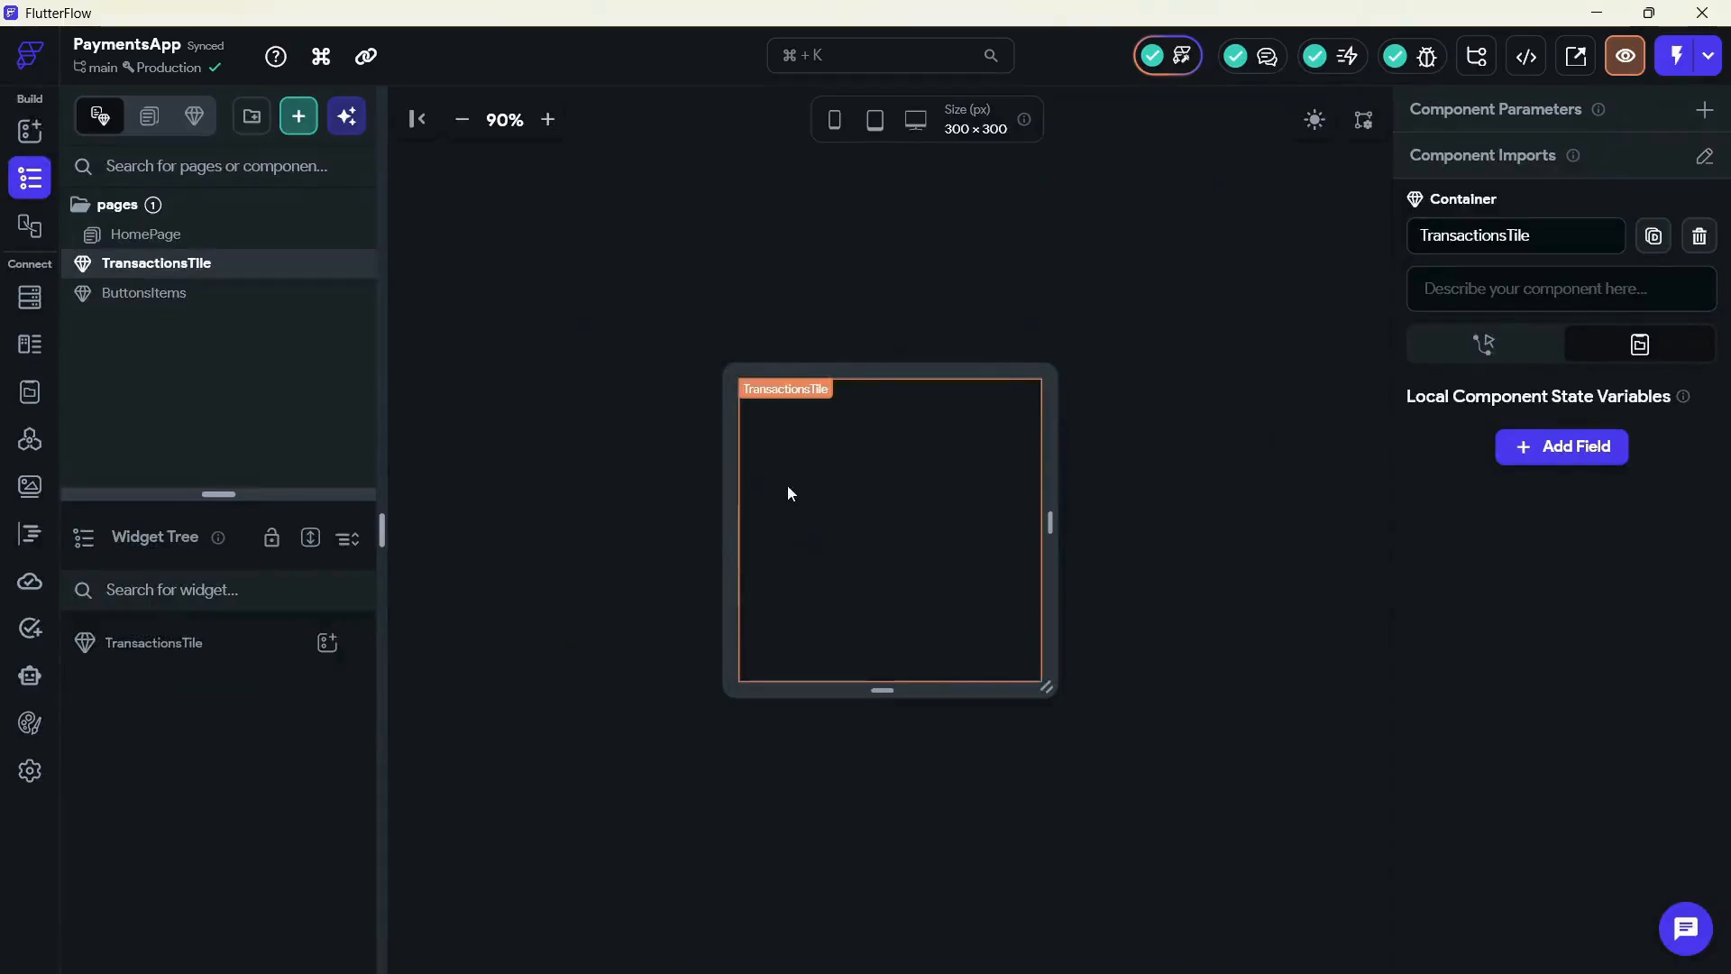
pyautogui.click(1712, 121)
pyautogui.click(1614, 232)
pyautogui.click(1436, 311)
pyautogui.write('title')
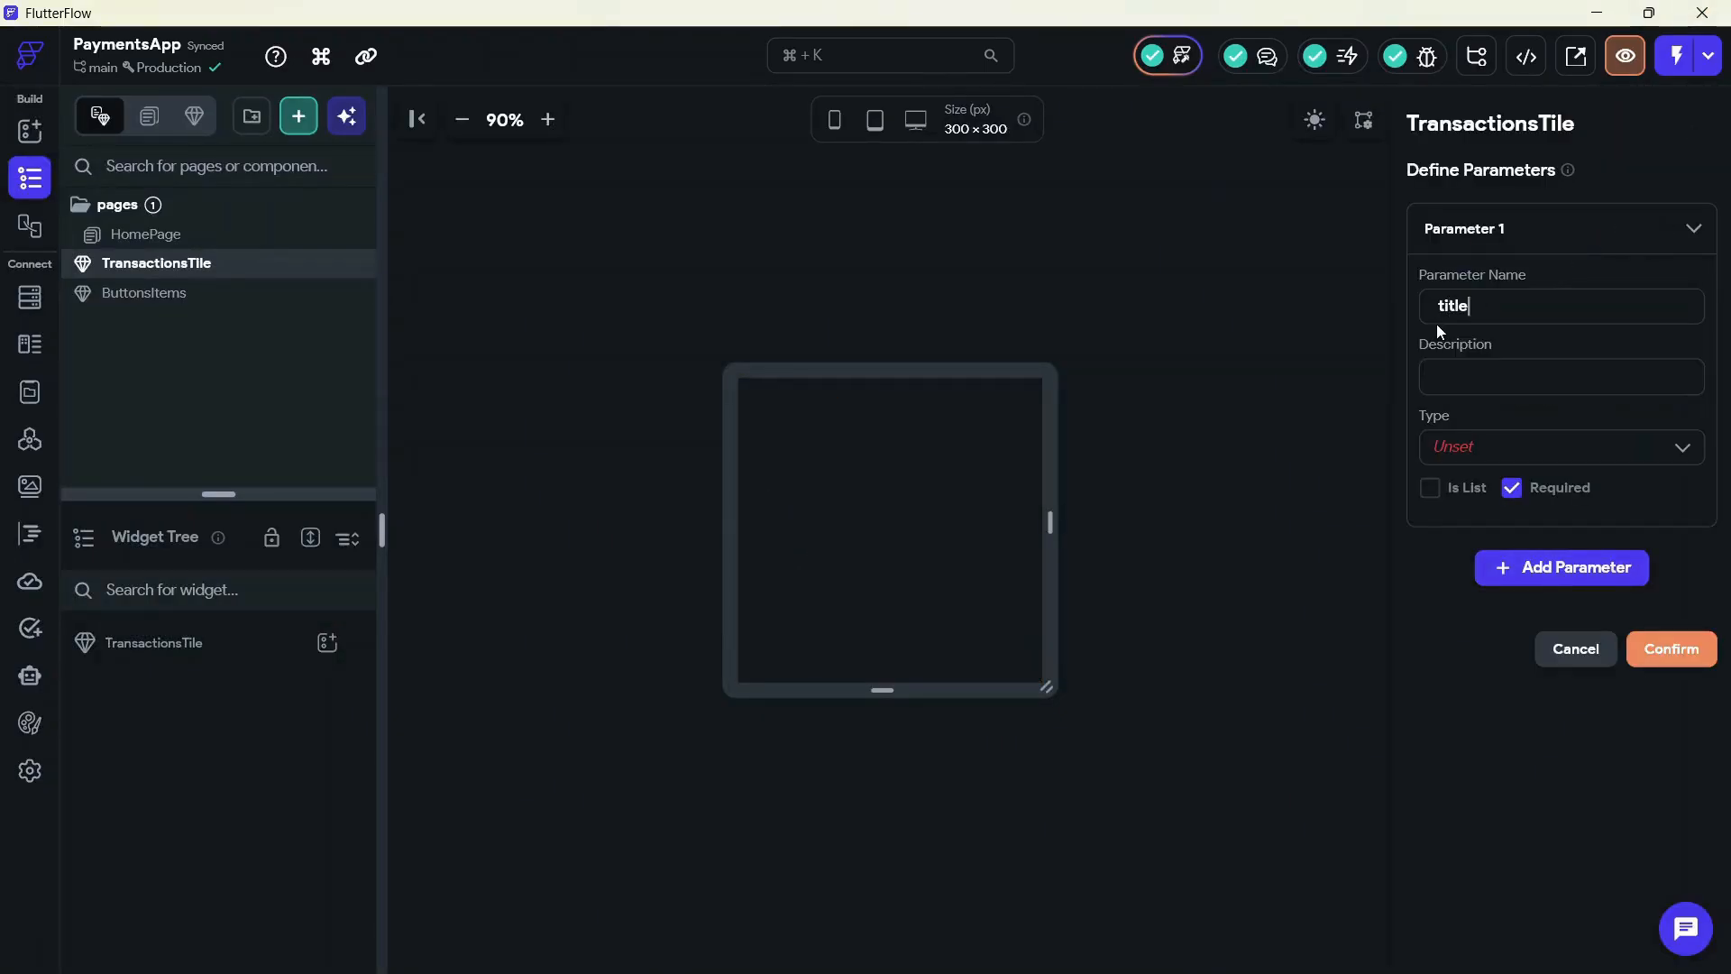
pyautogui.click(1442, 446)
pyautogui.click(1482, 619)
# Add a second String parameter named subtitle to TransactionsTile
pyautogui.click(1543, 635)
pyautogui.click(1486, 713)
pyautogui.write('subtitle')
pyautogui.scroll(-3, 1485, 712)
pyautogui.click(1461, 658)
pyautogui.click(1479, 715)
# Add a third parameter named logo of type Icon and save the component's parameters
pyautogui.click(1501, 852)
pyautogui.scroll(-5, 1500, 884)
pyautogui.write('logo')
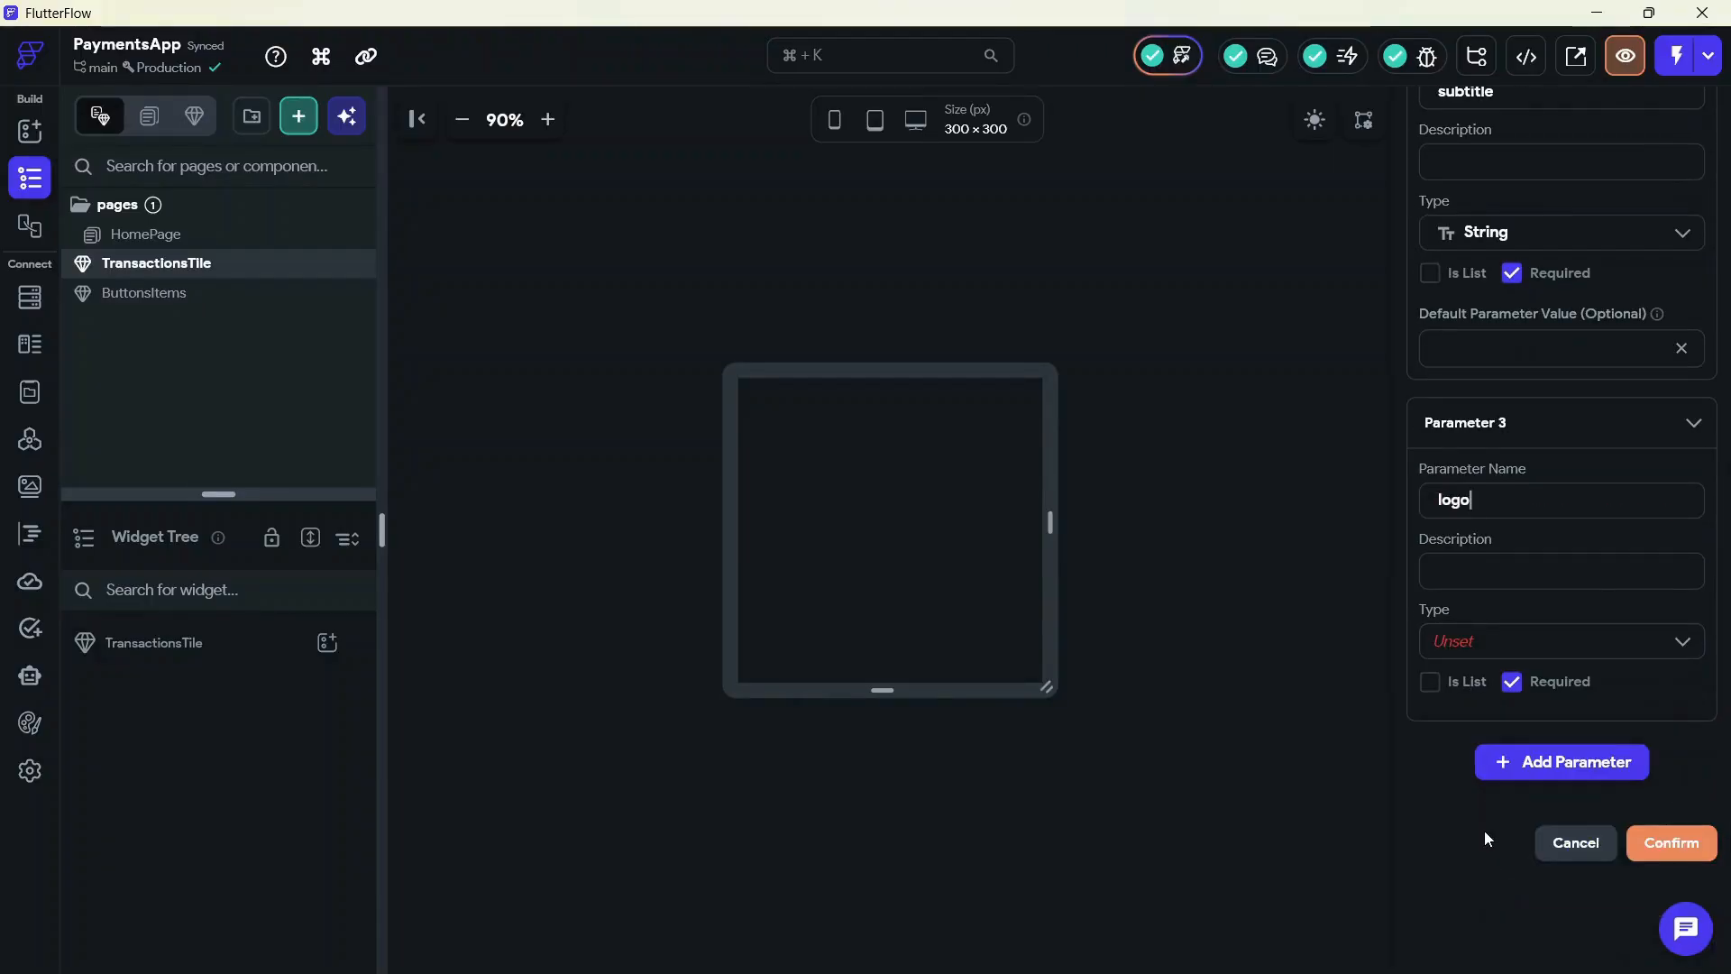
pyautogui.click(1451, 641)
pyautogui.write('Icon')
pyautogui.click(1479, 688)
pyautogui.click(1671, 842)
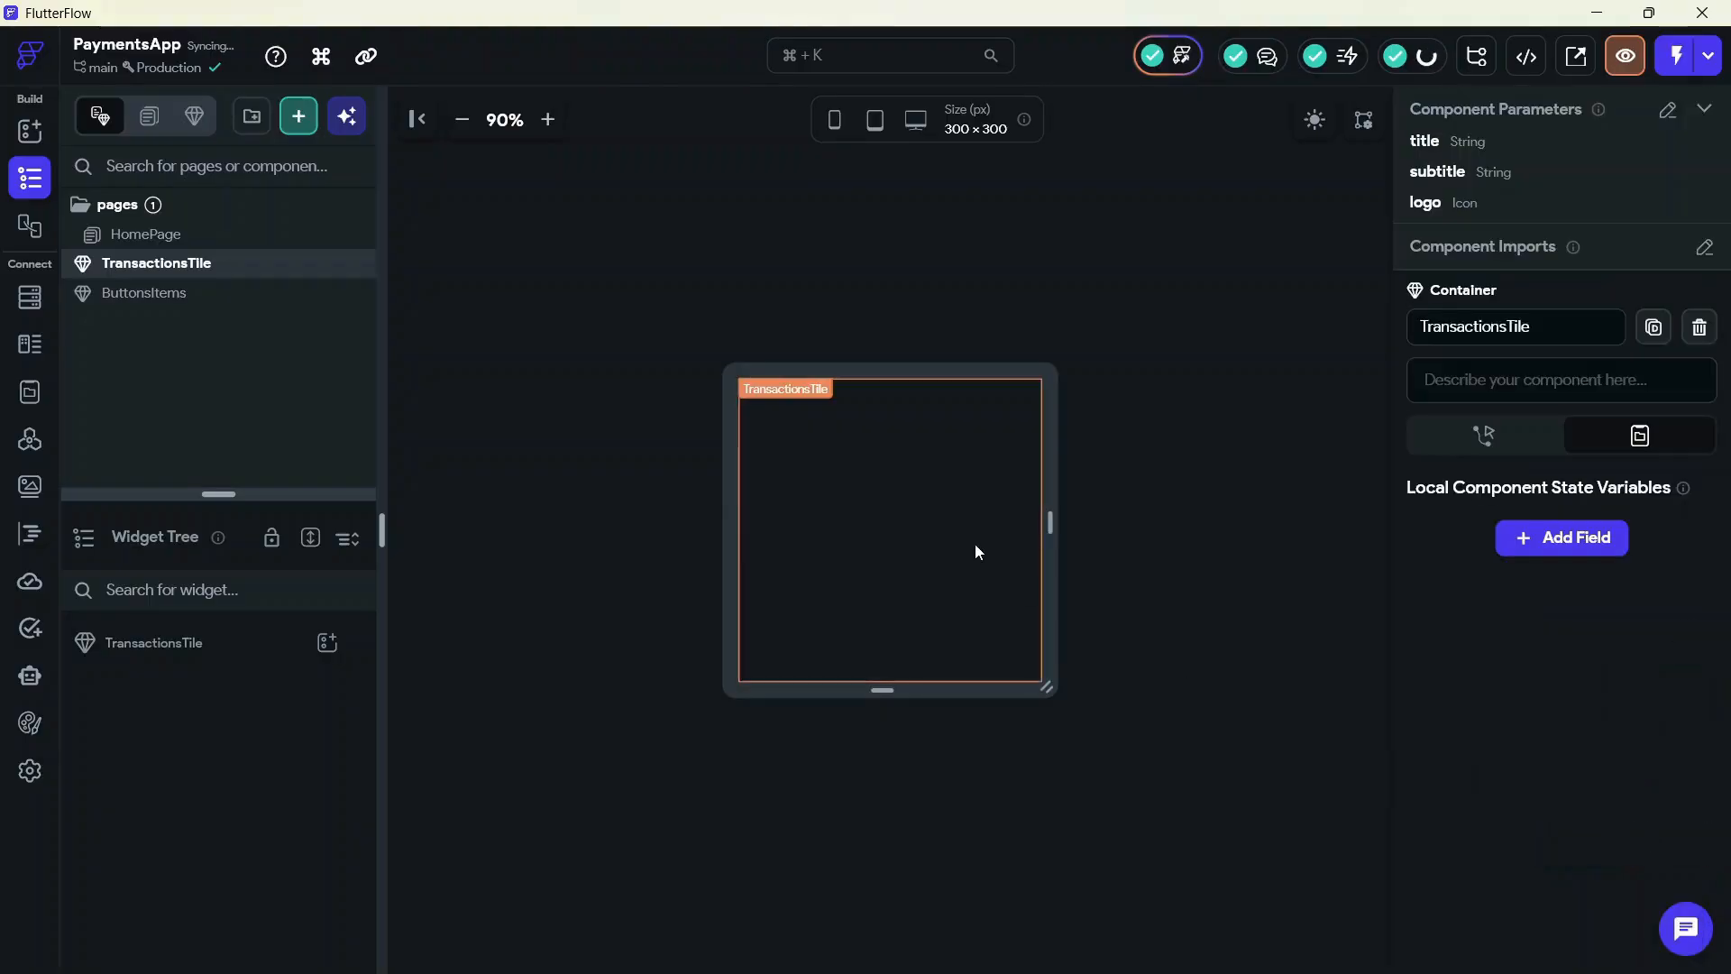
pyautogui.click(323, 646)
pyautogui.click(560, 592)
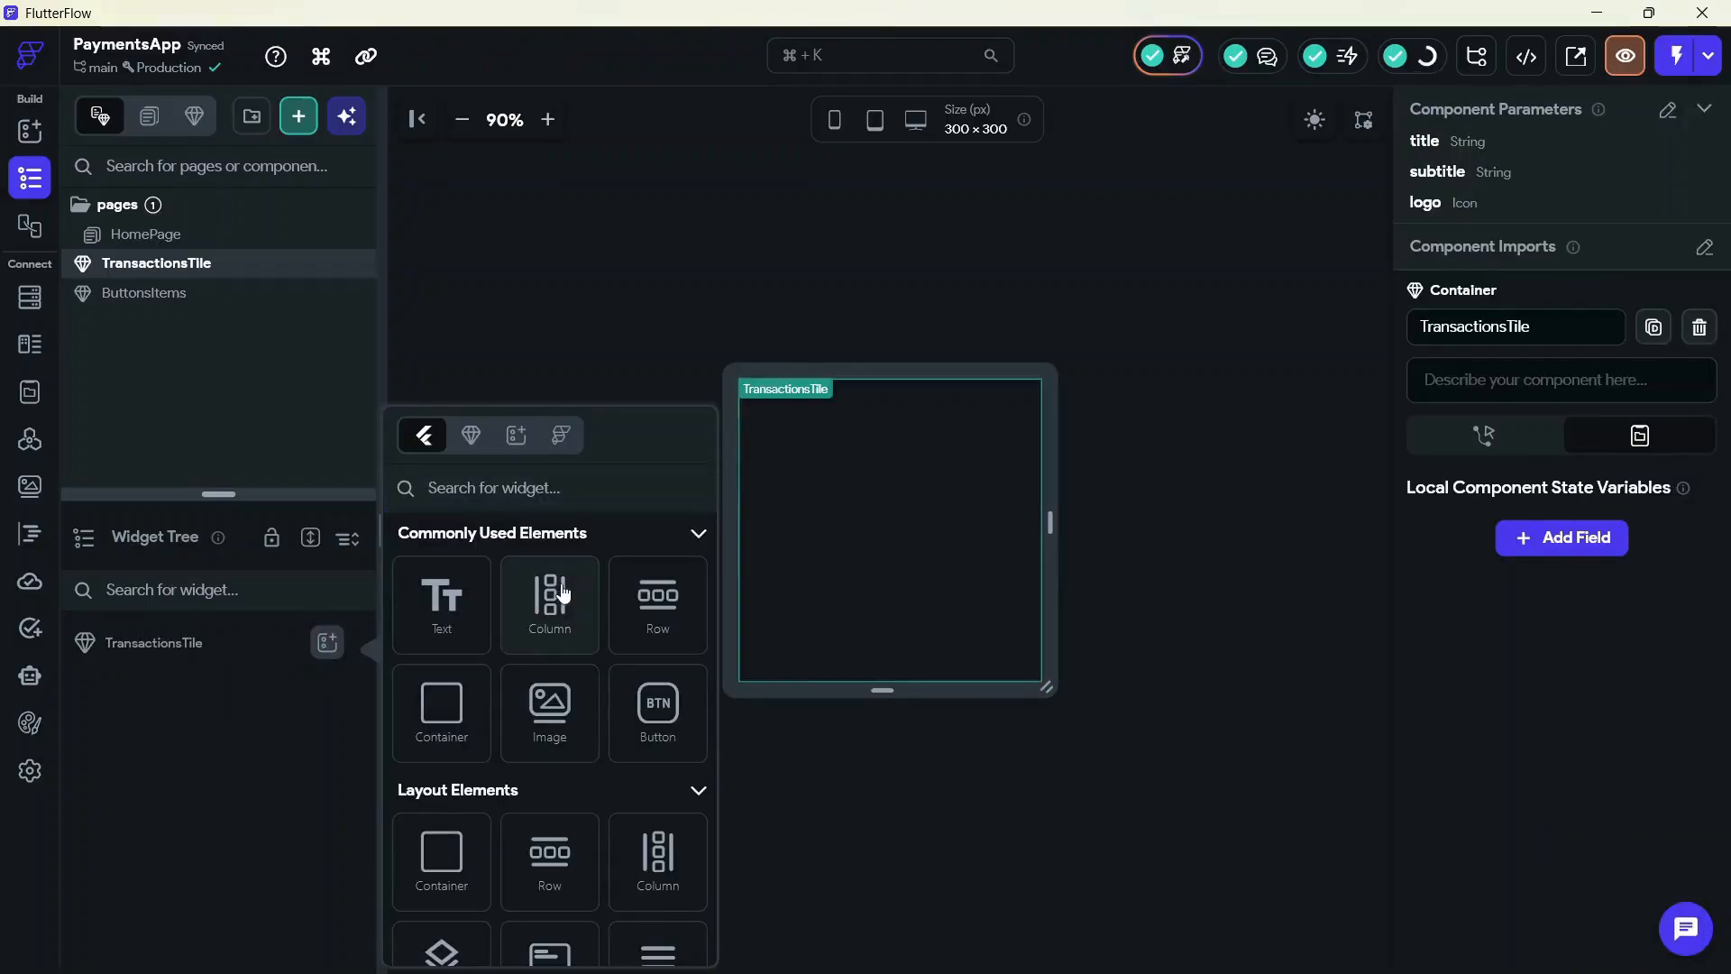
pyautogui.hotkey('alt', 'Tab')
pyautogui.hotkey('alt', 'Tab')
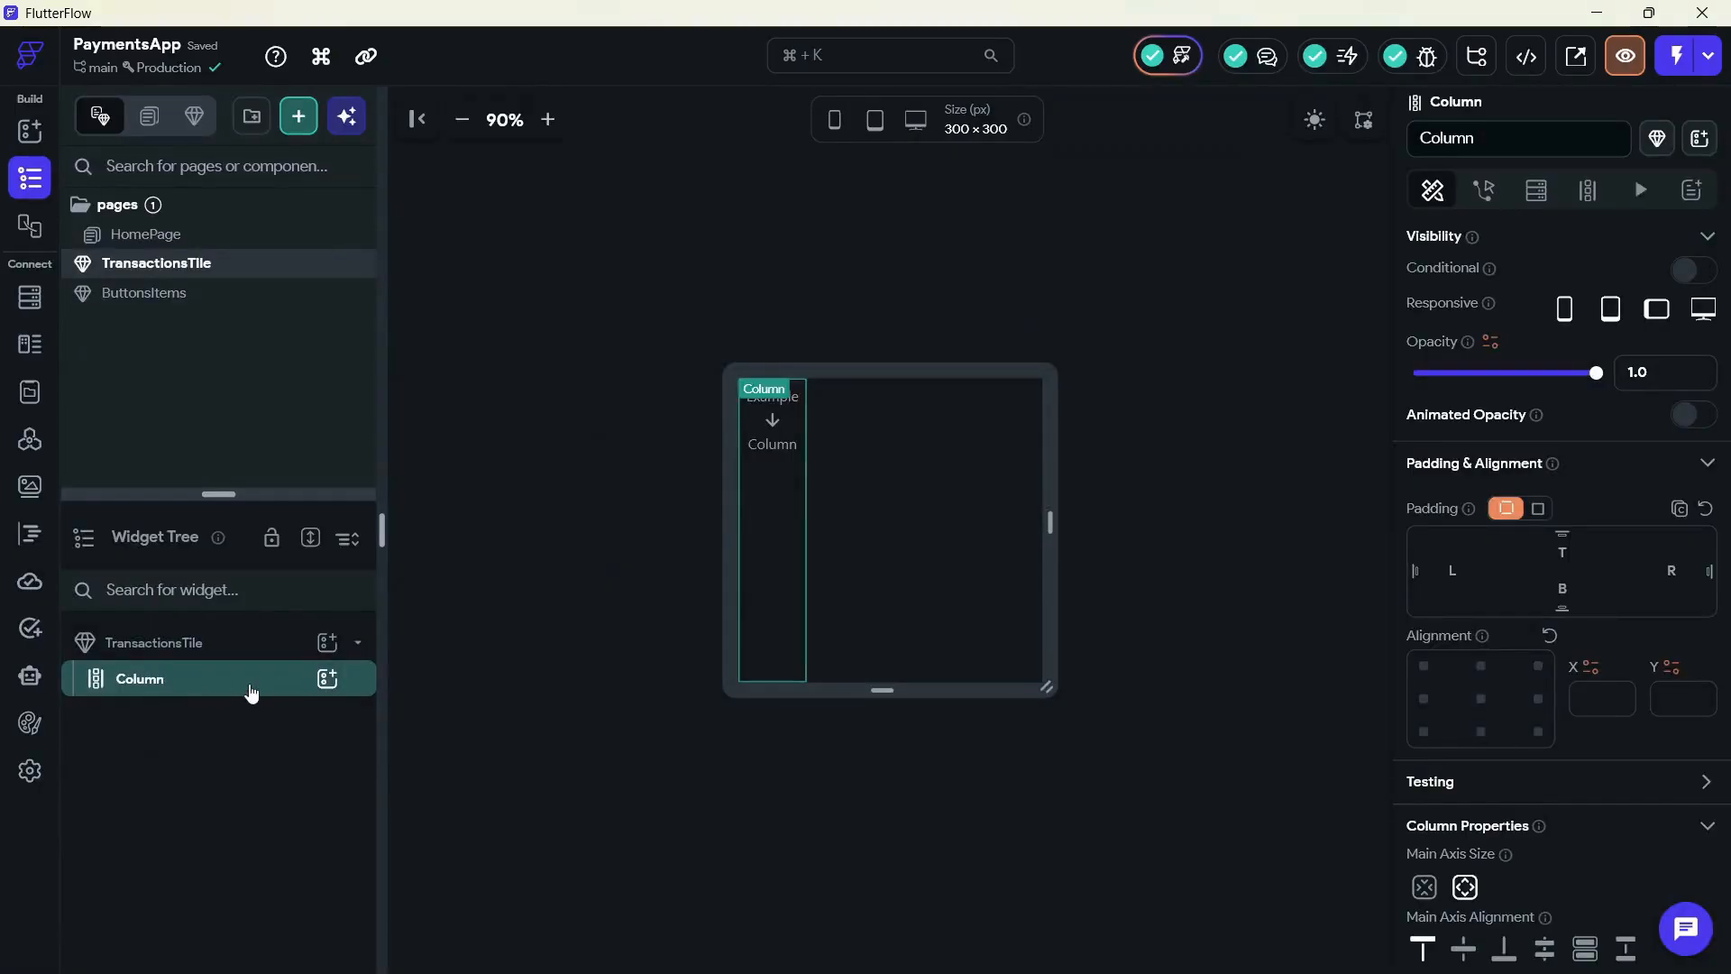
pyautogui.press('Delete')
# Add a Row as the root widget of TransactionsTile and open the list of components available to insert inside it
pyautogui.click(326, 642)
pyautogui.click(656, 597)
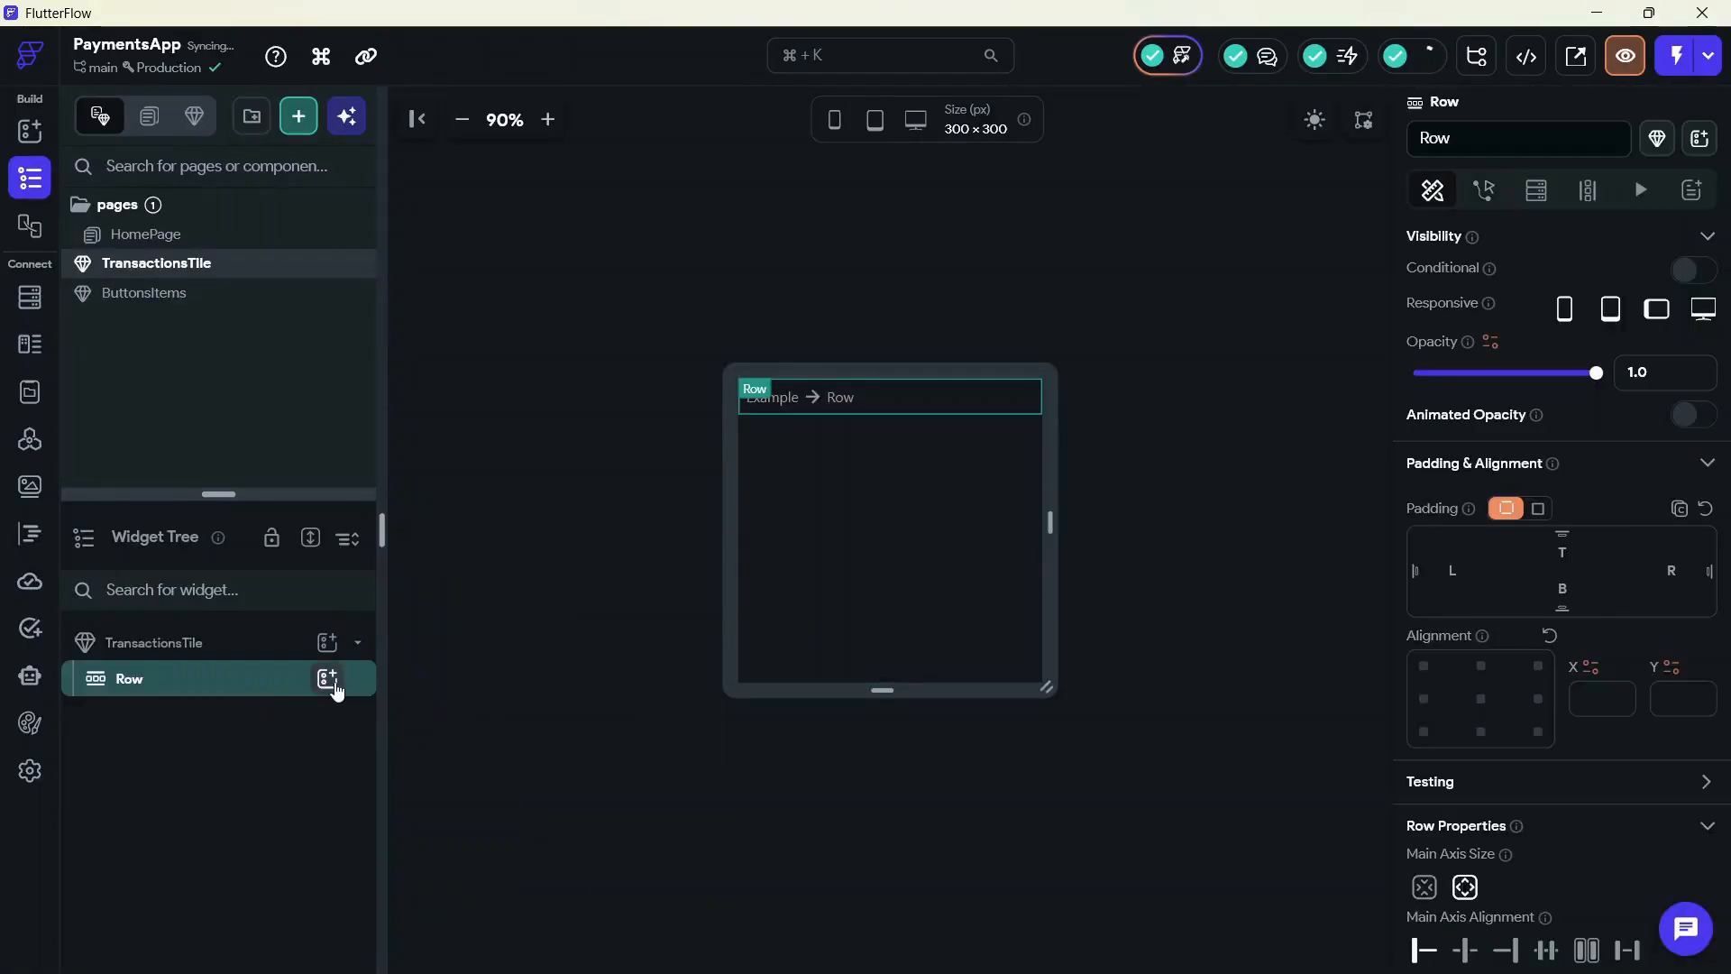
pyautogui.hotkey('alt', 'Tab')
pyautogui.hotkey('alt', 'Tab')
pyautogui.click(326, 678)
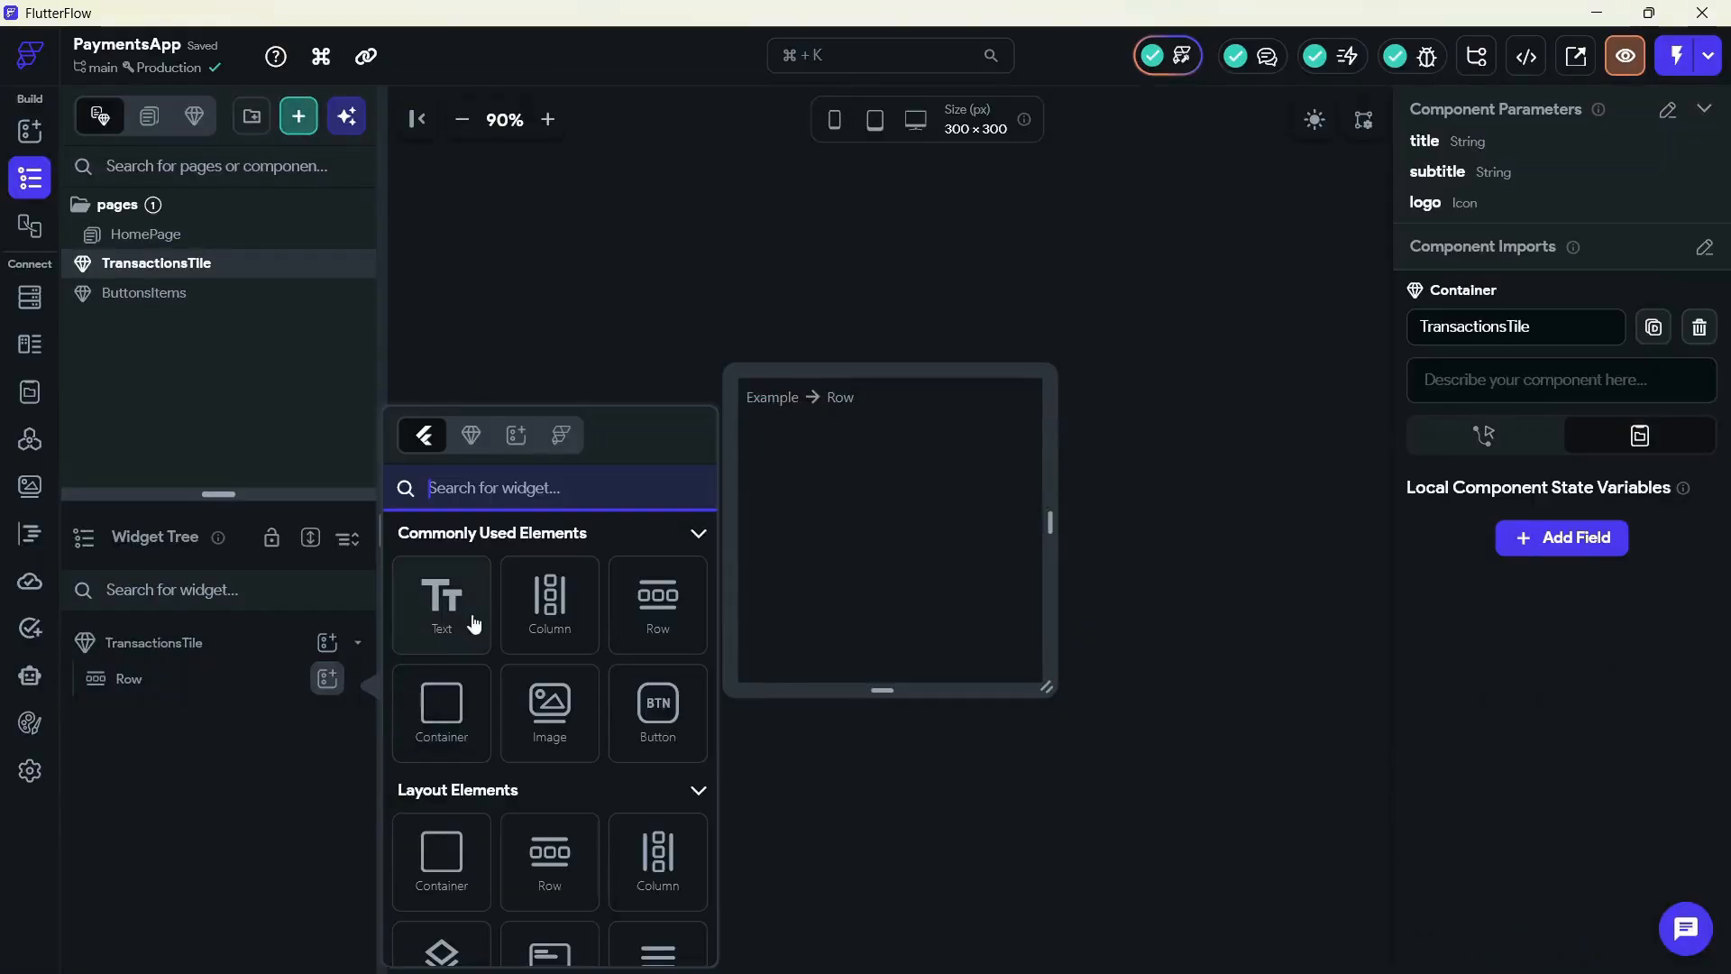
pyautogui.click(468, 435)
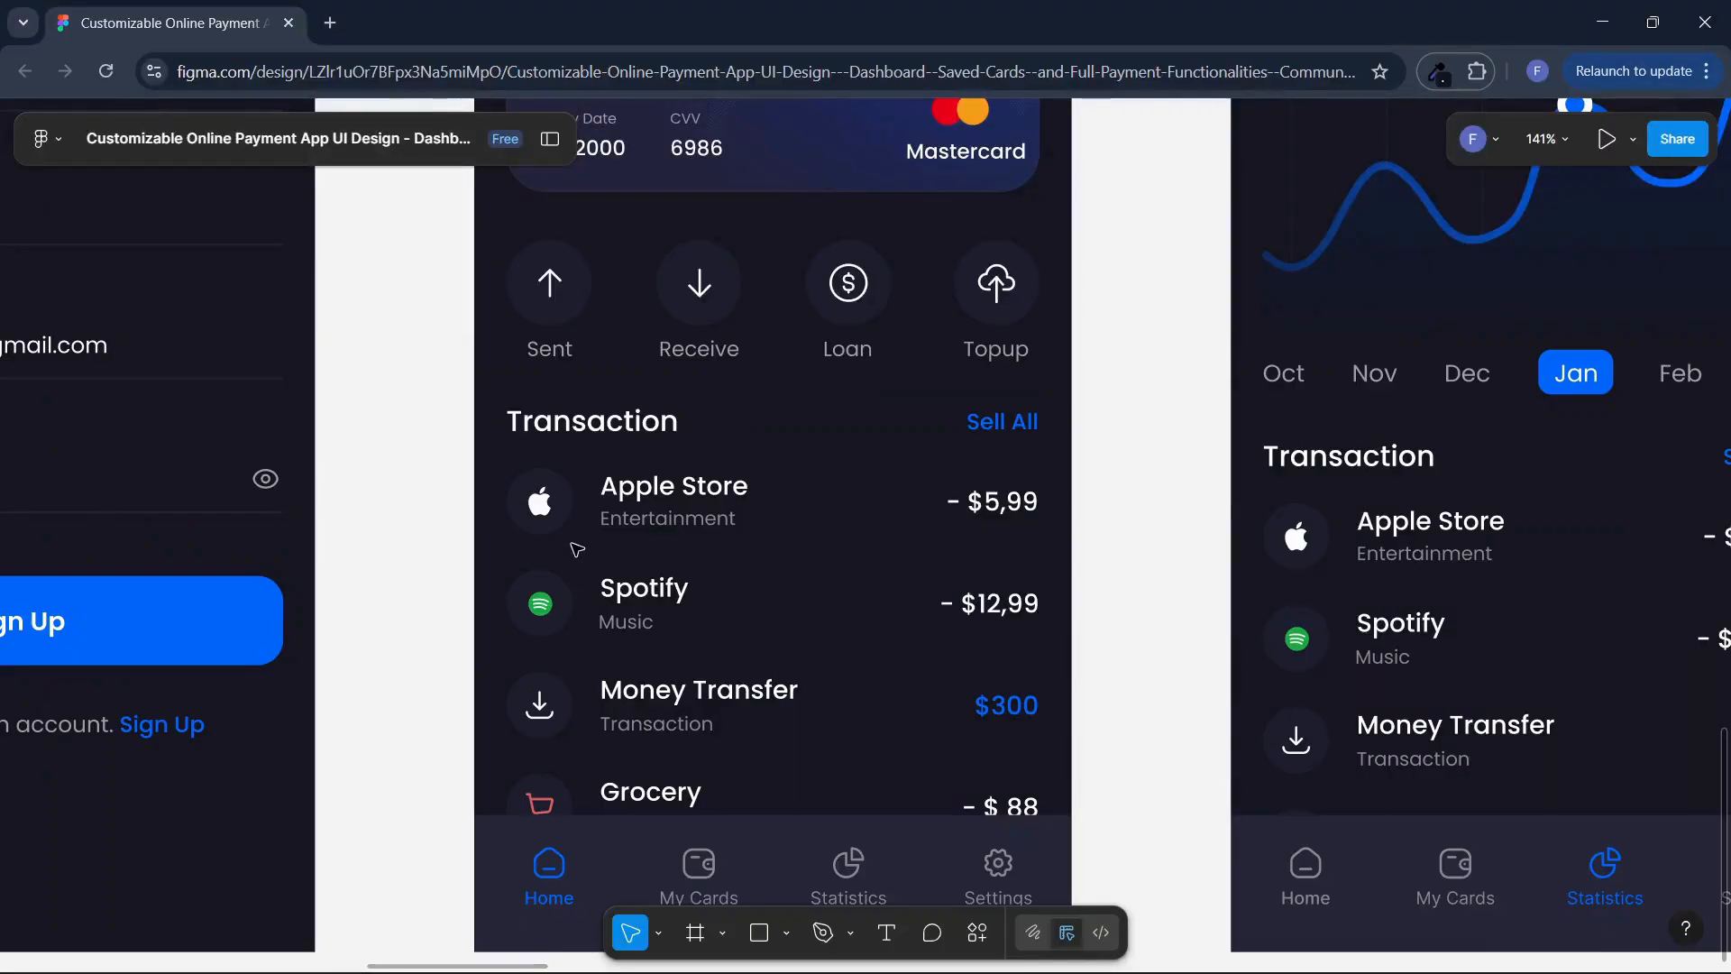
# Inspect the sizes of the Apple Store icon group and the Sent button group in Figma
pyautogui.click(555, 526)
pyautogui.click(557, 527)
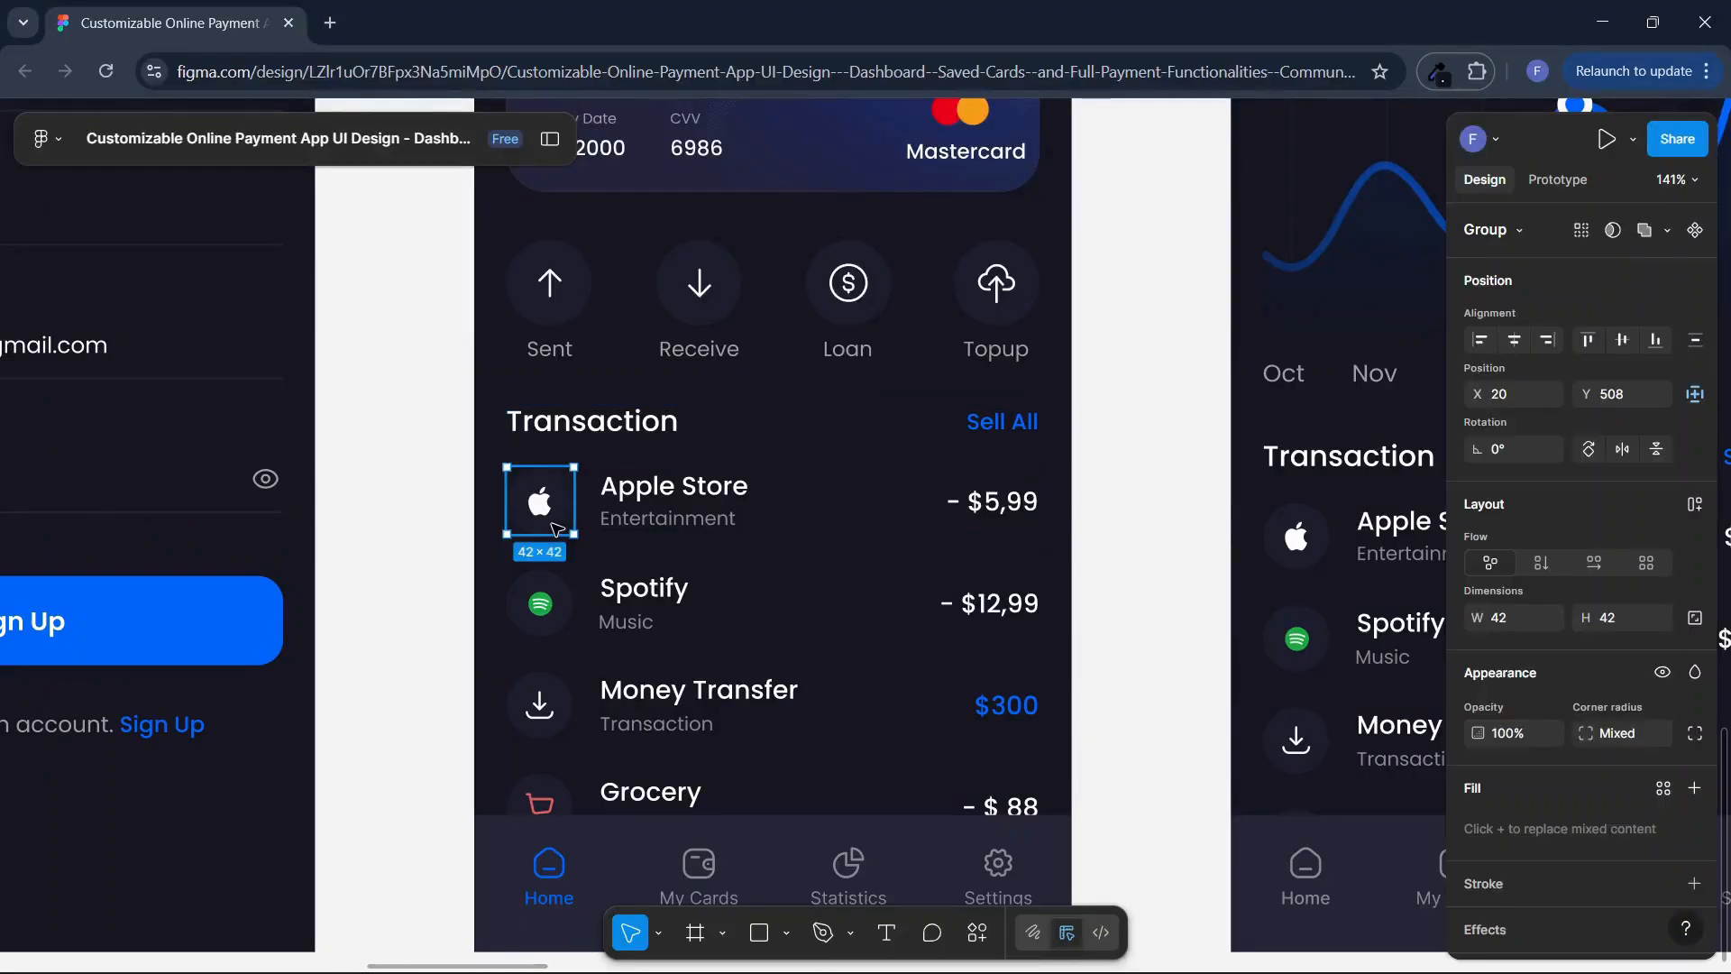
pyautogui.click(571, 311)
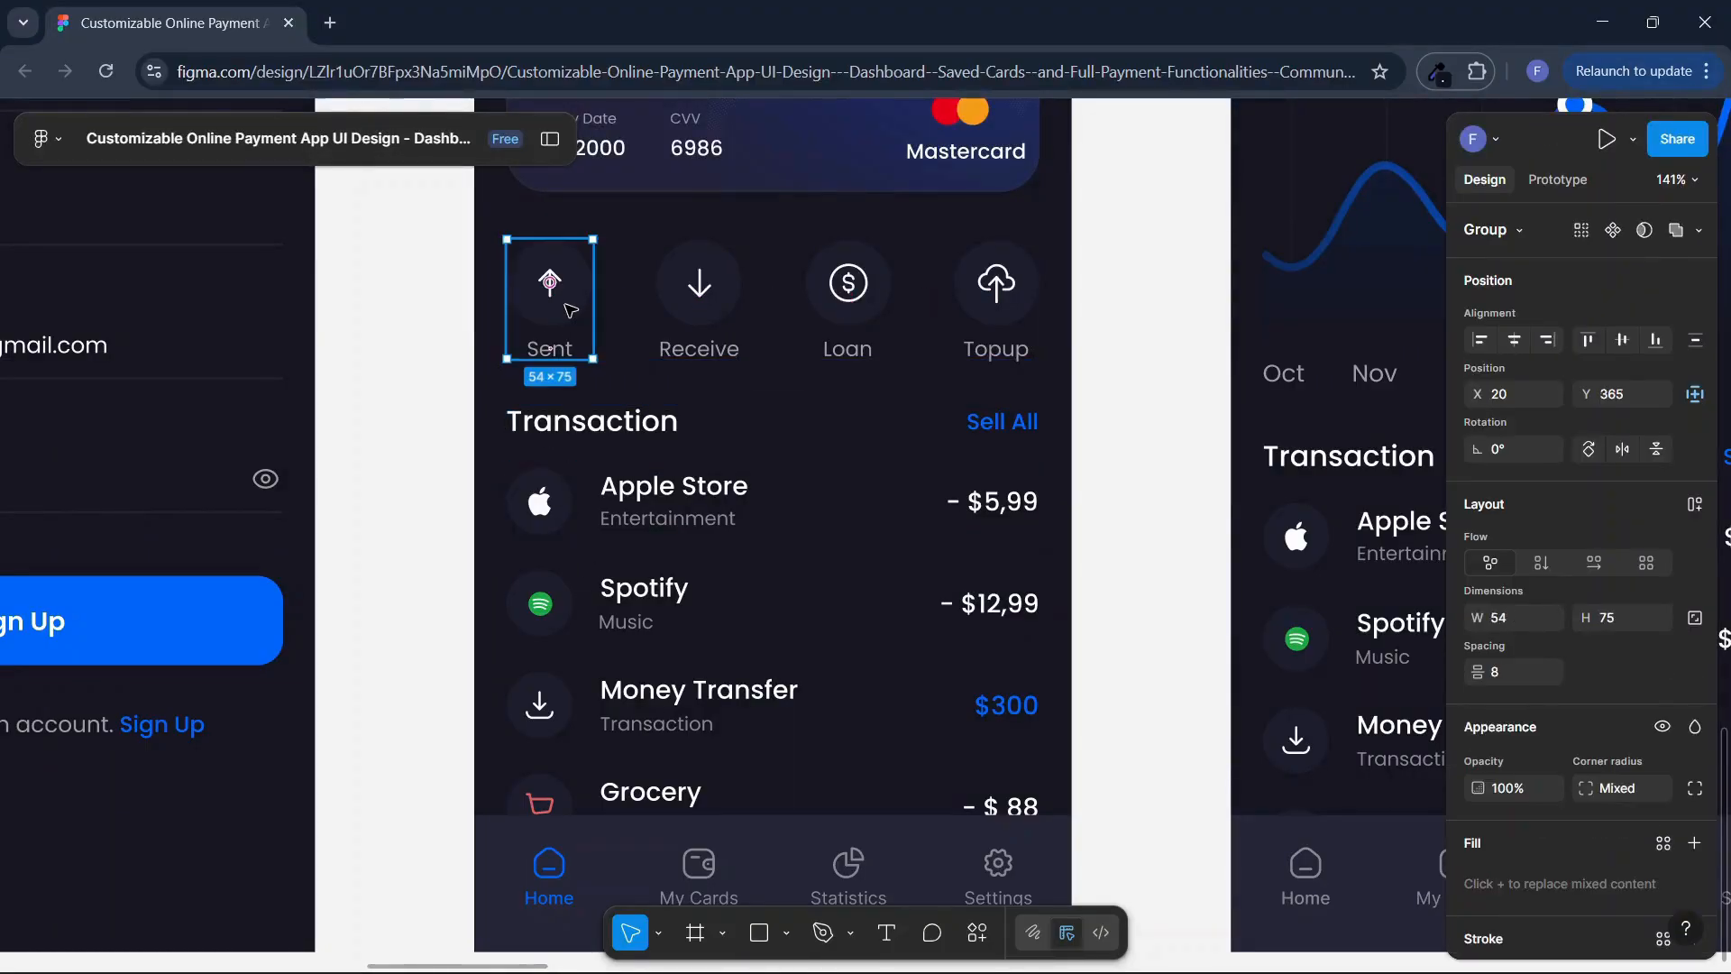
# Insert the ButtonsItems component into the Row of TransactionsTile
pyautogui.click(574, 515)
pyautogui.click(572, 516)
pyautogui.click(570, 516)
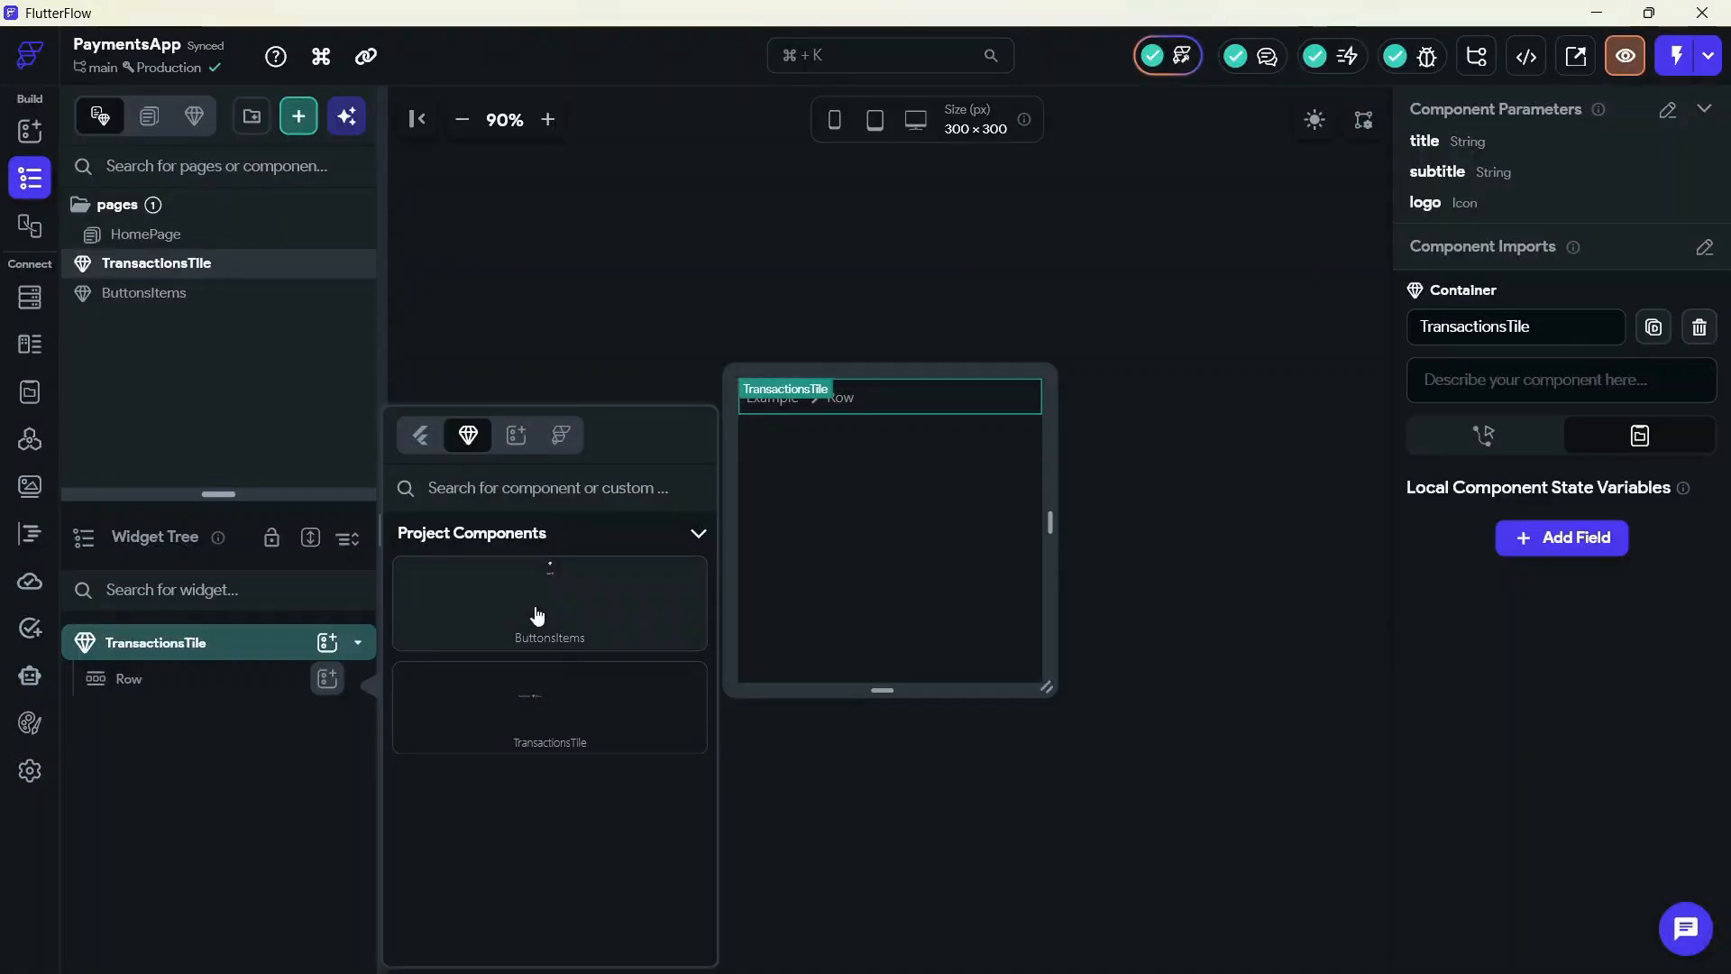
pyautogui.moveTo(537, 615); pyautogui.dragTo(733, 641)
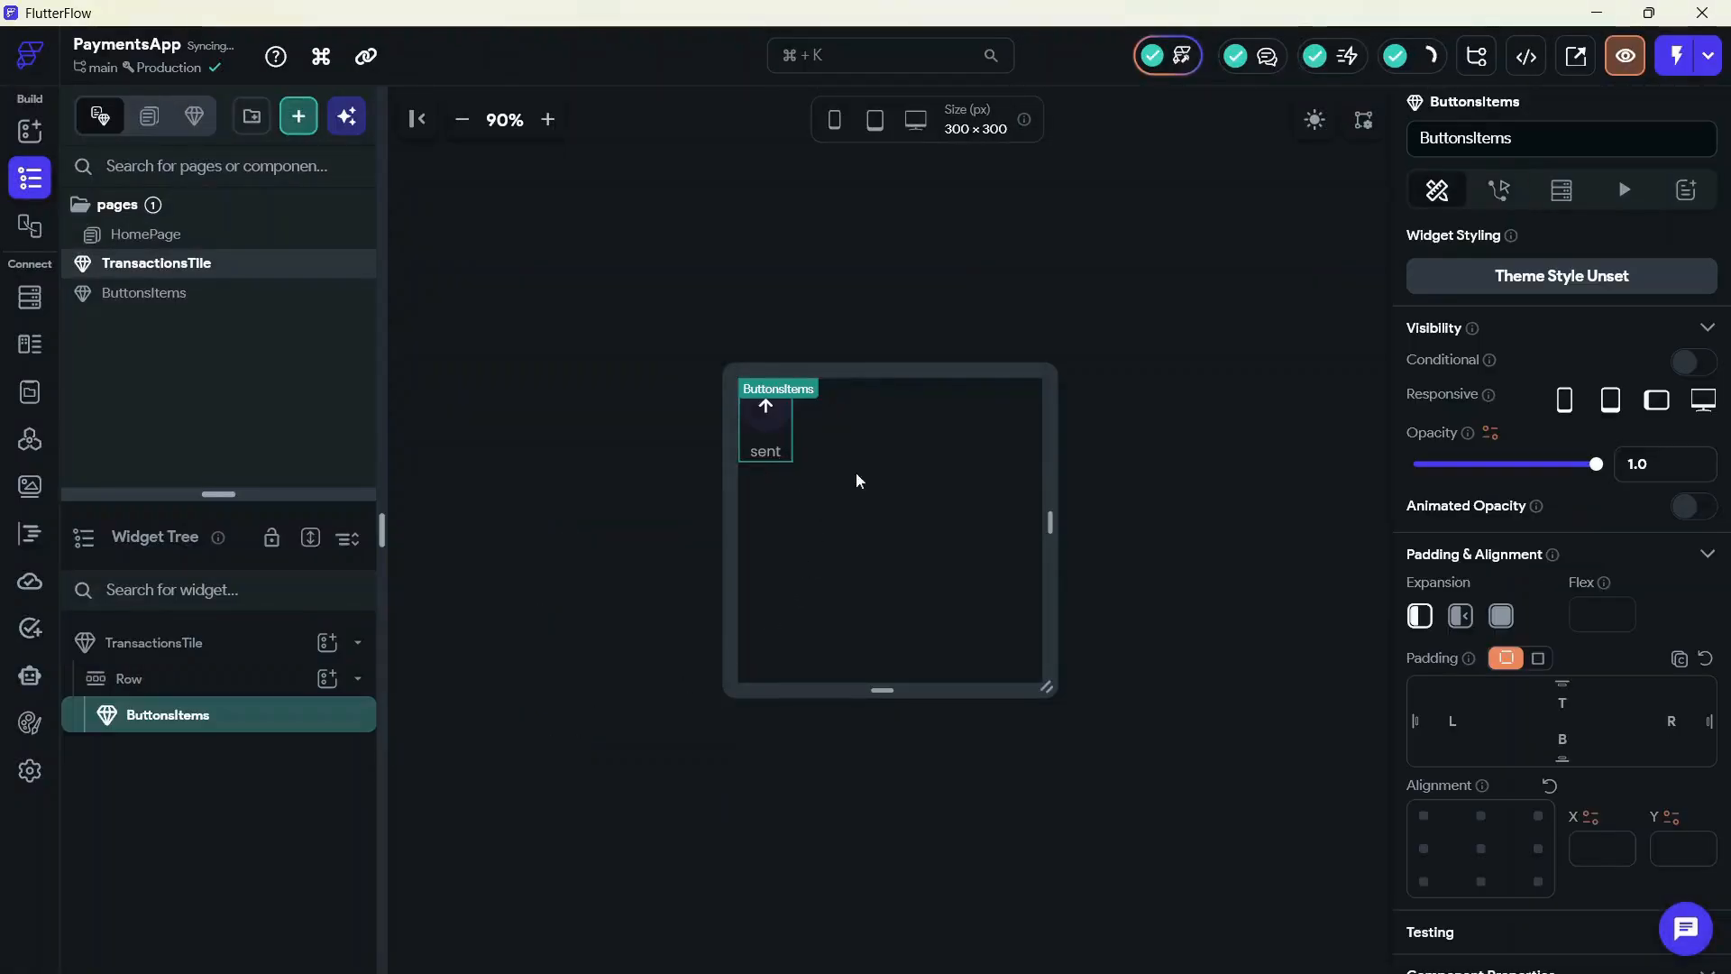
# Bind the icon parameter of the nested ButtonsItems to the logo component parameter
pyautogui.scroll(-6, 1464, 651)
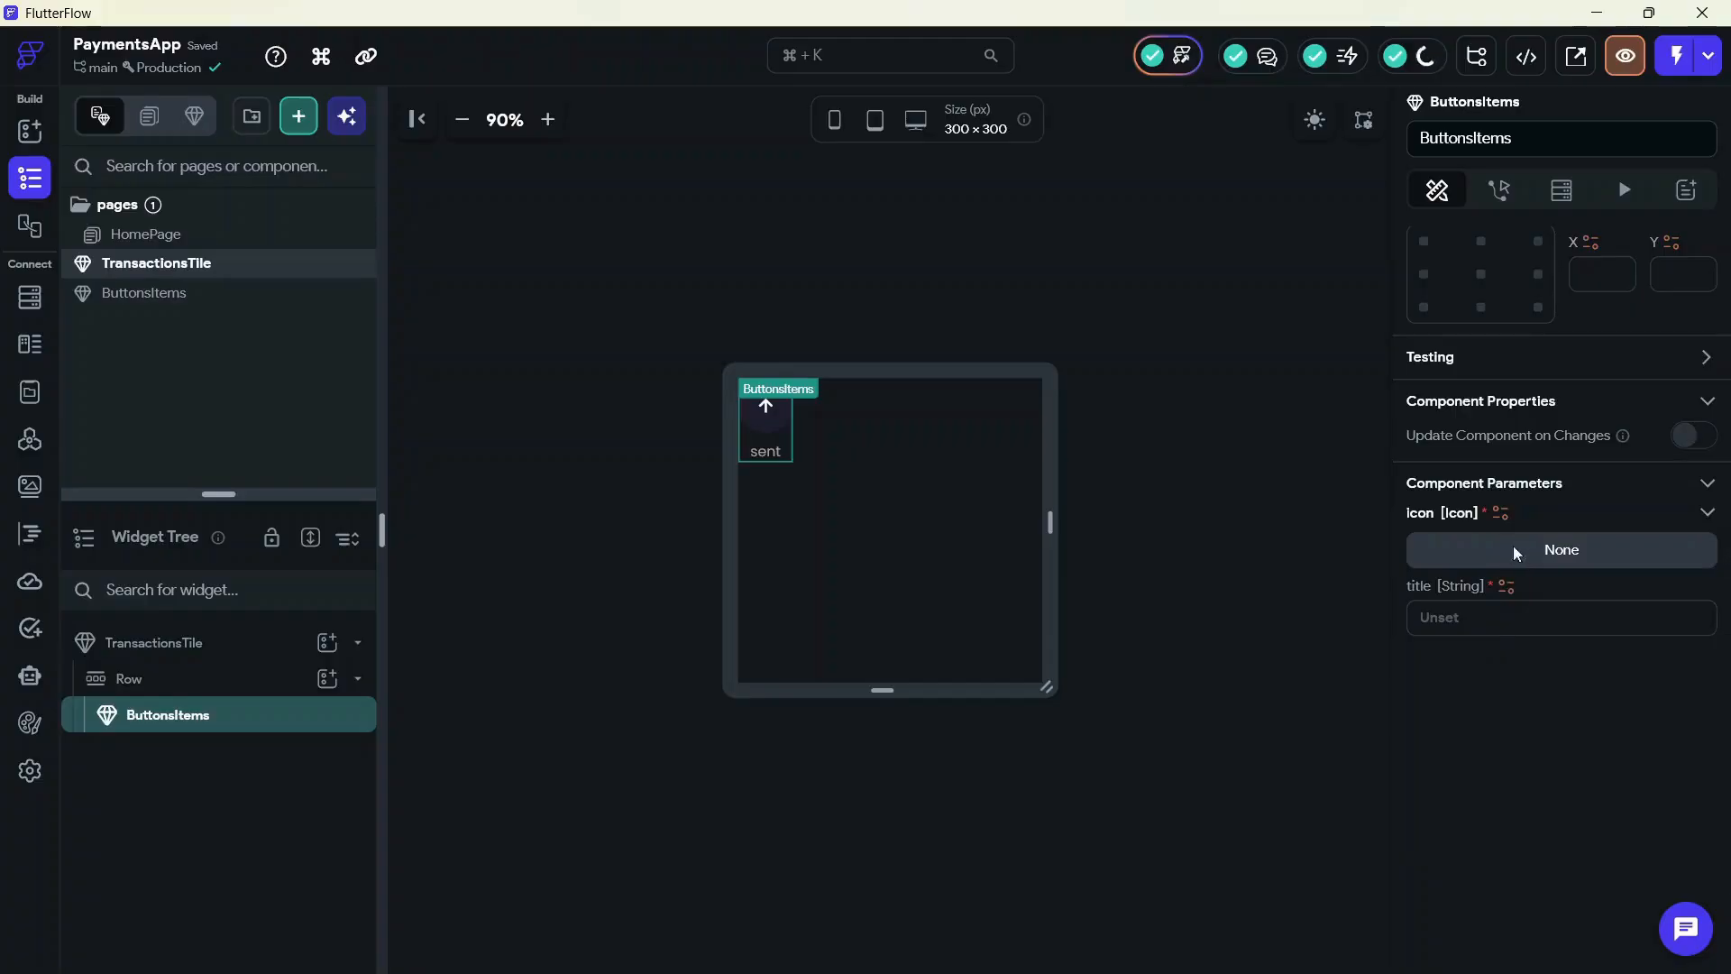
pyautogui.click(1516, 543)
pyautogui.write('a')
pyautogui.click(1217, 188)
pyautogui.click(1501, 513)
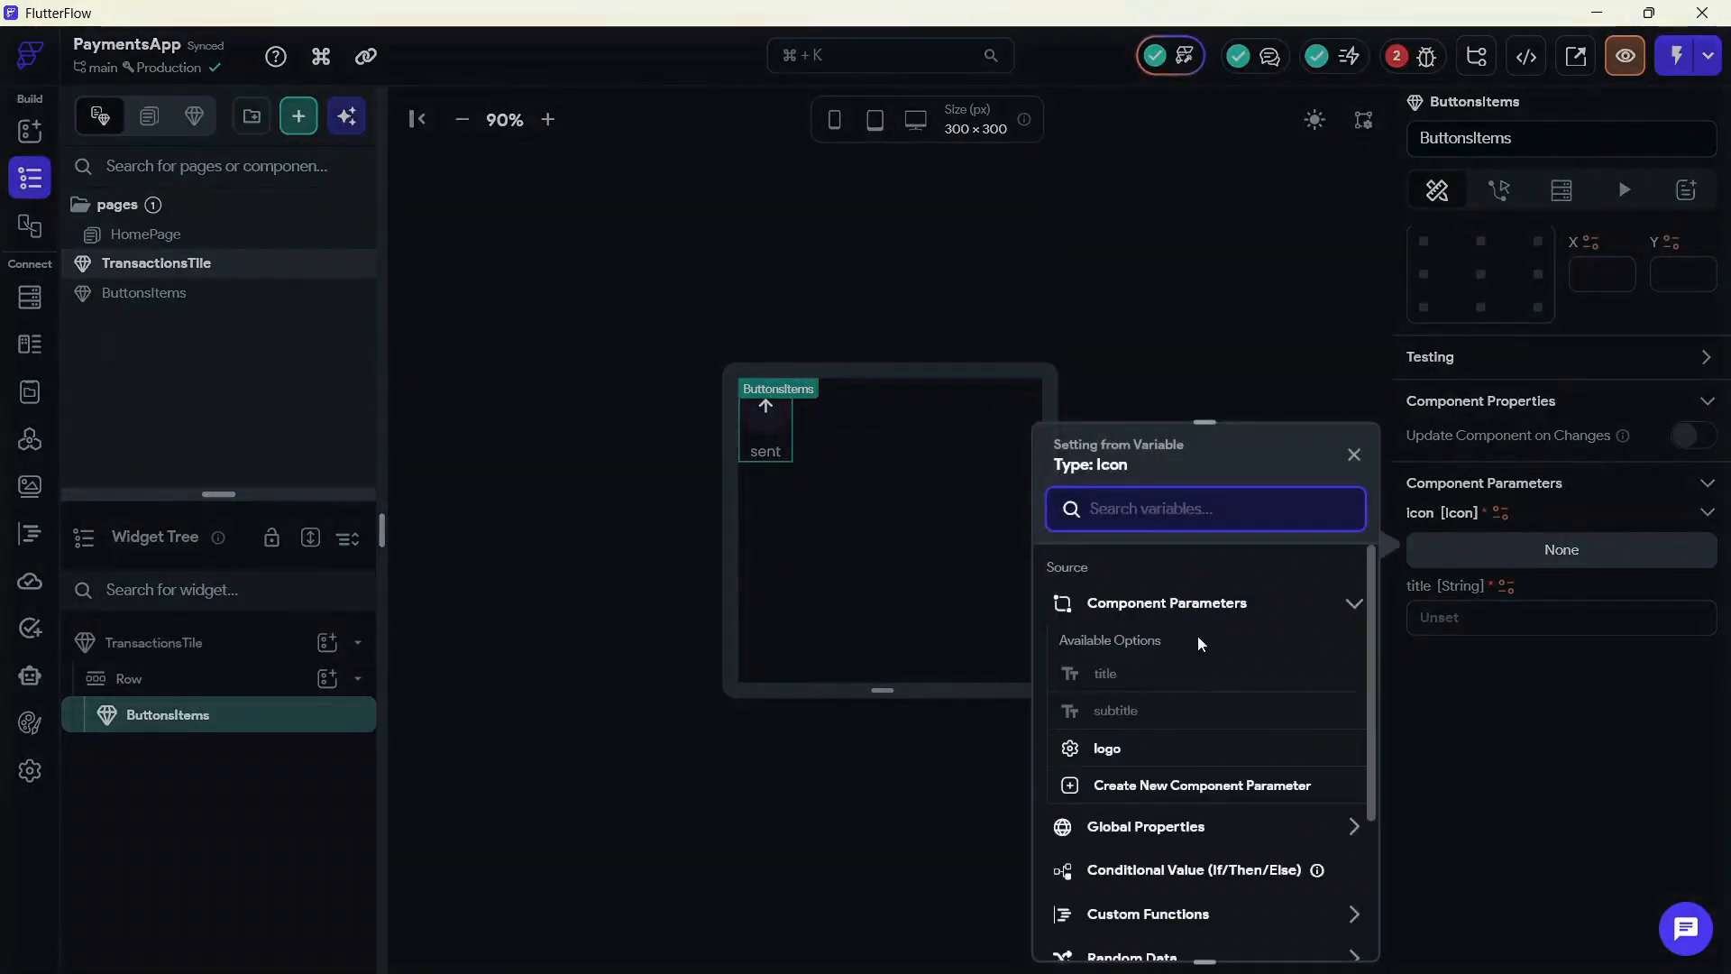
pyautogui.click(1107, 748)
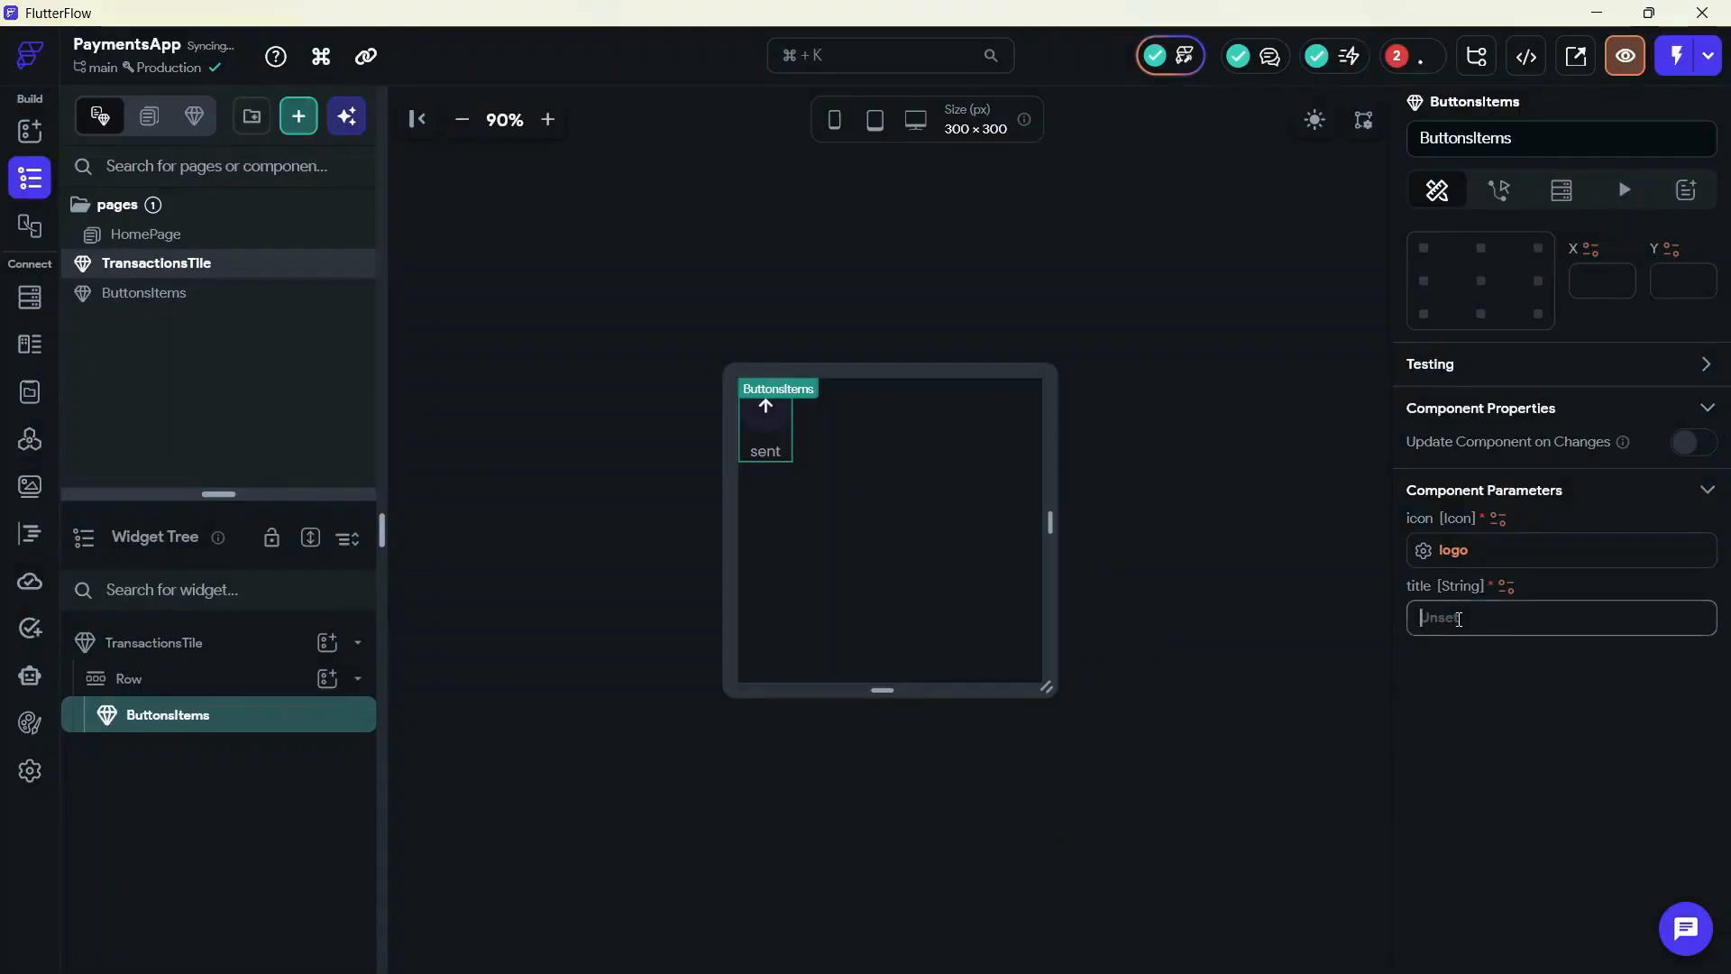
pyautogui.click(523, 771)
# Add a Column after ButtonsItems in the Row and place two Text widgets inside it
pyautogui.hotkey('alt', 'Tab')
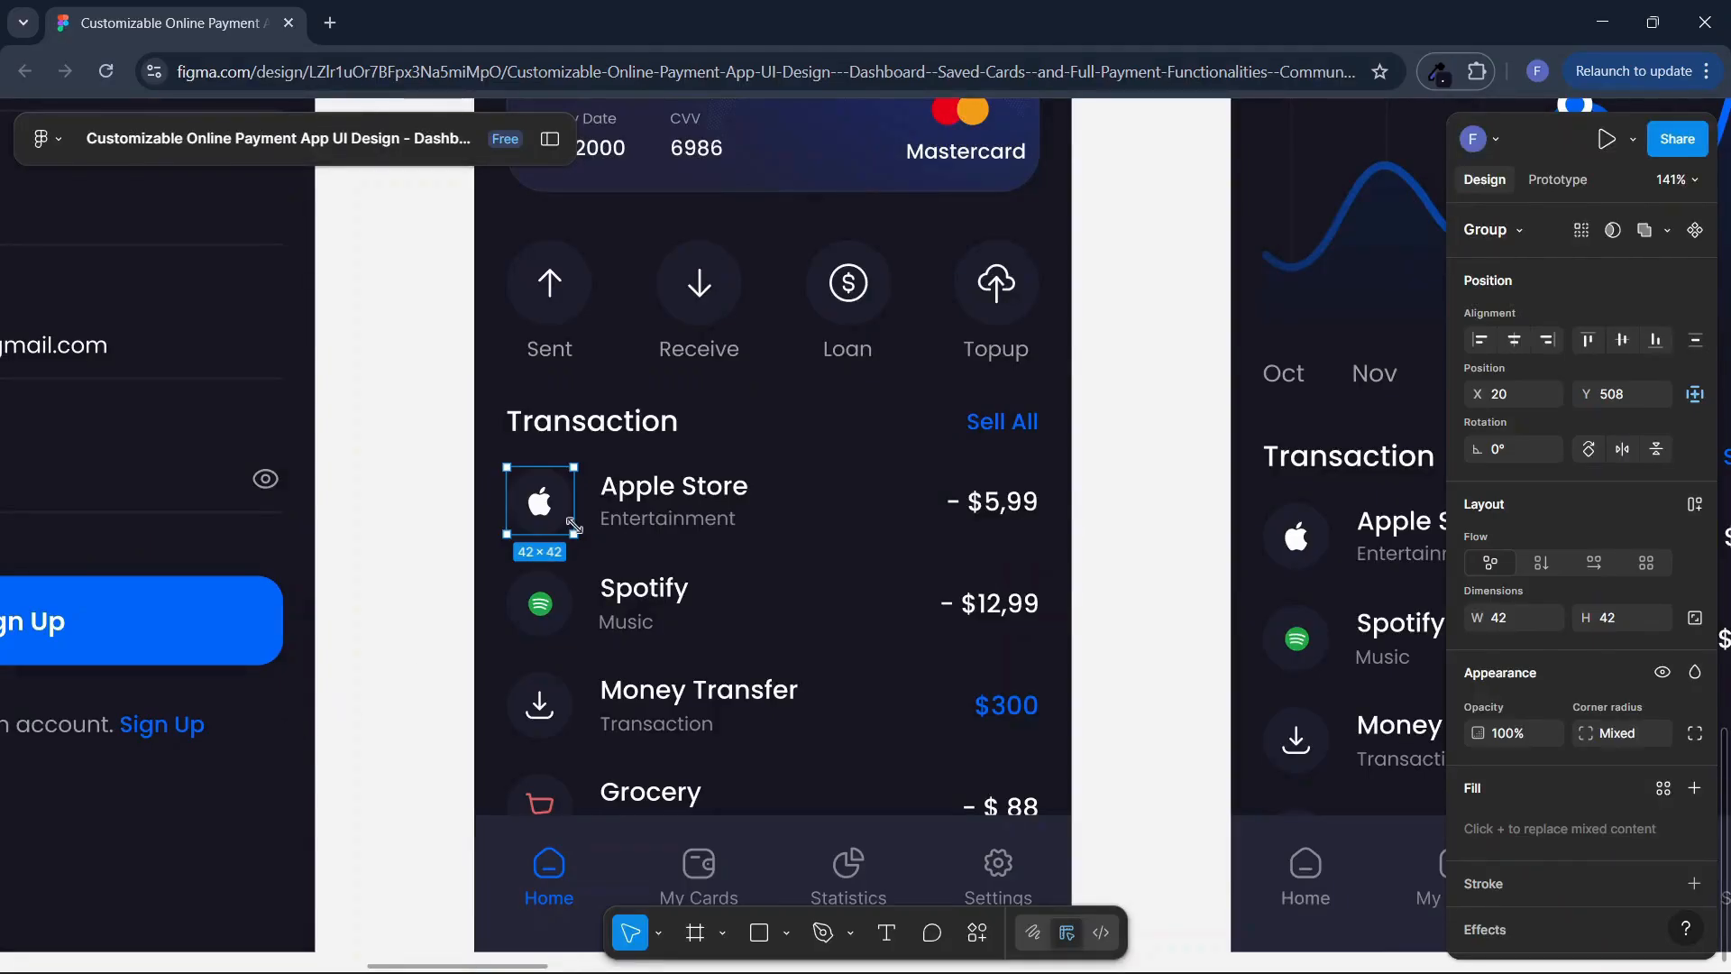
pyautogui.hotkey('alt', 'Tab')
pyautogui.click(327, 678)
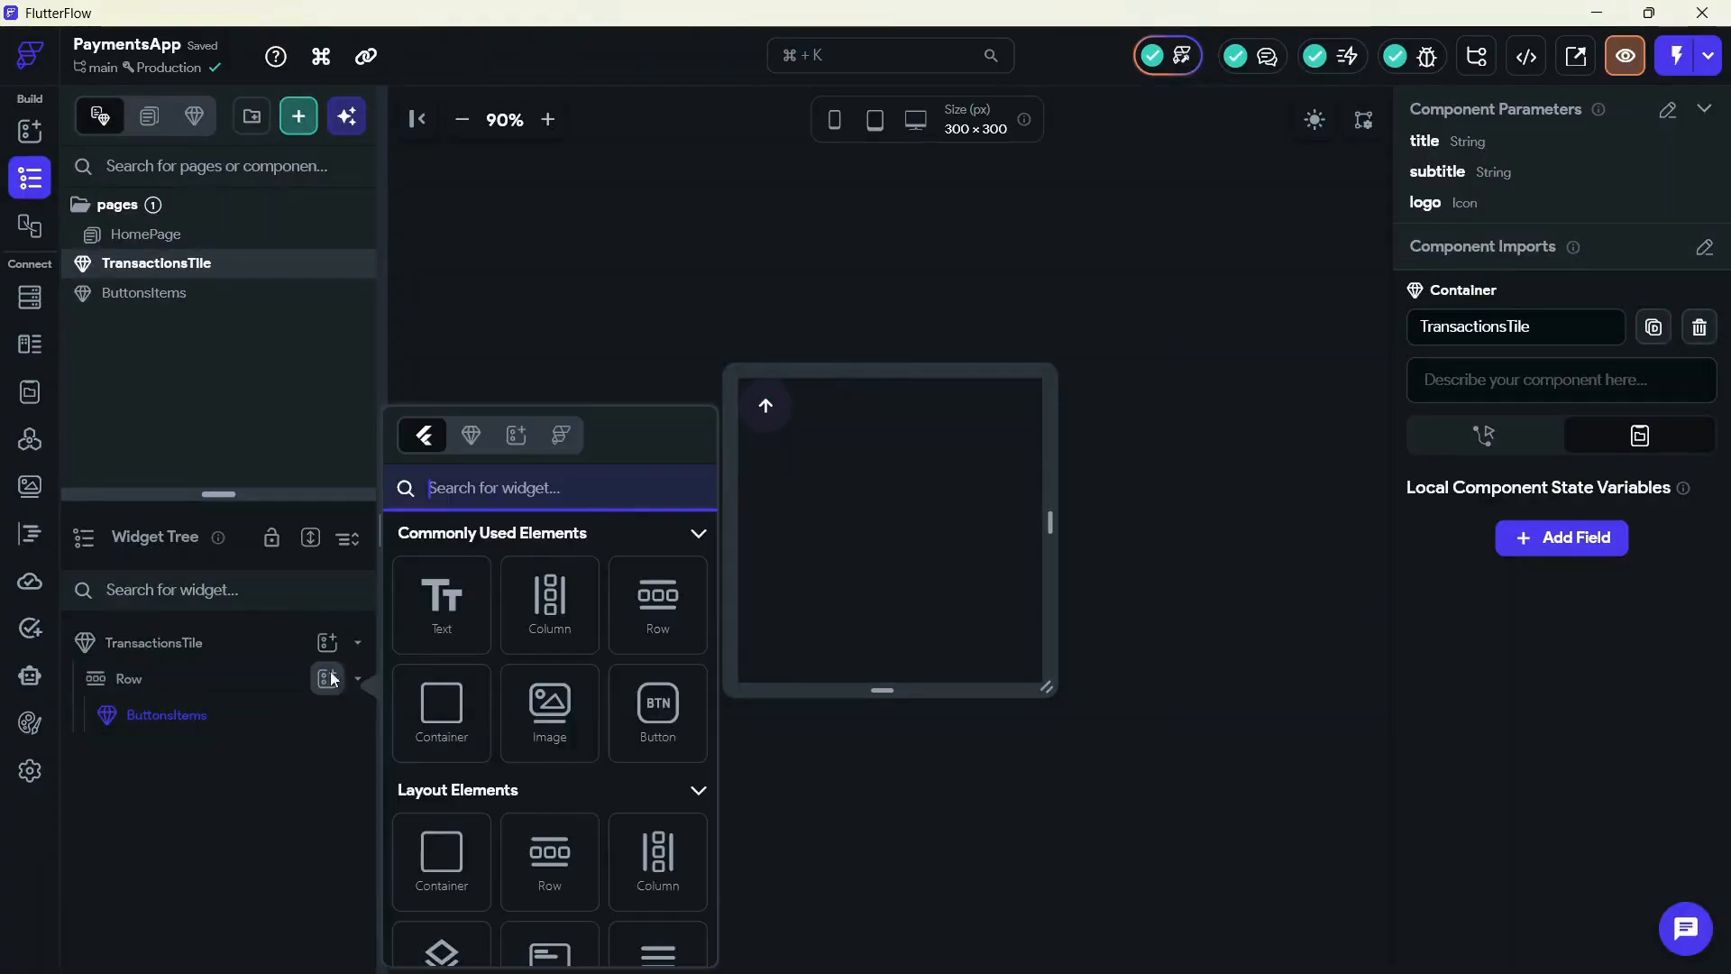
pyautogui.click(553, 599)
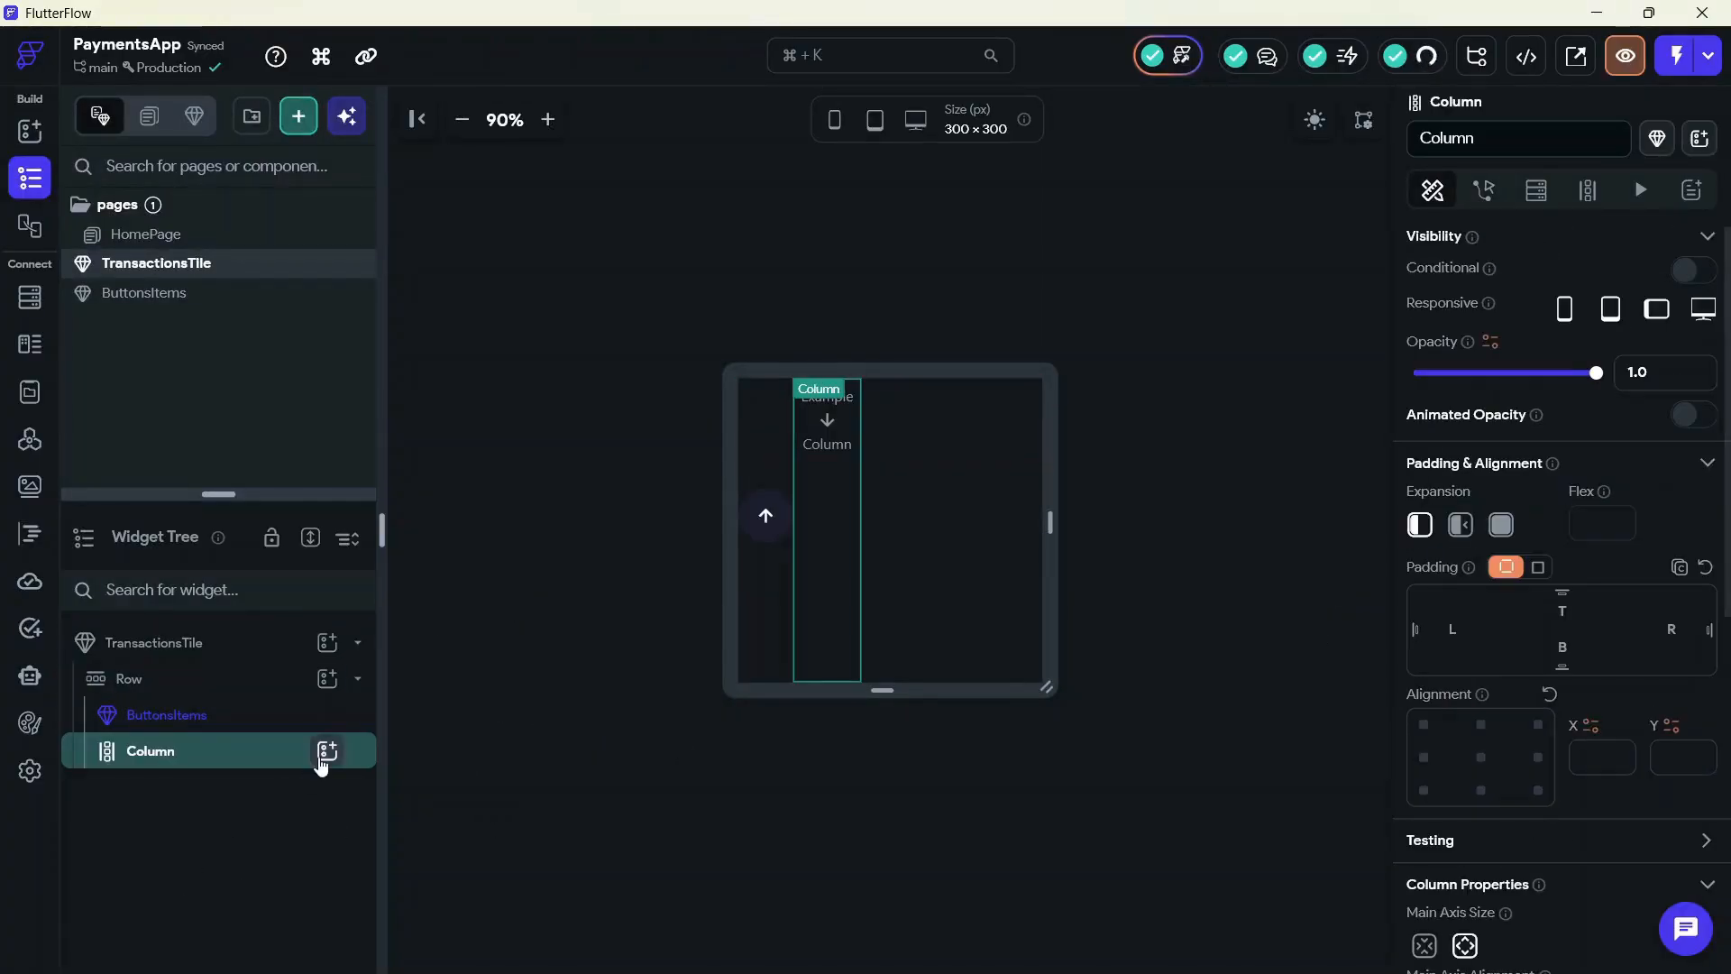
pyautogui.click(326, 750)
pyautogui.click(435, 611)
pyautogui.hotkey('alt', 'Tab')
pyautogui.hotkey('alt', 'Tab')
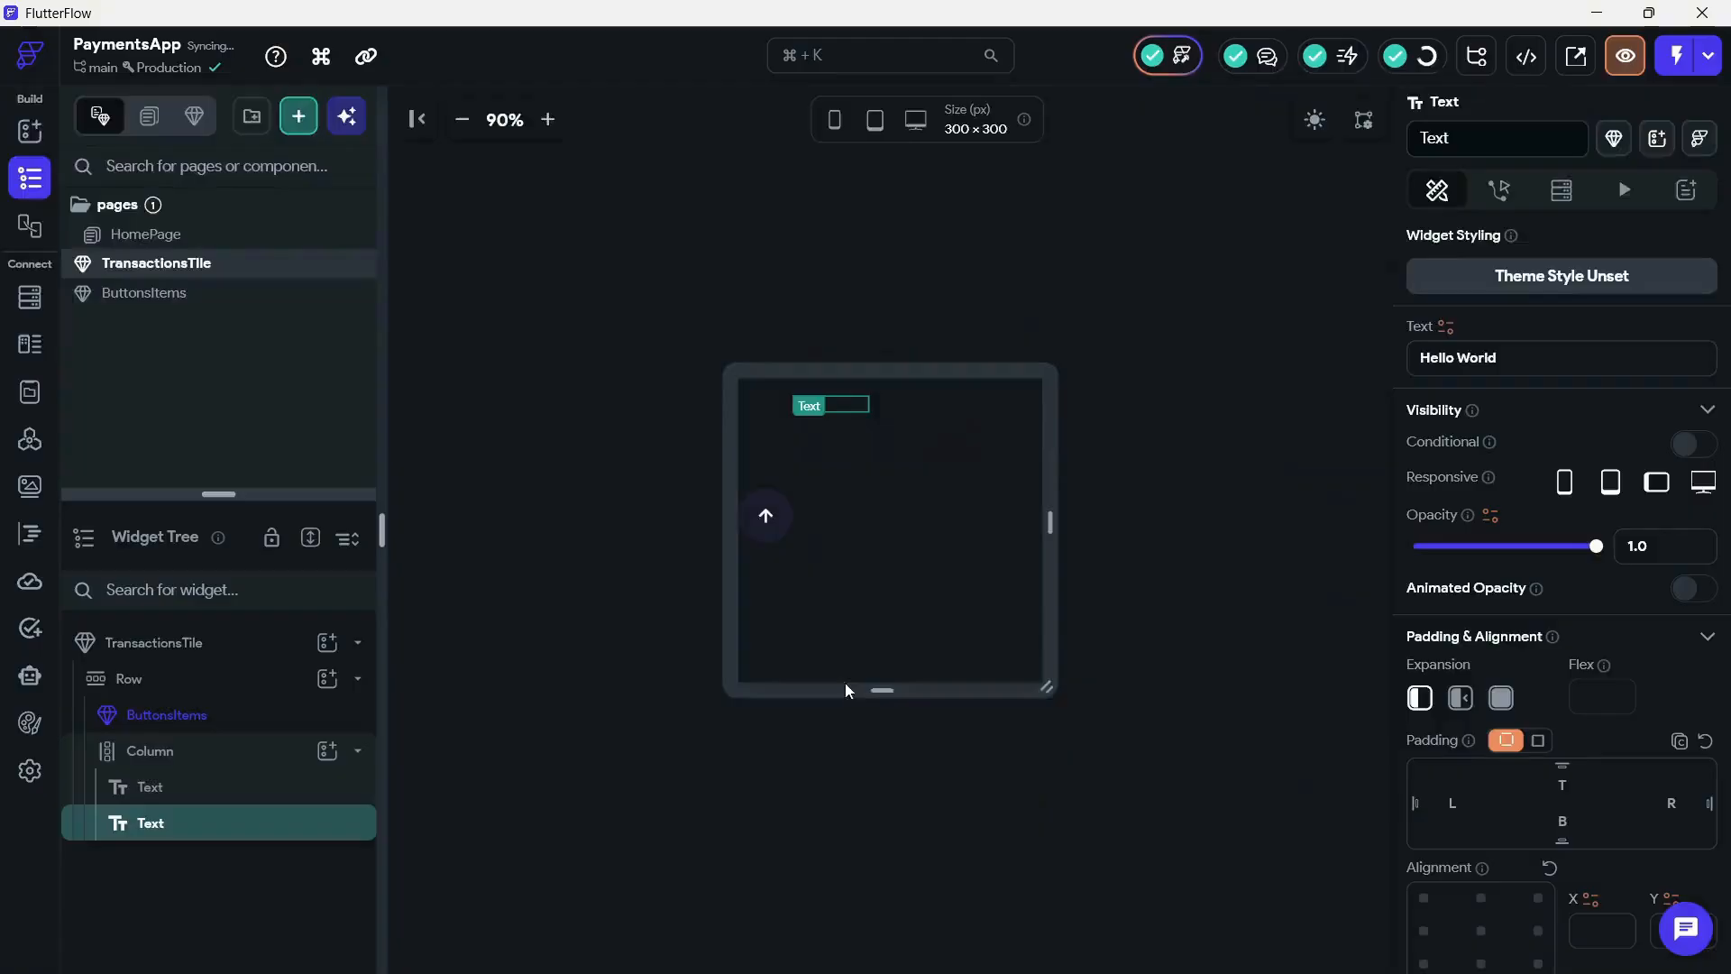
# Bind the Column's first Text to the title parameter with the default value Apple
pyautogui.click(177, 797)
pyautogui.click(1447, 327)
pyautogui.click(1145, 533)
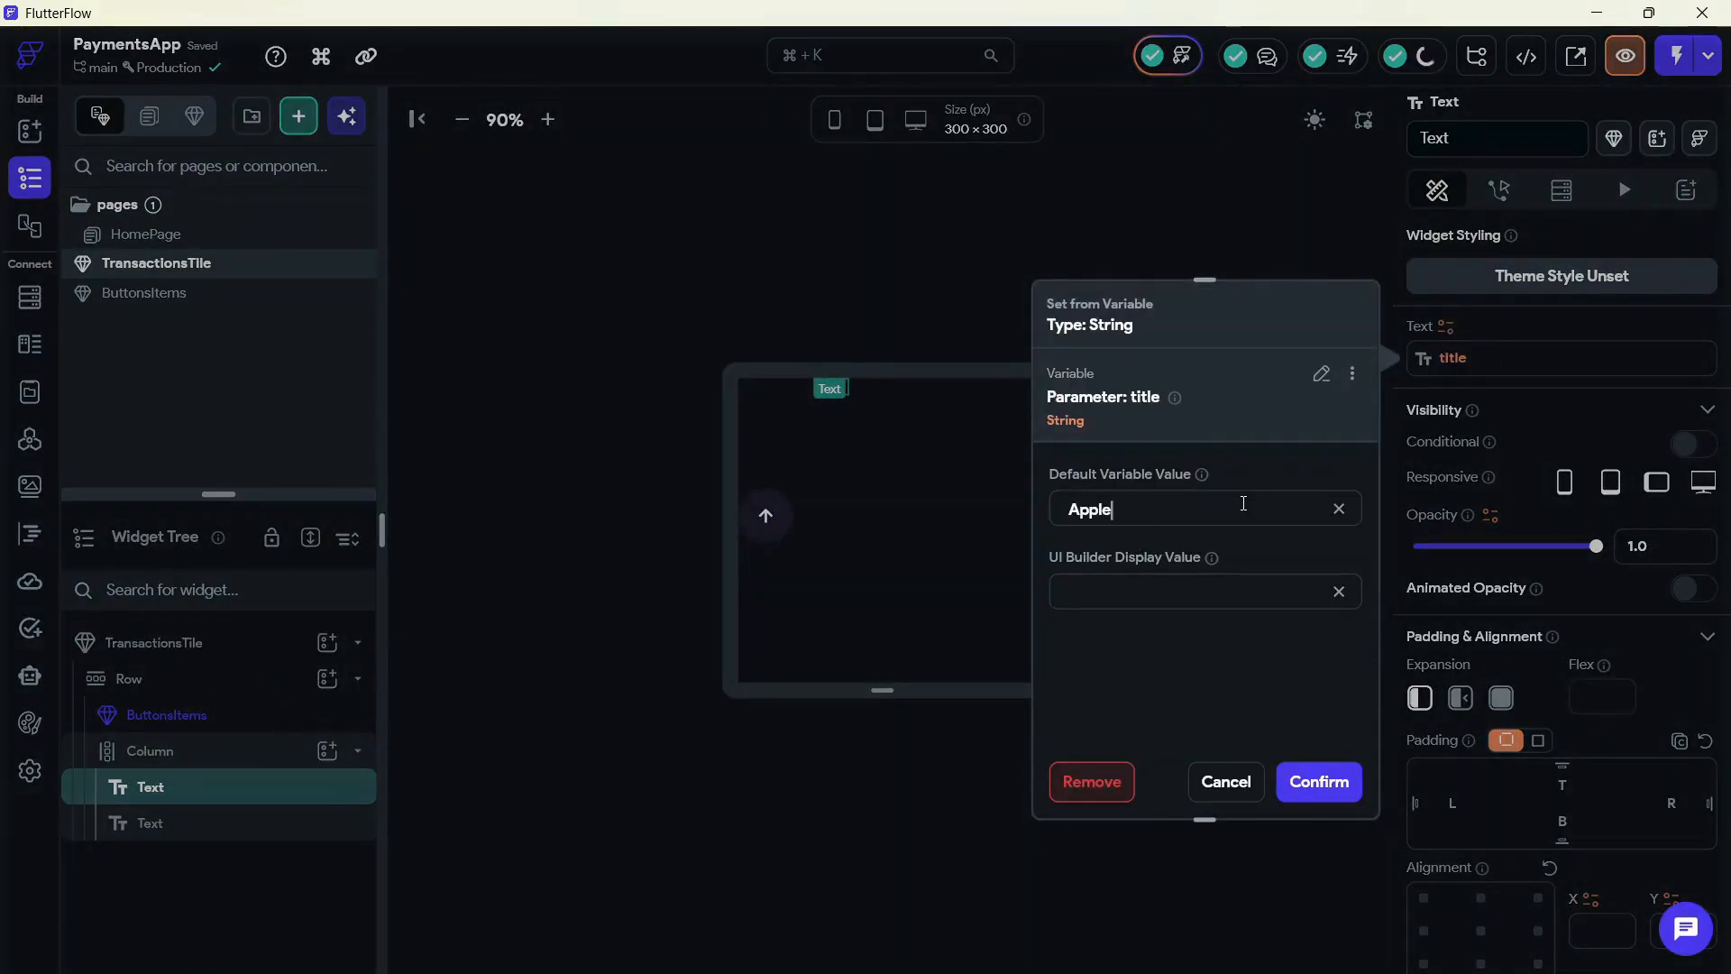
pyautogui.click(1317, 780)
# Change the title text's font family and set its size to 16, following the Apple Store label in Figma
pyautogui.scroll(-5, 1476, 706)
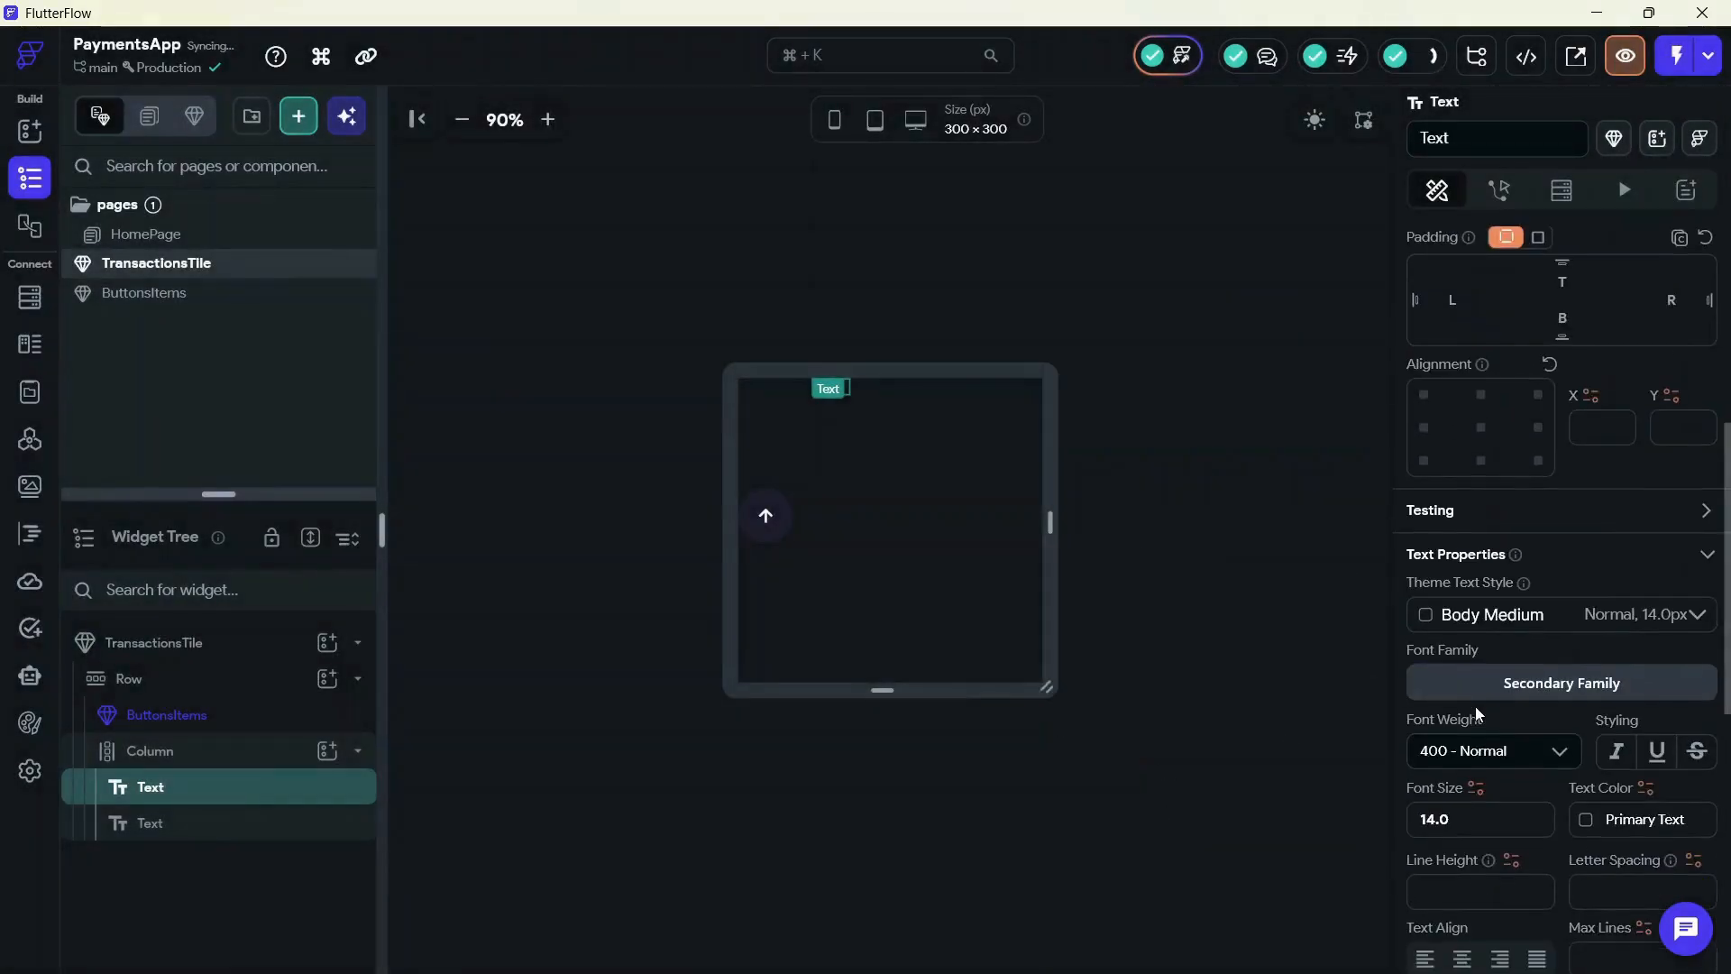
pyautogui.hotkey('alt', 'Tab')
pyautogui.doubleClick(671, 487)
pyautogui.scroll(-5, 1502, 610)
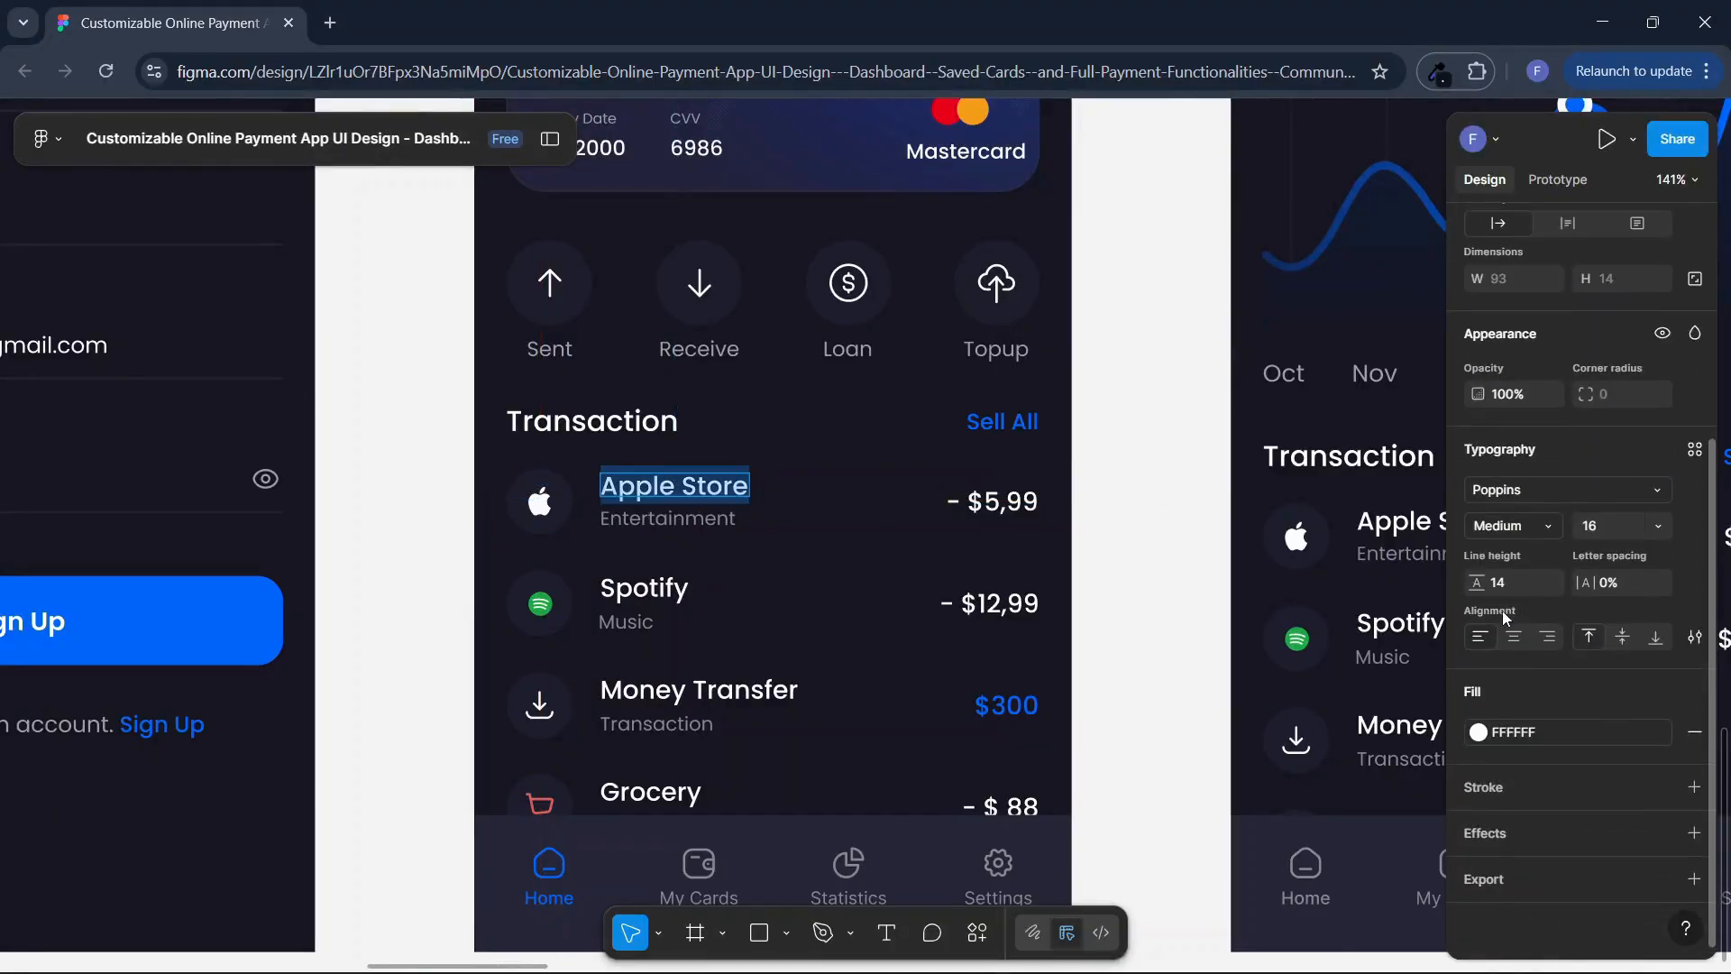
pyautogui.hotkey('alt', 'Tab')
pyautogui.click(1599, 701)
pyautogui.click(1091, 363)
pyautogui.click(1078, 446)
pyautogui.scroll(-2, 1497, 602)
pyautogui.moveTo(1470, 640); pyautogui.dragTo(1391, 654)
pyautogui.write('16')
# Adjust the title text's font weight to follow the Medium weight of the Apple Store label in Figma
pyautogui.hotkey('alt', 'Tab')
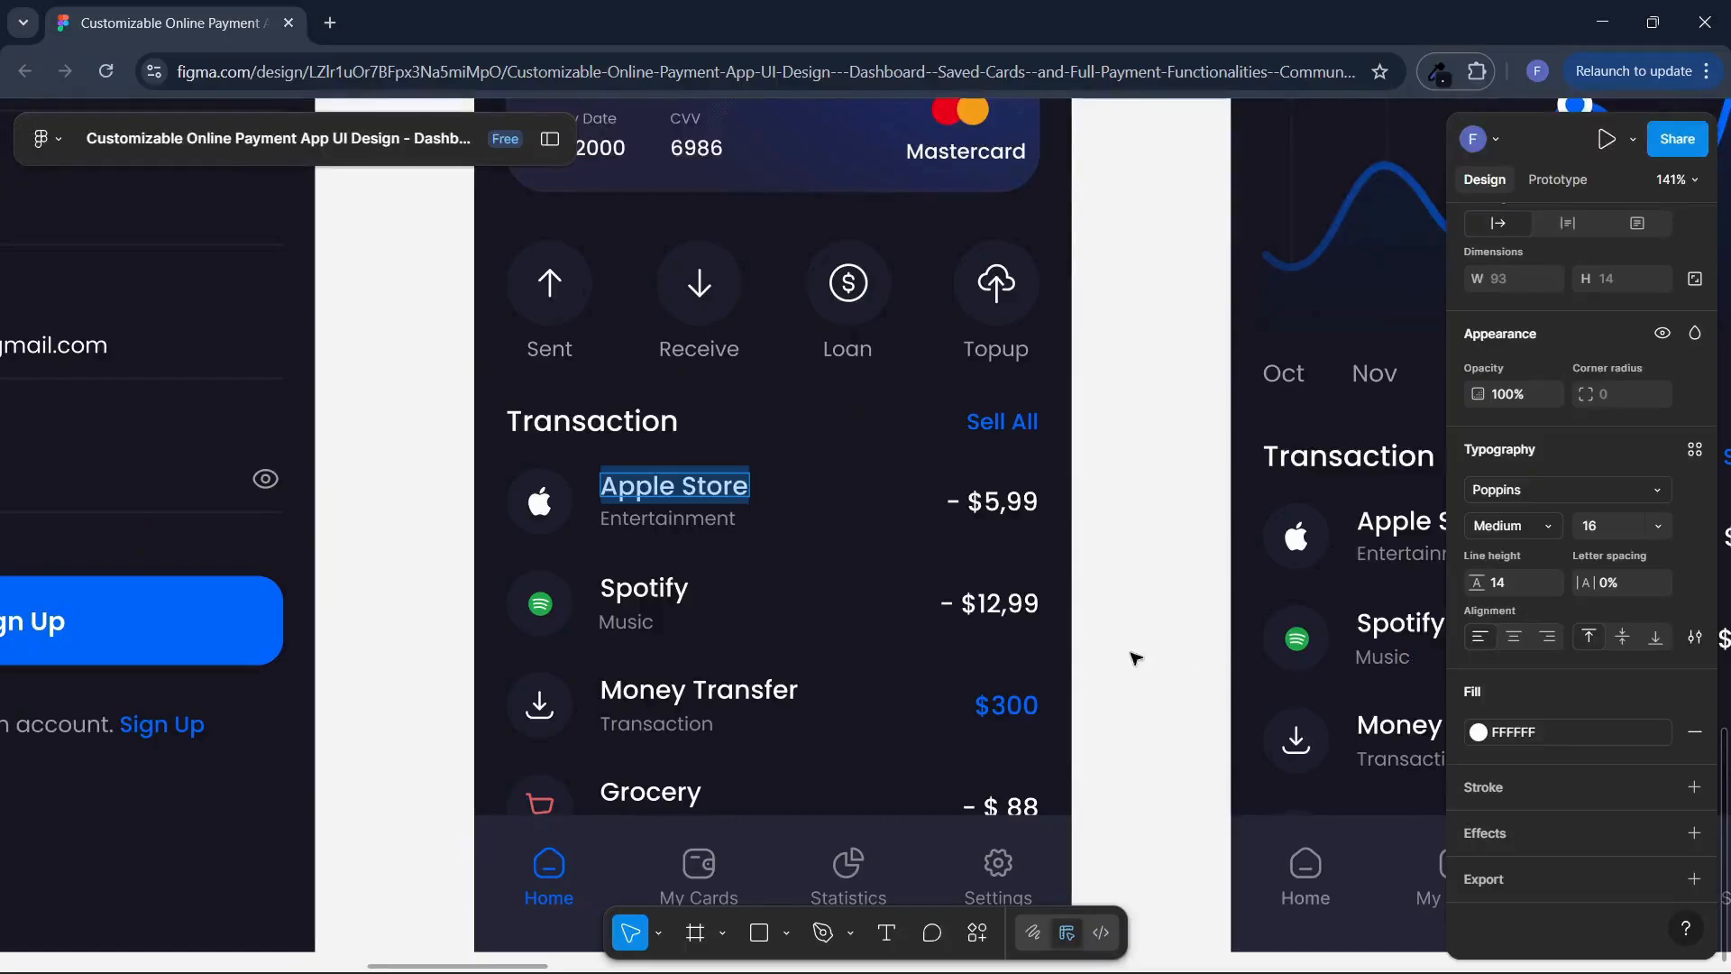
pyautogui.hotkey('alt', 'Tab')
pyautogui.click(1494, 569)
pyautogui.click(1497, 779)
pyautogui.click(1595, 641)
# Check the Entertainment label in Figma and bind the Column's second Text to the subtitle parameter with the default value Entertainment
pyautogui.click(675, 508)
pyautogui.hotkey('alt', 'Tab')
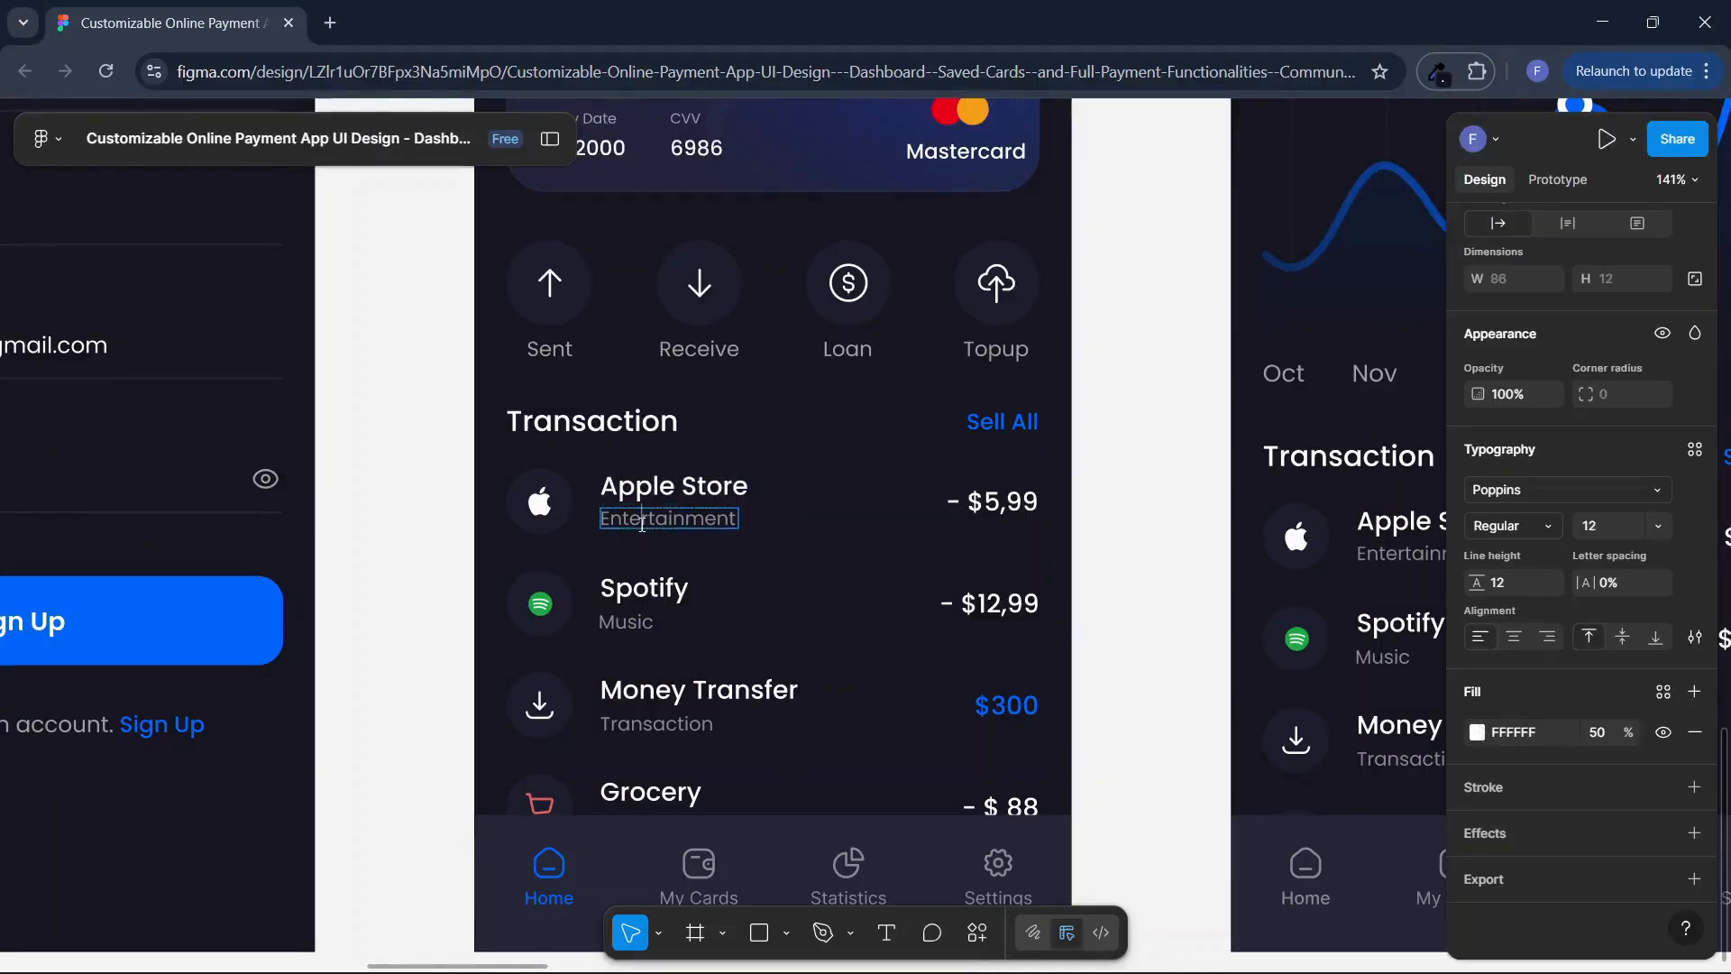
pyautogui.hotkey('alt', 'Tab')
pyautogui.click(855, 410)
pyautogui.click(1446, 327)
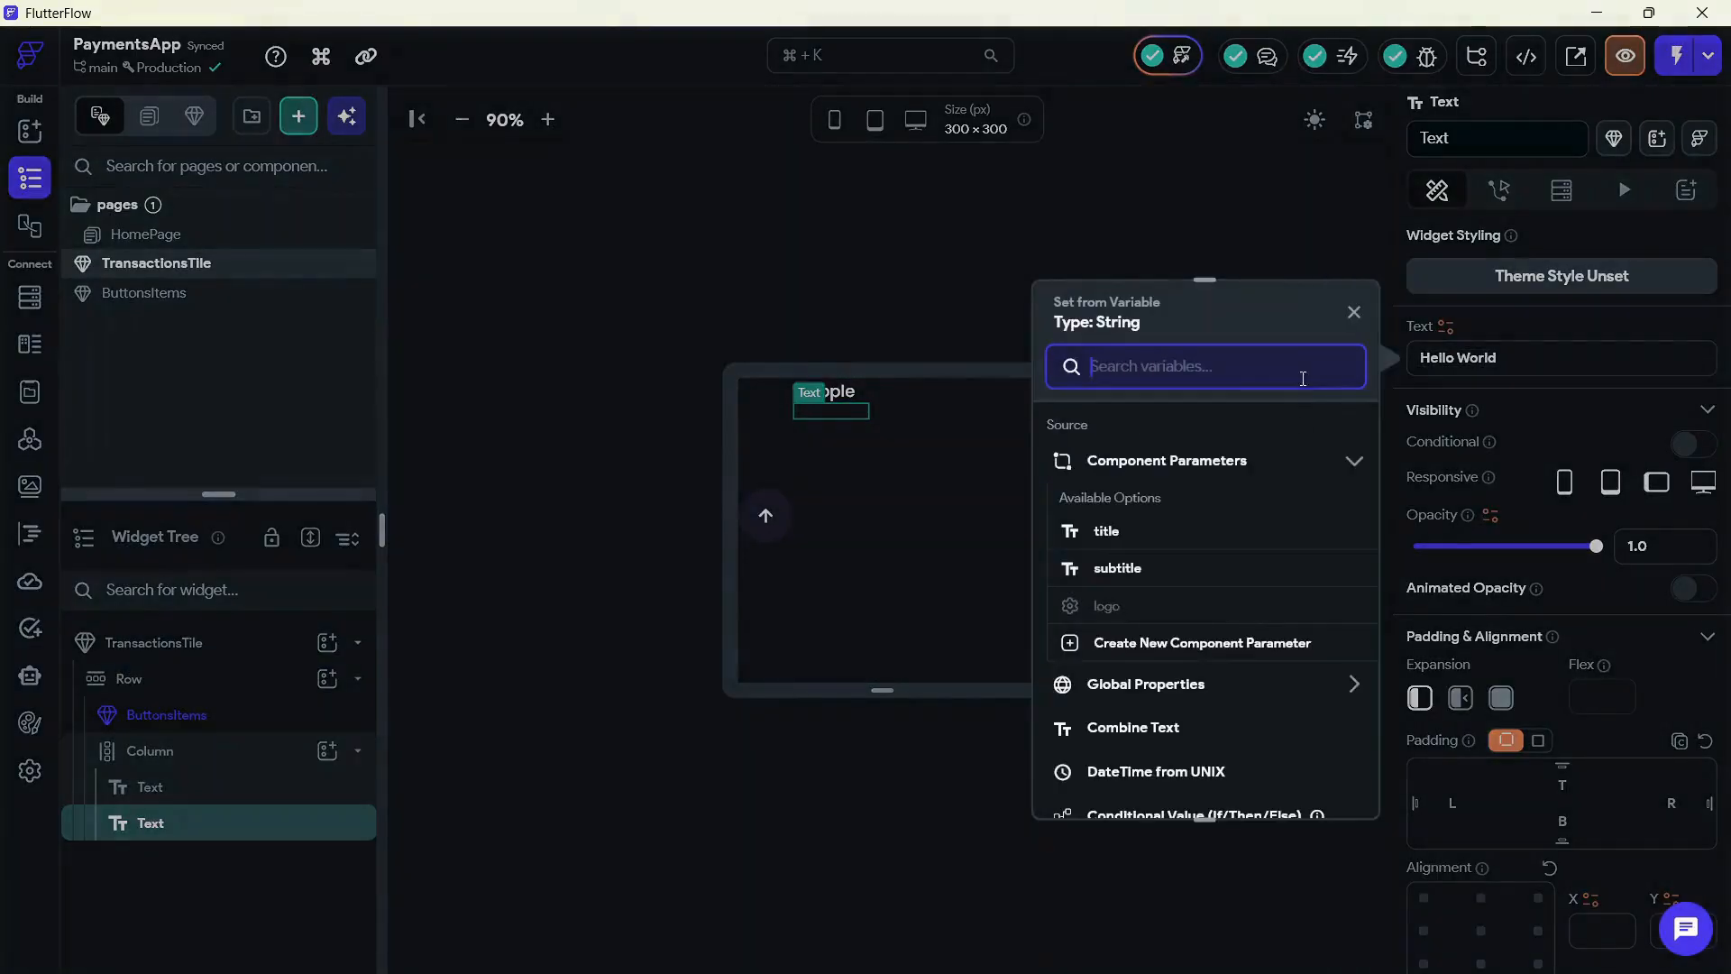
pyautogui.click(1118, 568)
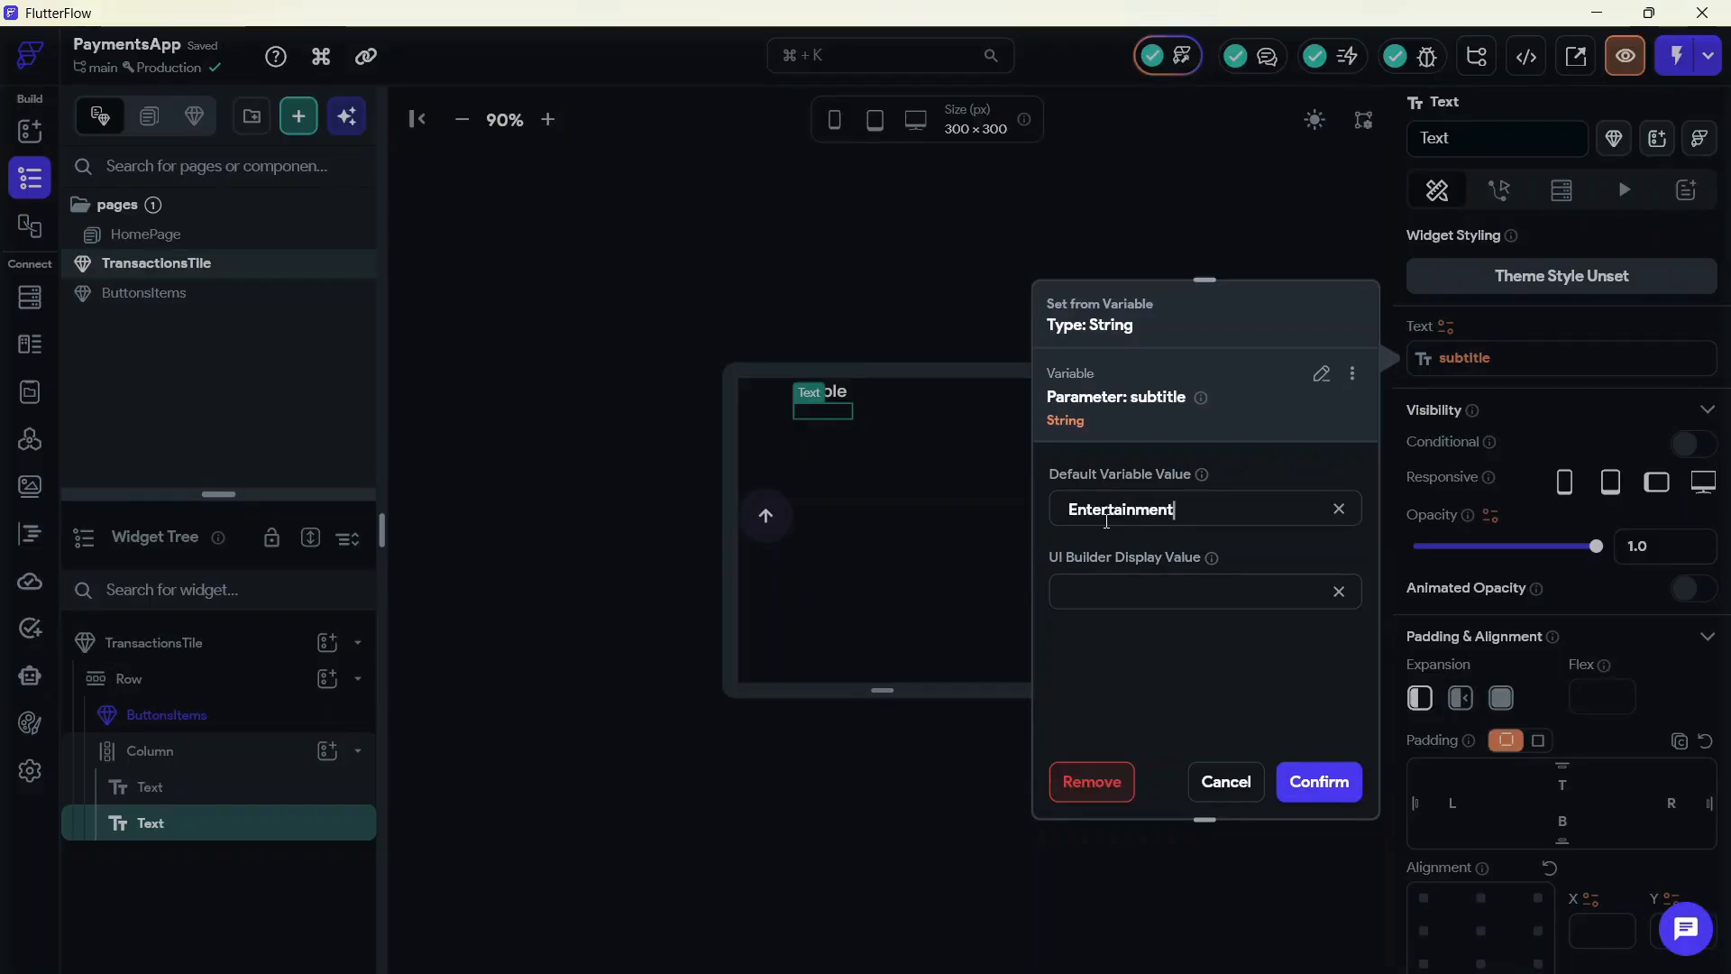
pyautogui.click(1299, 768)
# Style the subtitle text with the Primary Family font, size 12, and a muted text color
pyautogui.scroll(-6, 1469, 577)
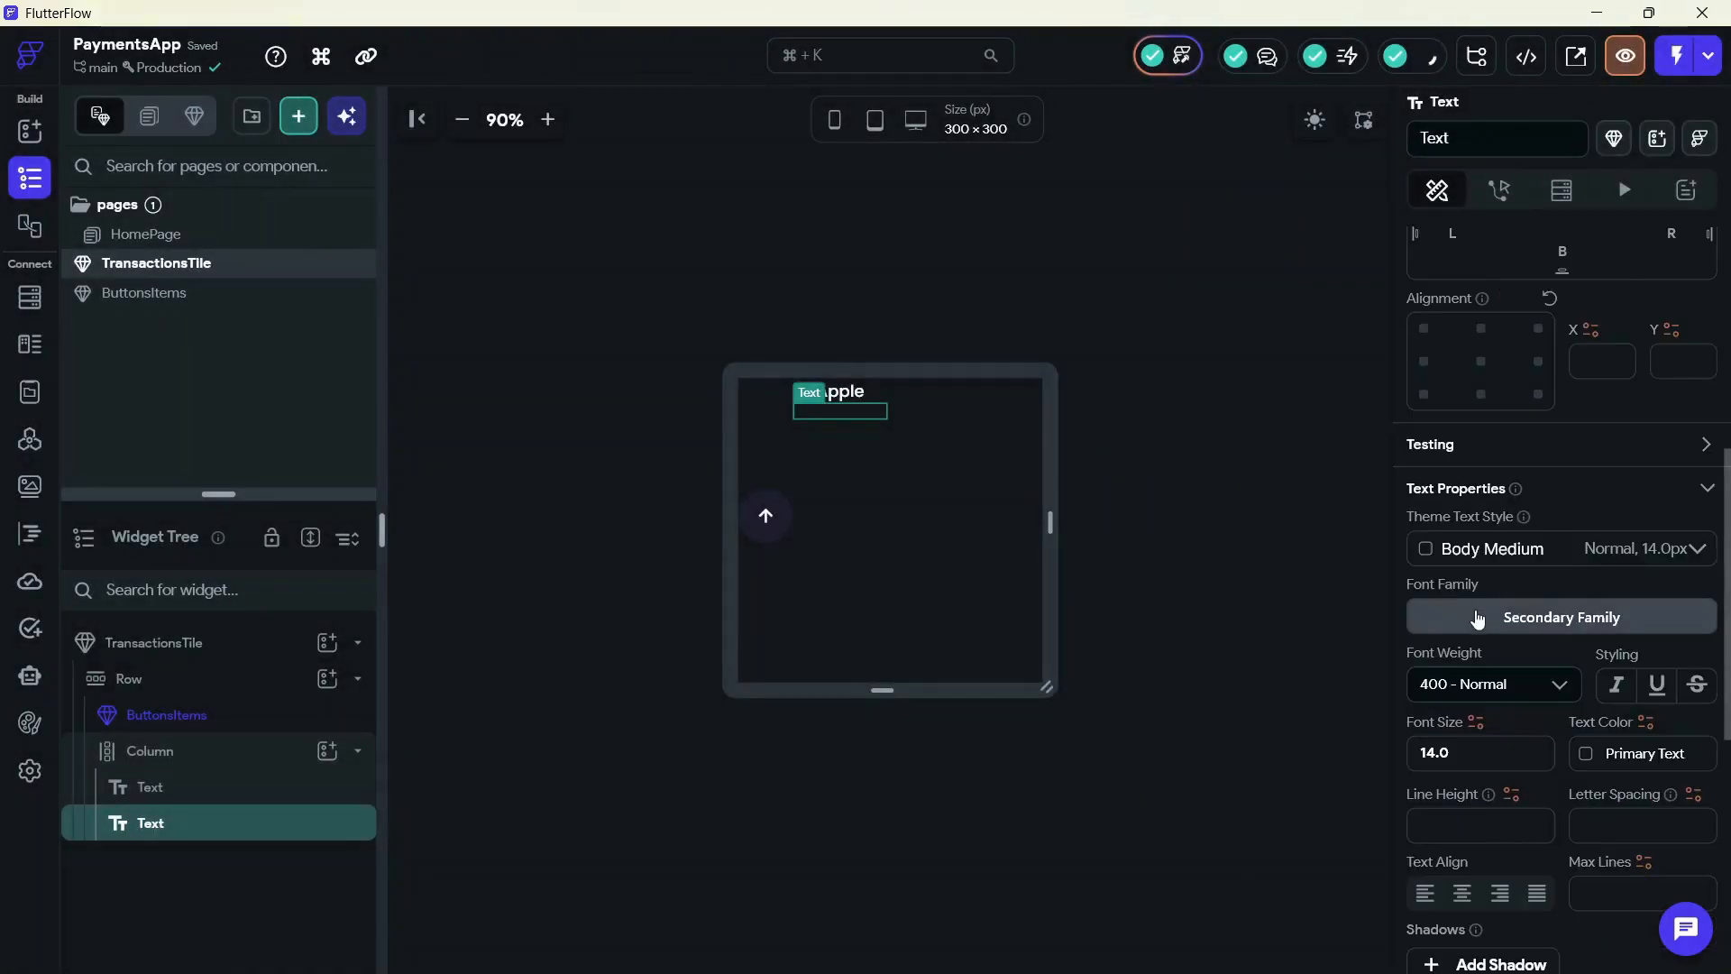
pyautogui.write('12')
pyautogui.click(1443, 621)
pyautogui.click(1052, 360)
pyautogui.click(928, 487)
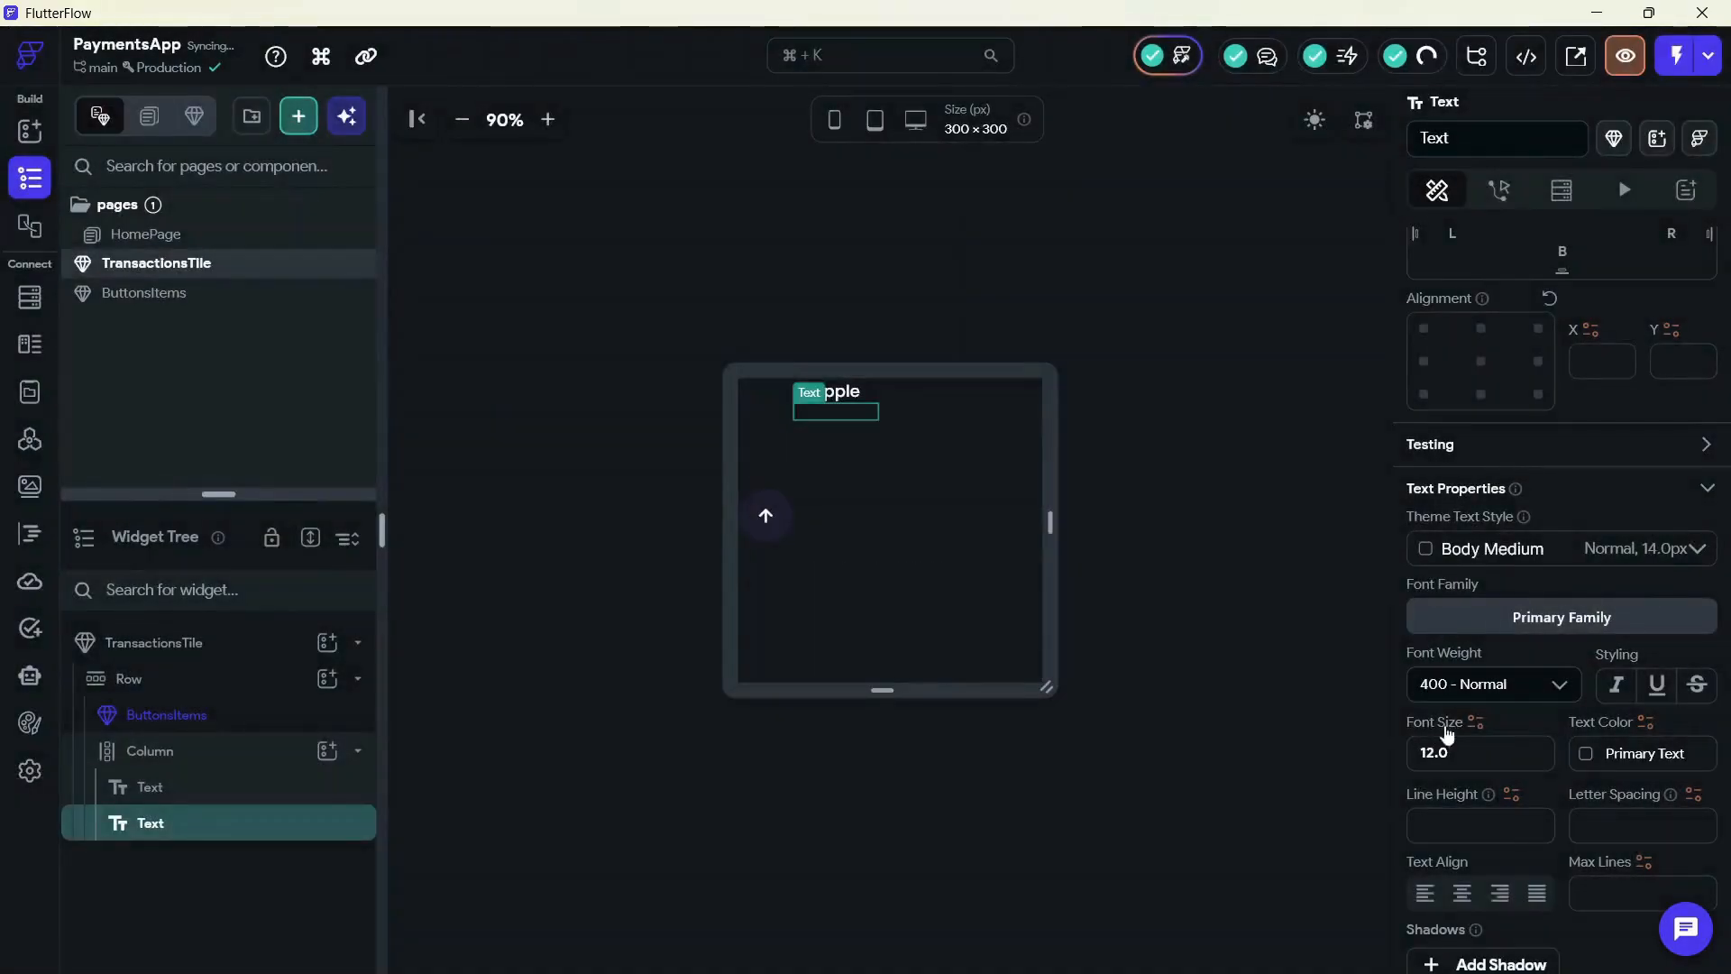
pyautogui.click(1587, 756)
pyautogui.click(1258, 695)
pyautogui.click(1136, 668)
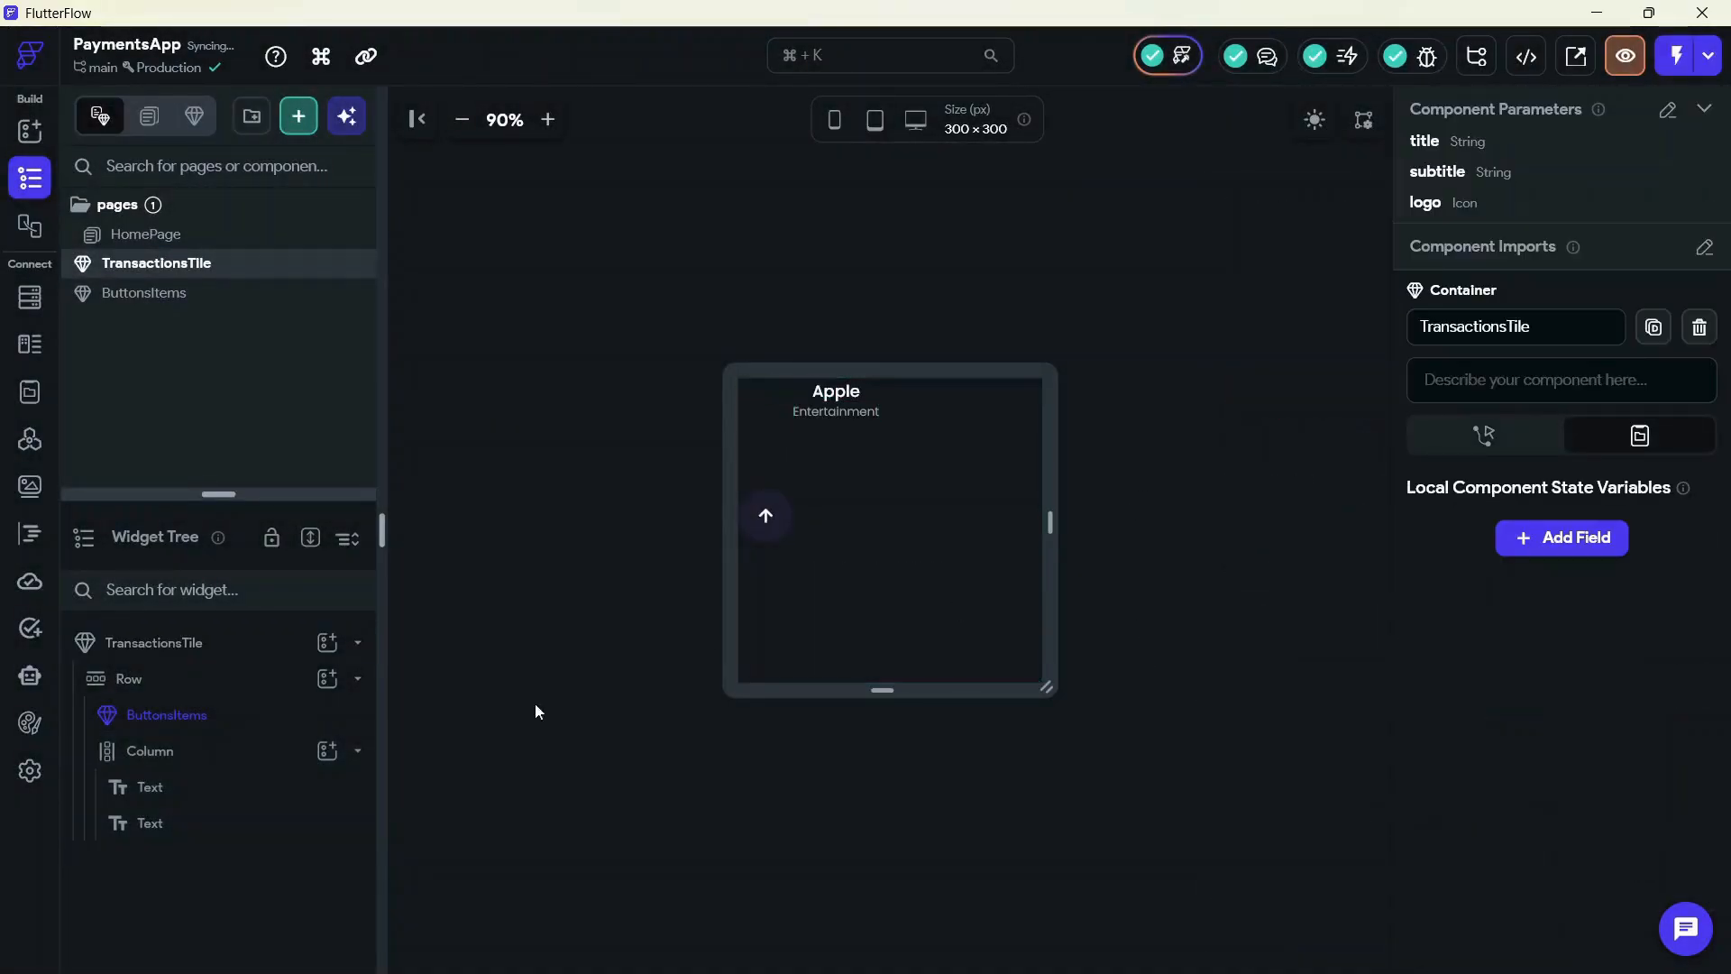
# Align the Column's children to the start of the cross axis and set its main axis size to minimum
pyautogui.click(216, 751)
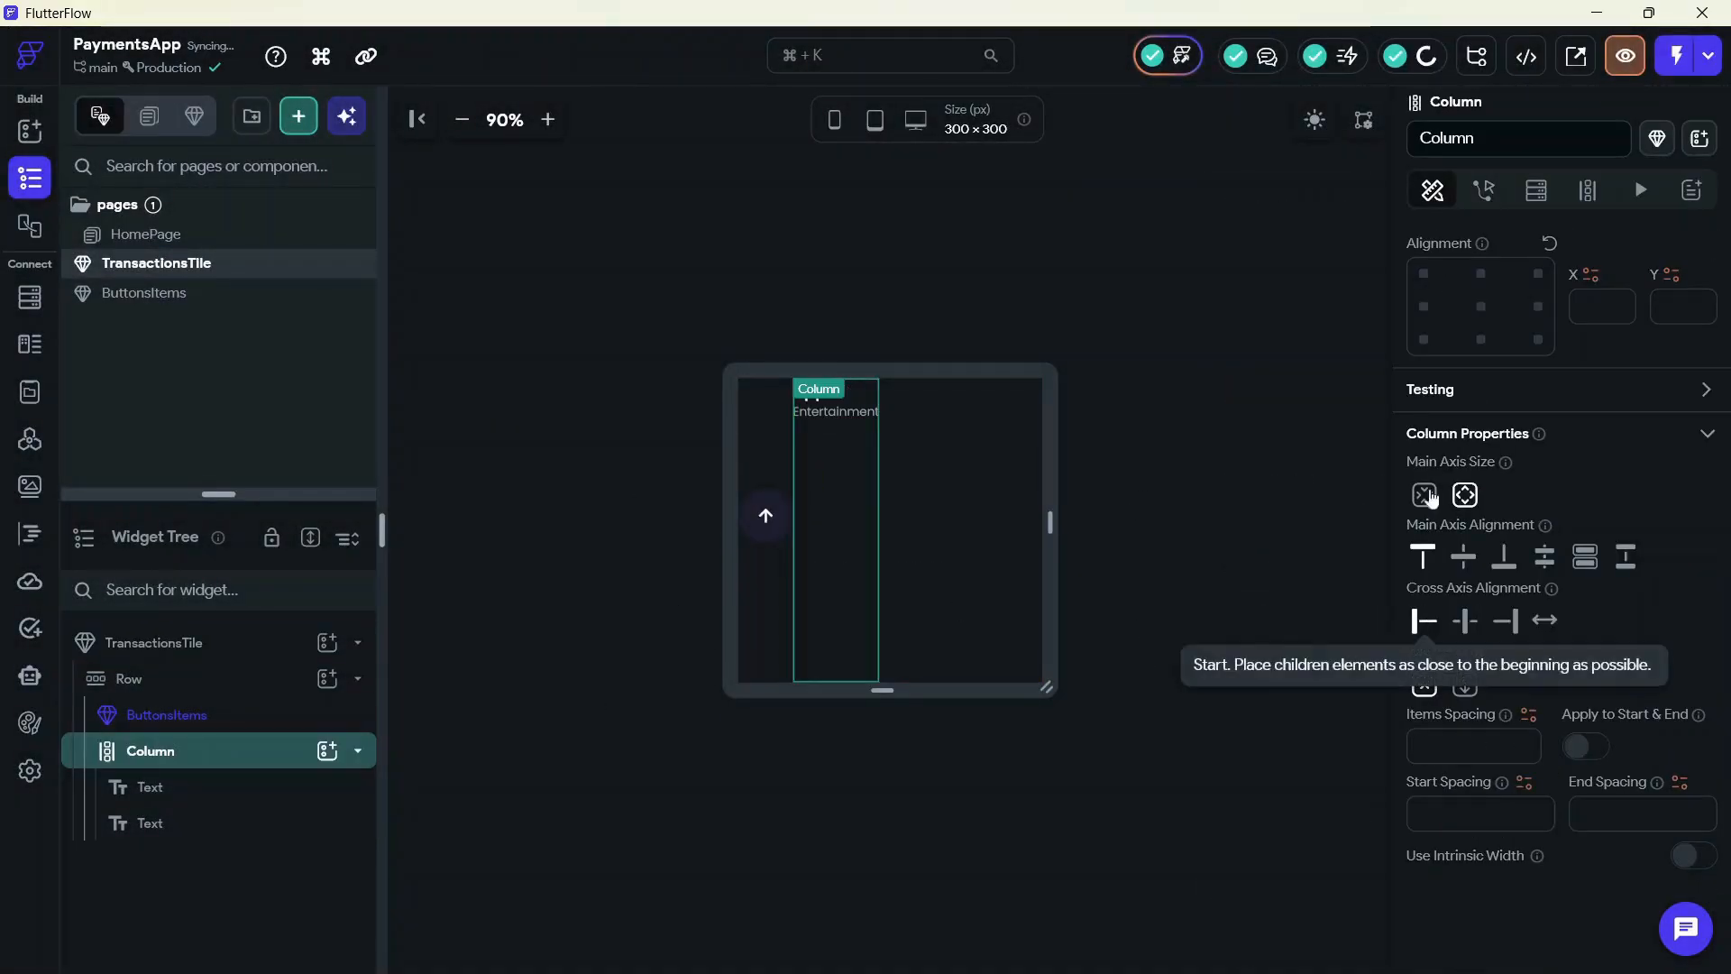
pyautogui.click(1424, 494)
# Inspect the spacing between the Apple Store title and the Entertainment subtitle in Figma
pyautogui.hotkey('alt', 'Tab')
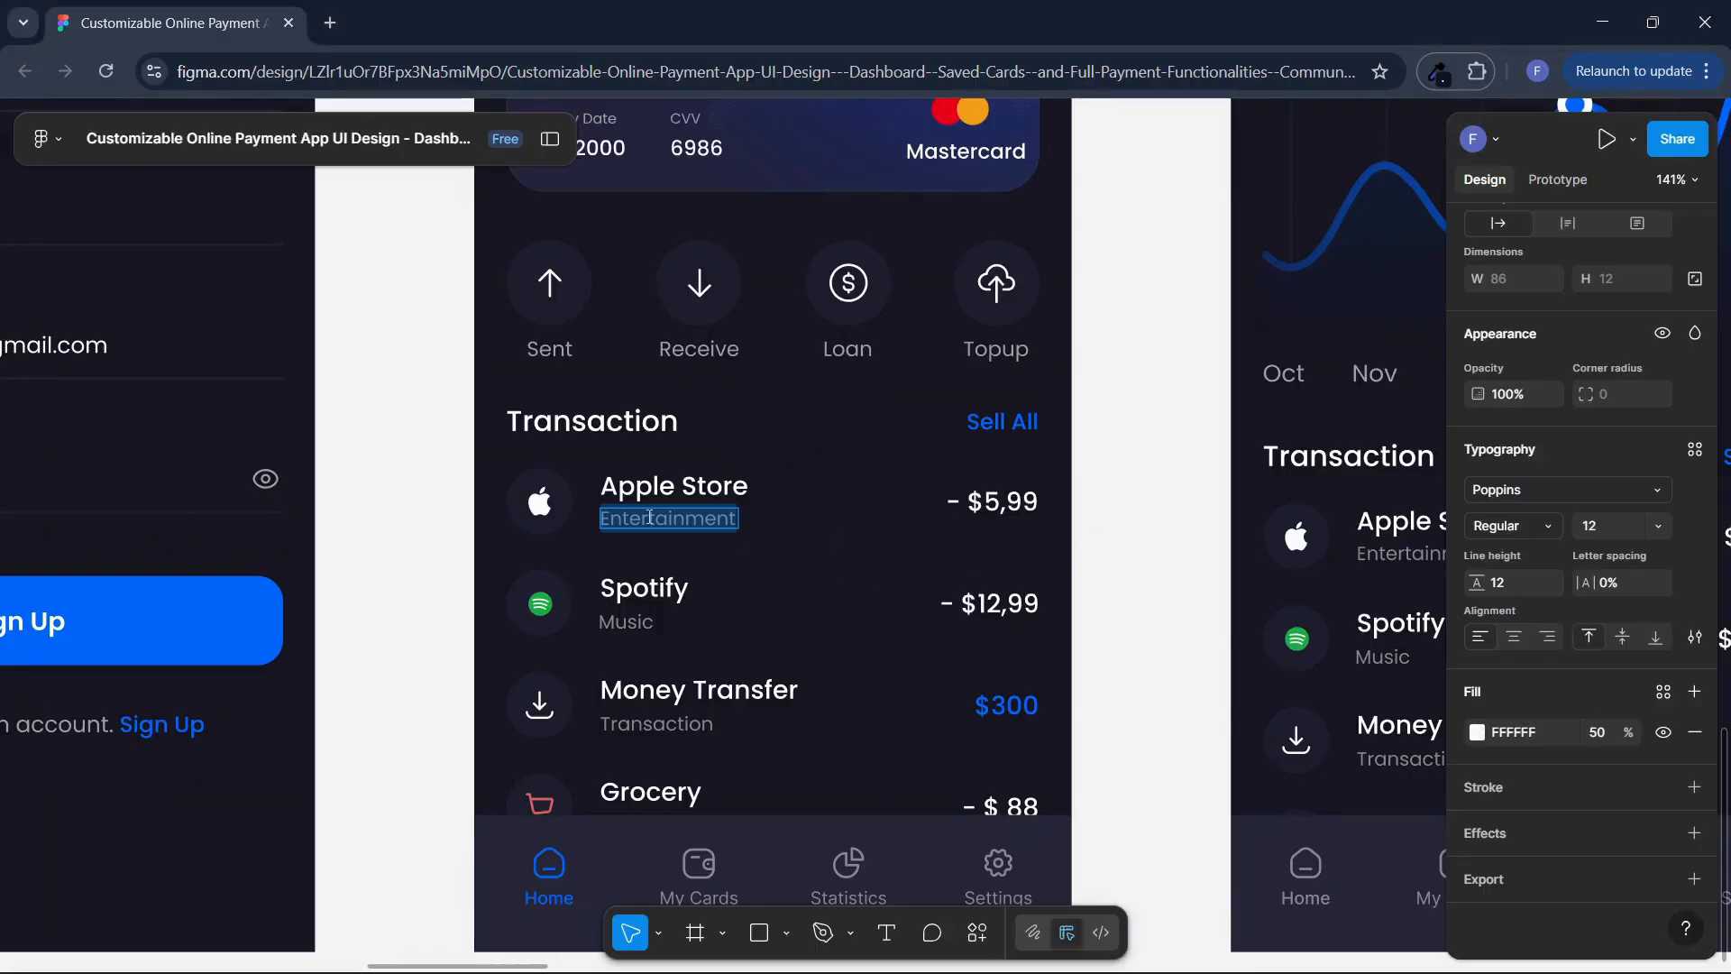
pyautogui.click(678, 488)
pyautogui.click(675, 522)
pyautogui.scroll(1, 675, 521)
pyautogui.scroll(5, 675, 521)
pyautogui.click(677, 485)
pyautogui.click(652, 535)
pyautogui.hotkey('alt', 'Tab')
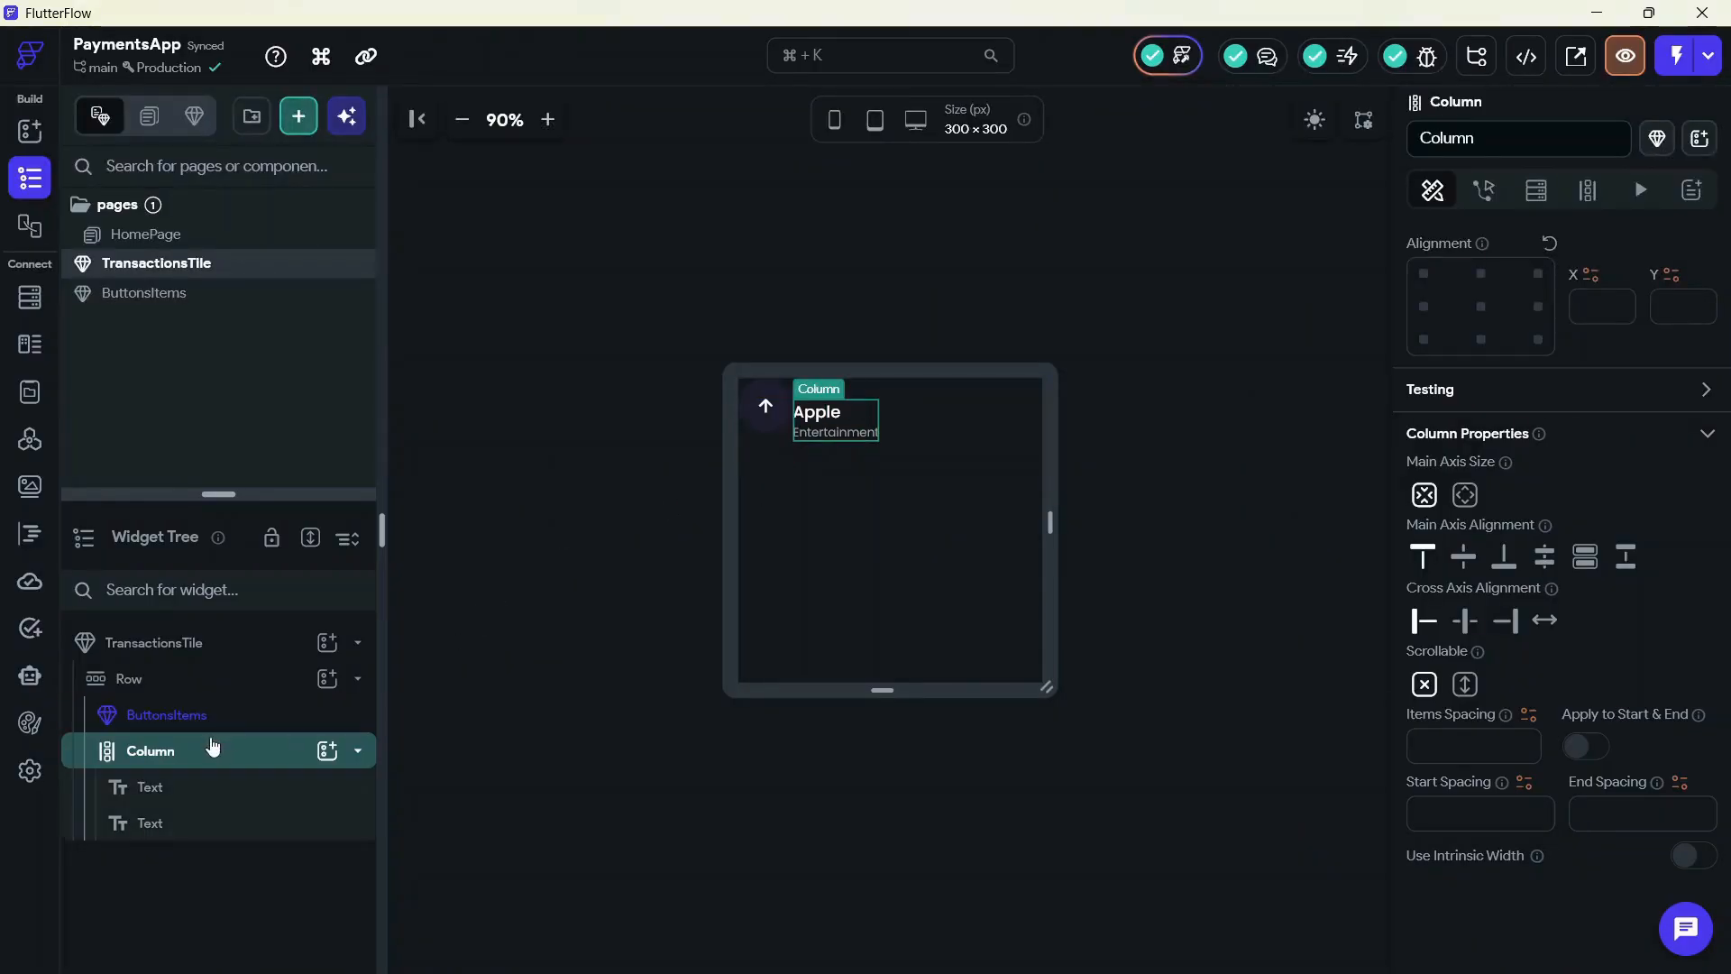
# Set the Row's cross axis alignment to Start
pyautogui.click(135, 678)
pyautogui.click(1504, 562)
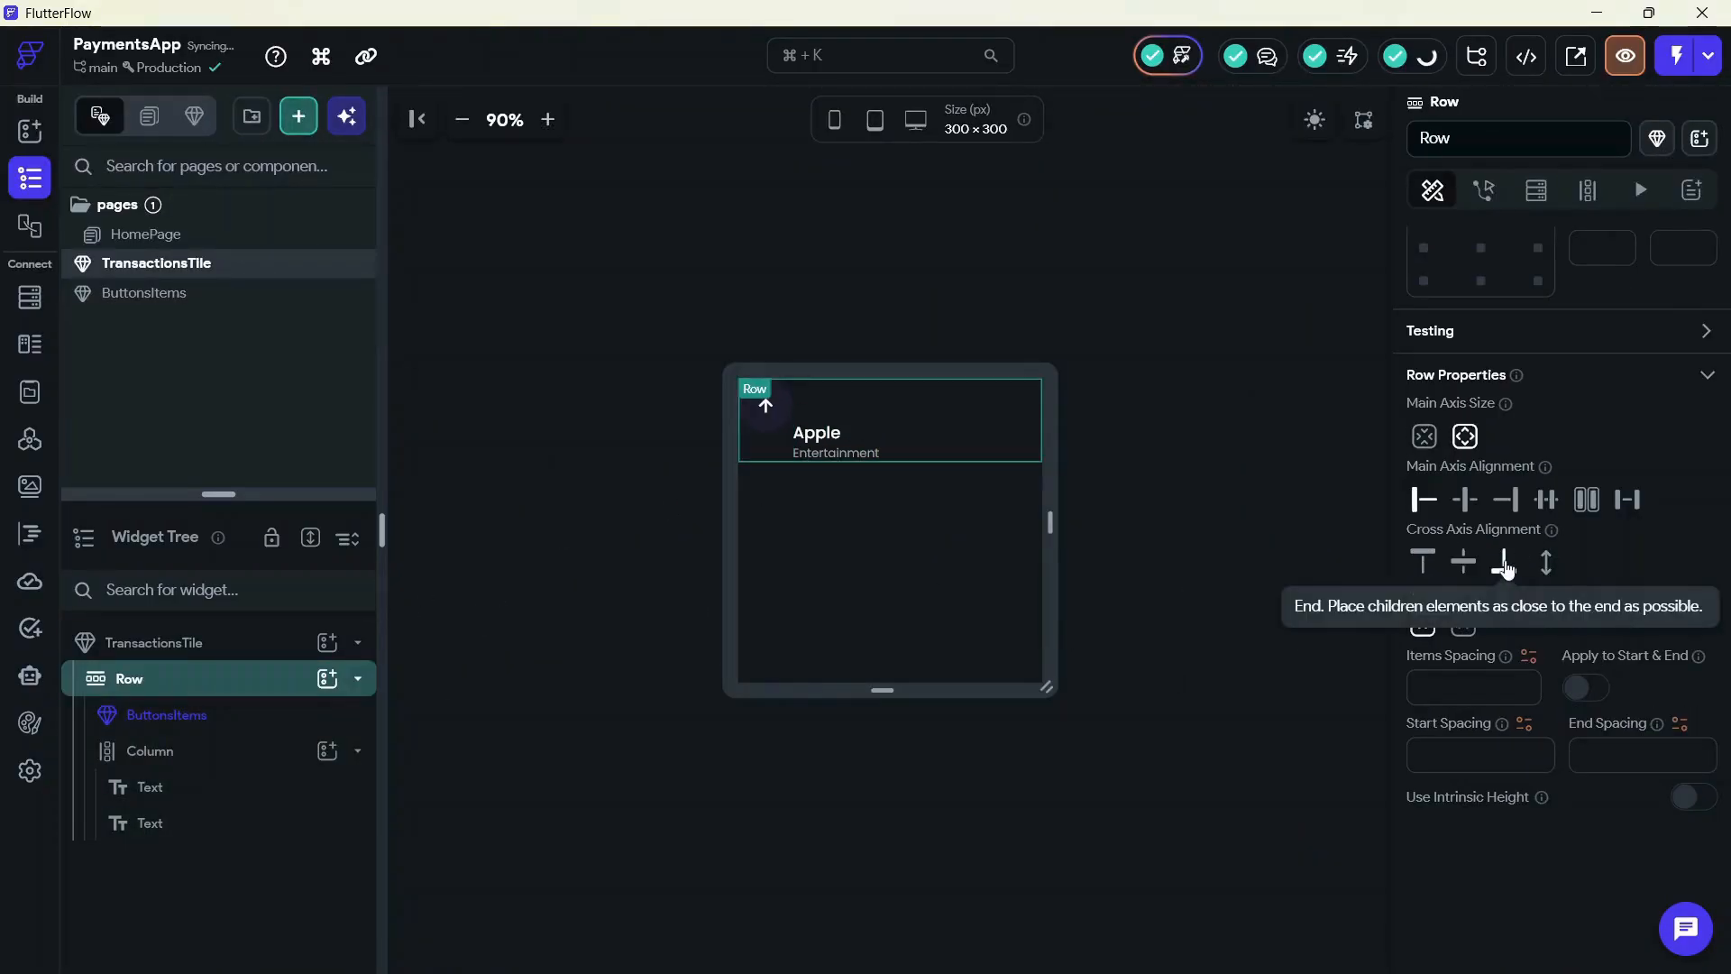
pyautogui.click(1424, 562)
# Check the gap beside the Apple logo in Figma and give ButtonsItems a right padding of 17
pyautogui.hotkey('alt', 'Tab')
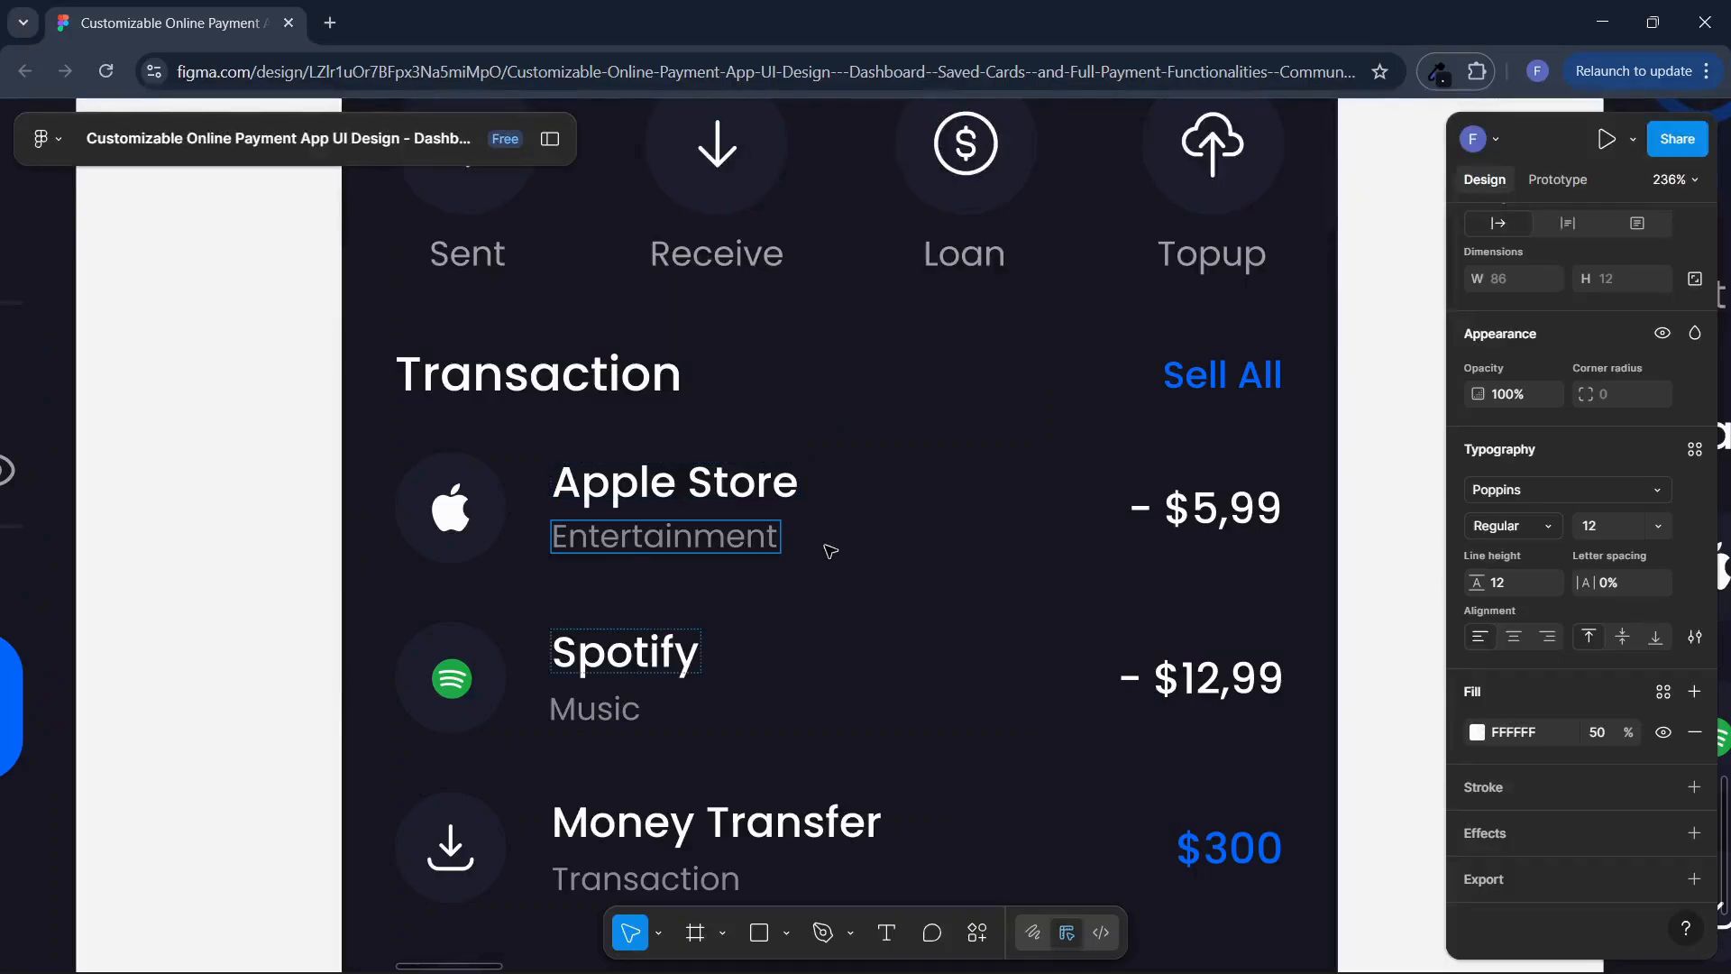
pyautogui.click(480, 521)
pyautogui.hotkey('alt', 'Tab')
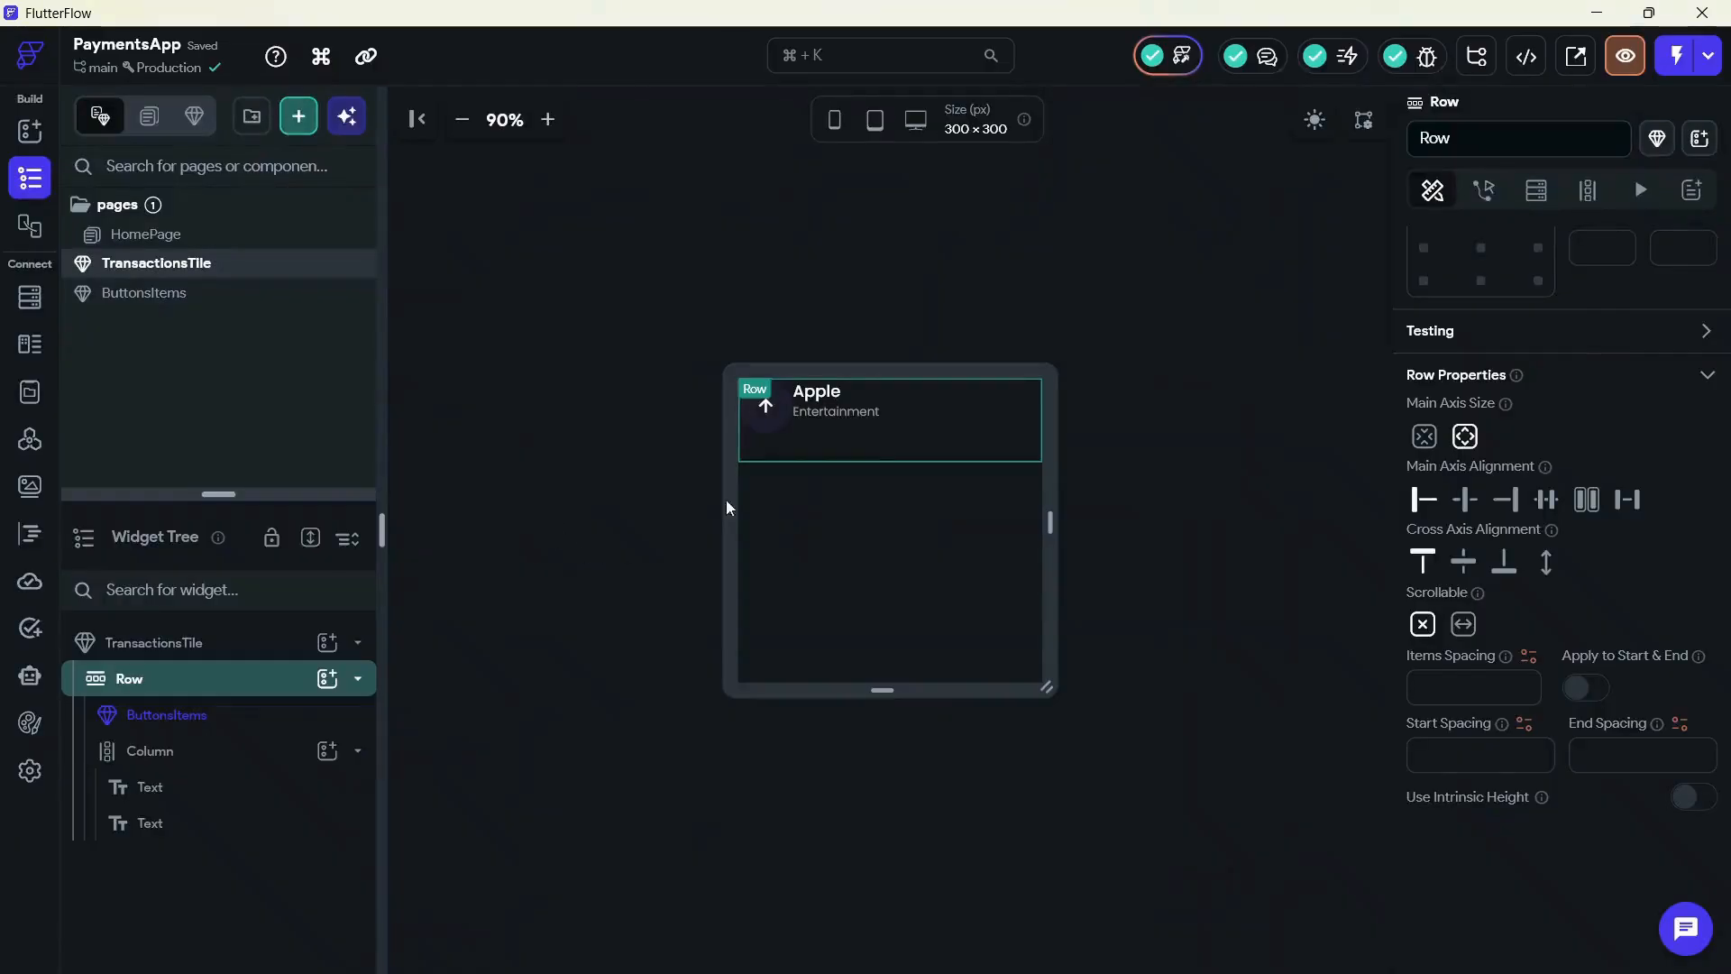
pyautogui.click(780, 433)
pyautogui.scroll(3, 1716, 418)
pyautogui.click(1671, 540)
pyautogui.write('17')
pyautogui.click(1161, 507)
pyautogui.click(1134, 366)
# Set the Column's items spacing to 5 between the title and subtitle texts
pyautogui.hotkey('alt', 'Tab')
pyautogui.hotkey('alt', 'Tab')
pyautogui.click(201, 753)
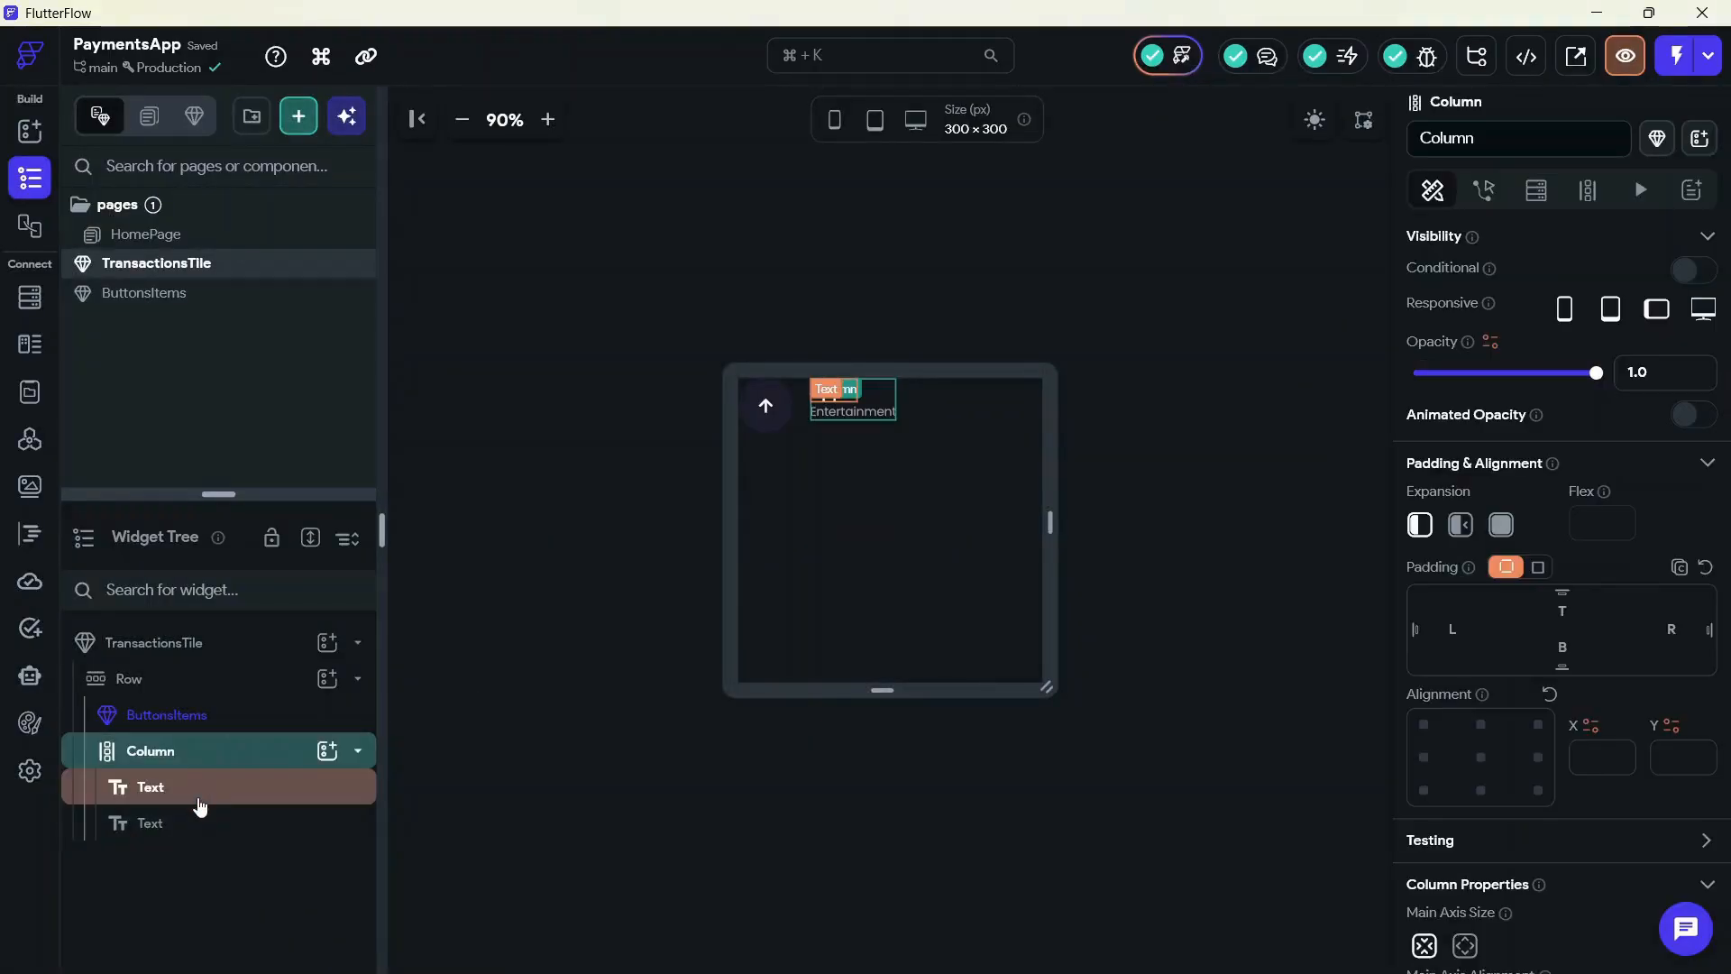
pyautogui.scroll(-5, 1476, 776)
pyautogui.click(1475, 746)
pyautogui.write('5')
pyautogui.click(1221, 561)
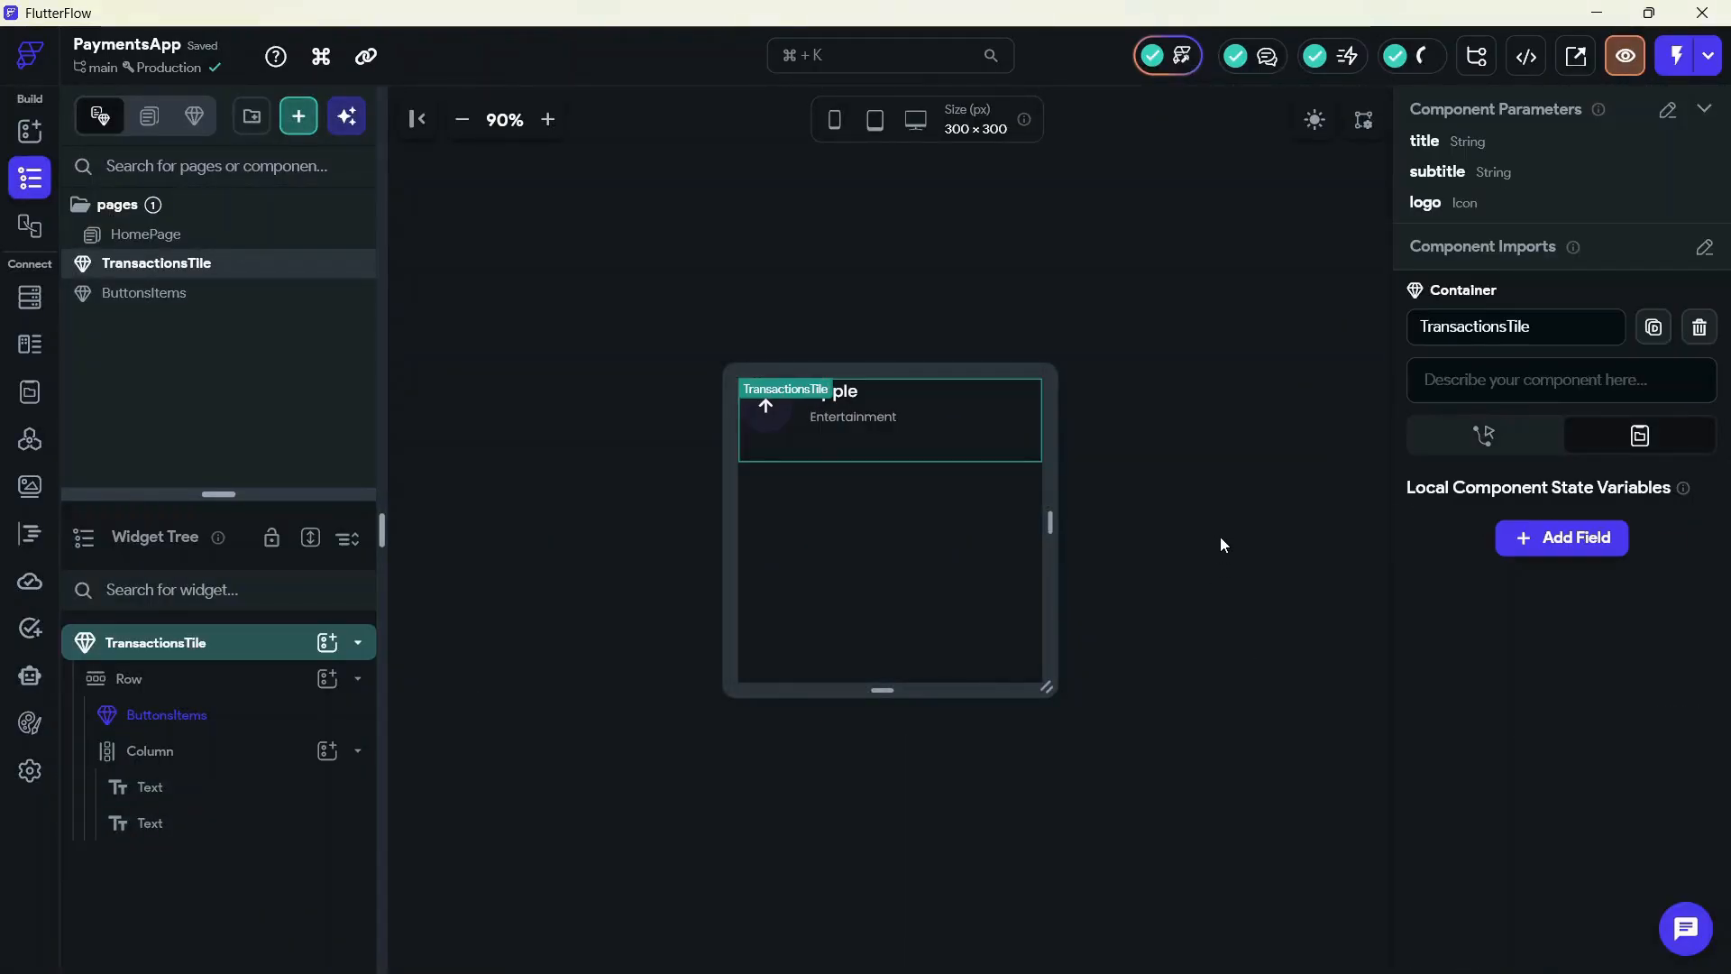
# Add a Text widget to the Row after the Column for the transaction amount
pyautogui.hotkey('alt', 'Tab')
pyautogui.hotkey('alt', 'Tab')
pyautogui.click(326, 678)
pyautogui.click(445, 595)
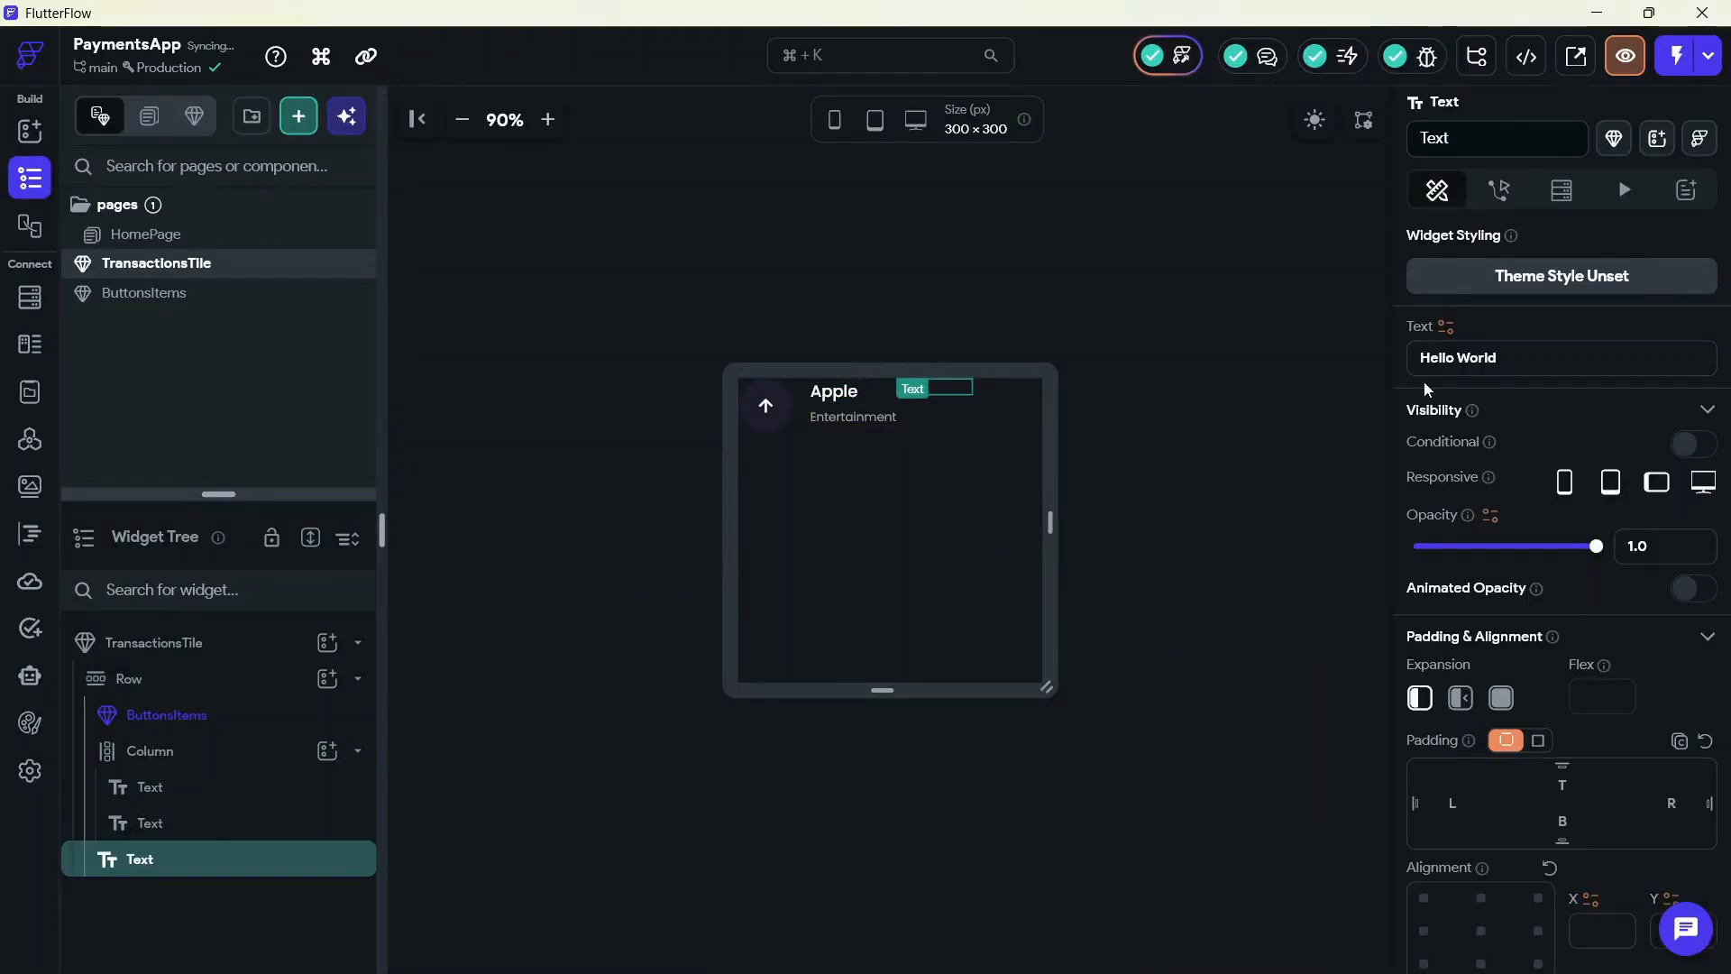
pyautogui.click(1352, 370)
# Add a fourth component parameter named amount of type String to TransactionsTile and save it
pyautogui.click(1711, 109)
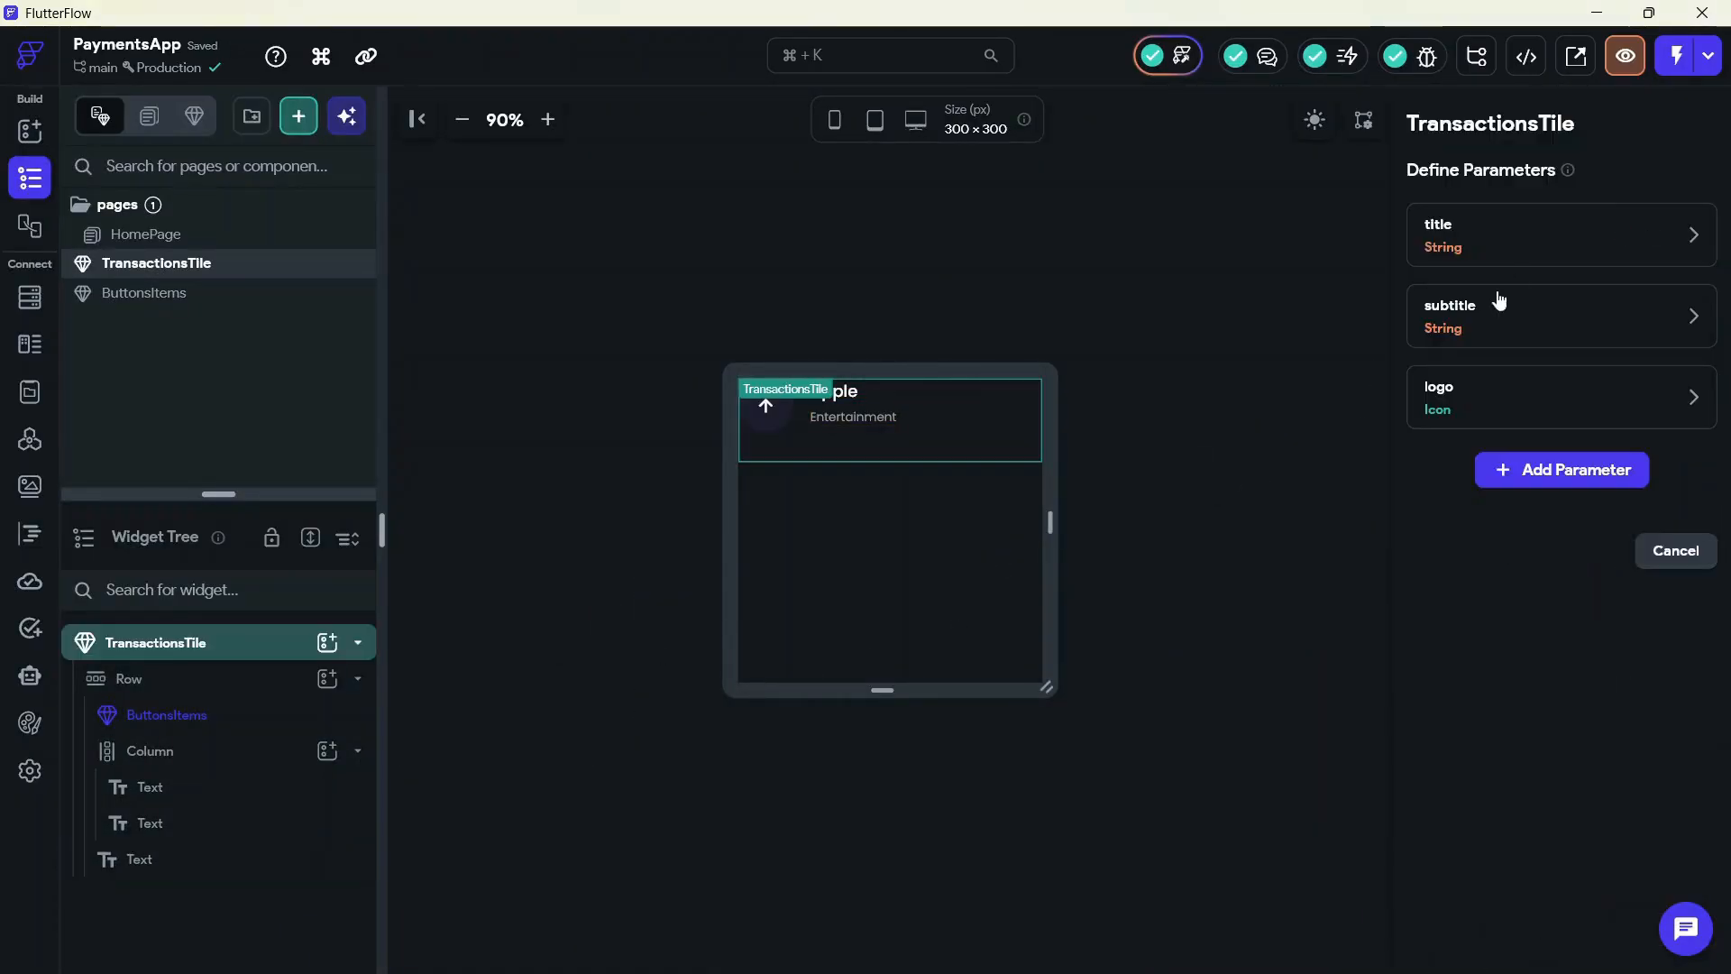
pyautogui.click(1558, 470)
pyautogui.write('m')
pyautogui.press('BackSpace')
pyautogui.write('amount')
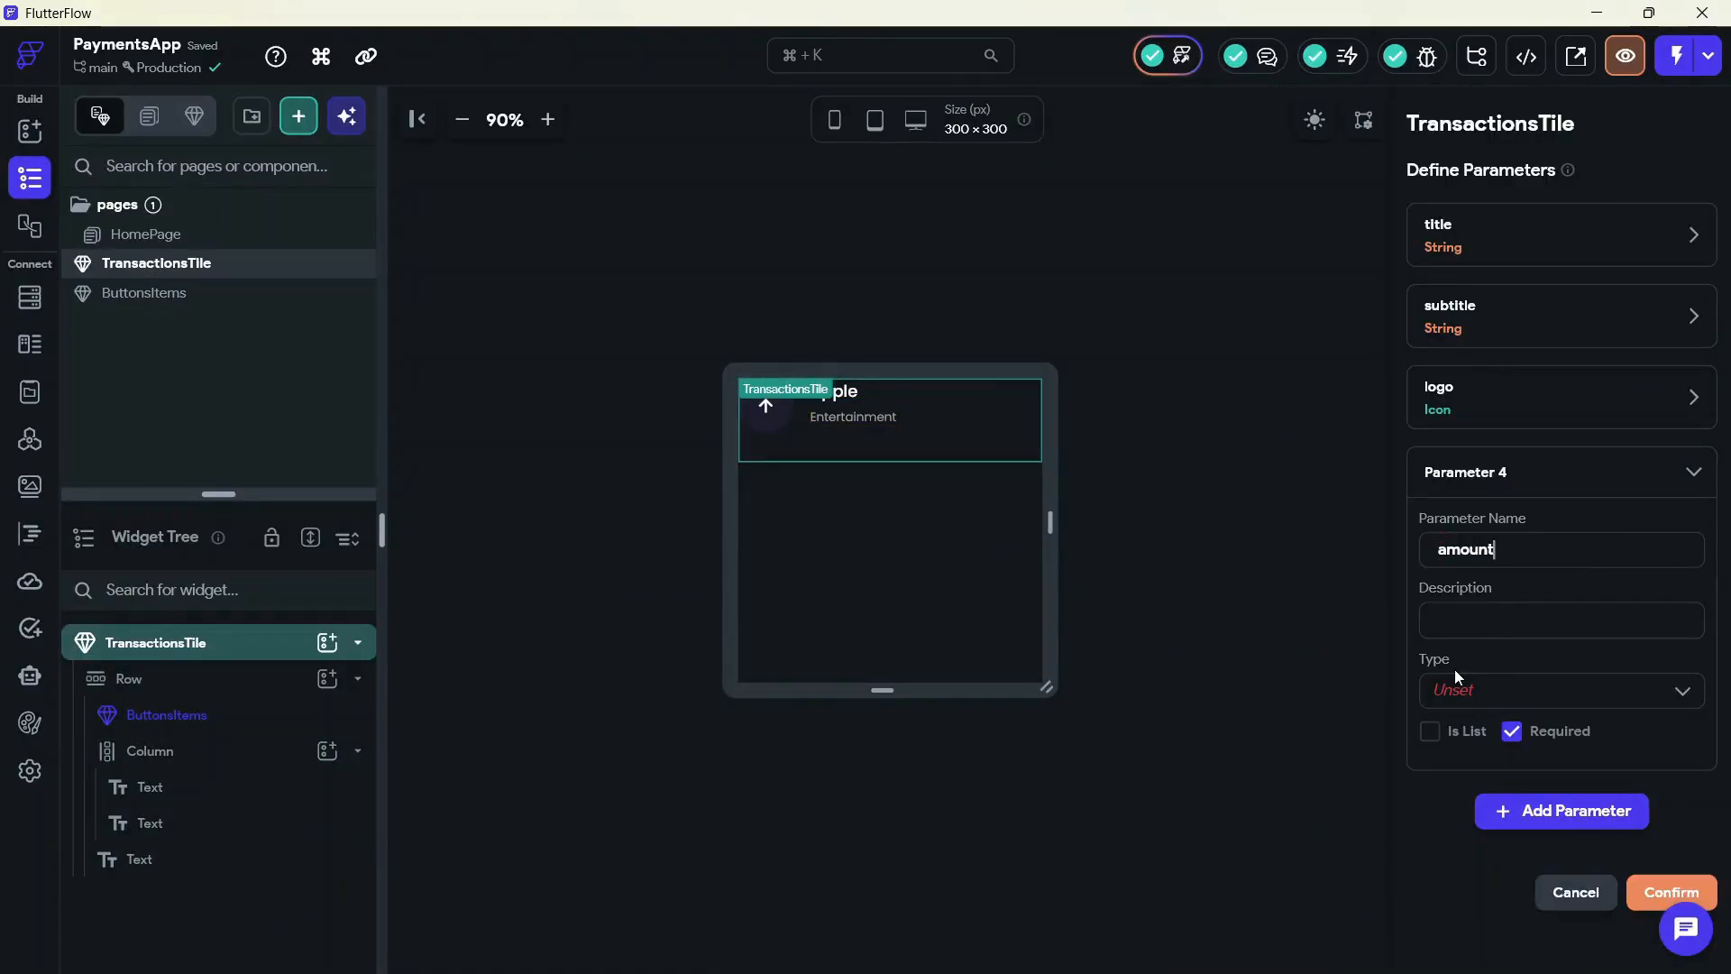
pyautogui.click(1454, 672)
pyautogui.write('s')
pyautogui.click(1484, 48)
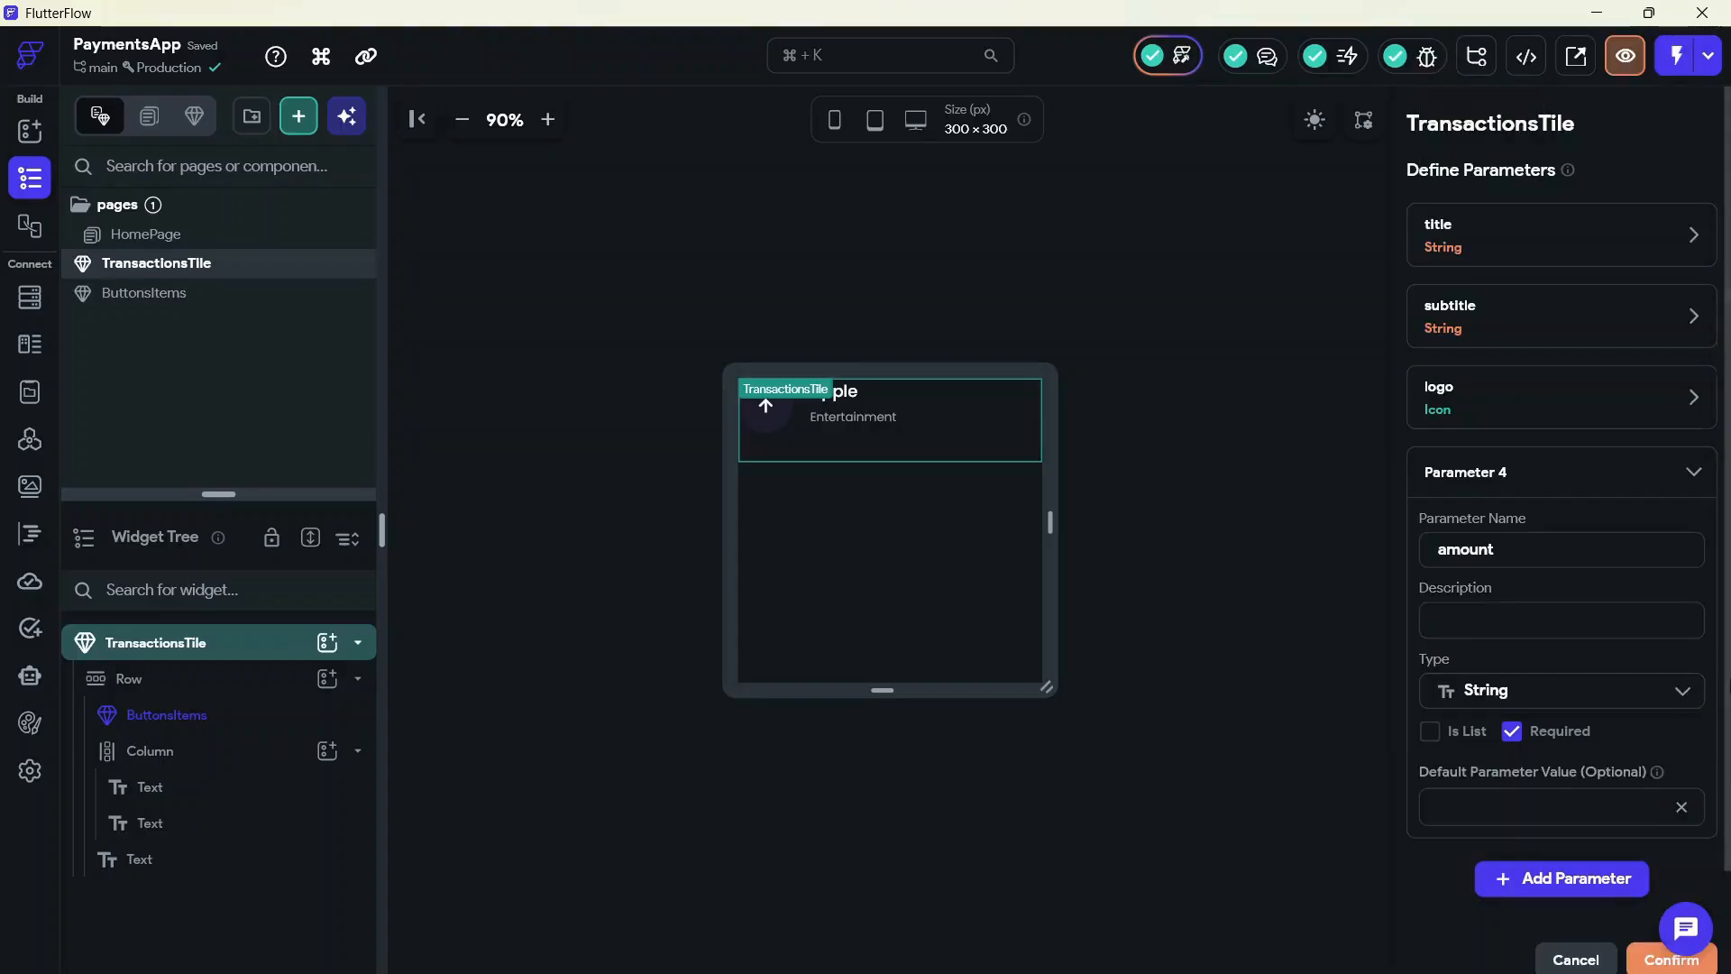
pyautogui.click(1670, 891)
# Bind the Row's Text widget to the amount parameter and set its UI Builder display value to -$5.99
pyautogui.click(239, 870)
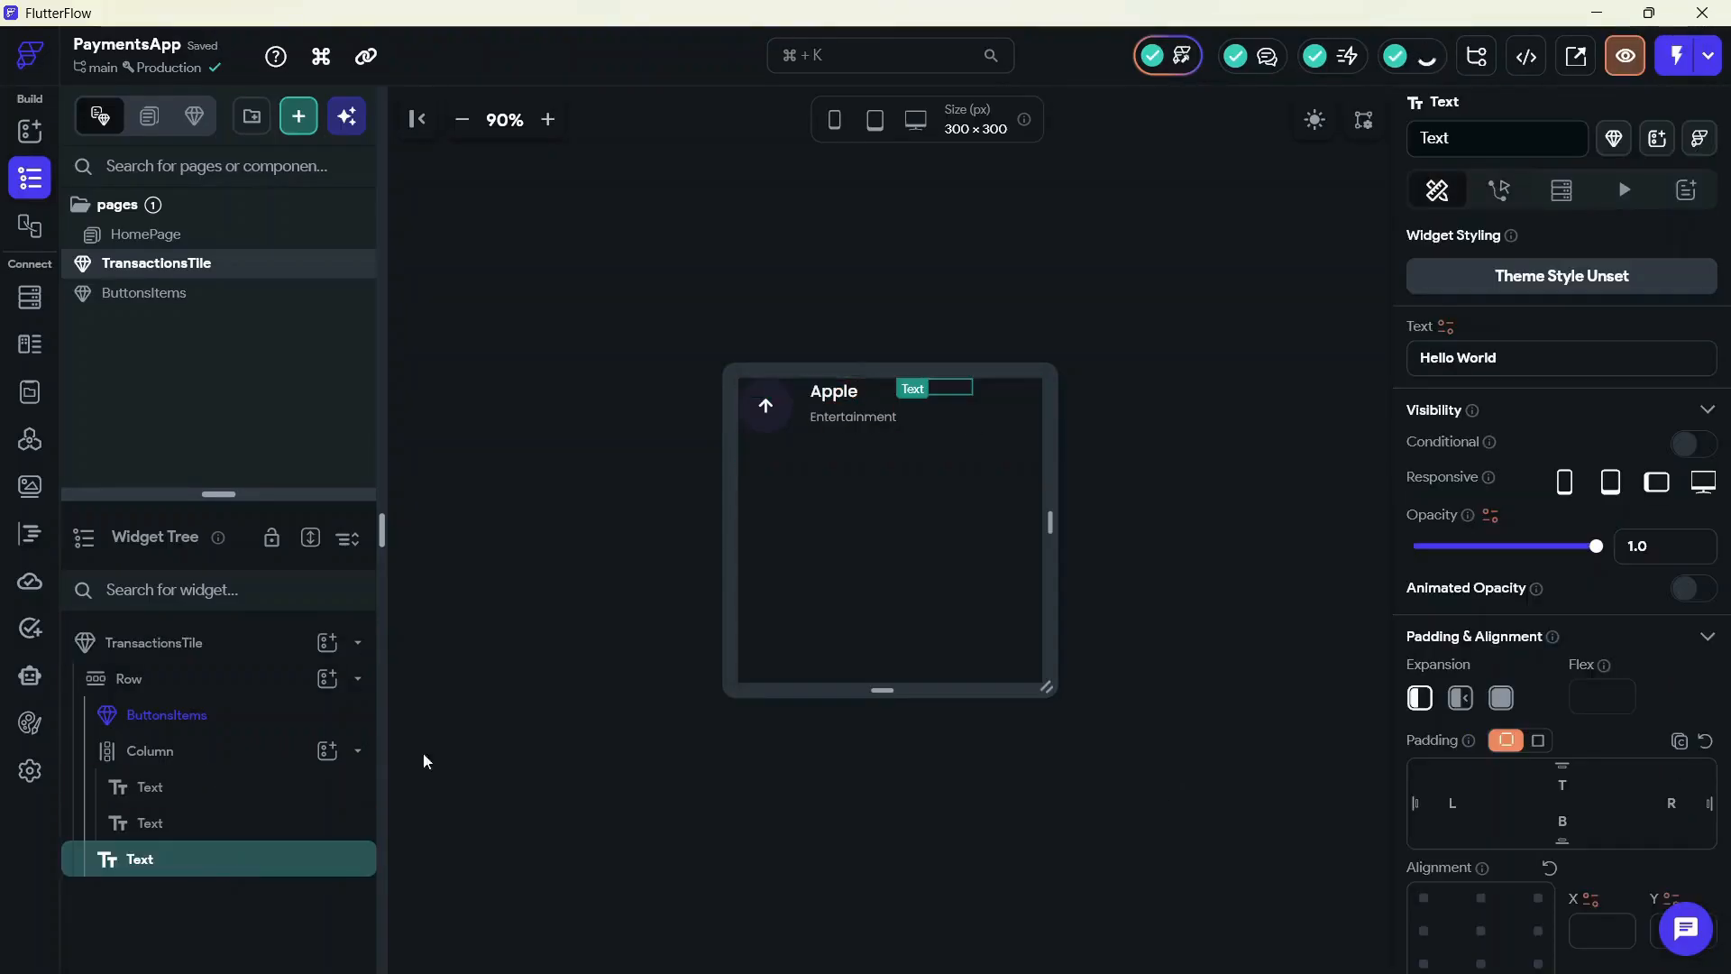
pyautogui.click(1446, 326)
pyautogui.click(1127, 642)
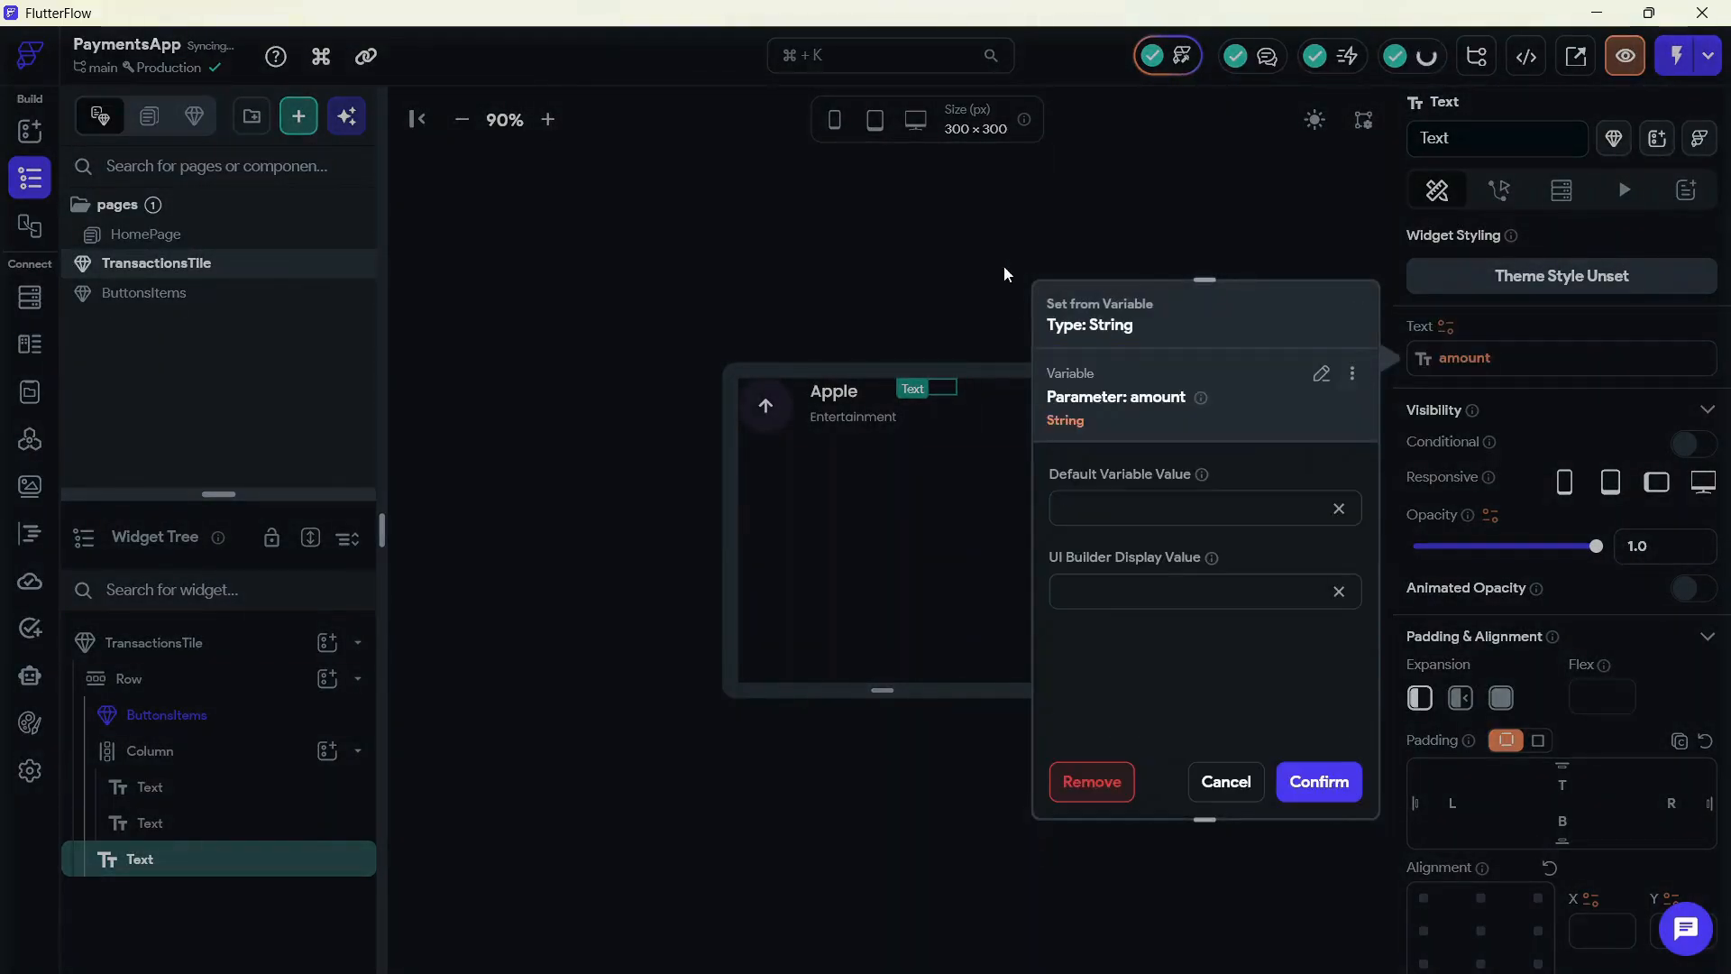
pyautogui.hotkey('alt', 'Tab')
pyautogui.hotkey('alt', 'Tab')
pyautogui.click(1138, 502)
pyautogui.write('-$')
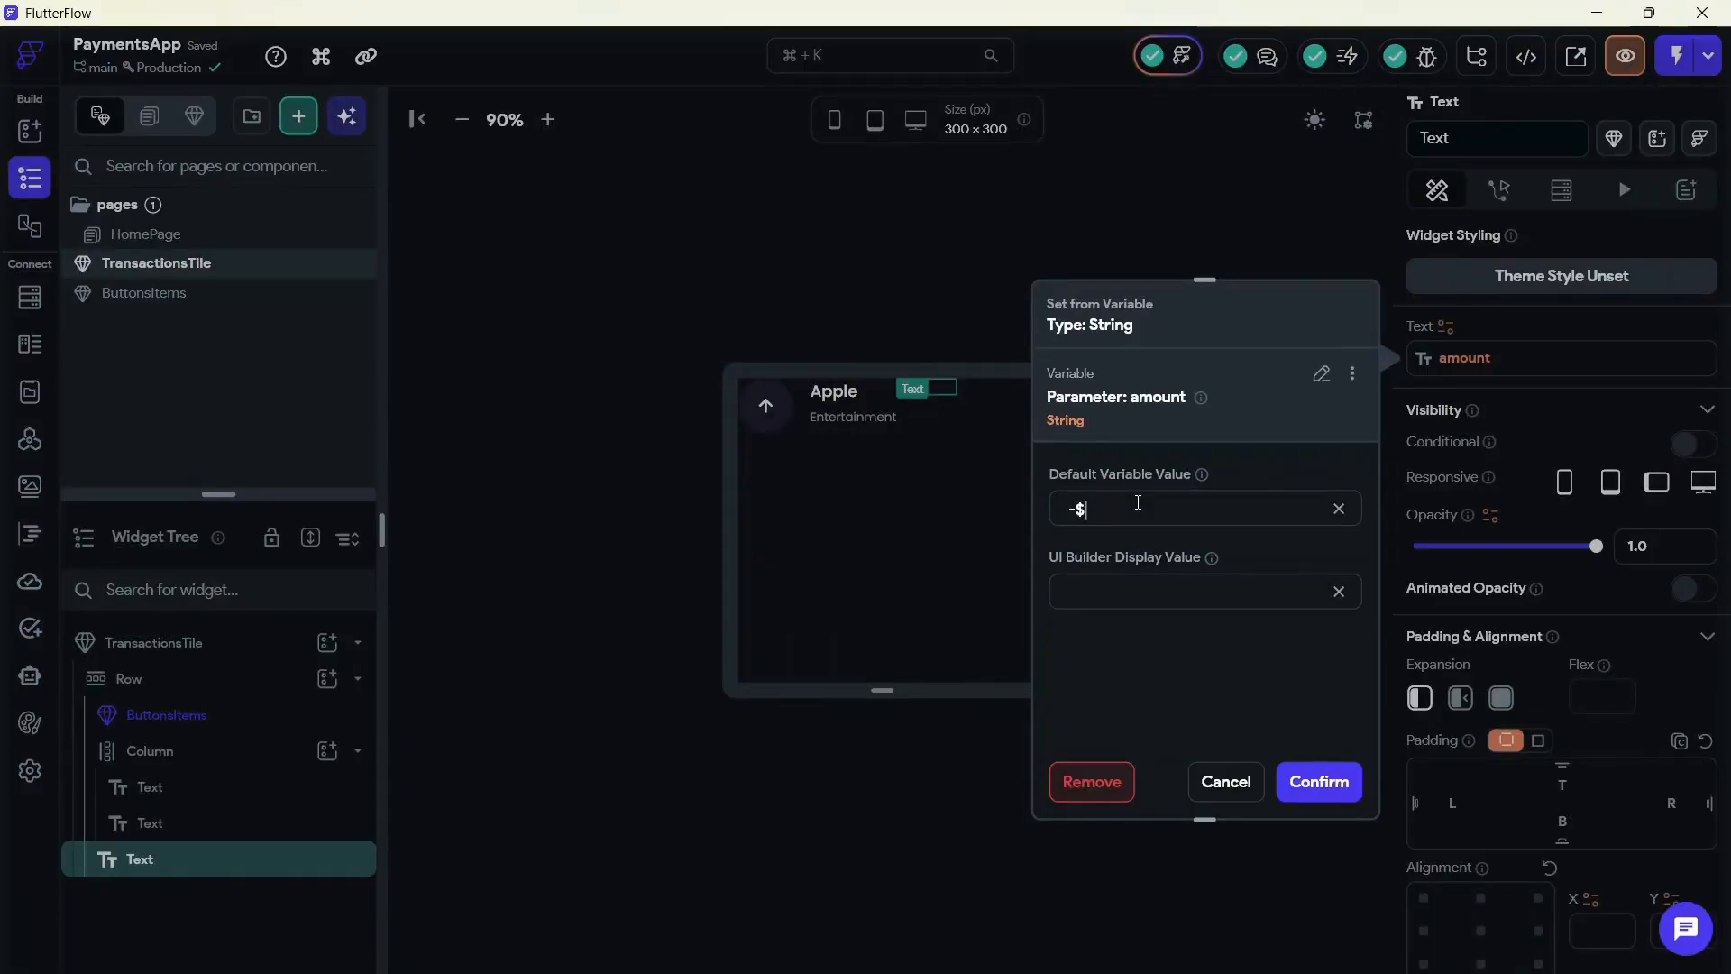
pyautogui.click(1163, 591)
pyautogui.write('-$5.99')
pyautogui.click(1319, 781)
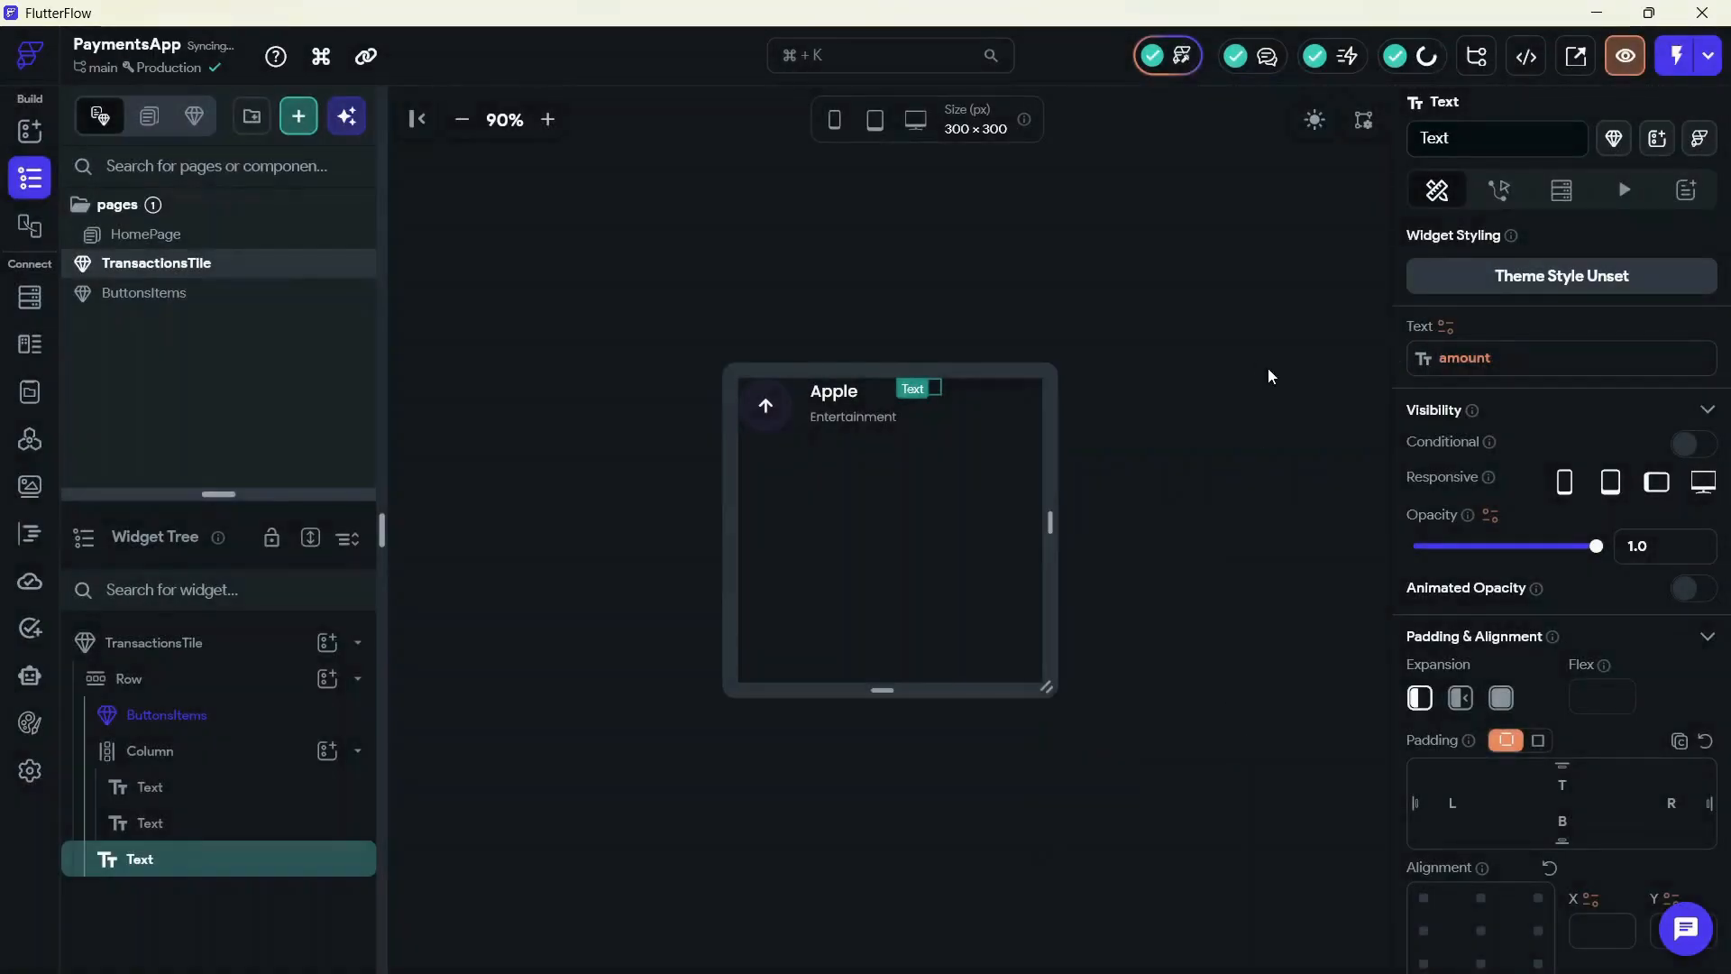
# Check the amount's typography in Figma and set the tile's amount text to font size 16 with the Primary text color
pyautogui.hotkey('alt', 'Tab')
pyautogui.click(1205, 507)
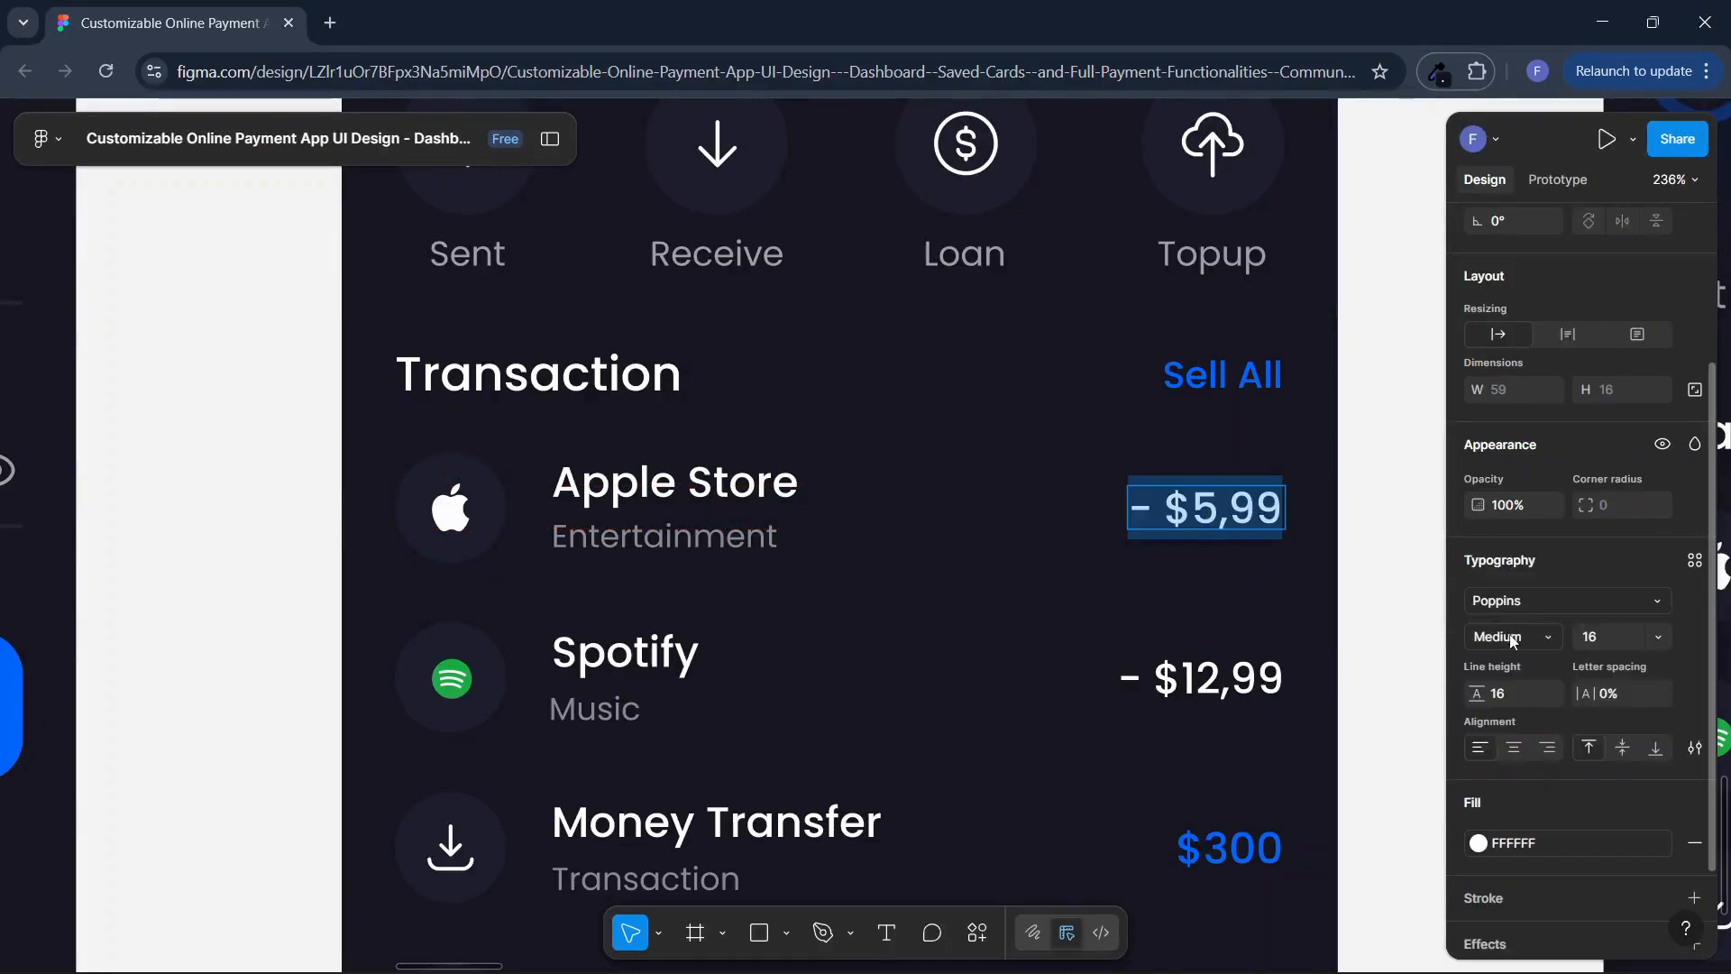
pyautogui.hotkey('alt', 'Tab')
pyautogui.click(1546, 375)
pyautogui.click(1109, 362)
pyautogui.click(1096, 446)
pyautogui.moveTo(1459, 516); pyautogui.dragTo(1358, 538)
pyautogui.write('16')
pyautogui.click(1587, 511)
pyautogui.click(1292, 659)
pyautogui.click(1169, 573)
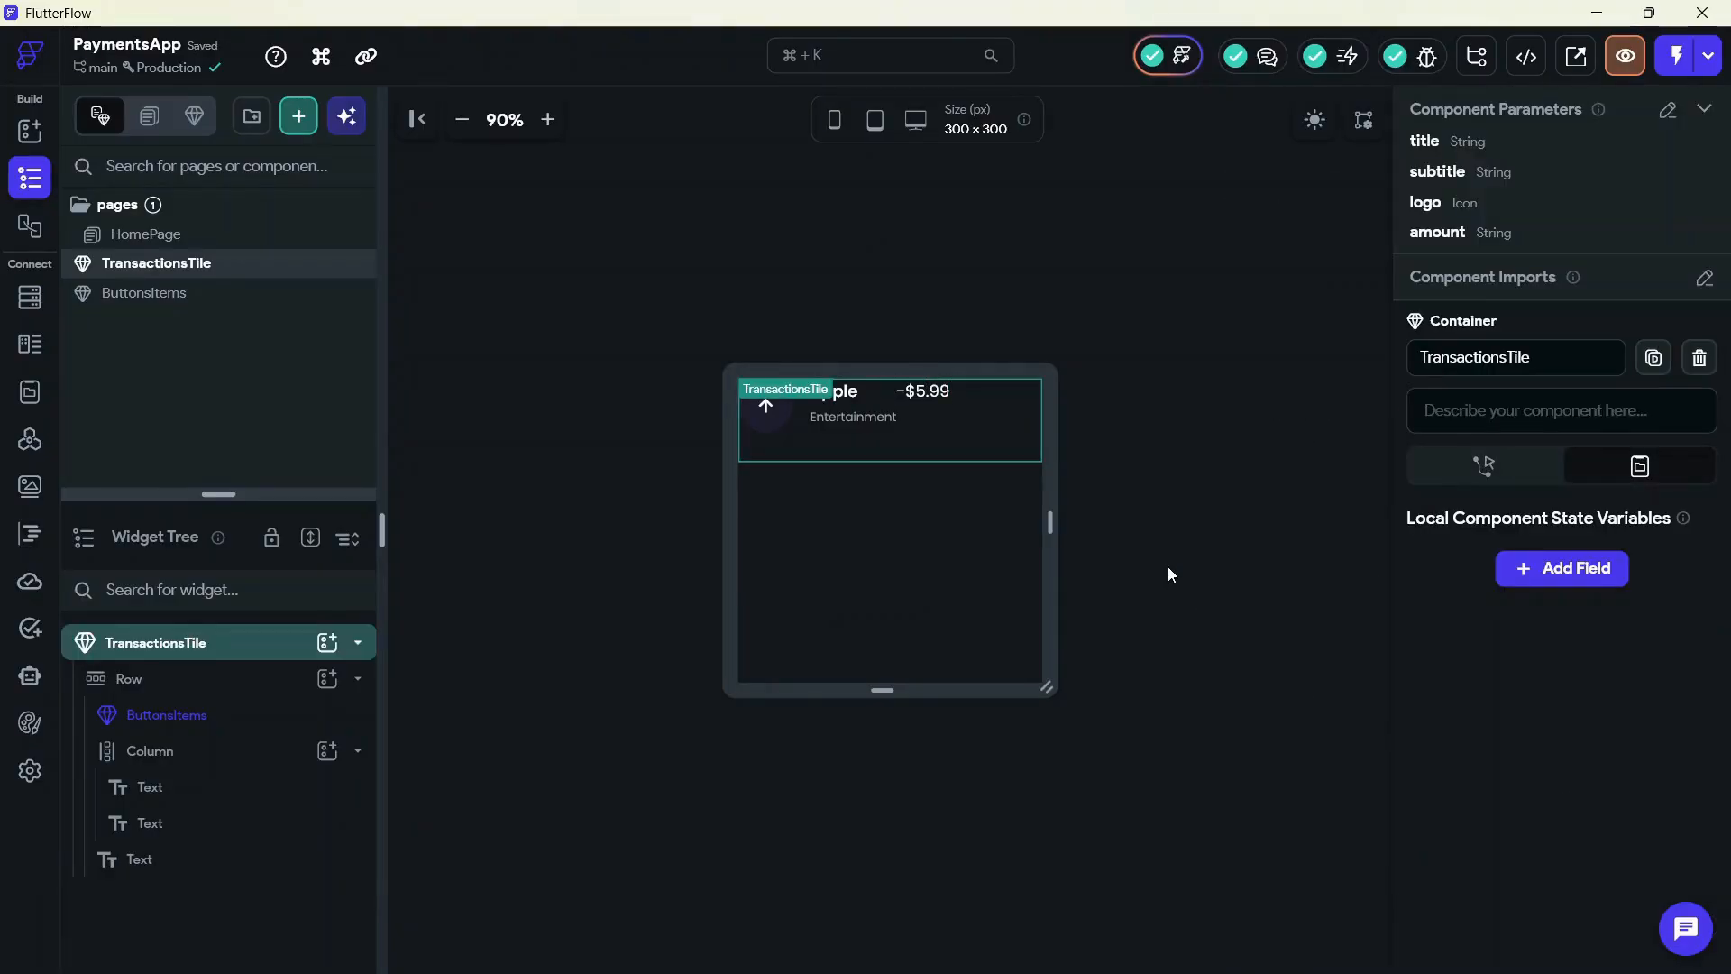
# Wrap the title and subtitle Column in a Row and set that Row's expansion to Expanded
pyautogui.rightClick(236, 741)
pyautogui.click(308, 556)
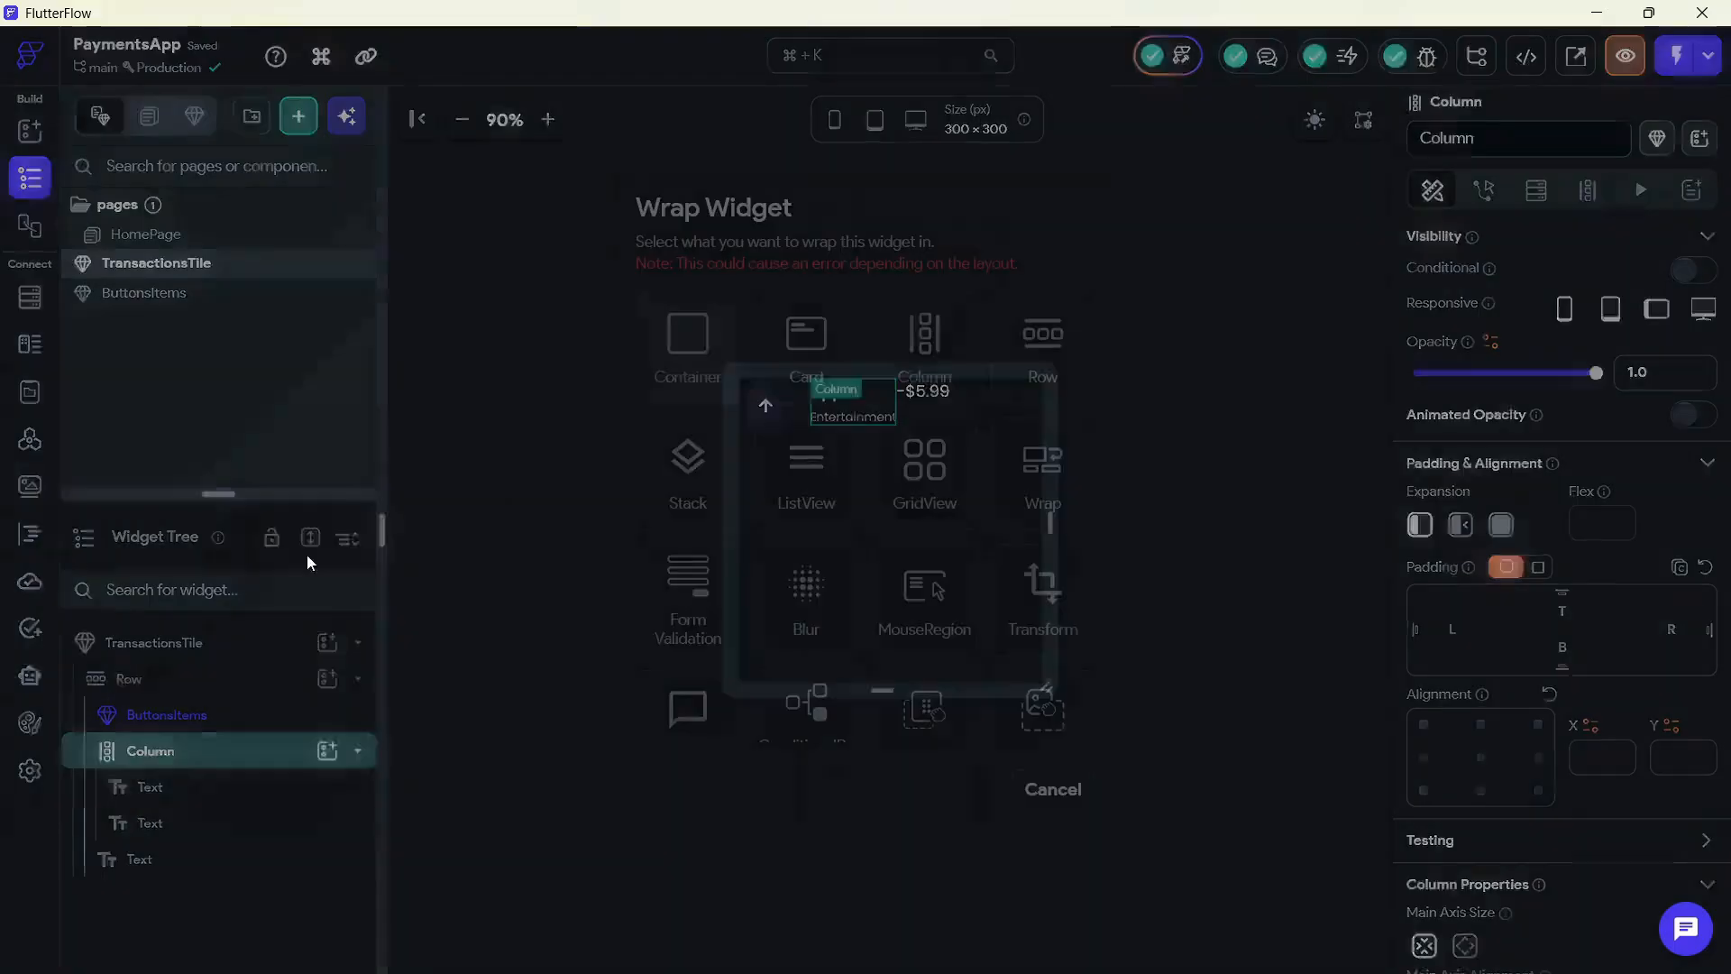
pyautogui.click(1039, 348)
pyautogui.click(1501, 534)
pyautogui.click(1140, 353)
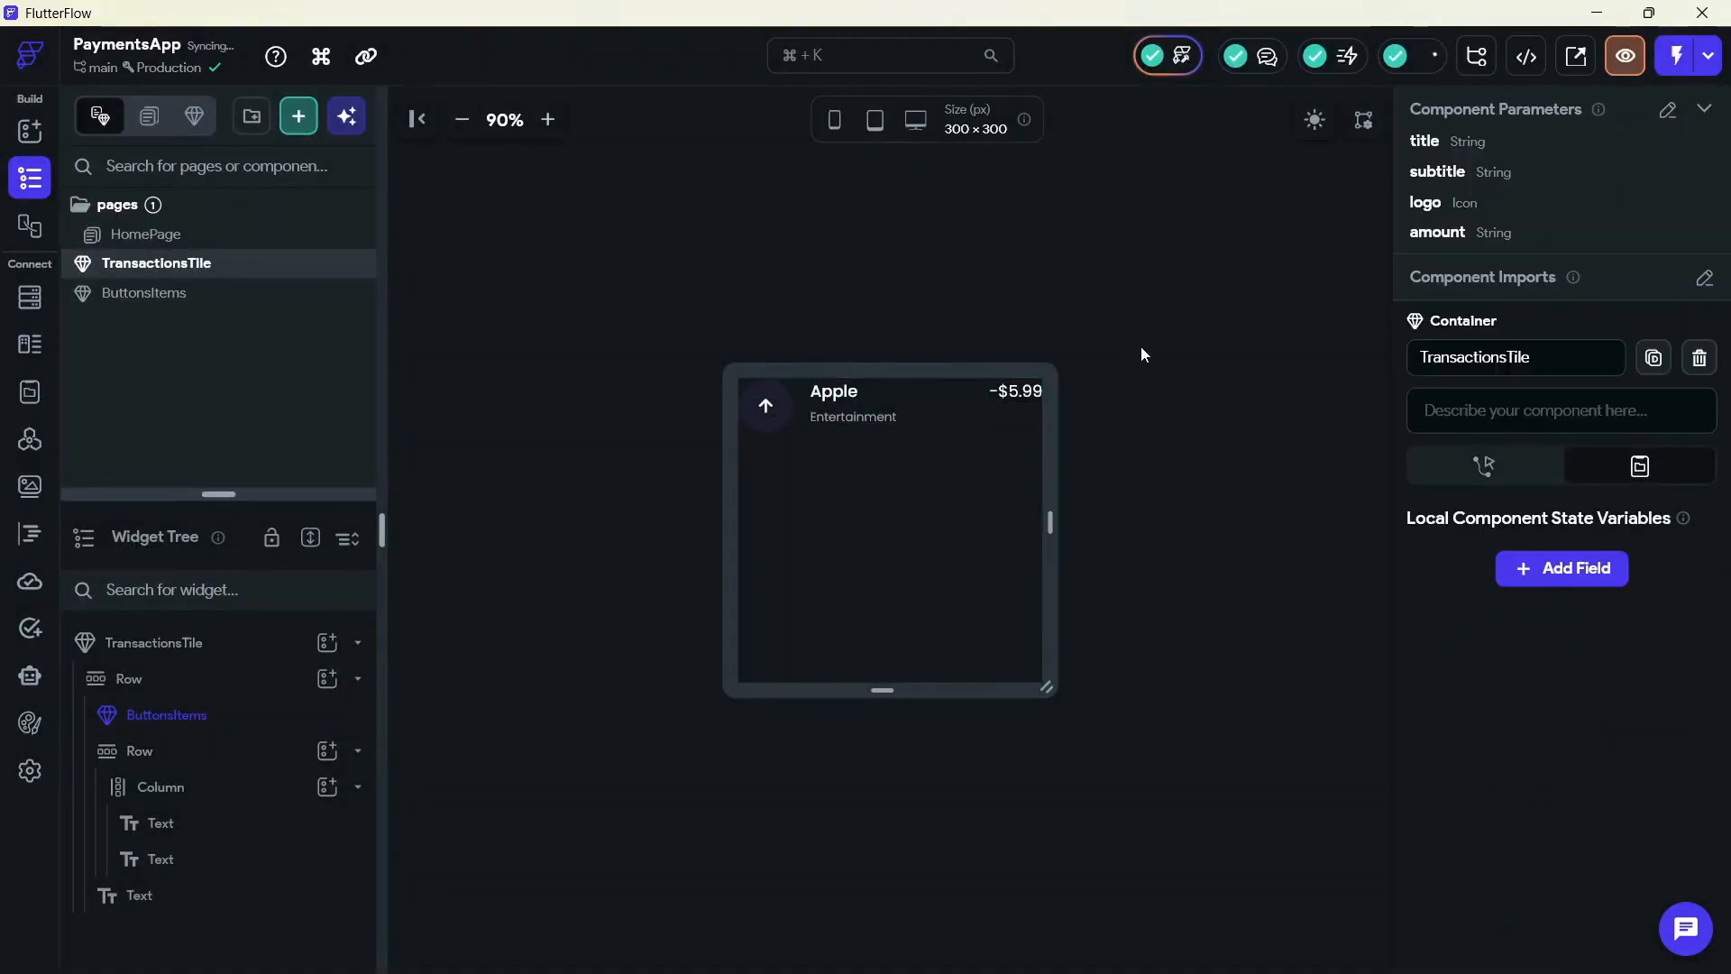
# Compare the amount's placement in Figma, try centered cross axis alignment on the tile's outer Row, and restore Start alignment
pyautogui.hotkey('alt', 'Tab')
pyautogui.scroll(-3, 980, 548)
pyautogui.moveTo(761, 530); pyautogui.dragTo(646, 521)
pyautogui.click(1121, 529)
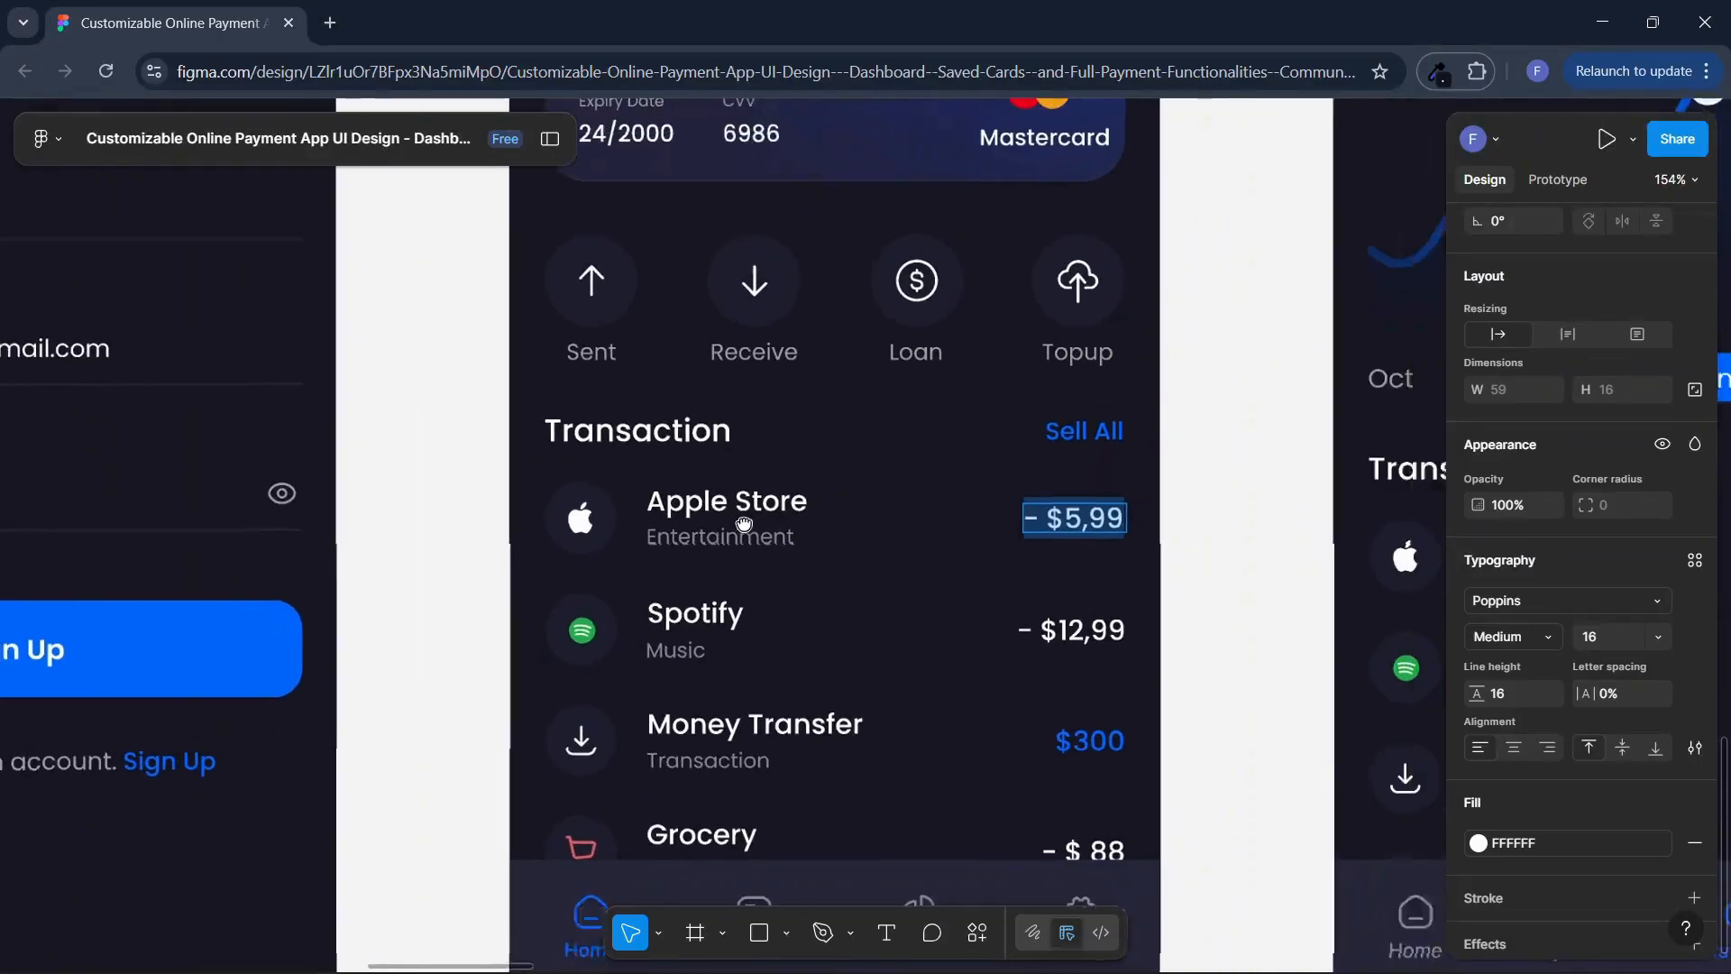
pyautogui.click(1122, 530)
pyautogui.hotkey('alt', 'Tab')
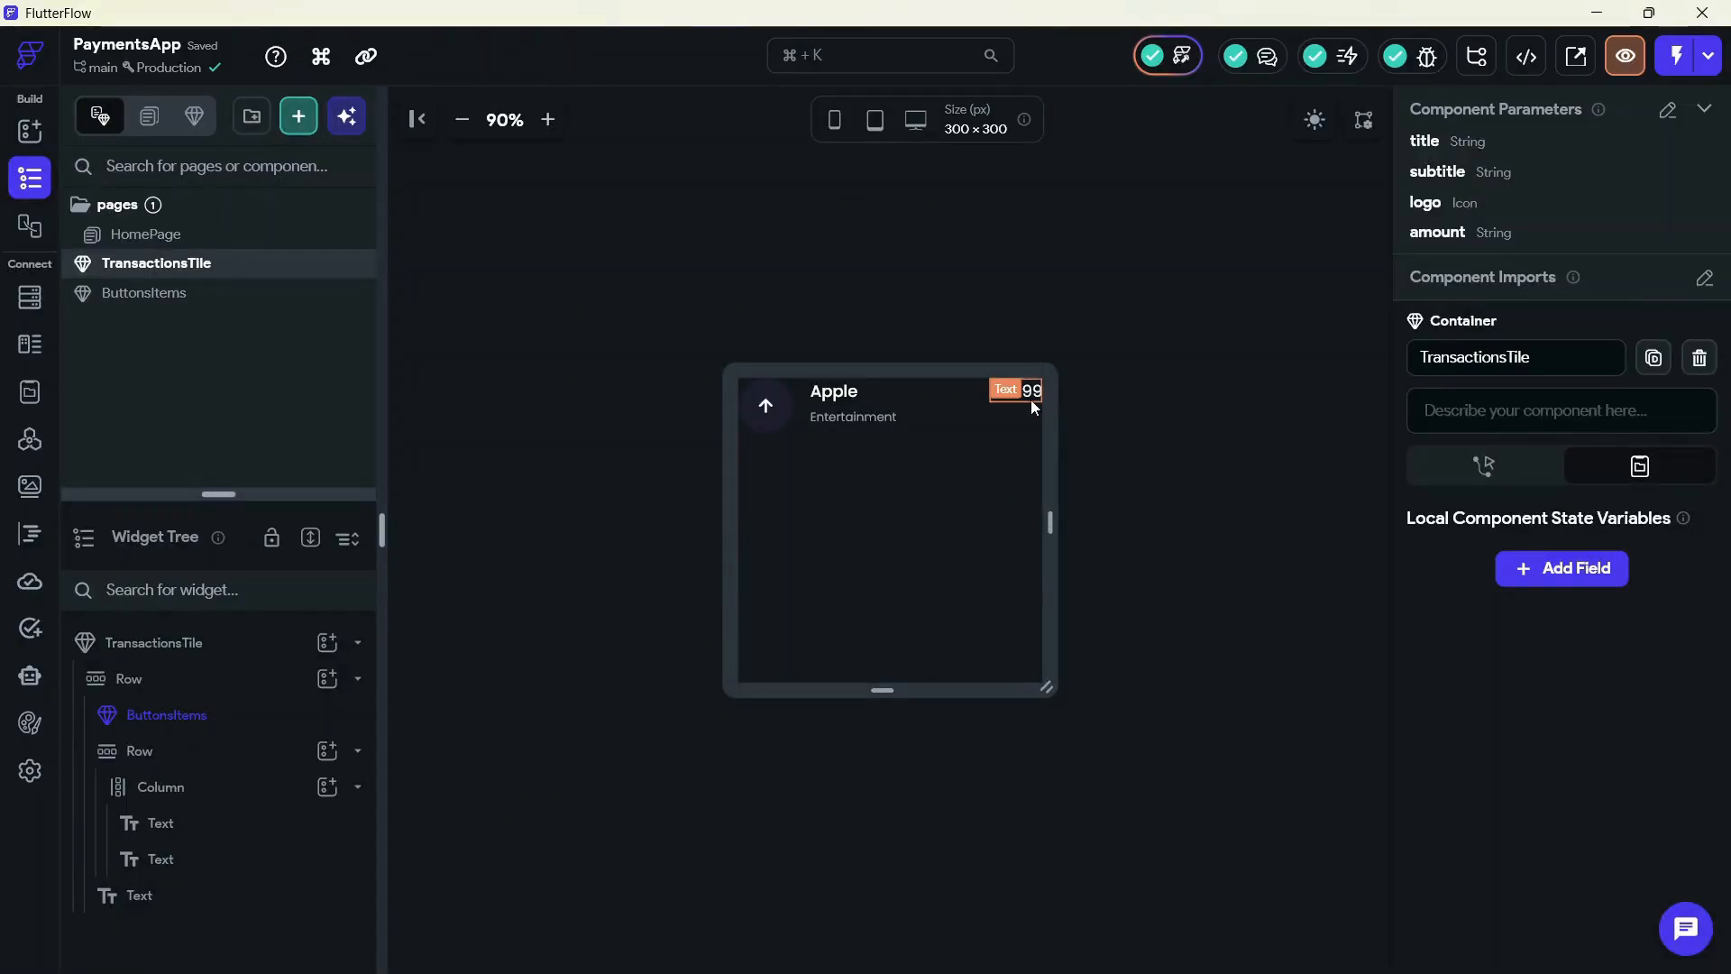
pyautogui.click(950, 415)
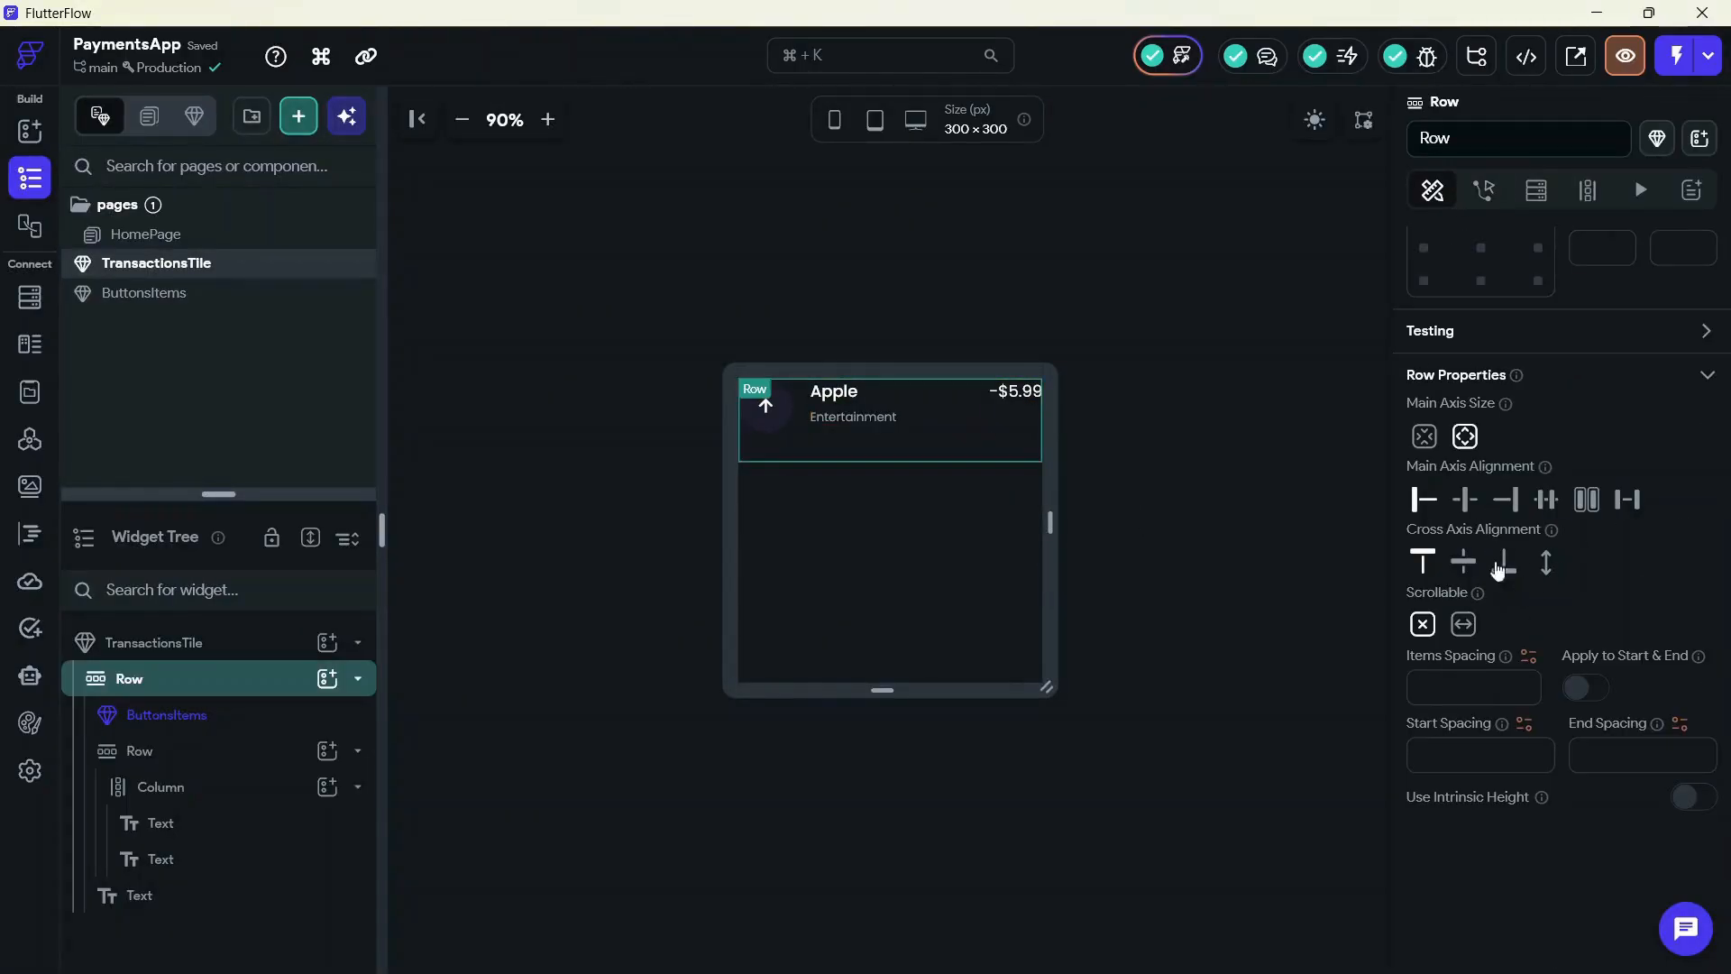
pyautogui.click(1464, 563)
pyautogui.click(1423, 563)
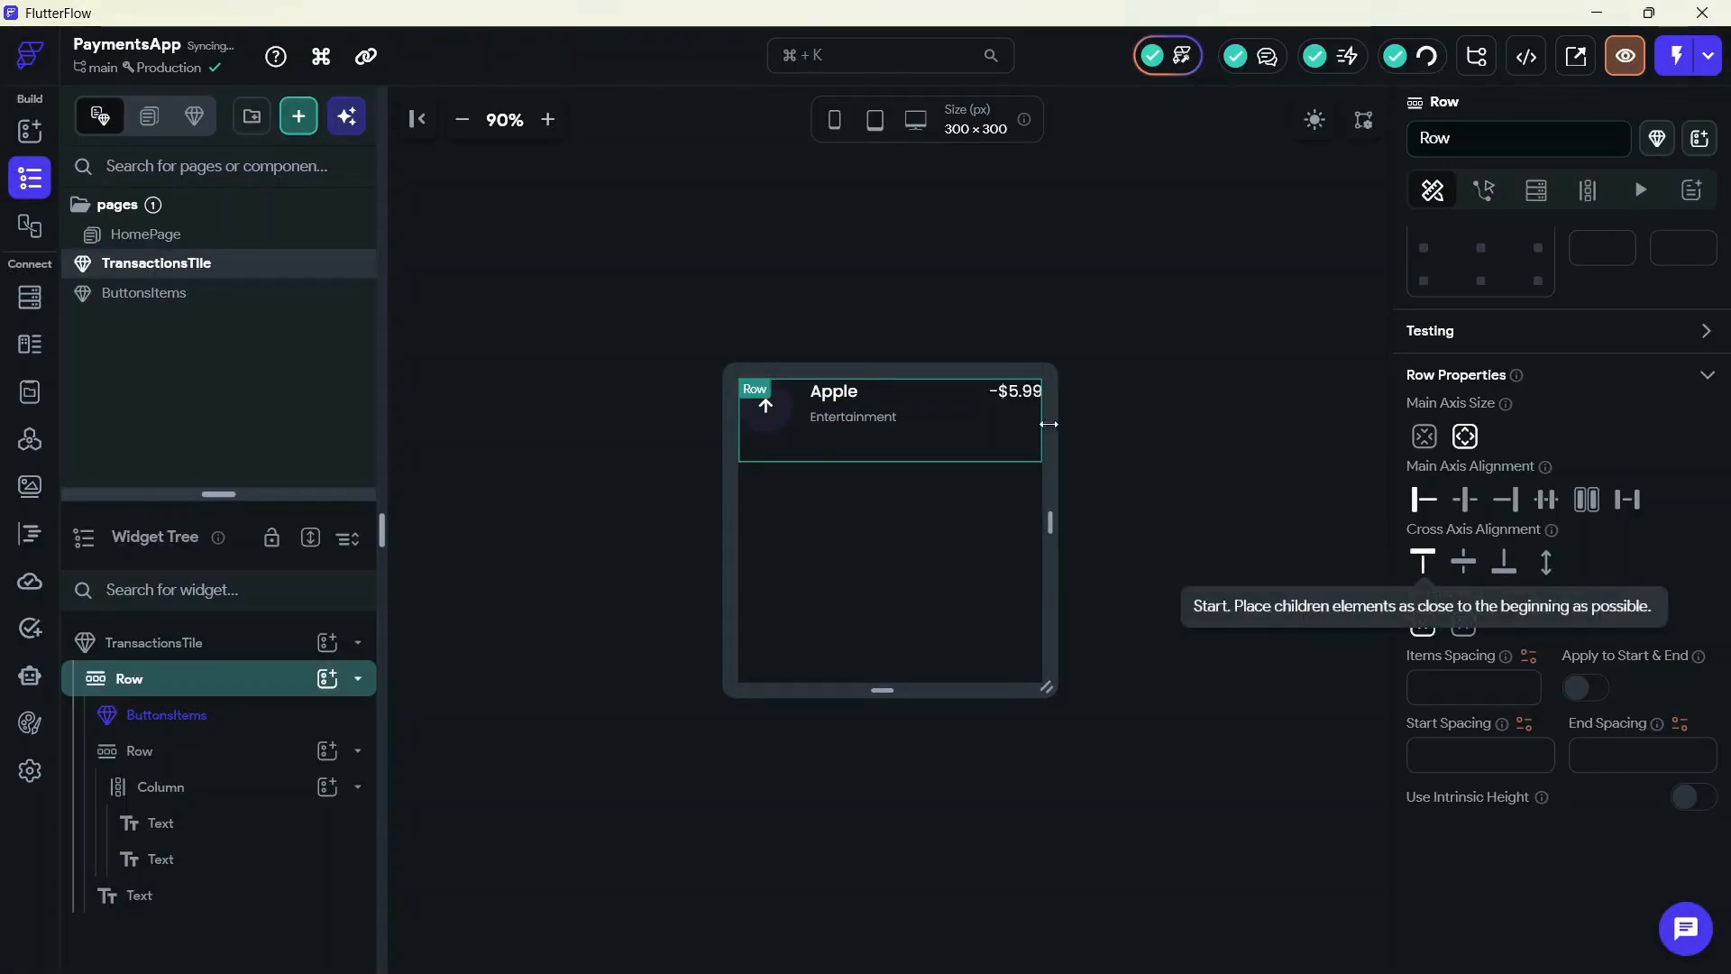
# Check the amount's position in Figma and set the amount text's top padding to 10
pyautogui.hotkey('alt', 'Tab')
pyautogui.click(976, 521)
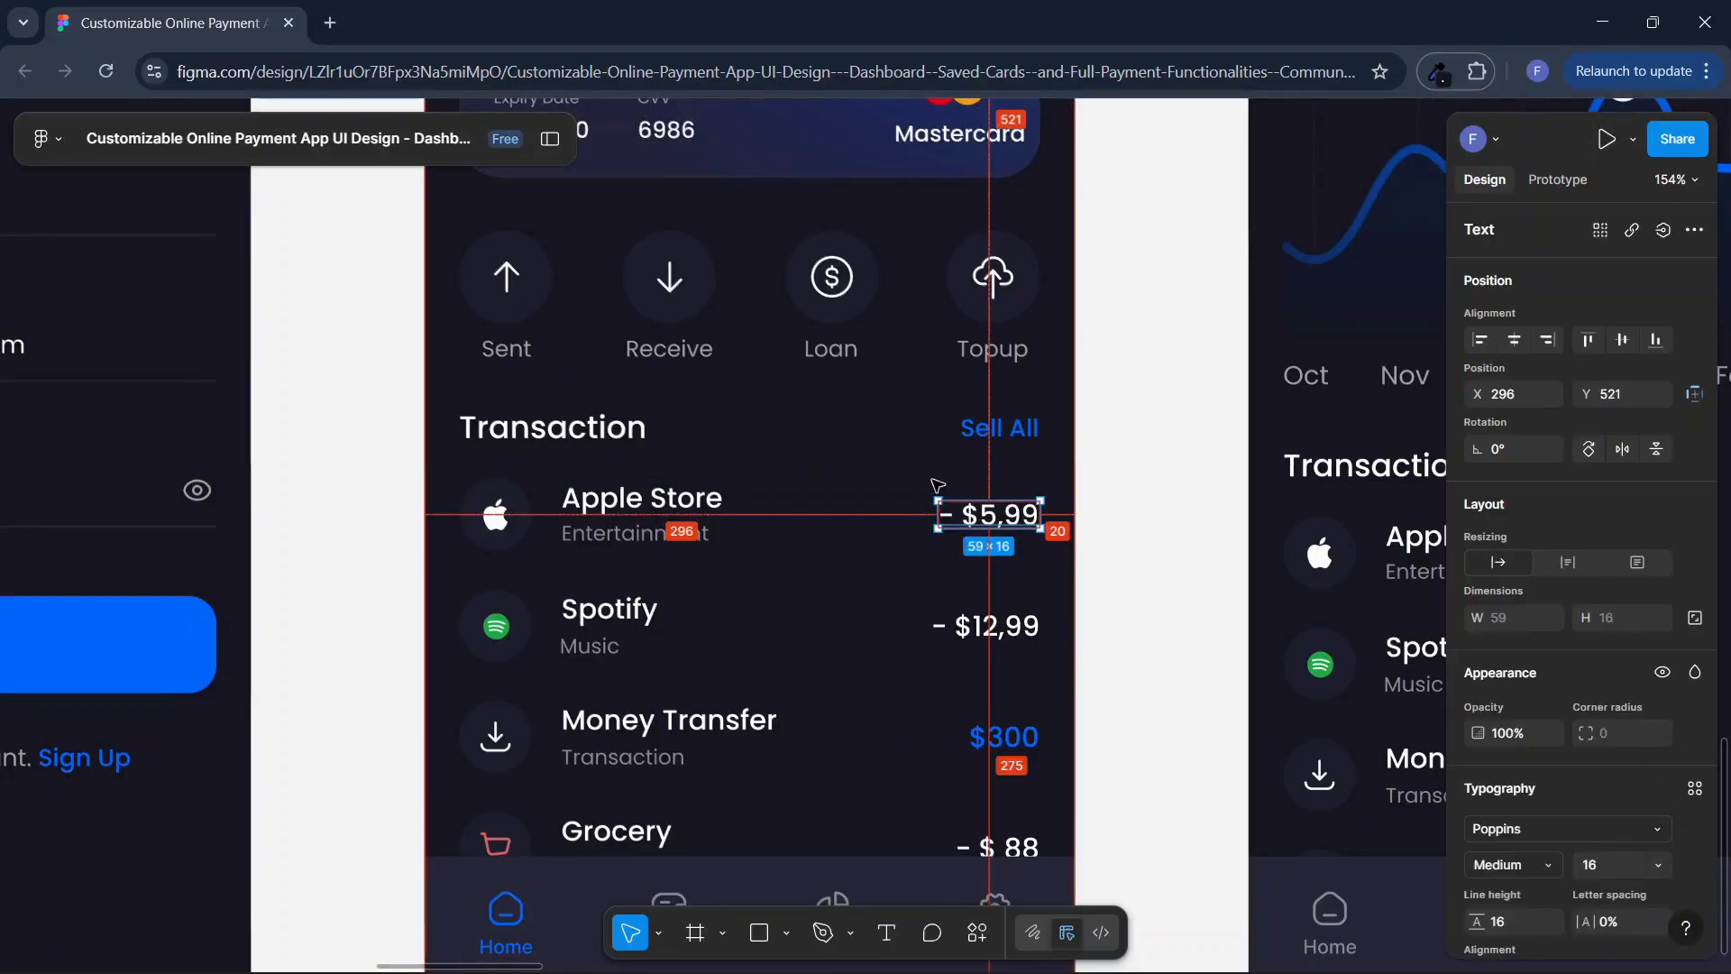
pyautogui.hotkey('alt', 'Tab')
pyautogui.click(1015, 391)
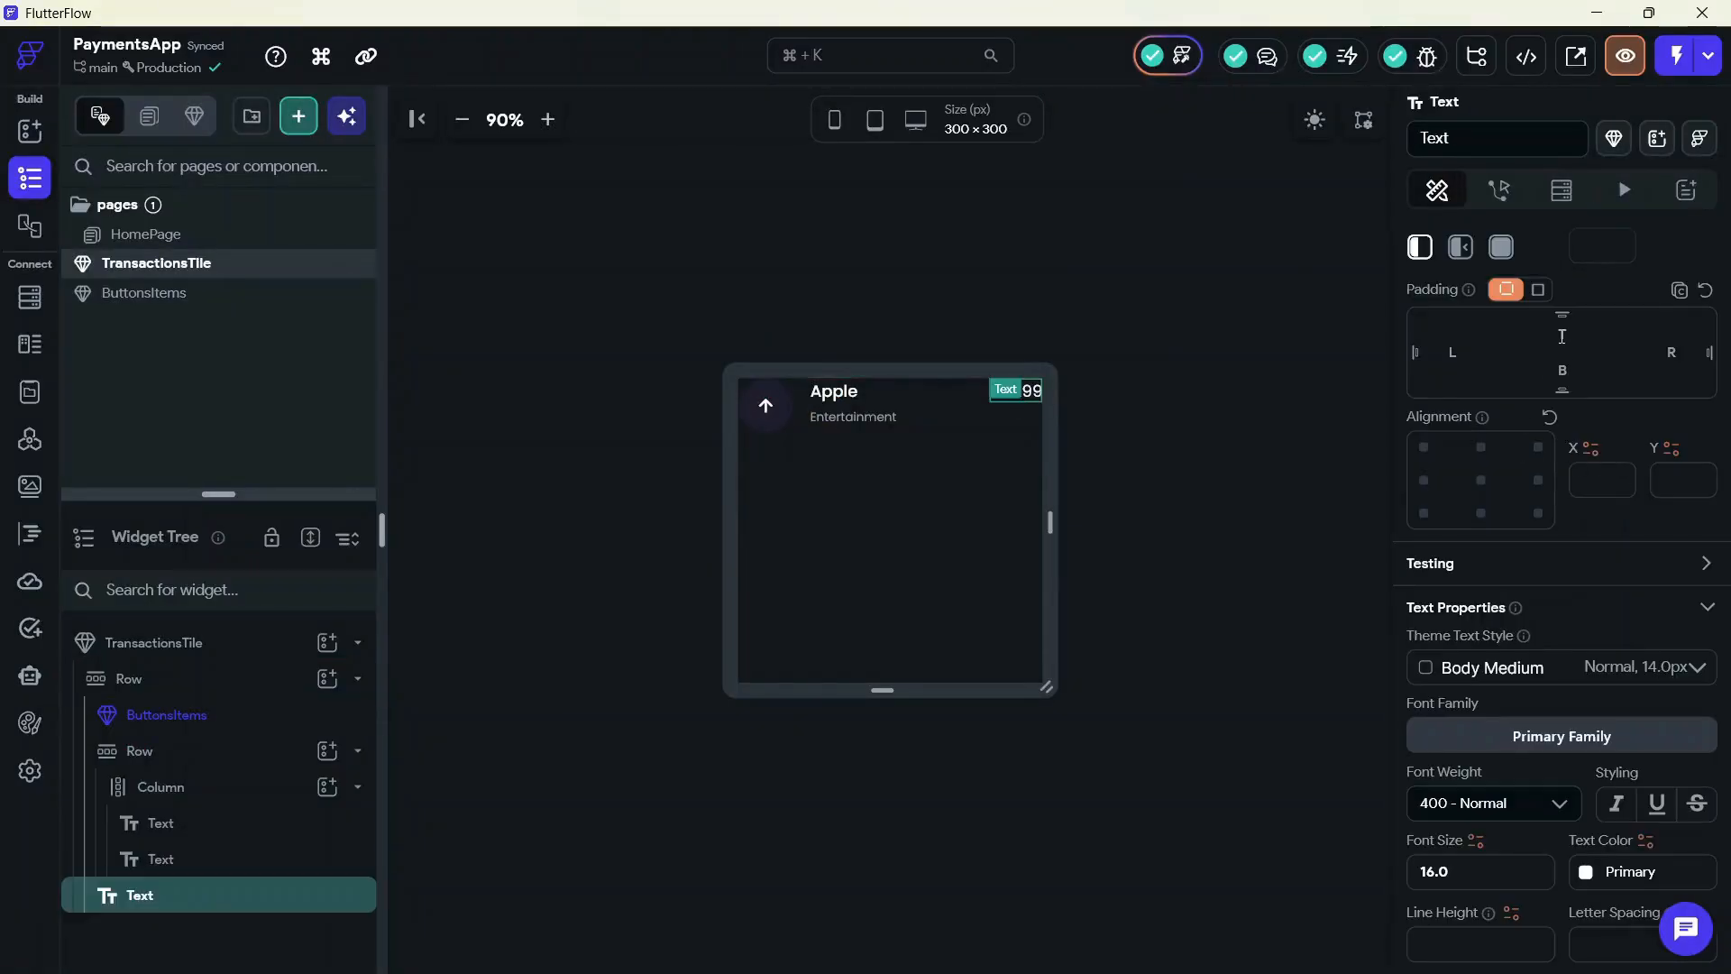
pyautogui.click(1562, 336)
pyautogui.write('5')
pyautogui.press('BackSpace')
pyautogui.write('10')
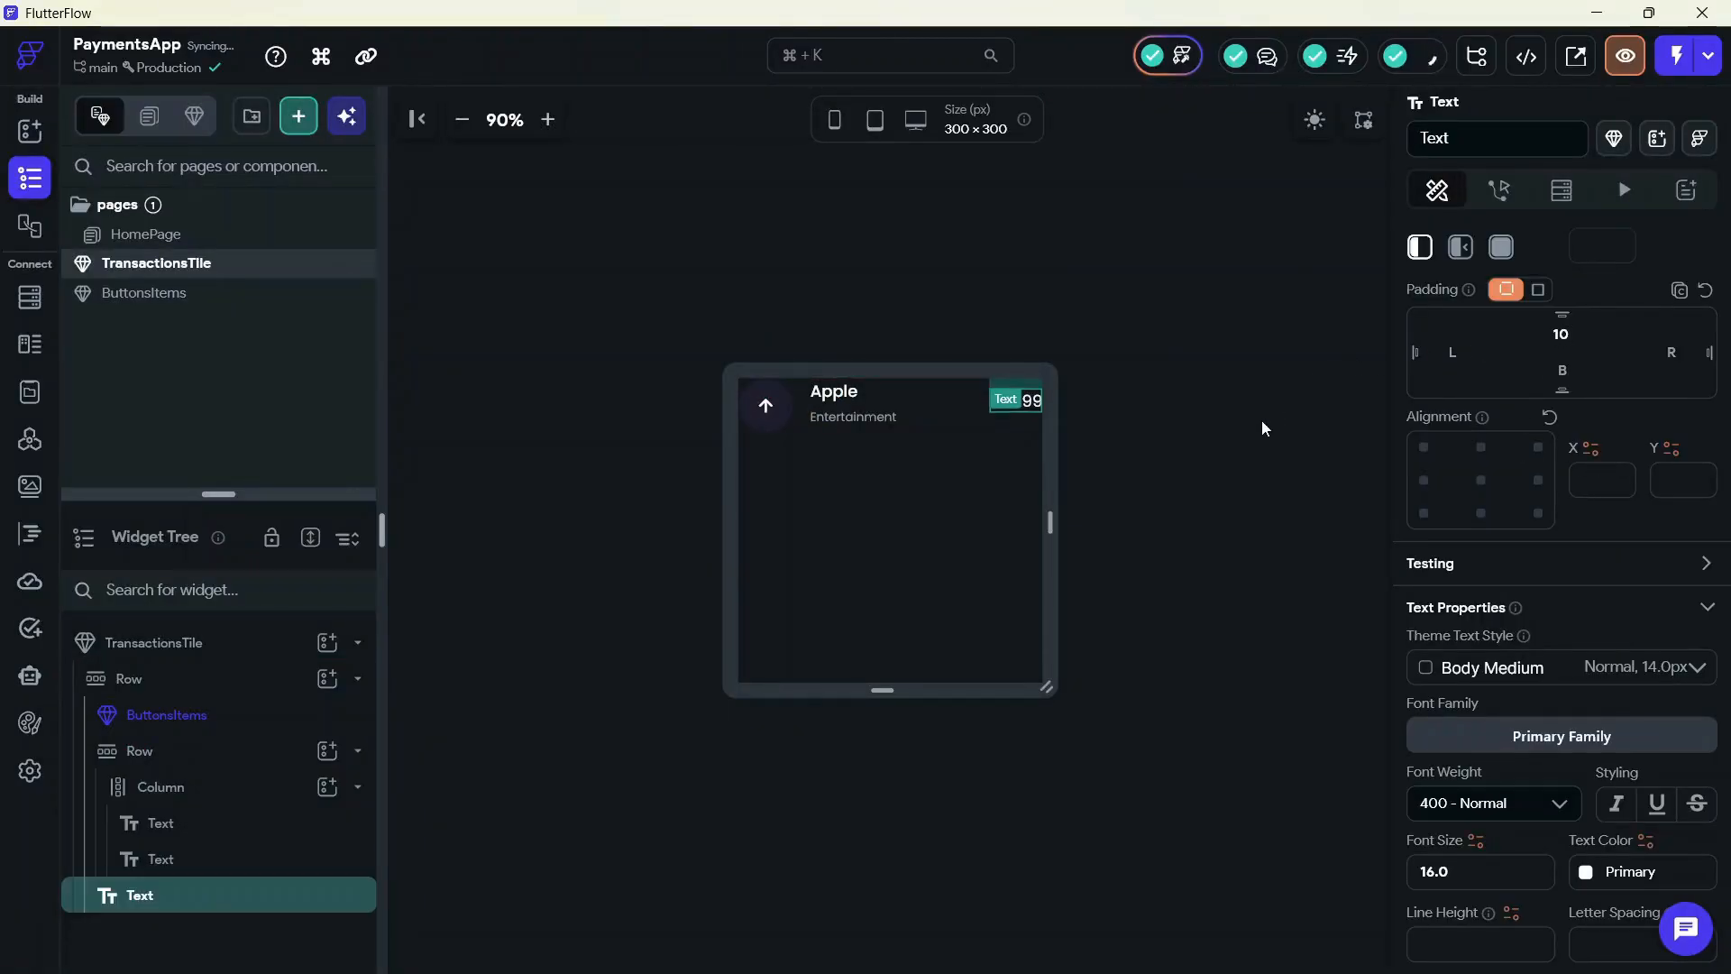
pyautogui.click(1271, 418)
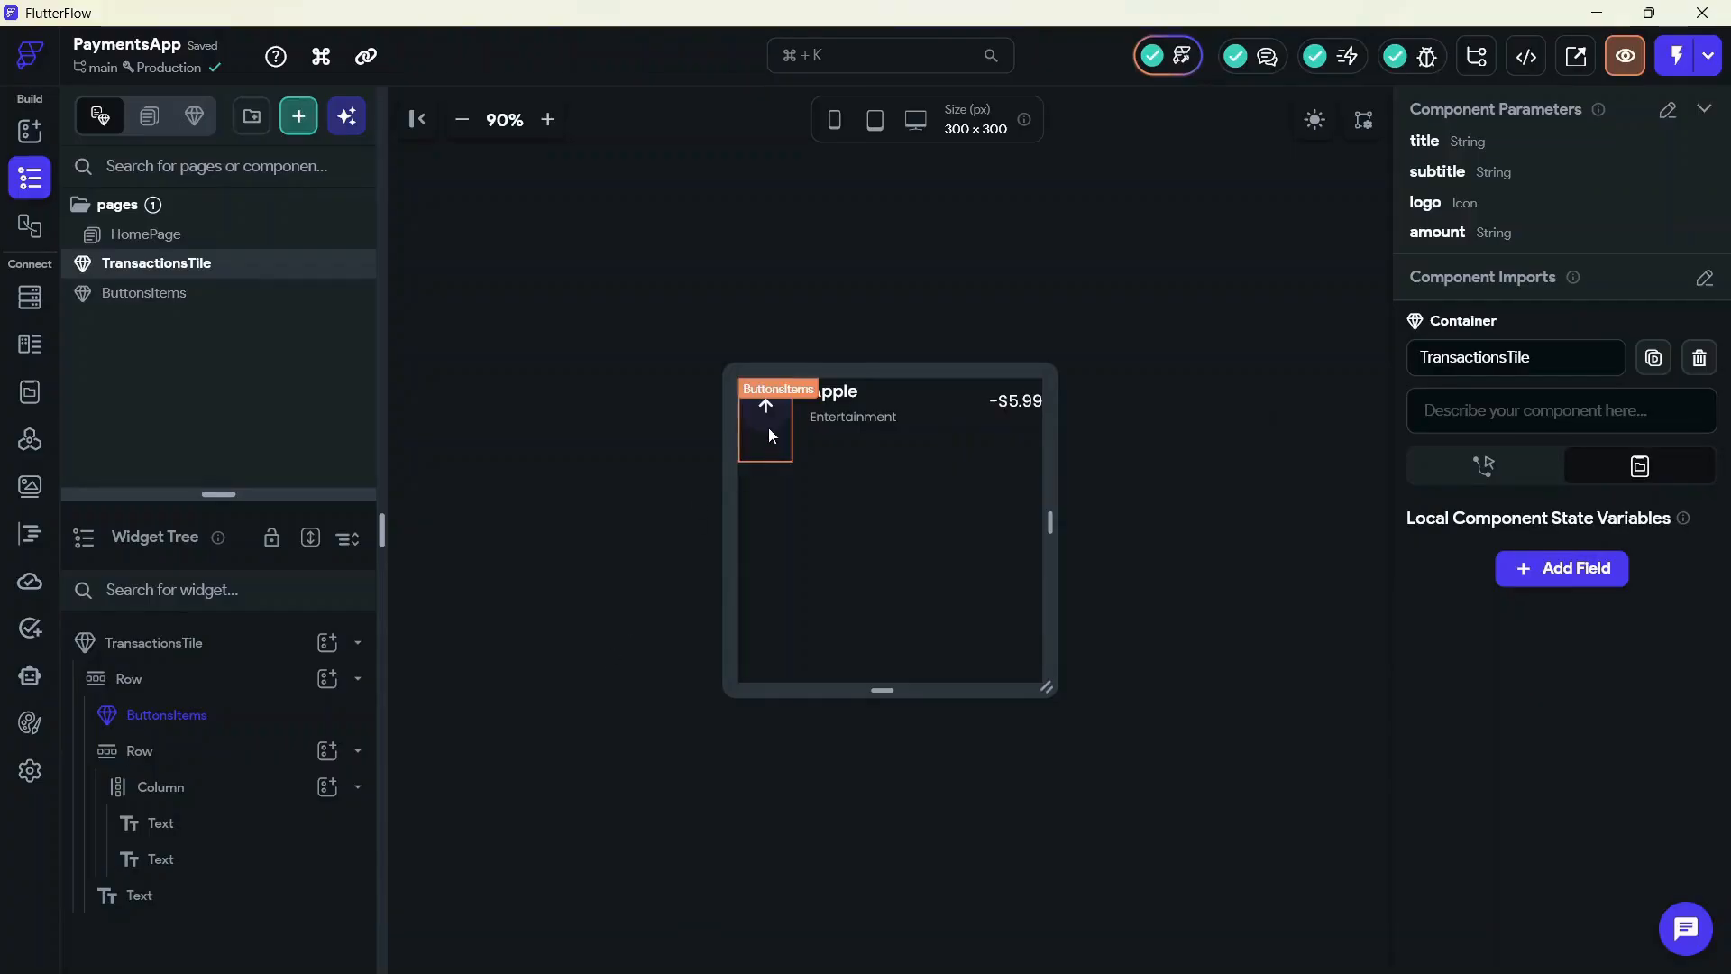
pyautogui.click(768, 428)
pyautogui.scroll(-5, 1523, 738)
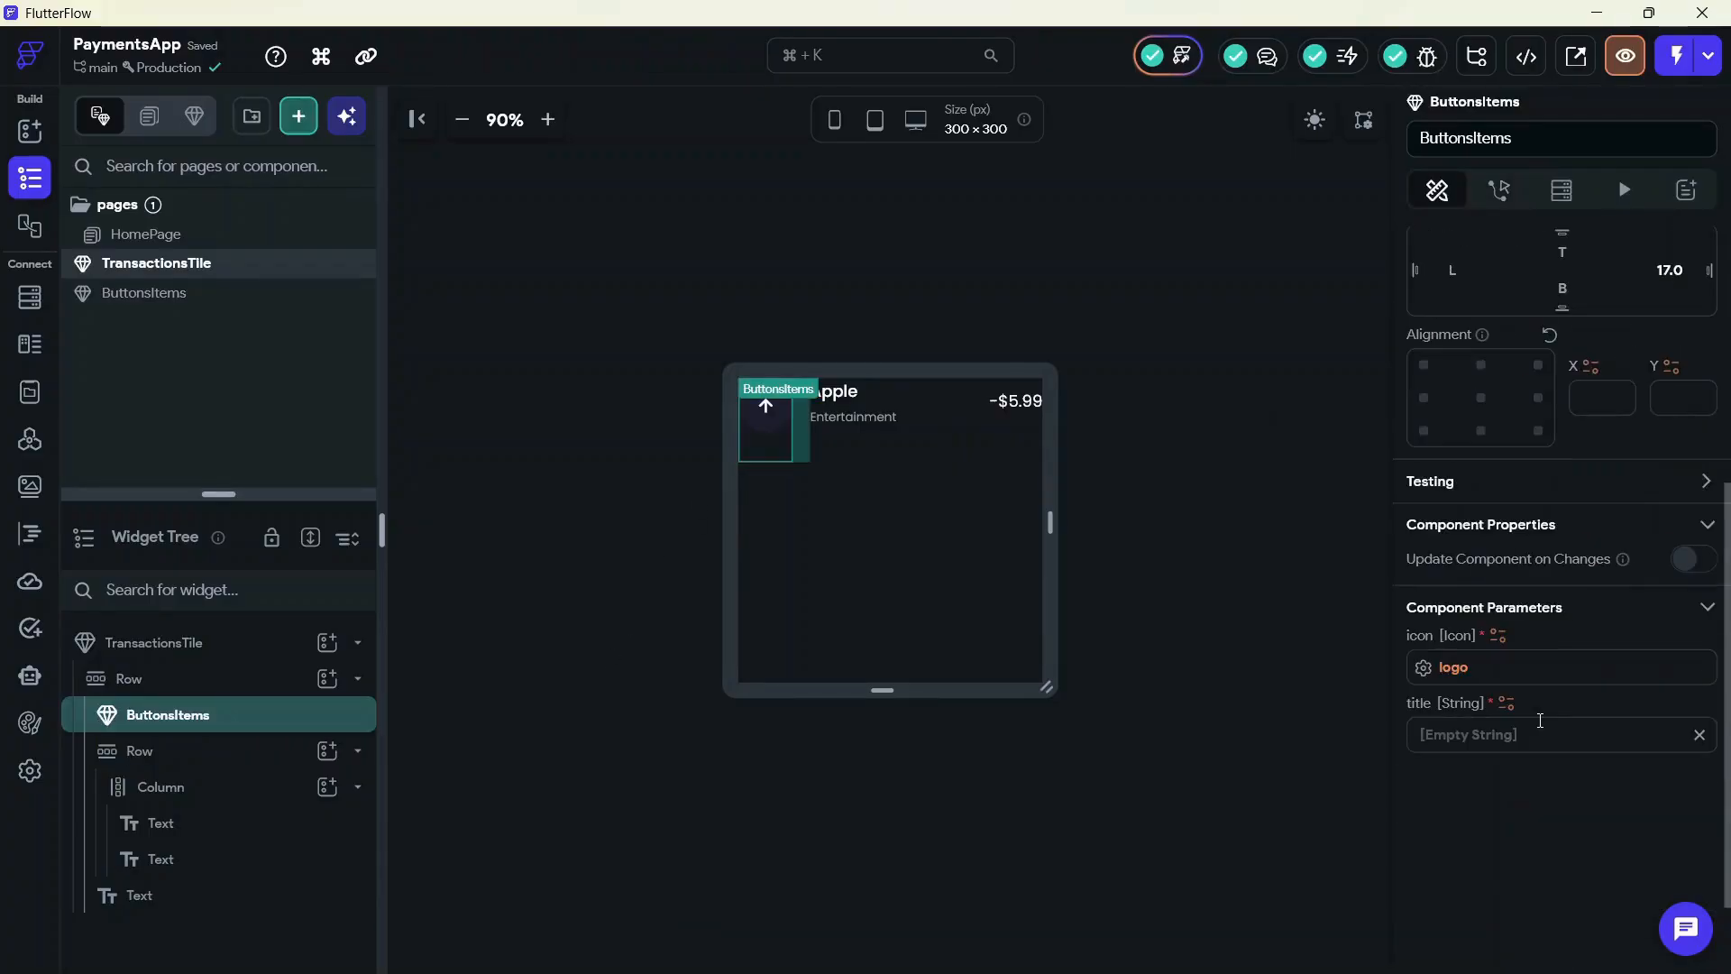
pyautogui.click(1275, 641)
# Add the TransactionsTile component to the HomePage's main Column, below the Transaction heading row
pyautogui.click(163, 236)
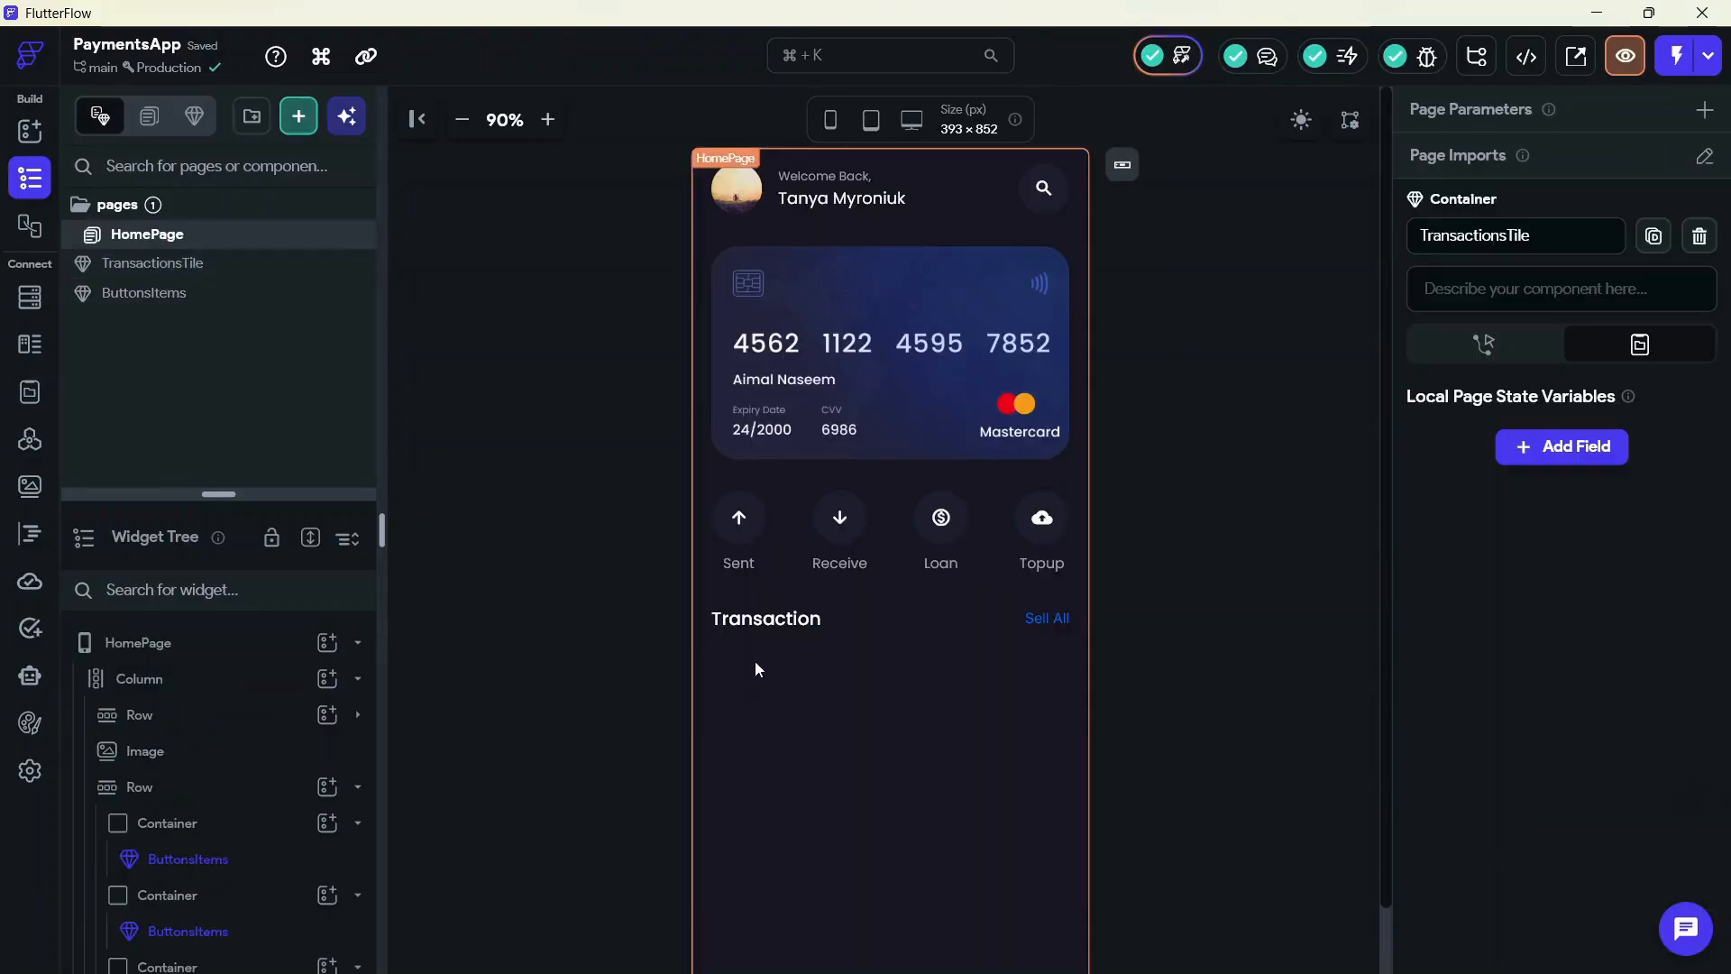
pyautogui.click(768, 563)
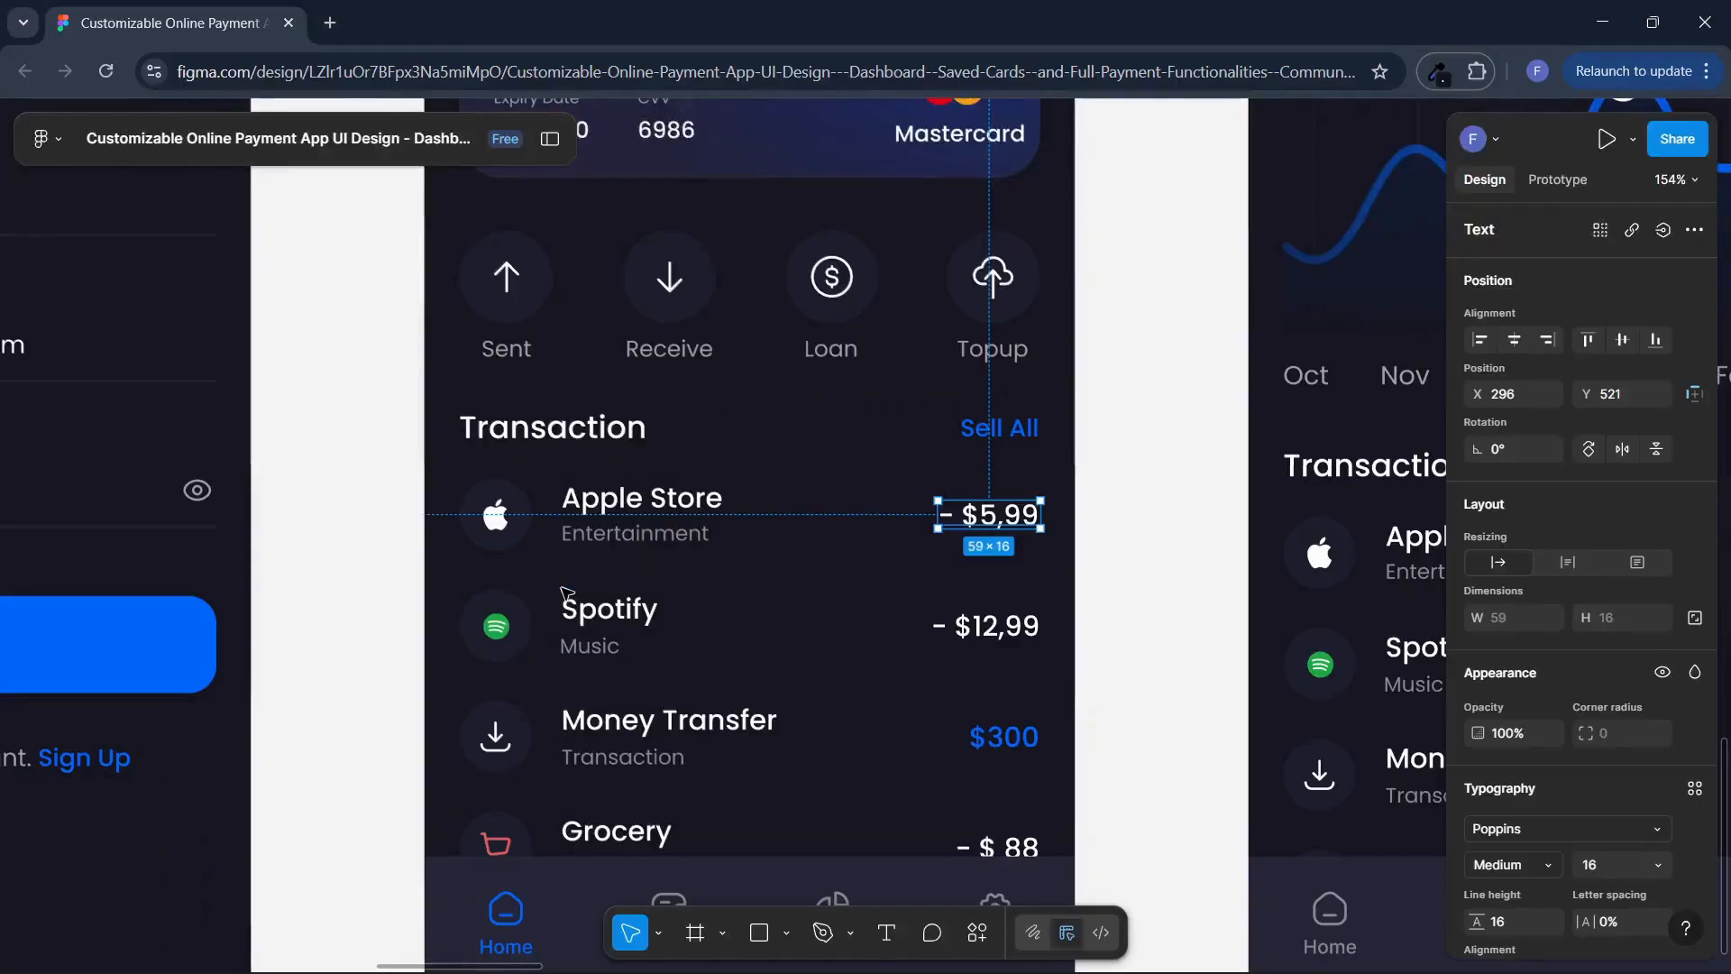
pyautogui.hotkey('shift', '1')
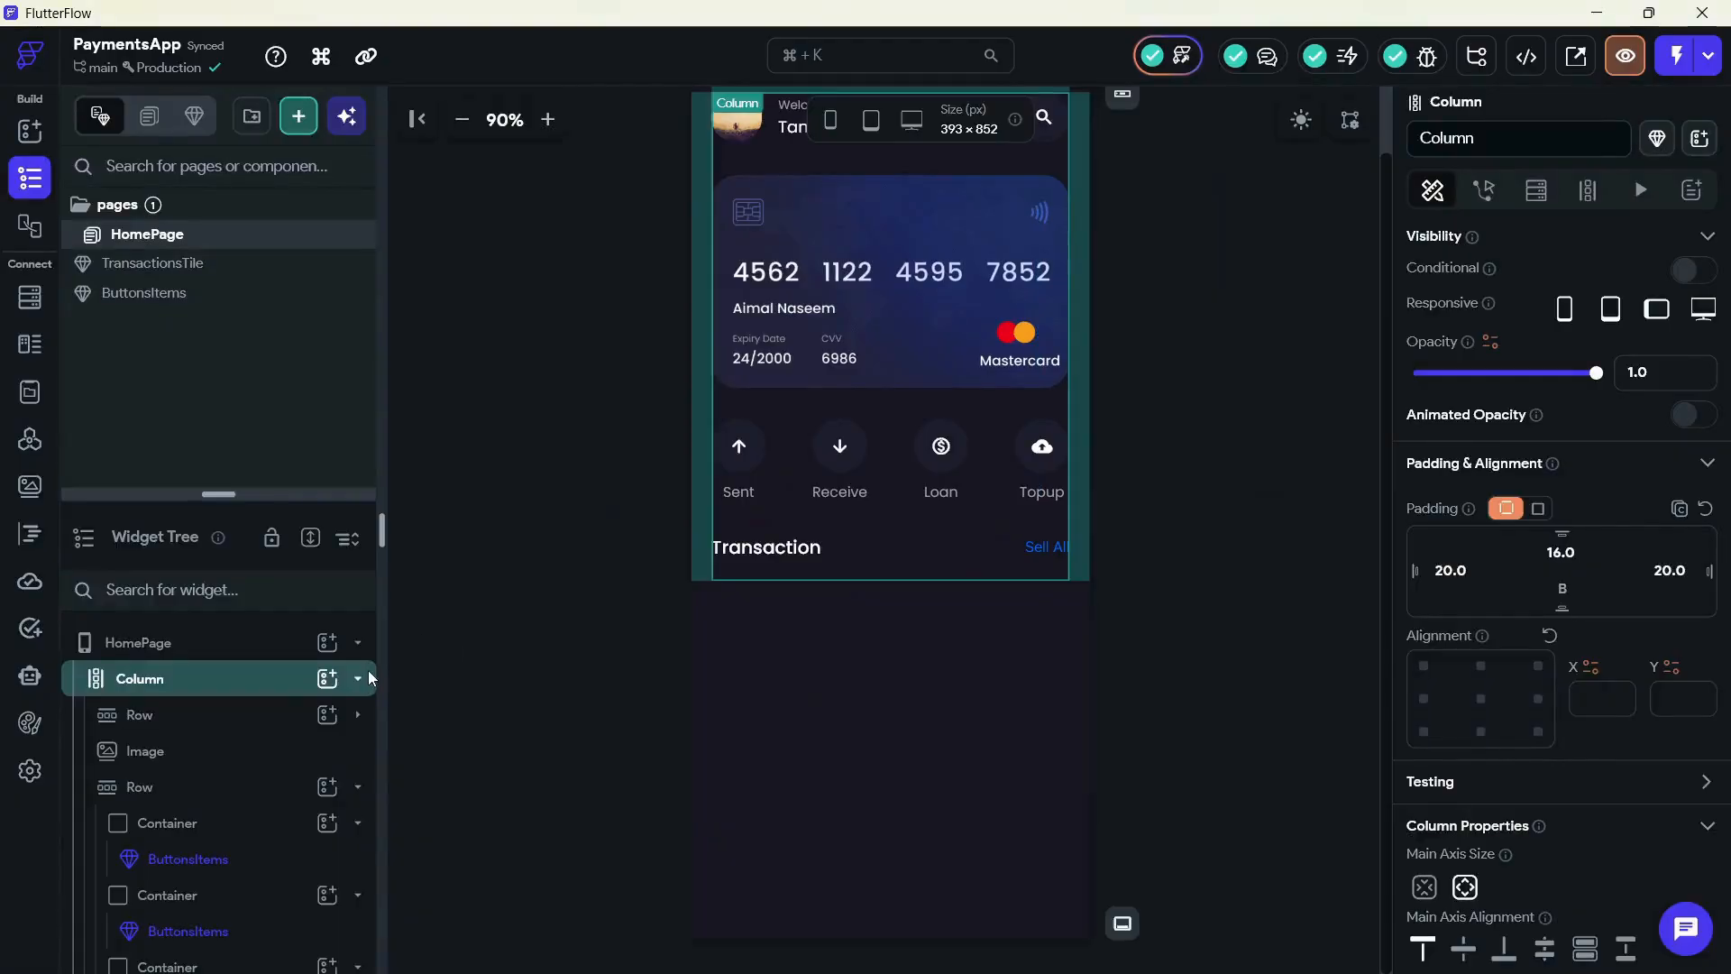
pyautogui.click(329, 678)
pyautogui.click(468, 434)
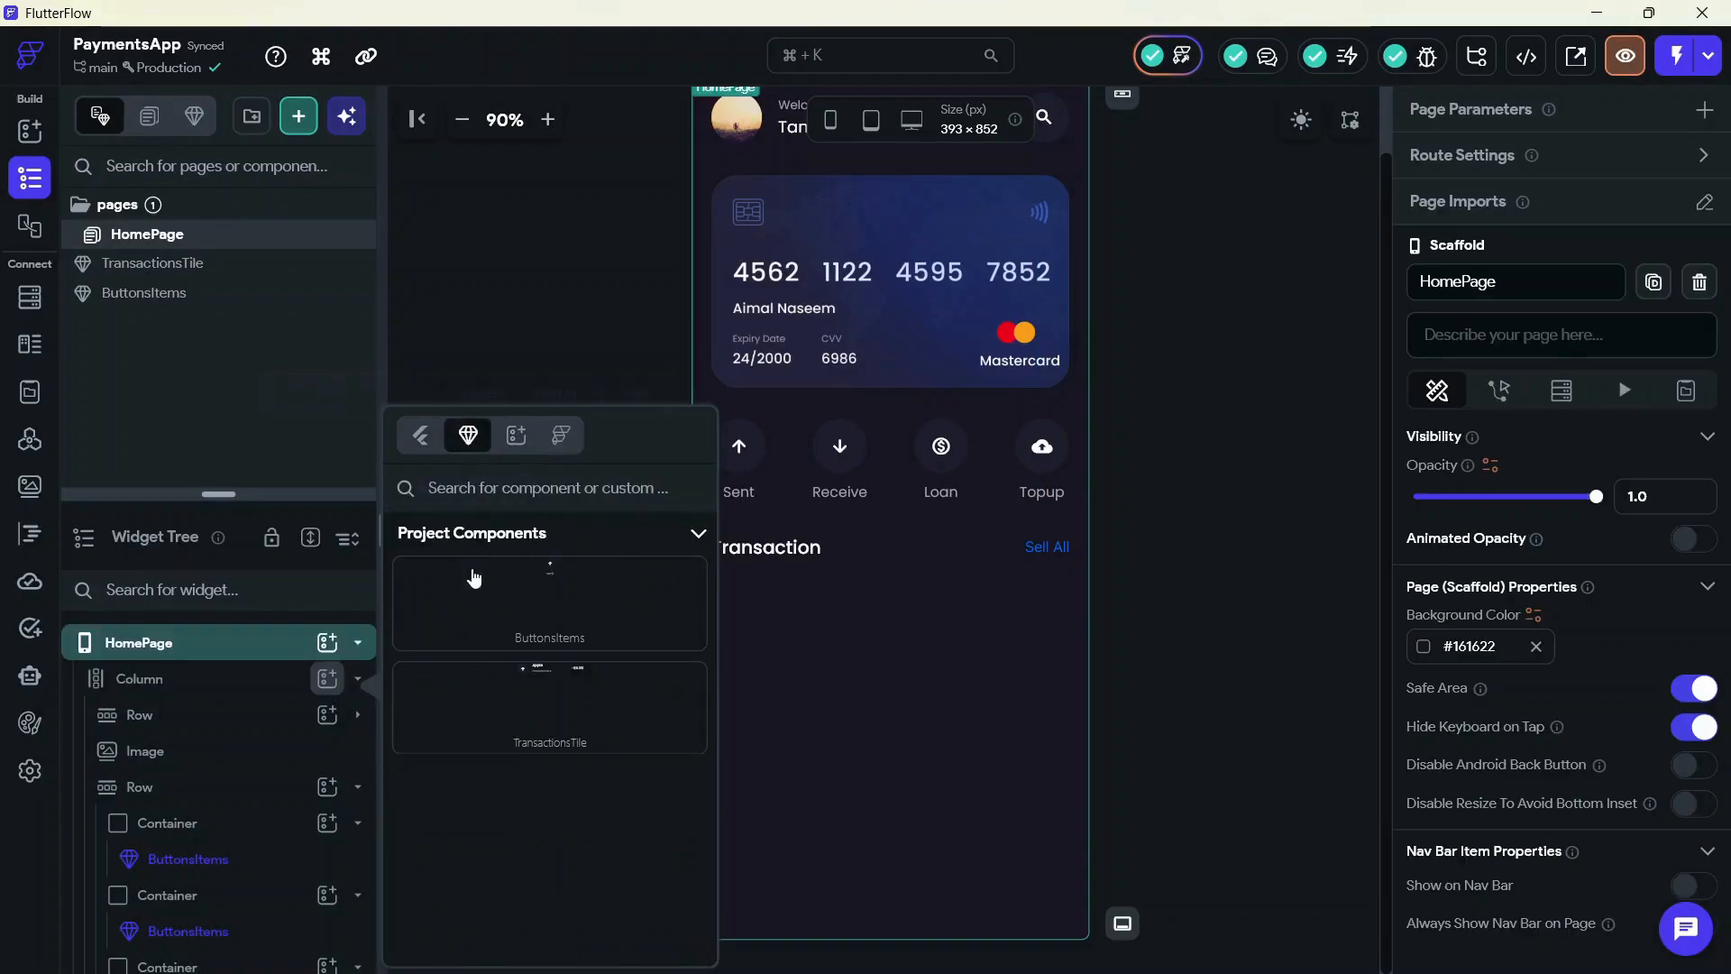
pyautogui.click(512, 712)
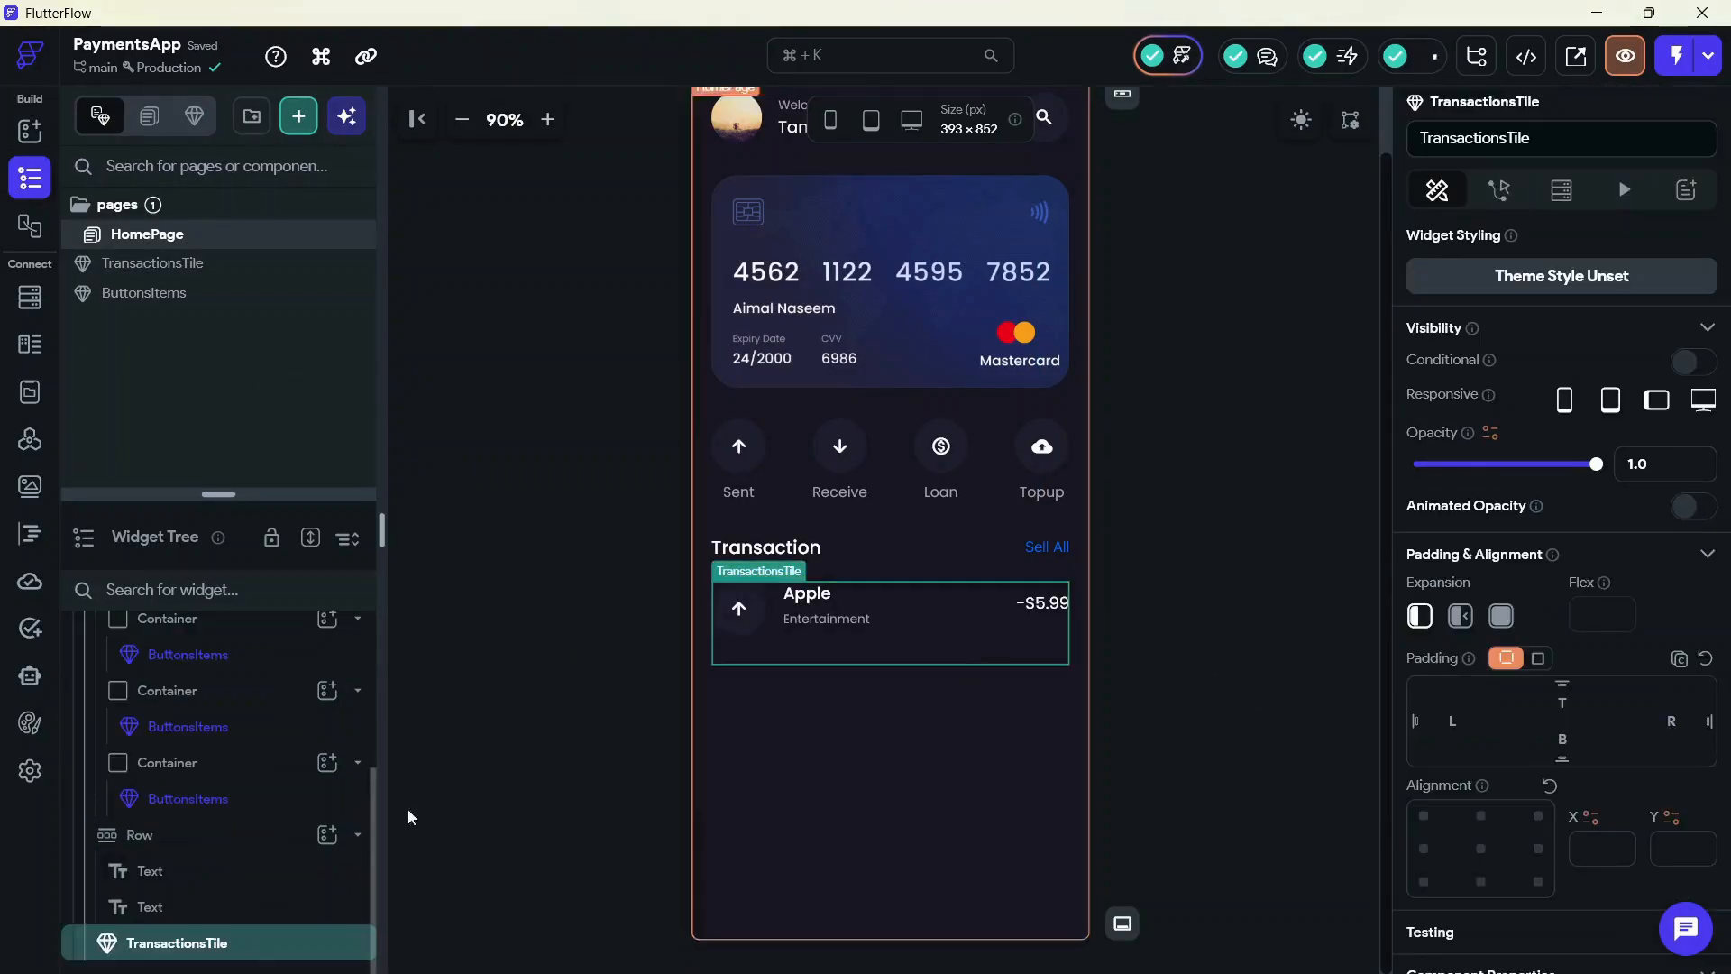
# Set the HomePage tile's title parameter to Apple and its subtitle parameter to Entertainment
pyautogui.scroll(-7, 1464, 541)
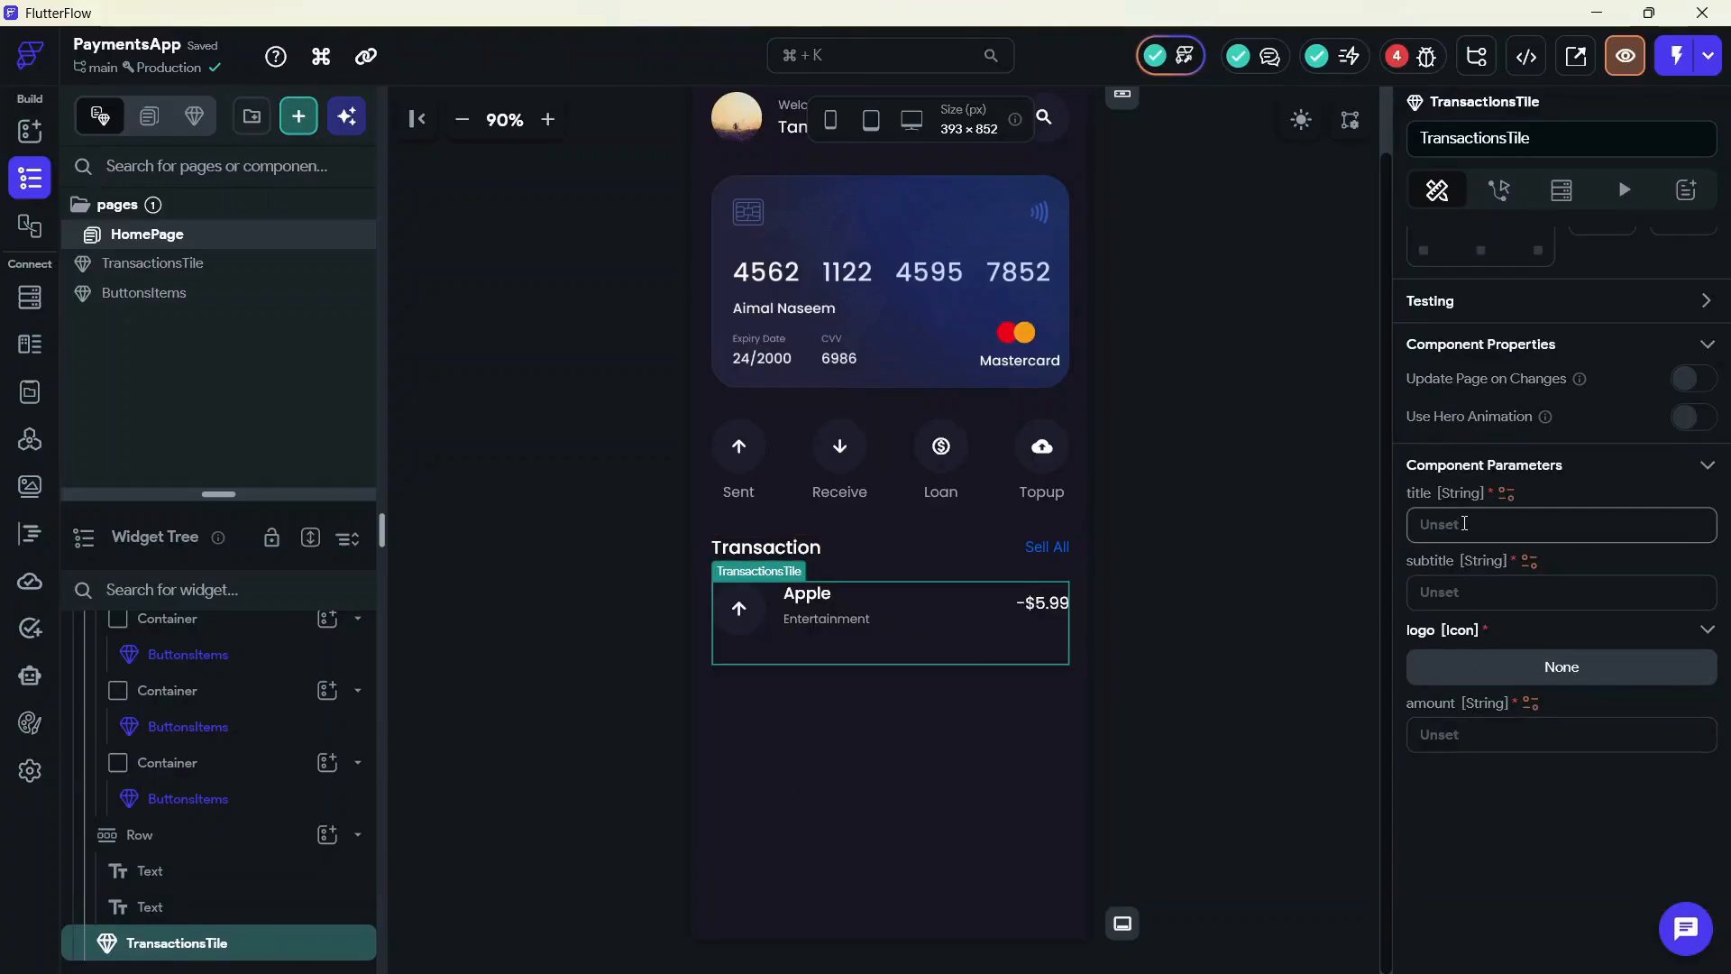
pyautogui.click(1455, 584)
pyautogui.write('Entertainment')
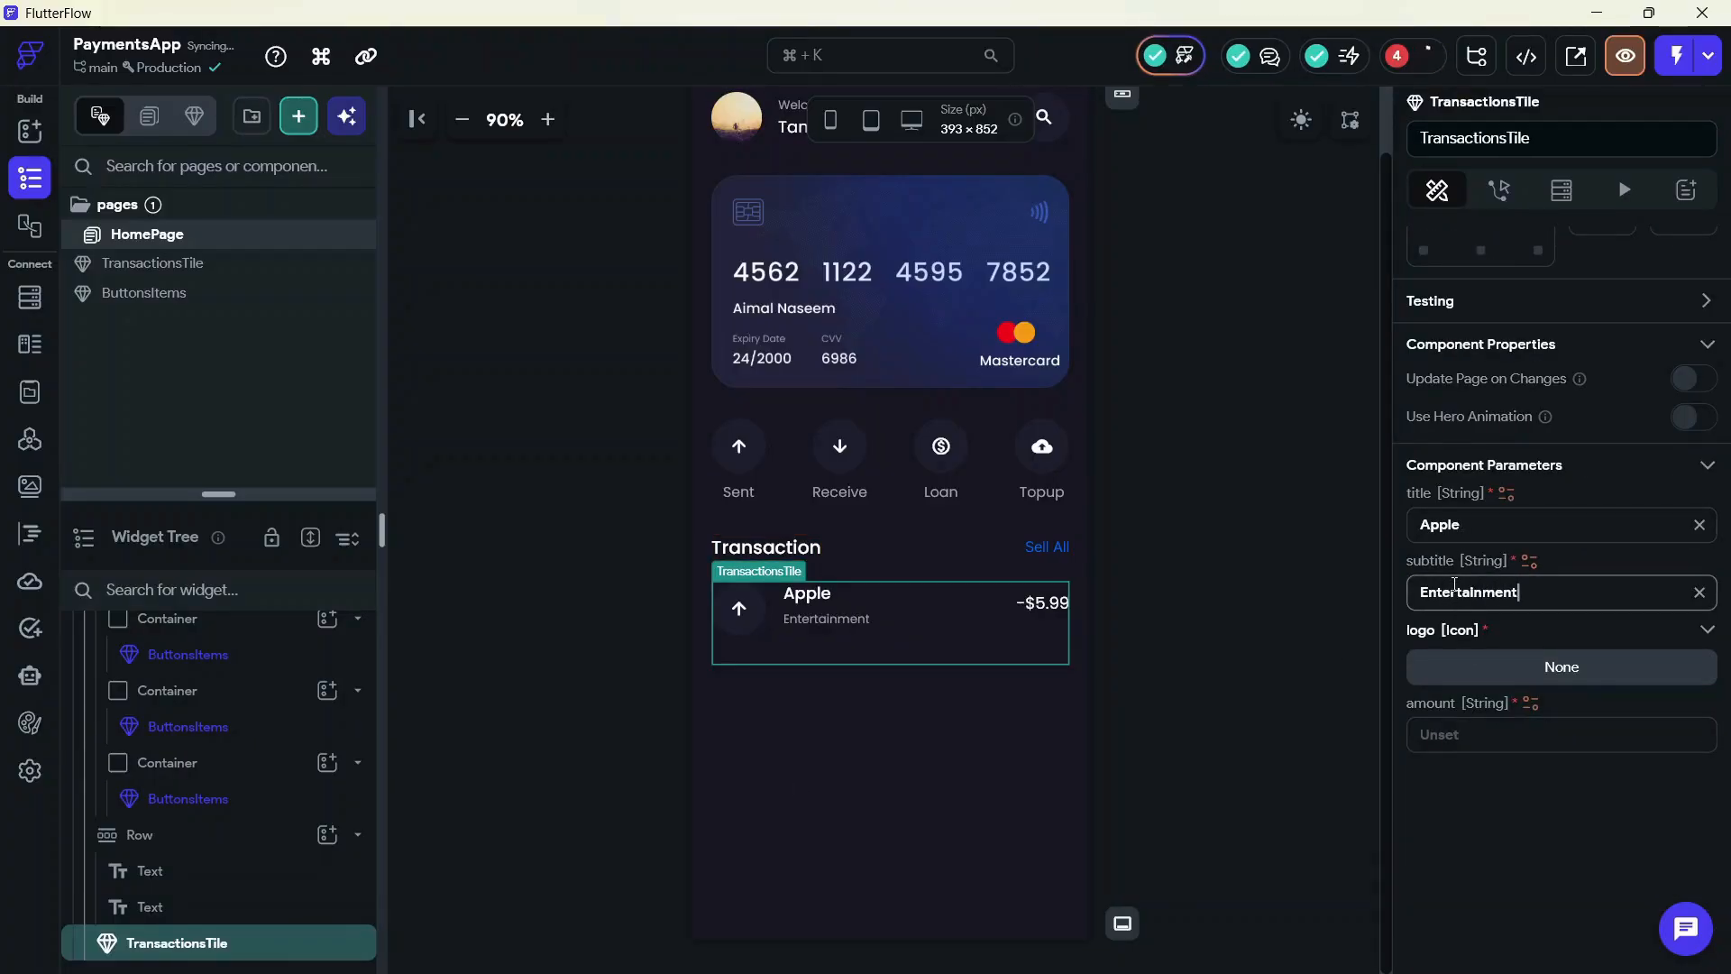
# Set the tile's logo parameter to the Material Apple icon with the Primary color and an icon size of 24
pyautogui.click(1456, 682)
pyautogui.write('apple')
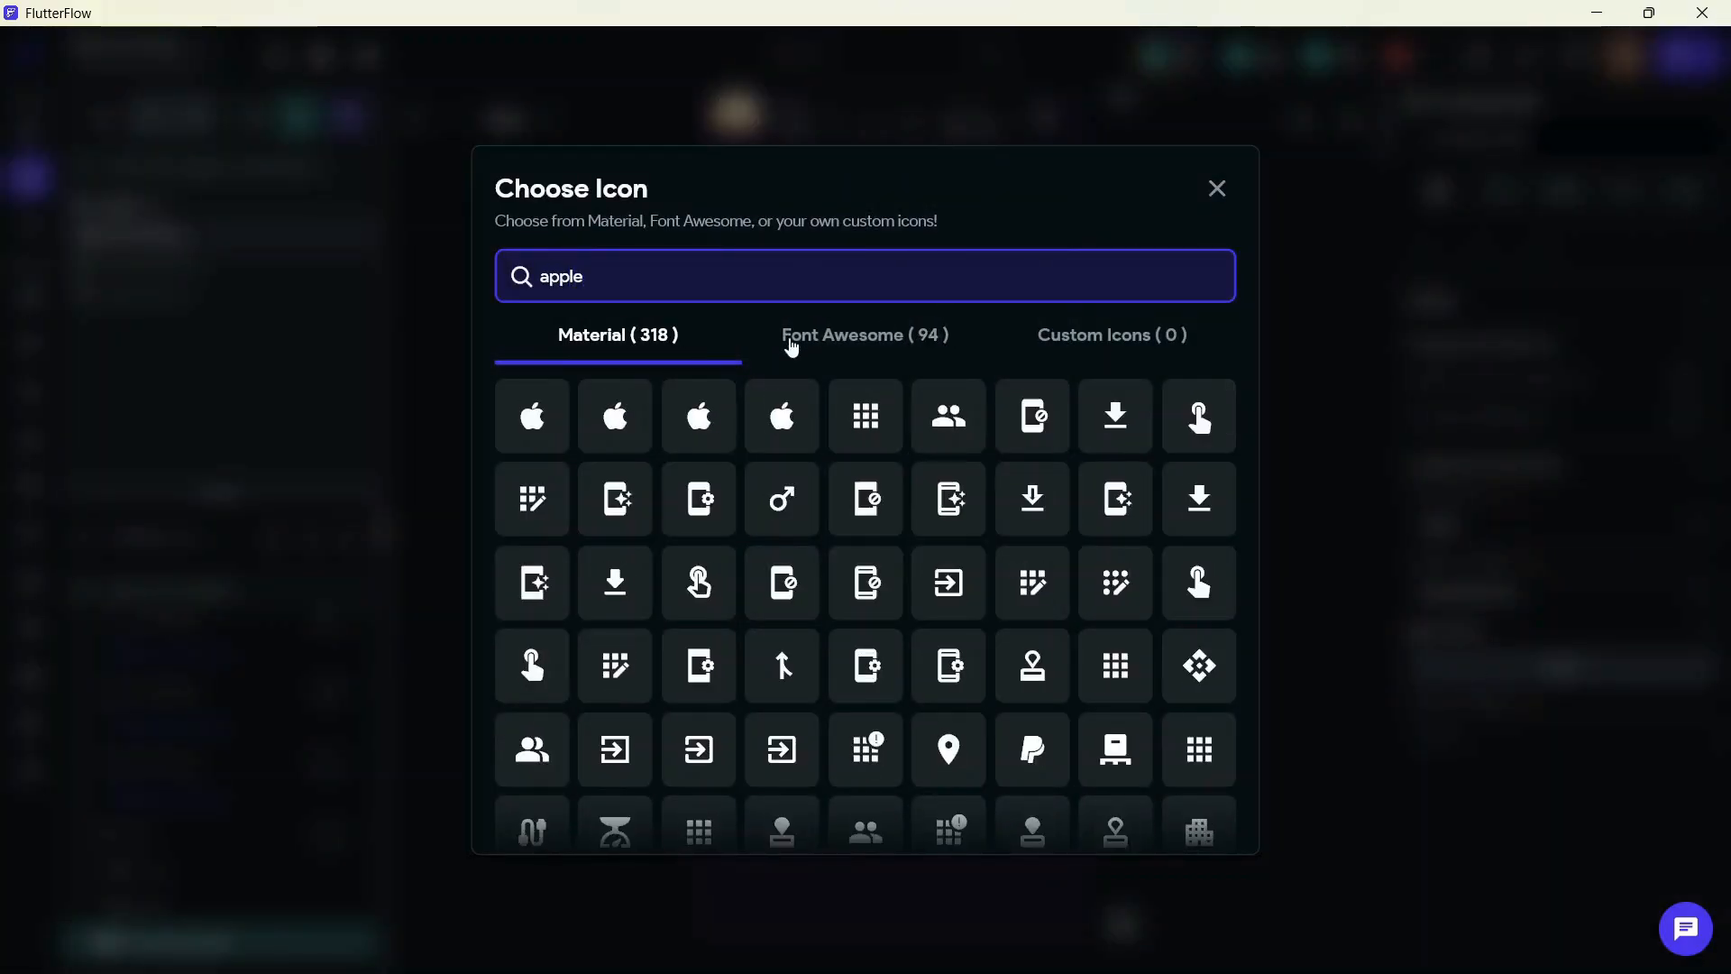
pyautogui.click(531, 416)
pyautogui.click(1596, 728)
pyautogui.click(1229, 622)
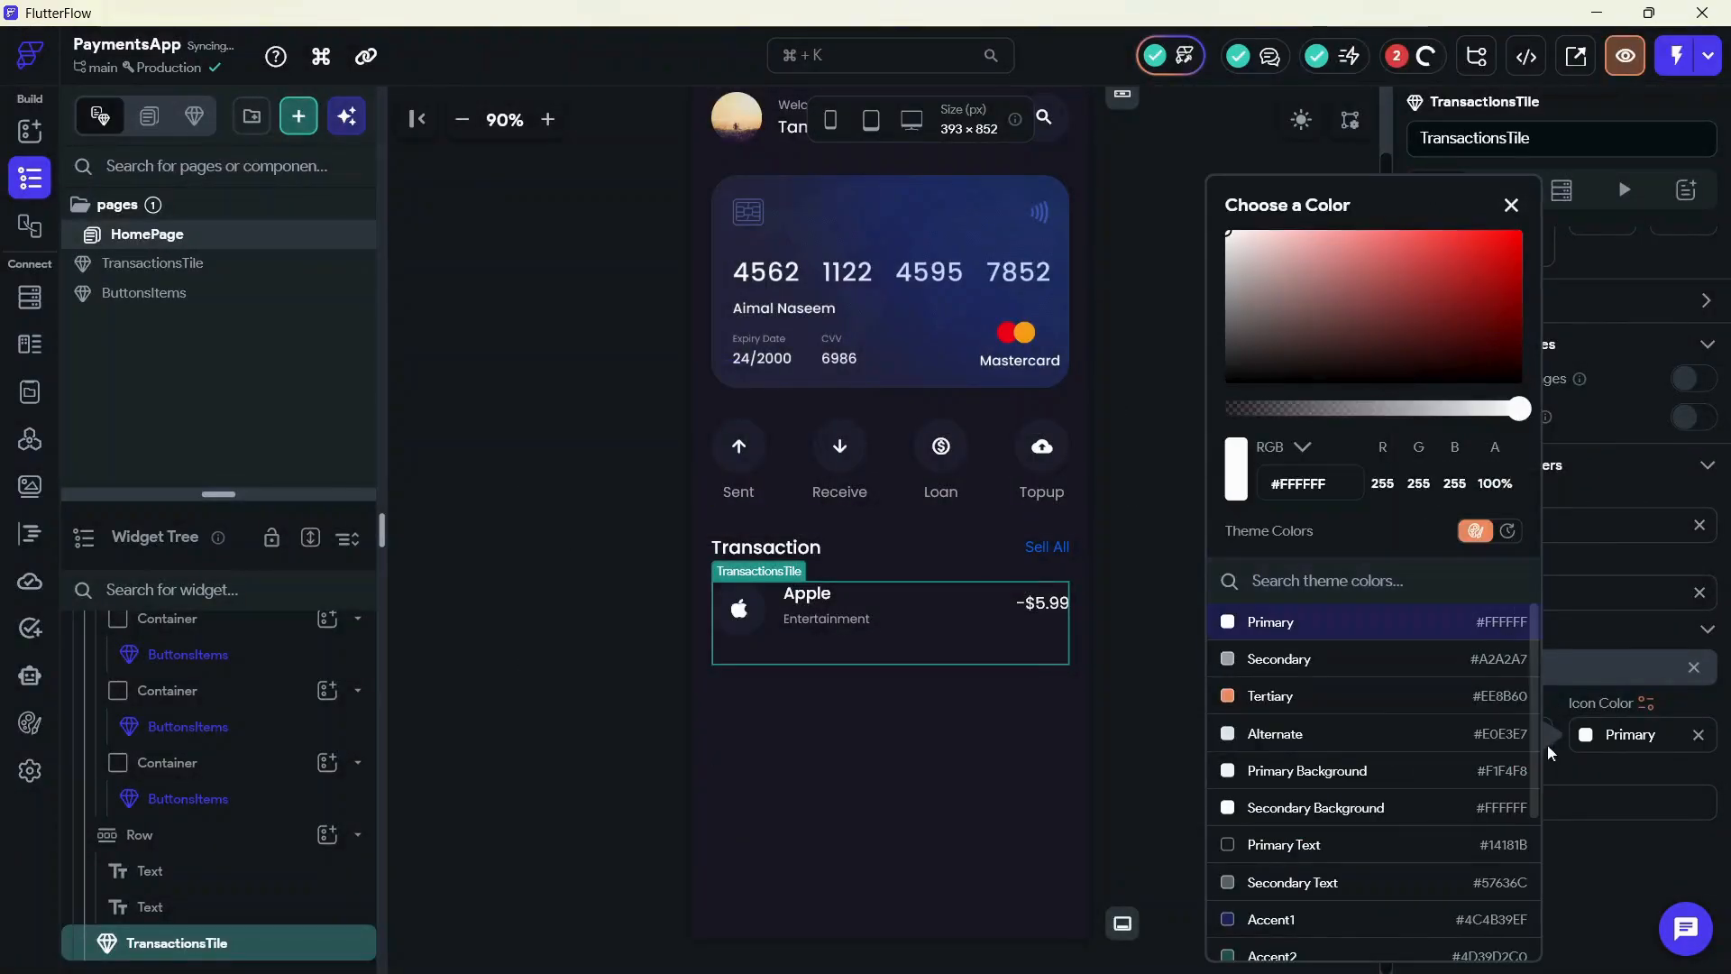
pyautogui.click(1461, 726)
pyautogui.write('24')
# Set the tile's amount parameter to -$5.99, checking the value against the Figma design
pyautogui.click(1459, 798)
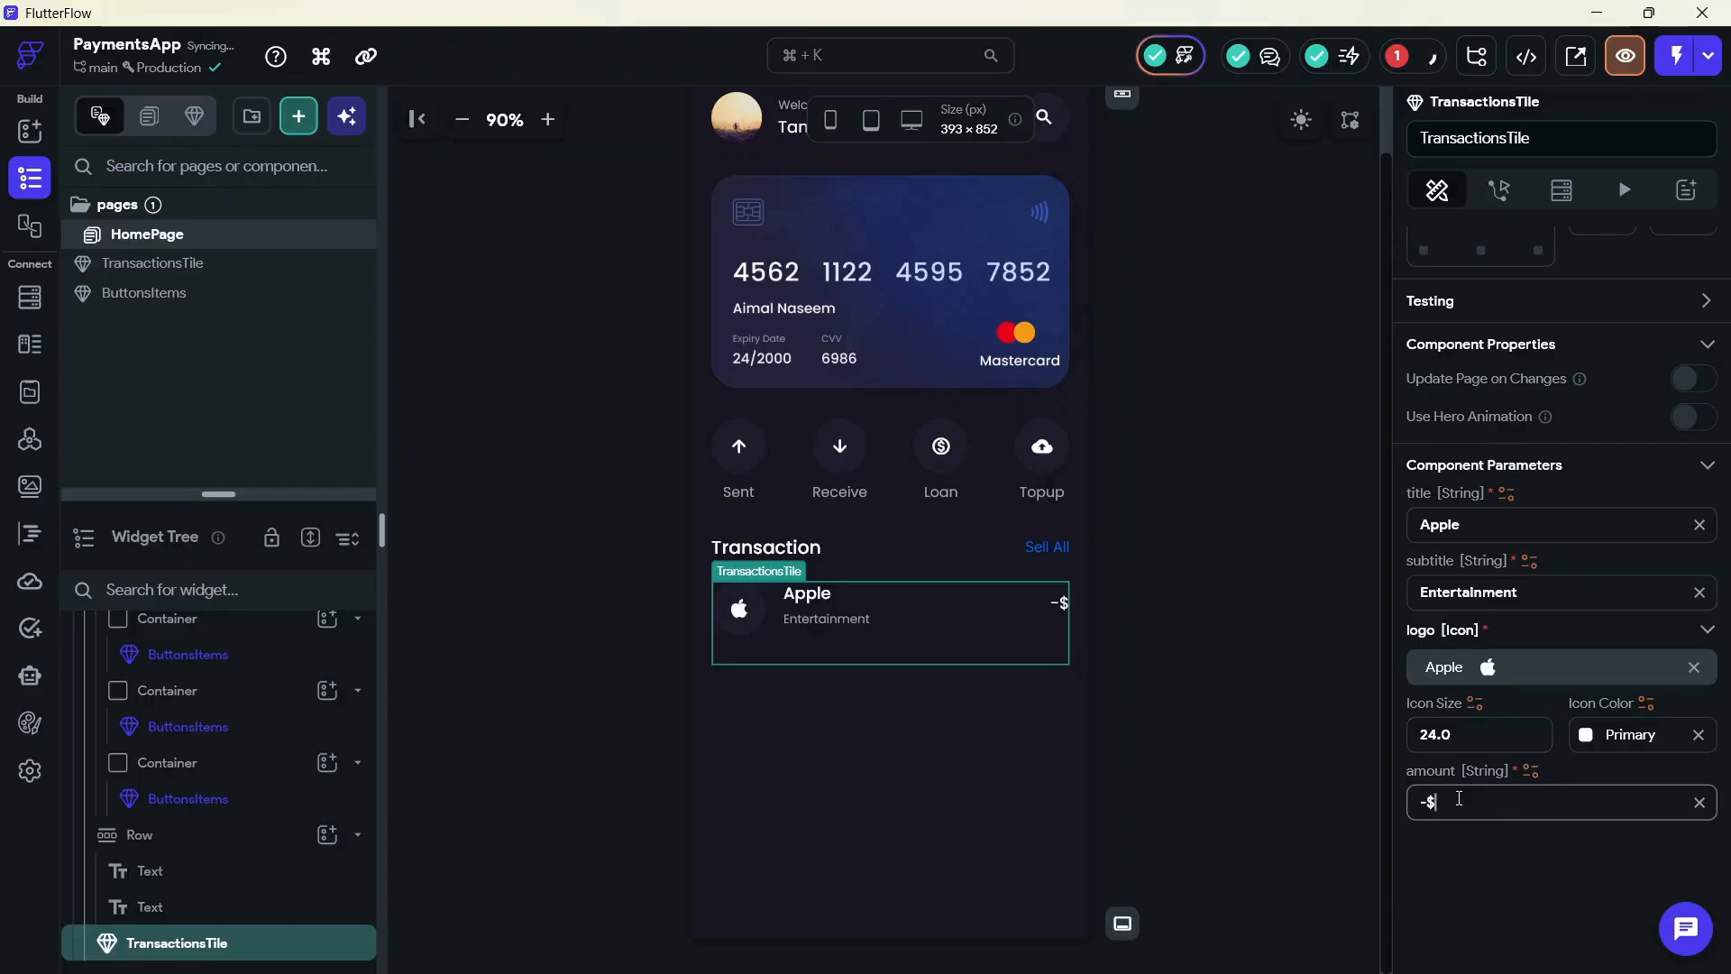
pyautogui.hotkey('alt', 'Tab')
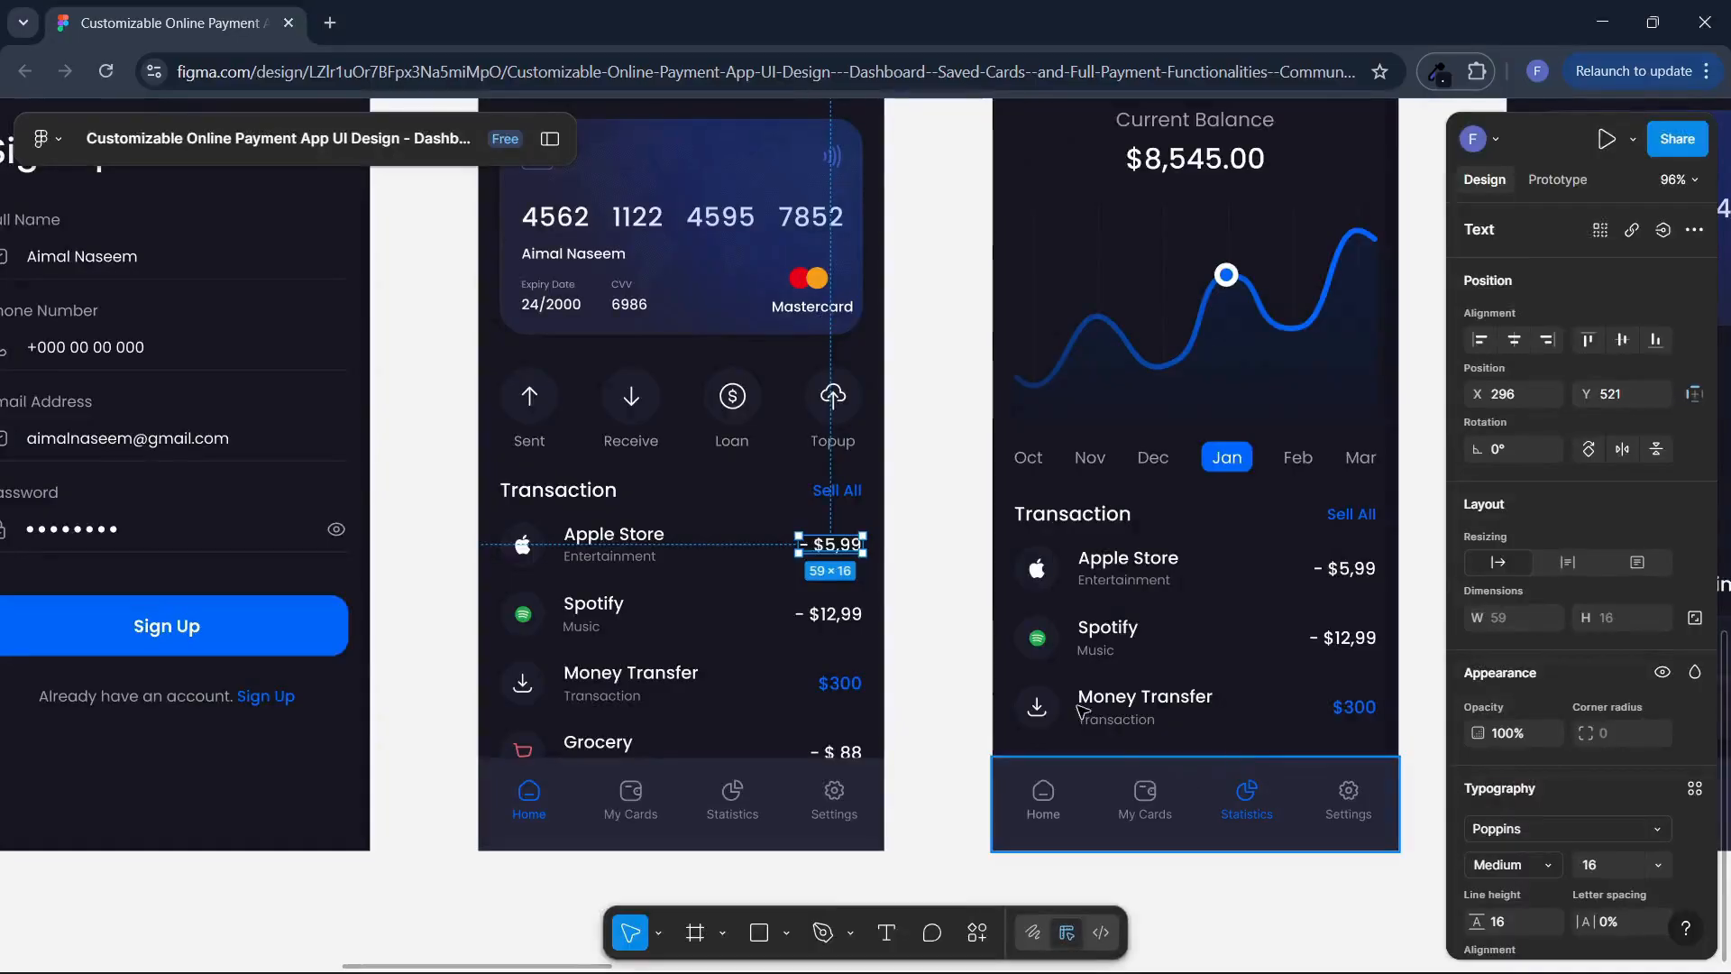
pyautogui.hotkey('alt', 'Tab')
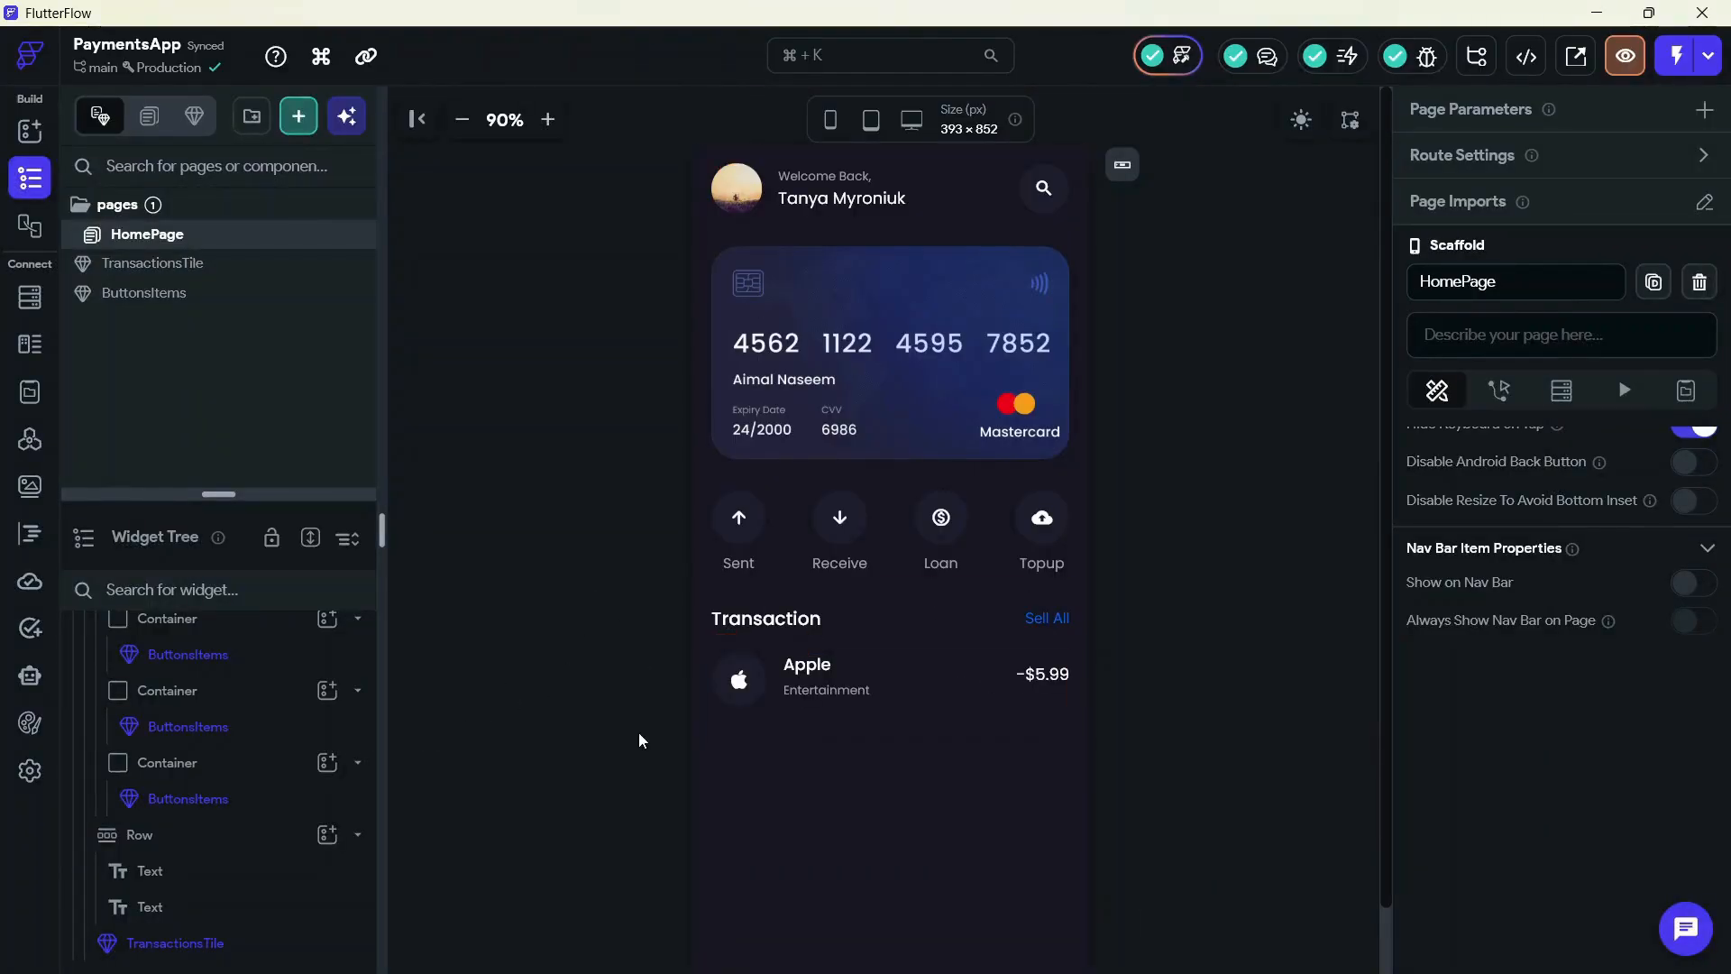
# Compare the HomePage transaction tile with the Transaction list in the Figma home screen
pyautogui.hotkey('alt', 'Tab')
pyautogui.hotkey('alt', 'Tab')
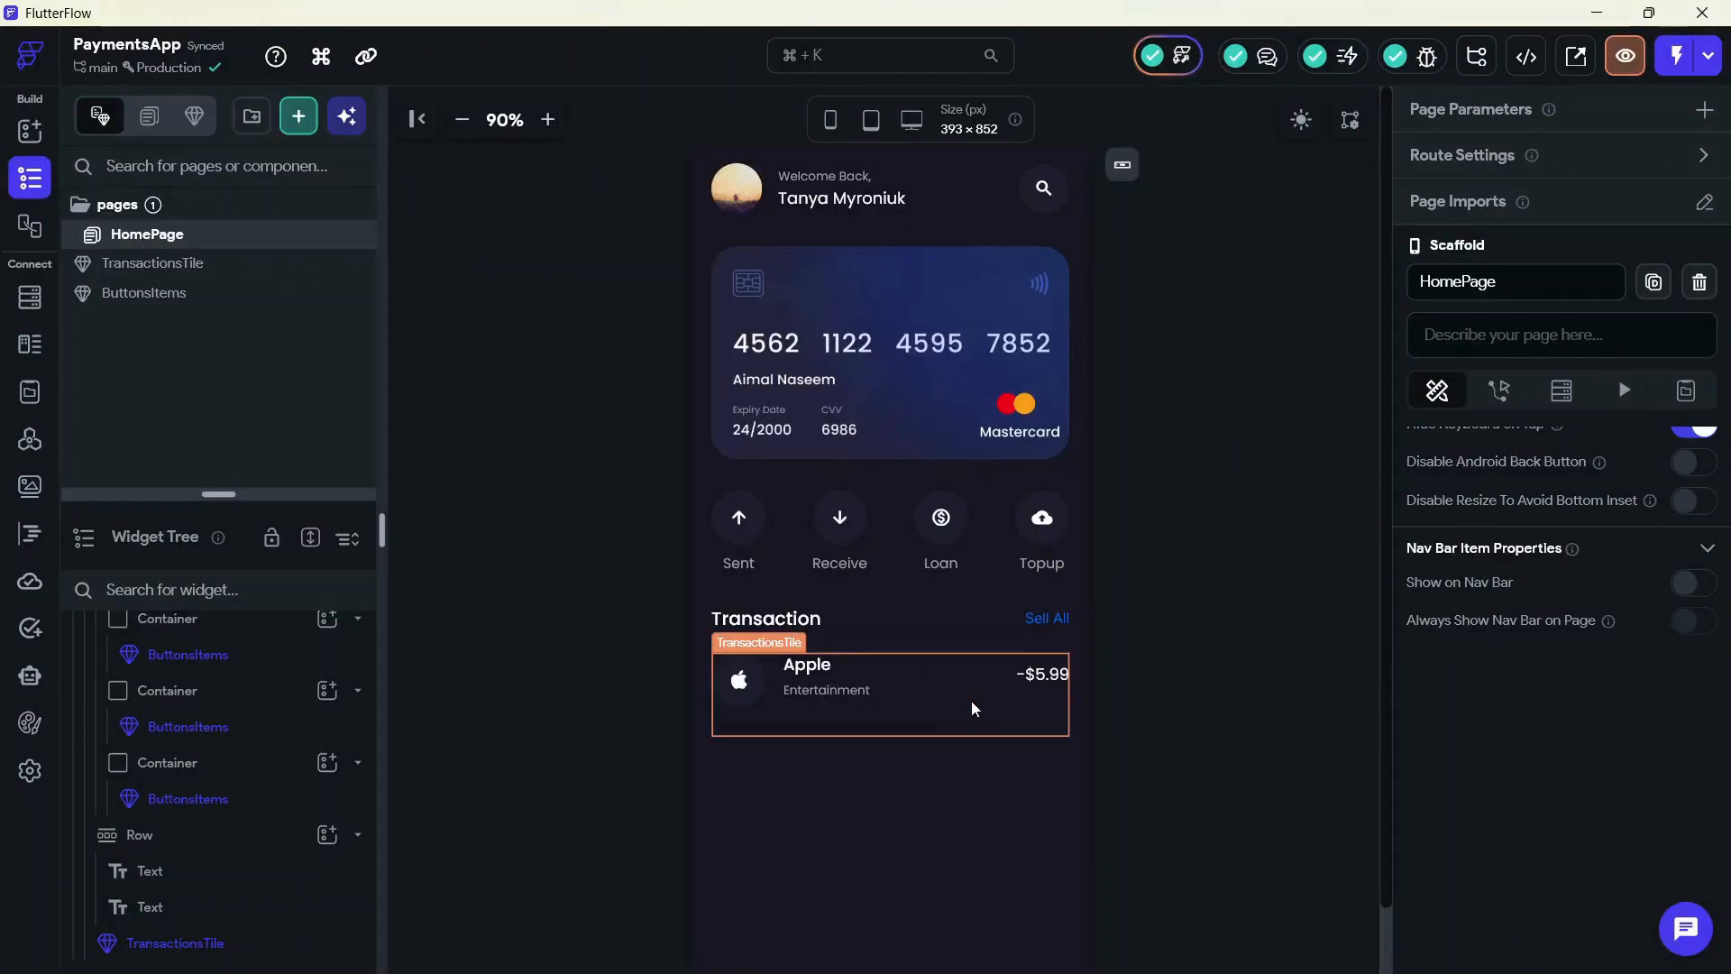
pyautogui.click(970, 691)
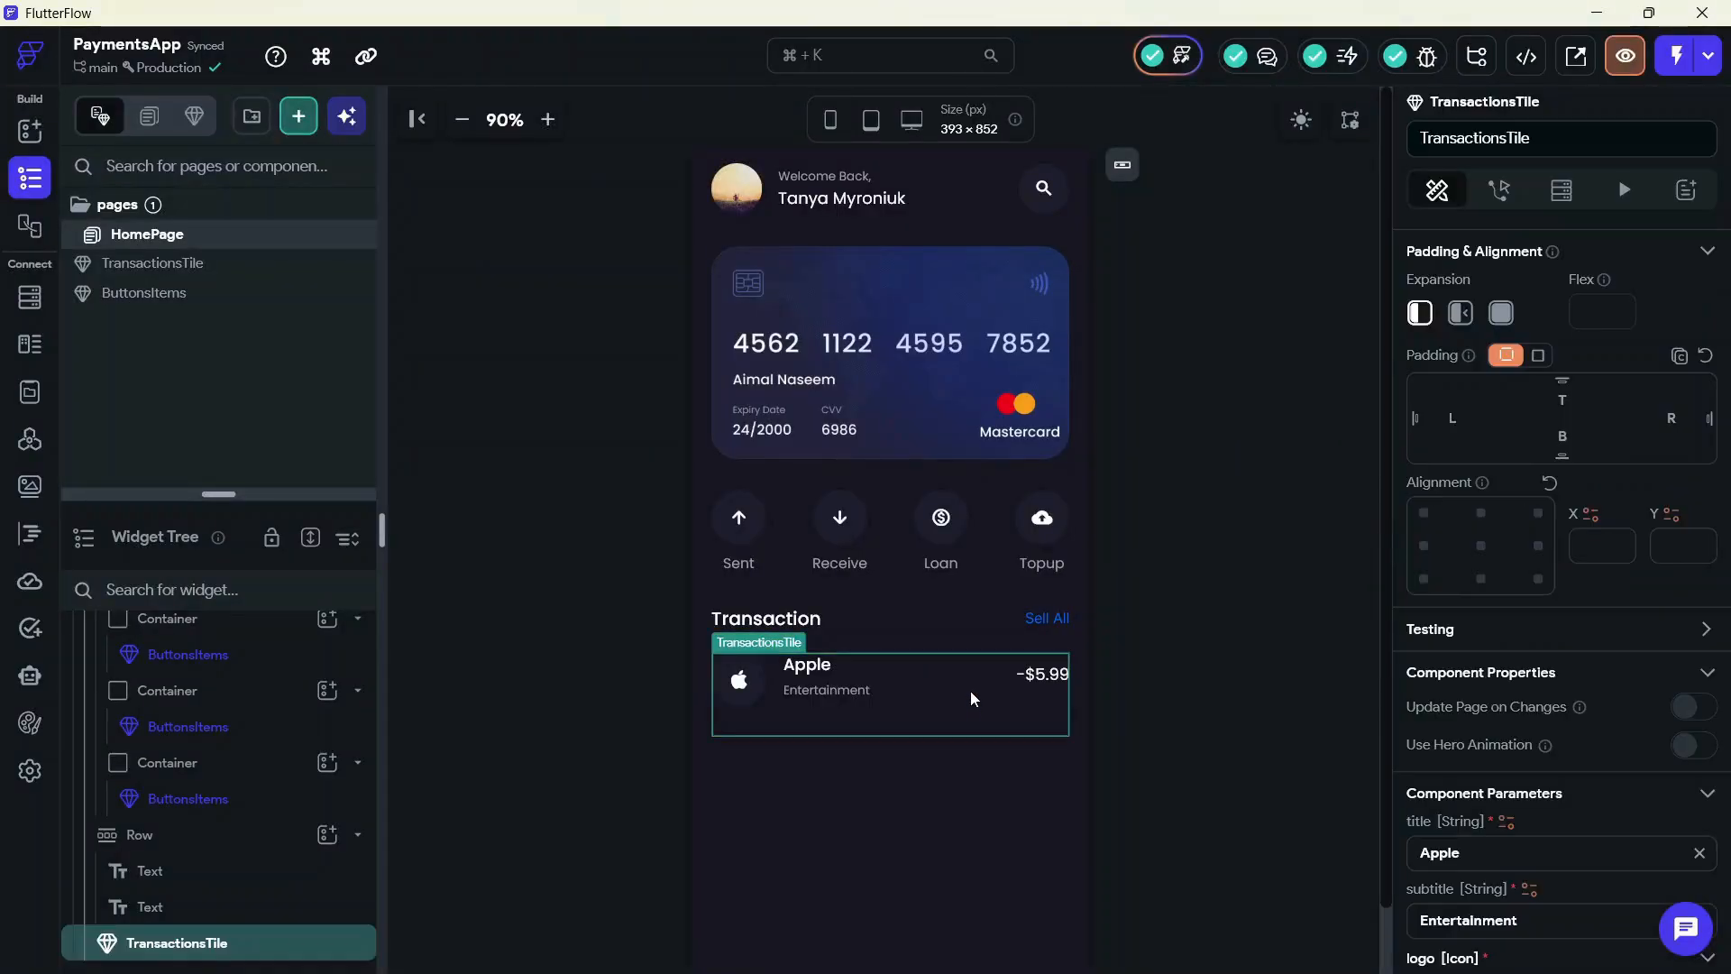
pyautogui.hotkey('alt', 'Tab')
pyautogui.moveTo(601, 559); pyautogui.dragTo(675, 605)
pyautogui.scroll(1, 702, 619)
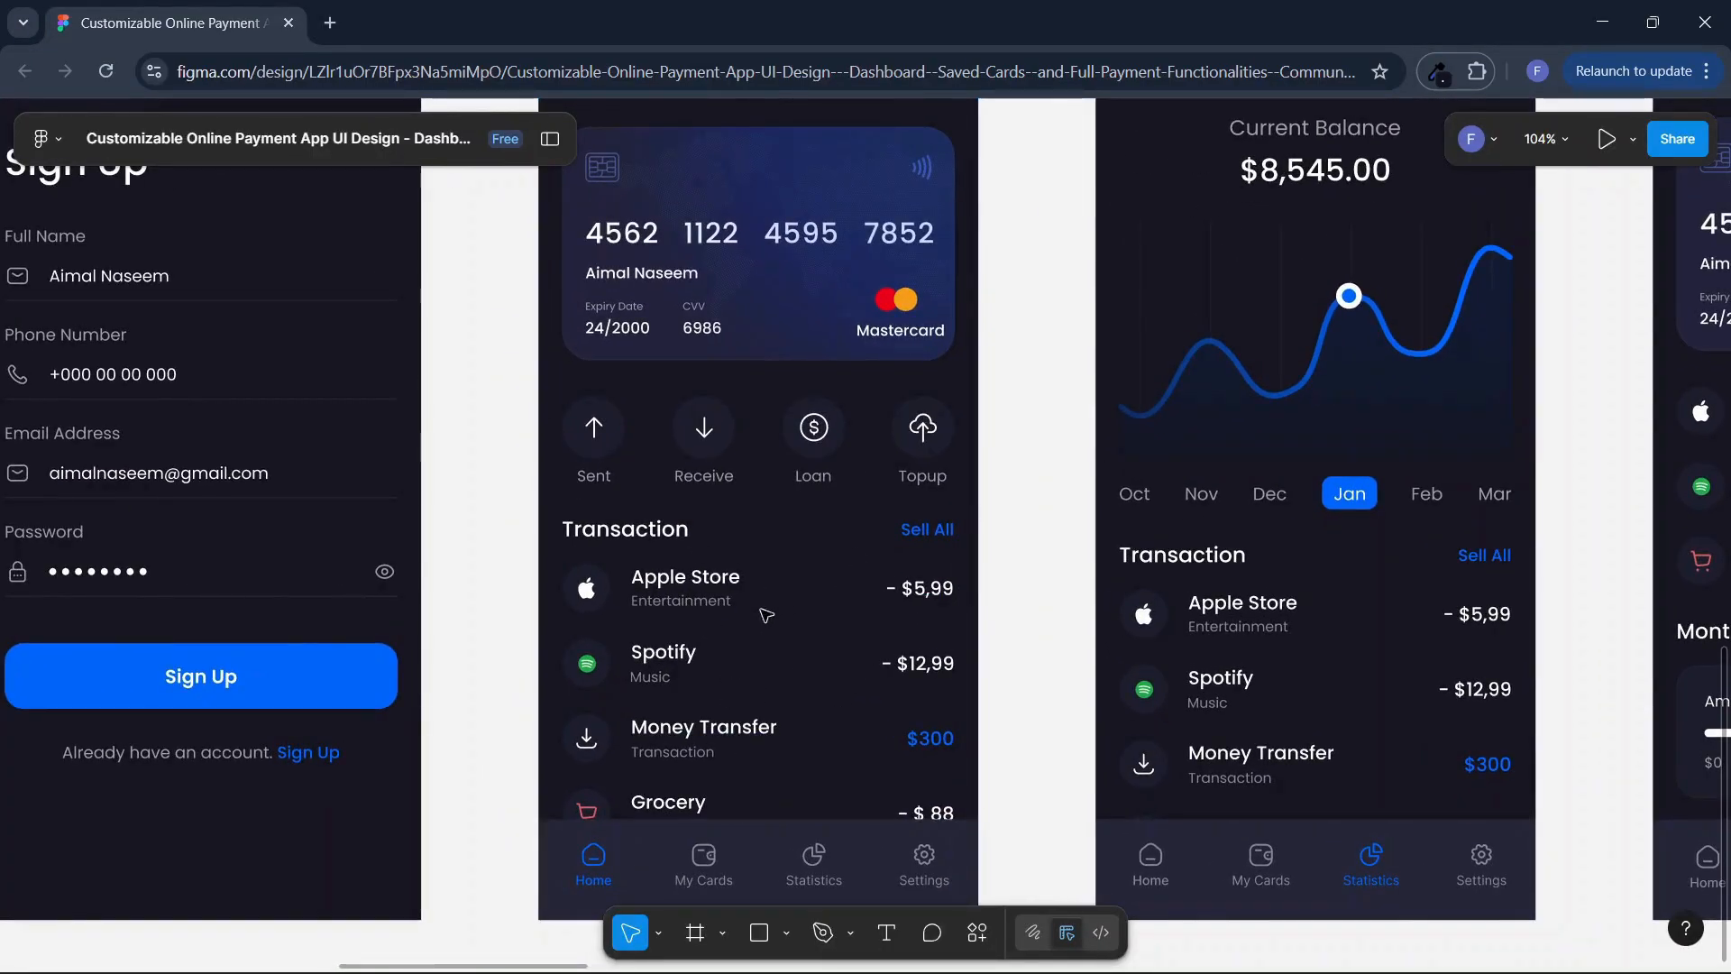
pyautogui.hotkey('alt', 'Tab')
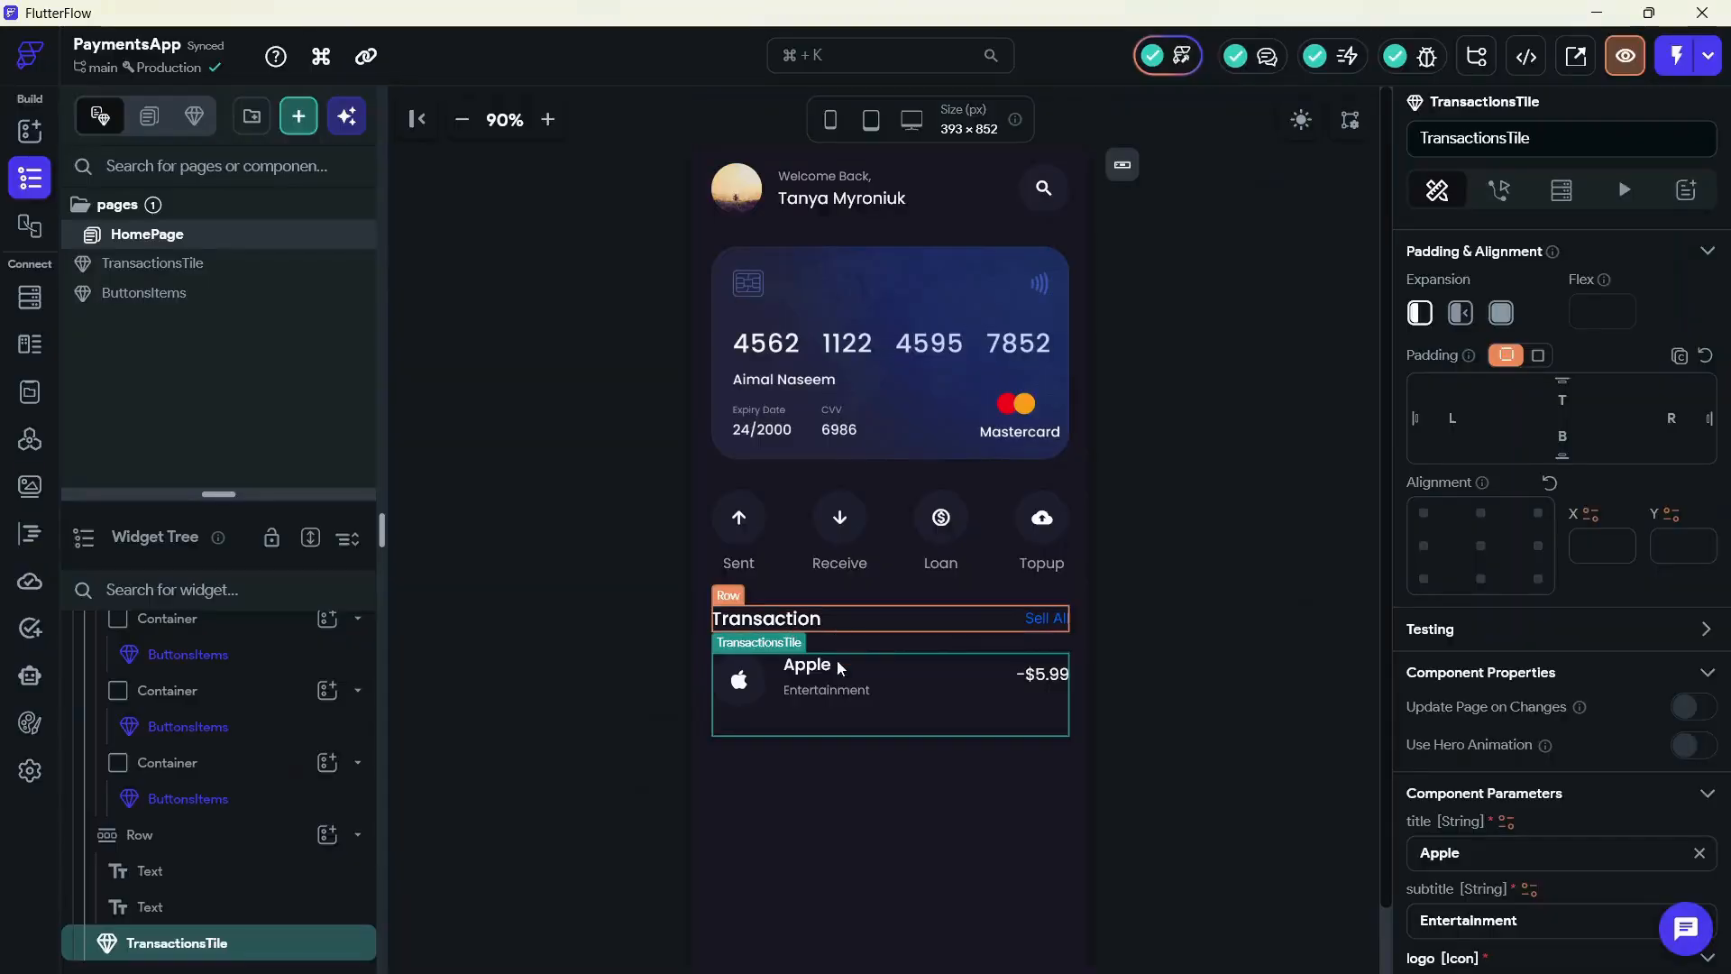
# Try wrapping the HomePage's TransactionsTile in a ListView and remove that wrapper
pyautogui.rightClick(171, 942)
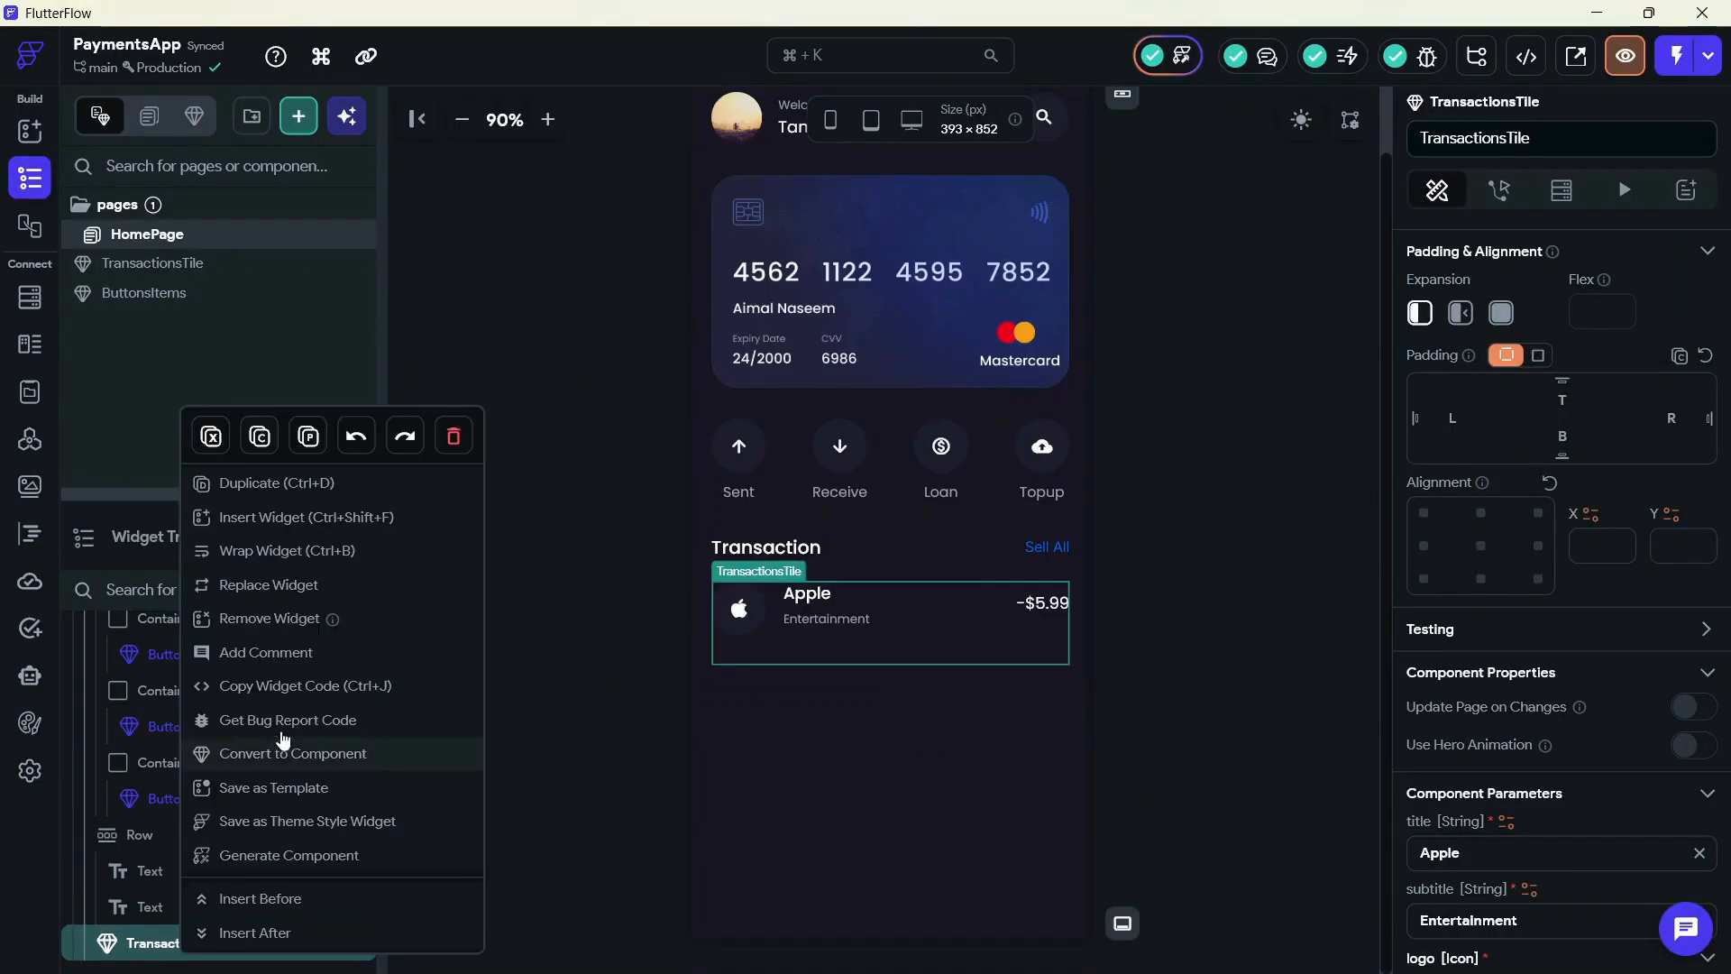
pyautogui.click(293, 552)
pyautogui.click(803, 453)
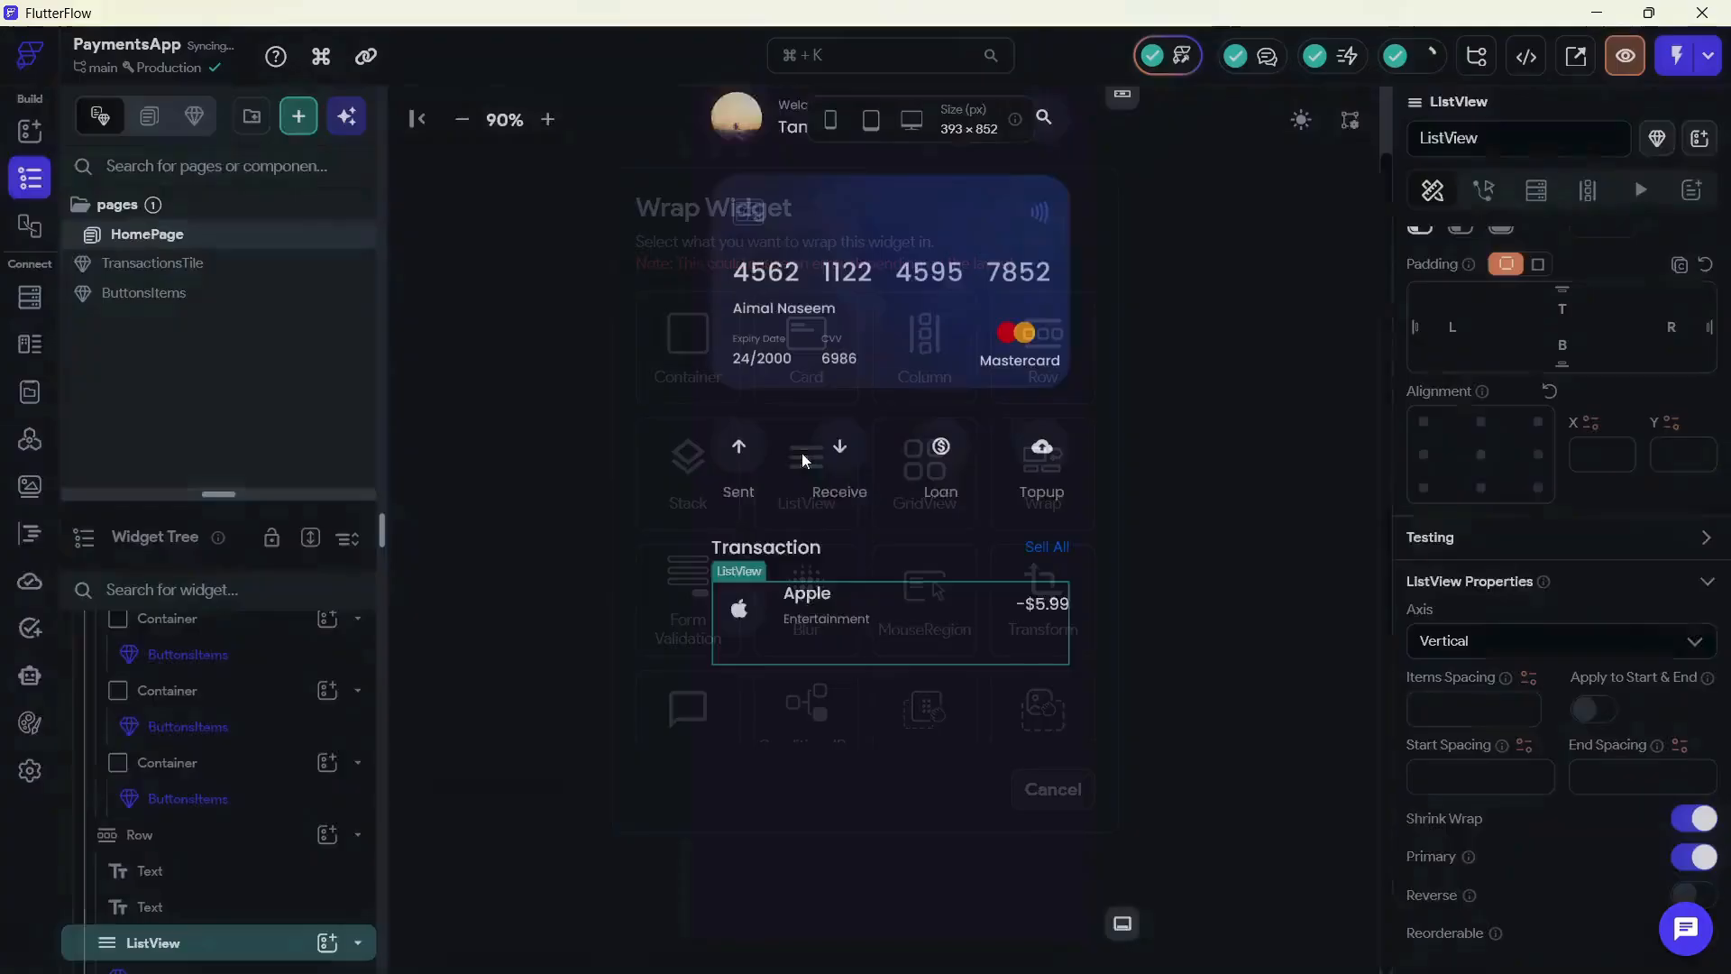
pyautogui.scroll(-1, 270, 927)
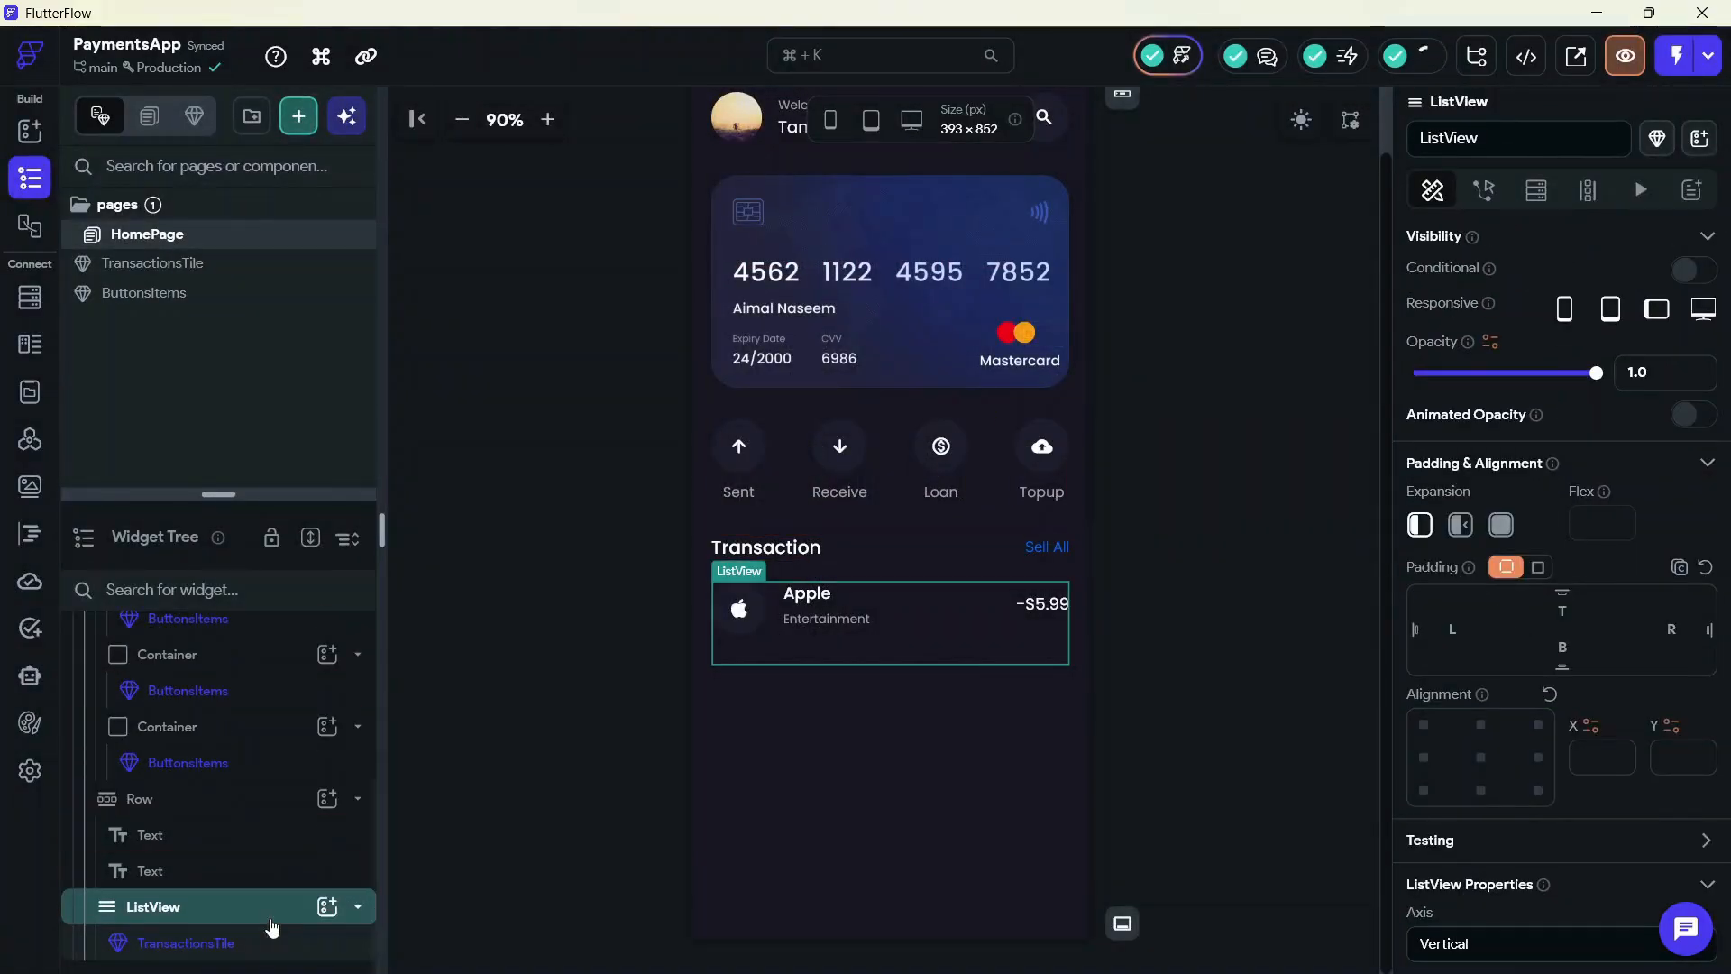
pyautogui.rightClick(271, 911)
pyautogui.click(370, 619)
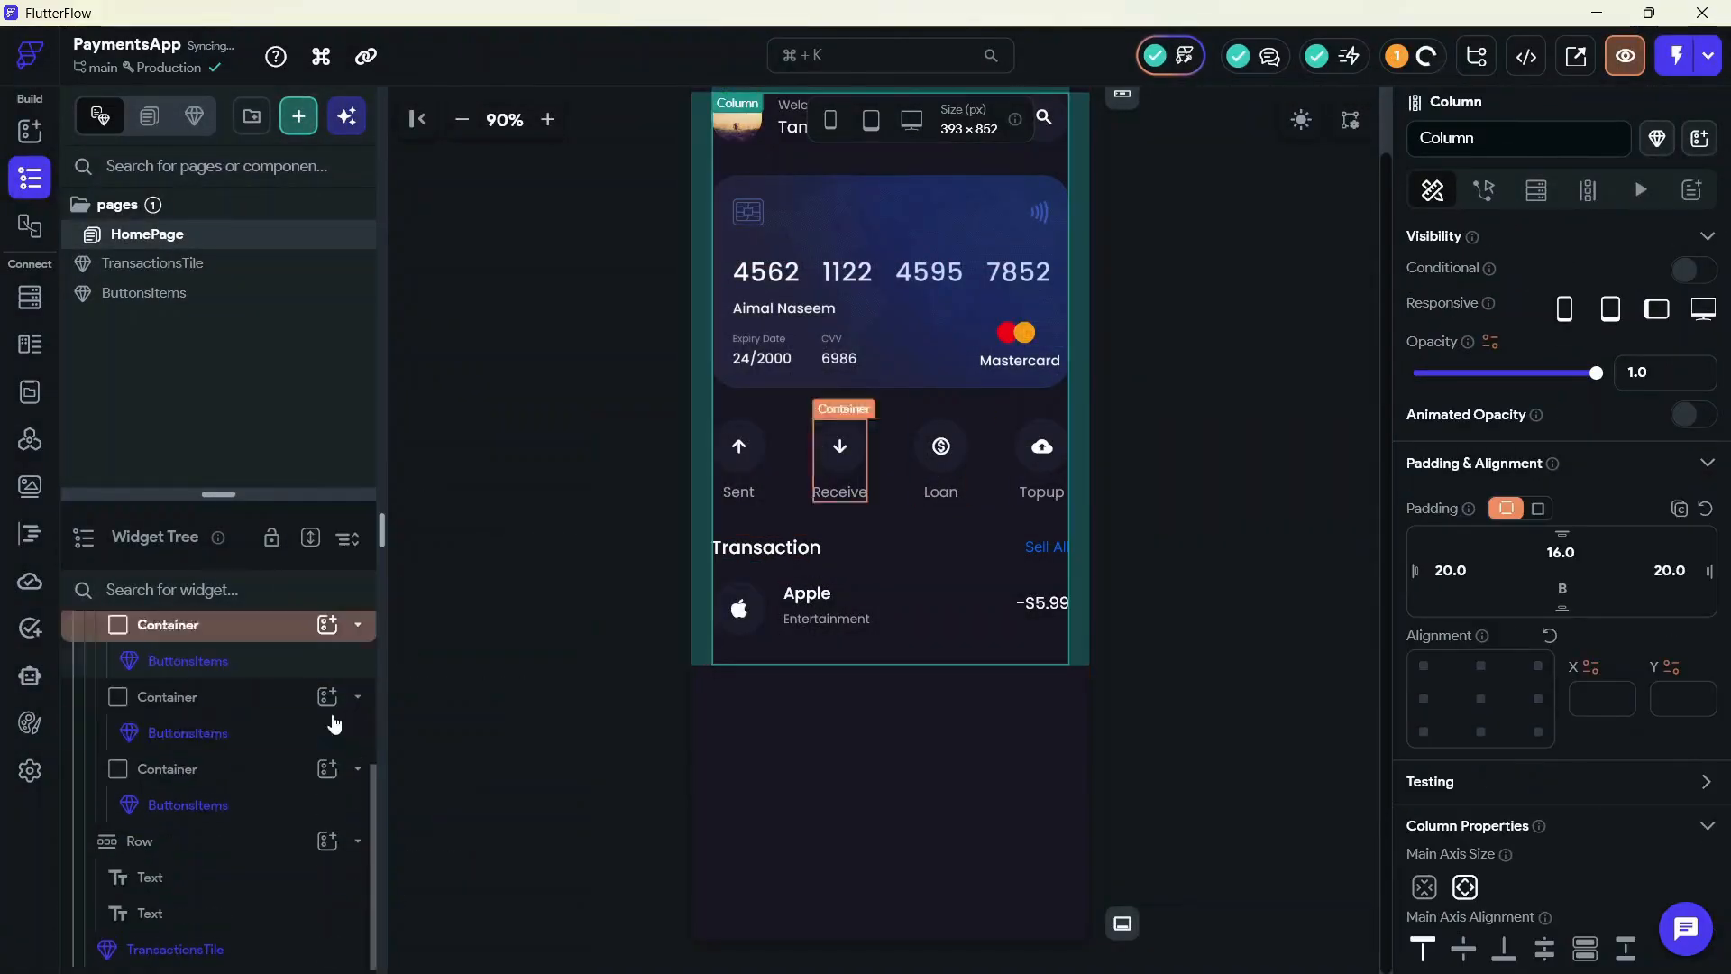
# Wrap the HomePage's TransactionsTile in a ListView
pyautogui.click(904, 615)
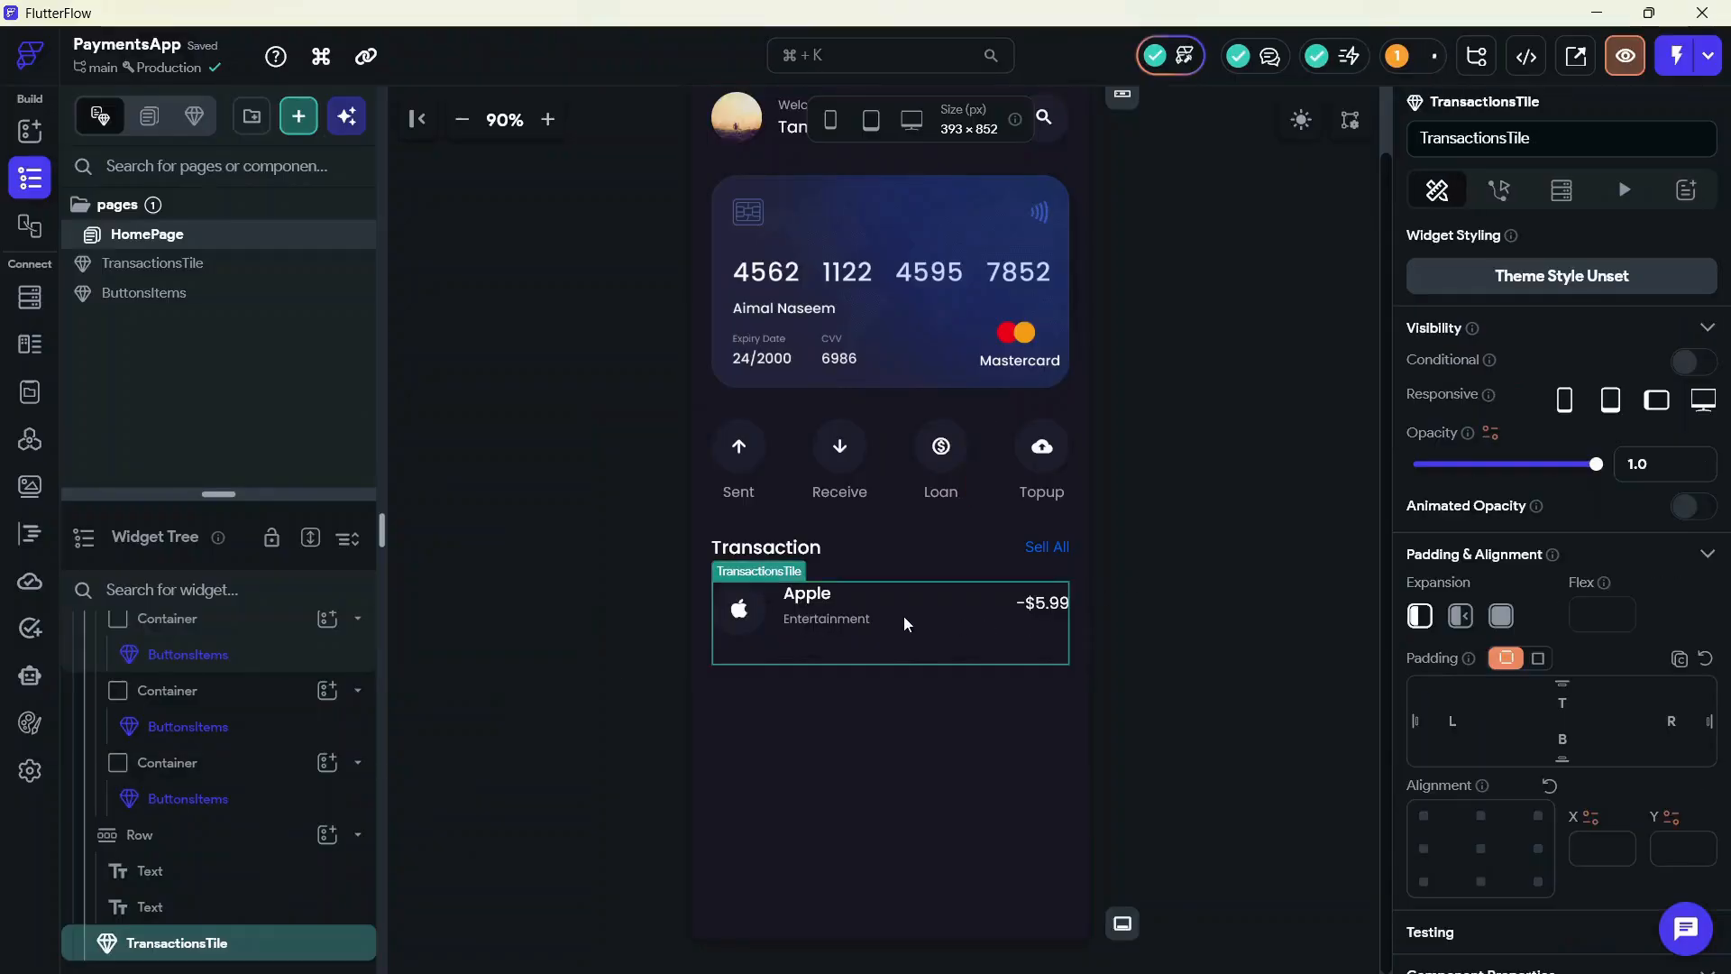
pyautogui.rightClick(216, 943)
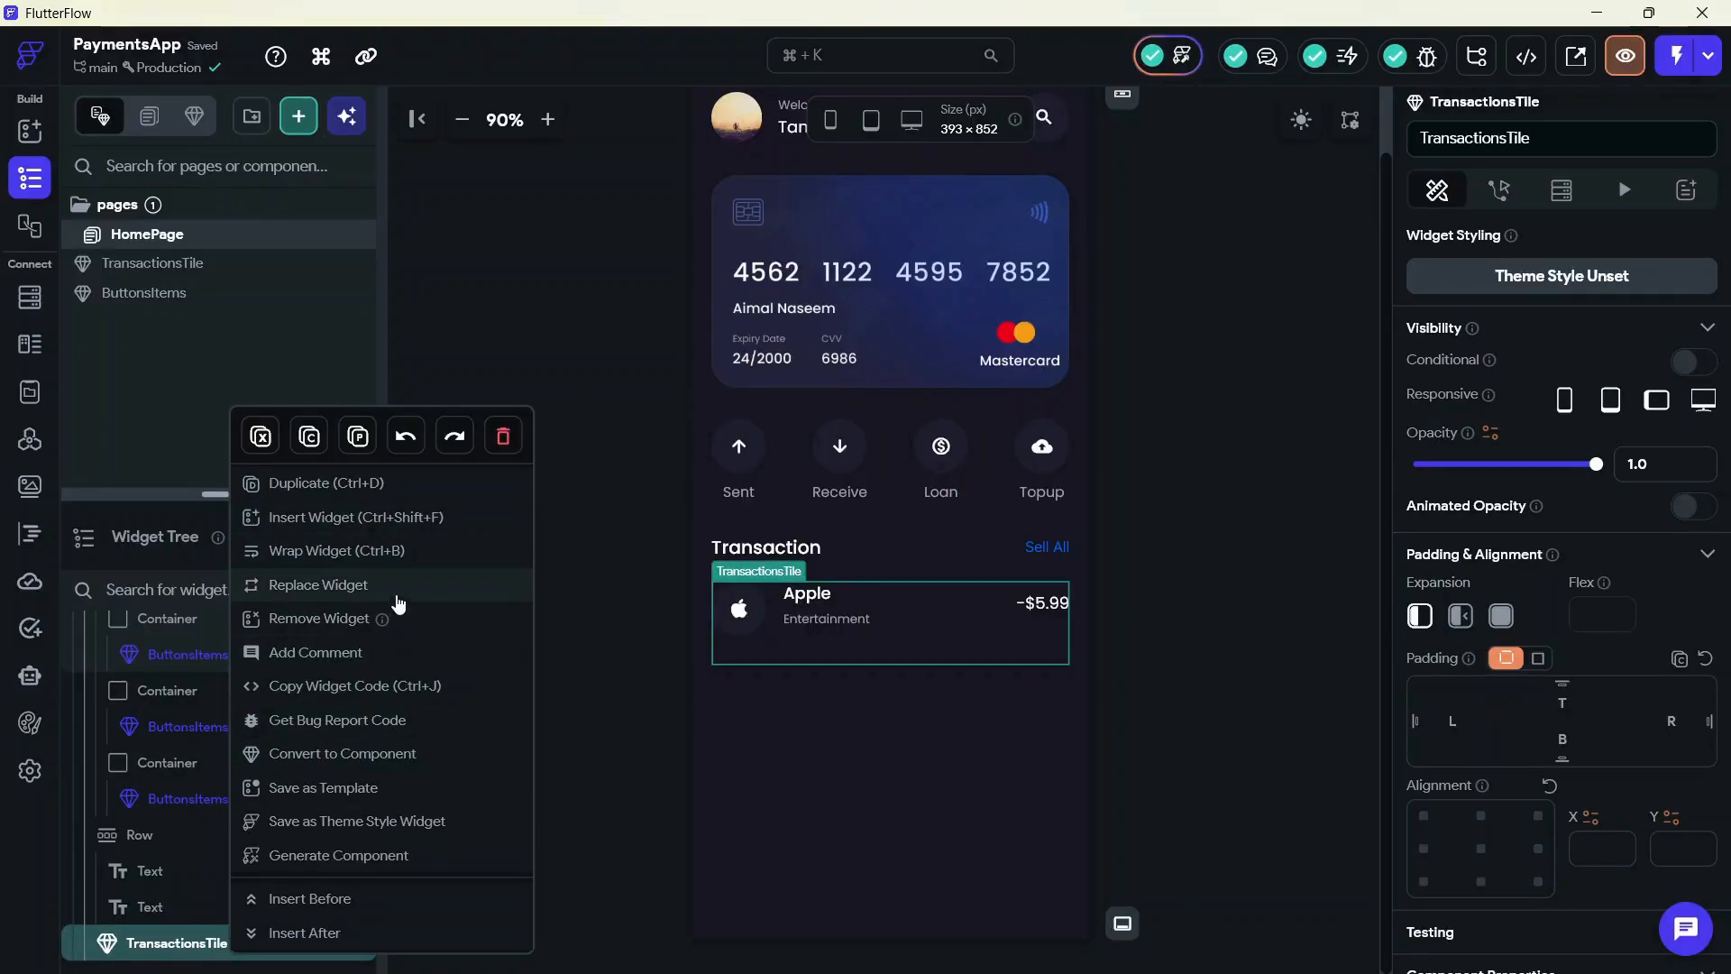
pyautogui.click(410, 552)
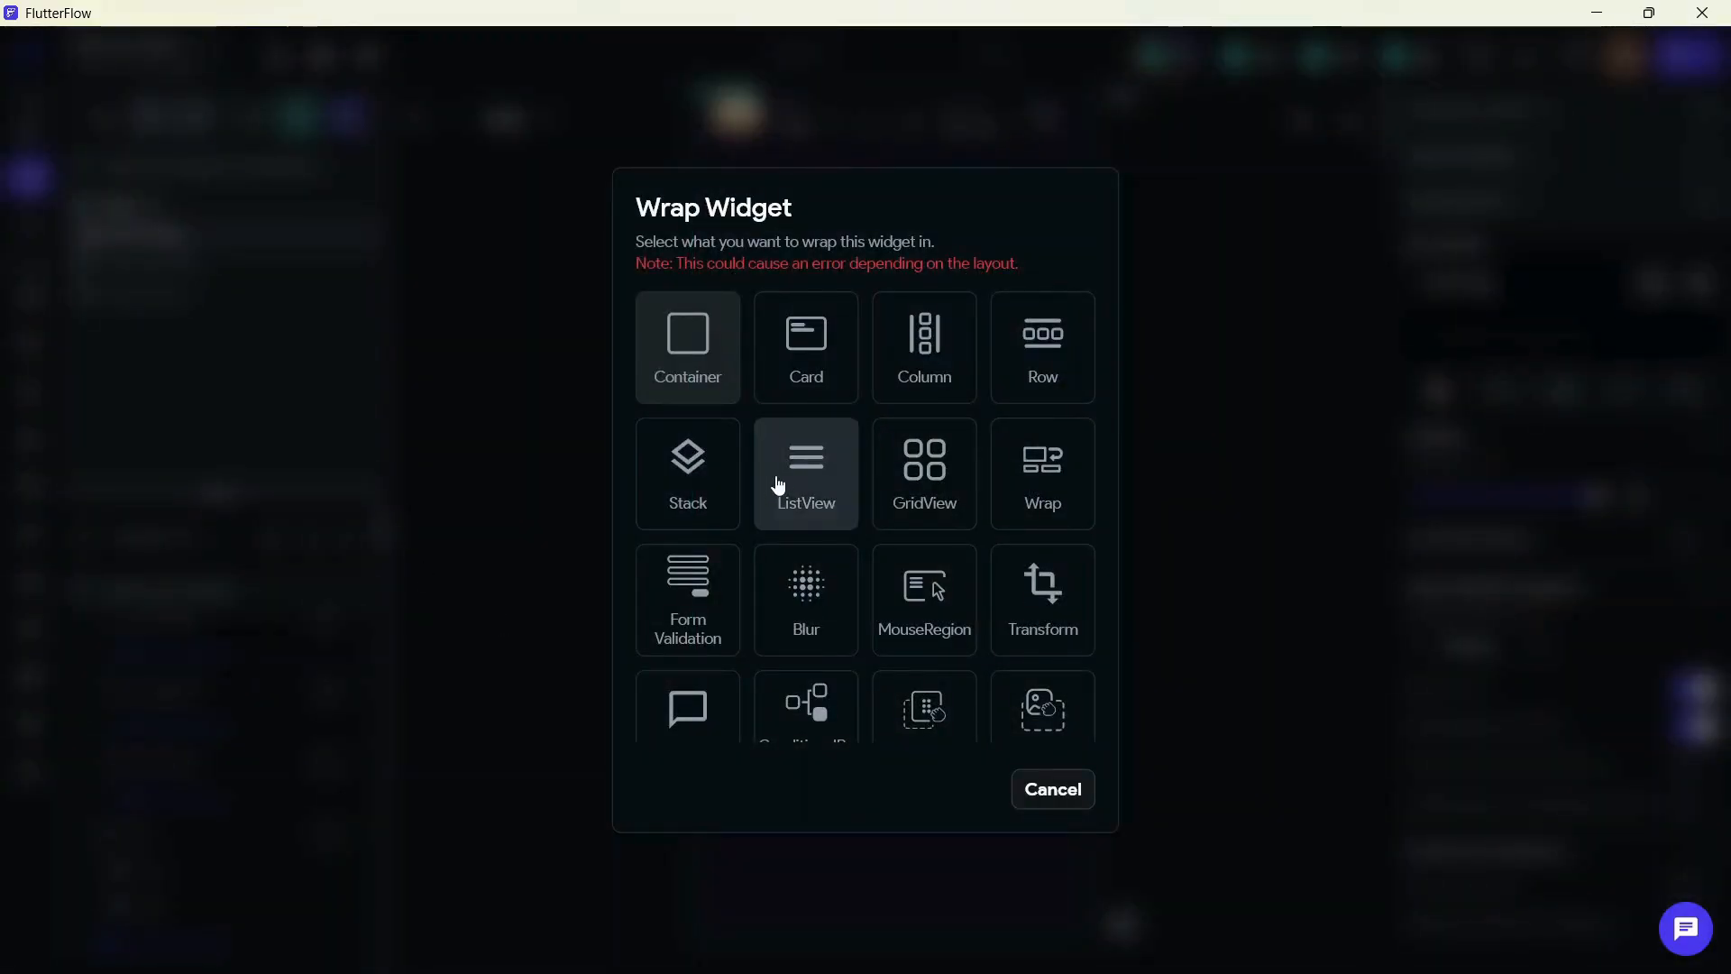
pyautogui.scroll(-2, 793, 491)
pyautogui.scroll(2, 792, 491)
pyautogui.click(793, 425)
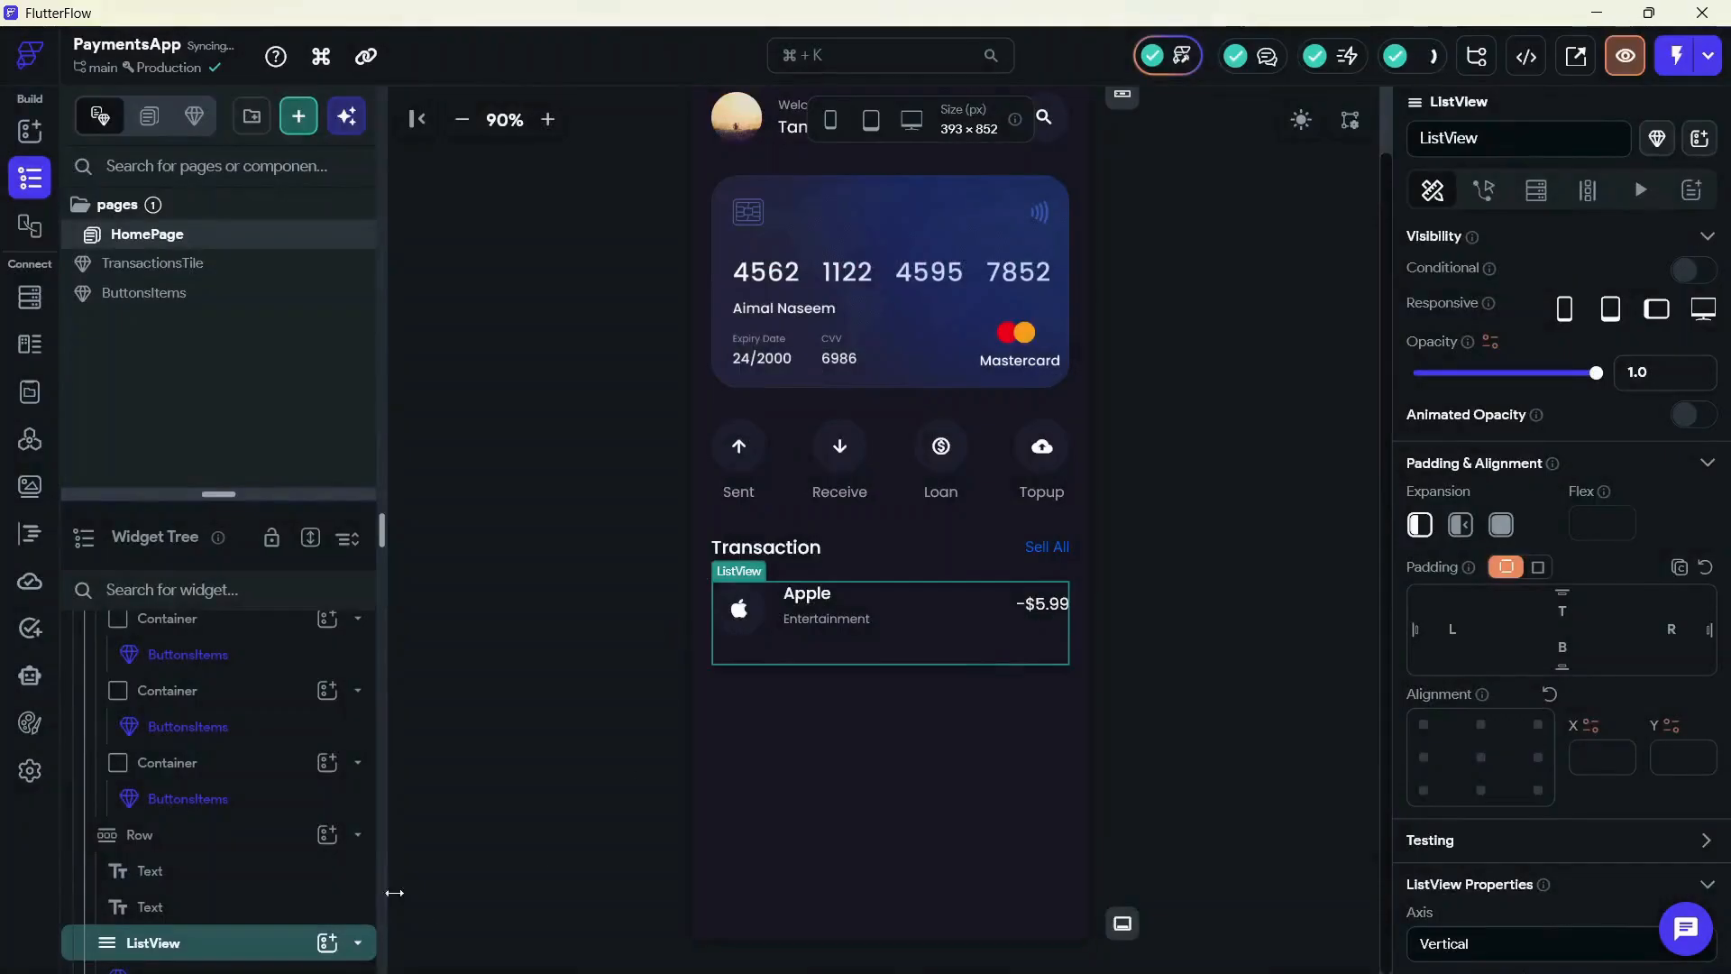
# Generate the ListView's children from a List of Random Integers, entering 5 and 10 as its values
pyautogui.click(1588, 189)
pyautogui.click(1518, 446)
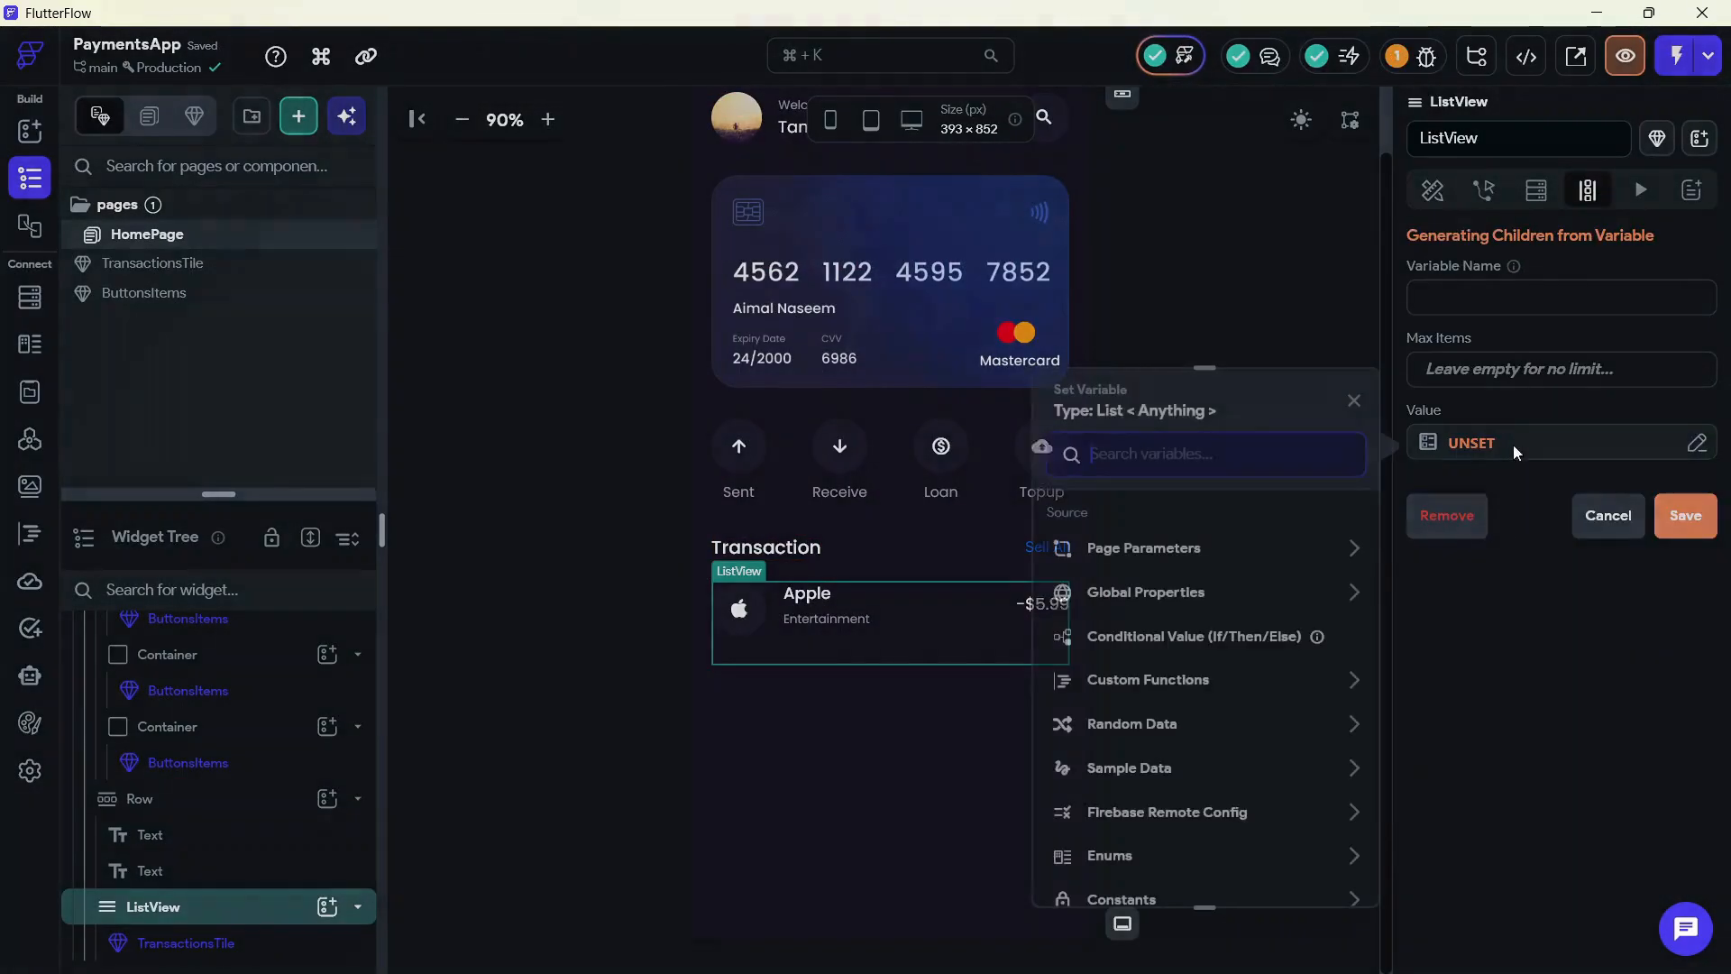
pyautogui.write('ran')
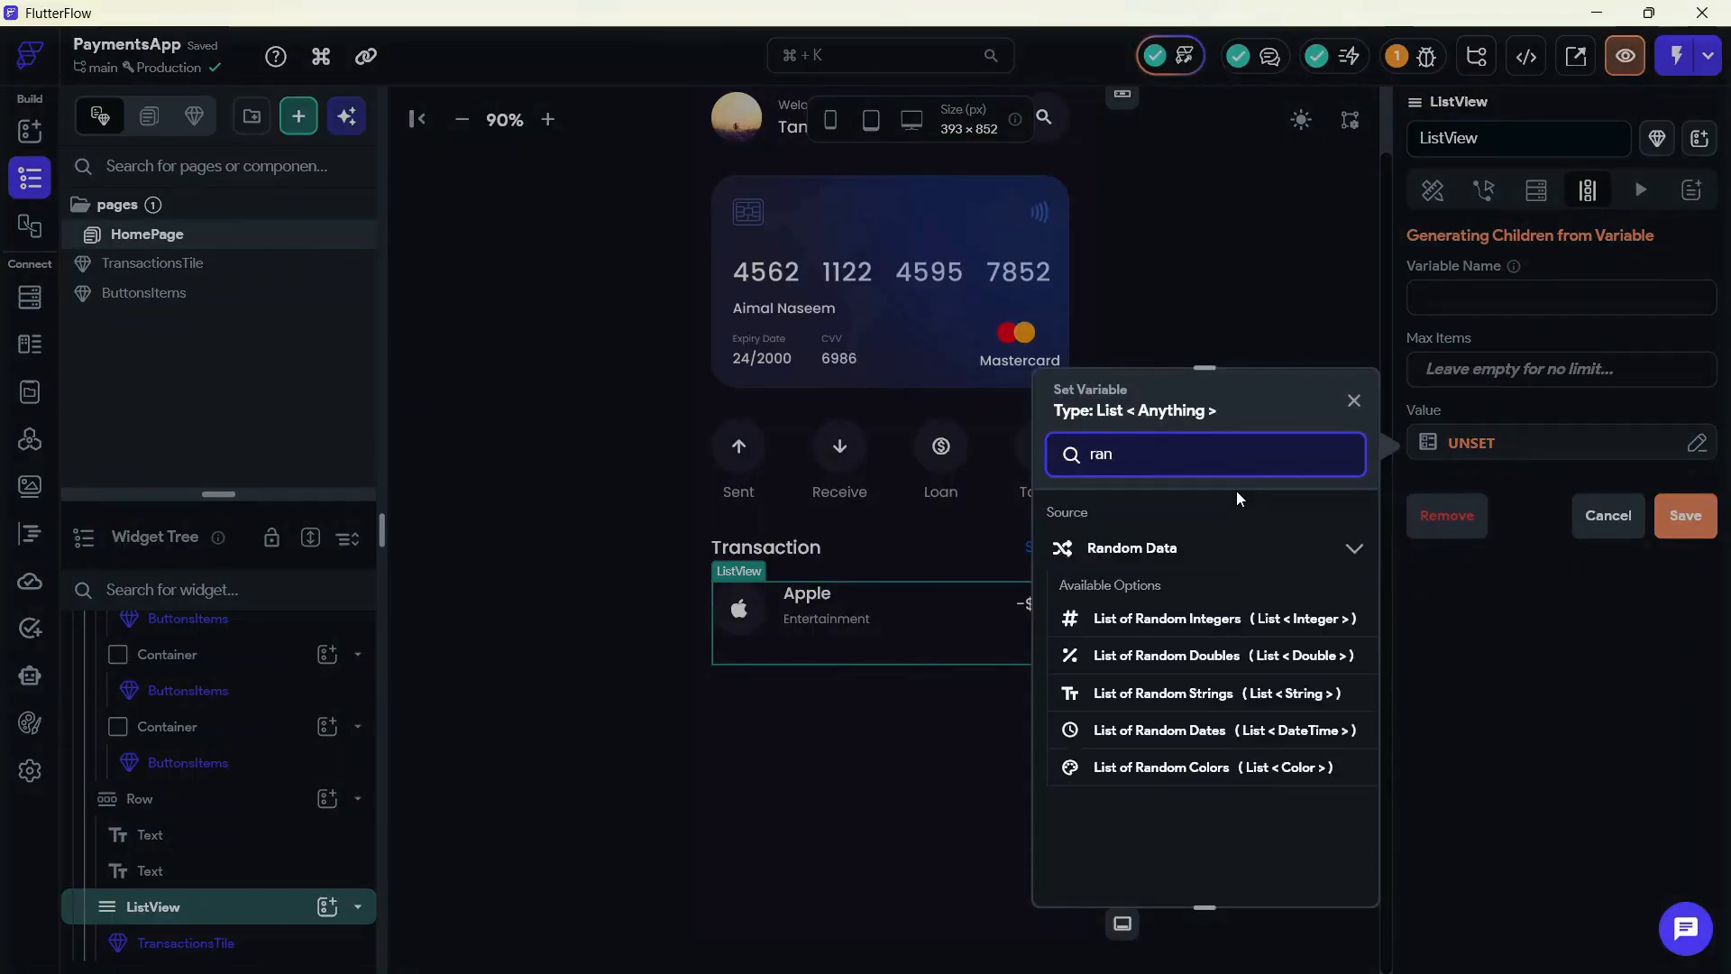
pyautogui.click(1192, 619)
pyautogui.click(1165, 650)
pyautogui.write('5')
pyautogui.press('Tab')
pyautogui.write('10')
pyautogui.scroll(-1, 1263, 722)
pyautogui.click(1319, 868)
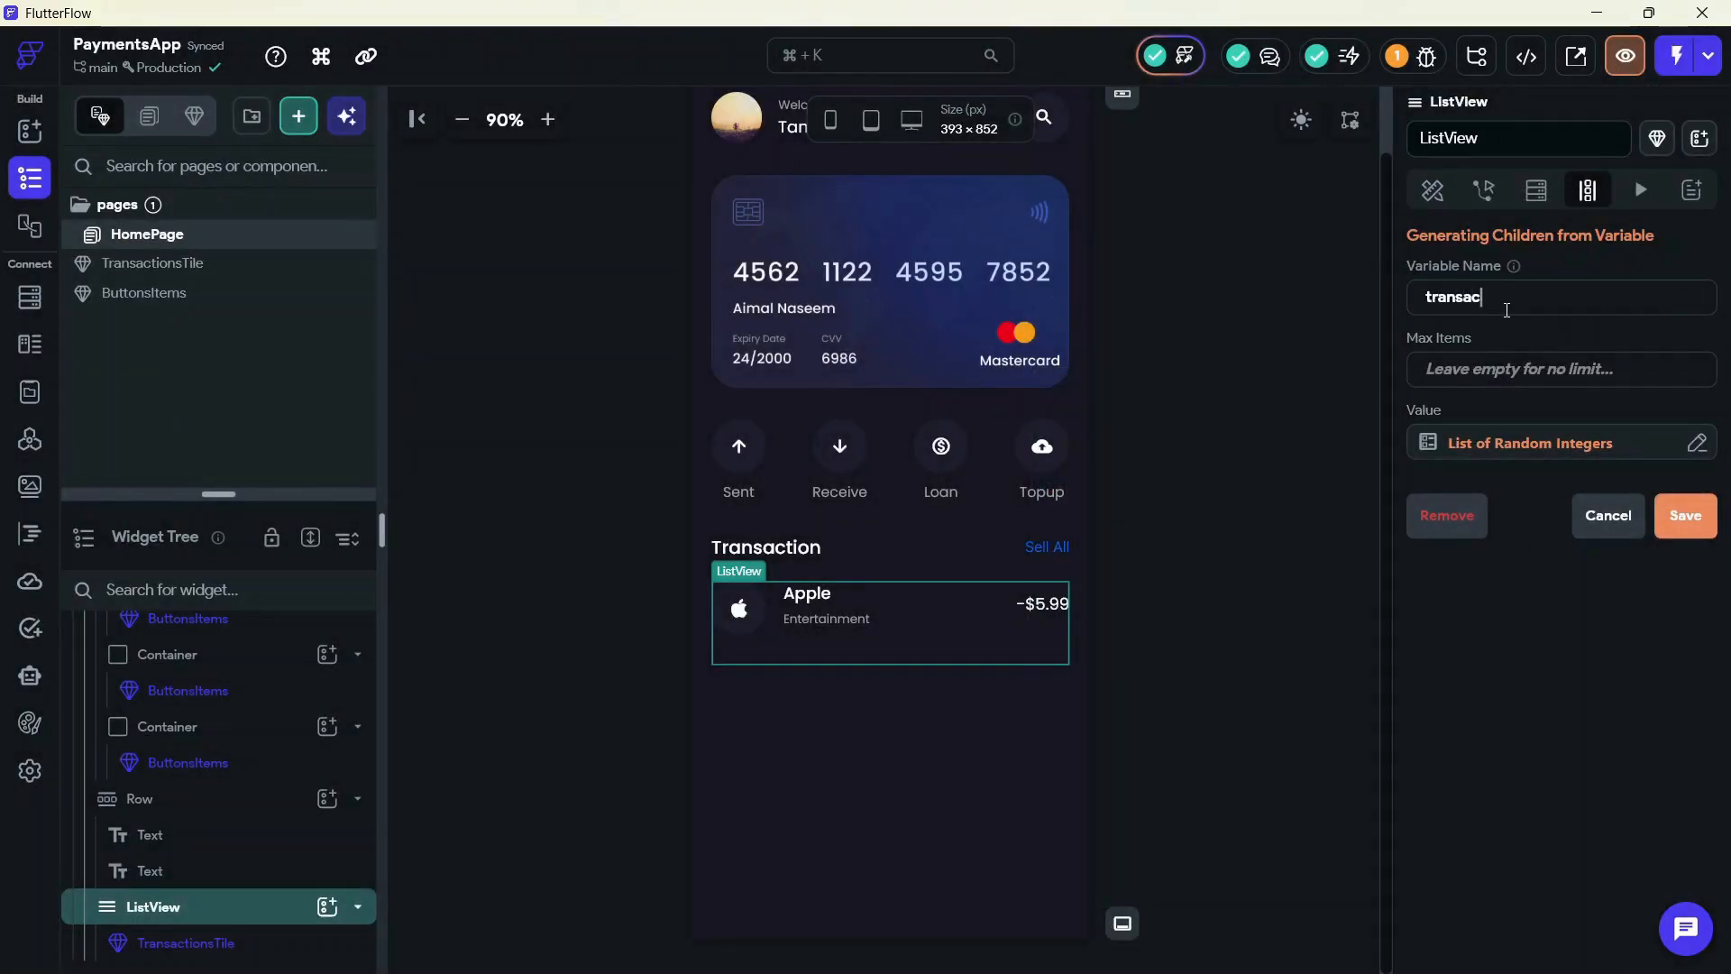
# Name the ListView's variable for the transactions and save the dynamic generation of its children
pyautogui.click(1686, 519)
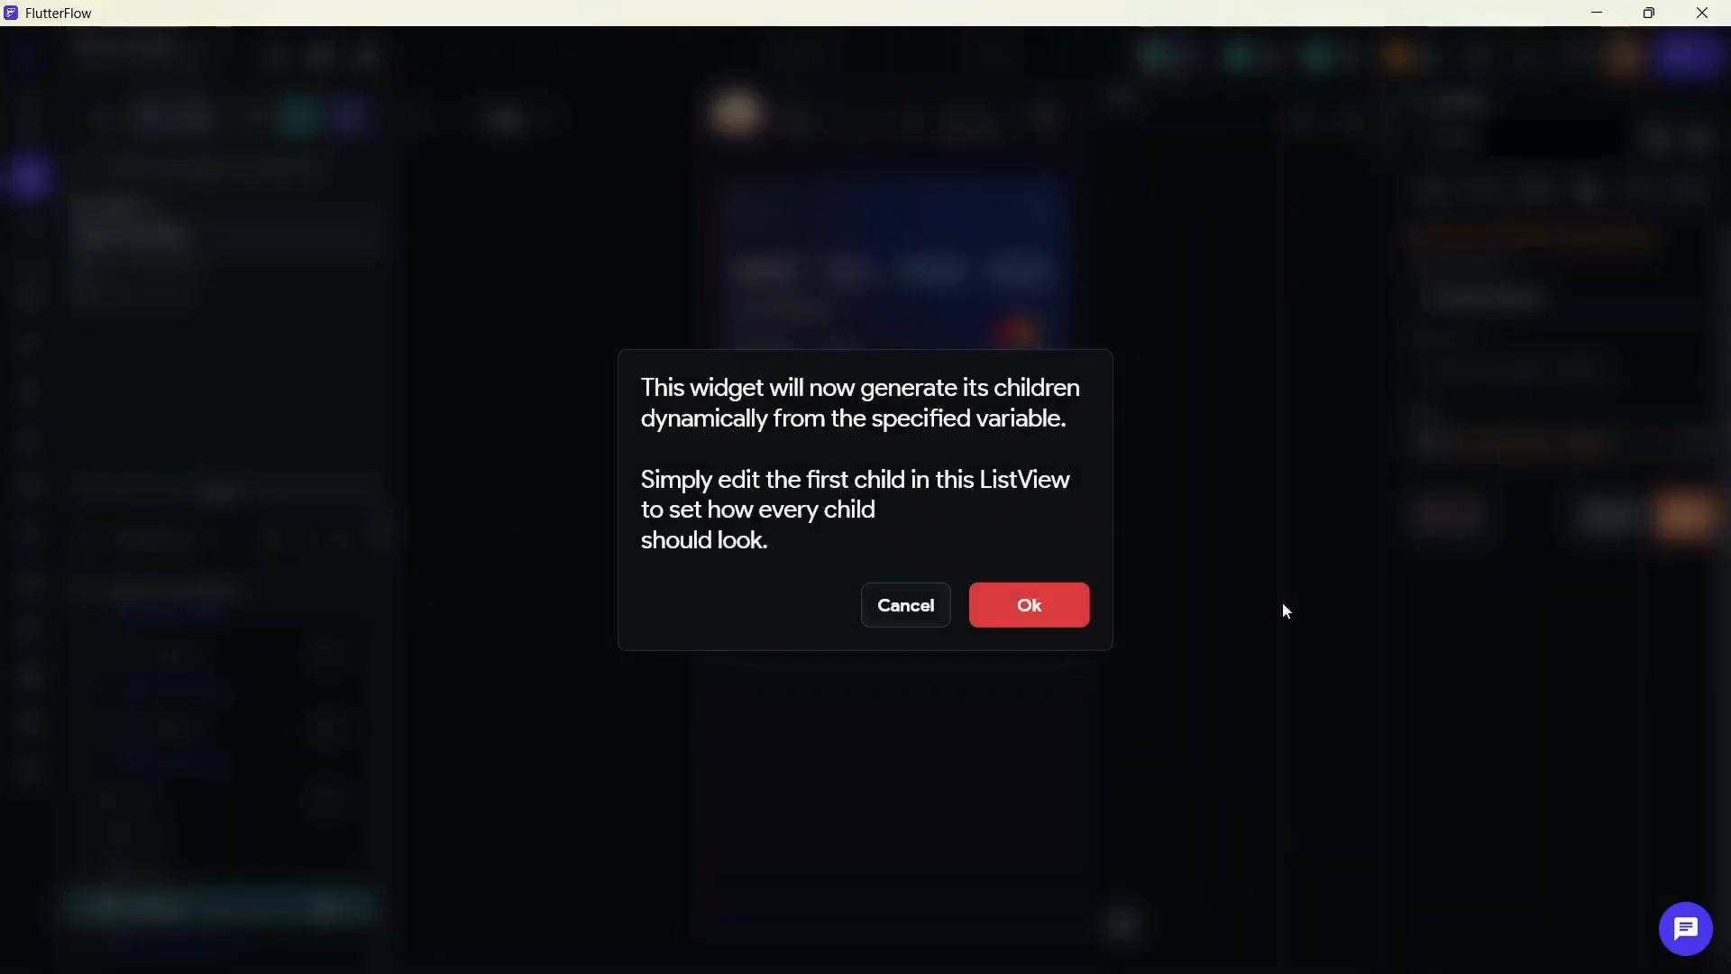
pyautogui.click(992, 609)
pyautogui.click(1167, 676)
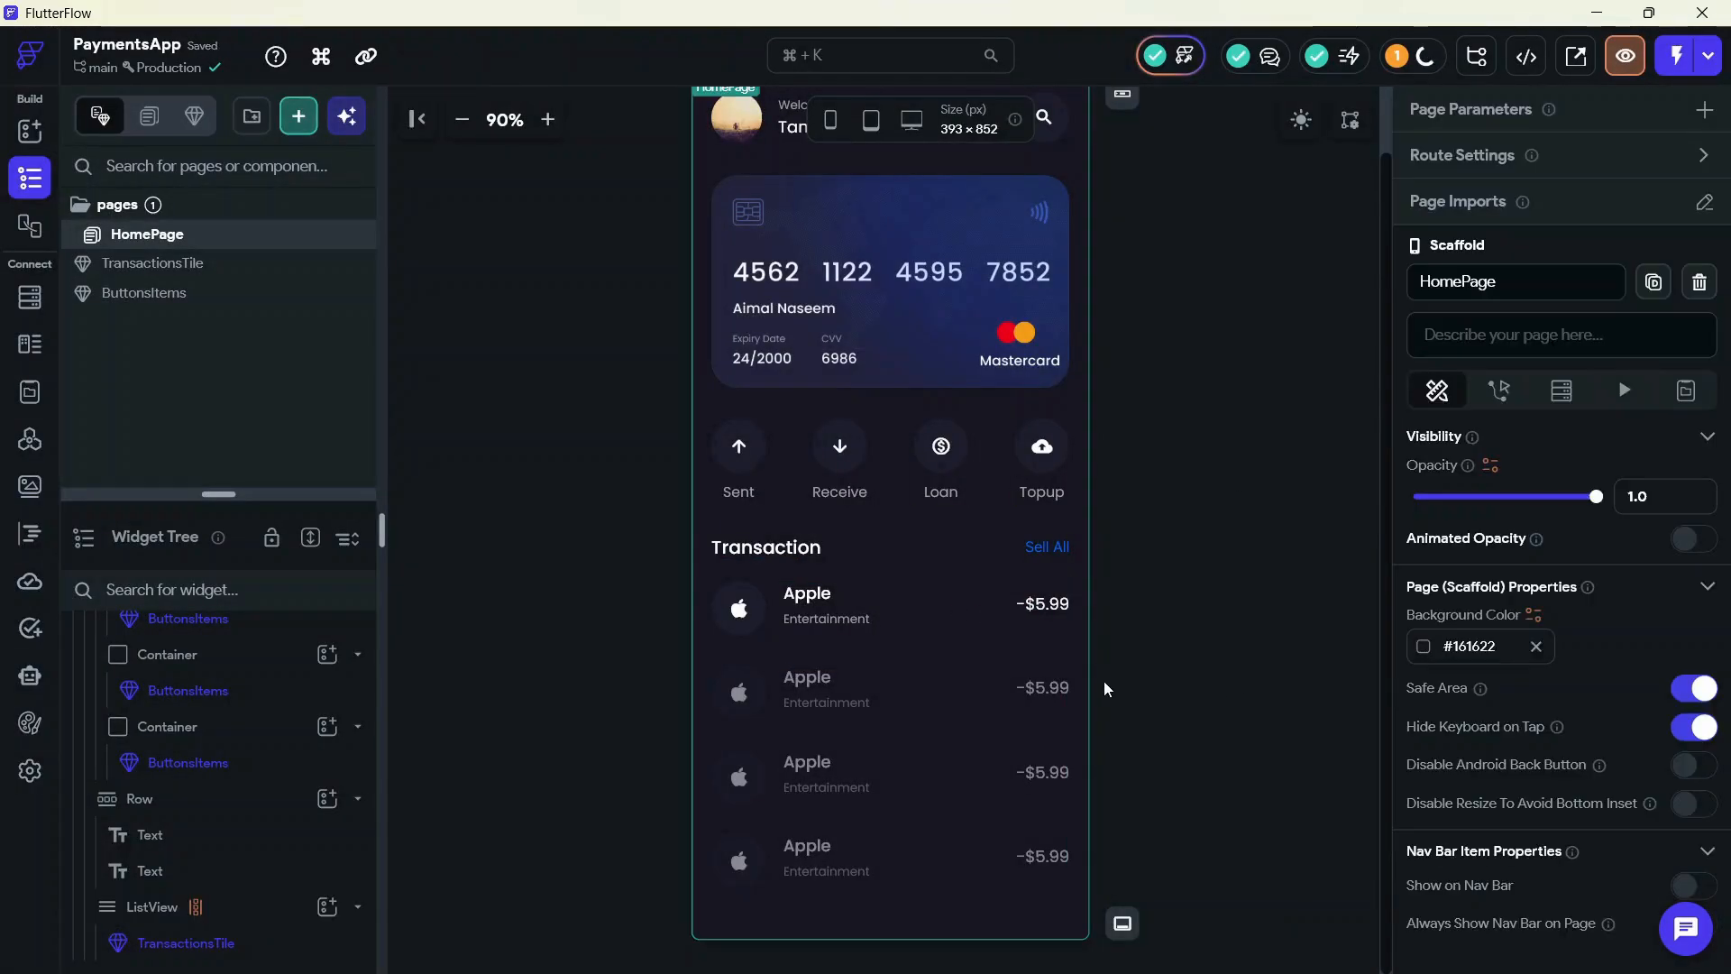
# Compare the HomePage's repeated transaction tiles and layout with the Figma home screen, including its bottom navigation bar
pyautogui.scroll(1, 1133, 483)
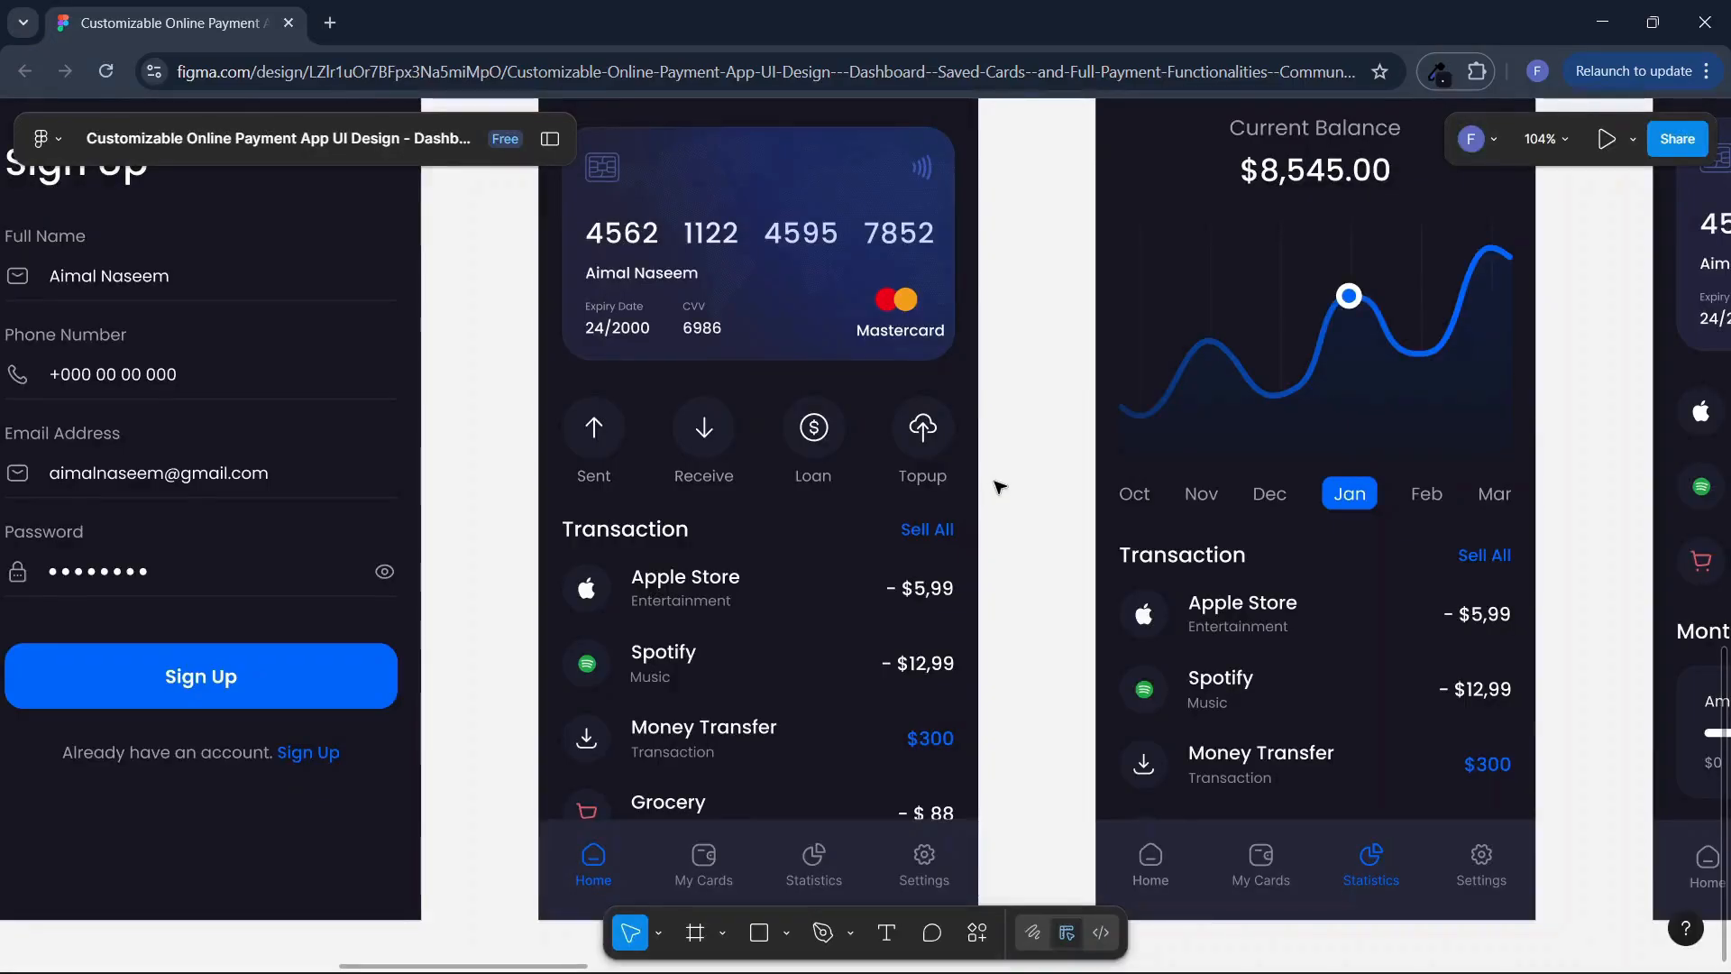
pyautogui.scroll(-3, 997, 484)
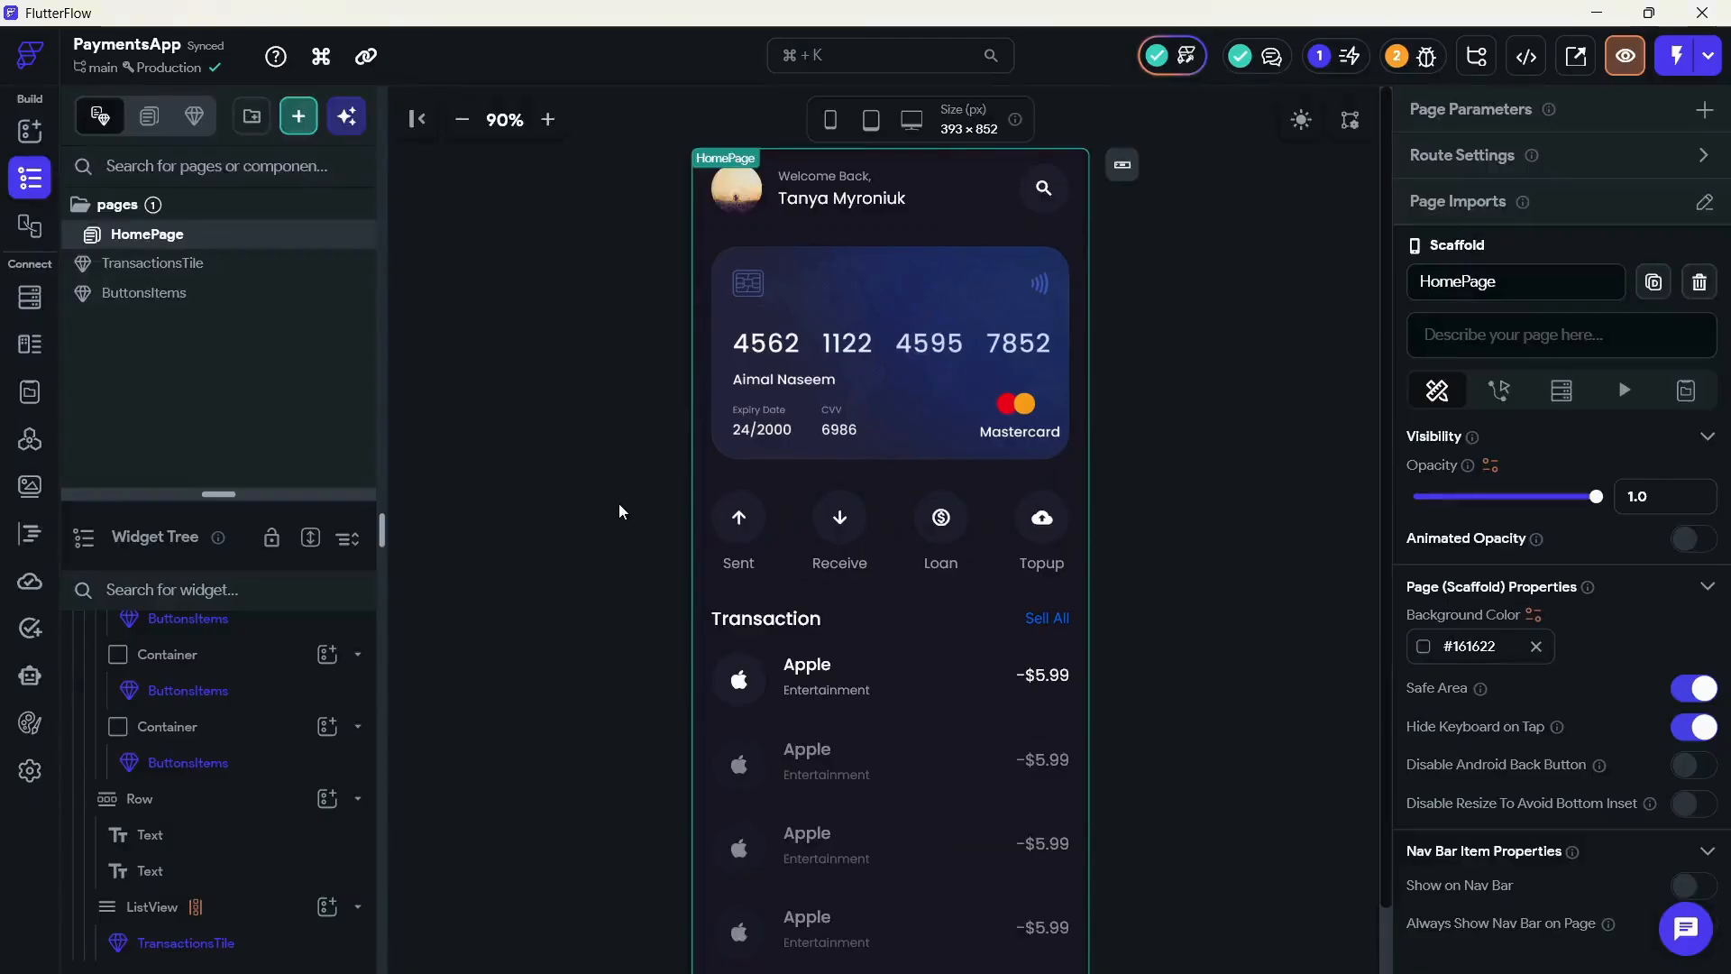
pyautogui.scroll(-1, 629, 487)
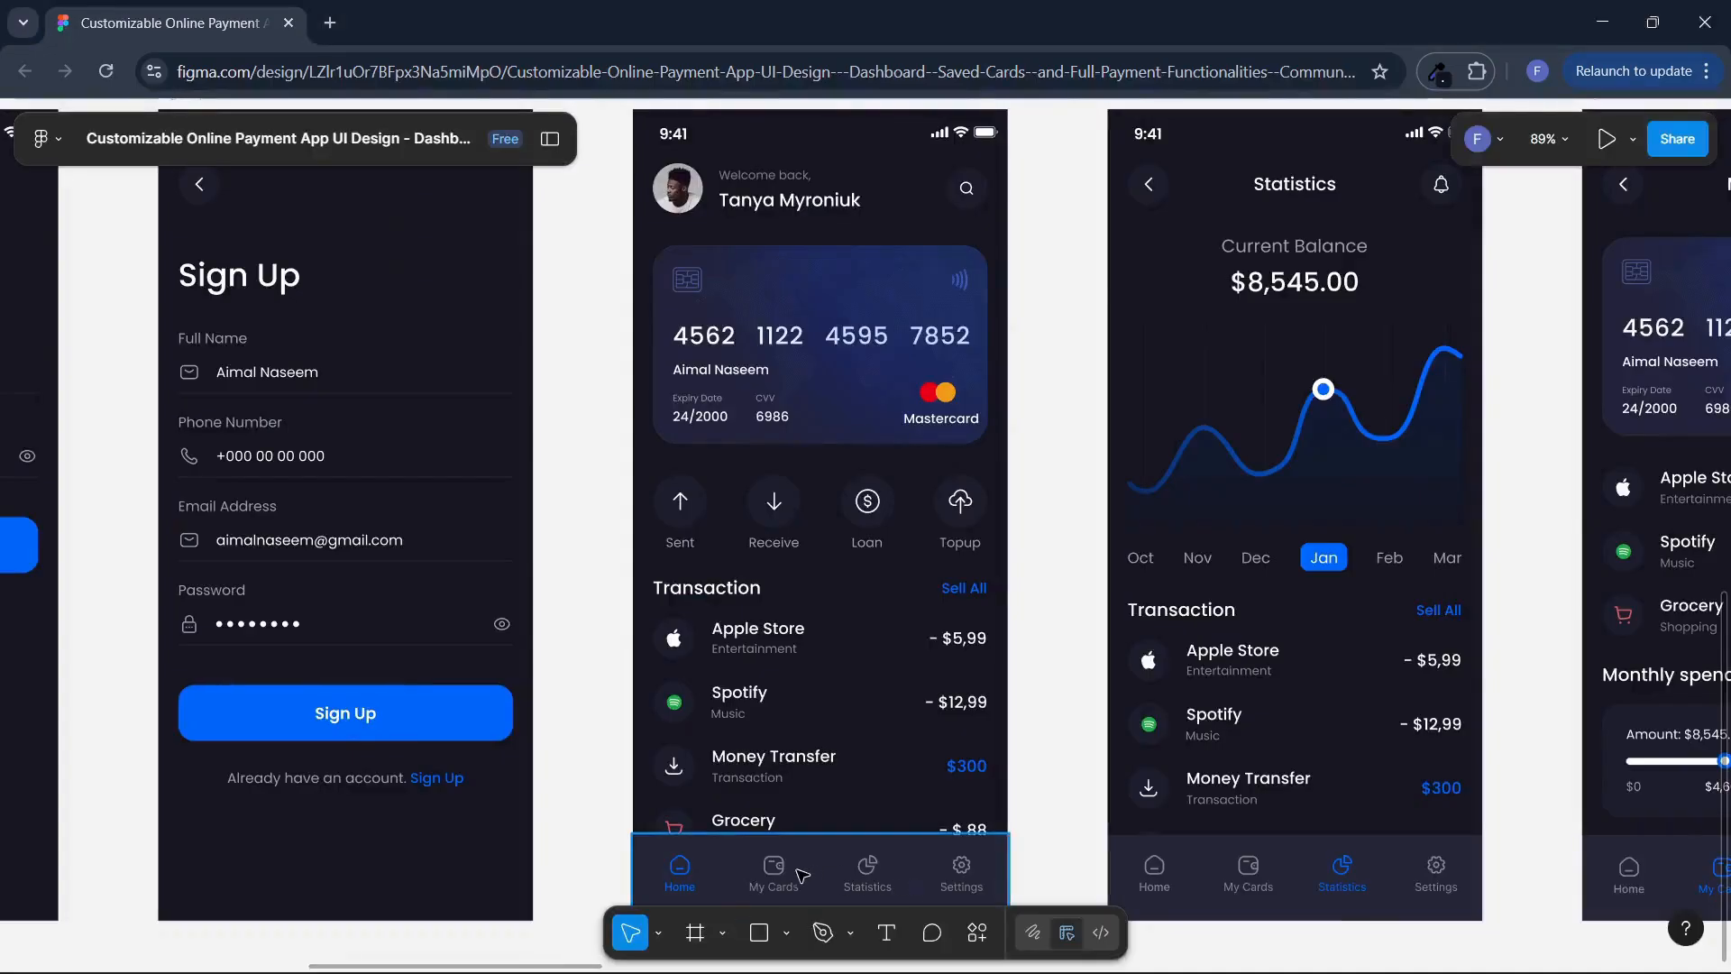
pyautogui.scroll(5, 807, 873)
pyautogui.scroll(-5, 929, 678)
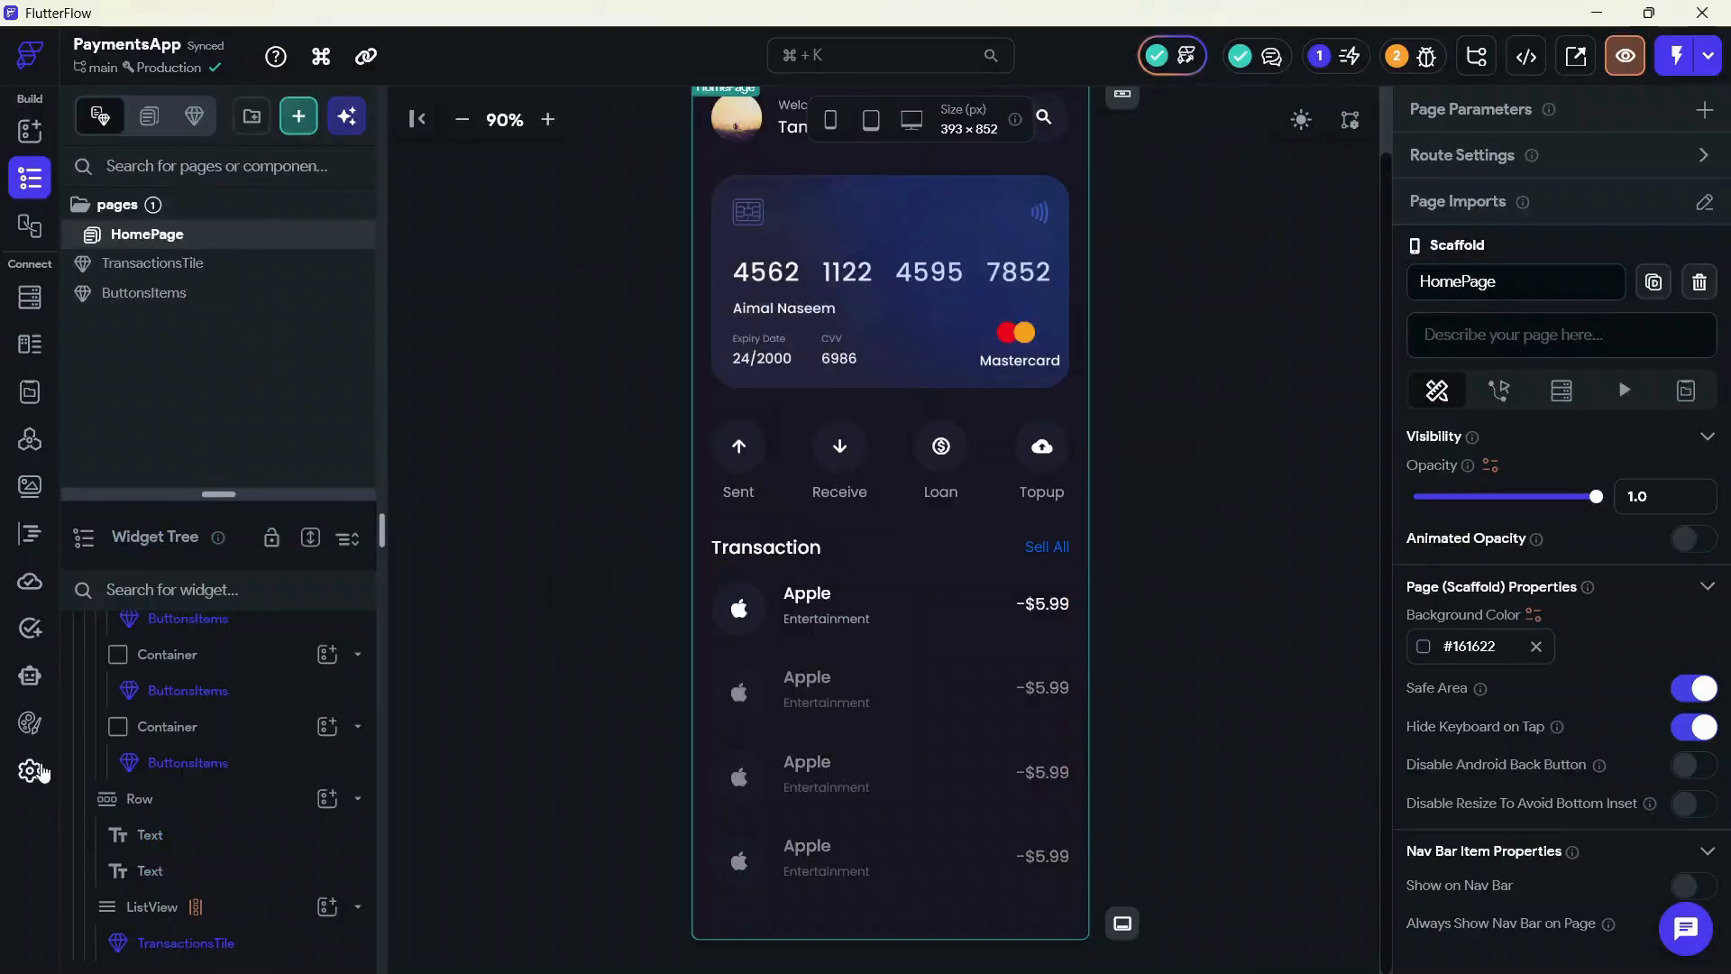
# Turn on Show Nav Bar in the app's Nav Bar & App Bar settings
pyautogui.click(29, 771)
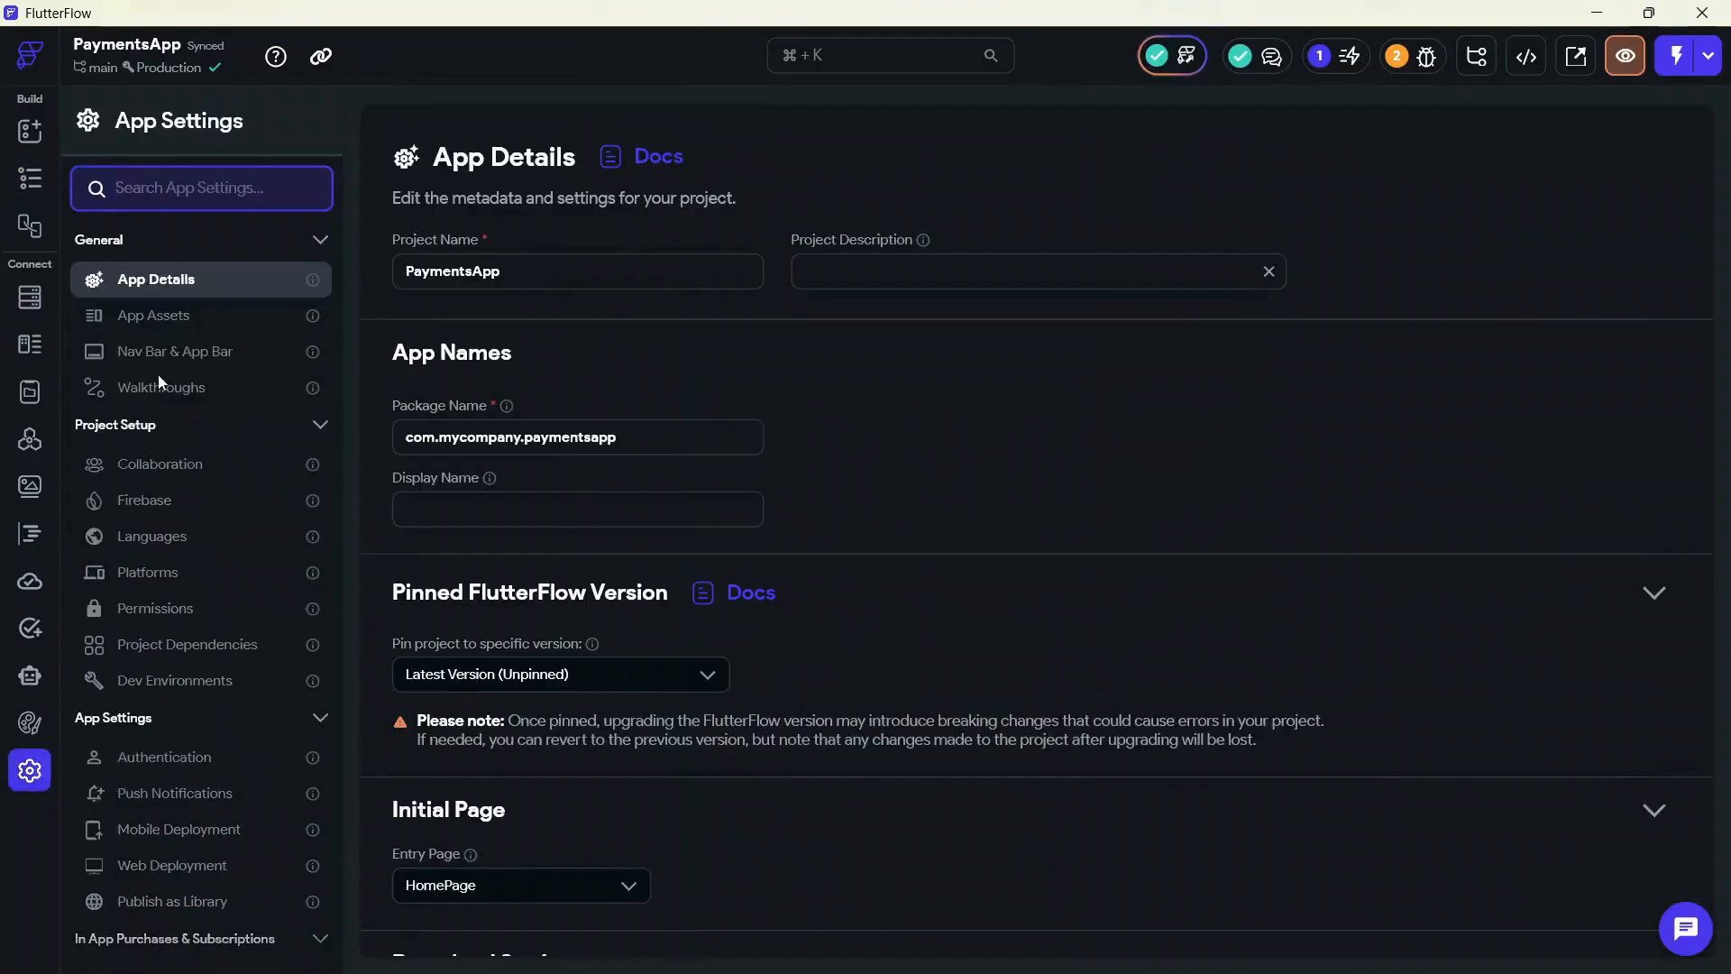
pyautogui.click(160, 353)
pyautogui.click(556, 312)
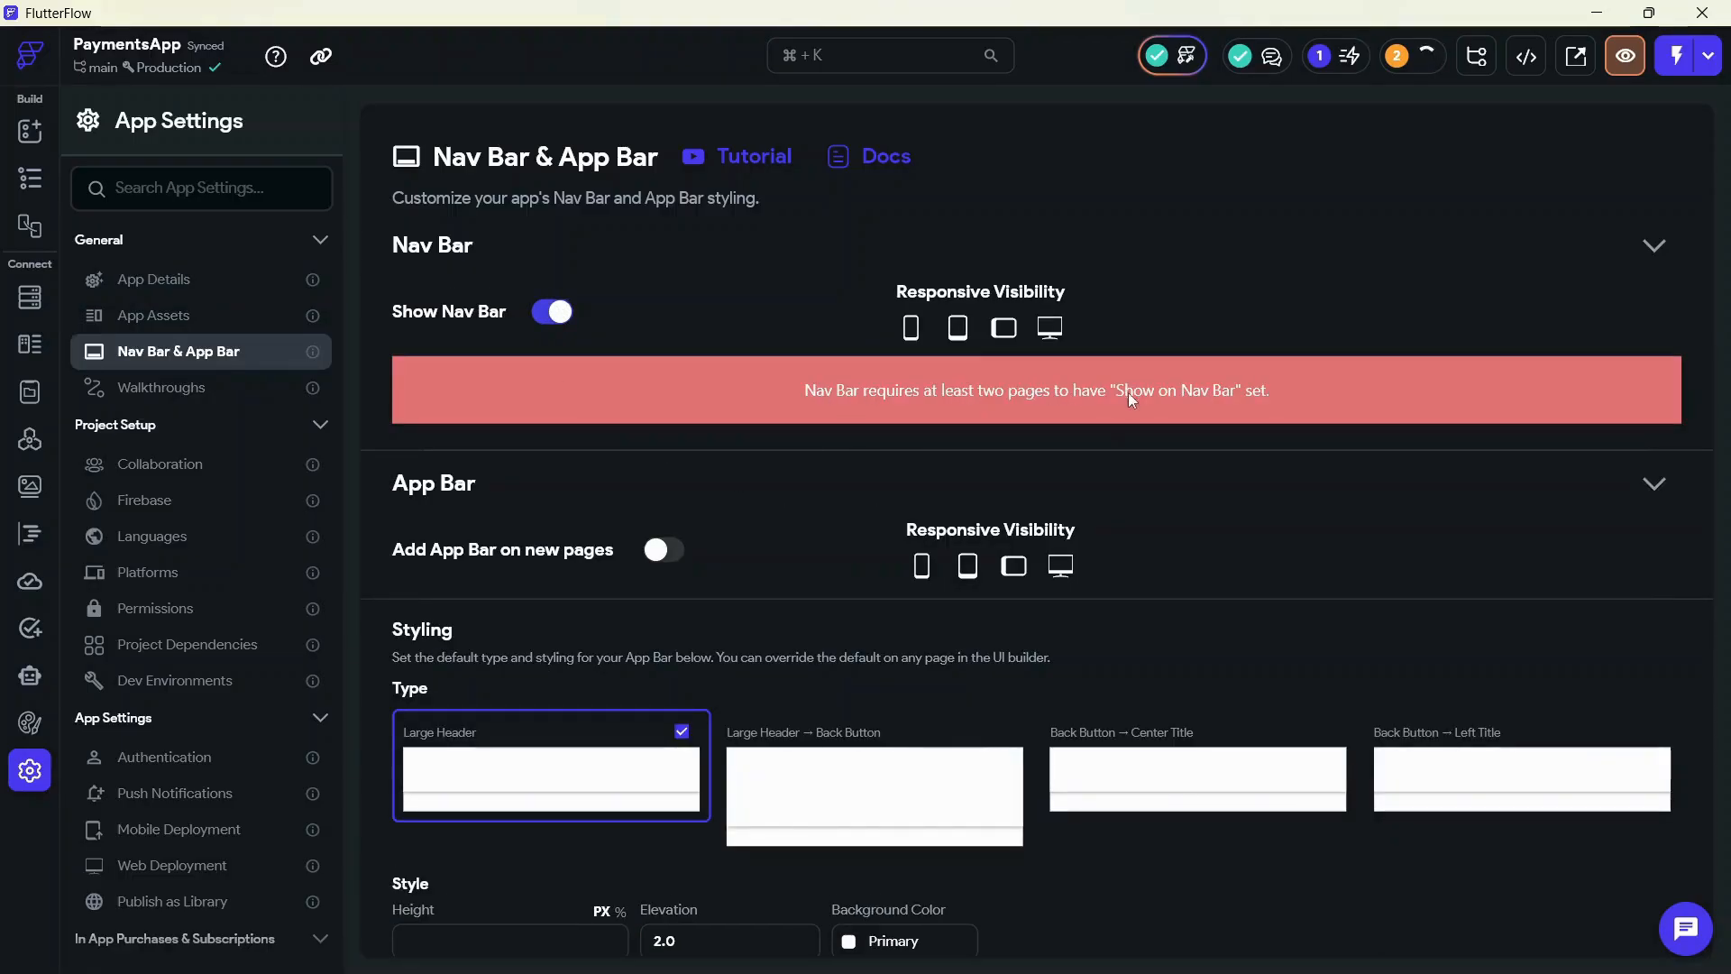
# Create a blank page named cards in the pages folder
pyautogui.click(29, 178)
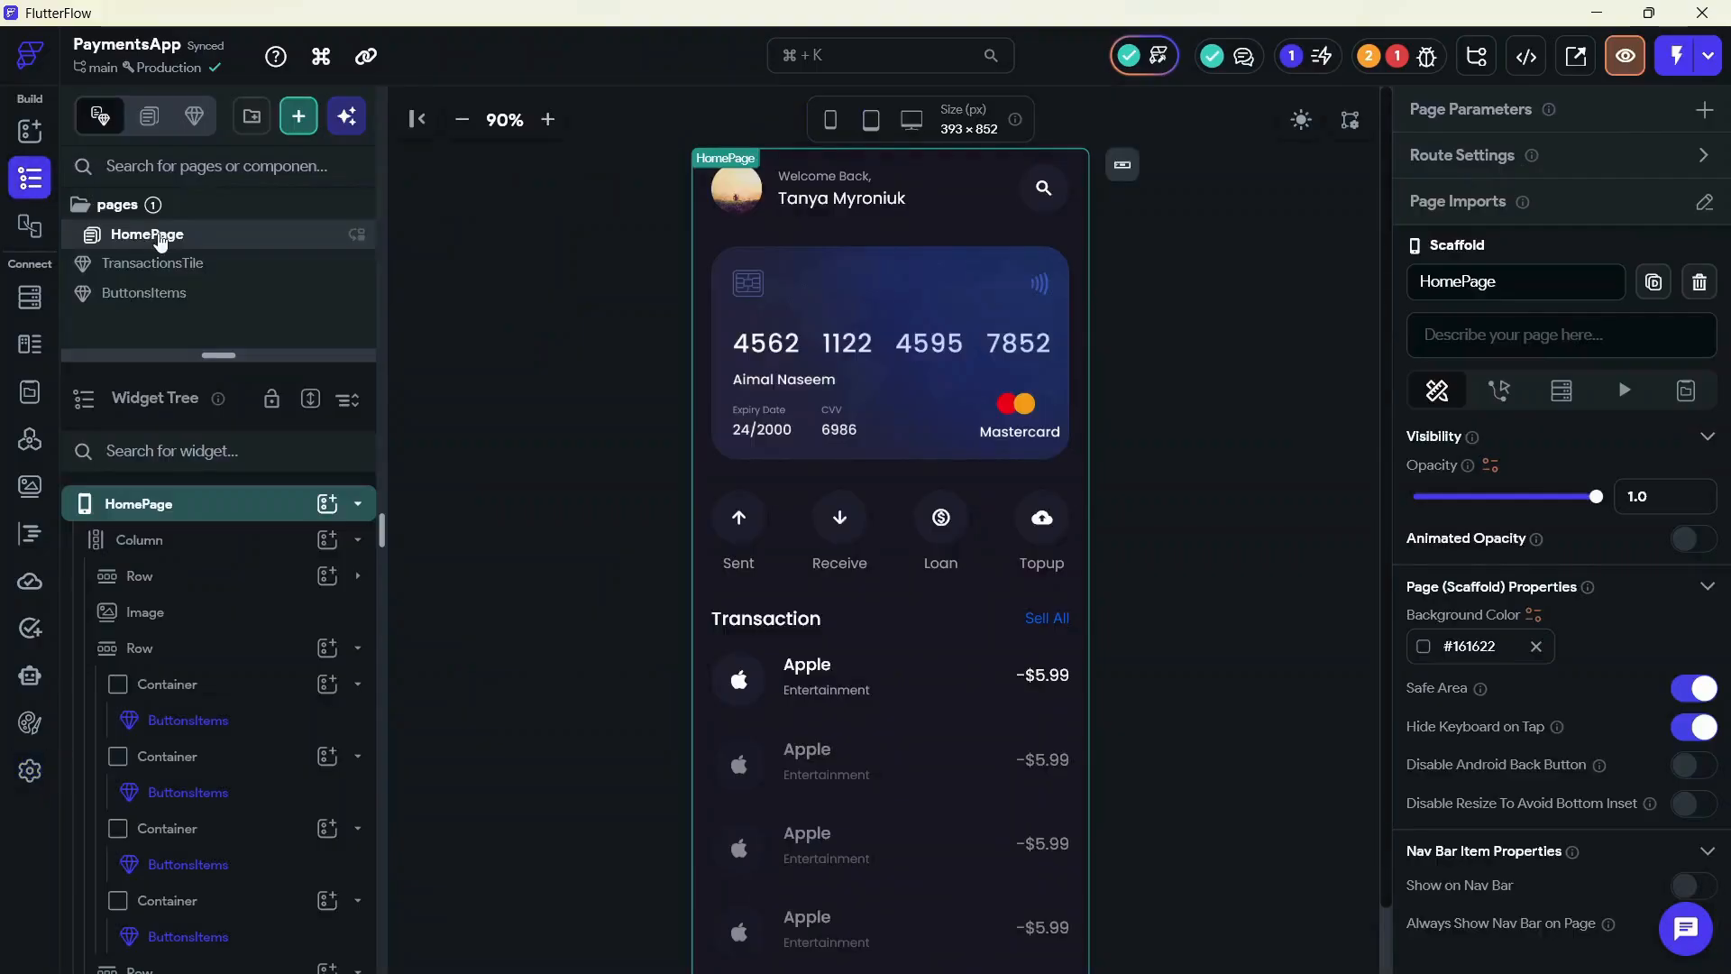
pyautogui.rightClick(239, 222)
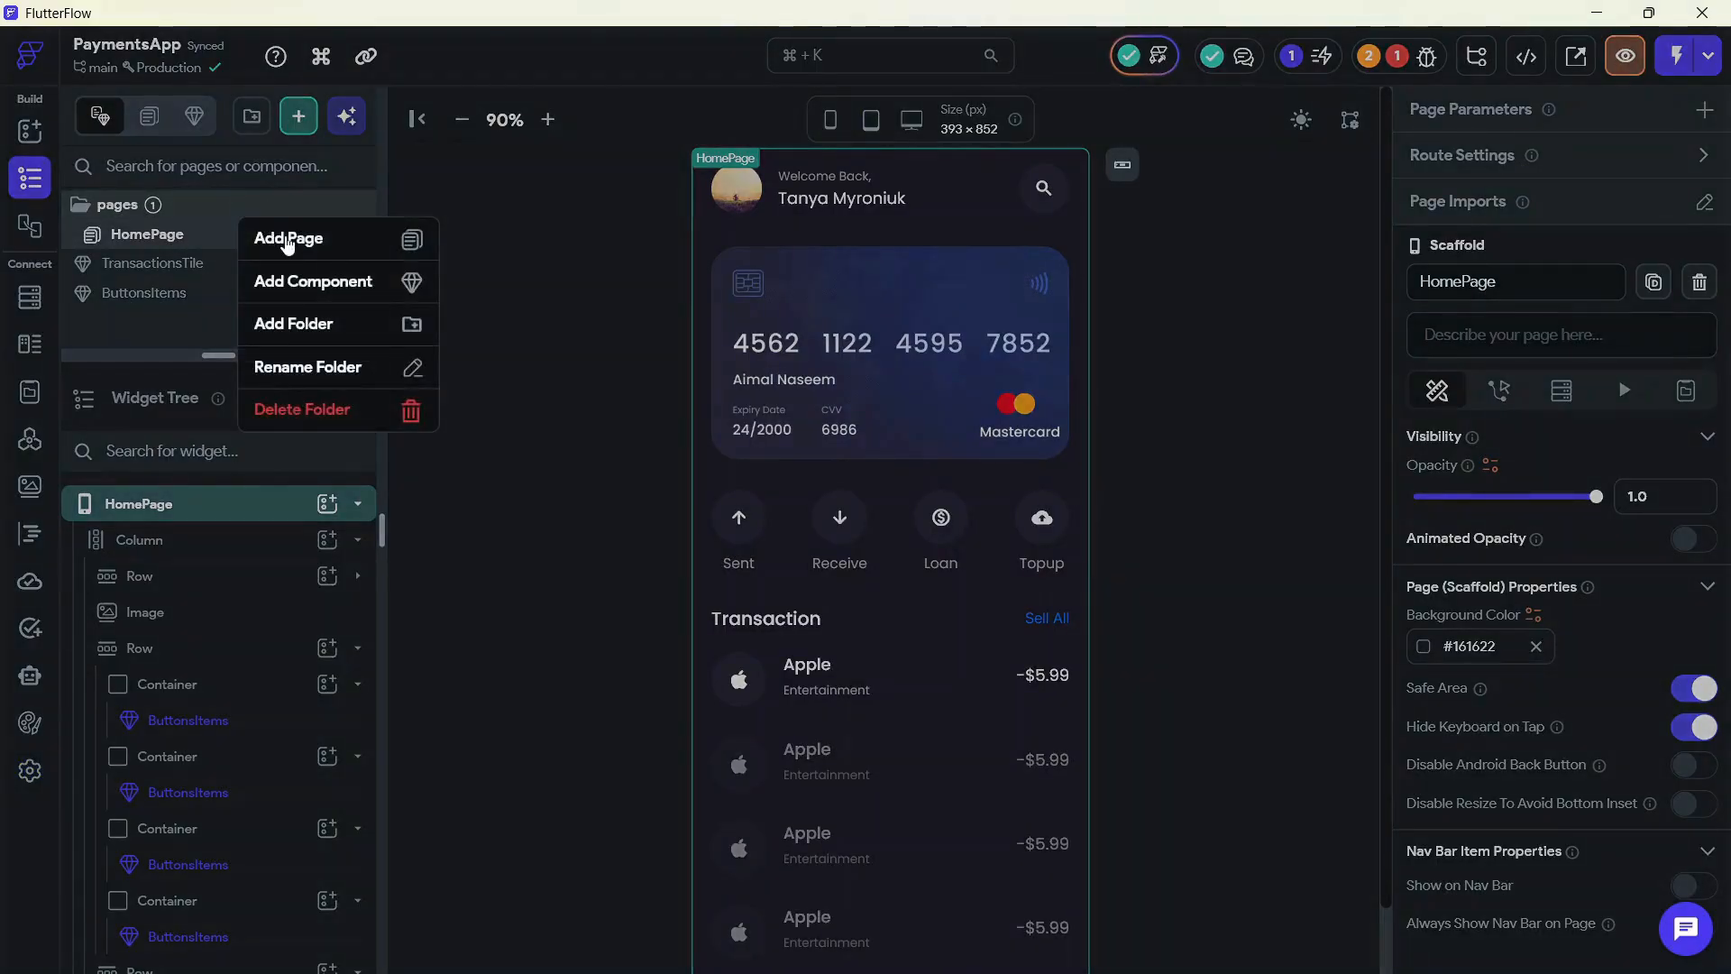
pyautogui.click(287, 236)
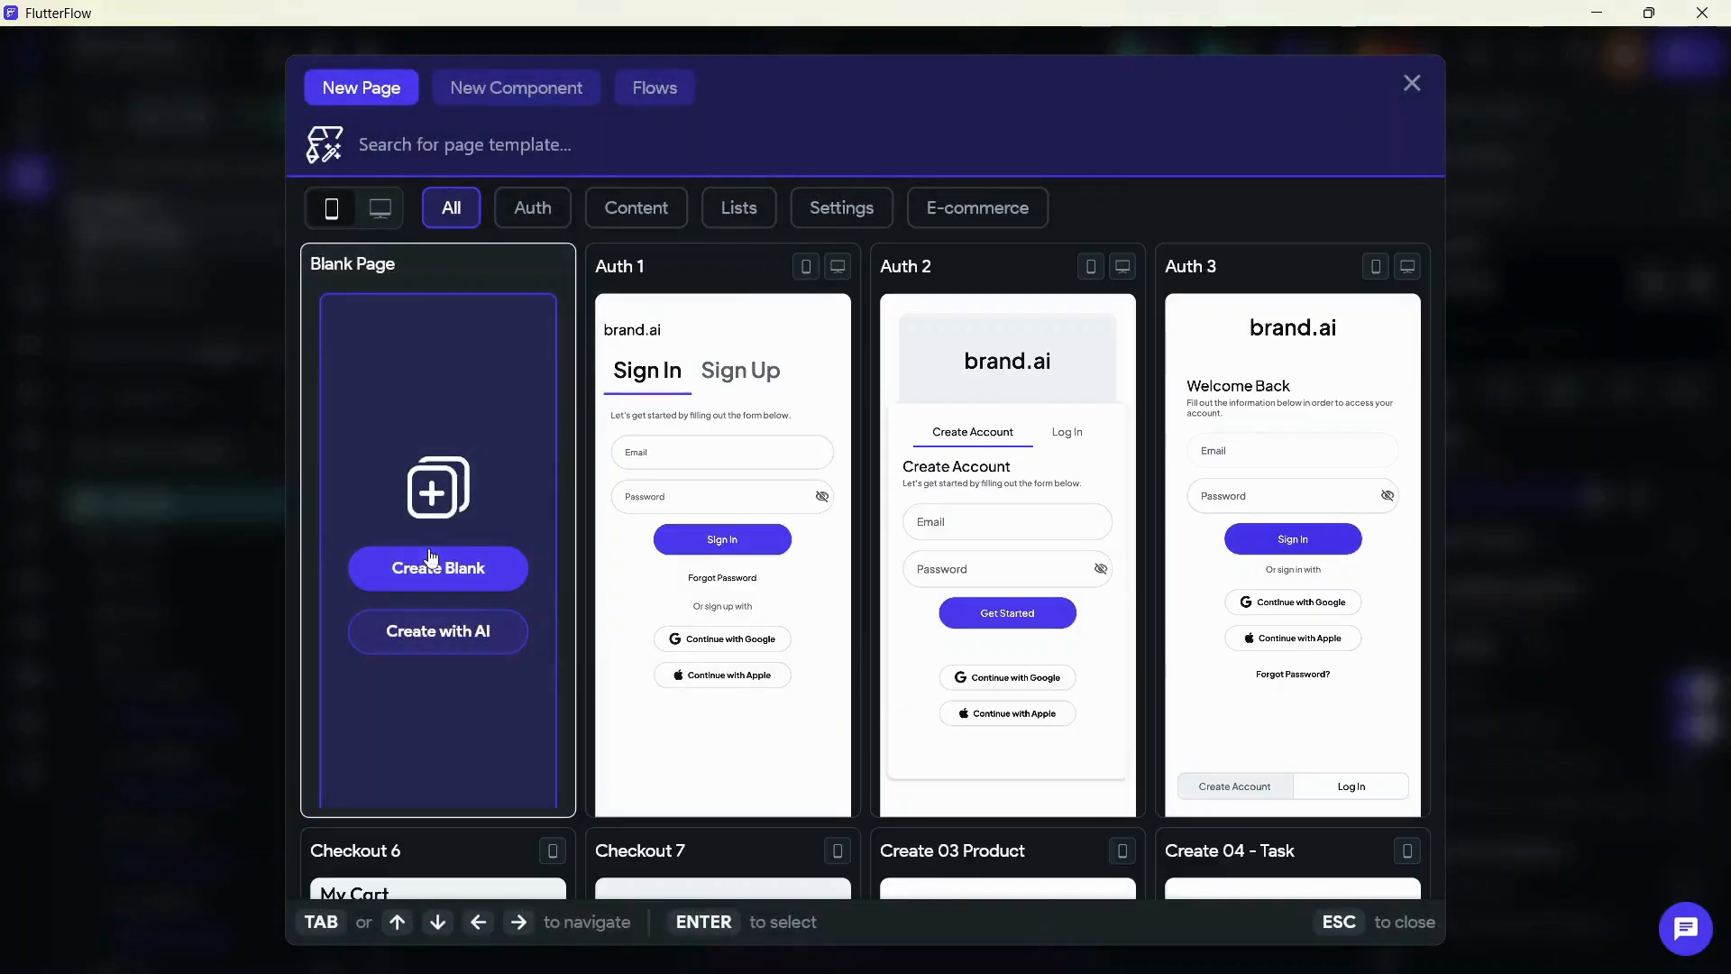
pyautogui.click(403, 566)
pyautogui.write('cards')
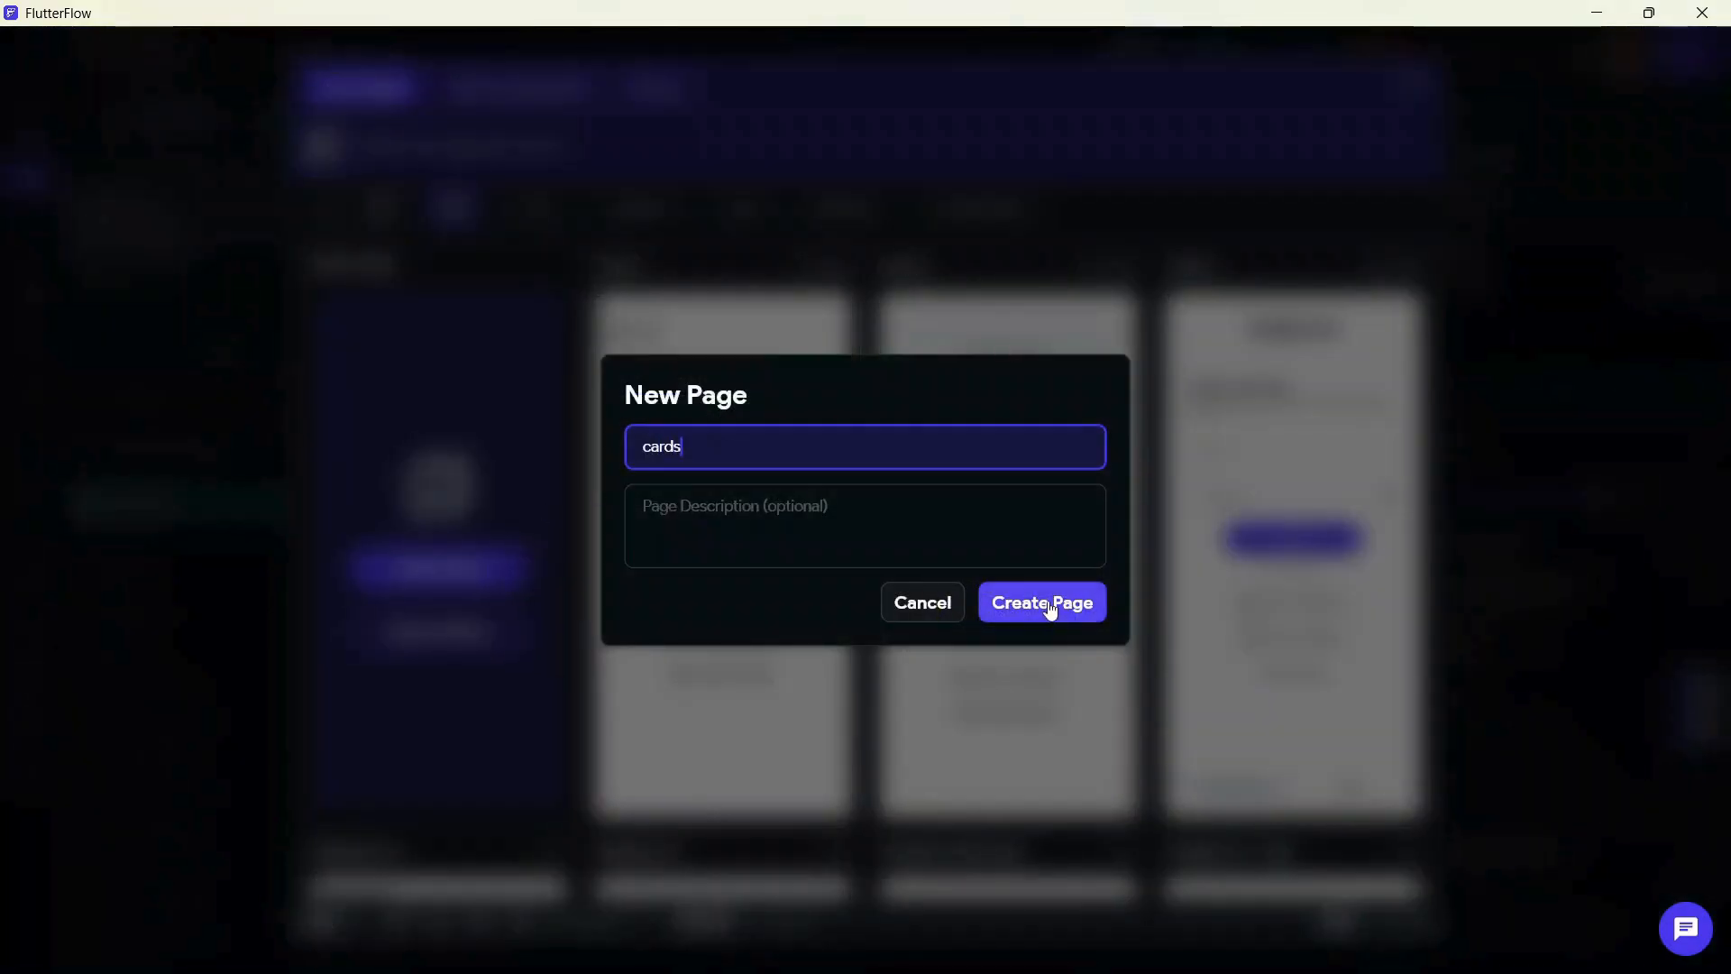
pyautogui.click(1047, 602)
pyautogui.scroll(-4, 1527, 688)
pyautogui.scroll(4, 1533, 690)
pyautogui.click(1692, 541)
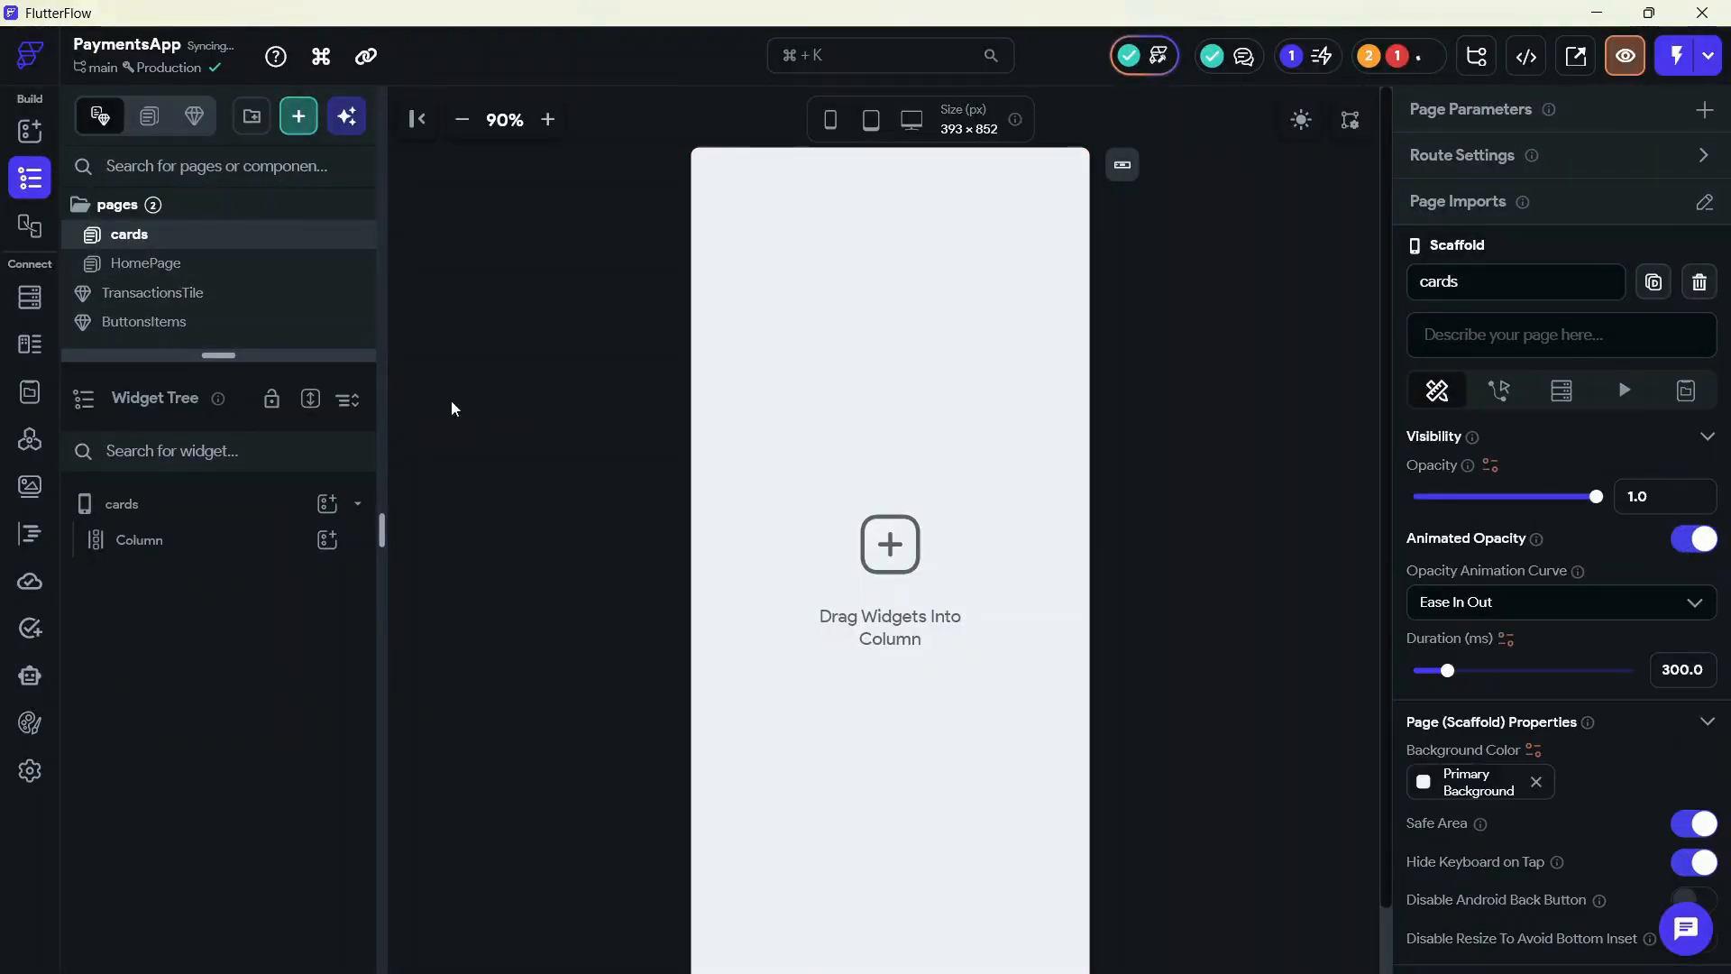
pyautogui.click(1687, 541)
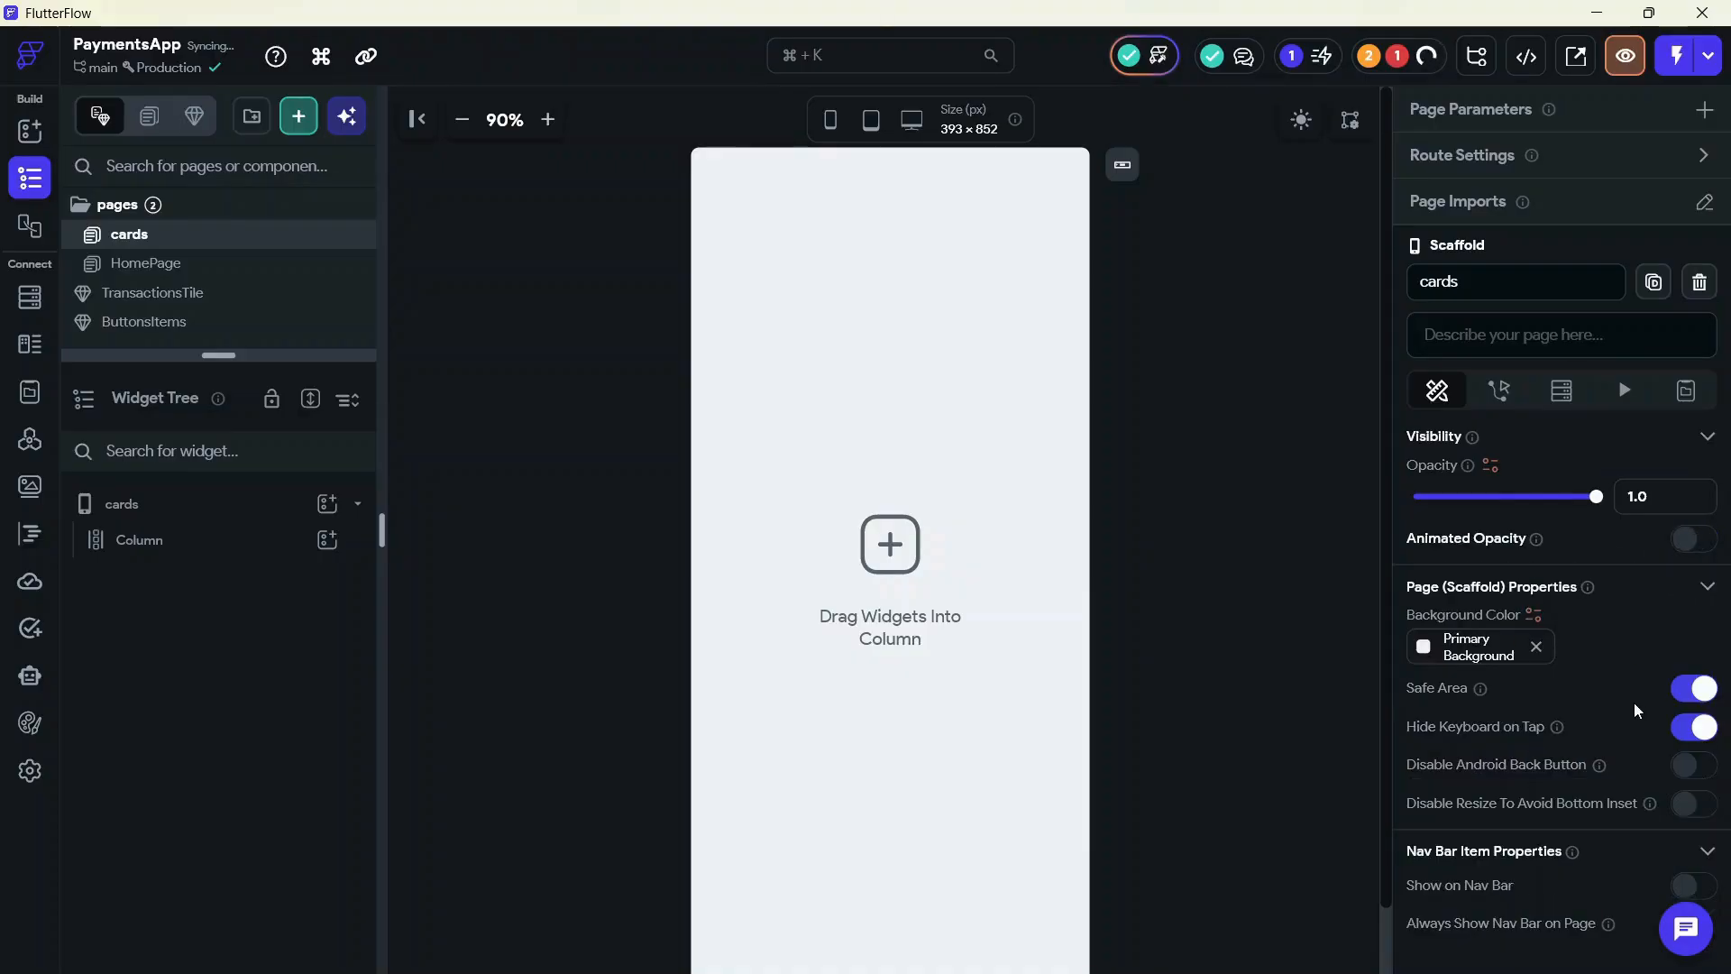
# Enable Show on Nav Bar for both the cards page and the HomePage
pyautogui.click(1689, 884)
pyautogui.scroll(-3, 1618, 808)
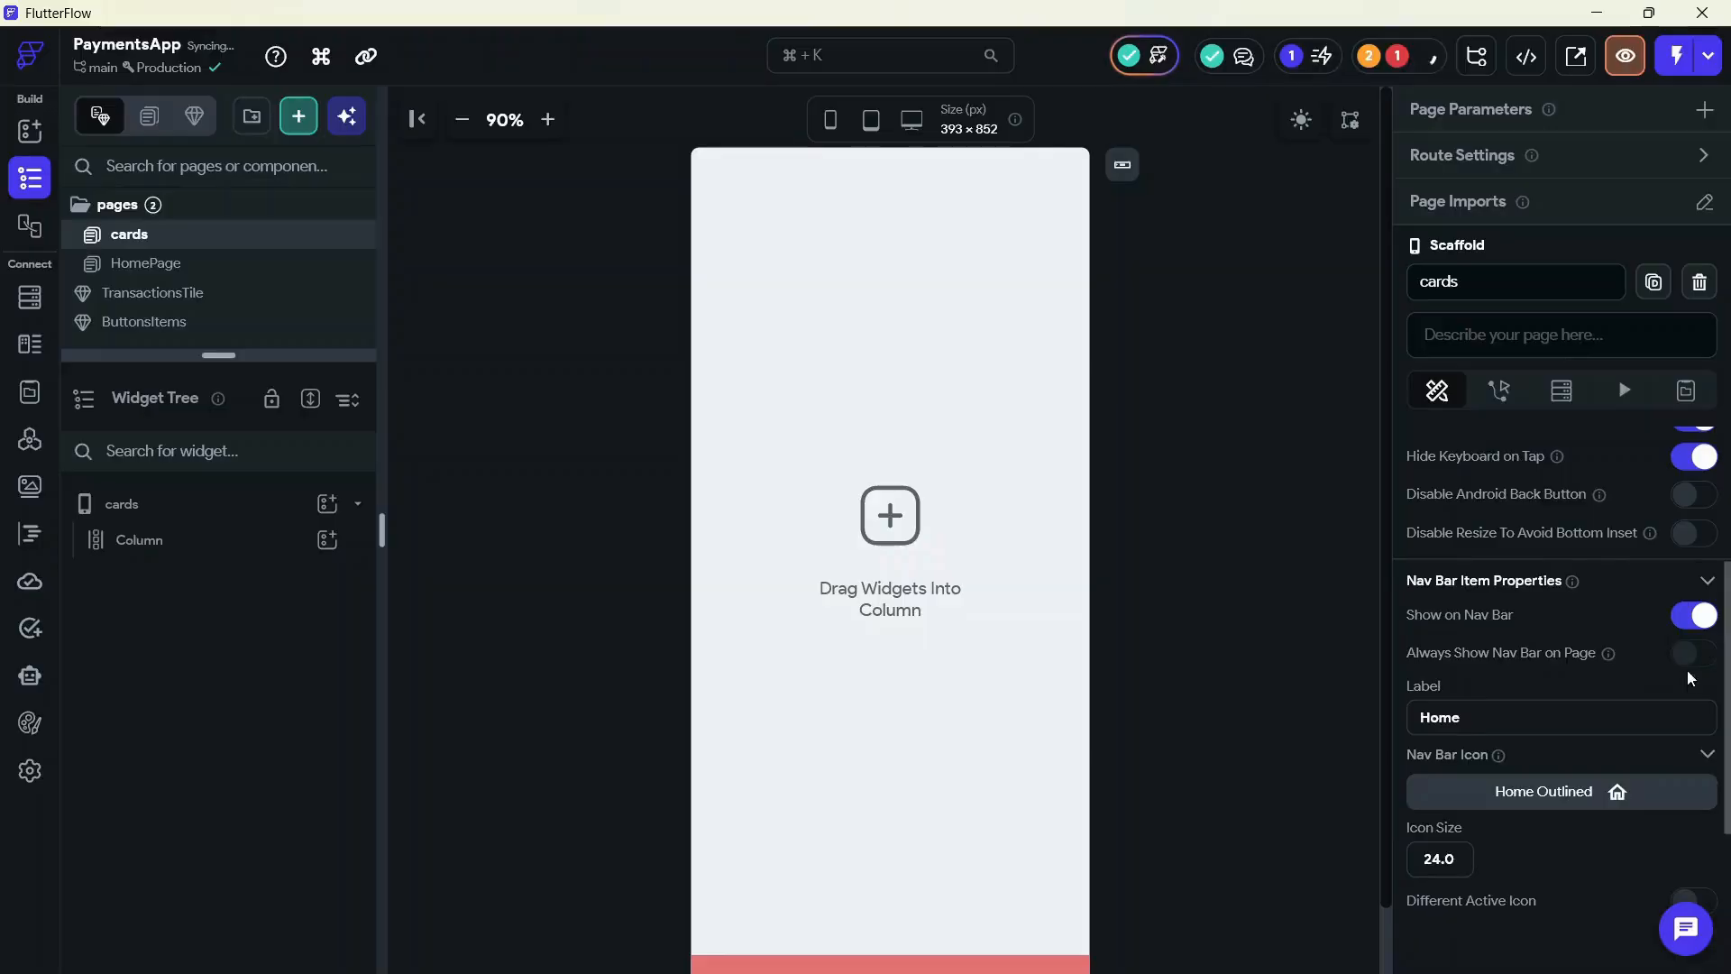
pyautogui.click(174, 264)
pyautogui.click(1500, 615)
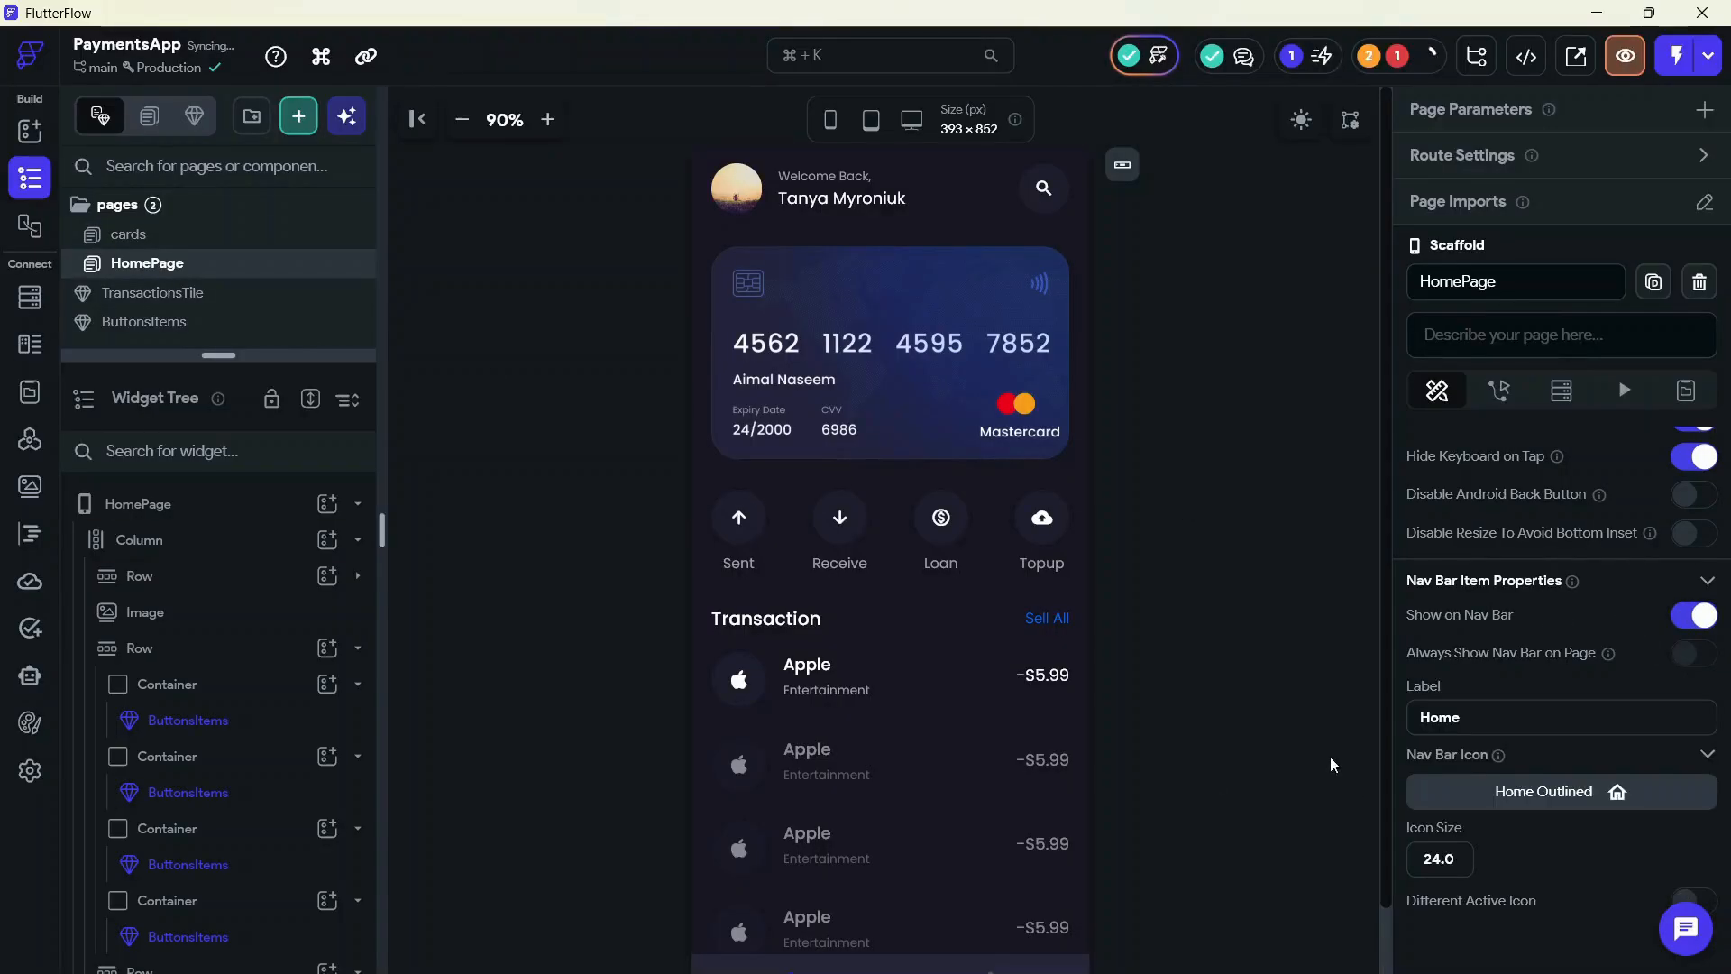
pyautogui.scroll(-2, 1306, 743)
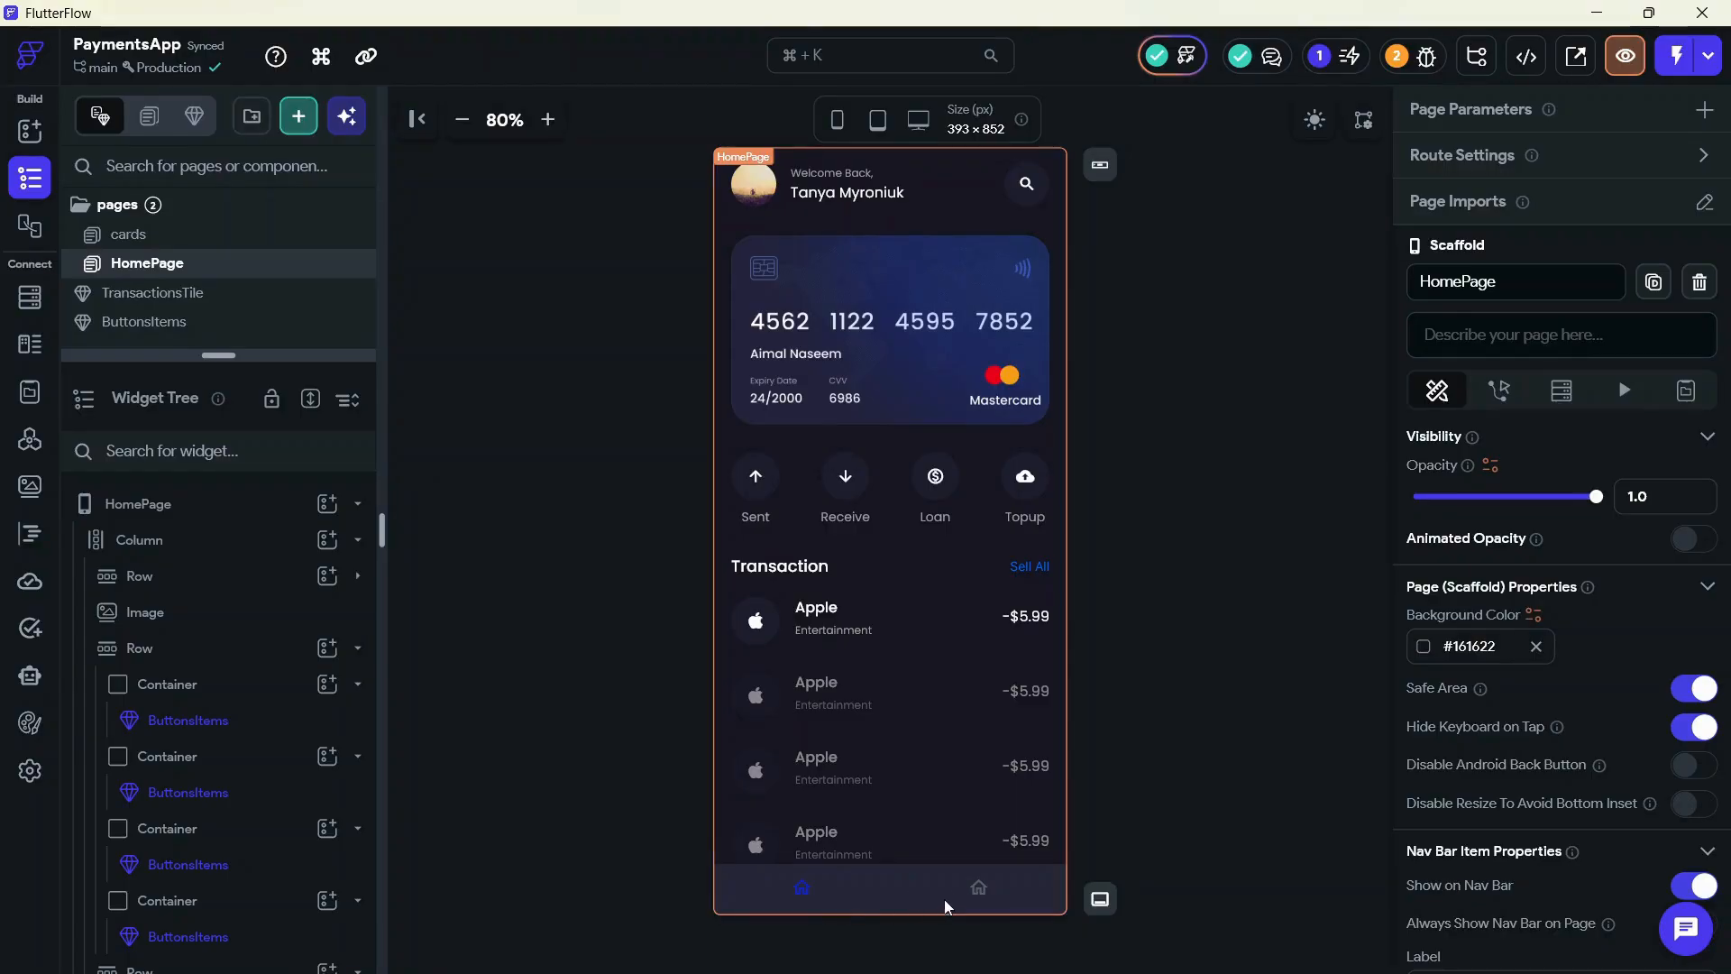
# Try showing labels for the selected and unselected items in the app's Nav Bar styling
pyautogui.click(29, 778)
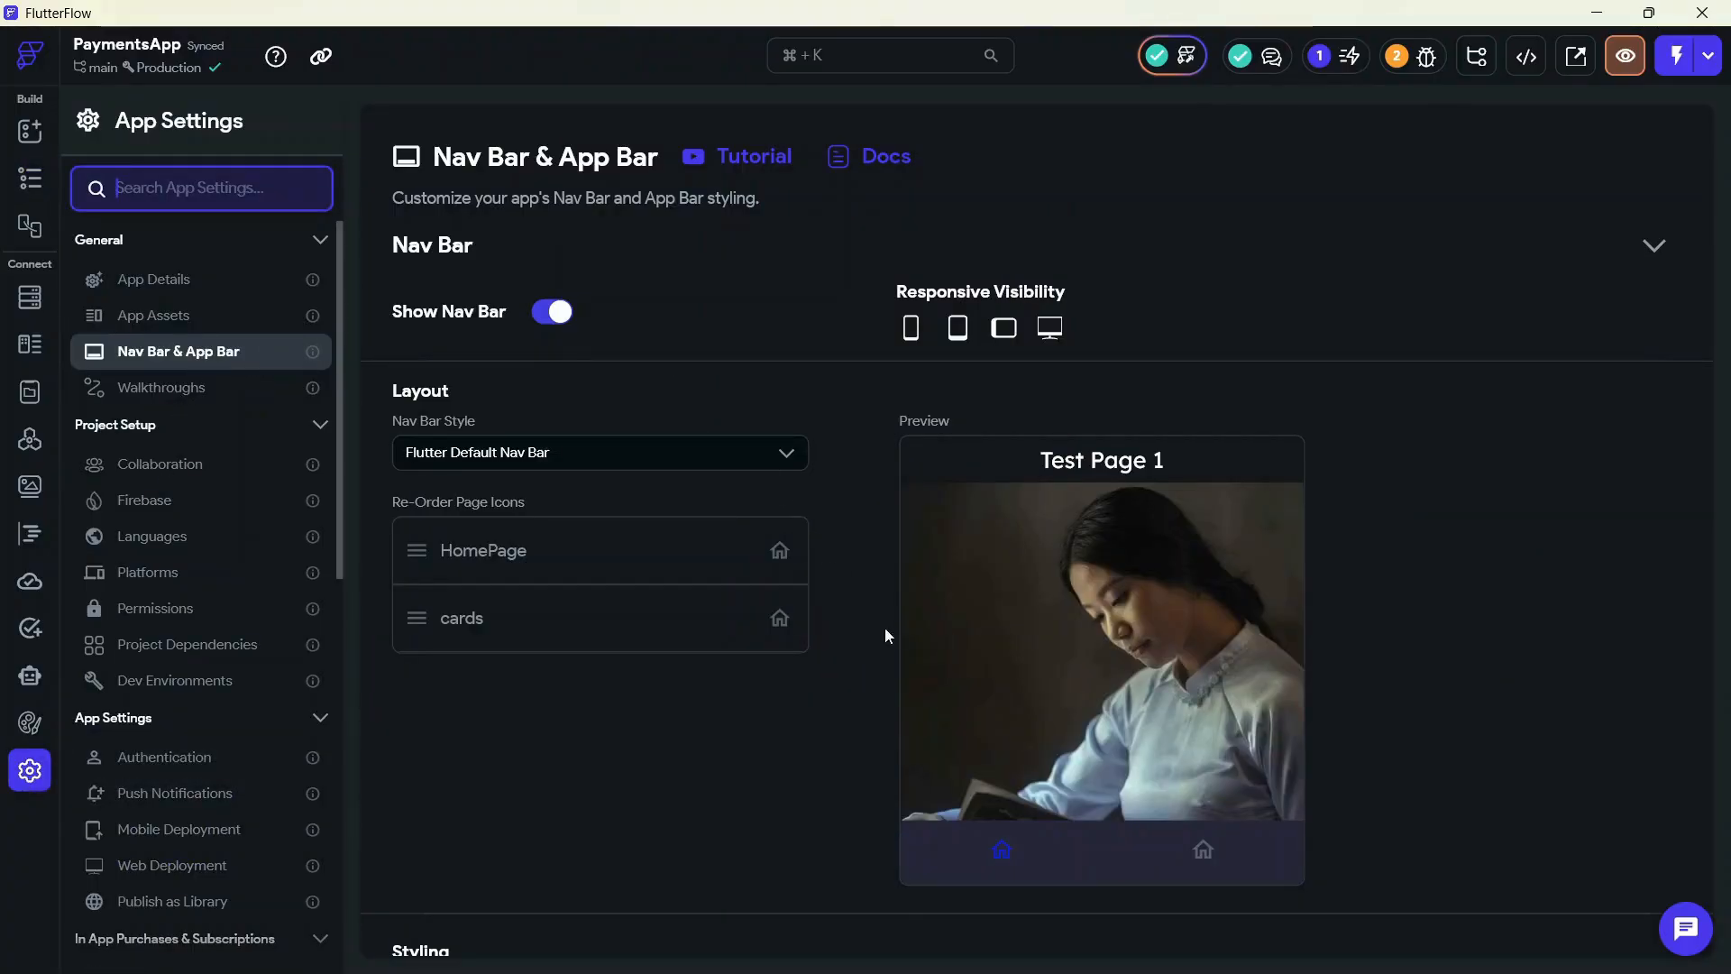
pyautogui.scroll(-8, 880, 654)
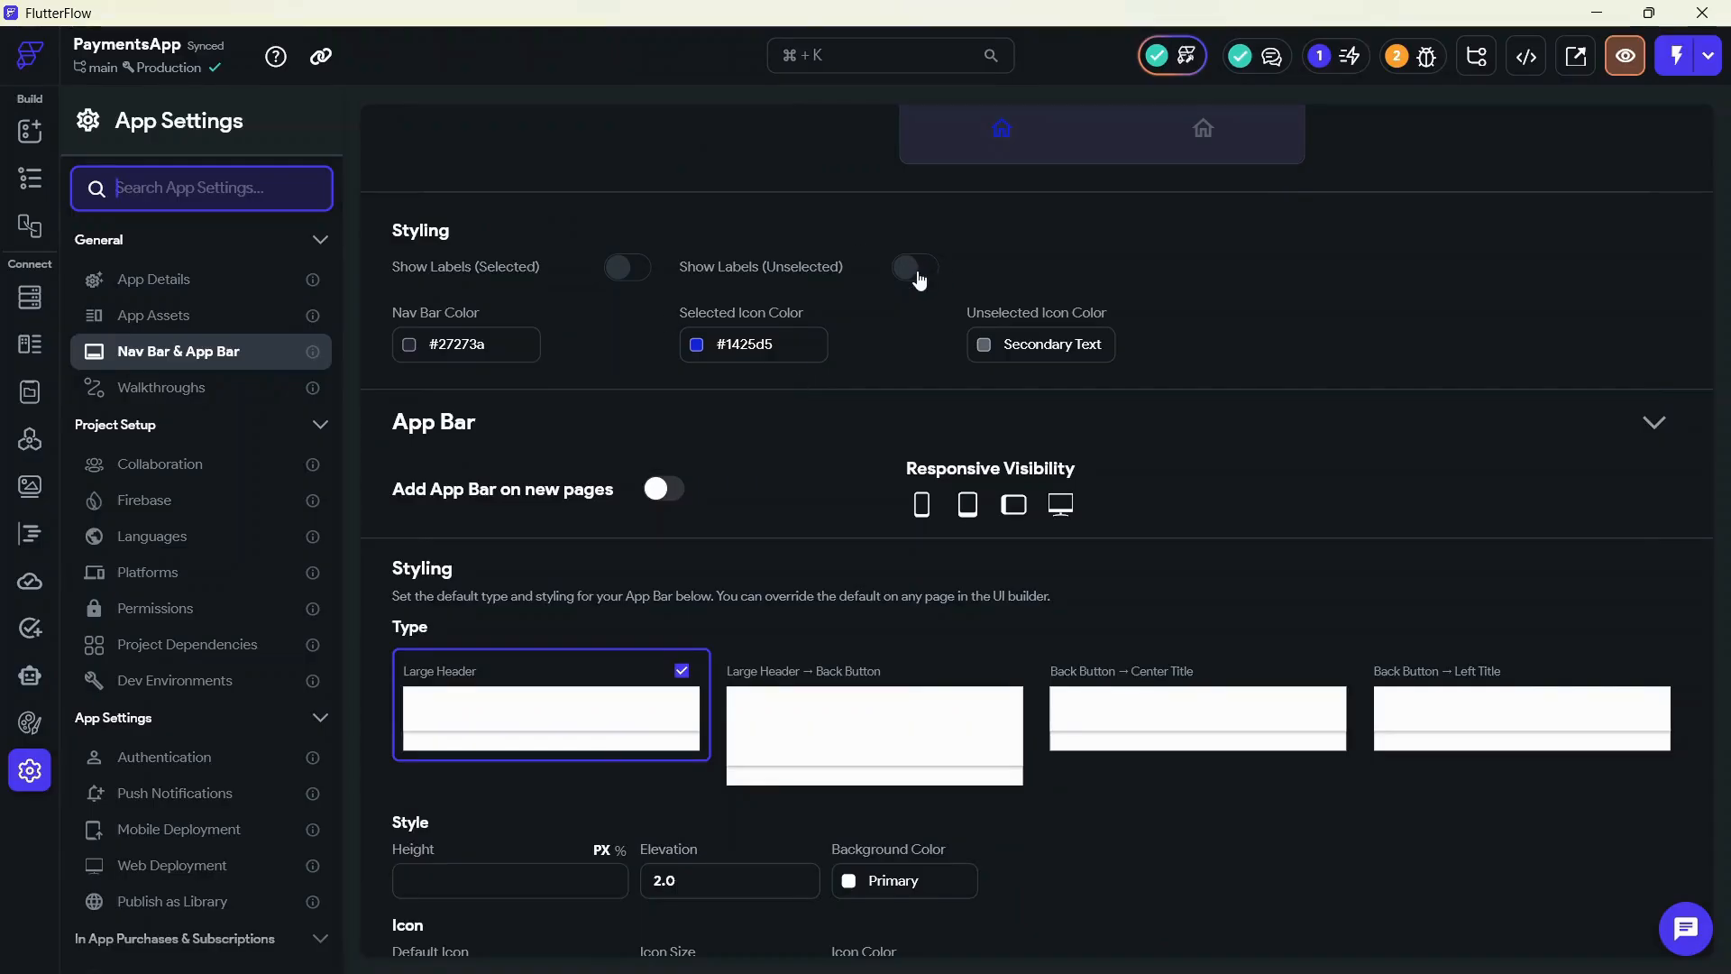
pyautogui.click(933, 268)
pyautogui.click(920, 268)
pyautogui.scroll(1, 858, 358)
pyautogui.scroll(1, 858, 358)
pyautogui.click(627, 447)
pyautogui.click(627, 447)
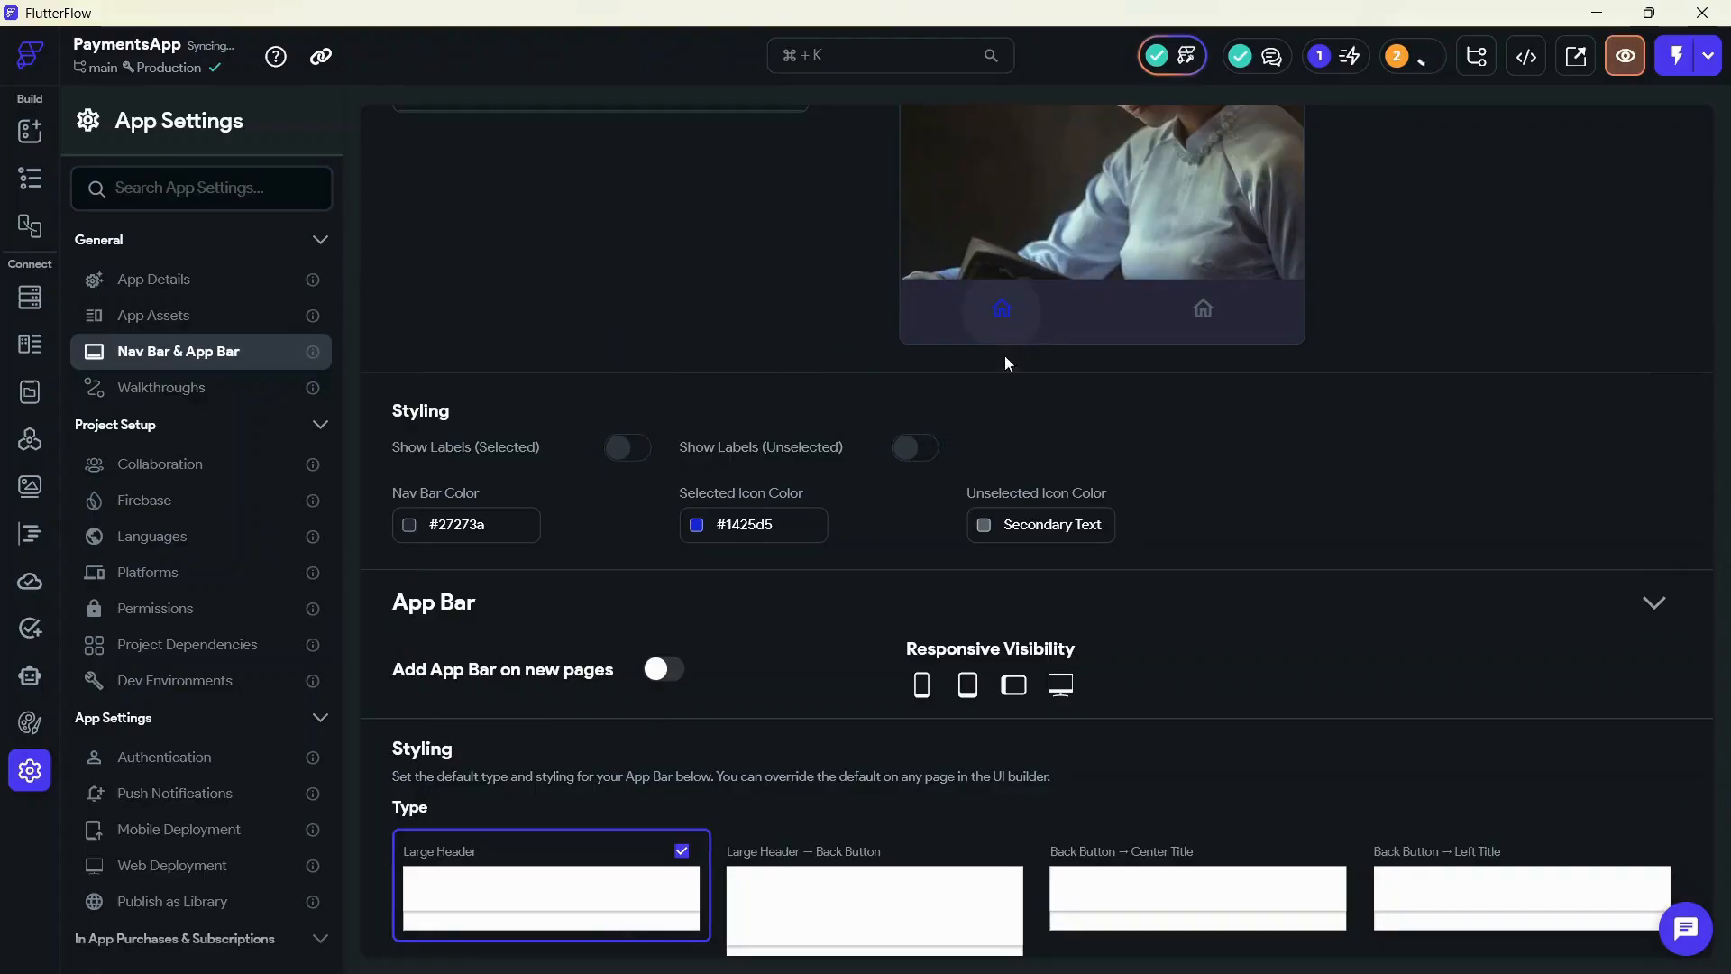
# Review the remaining Nav Bar & App Bar styling settings and return to the HomePage
pyautogui.scroll(-4, 1013, 348)
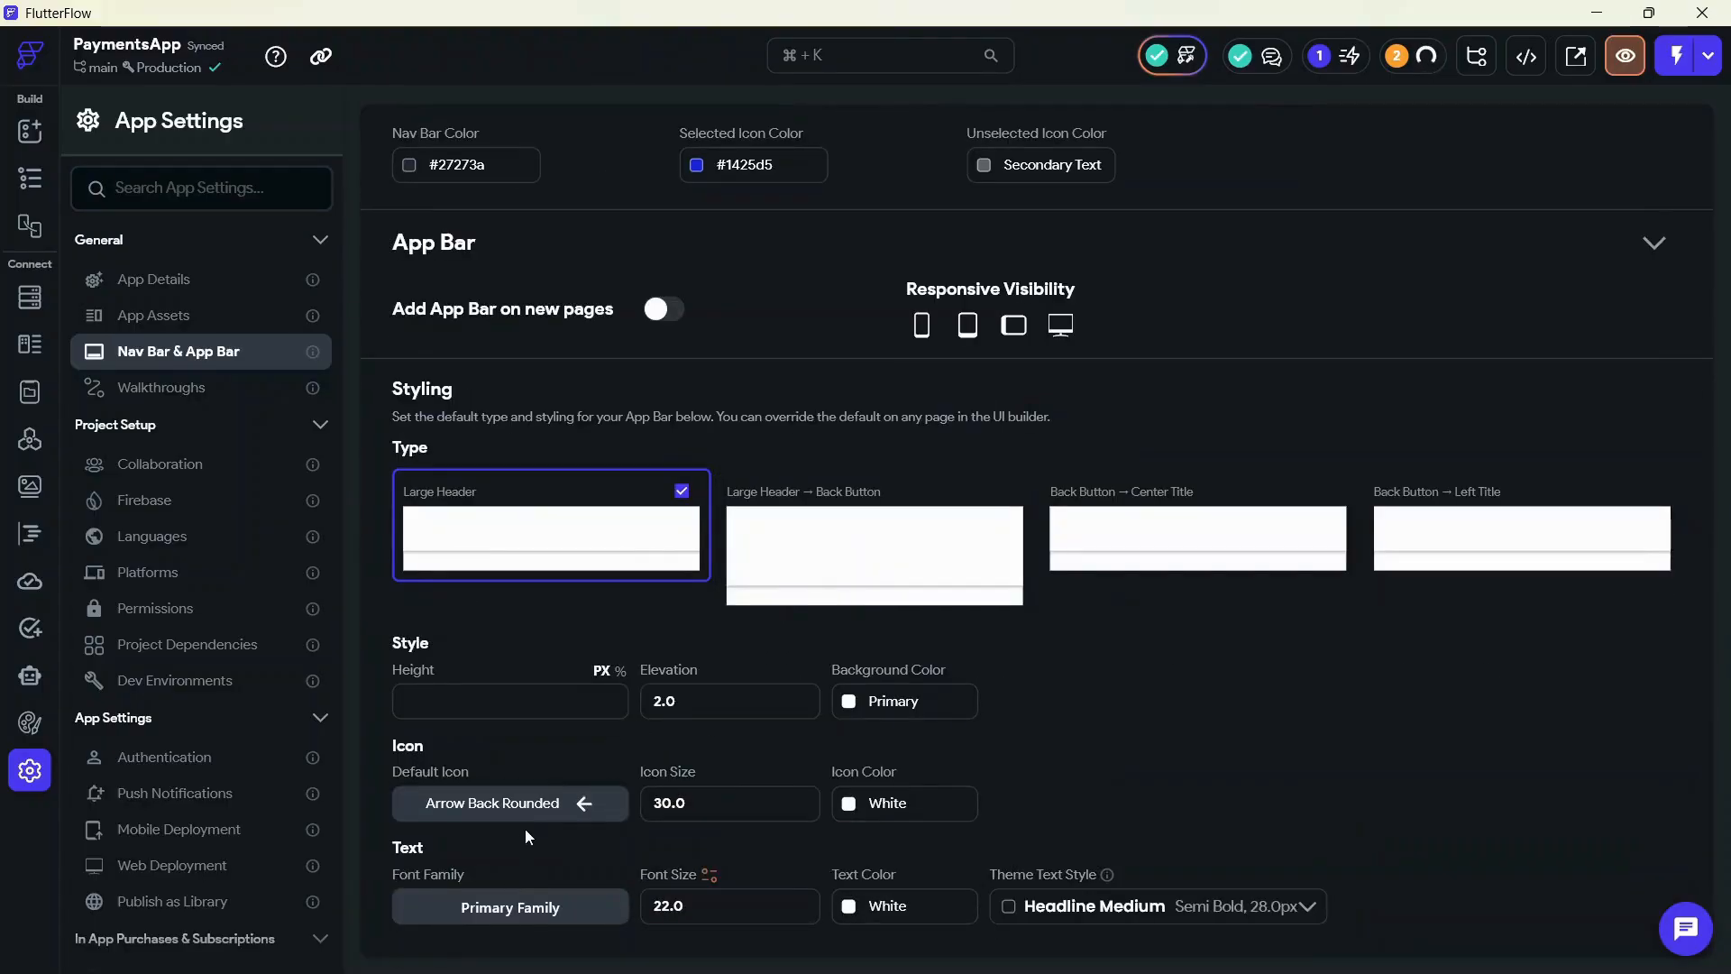
pyautogui.scroll(10, 761, 677)
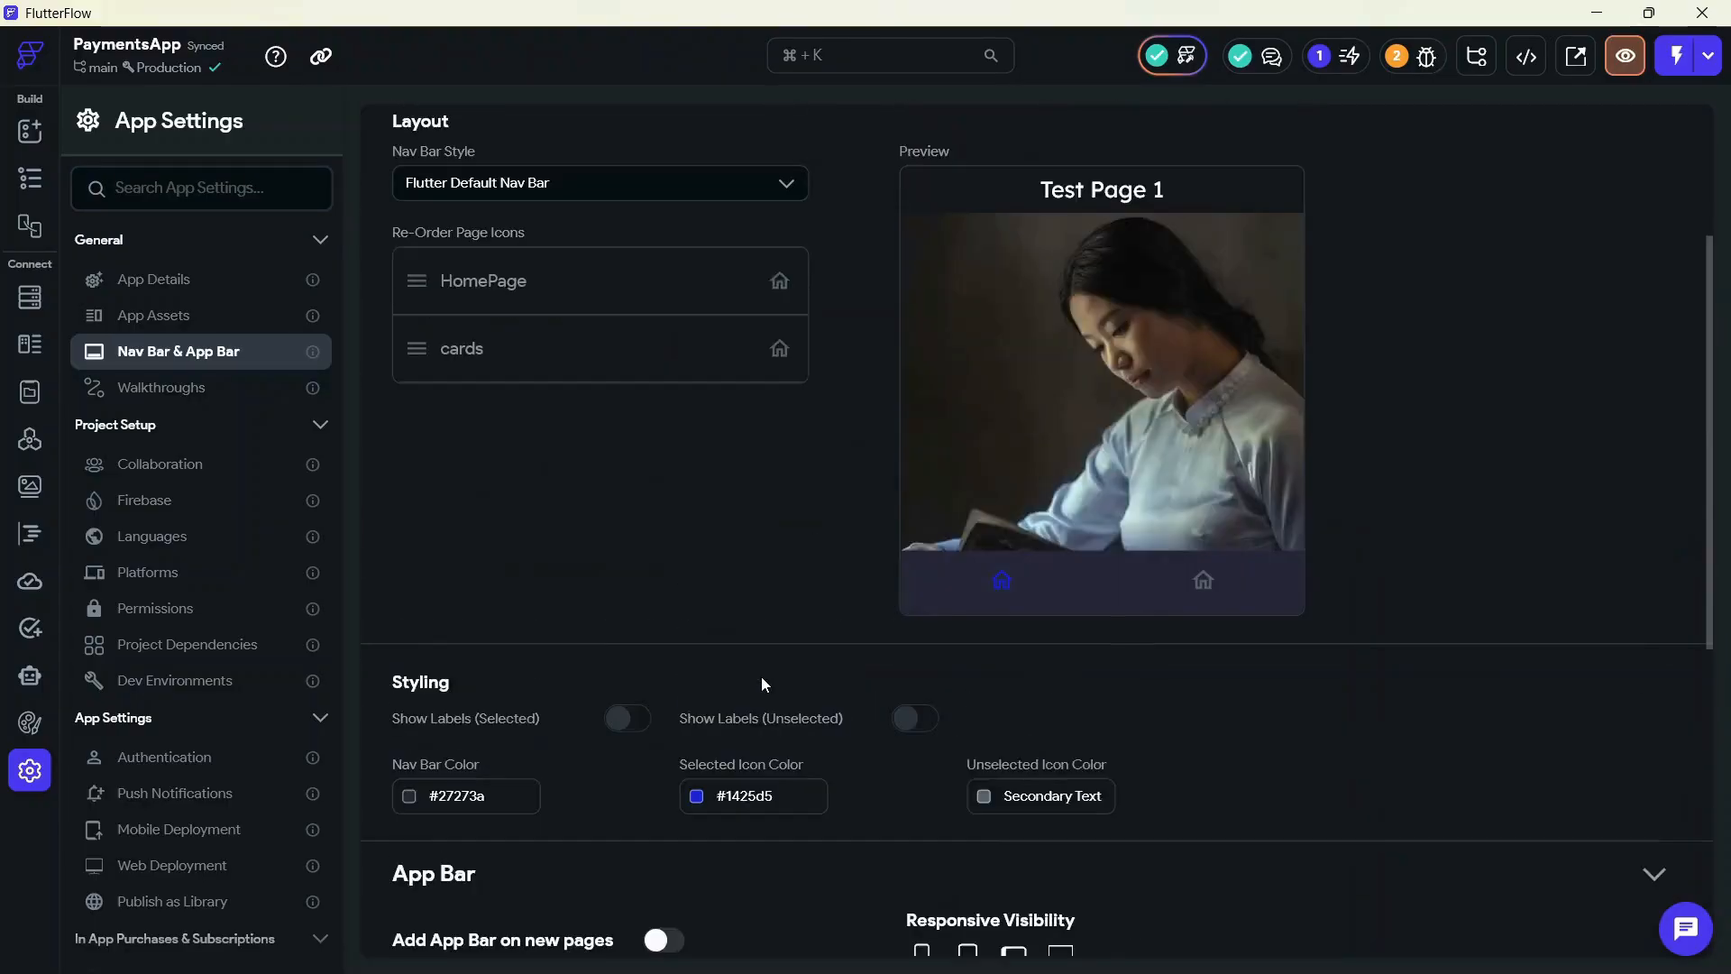
pyautogui.click(24, 185)
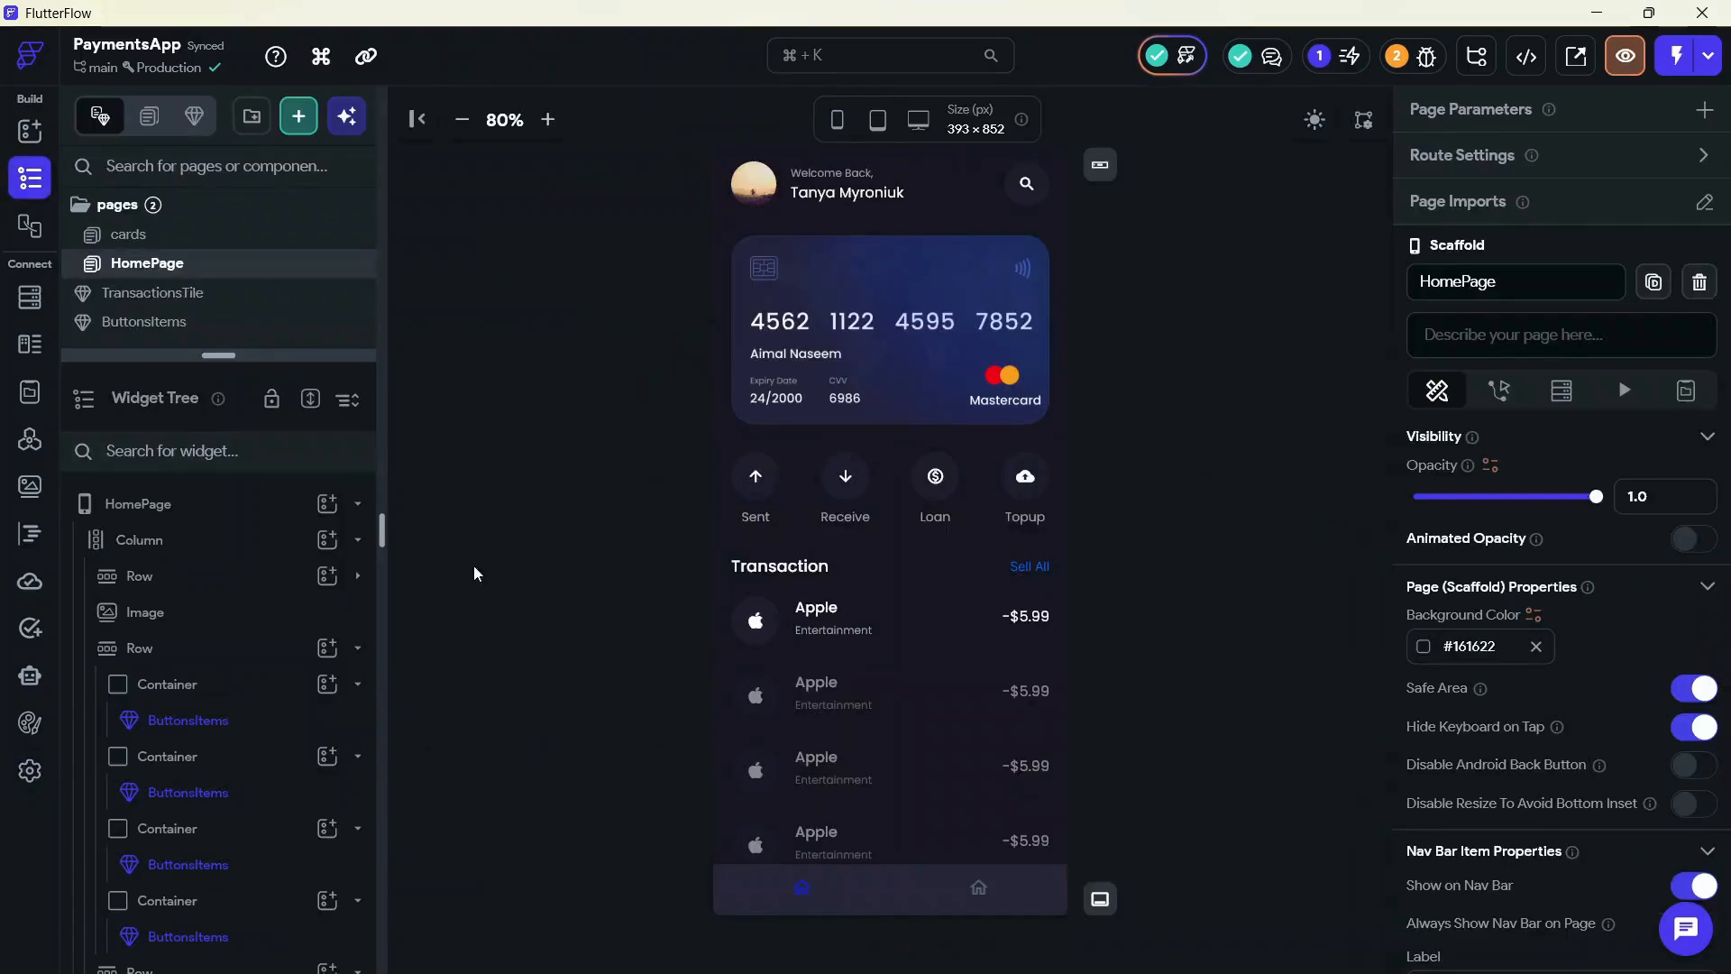